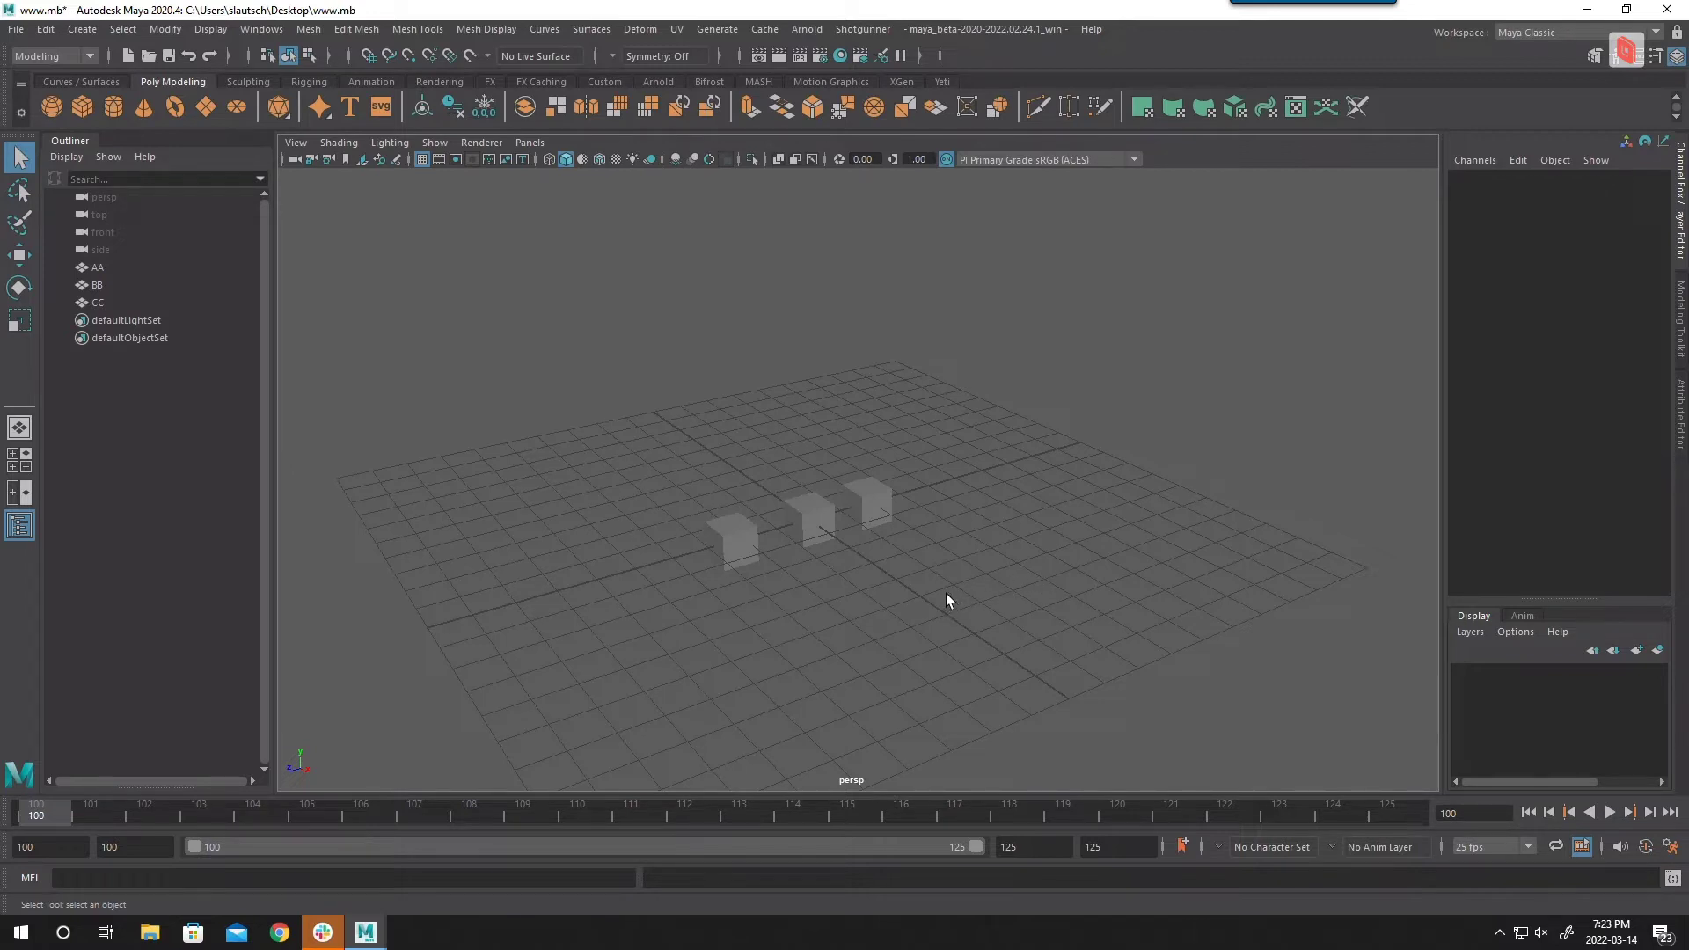
# Step: Launch the Sebix Tools script from the Custom shelf and place its window clear of the cubes
pyautogui.keyDown('alt'); pyautogui.moveTo(946, 588); pyautogui.dragTo(1006, 569); pyautogui.keyUp('alt')
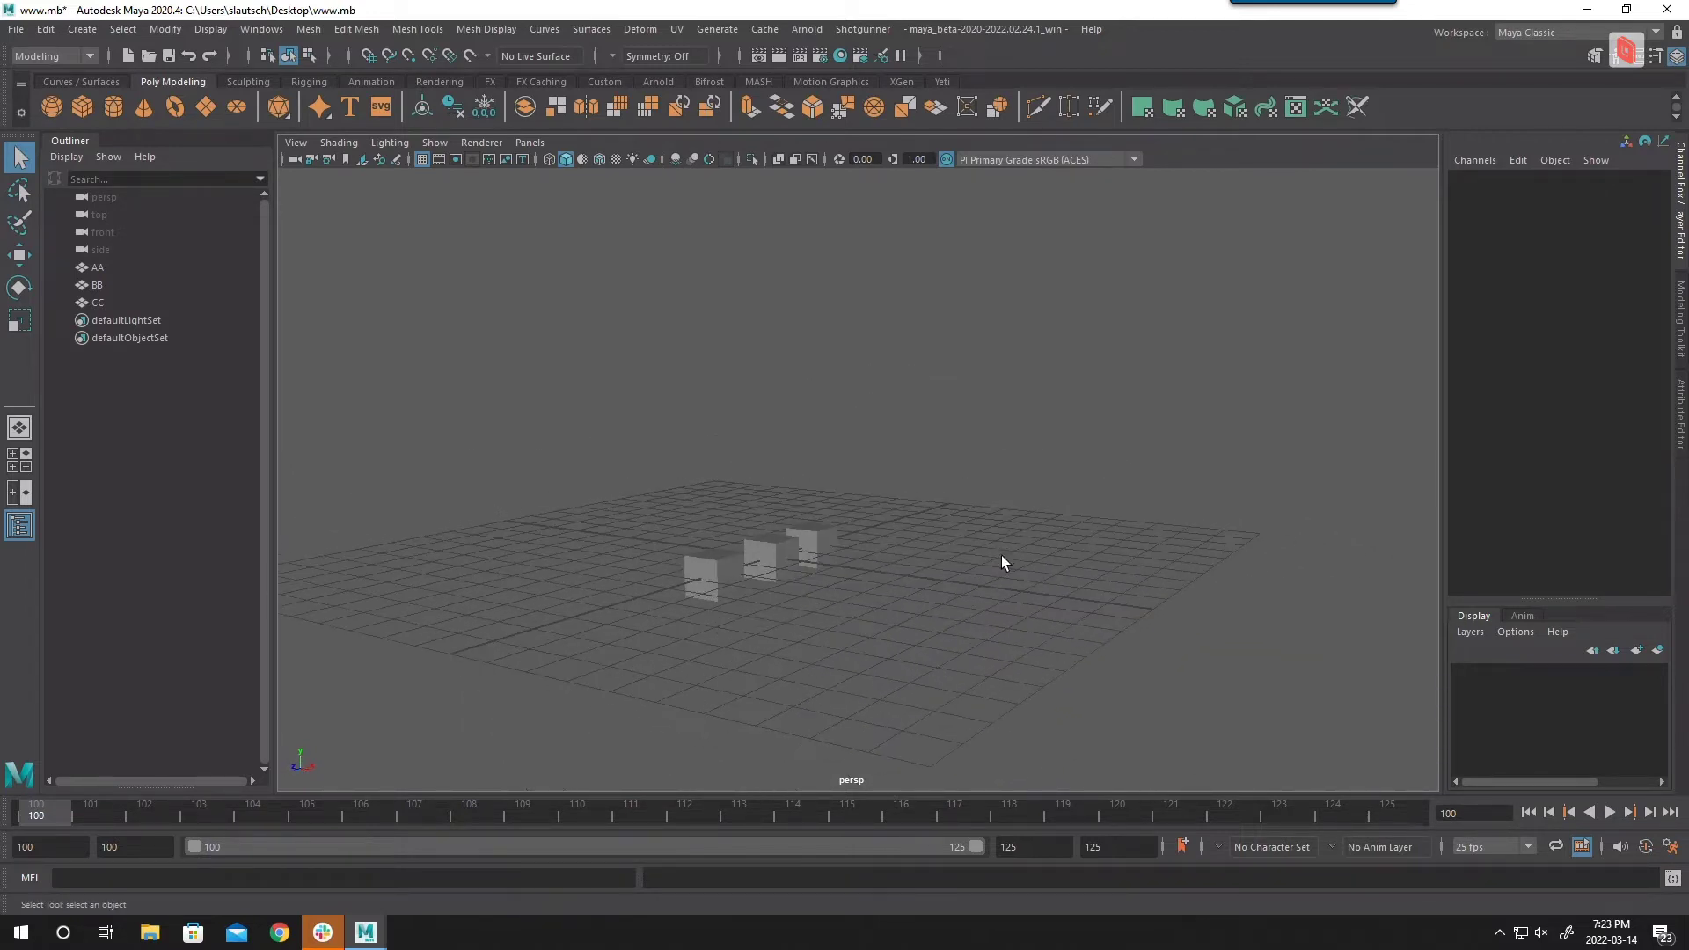
pyautogui.keyDown('alt'); pyautogui.moveTo(1007, 568); pyautogui.dragTo(1016, 596, button='right'); pyautogui.keyUp('alt')
pyautogui.keyDown('alt'); pyautogui.moveTo(1016, 595); pyautogui.dragTo(1038, 592, button='middle'); pyautogui.keyUp('alt')
pyautogui.keyDown('alt'); pyautogui.moveTo(1037, 593); pyautogui.dragTo(1011, 561, button='right'); pyautogui.keyUp('alt')
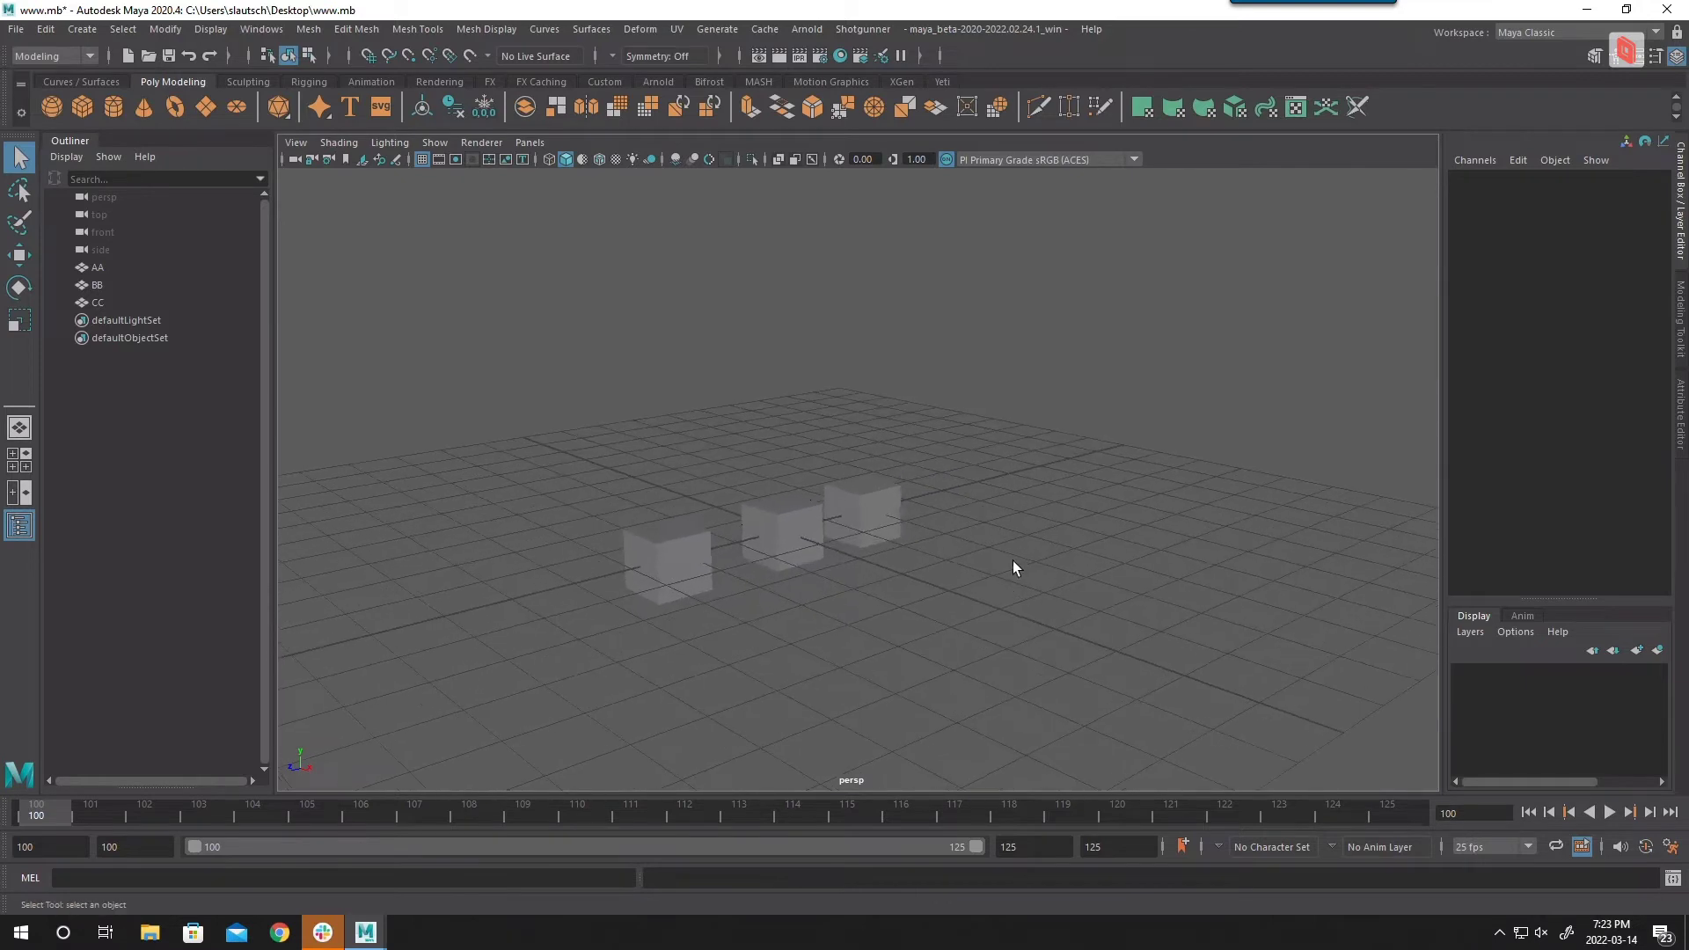
pyautogui.click(614, 79)
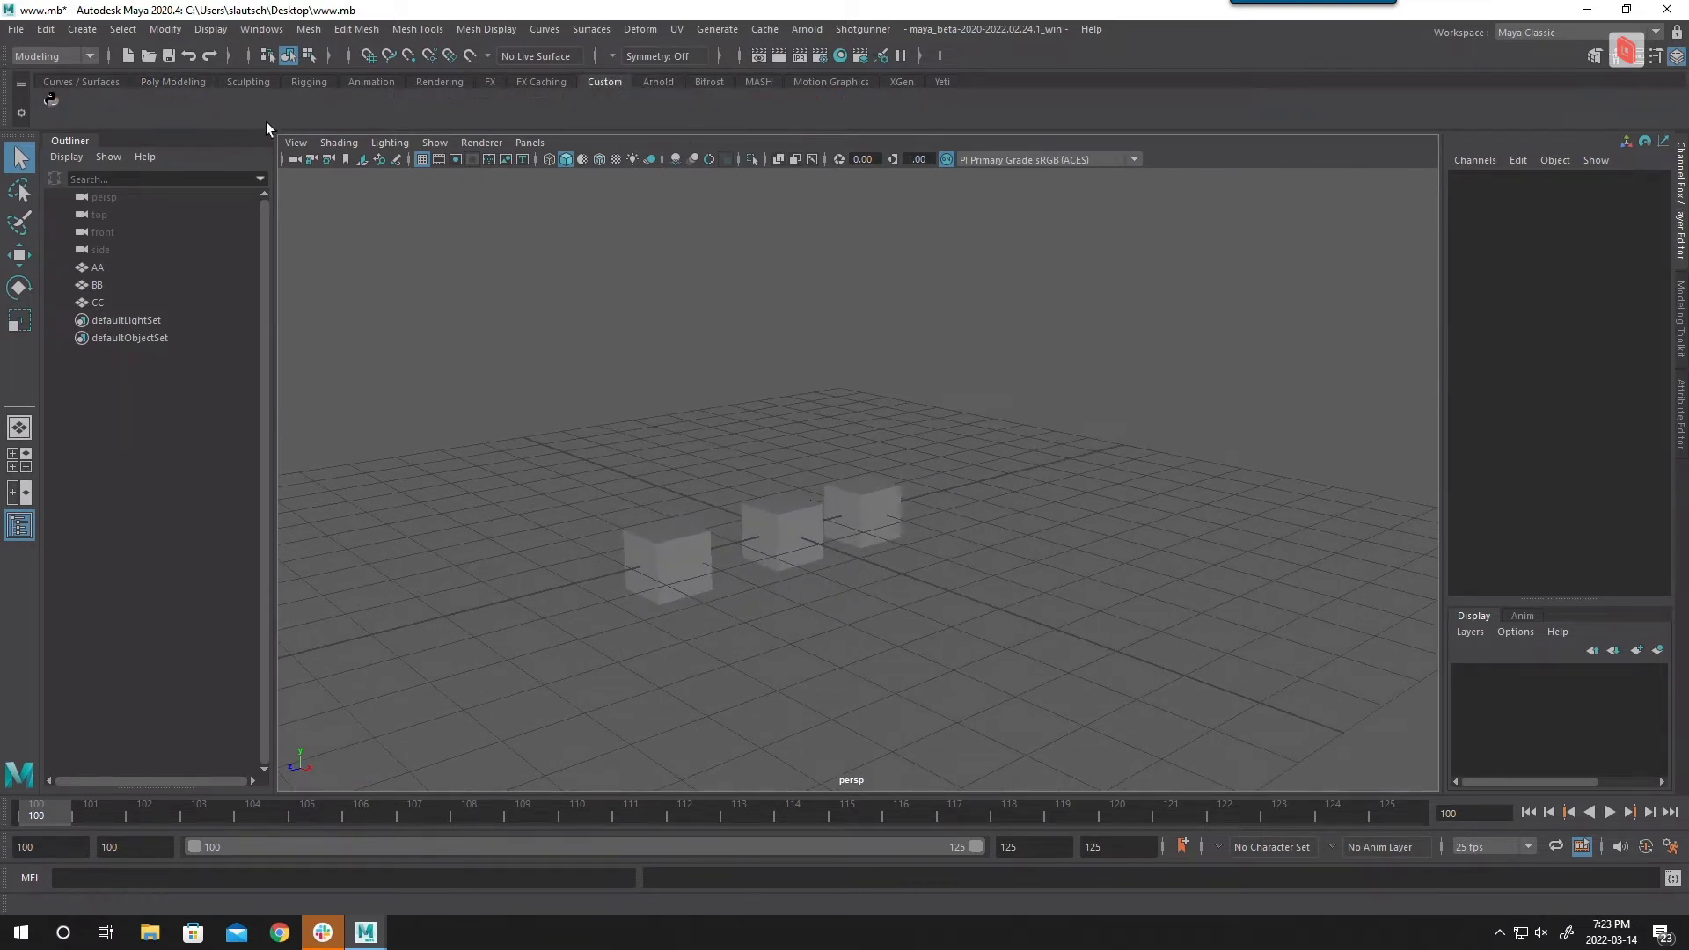
pyautogui.click(50, 99)
pyautogui.moveTo(830, 223); pyautogui.dragTo(1319, 123)
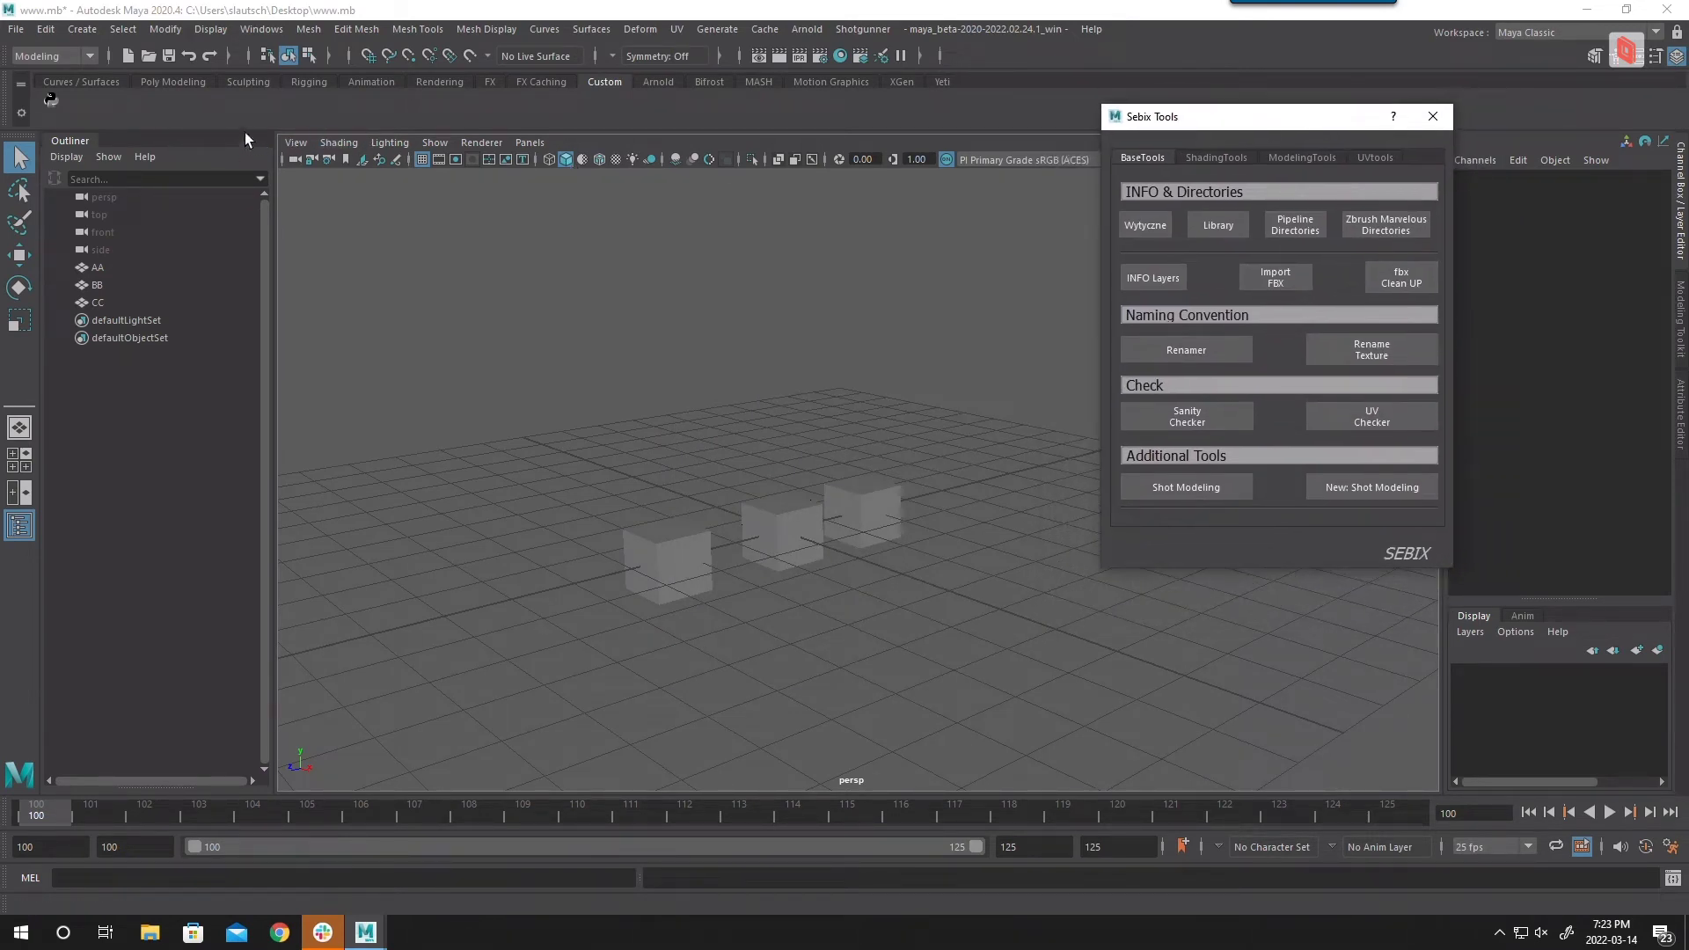
# Step: Examine the Python command behind the Sebix Tools shelf item, and close the Shelf Editor
pyautogui.rightClick(56, 104)
pyautogui.click(95, 135)
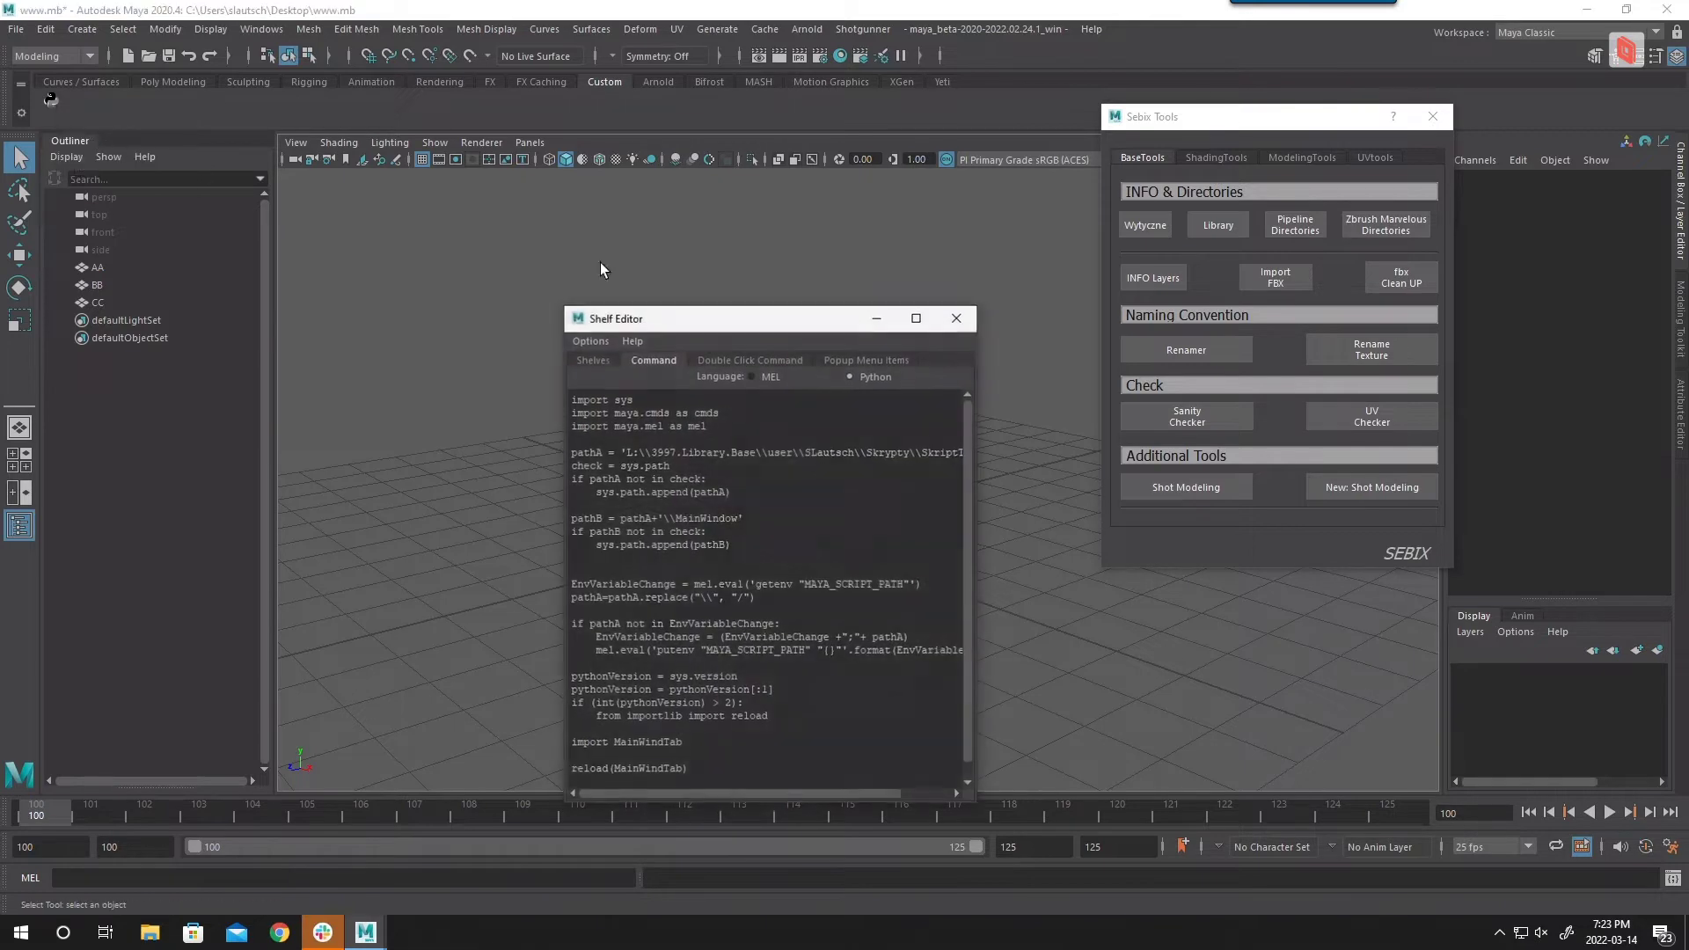
pyautogui.moveTo(800, 319); pyautogui.dragTo(544, 251)
pyautogui.scroll(-1, 520, 431)
pyautogui.click(701, 252)
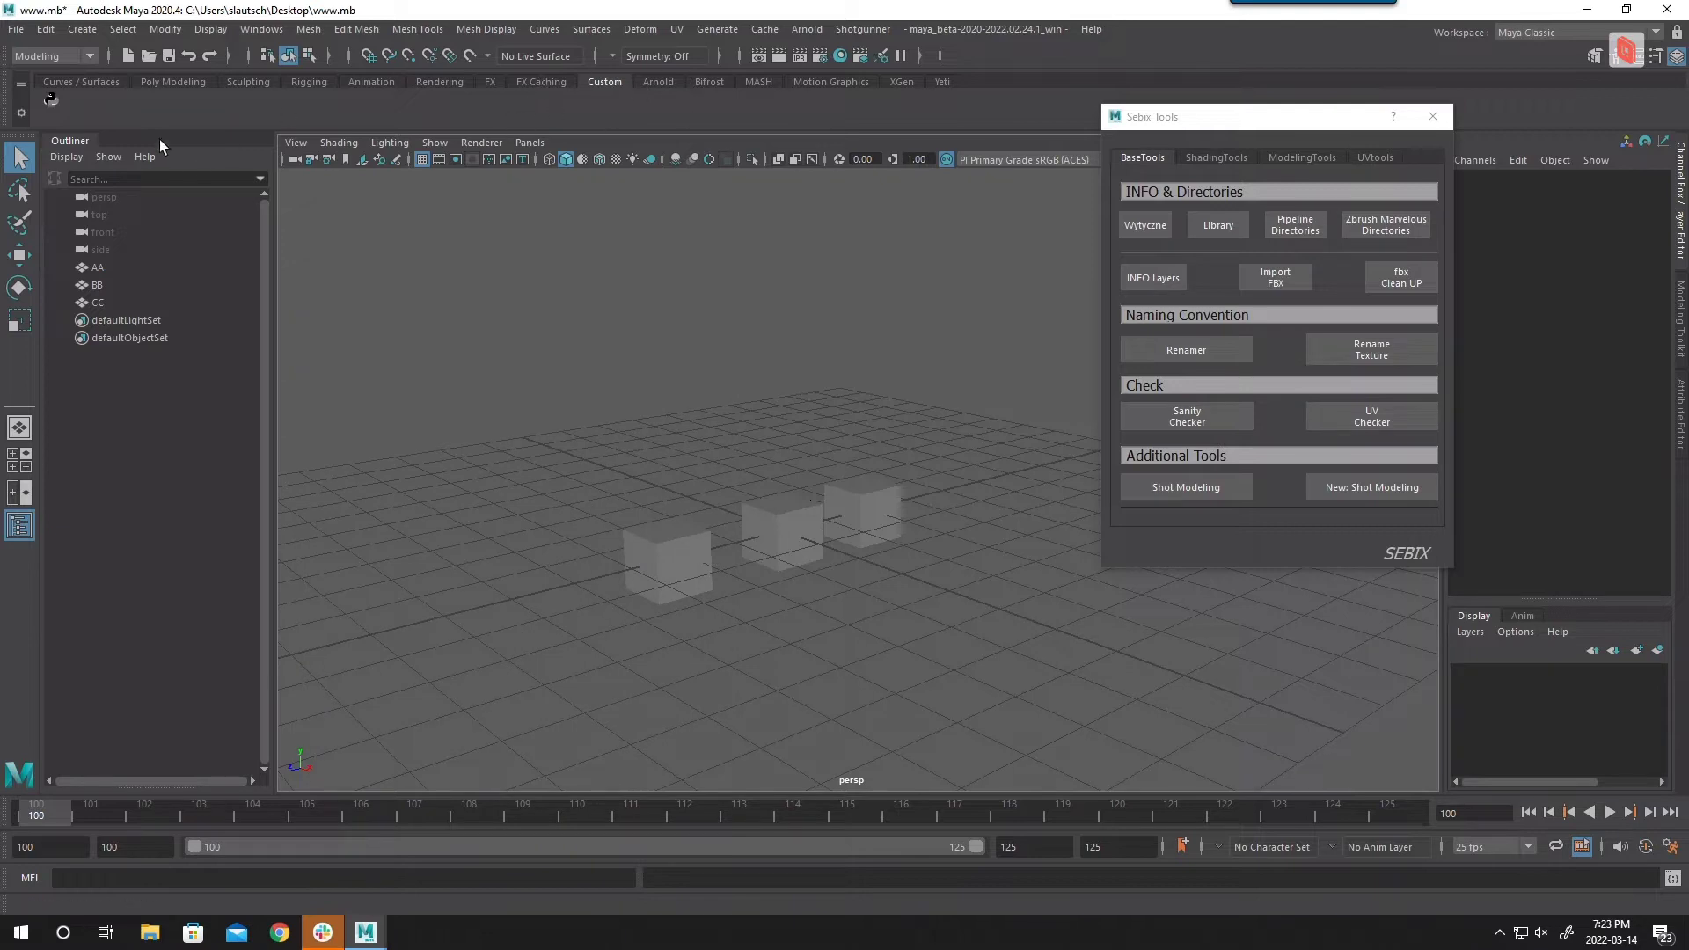
pyautogui.keyDown('alt'); pyautogui.moveTo(864, 376); pyautogui.dragTo(645, 336); pyautogui.keyUp('alt')
pyautogui.keyDown('alt'); pyautogui.moveTo(980, 400); pyautogui.dragTo(643, 356, button='middle'); pyautogui.keyUp('alt')
pyautogui.keyDown('alt'); pyautogui.moveTo(643, 357); pyautogui.dragTo(1097, 467); pyautogui.keyUp('alt')
pyautogui.moveTo(1278, 120); pyautogui.dragTo(1448, 157)
pyautogui.keyDown('alt'); pyautogui.moveTo(1085, 265); pyautogui.dragTo(833, 430); pyautogui.keyUp('alt')
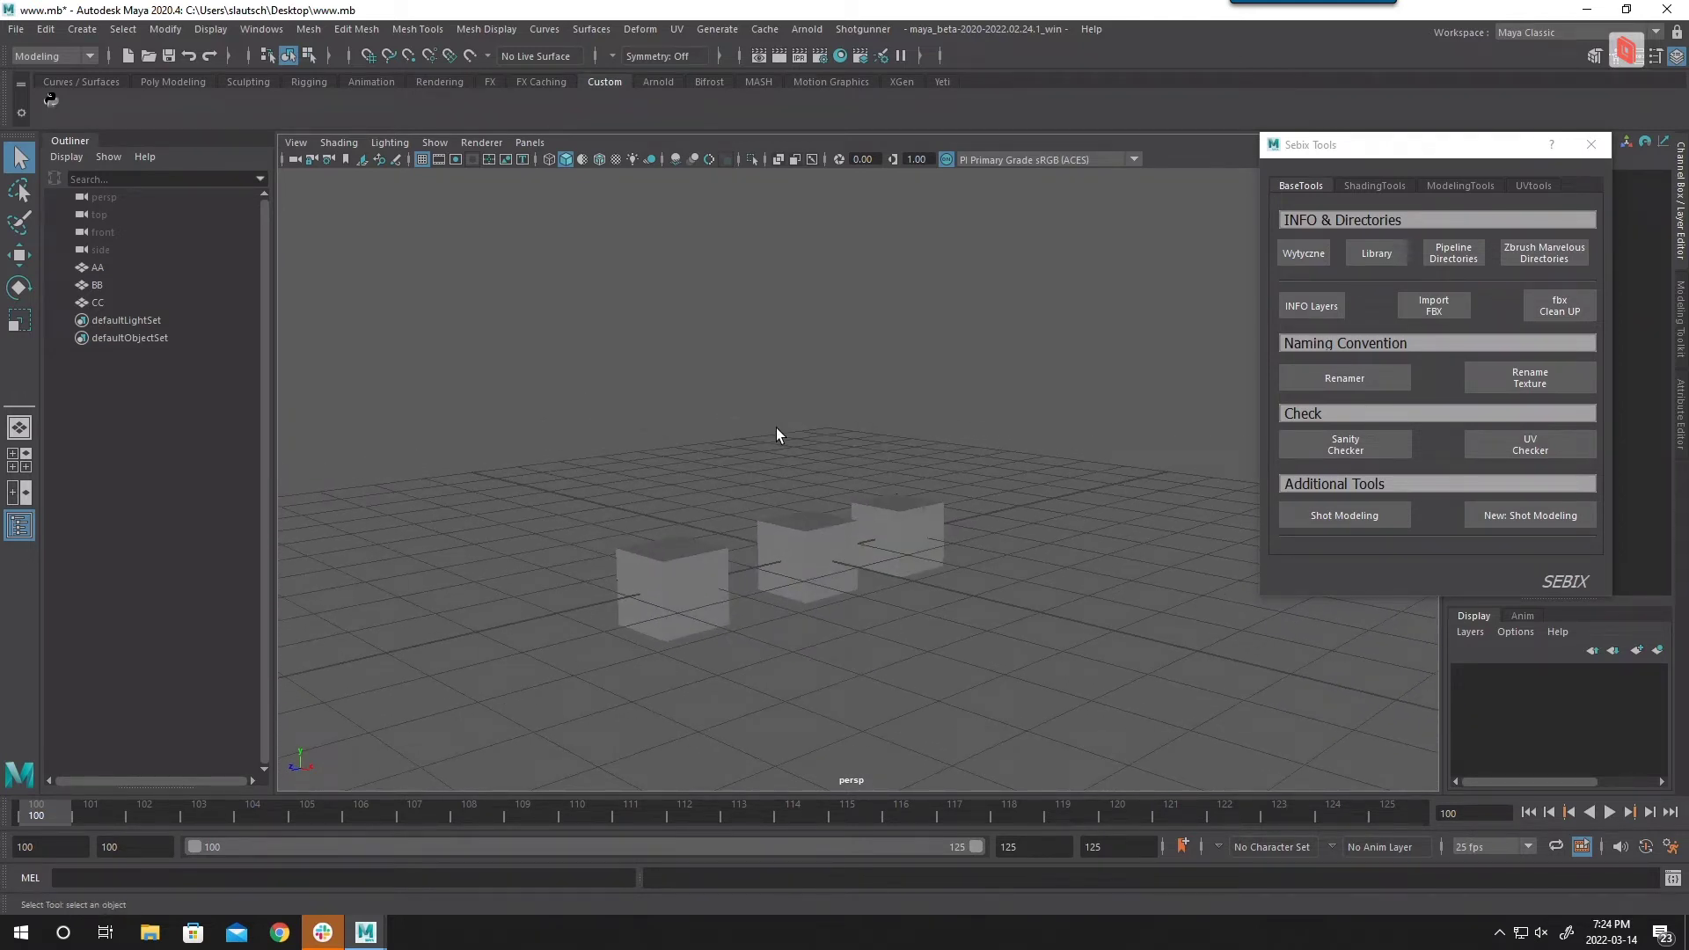
pyautogui.keyDown('alt'); pyautogui.moveTo(776, 427); pyautogui.dragTo(845, 436); pyautogui.keyUp('alt')
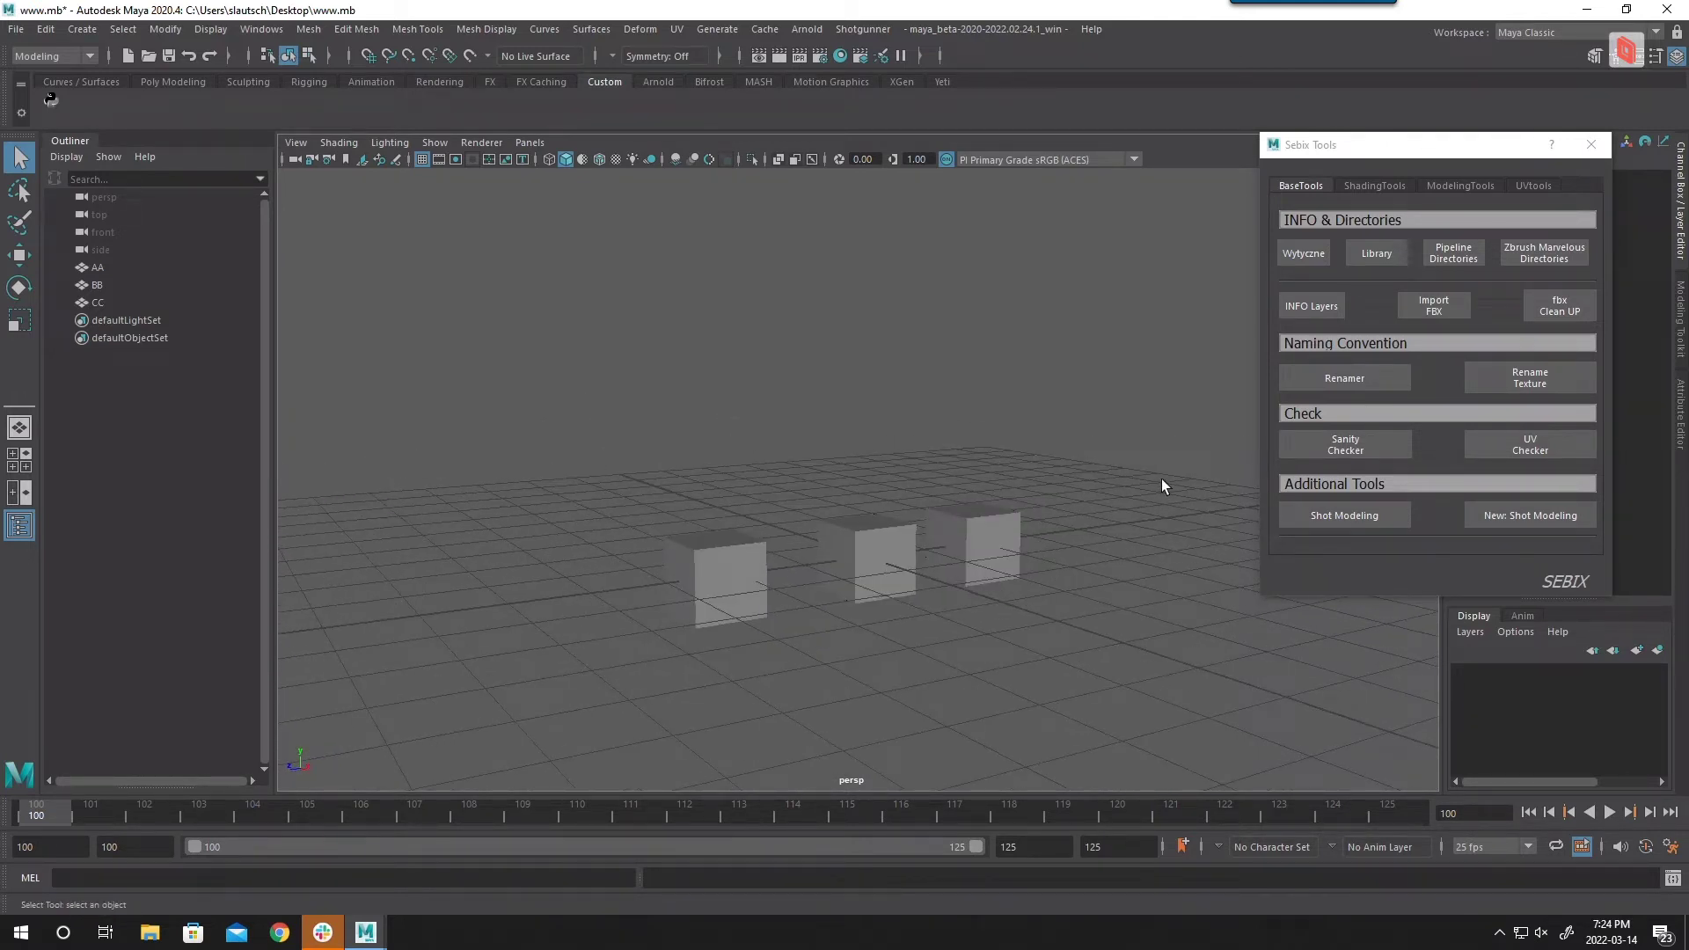
# Step: Launch Shot Modeling and close it in favour of New: Shot Modeling, and close the Sebix Tools window
pyautogui.click(1337, 517)
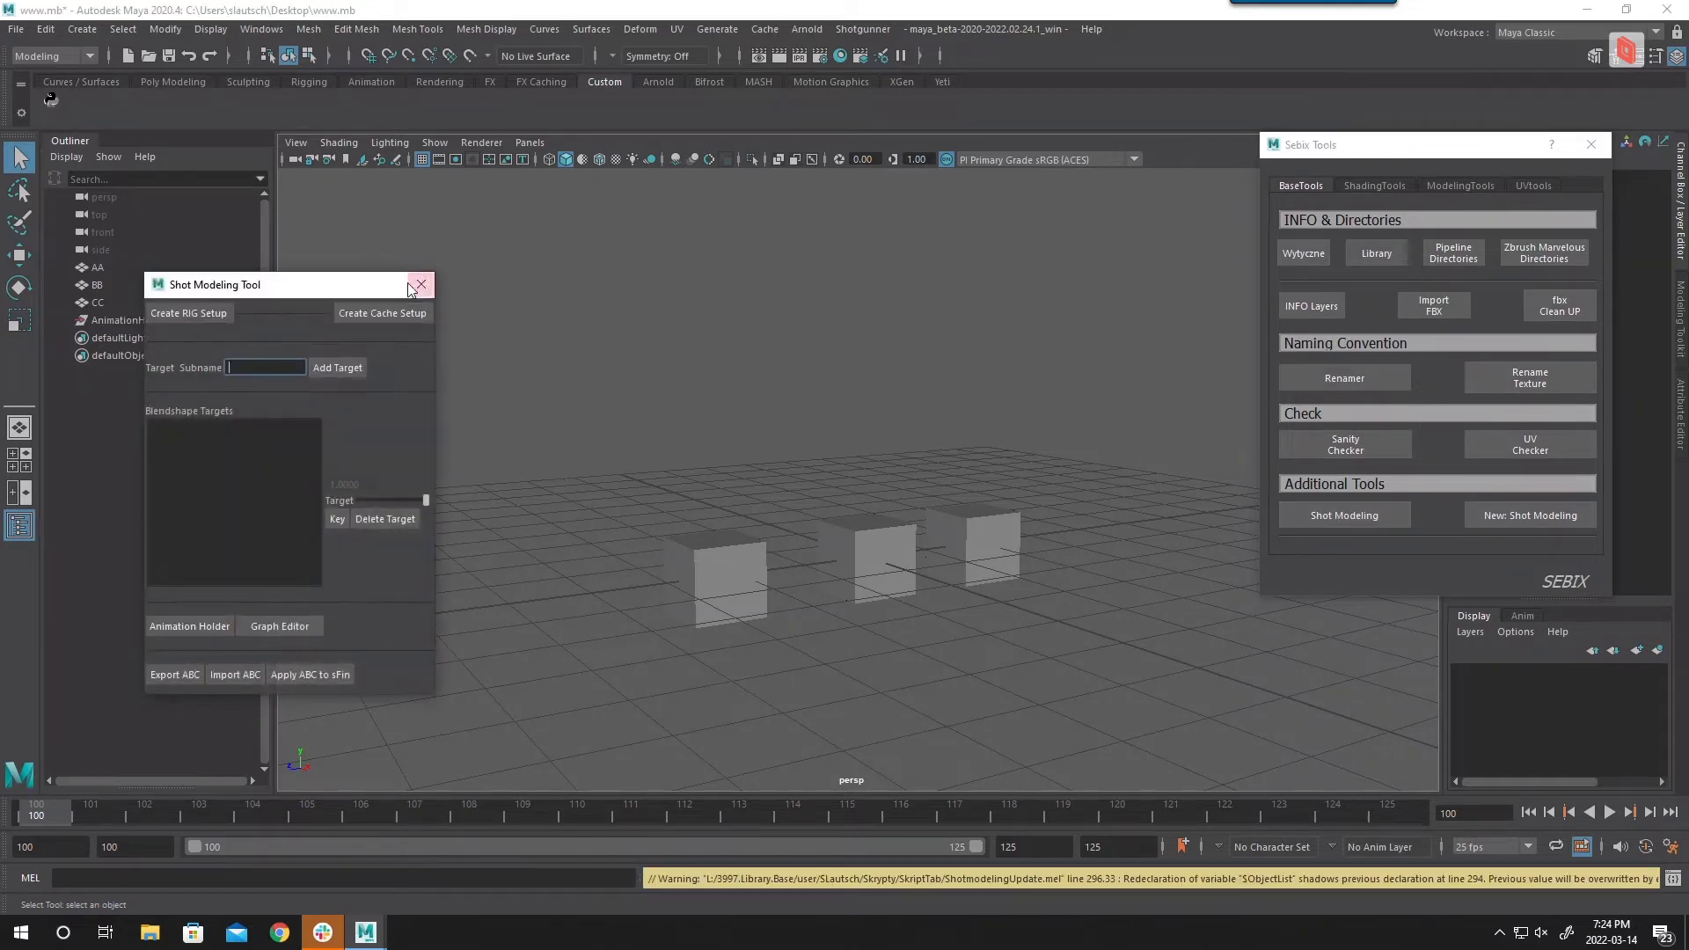
pyautogui.click(422, 284)
pyautogui.click(1535, 515)
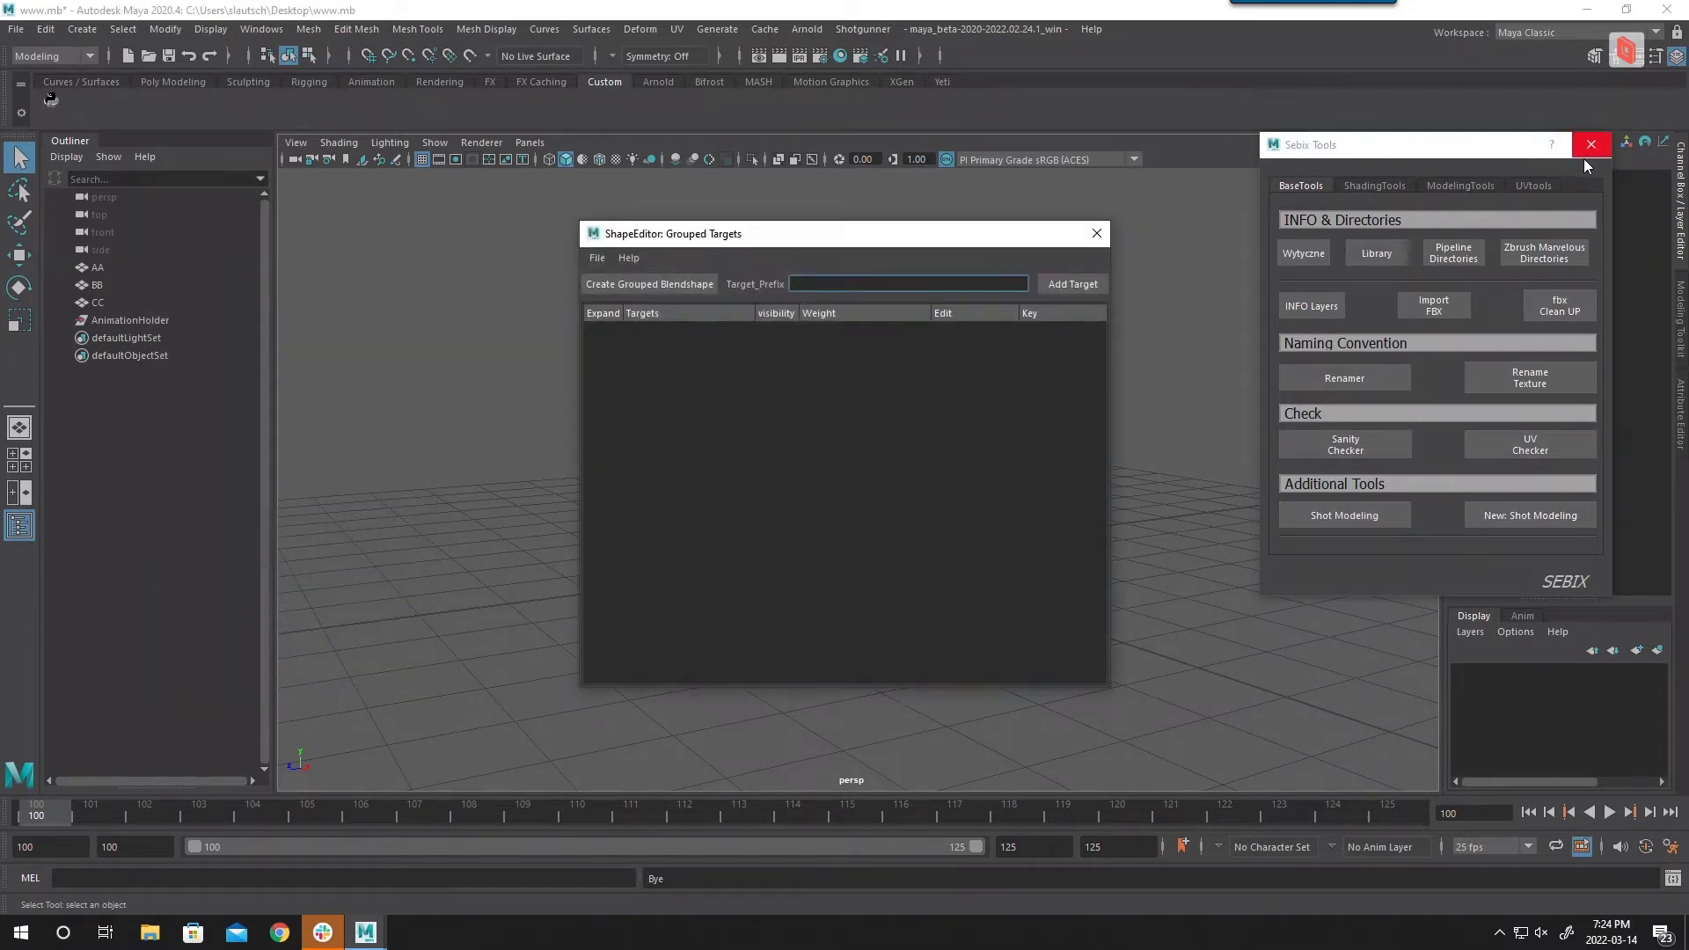
pyautogui.click(1588, 146)
pyautogui.keyDown('alt'); pyautogui.moveTo(852, 377); pyautogui.dragTo(671, 475); pyautogui.keyUp('alt')
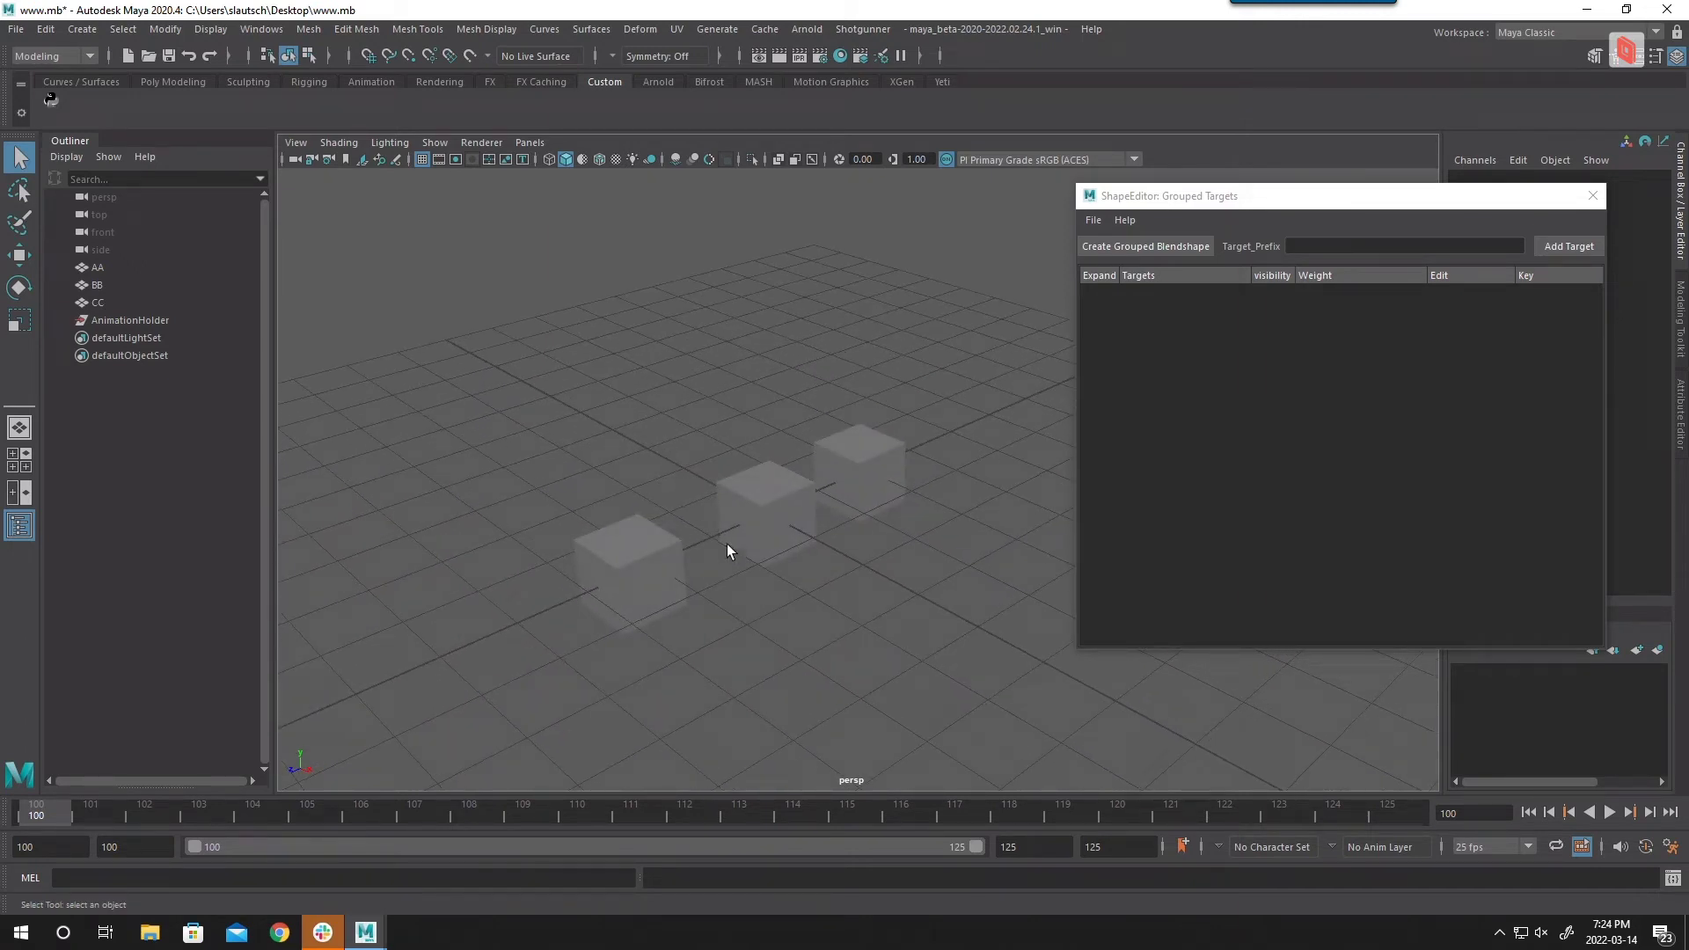
pyautogui.keyDown('alt'); pyautogui.moveTo(780, 517); pyautogui.dragTo(918, 533); pyautogui.keyUp('alt')
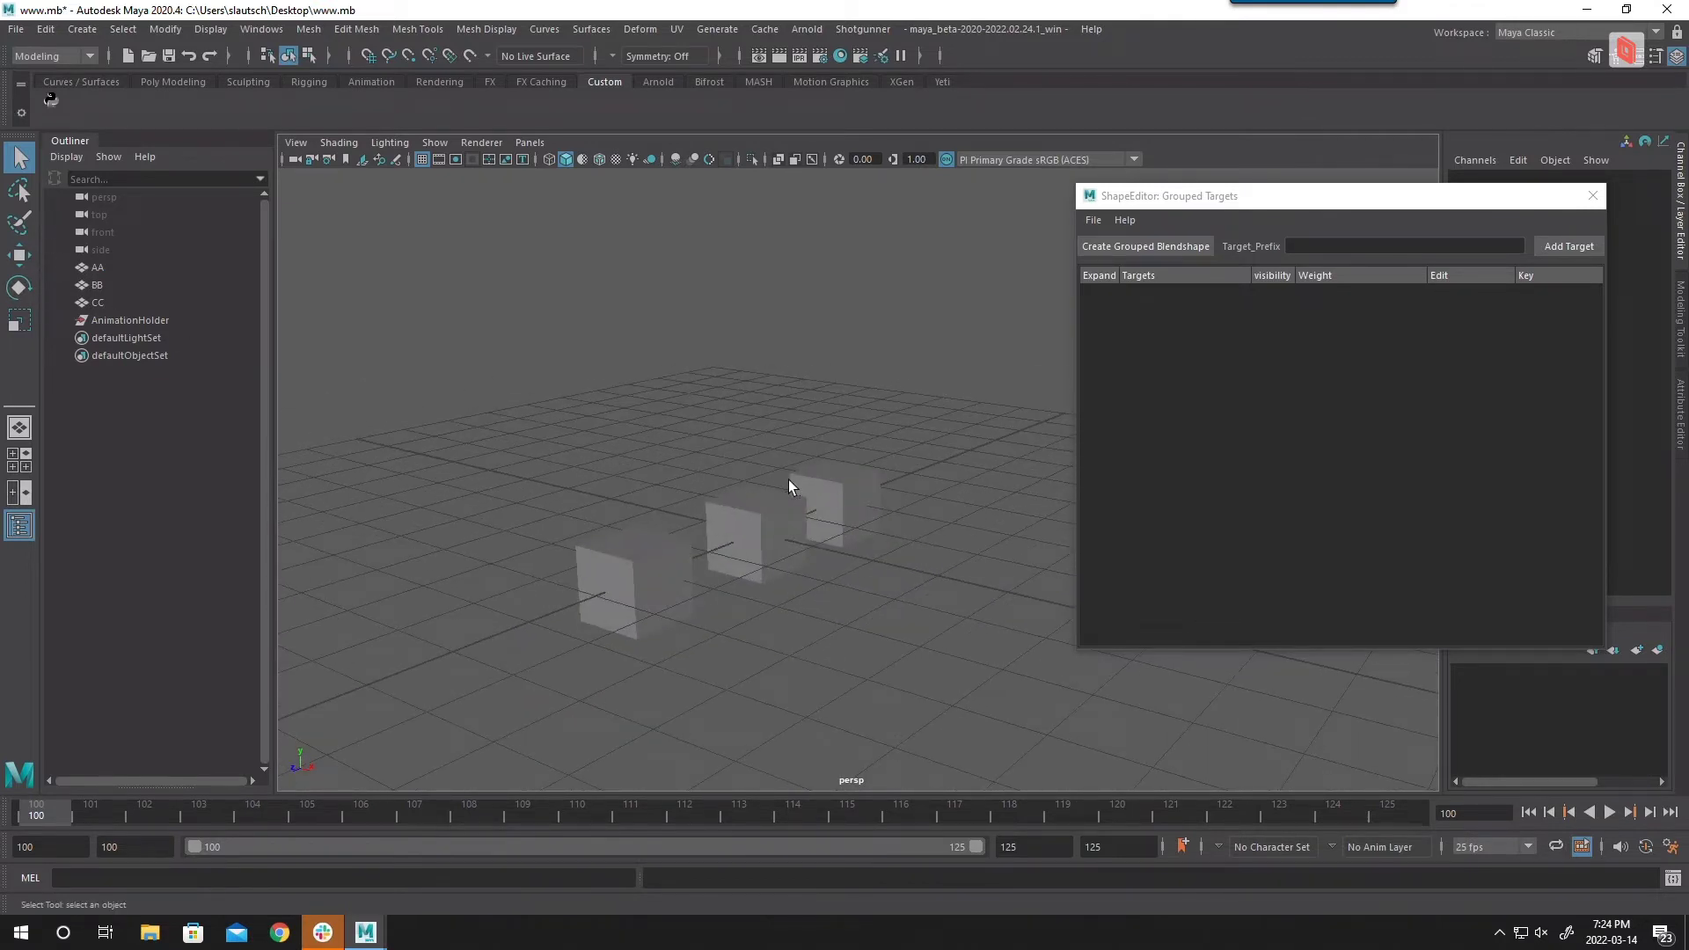
pyautogui.keyDown('alt'); pyautogui.moveTo(795, 483); pyautogui.dragTo(686, 528); pyautogui.keyUp('alt')
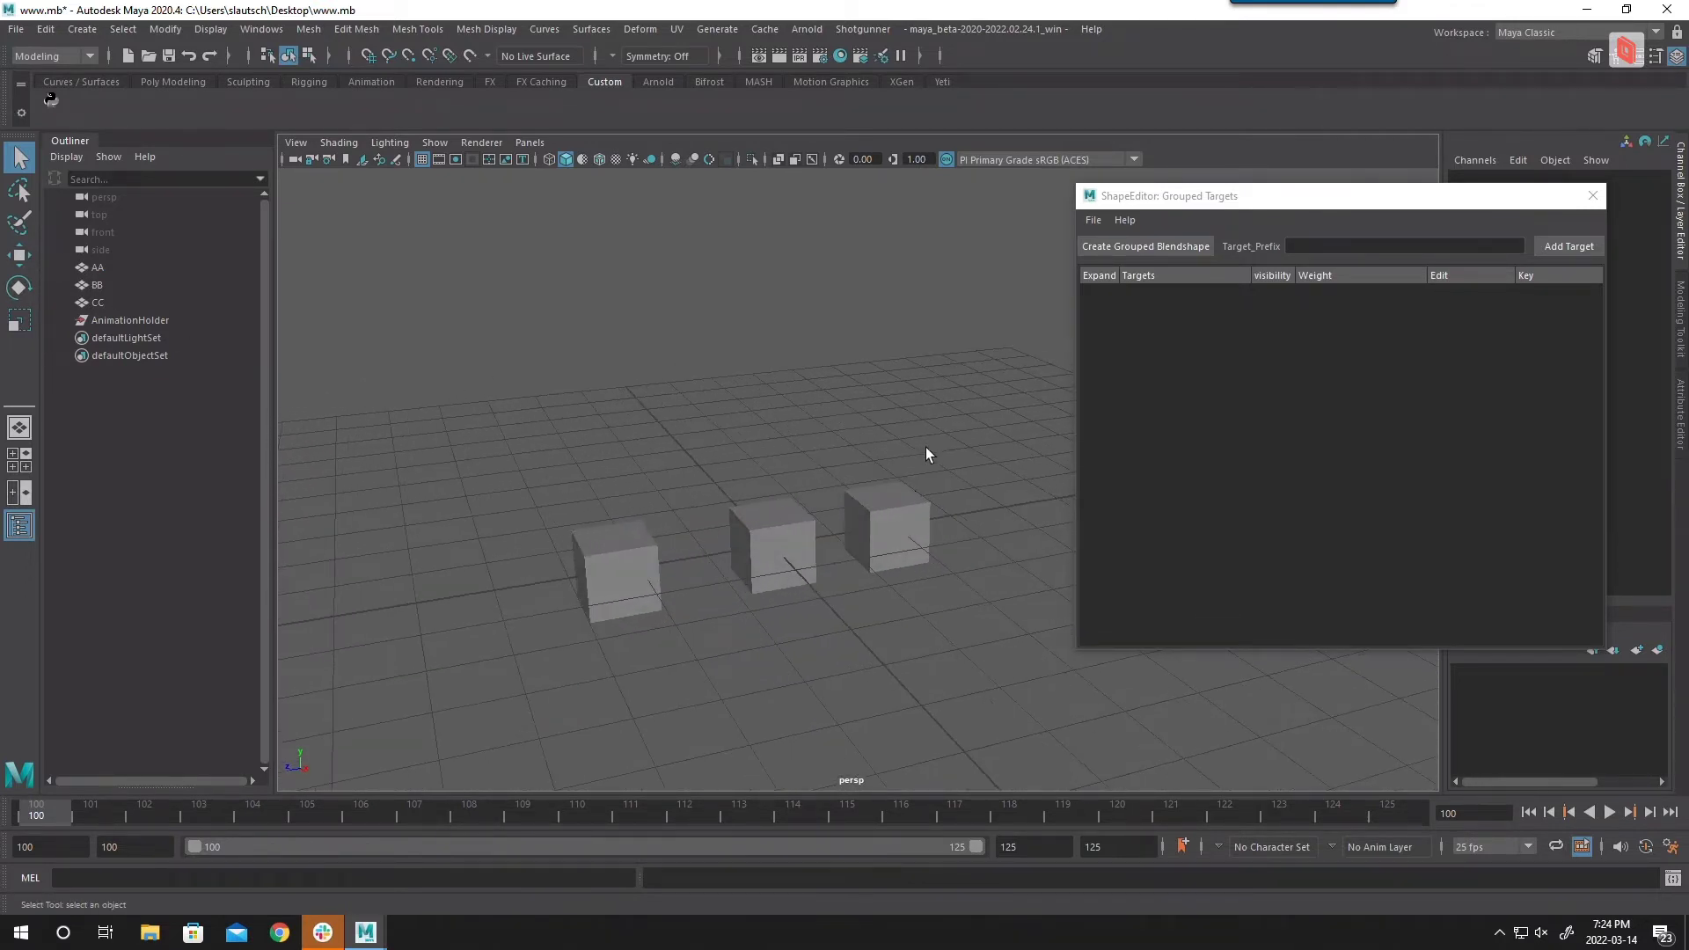
pyautogui.moveTo(908, 472); pyautogui.dragTo(712, 598)
pyautogui.keyDown('alt'); pyautogui.moveTo(668, 424); pyautogui.dragTo(721, 430, button='middle'); pyautogui.keyUp('alt')
pyautogui.keyDown('alt'); pyautogui.moveTo(721, 430); pyautogui.dragTo(579, 424); pyautogui.keyUp('alt')
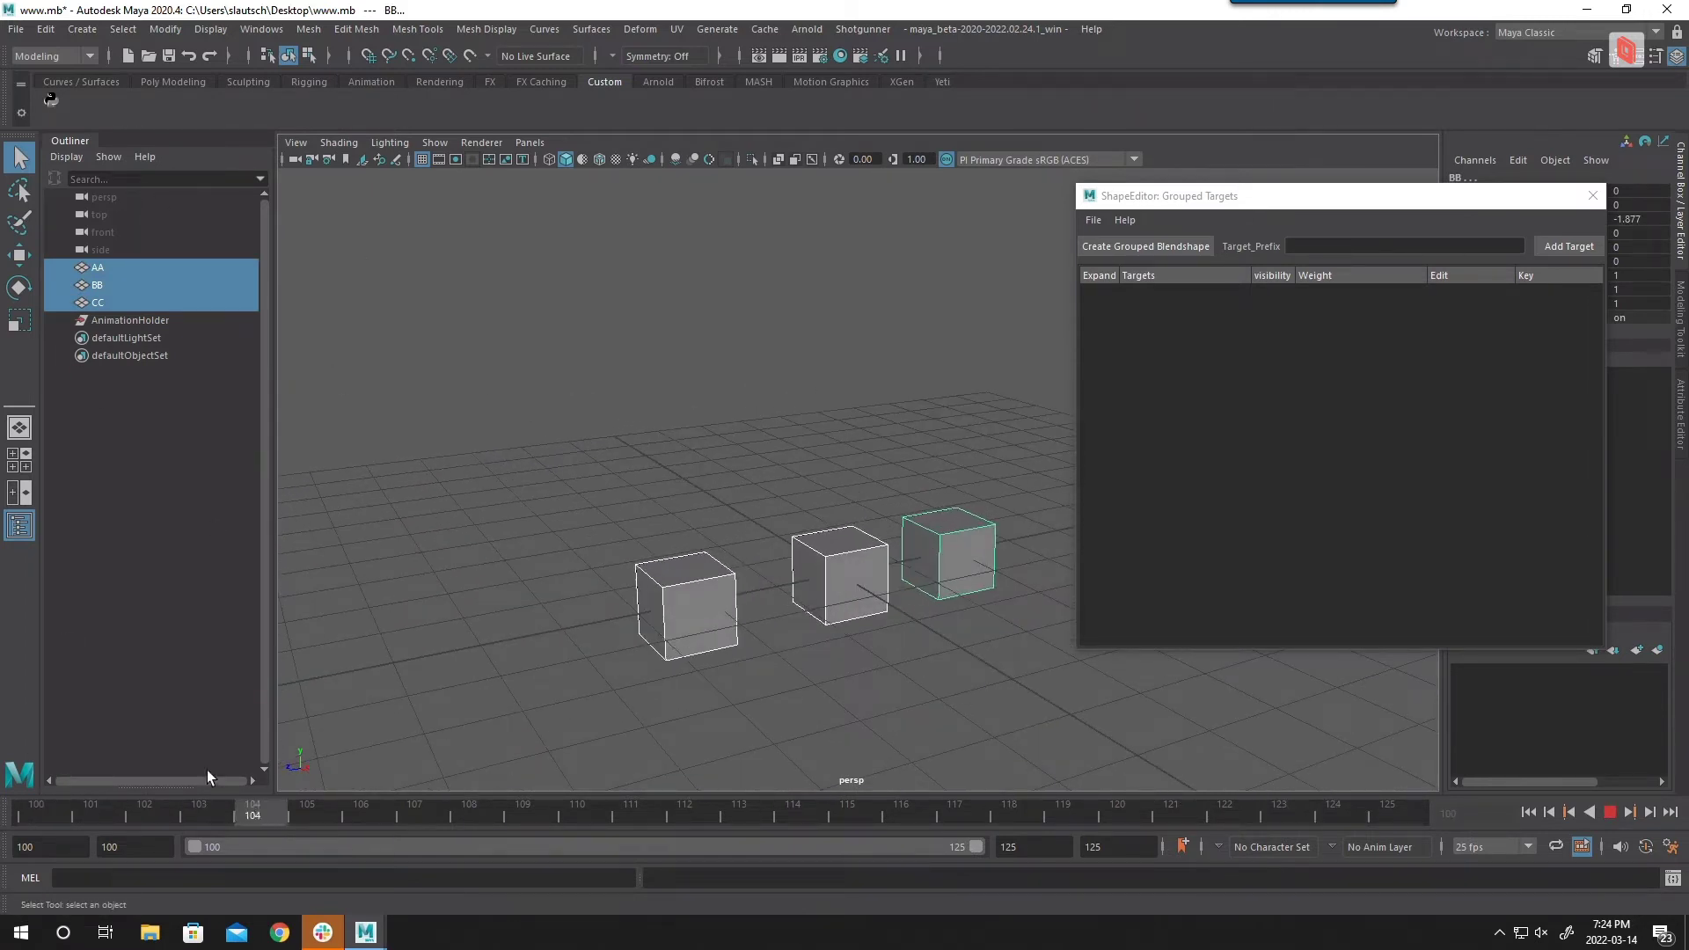
pyautogui.keyDown('alt'); pyautogui.moveTo(911, 444); pyautogui.dragTo(697, 476); pyautogui.keyUp('alt')
pyautogui.click(696, 477)
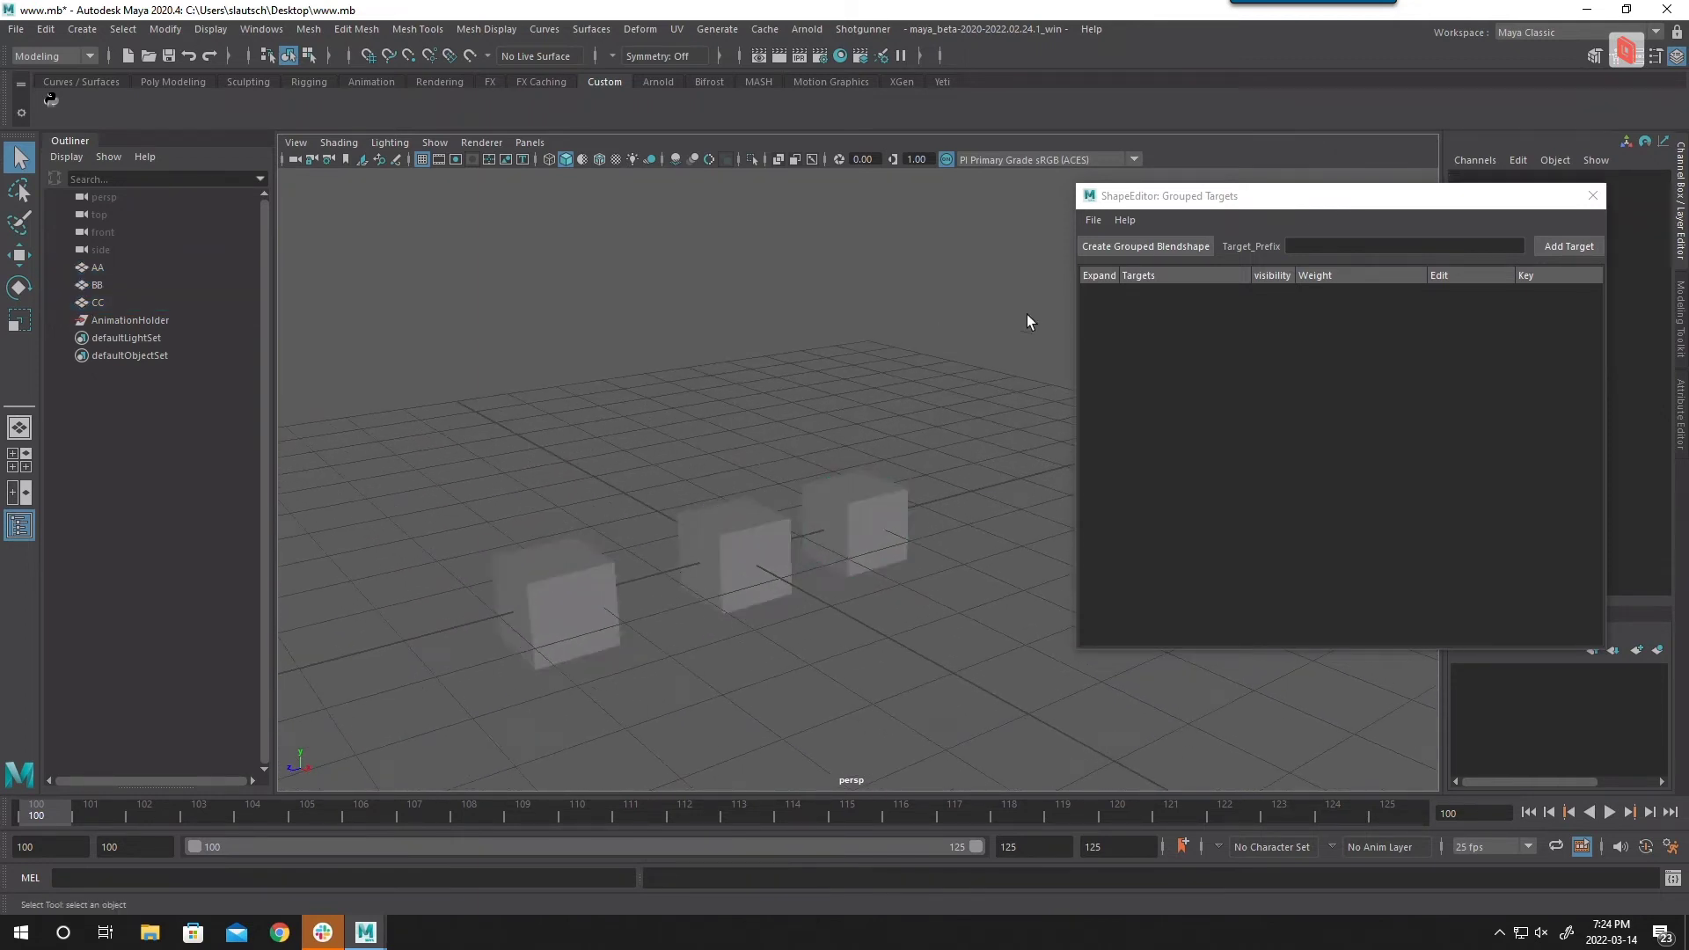
# Step: Review the Export, Import and Apply ABC options of the Grouped Targets shape editor with all three cubes selected
pyautogui.click(1089, 219)
pyautogui.click(899, 391)
pyautogui.moveTo(949, 422); pyautogui.dragTo(505, 695)
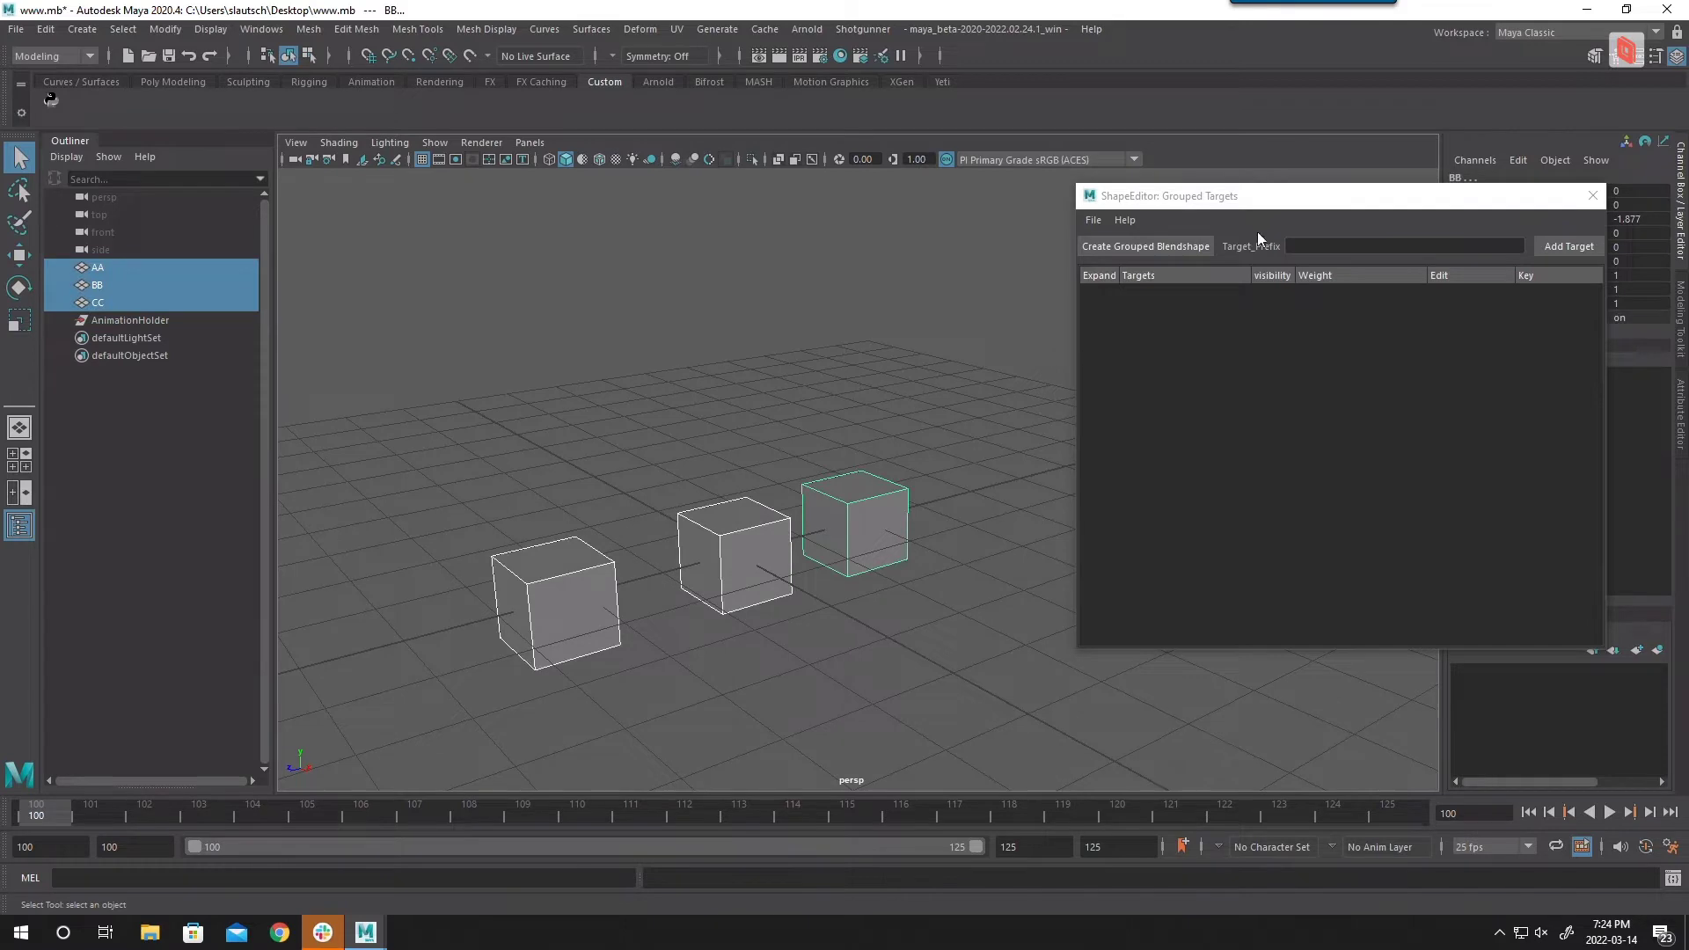
pyautogui.click(1092, 219)
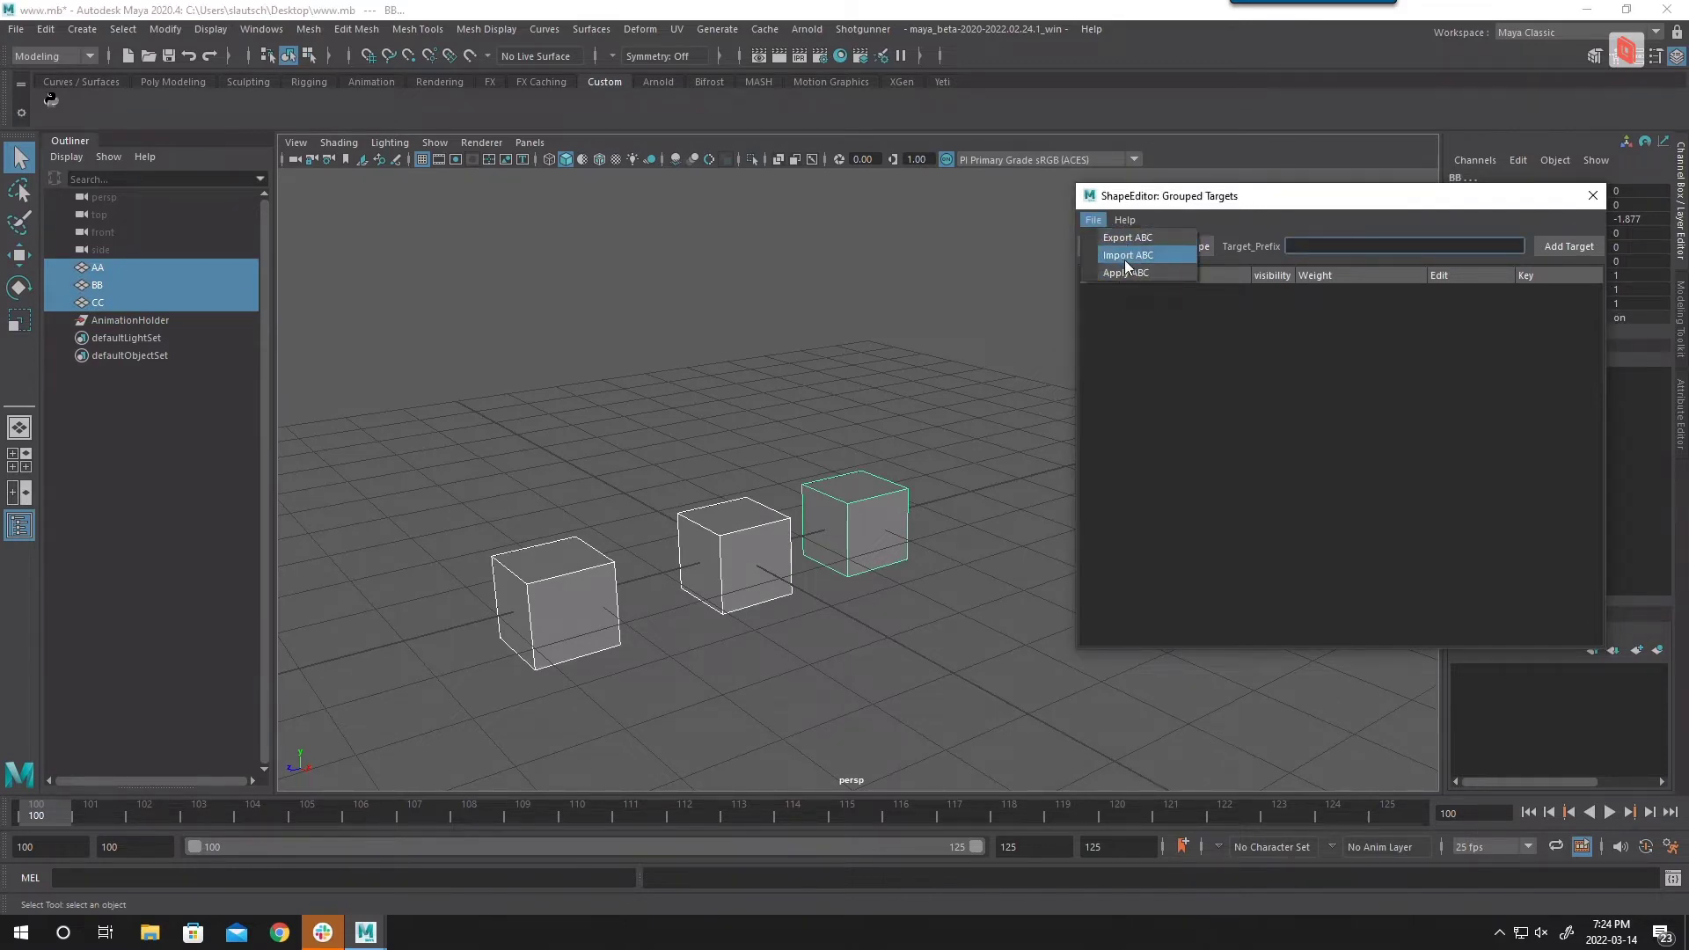
pyautogui.moveTo(1131, 221)
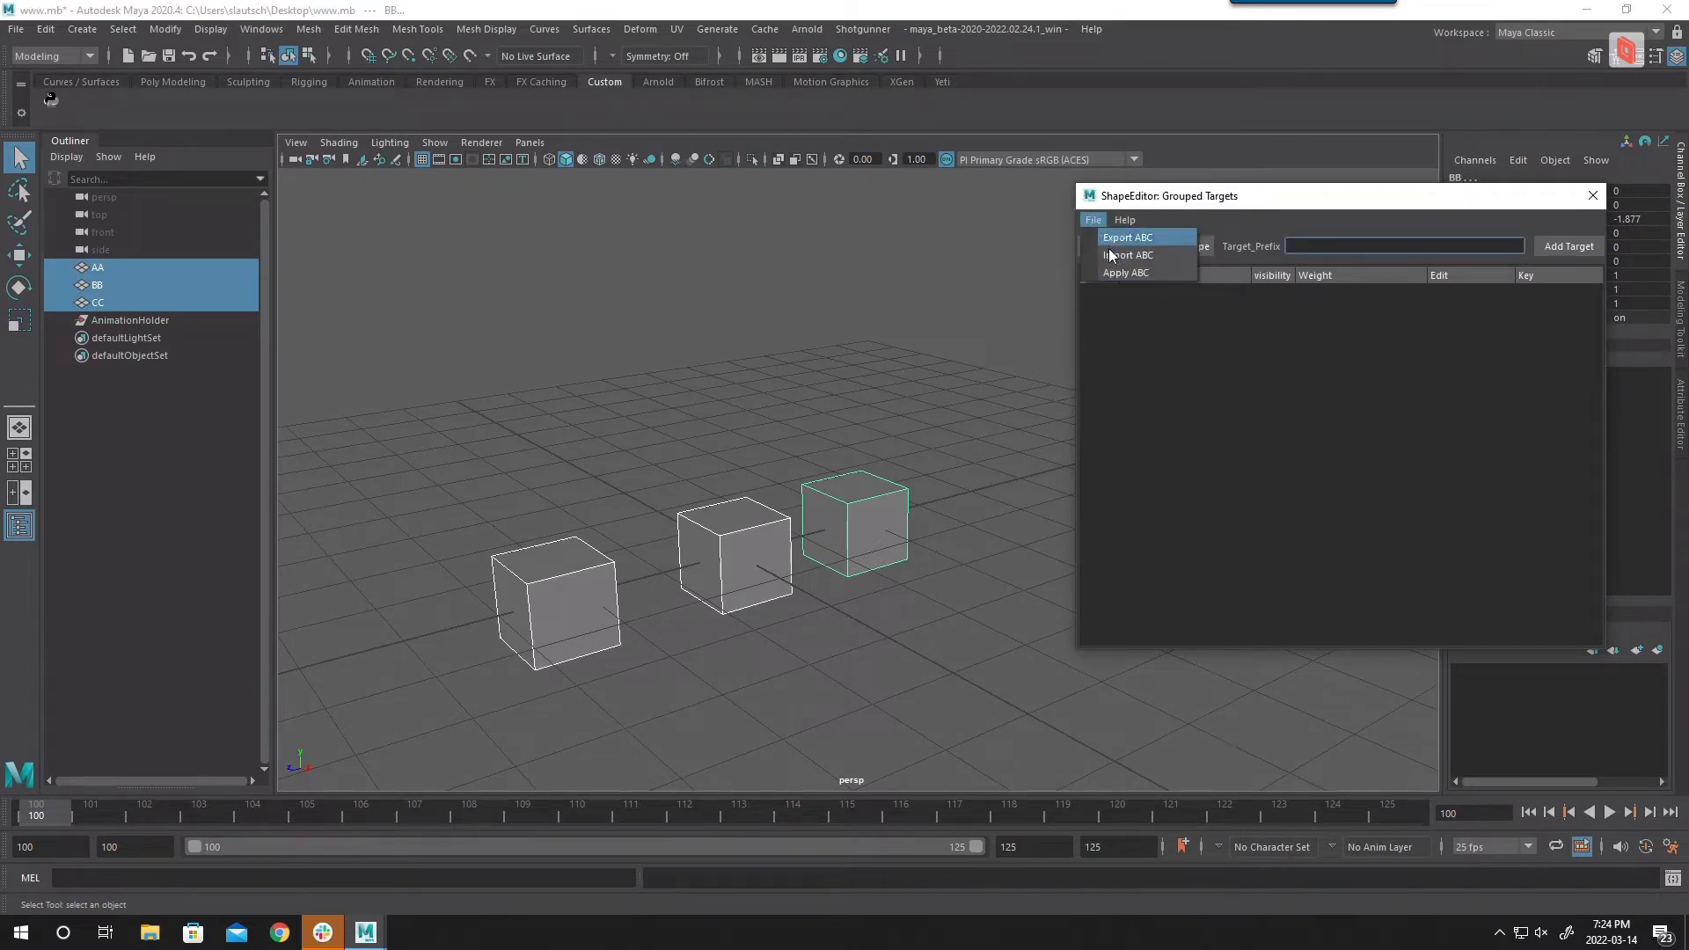
pyautogui.click(732, 409)
# Step: Freeze the transformations of the three cubes AA, BB and CC
pyautogui.click(736, 389)
pyautogui.press('5')
pyautogui.moveTo(736, 389)
pyautogui.keyDown('alt'); pyautogui.mouseDown()
pyautogui.moveTo(822, 347)
pyautogui.moveTo(683, 343)
pyautogui.moveTo(897, 351)
pyautogui.moveTo(841, 372)
pyautogui.mouseUp(); pyautogui.keyUp('alt')
pyautogui.moveTo(943, 389); pyautogui.dragTo(425, 729)
pyautogui.keyDown('alt'); pyautogui.moveTo(719, 635); pyautogui.dragTo(661, 599); pyautogui.keyUp('alt')
pyautogui.keyDown('alt'); pyautogui.moveTo(661, 411); pyautogui.dragTo(607, 440); pyautogui.keyUp('alt')
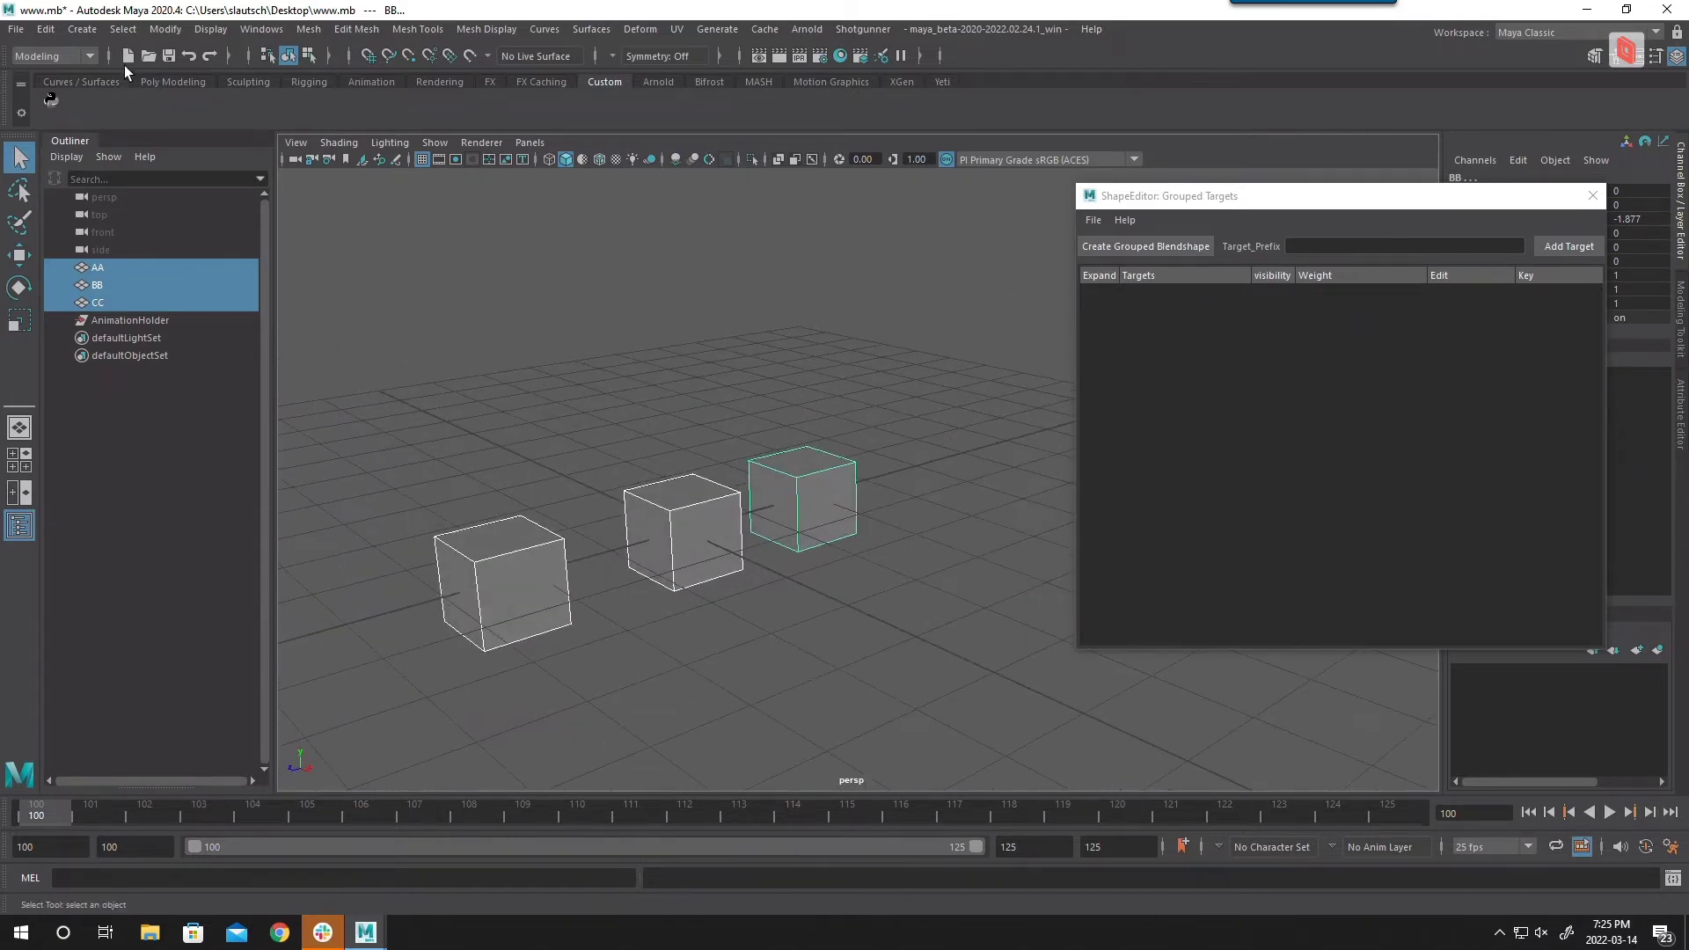
pyautogui.click(165, 29)
pyautogui.click(198, 111)
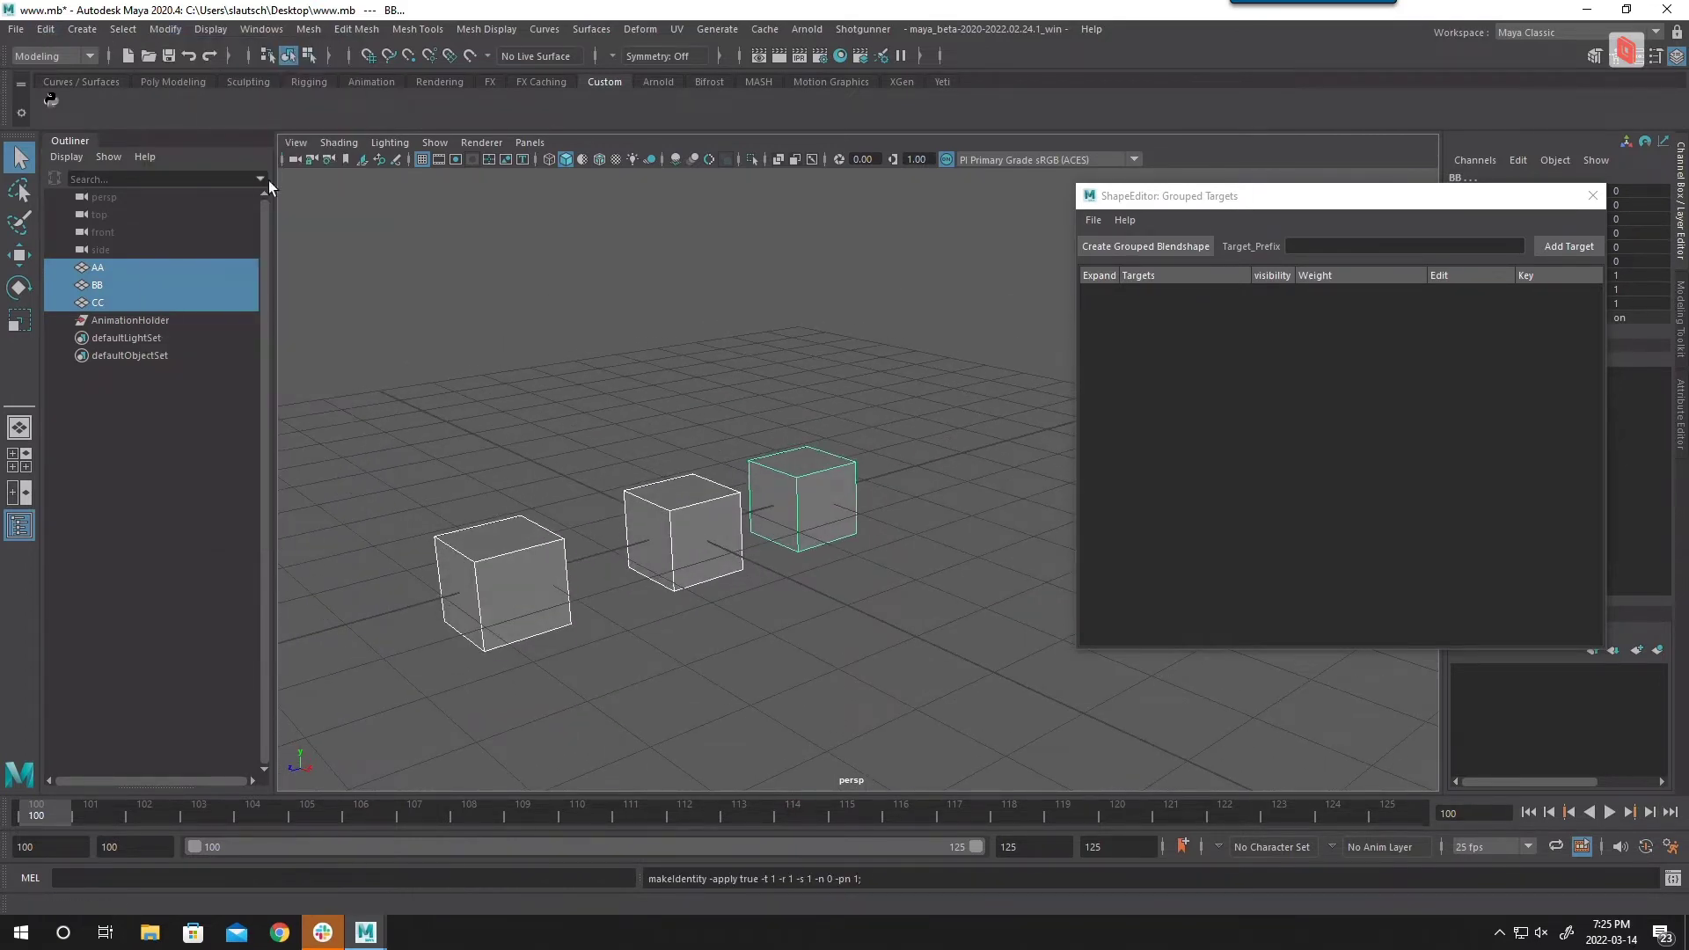
# Step: Reset the transformations of cubes AA, BB and CC and check their shared pivot with the Move tool
pyautogui.keyDown('alt'); pyautogui.moveTo(448, 298); pyautogui.dragTo(664, 373); pyautogui.keyUp('alt')
pyautogui.press('w')
pyautogui.click(164, 29)
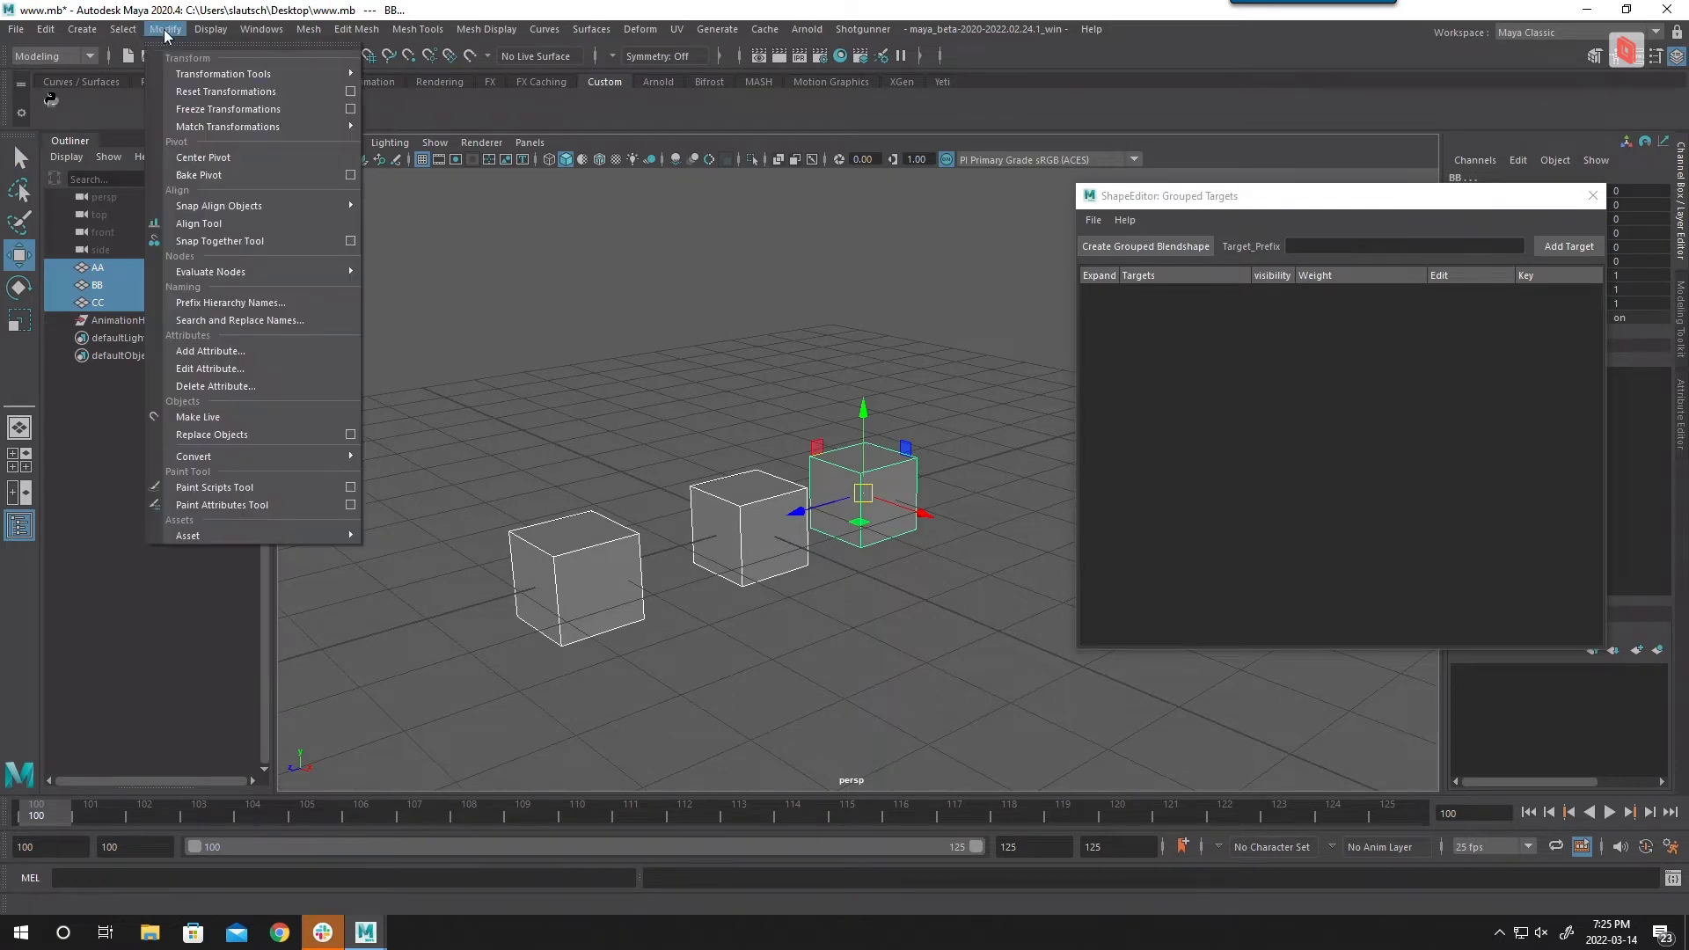
pyautogui.click(188, 92)
pyautogui.keyDown('alt'); pyautogui.moveTo(466, 470); pyautogui.dragTo(548, 458); pyautogui.keyUp('alt')
pyautogui.keyDown('alt'); pyautogui.moveTo(548, 458); pyautogui.dragTo(690, 451, button='middle'); pyautogui.keyUp('alt')
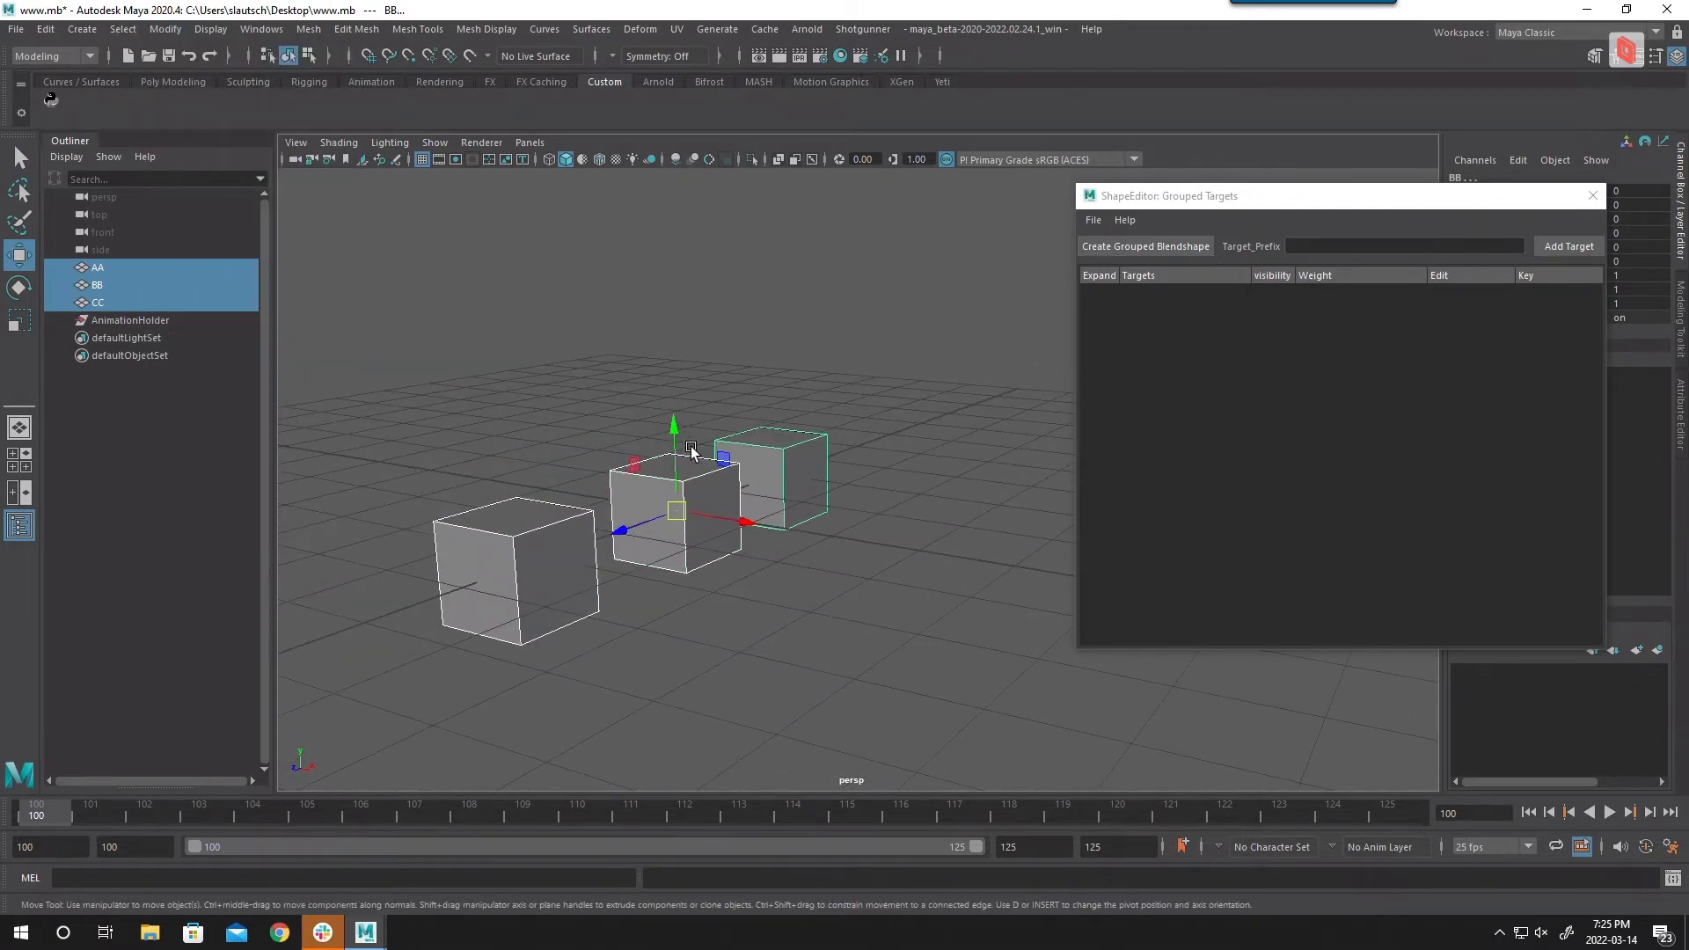
pyautogui.keyDown('alt'); pyautogui.moveTo(410, 433); pyautogui.dragTo(493, 424, button='middle'); pyautogui.keyUp('alt')
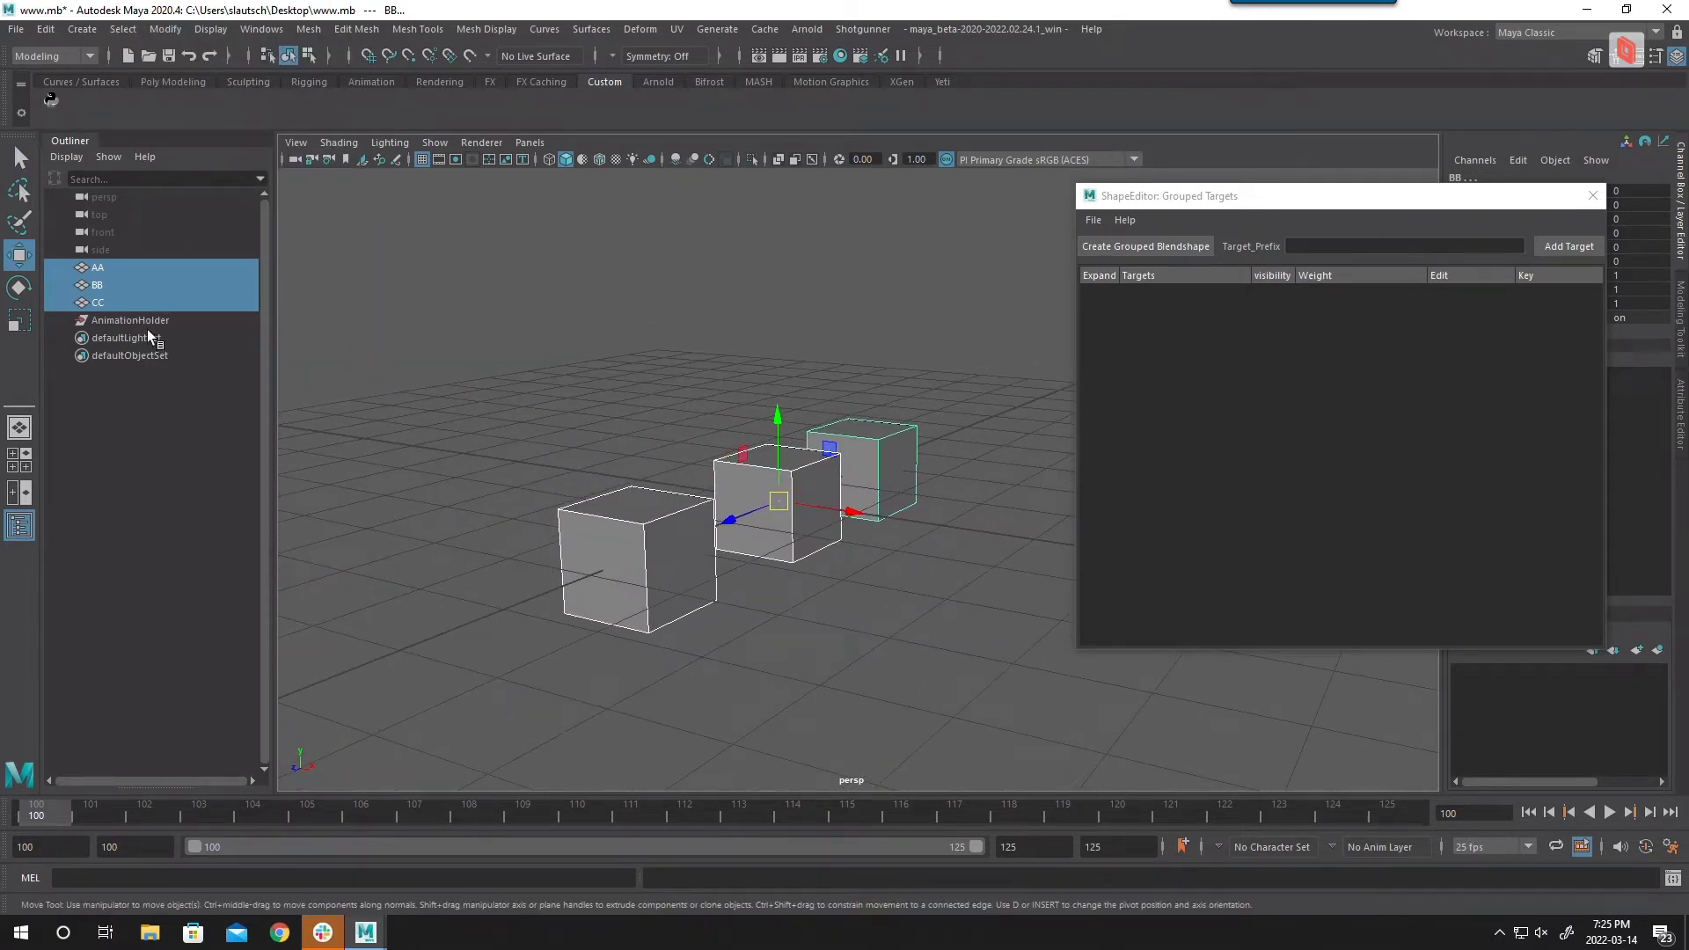
pyautogui.keyDown('alt'); pyautogui.moveTo(805, 422); pyautogui.dragTo(655, 379); pyautogui.keyUp('alt')
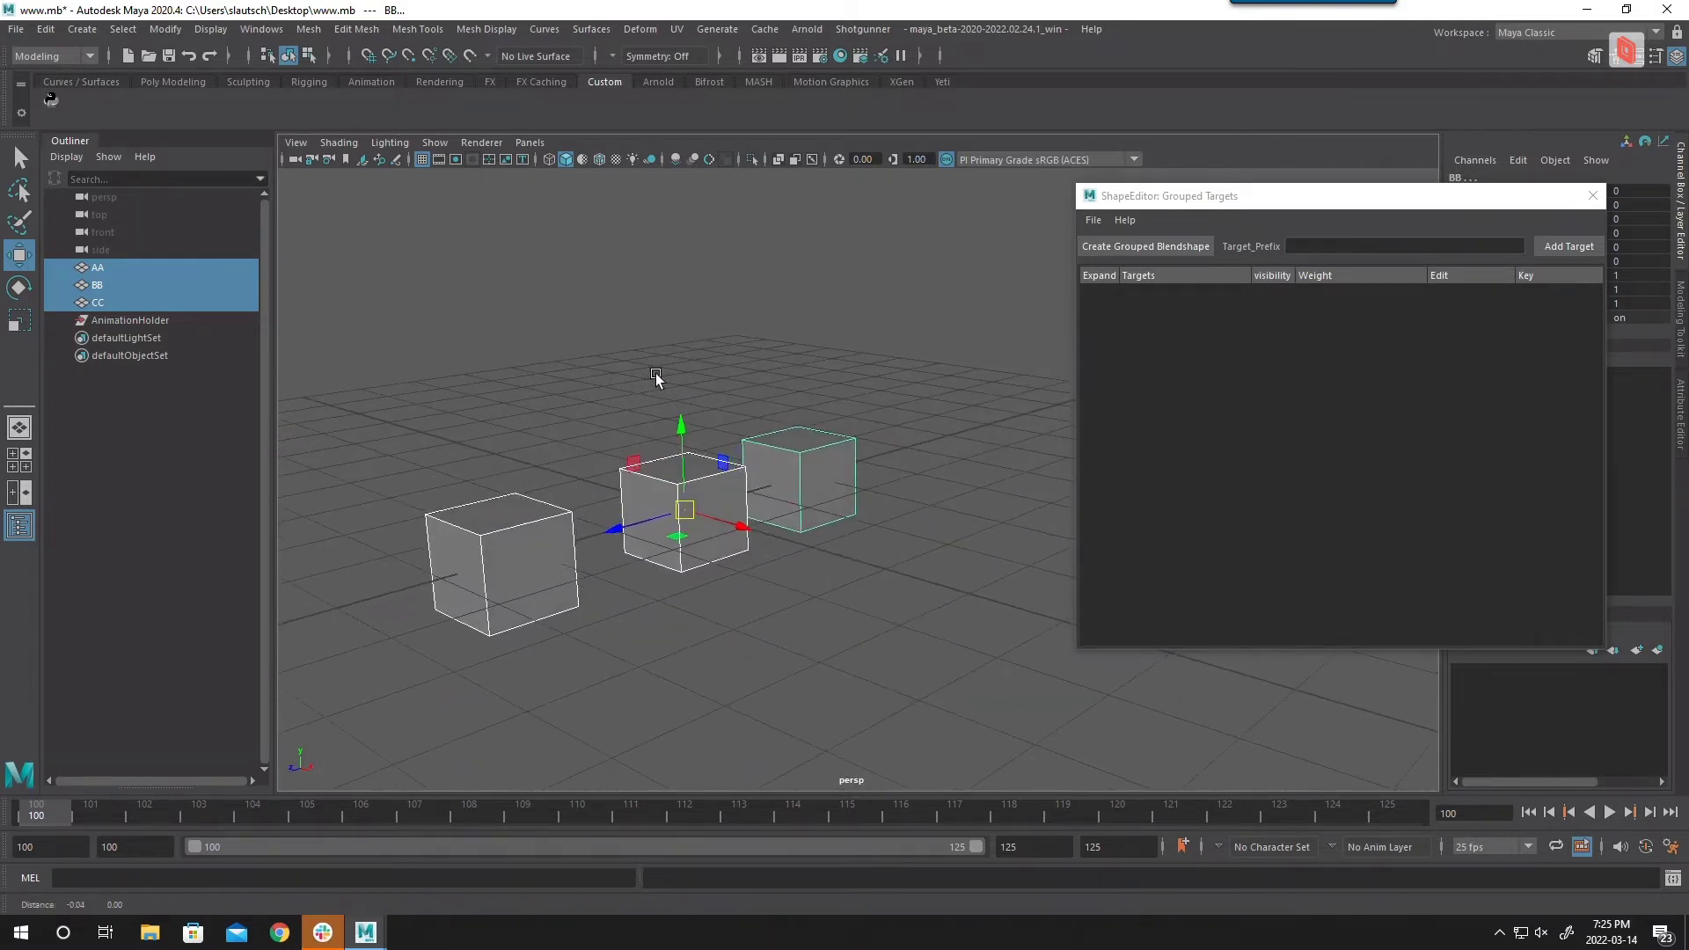
# Step: Create a grouped blendshape from the cubes AA, BB and CC
pyautogui.click(181, 321)
pyautogui.moveTo(1473, 201); pyautogui.dragTo(1337, 293)
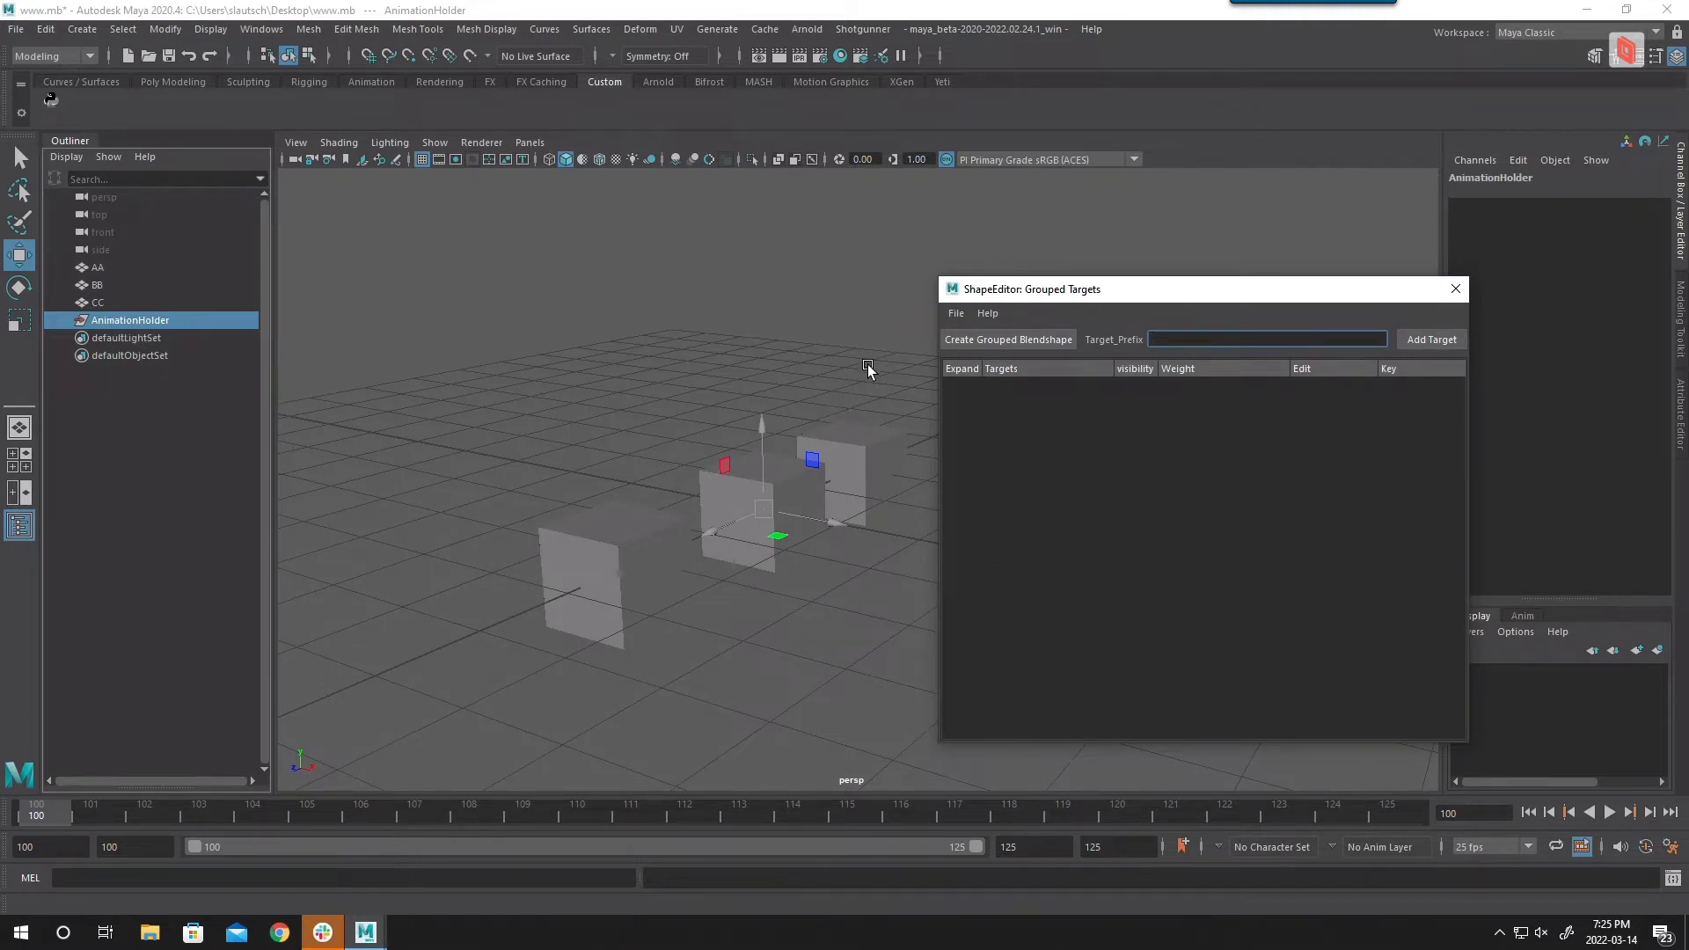
pyautogui.write('q')
pyautogui.click(849, 347)
pyautogui.press('q')
pyautogui.moveTo(869, 350); pyautogui.dragTo(546, 527)
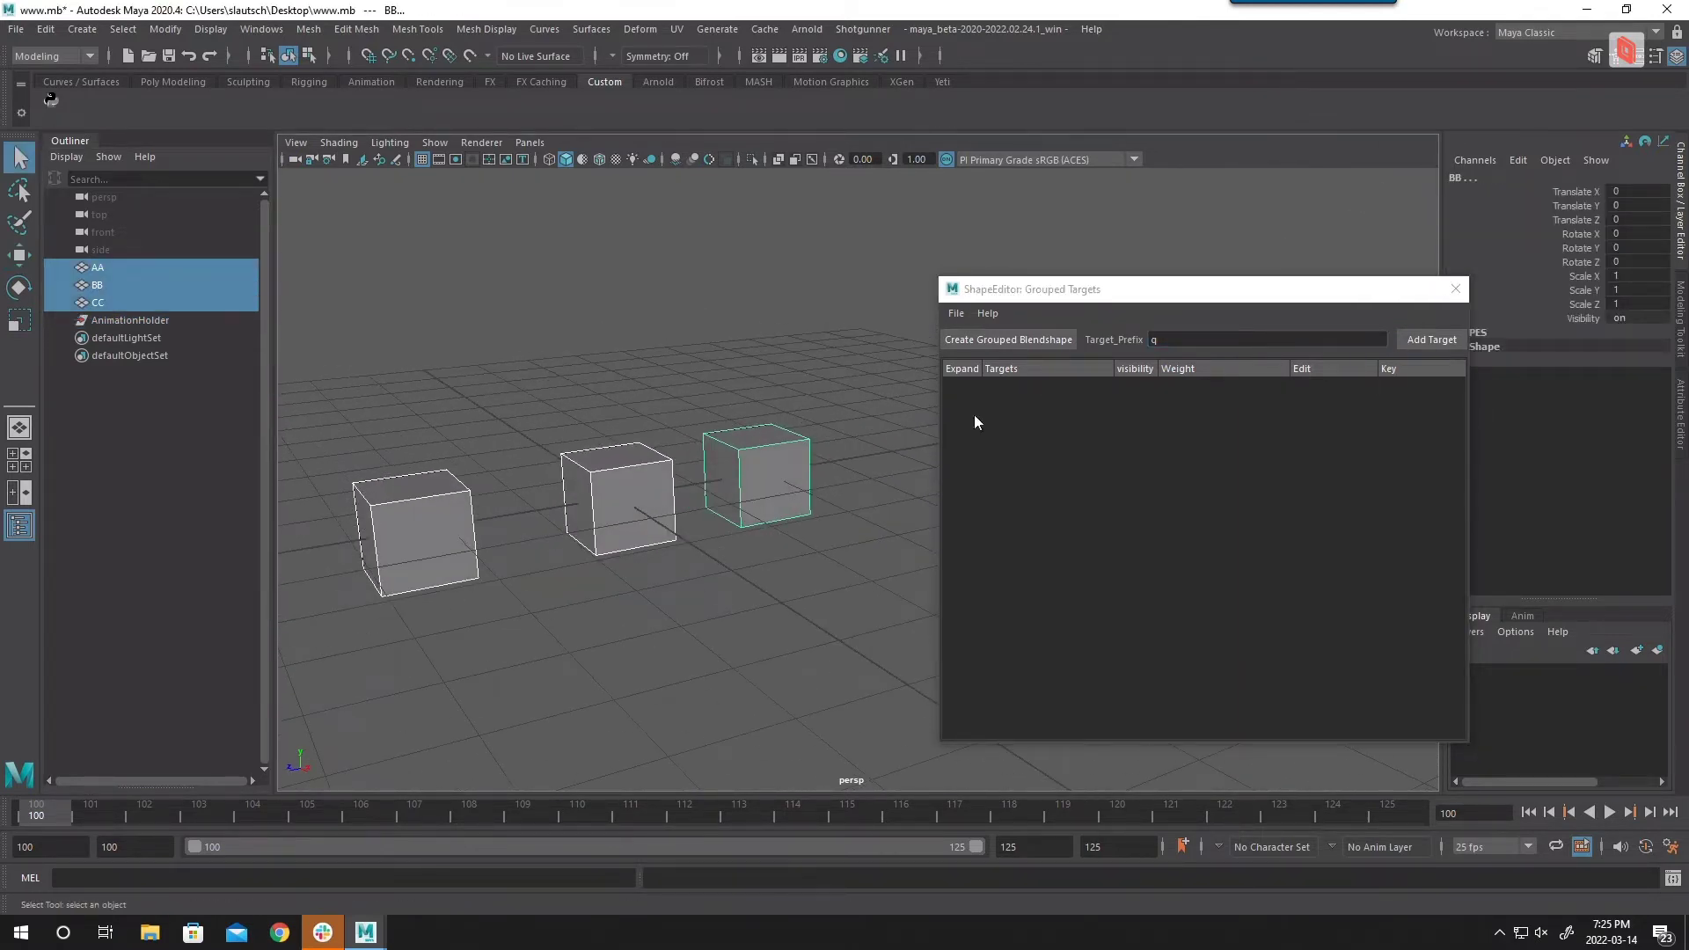
pyautogui.click(1001, 342)
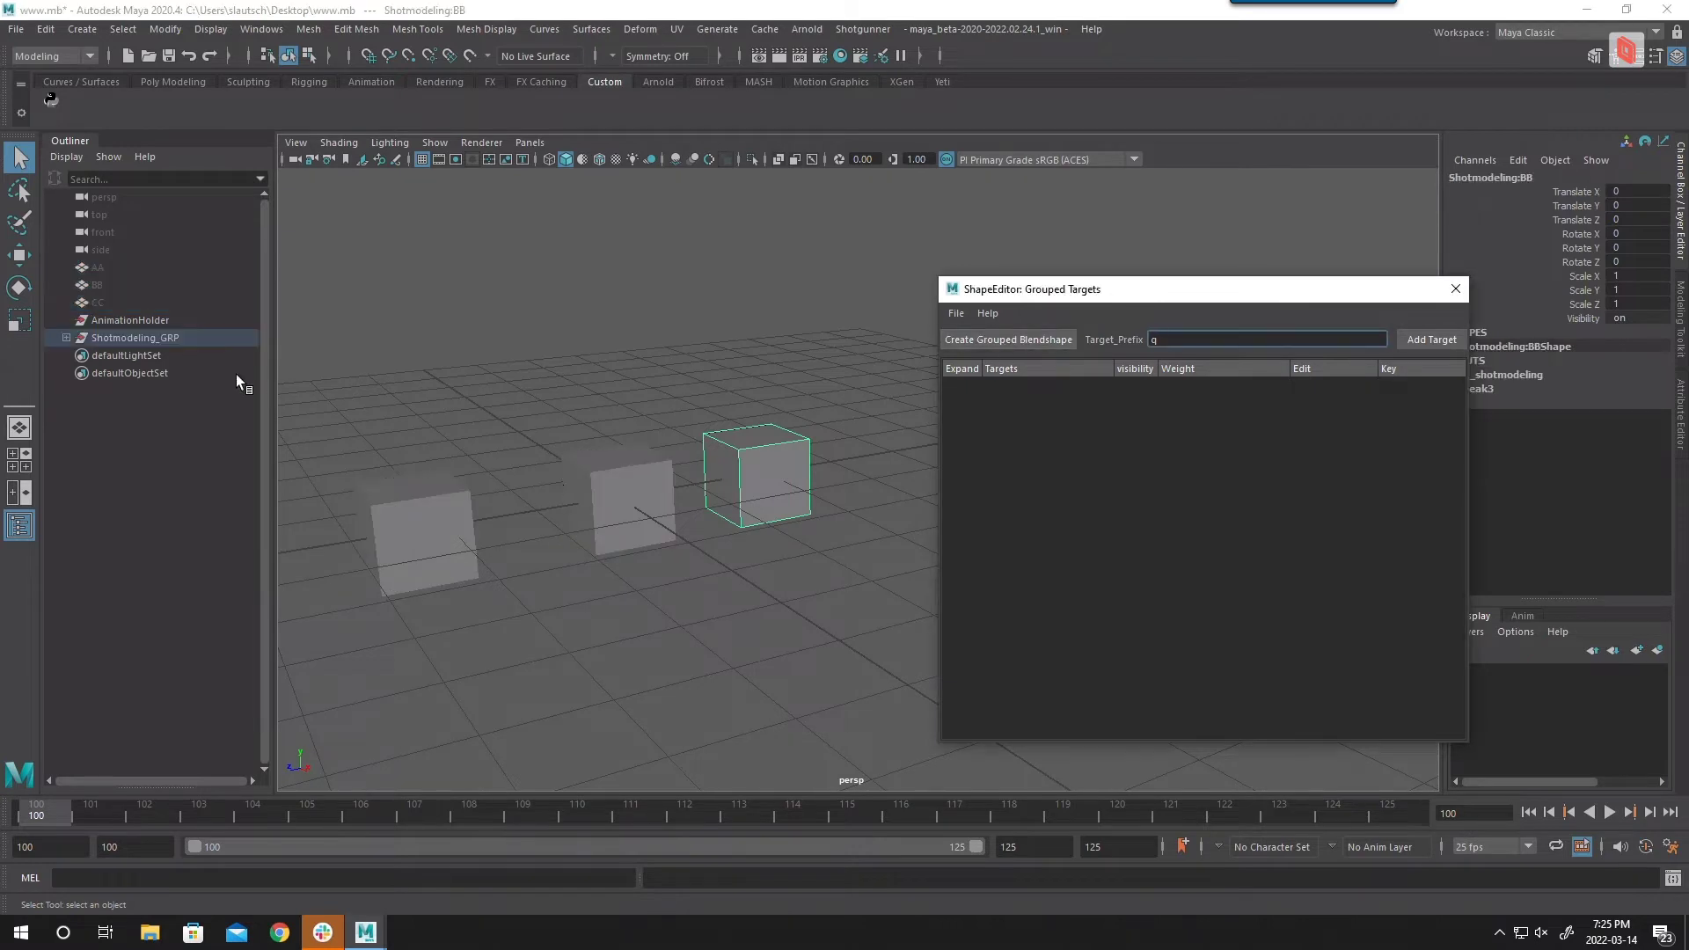
# Step: Expand Shotmodeling_GRP and compare the hidden original meshes with the Shotmodeling copies of CC, AA and BB
pyautogui.keyDown('alt'); pyautogui.moveTo(493, 424); pyautogui.dragTo(637, 467); pyautogui.keyUp('alt')
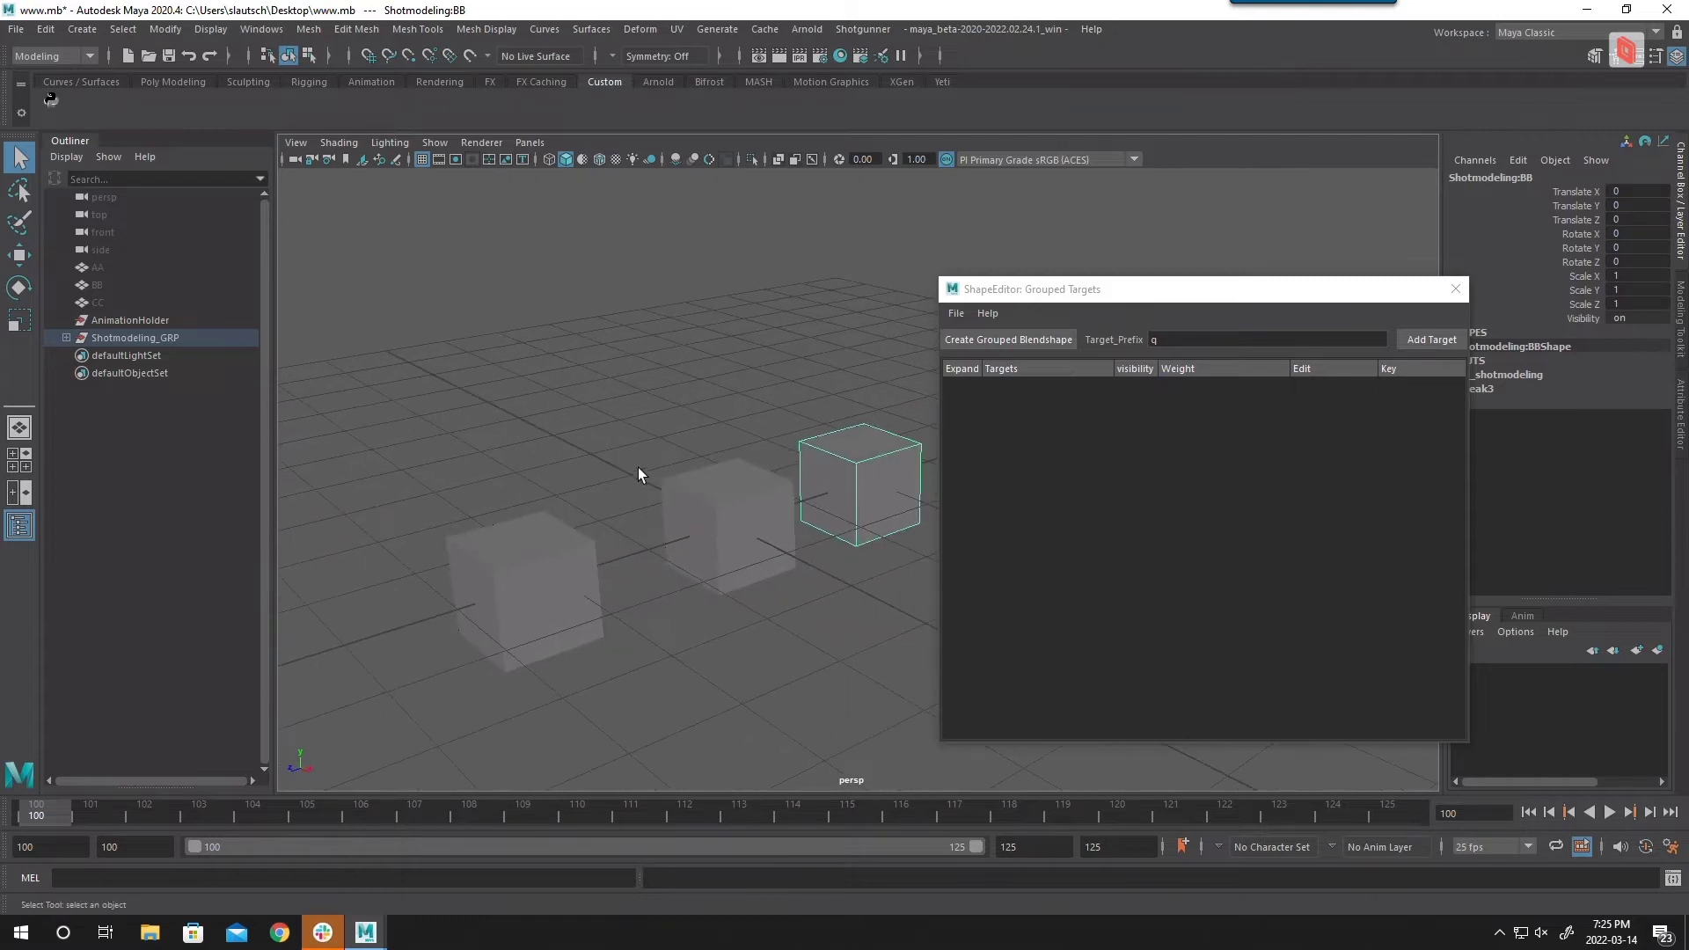
pyautogui.click(66, 338)
pyautogui.click(108, 308)
pyautogui.click(109, 271)
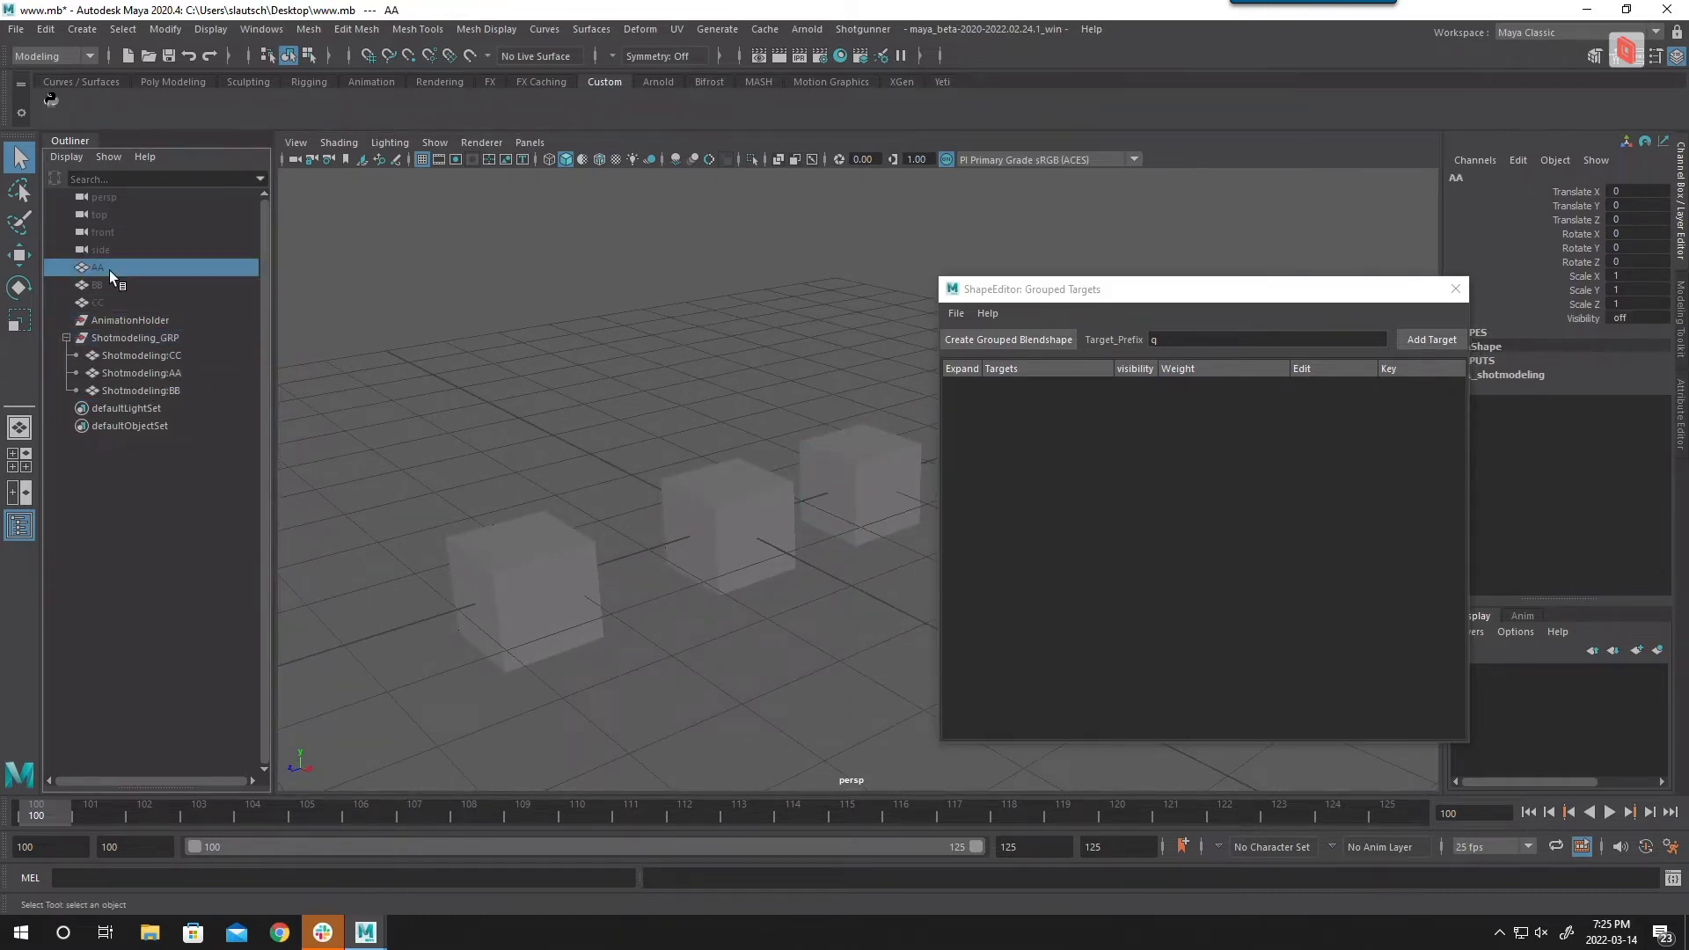
pyautogui.click(158, 355)
pyautogui.click(163, 373)
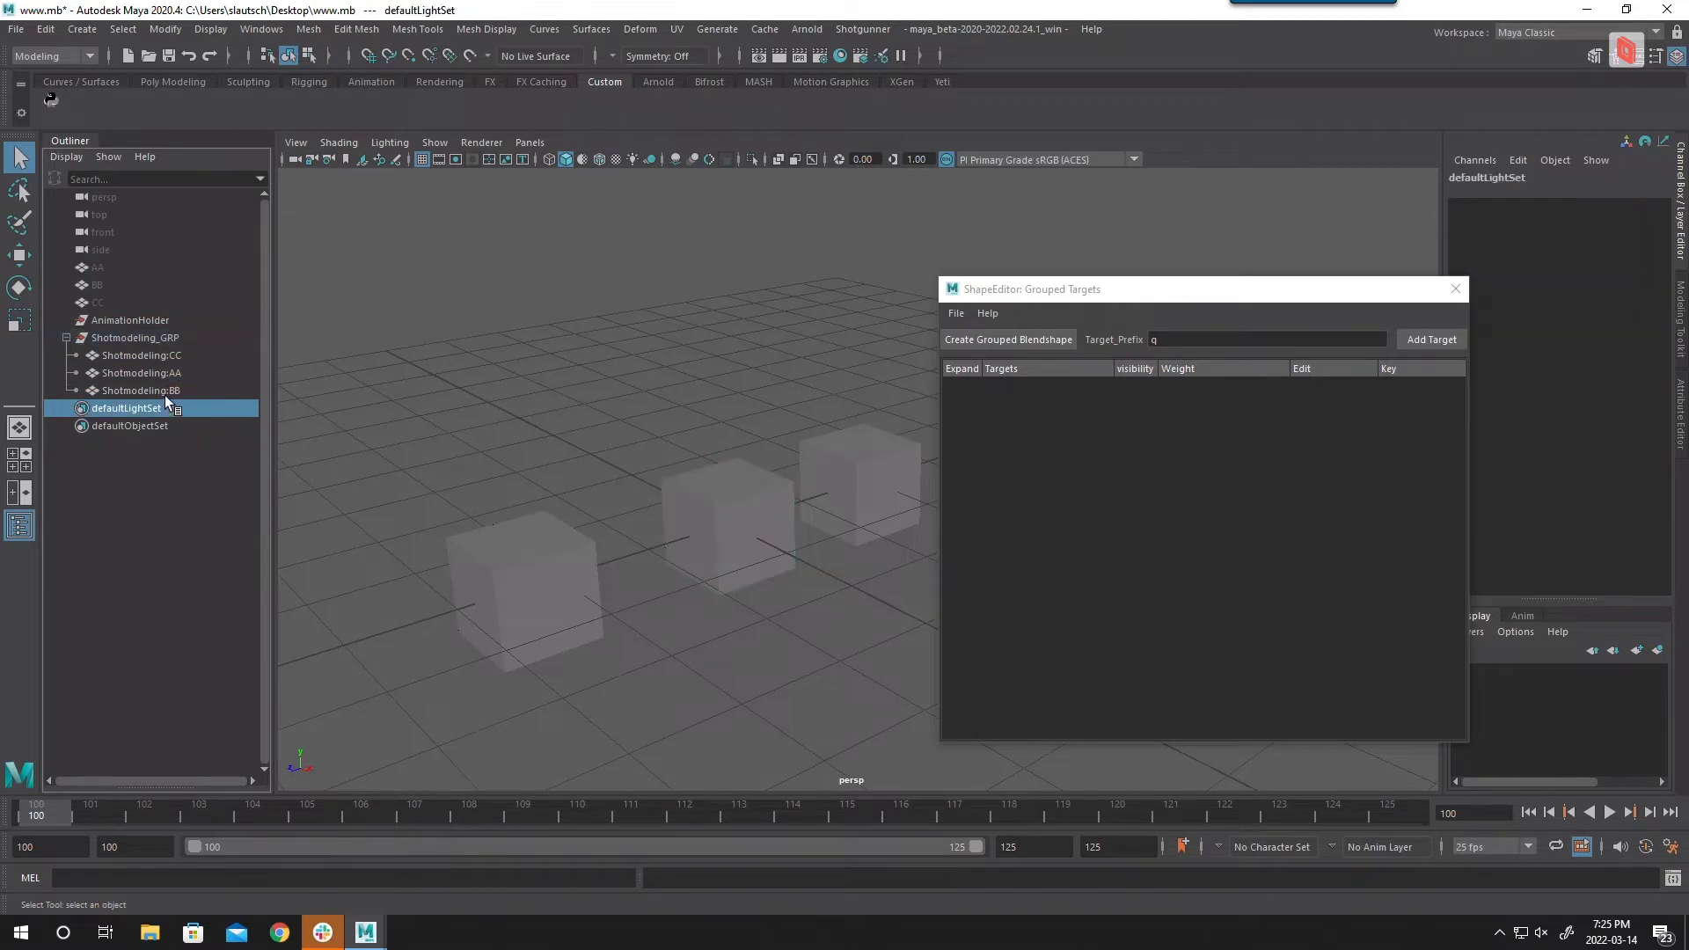
pyautogui.click(166, 392)
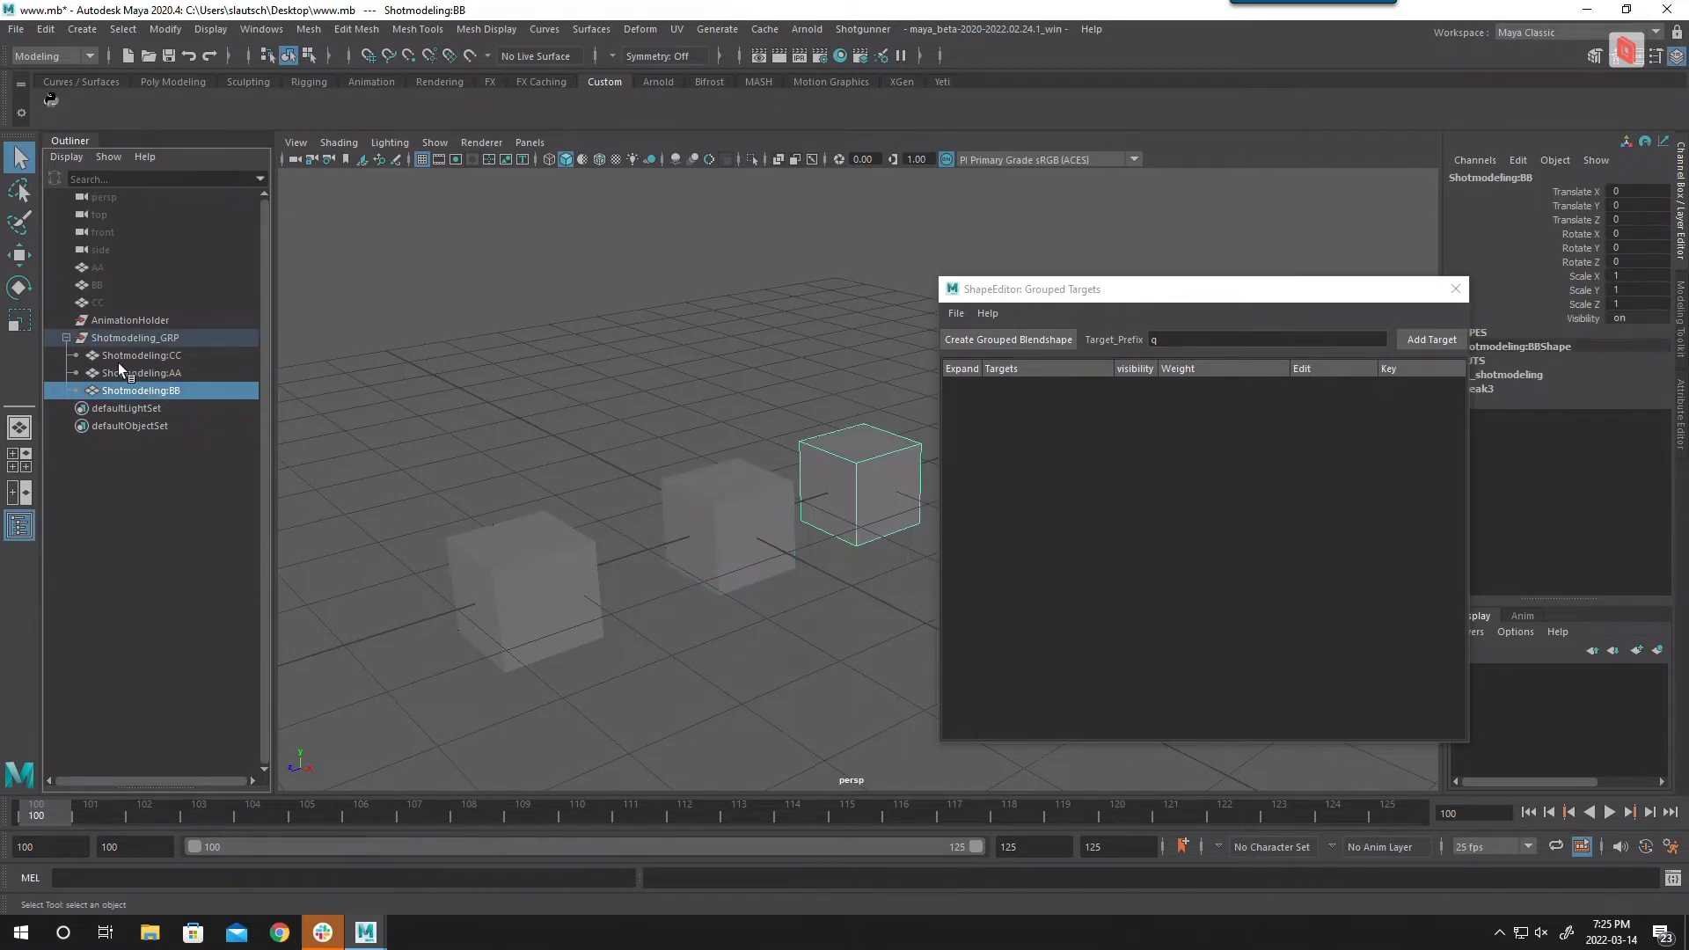
pyautogui.keyDown('alt'); pyautogui.moveTo(647, 466); pyautogui.dragTo(611, 472); pyautogui.keyUp('alt')
pyautogui.scroll(-2, 611, 471)
pyautogui.click(633, 424)
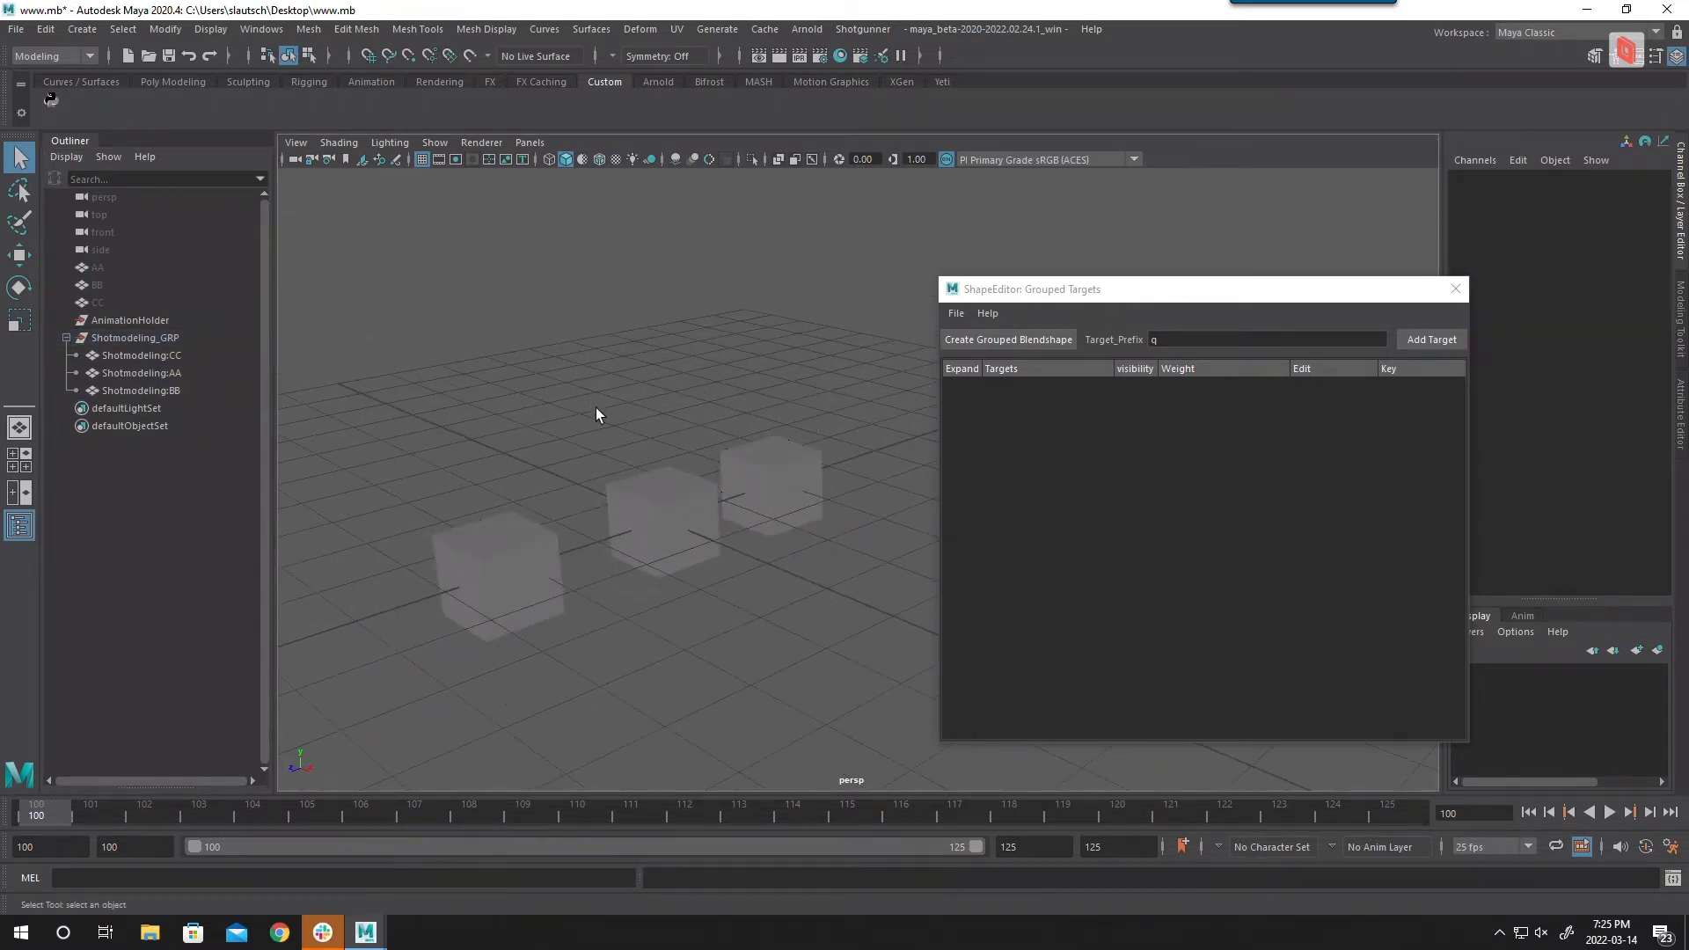
# Step: Try to add a grouped target for the three Shotmodeling cubes with an empty target prefix
pyautogui.moveTo(834, 401); pyautogui.dragTo(493, 598)
pyautogui.moveTo(1187, 341); pyautogui.dragTo(1131, 345)
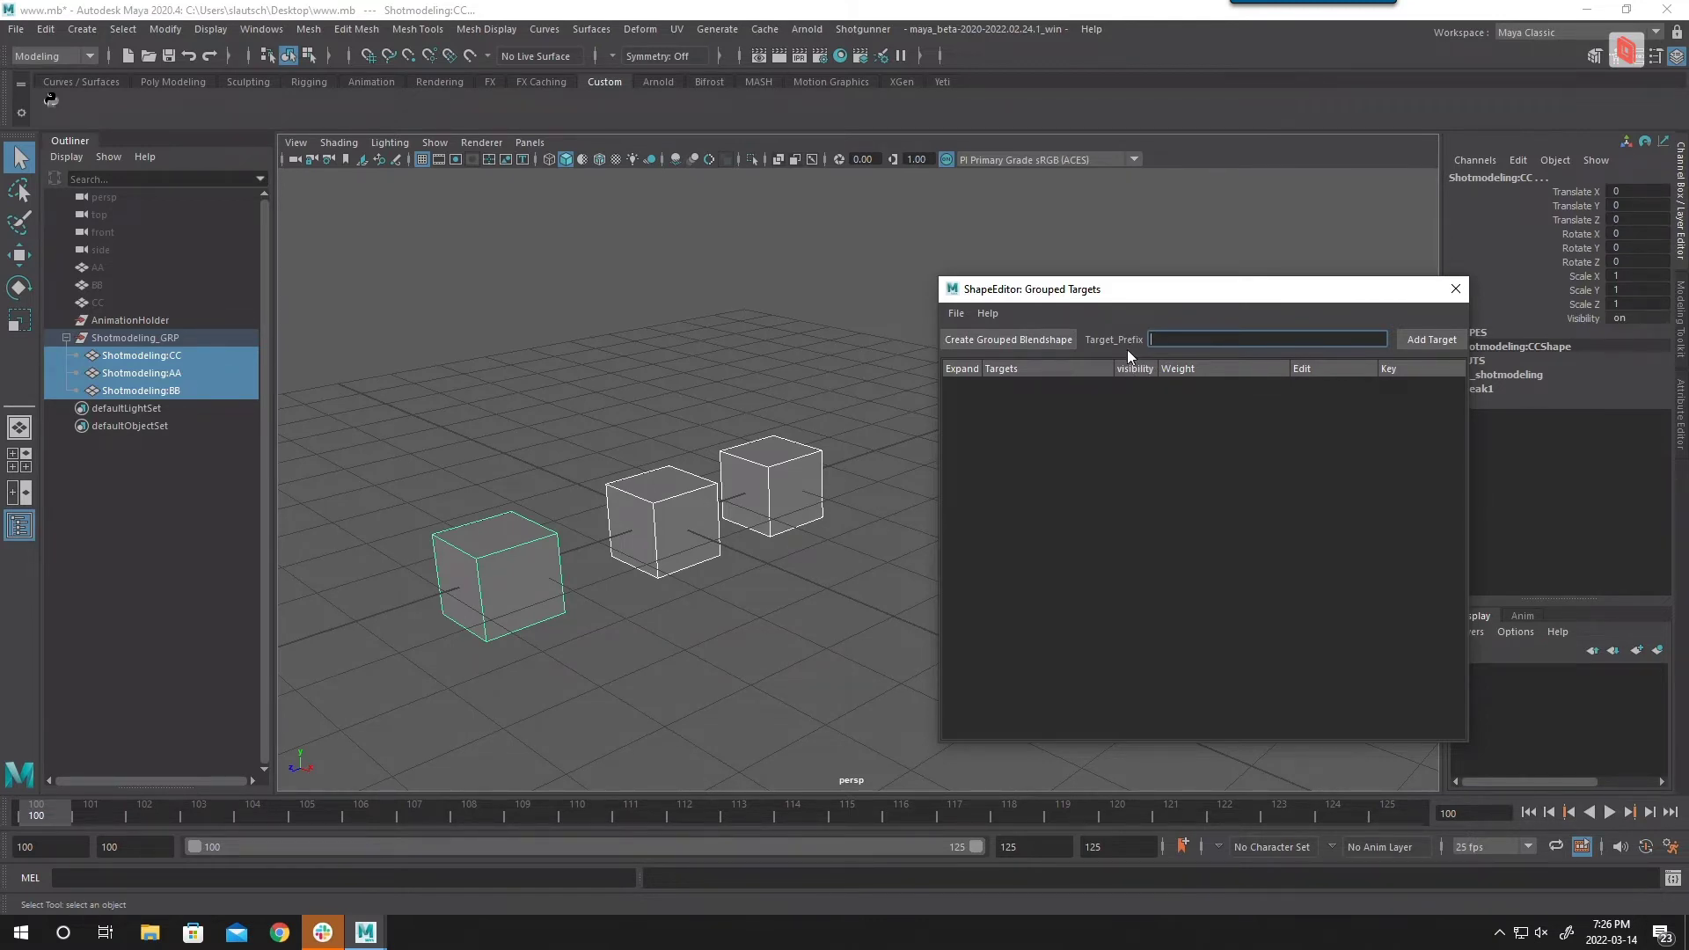
pyautogui.moveTo(1157, 293); pyautogui.dragTo(1198, 271)
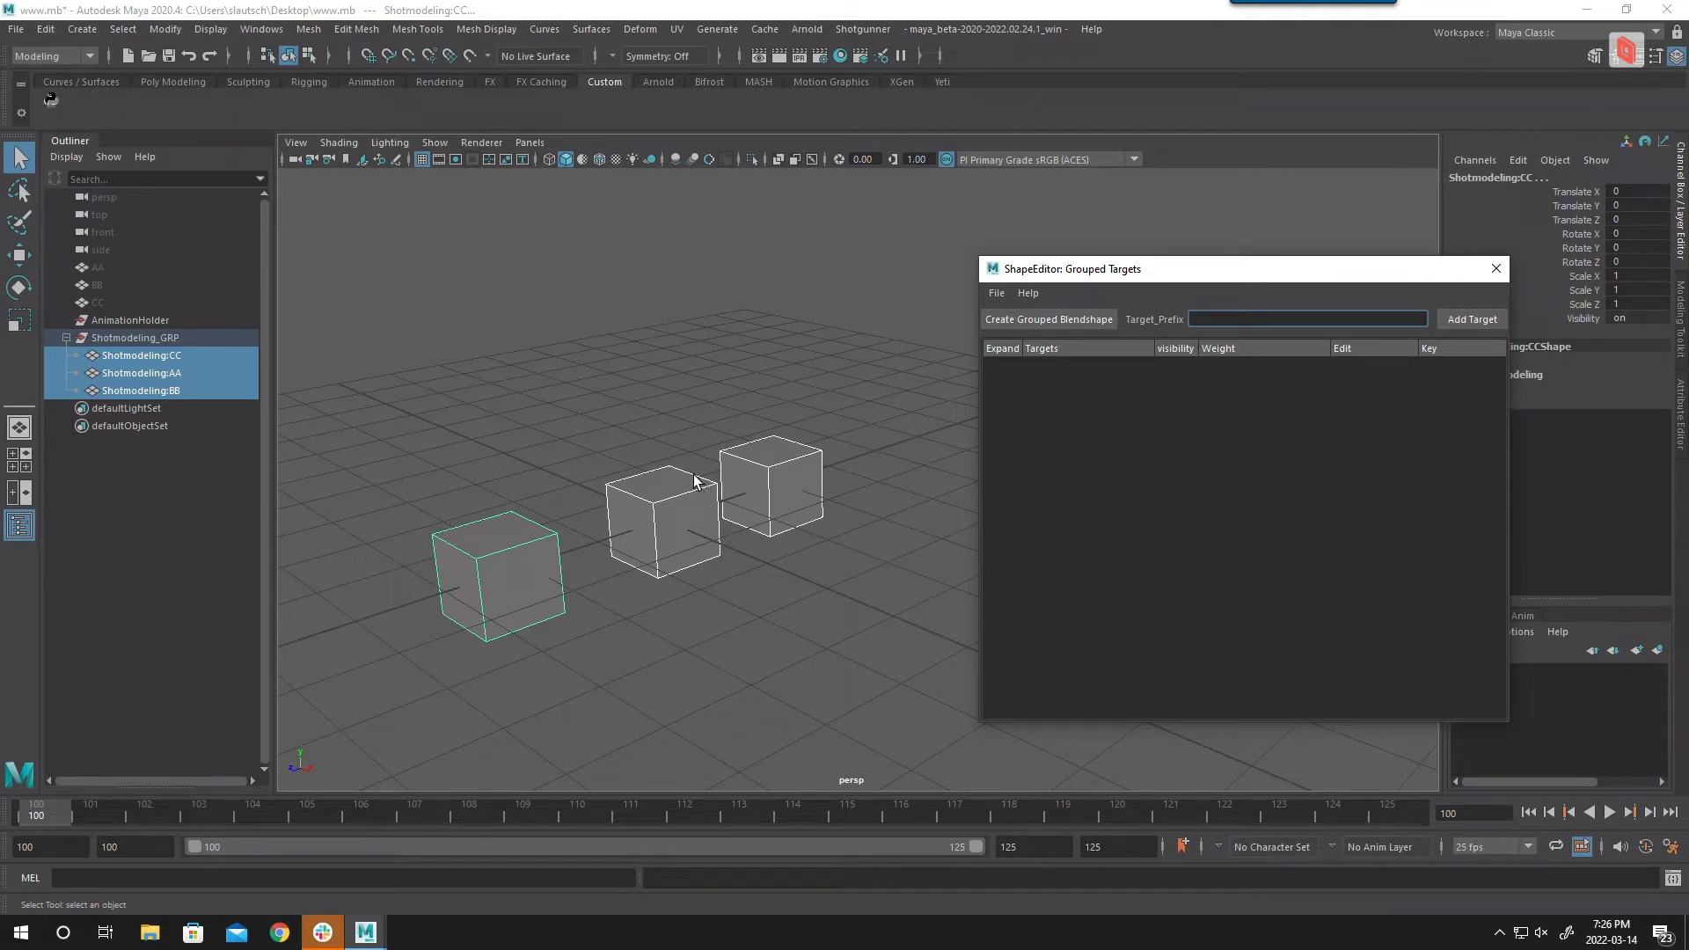
pyautogui.keyDown('alt'); pyautogui.moveTo(675, 495); pyautogui.dragTo(735, 472); pyautogui.keyUp('alt')
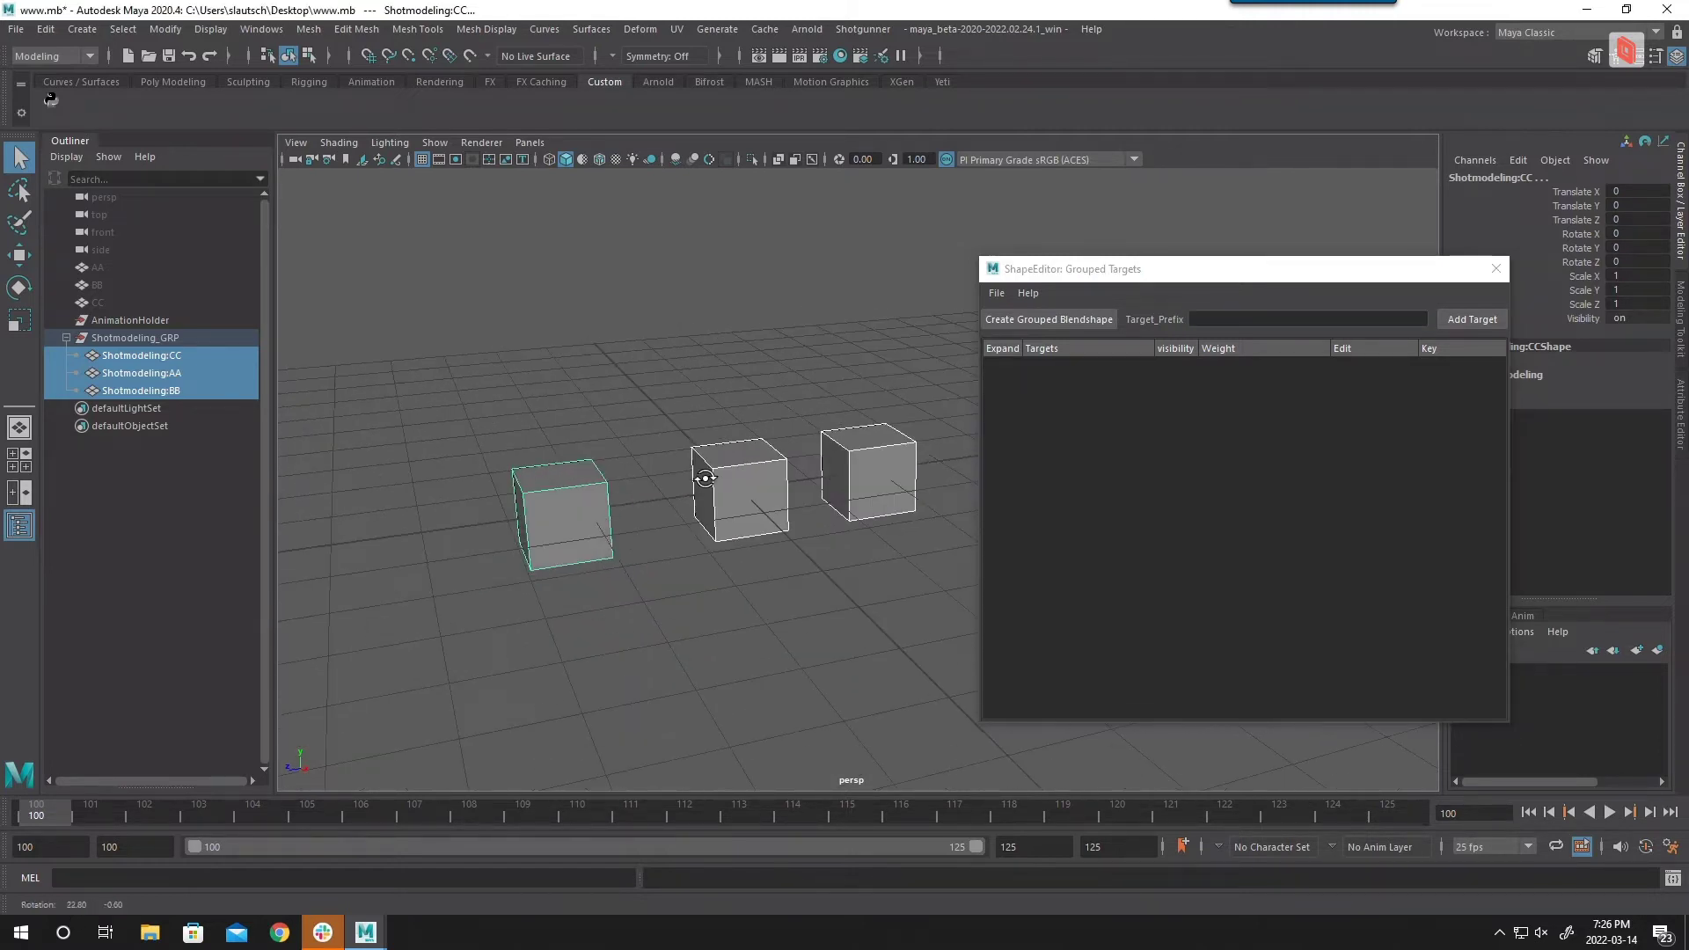
pyautogui.click(1192, 322)
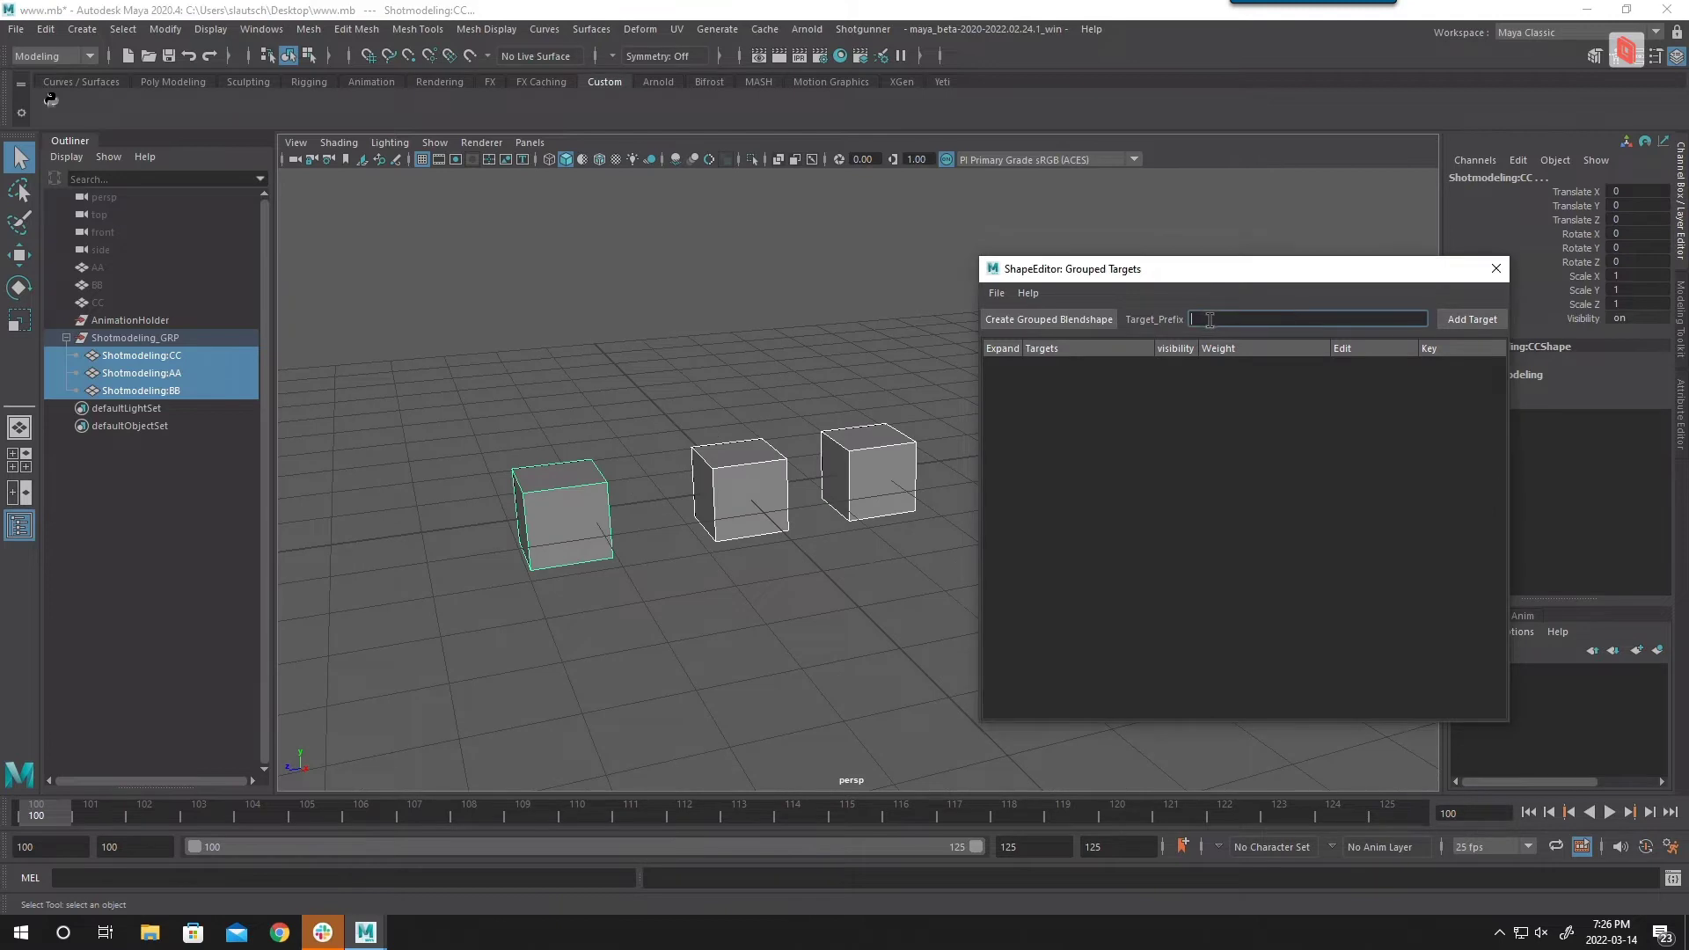
pyautogui.click(1454, 322)
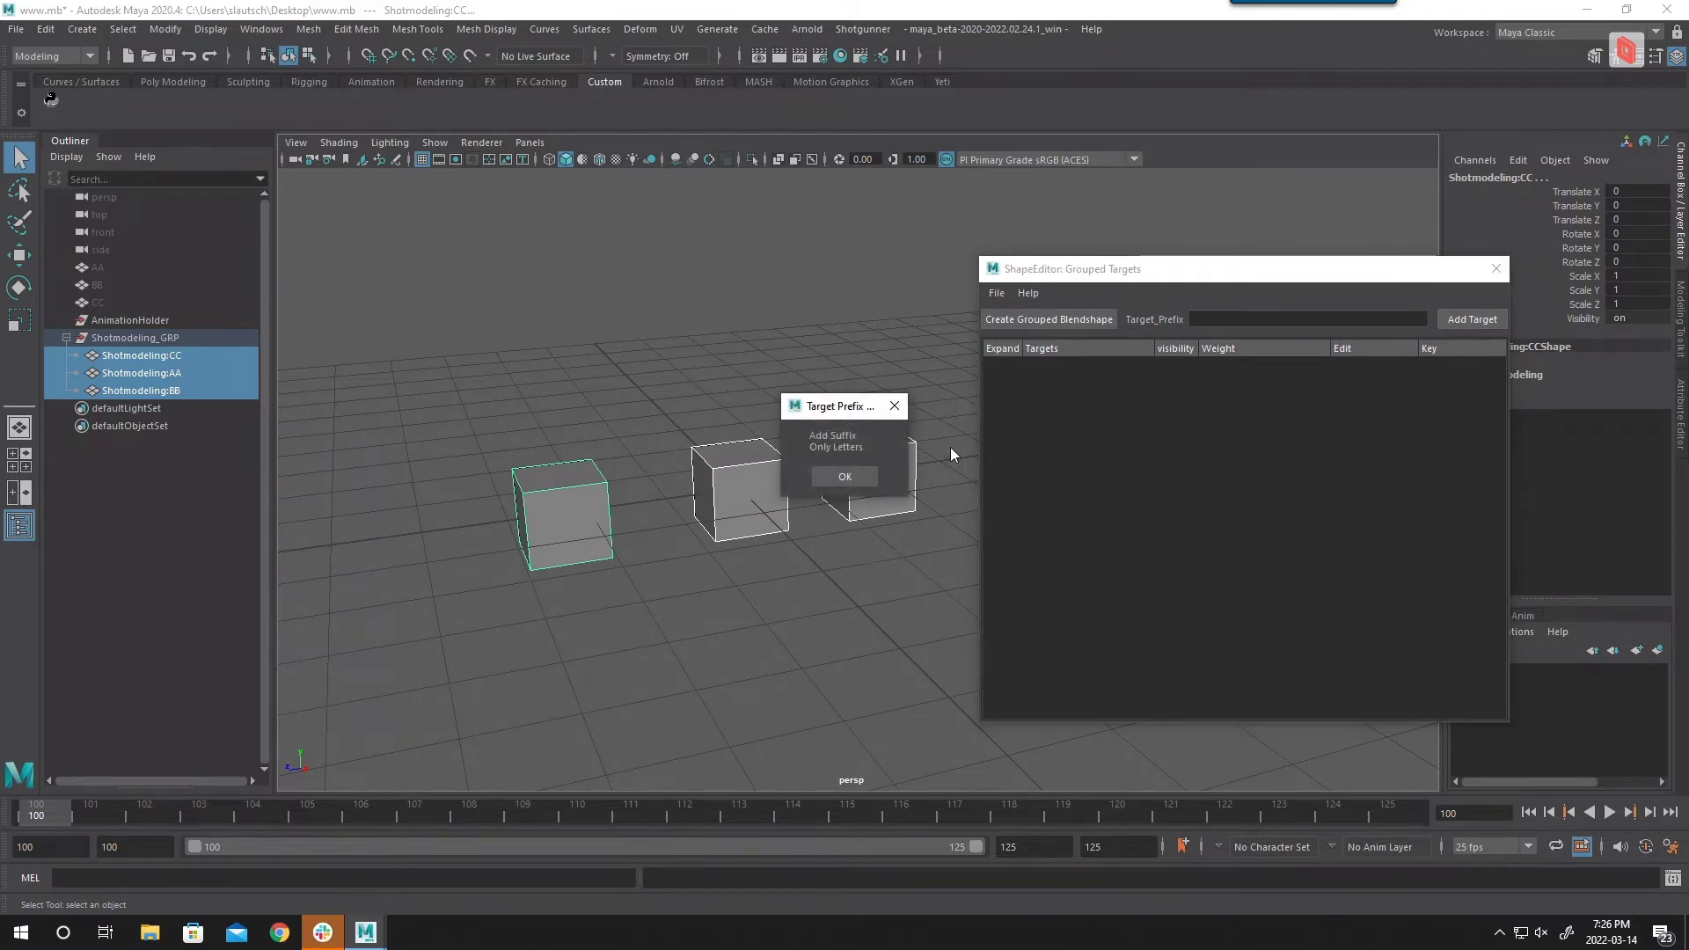
pyautogui.click(832, 482)
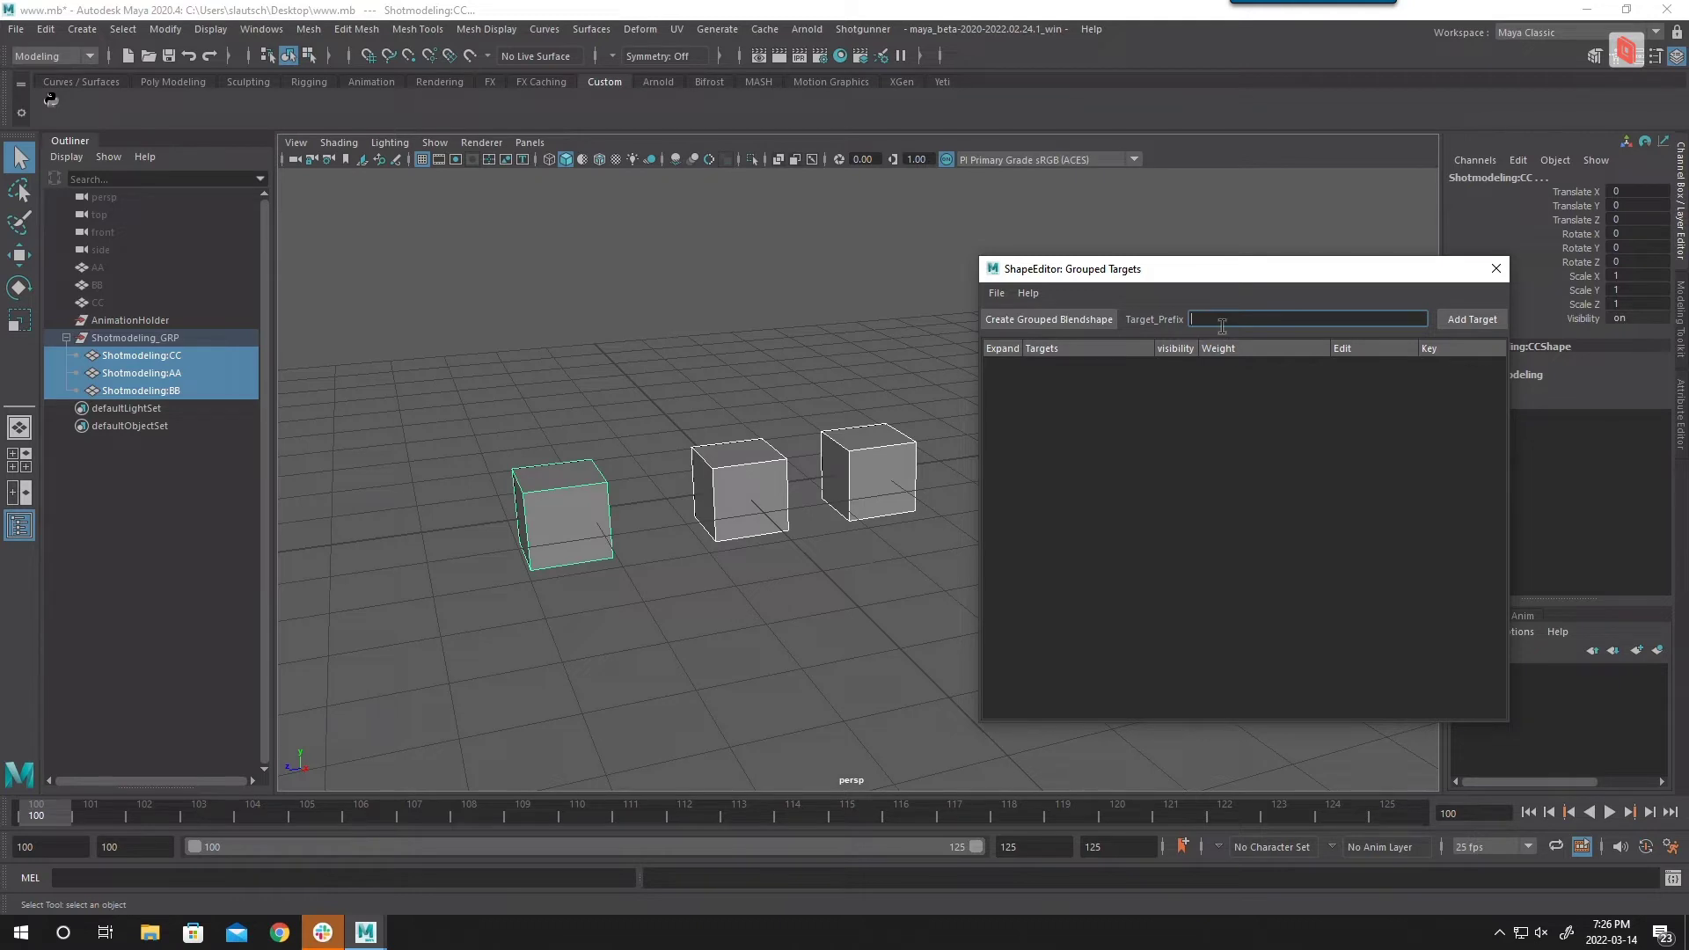
# Step: Add a grouped target at frame 105 with the target prefix FirstPass
pyautogui.click(1222, 322)
pyautogui.write('FirstPass')
pyautogui.moveTo(91, 813); pyautogui.dragTo(42, 812)
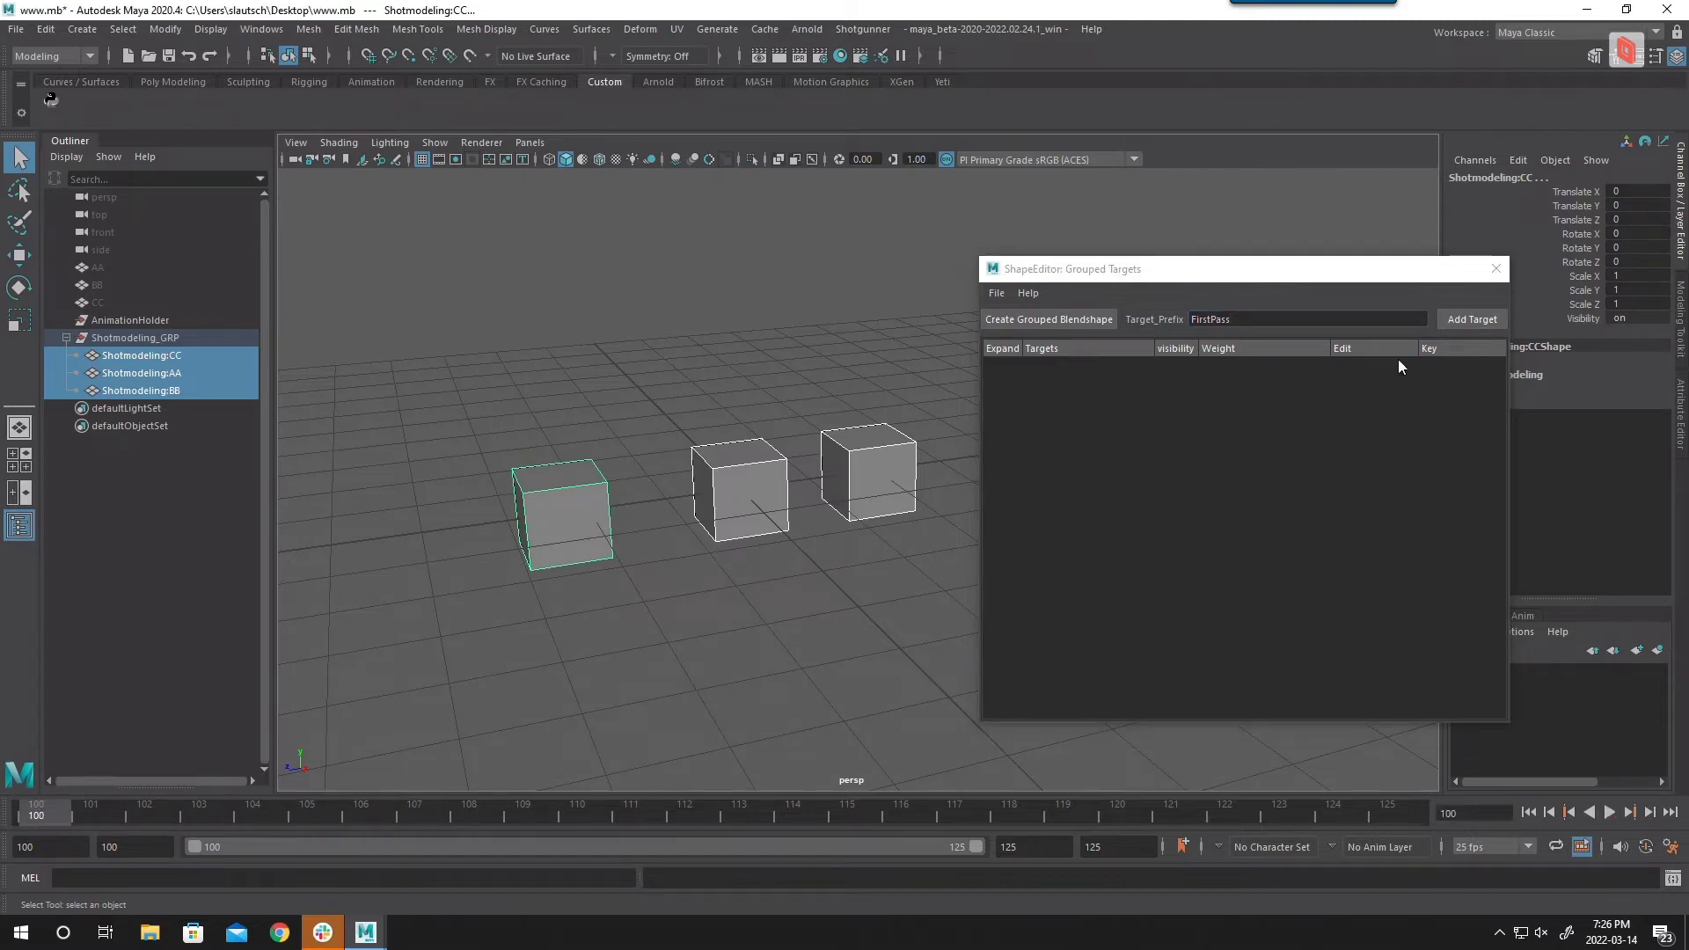
pyautogui.moveTo(253, 813); pyautogui.dragTo(299, 816)
pyautogui.click(1464, 318)
pyautogui.keyDown('alt'); pyautogui.moveTo(778, 532); pyautogui.dragTo(790, 521); pyautogui.keyUp('alt')
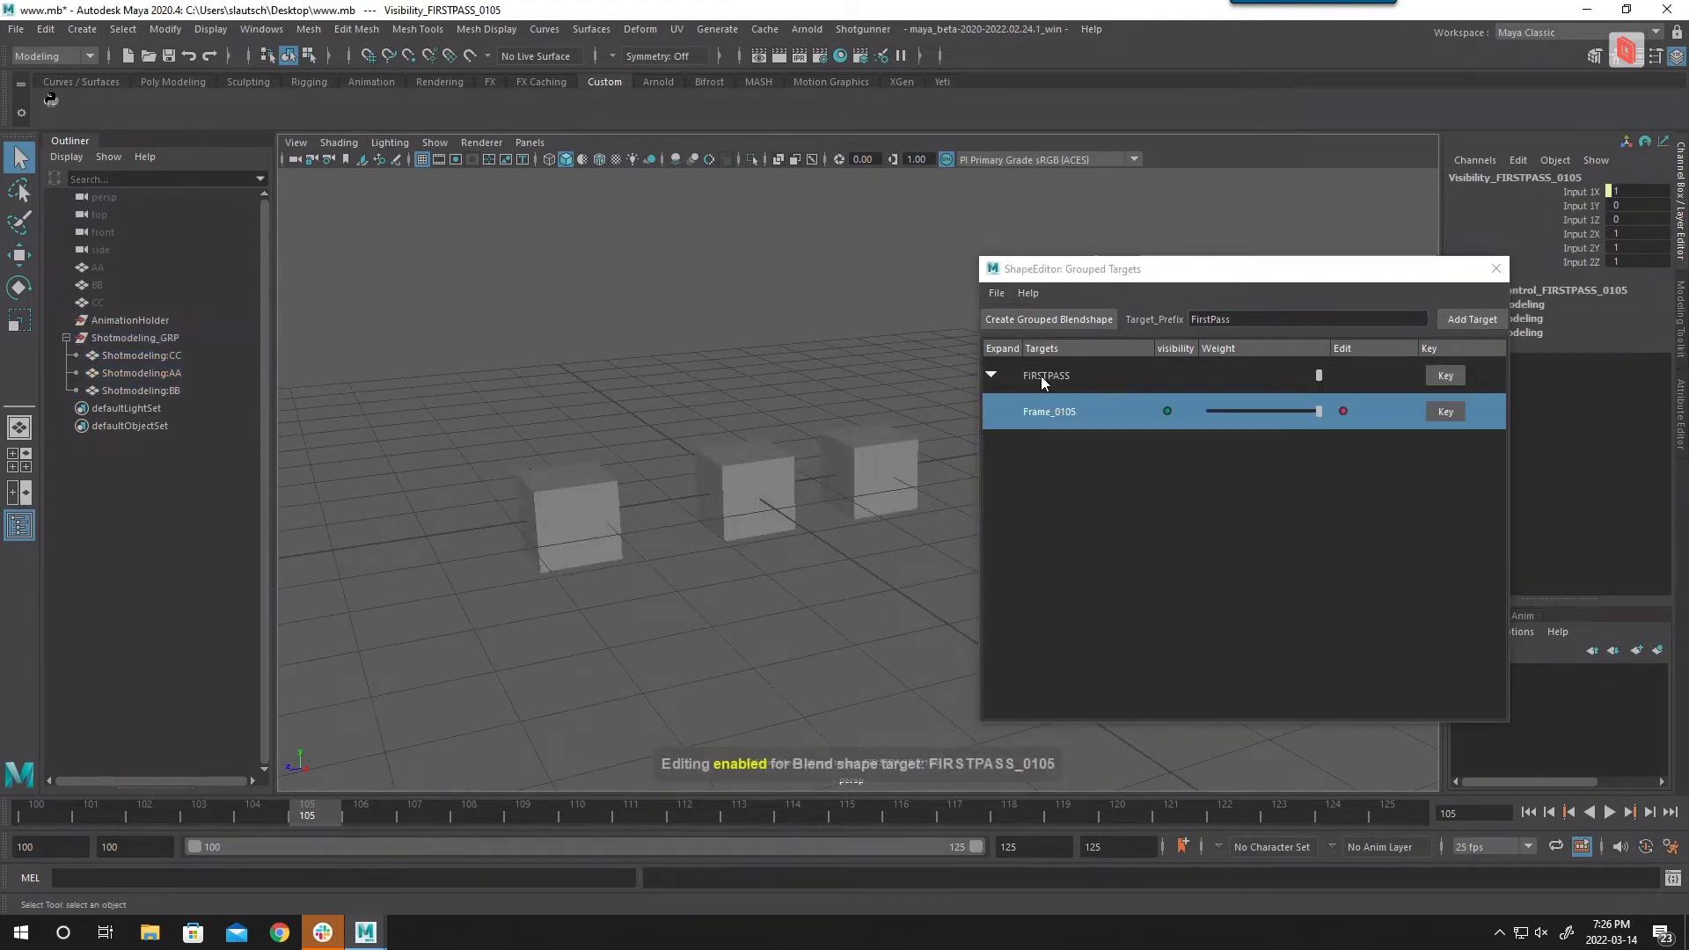
# Step: Examine the FIRSTPASS group, its Frame_0105 target and the blendshape inputs of the cubes AA, CC and BB
pyautogui.click(1041, 377)
pyautogui.click(1054, 413)
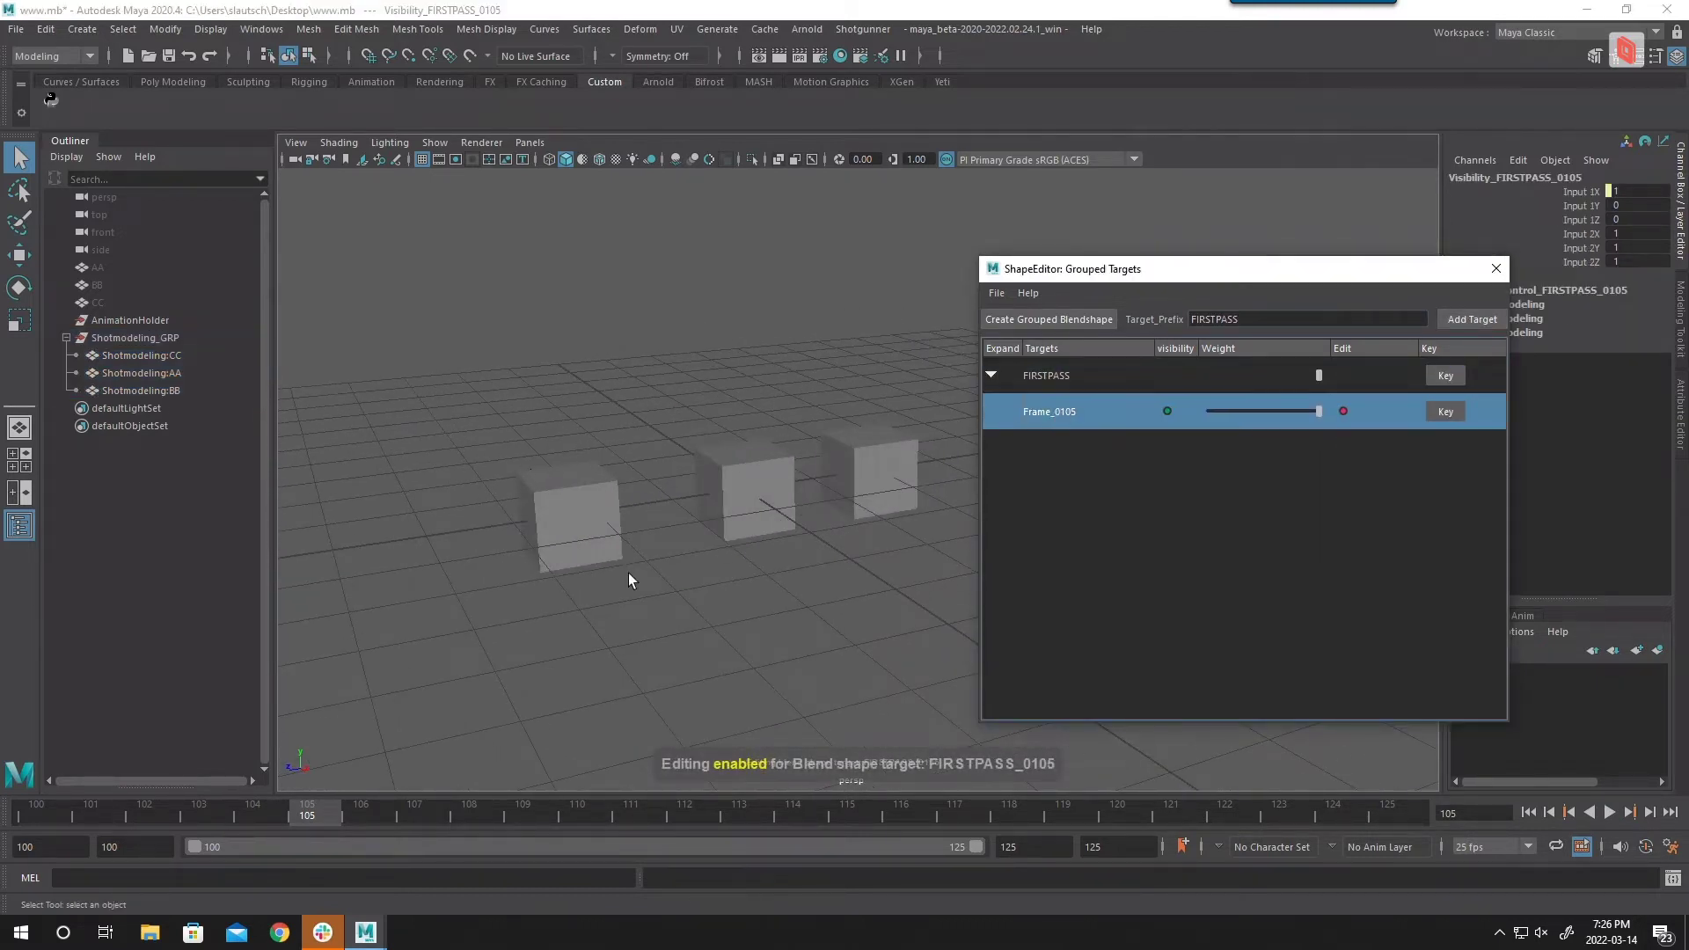
pyautogui.keyDown('alt'); pyautogui.moveTo(628, 573); pyautogui.dragTo(874, 522); pyautogui.keyUp('alt')
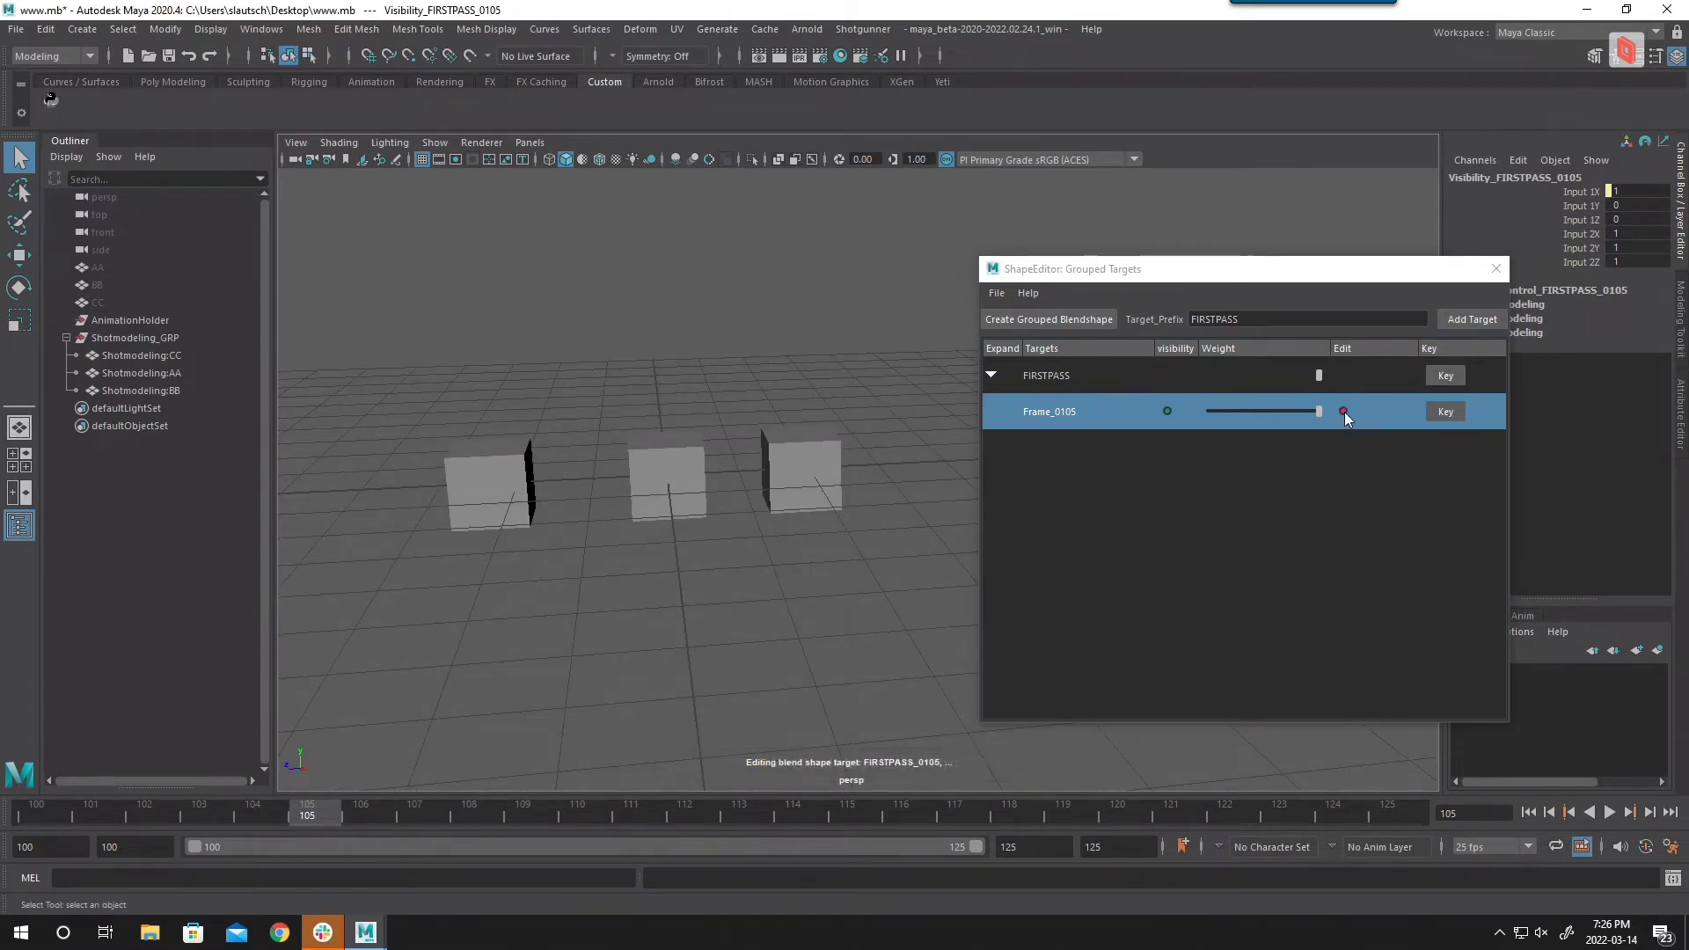
pyautogui.keyDown('alt'); pyautogui.moveTo(701, 520); pyautogui.dragTo(828, 492); pyautogui.keyUp('alt')
pyautogui.click(828, 492)
pyautogui.click(757, 508)
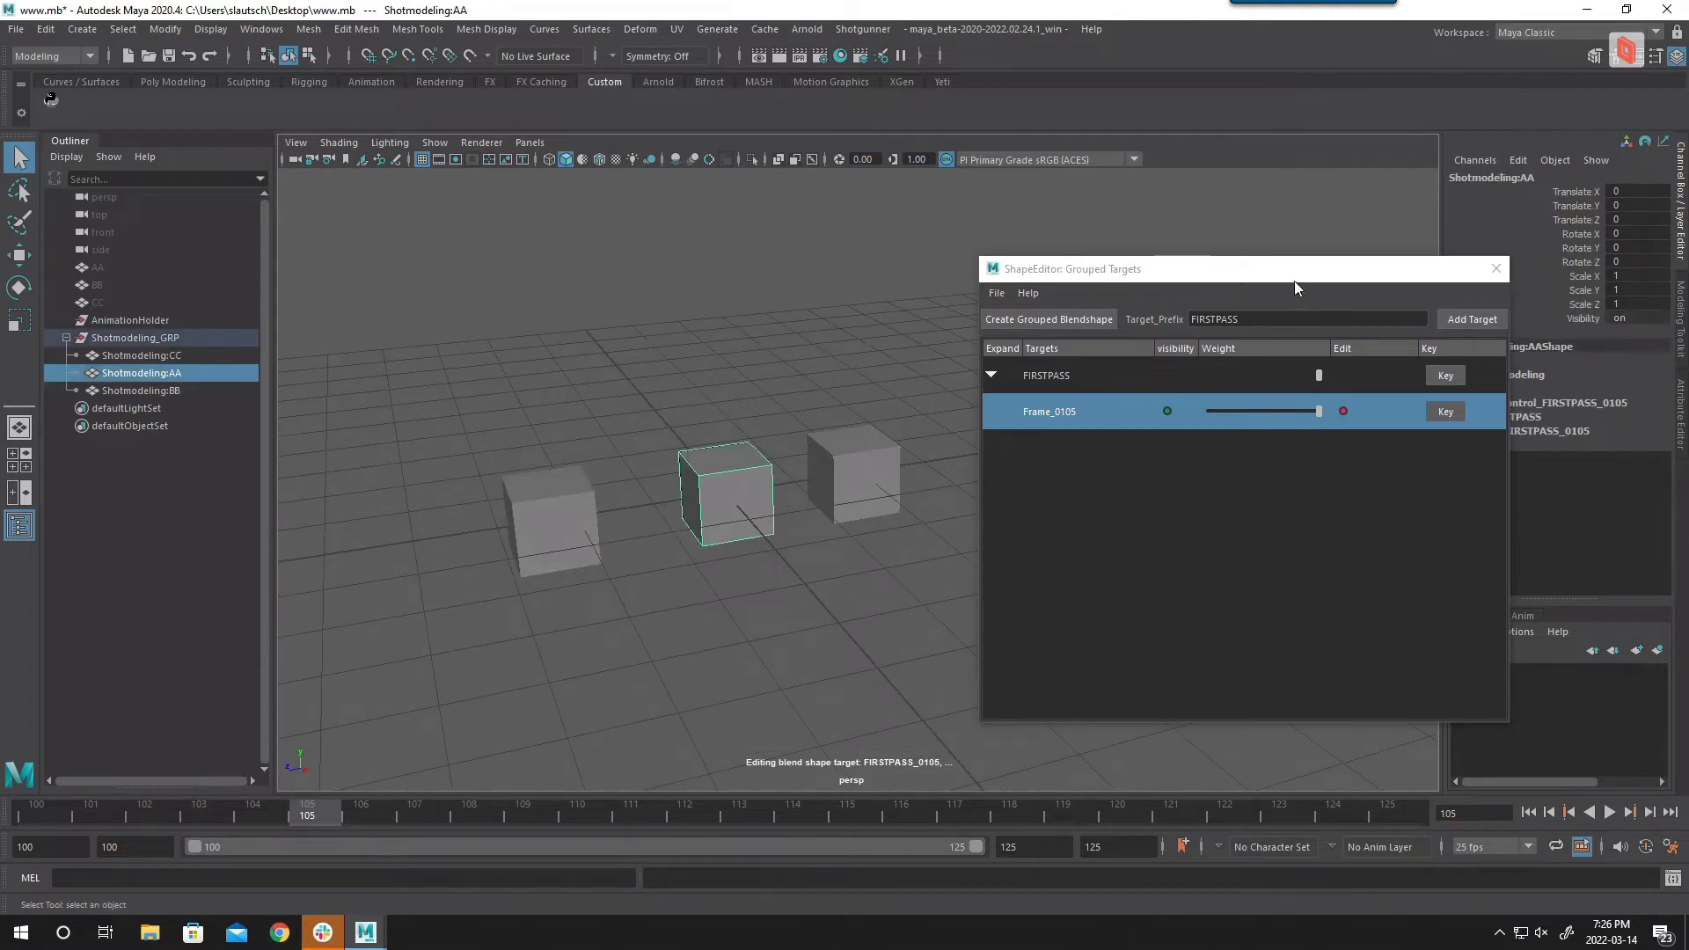
pyautogui.moveTo(1295, 278); pyautogui.dragTo(1147, 271)
pyautogui.click(597, 517)
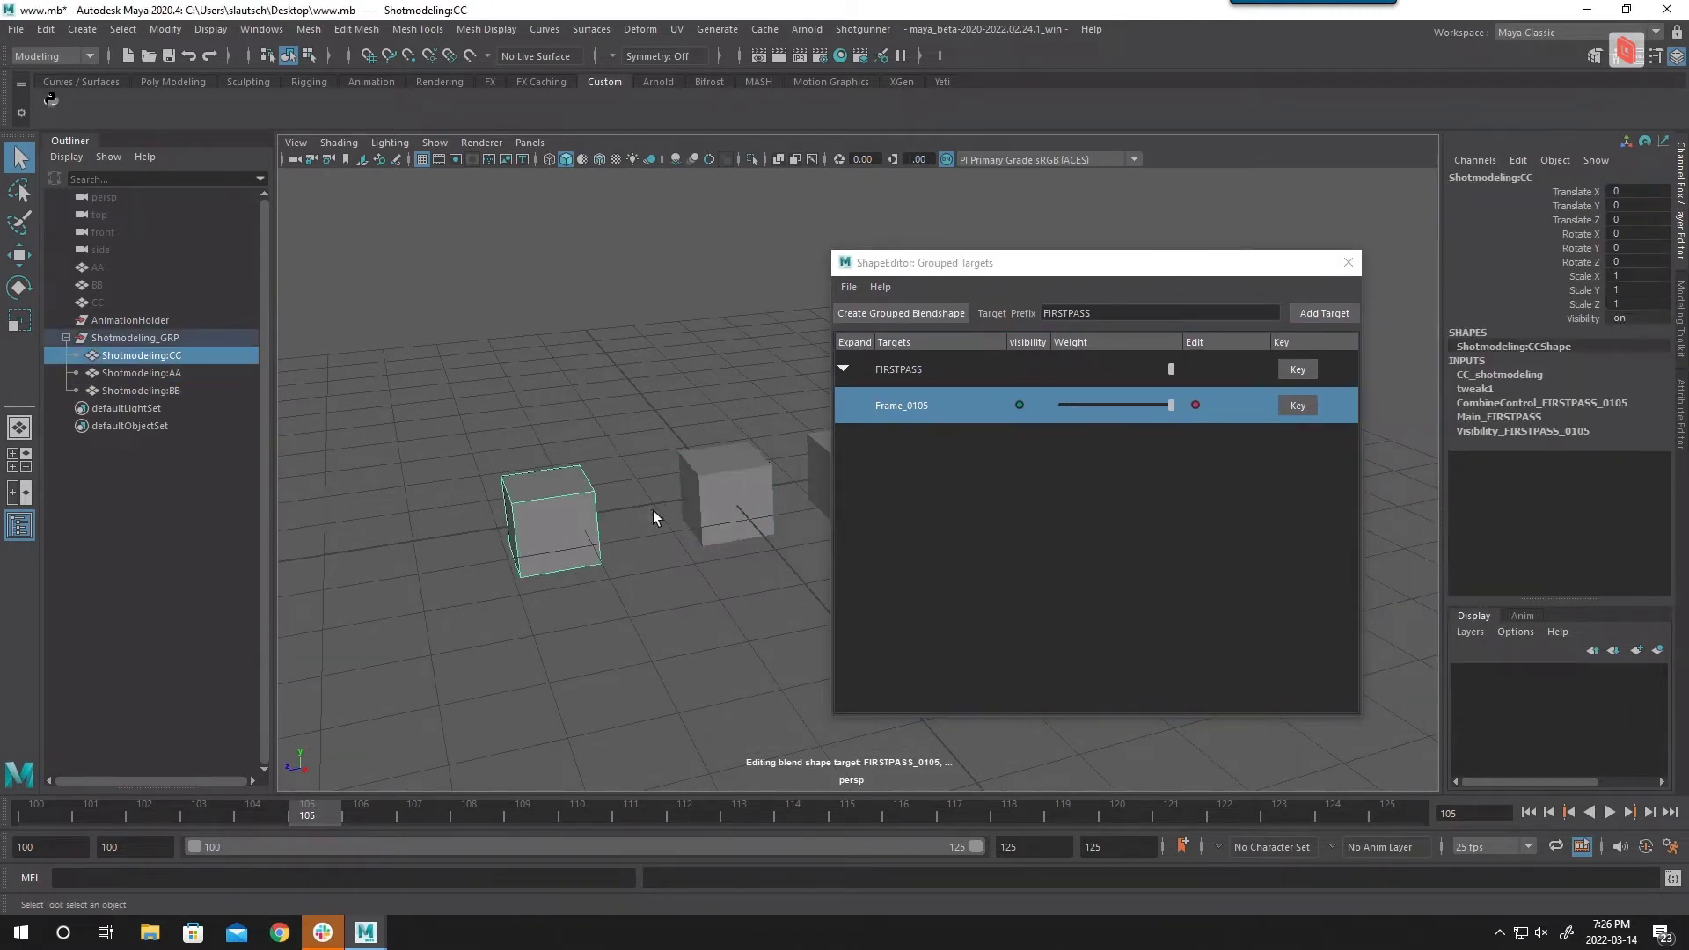
pyautogui.click(705, 500)
pyautogui.keyDown('alt'); pyautogui.moveTo(782, 471); pyautogui.dragTo(756, 467); pyautogui.keyUp('alt')
pyautogui.click(728, 483)
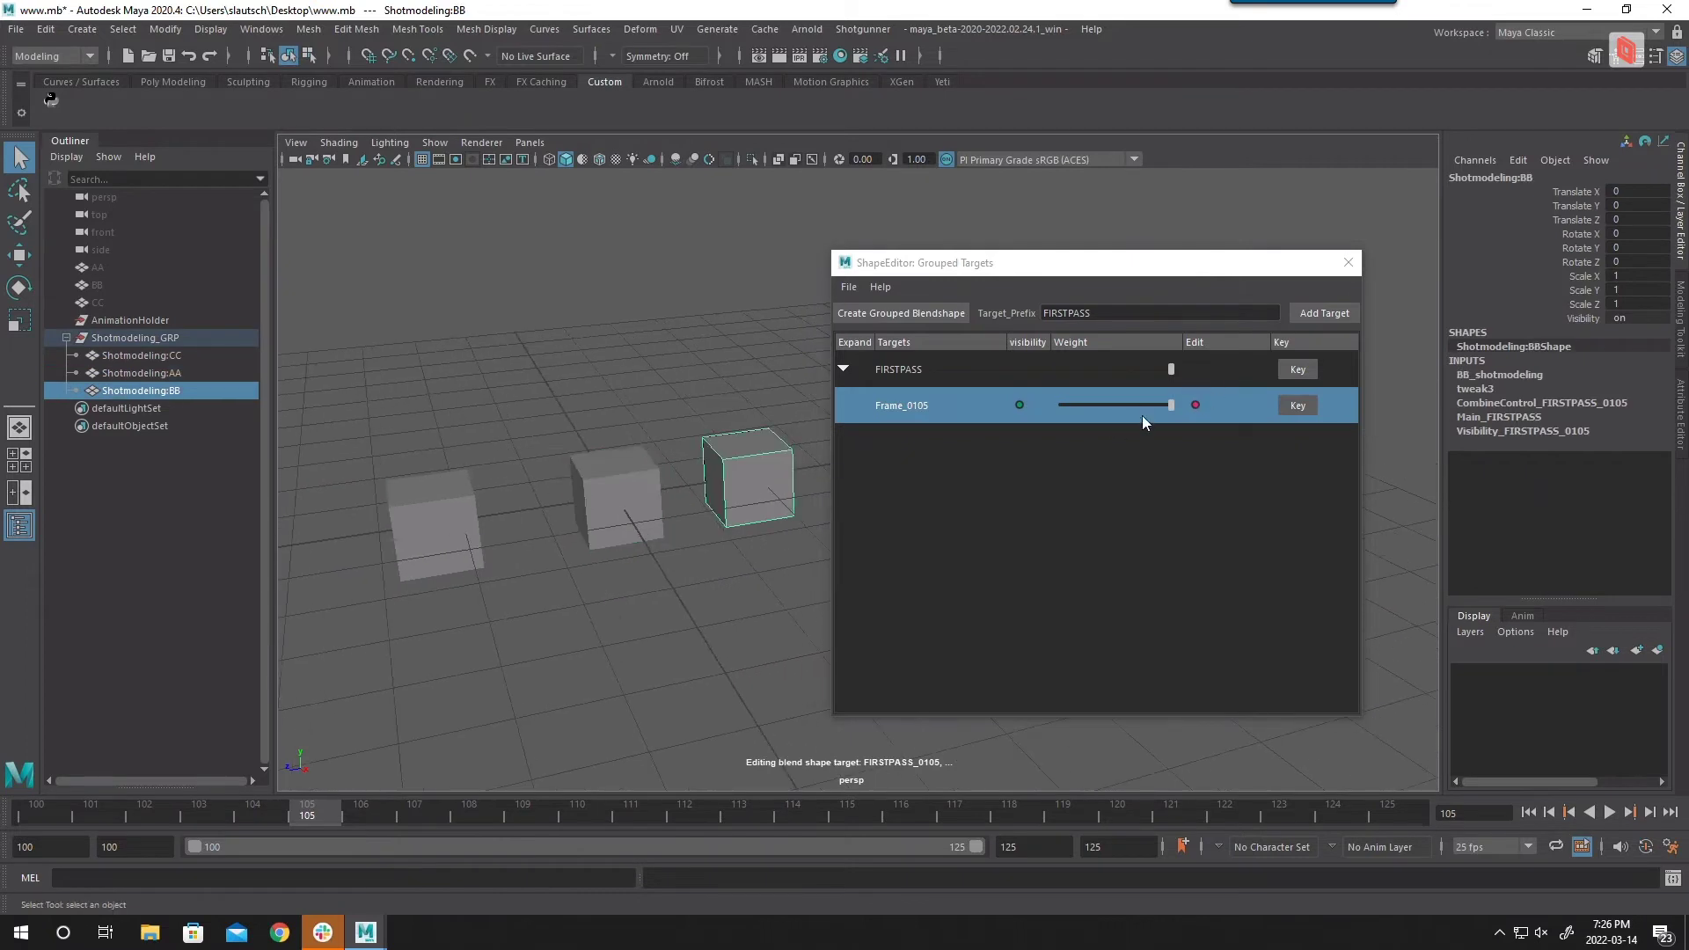
pyautogui.moveTo(627, 579)
pyautogui.keyDown('alt'); pyautogui.mouseDown()
pyautogui.moveTo(656, 581)
pyautogui.moveTo(645, 566)
pyautogui.moveTo(652, 588)
pyautogui.mouseUp(); pyautogui.keyUp('alt')
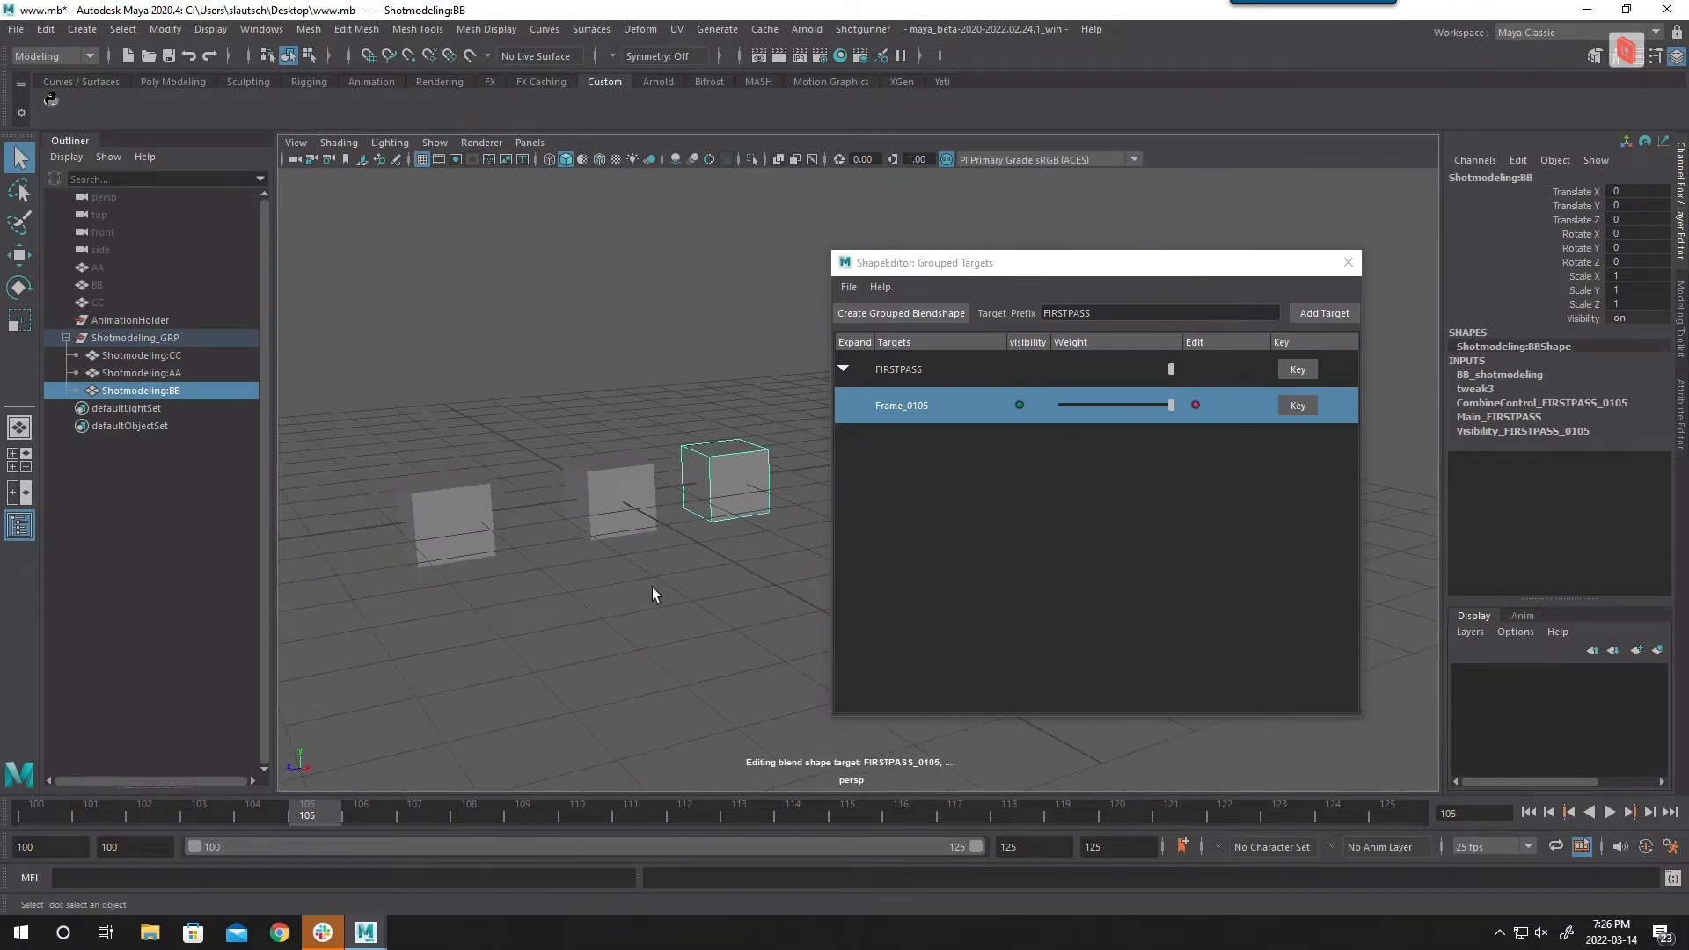
pyautogui.click(783, 411)
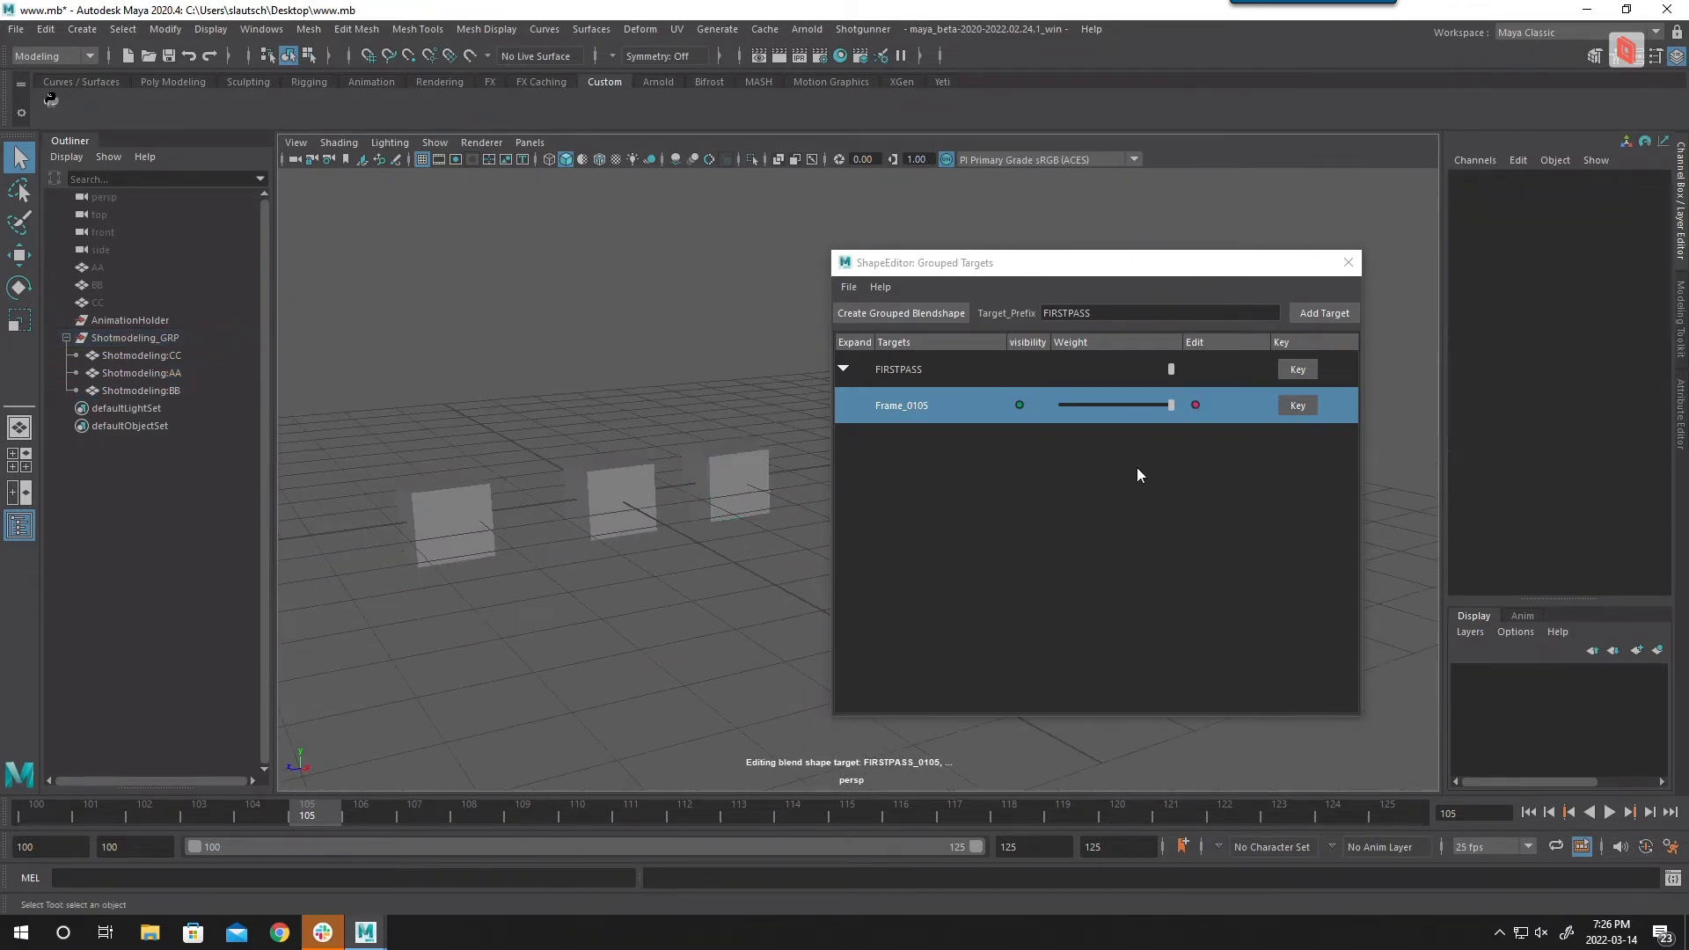
# Step: Key the Frame_0105 target with value 1 at frame 105 and value 0 at frame 100
pyautogui.rightClick(1309, 406)
pyautogui.click(1344, 434)
pyautogui.rightClick(1307, 409)
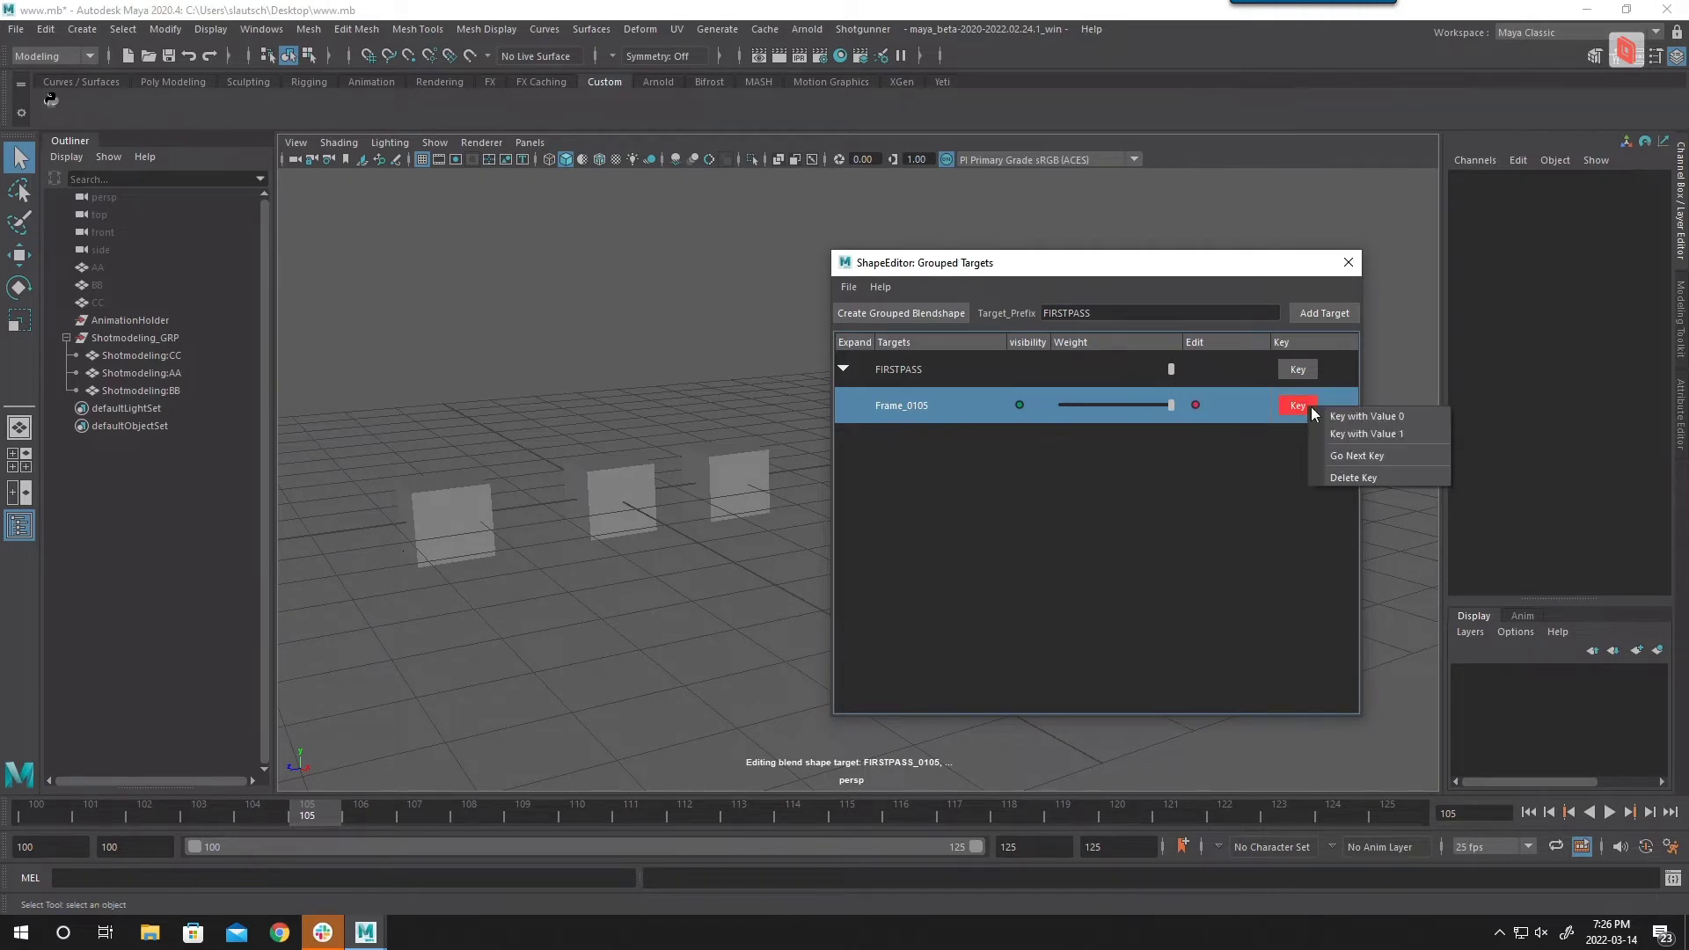
pyautogui.click(1355, 436)
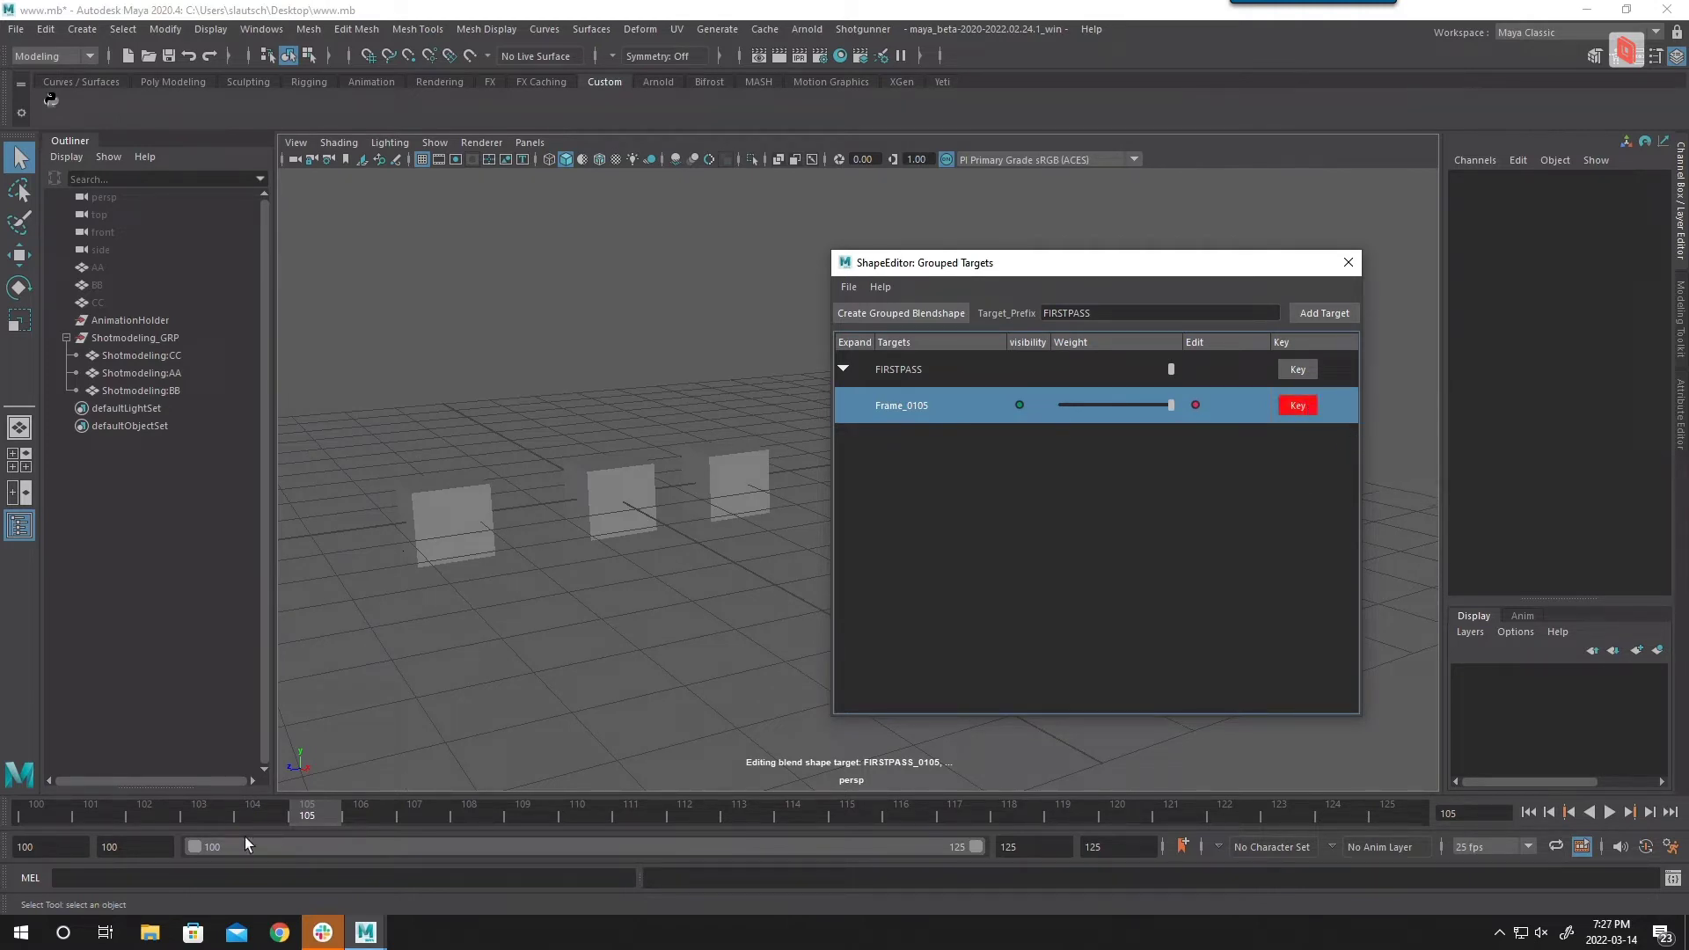
pyautogui.click(36, 814)
pyautogui.rightClick(1306, 405)
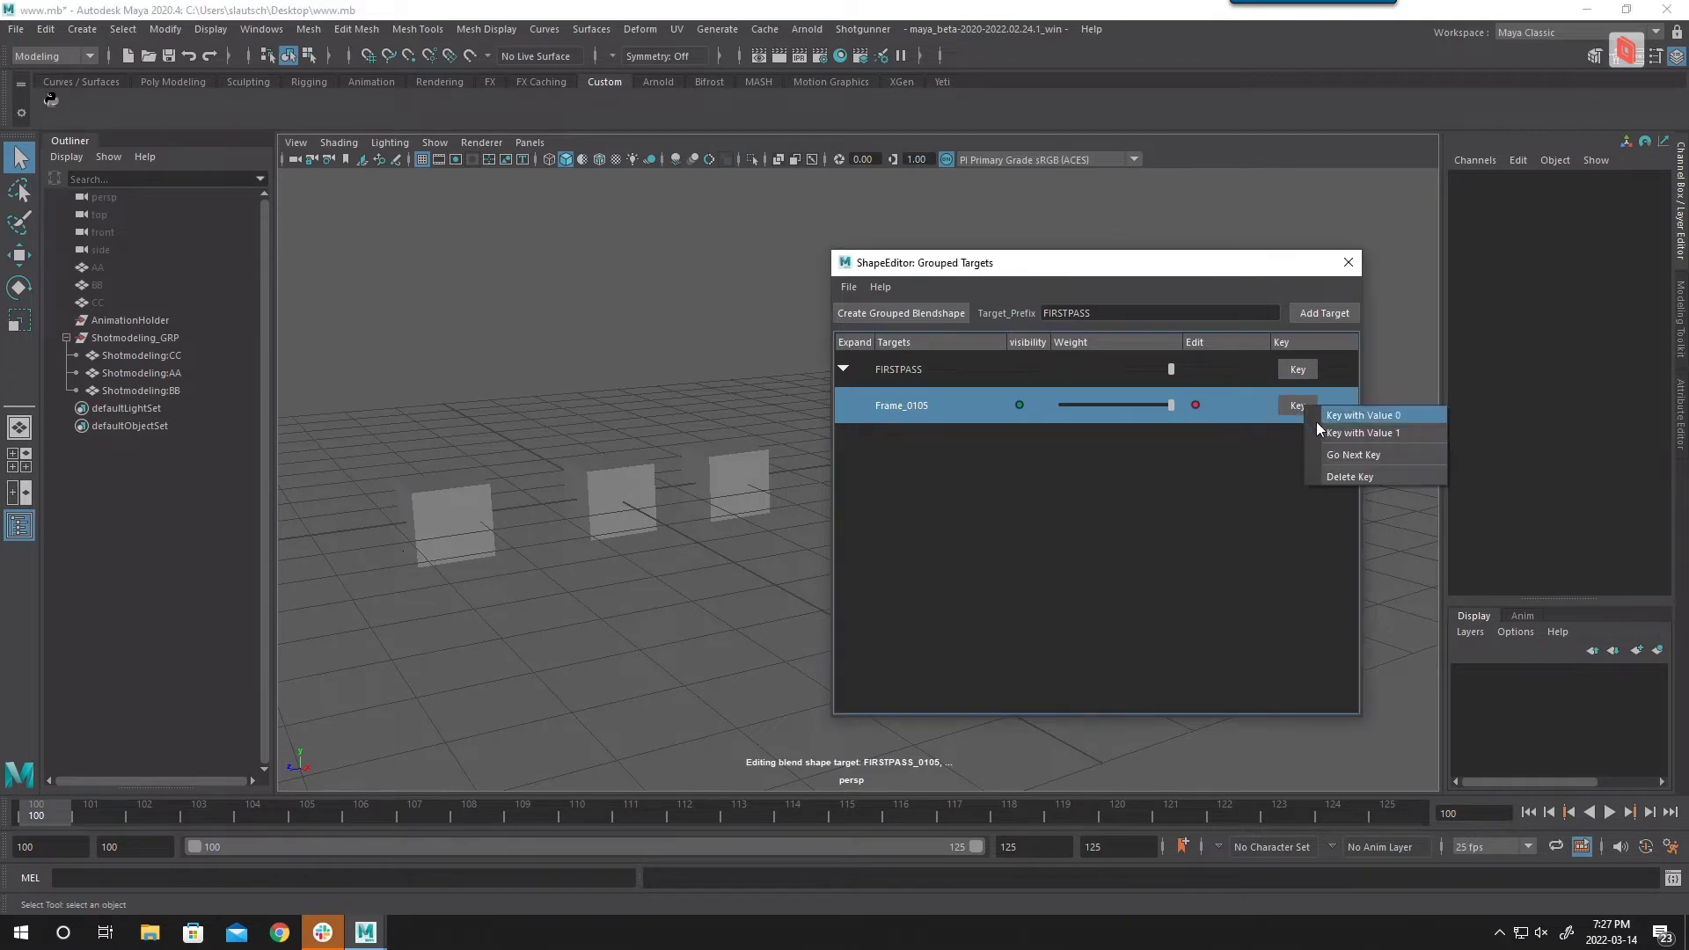
pyautogui.click(1337, 419)
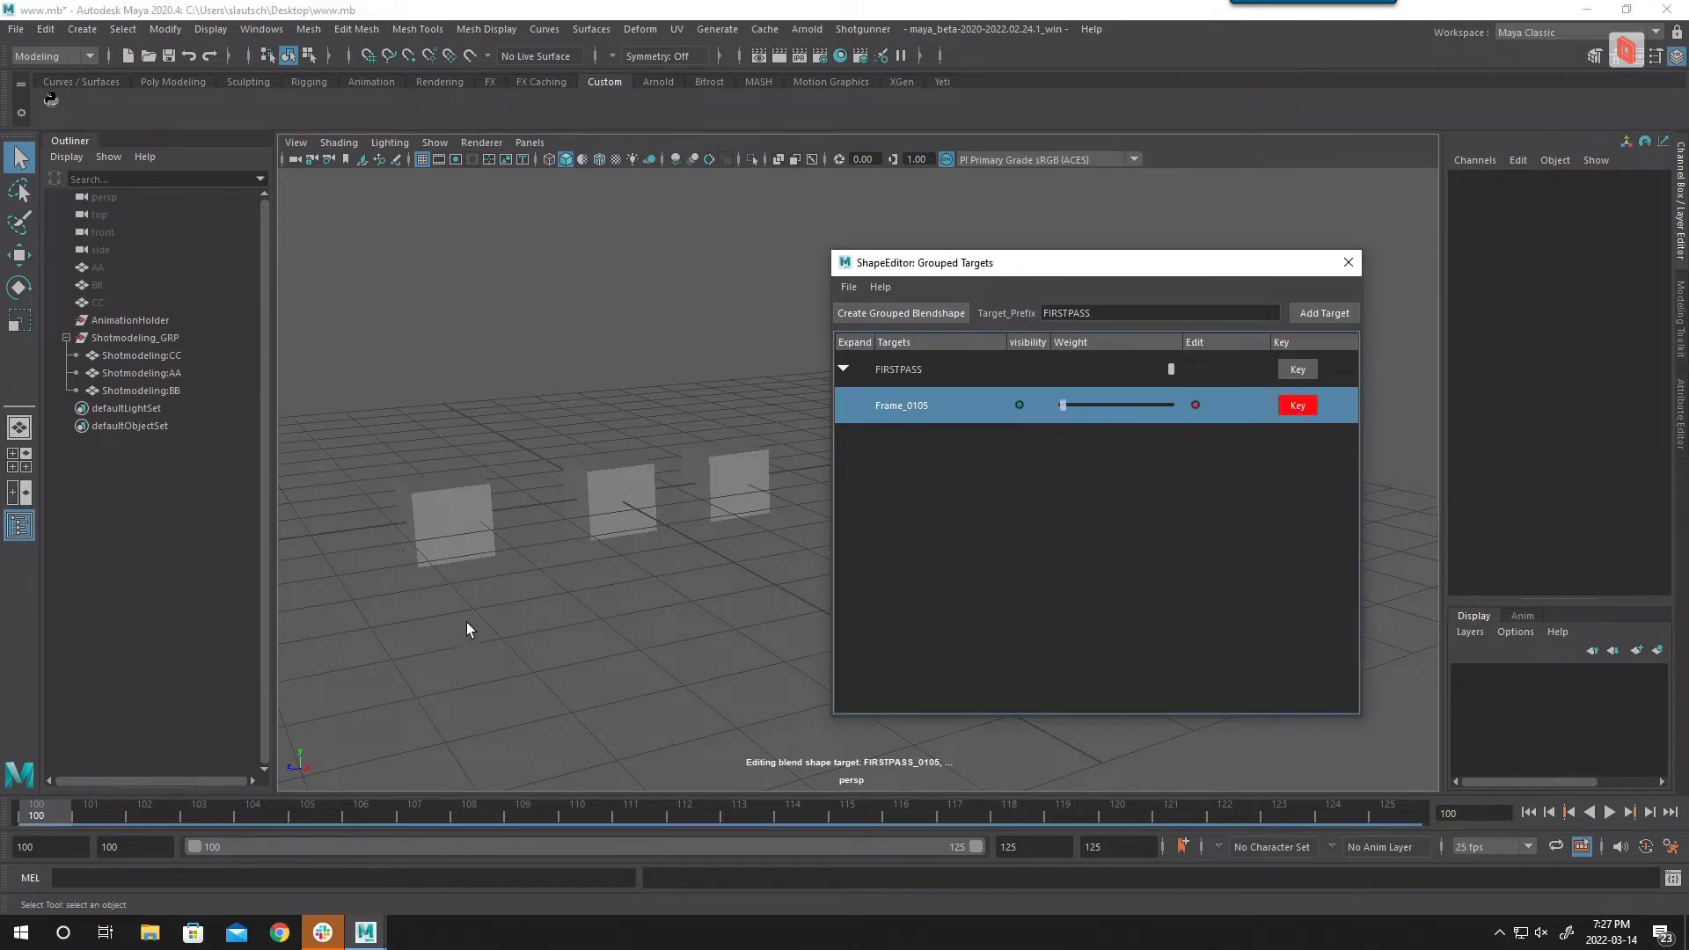
# Step: At frame 105, raise one top edge of the Shotmodeling AA cube to slope its top, and test the target's weight
pyautogui.click(118, 810)
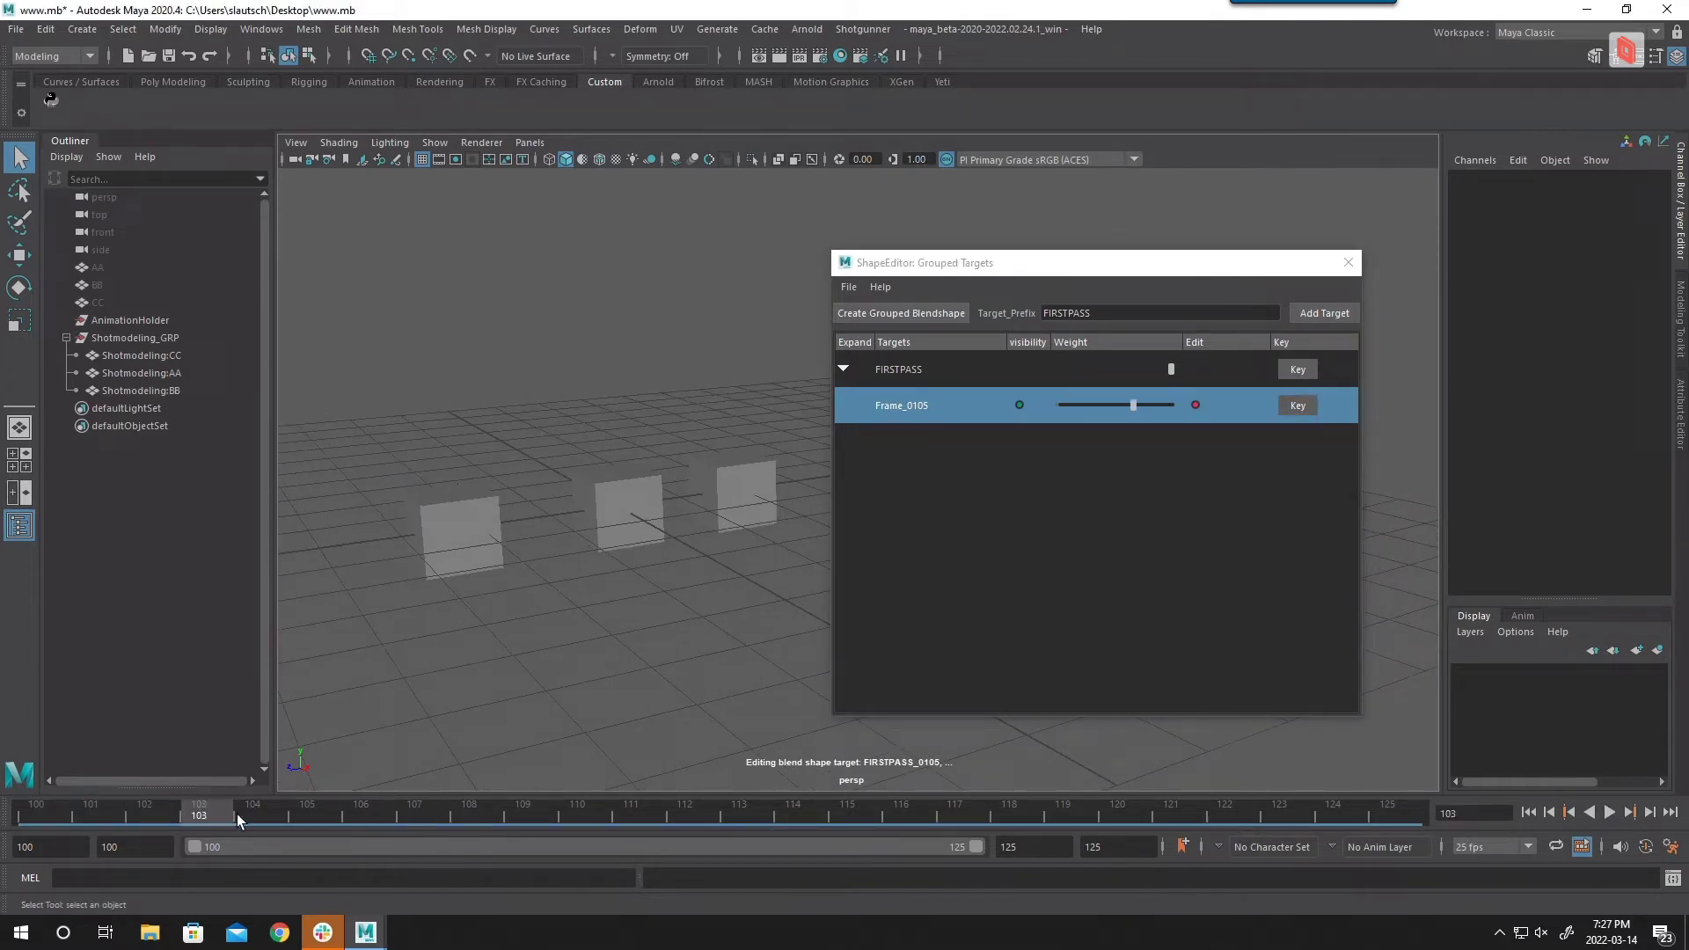
pyautogui.moveTo(67, 810); pyautogui.dragTo(309, 811)
pyautogui.keyDown('alt'); pyautogui.moveTo(551, 499); pyautogui.dragTo(637, 523); pyautogui.keyUp('alt')
pyautogui.click(526, 521)
pyautogui.click(652, 526)
pyautogui.moveTo(656, 522); pyautogui.dragTo(672, 468, button='right')
pyautogui.click(679, 502)
pyautogui.keyDown('alt'); pyautogui.moveTo(658, 585); pyautogui.dragTo(648, 552); pyautogui.keyUp('alt')
pyautogui.press('w')
pyautogui.moveTo(668, 452); pyautogui.dragTo(669, 419)
pyautogui.press('q')
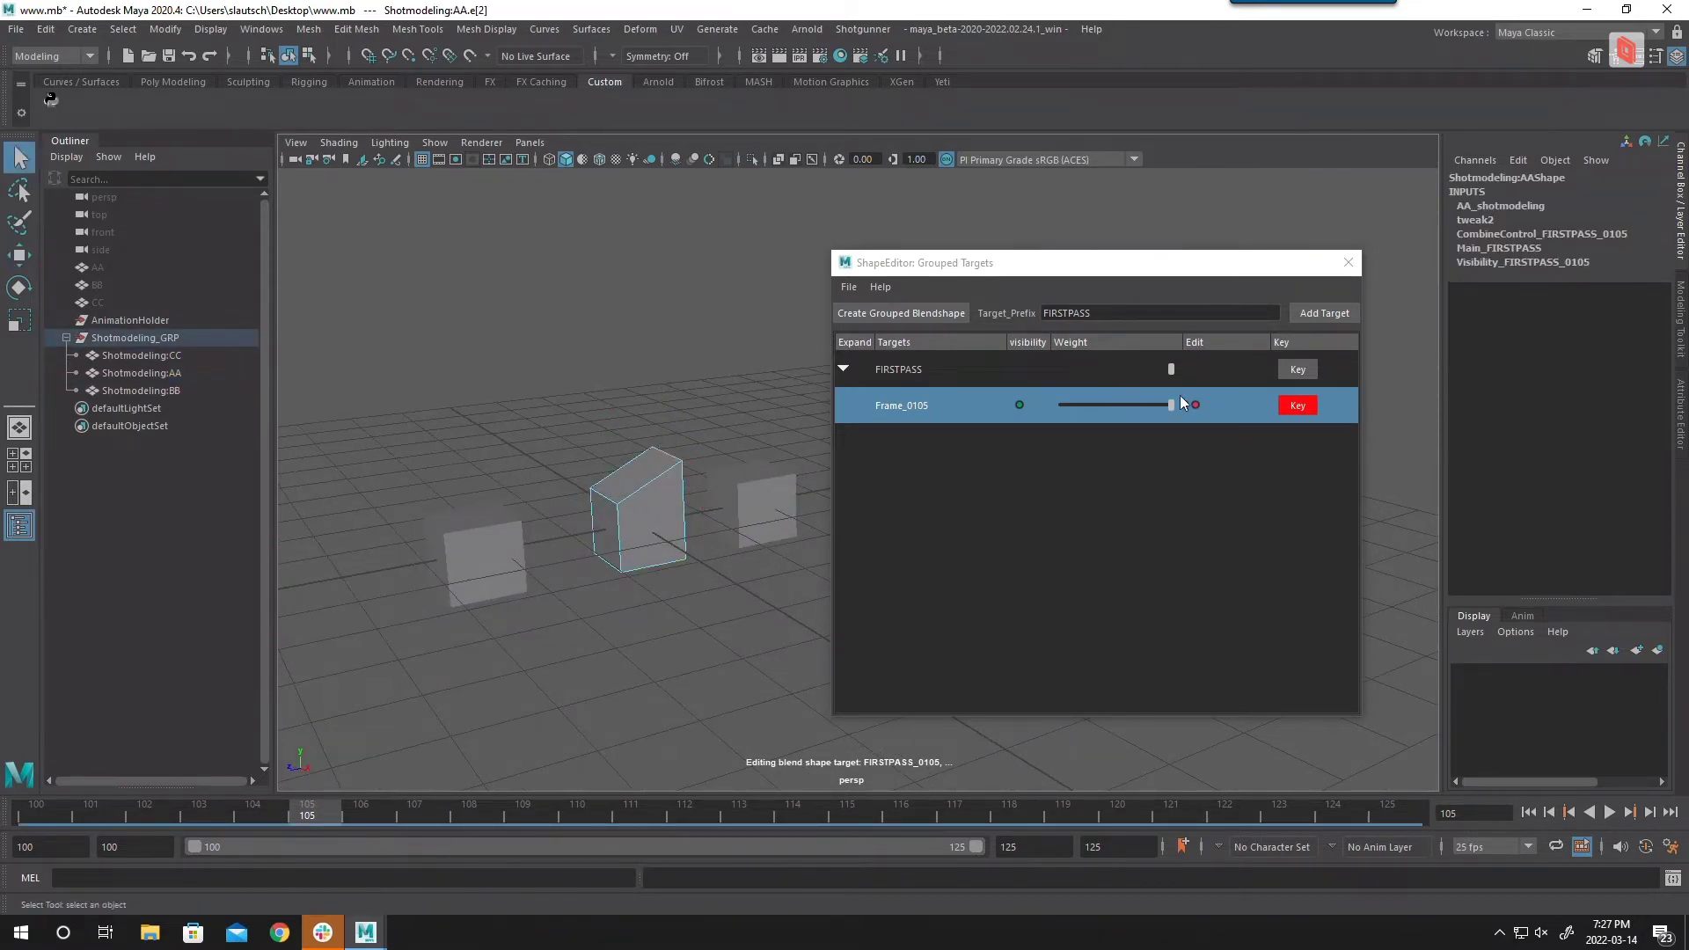
pyautogui.moveTo(1172, 404)
pyautogui.mouseDown()
pyautogui.moveTo(1139, 410)
pyautogui.moveTo(1174, 408)
pyautogui.mouseUp()
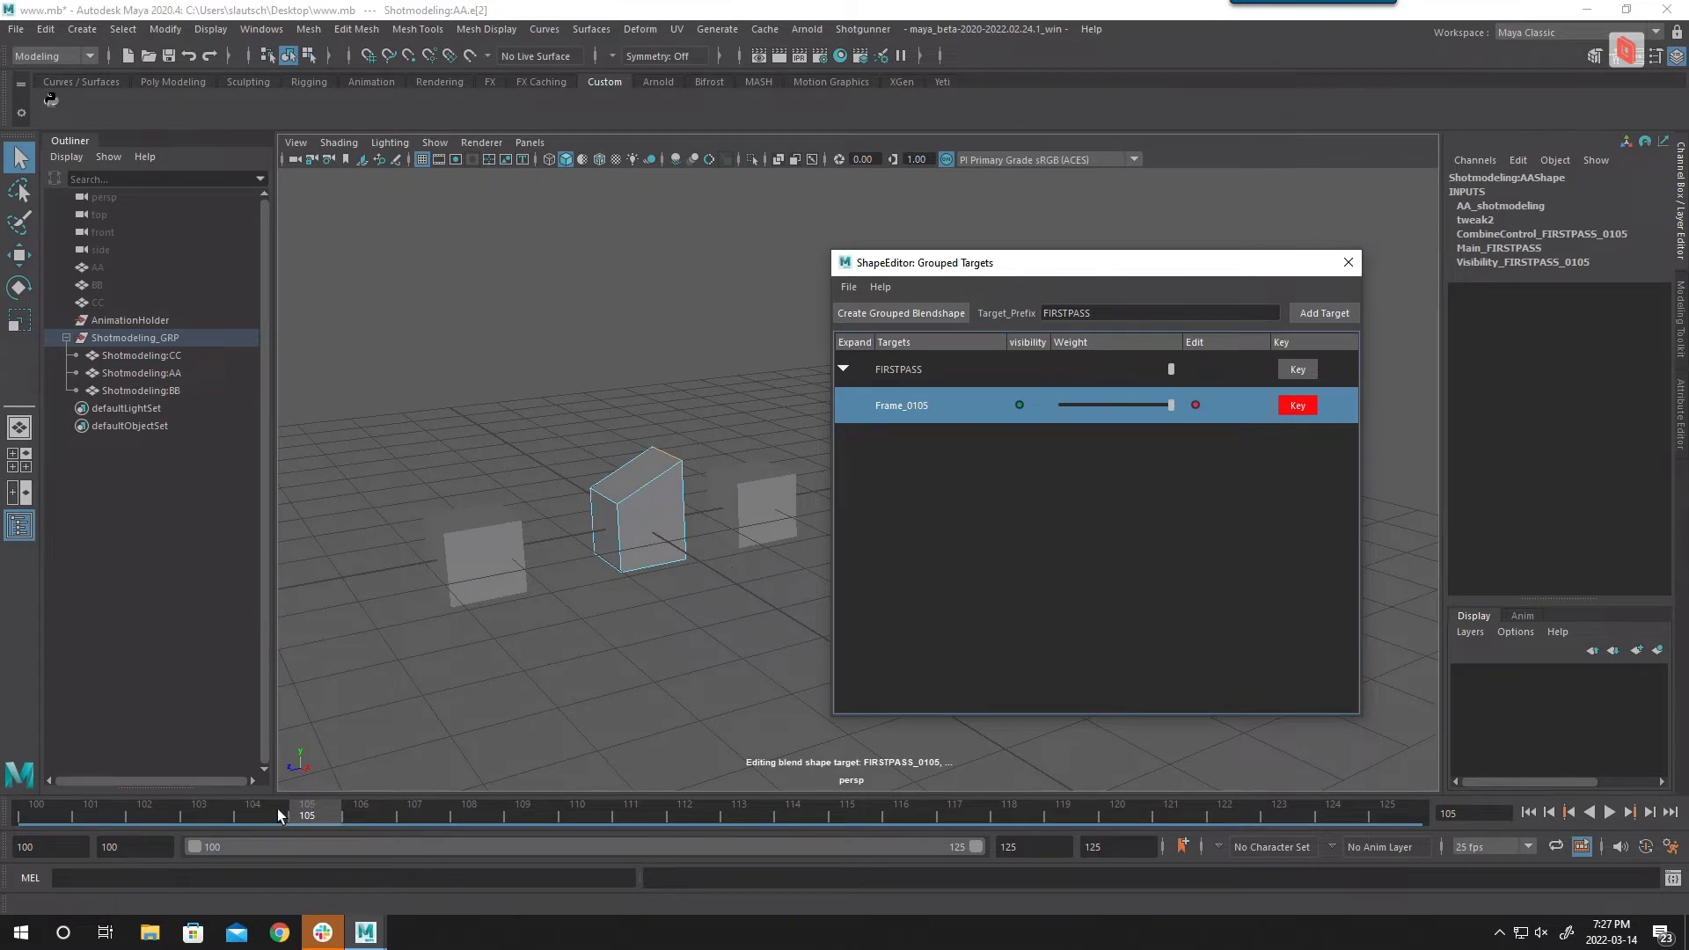
pyautogui.moveTo(268, 816); pyautogui.dragTo(361, 810)
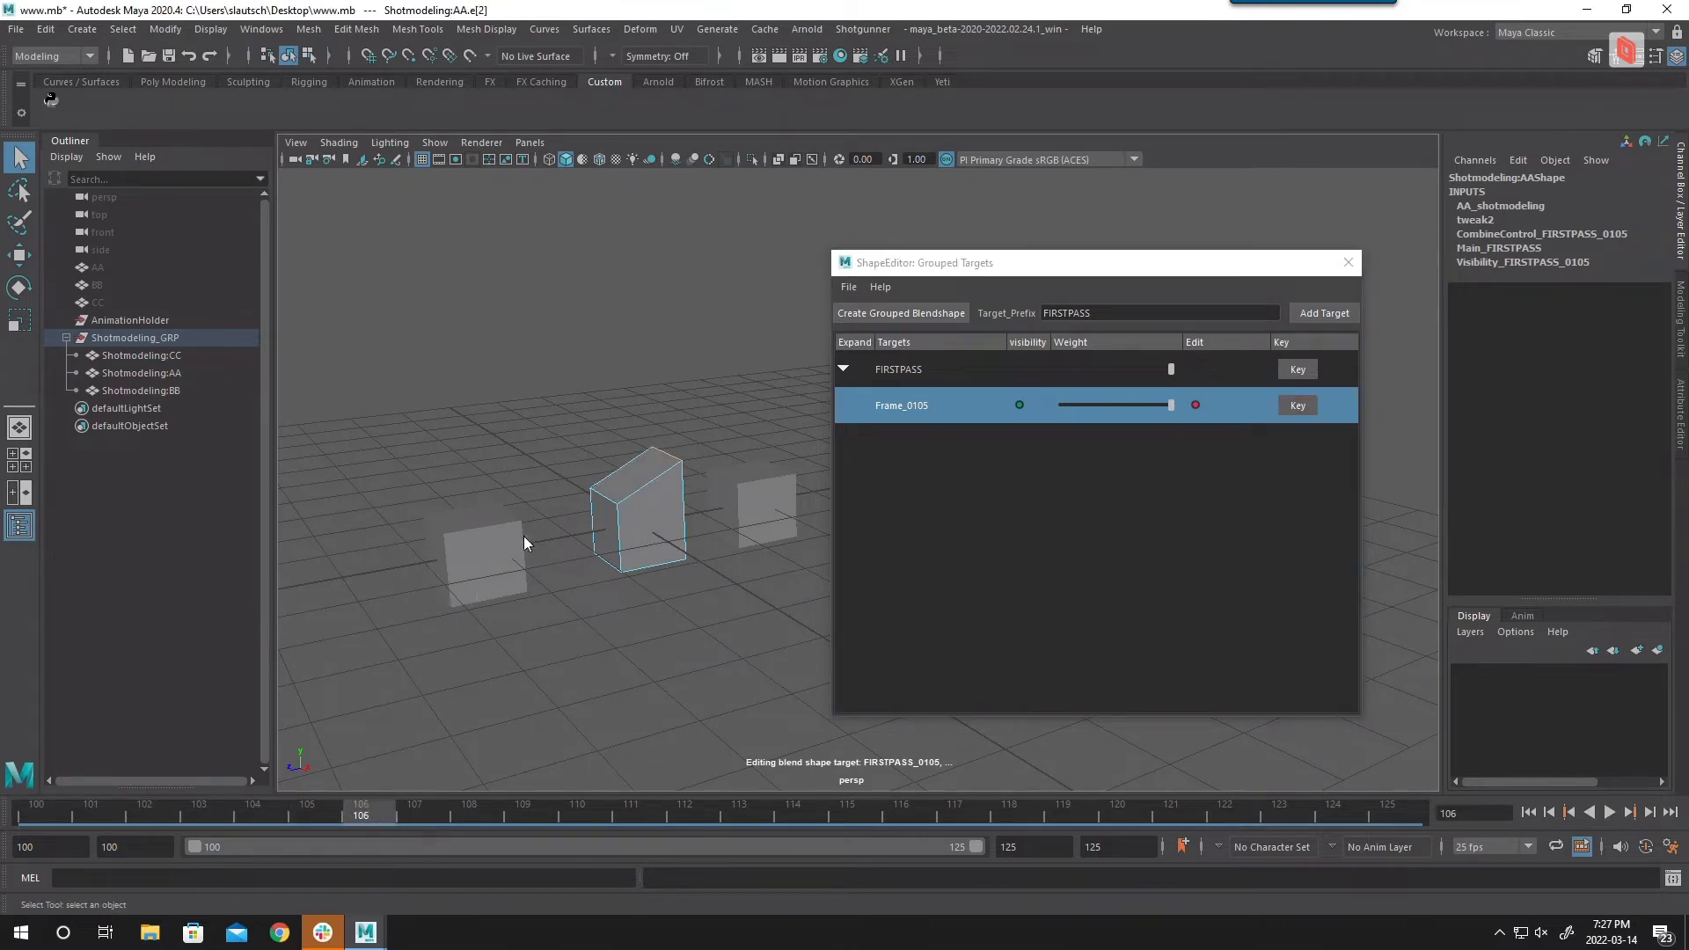
# Step: Lengthen the Shotmodeling CC cube by moving one of its side faces outward
pyautogui.press('F8')
pyautogui.keyDown('alt'); pyautogui.moveTo(528, 538); pyautogui.dragTo(563, 543); pyautogui.keyUp('alt')
pyautogui.click(539, 554)
pyautogui.moveTo(535, 546); pyautogui.dragTo(546, 588, button='right')
pyautogui.click(545, 588)
pyautogui.keyDown('alt'); pyautogui.moveTo(545, 589); pyautogui.dragTo(667, 626); pyautogui.keyUp('alt')
pyautogui.keyDown('alt'); pyautogui.moveTo(667, 626); pyautogui.dragTo(492, 603, button='middle'); pyautogui.keyUp('alt')
pyautogui.press('w')
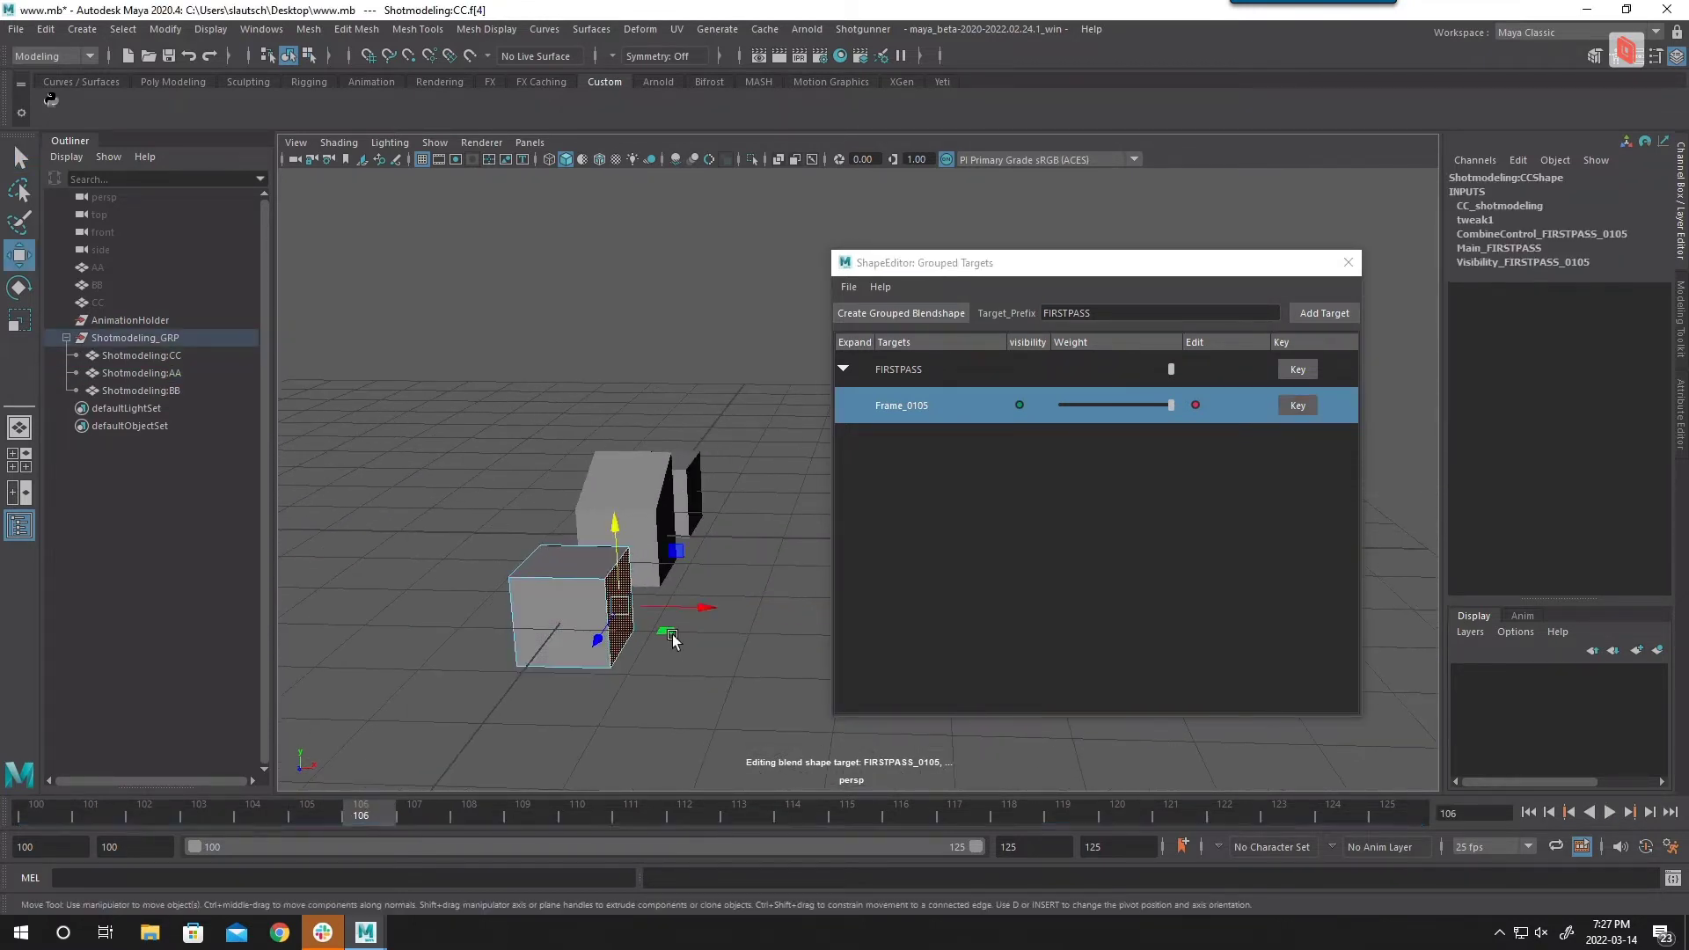
pyautogui.moveTo(708, 608); pyautogui.dragTo(599, 588)
pyautogui.press('q')
# Step: Lengthen the Shotmodeling BB cube by moving one of its side faces outward
pyautogui.click(676, 489)
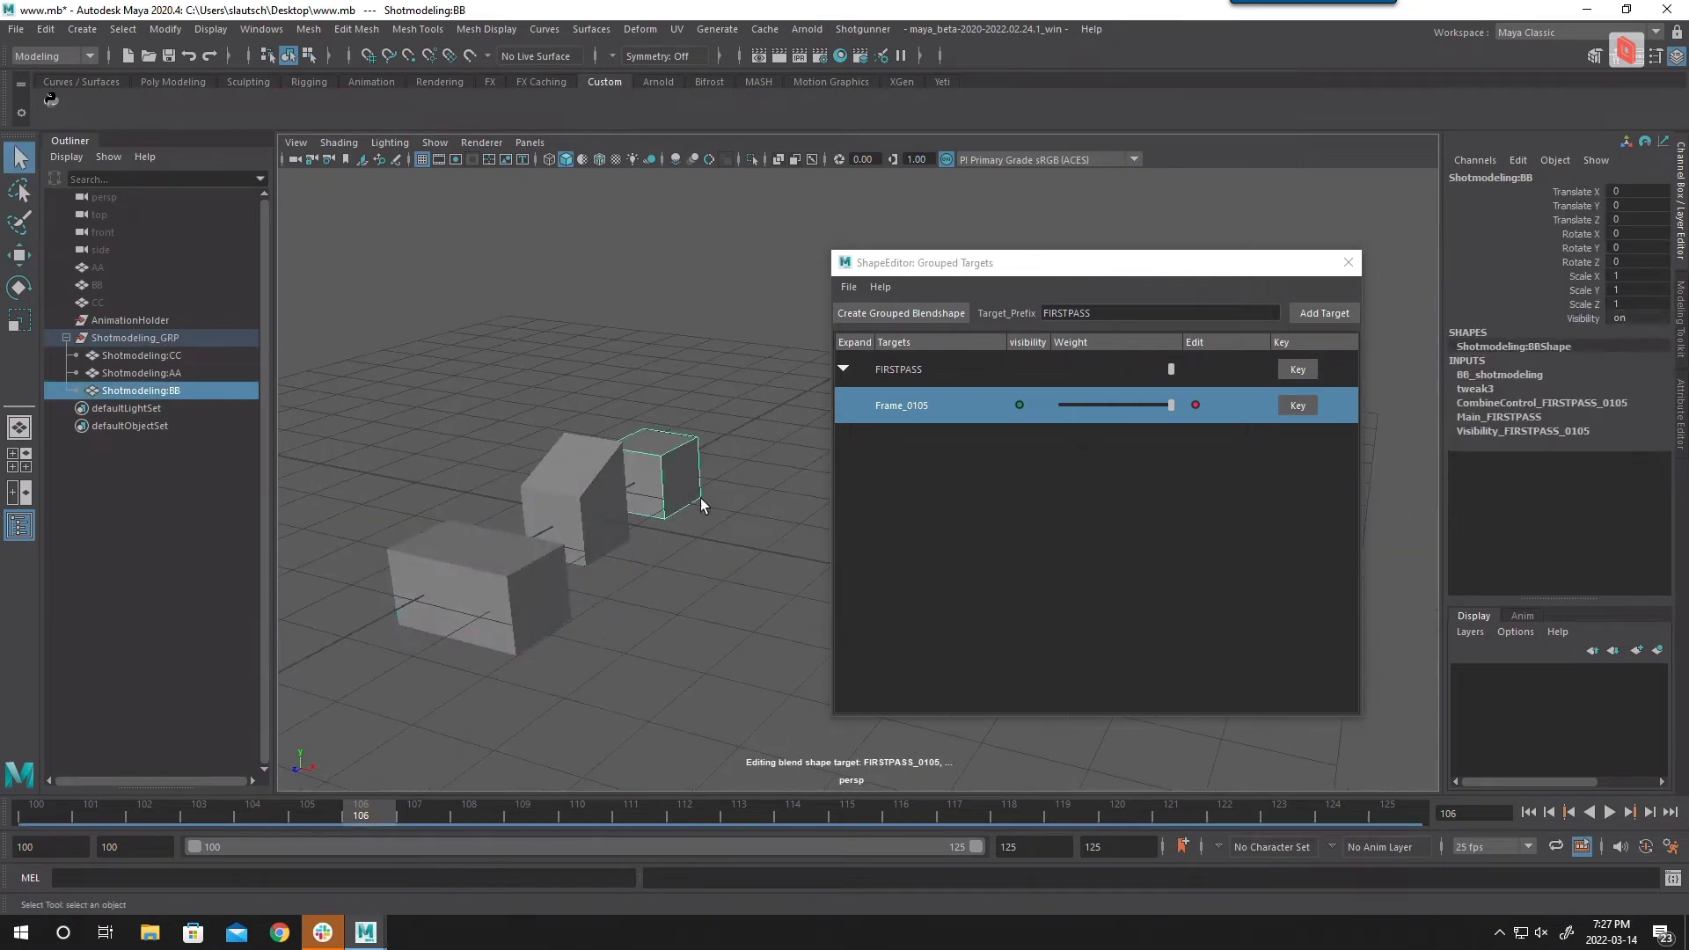
pyautogui.keyDown('alt'); pyautogui.moveTo(723, 505); pyautogui.dragTo(753, 552); pyautogui.keyUp('alt')
pyautogui.click(668, 537)
pyautogui.click(706, 533)
pyautogui.press('w')
pyautogui.moveTo(544, 547)
pyautogui.mouseDown()
pyautogui.moveTo(595, 551)
pyautogui.moveTo(622, 634)
pyautogui.moveTo(554, 563)
pyautogui.mouseUp()
pyautogui.press('q')
pyautogui.click(560, 586)
# Step: Compare the cubes' original and sculpted shapes at frame 105 by toggling the Frame_0105 target's visibility and testing the FIRSTPASS weight
pyautogui.moveTo(327, 819)
pyautogui.mouseDown()
pyautogui.moveTo(39, 823)
pyautogui.moveTo(449, 822)
pyautogui.moveTo(257, 825)
pyautogui.moveTo(313, 842)
pyautogui.moveTo(300, 829)
pyautogui.mouseUp()
pyautogui.keyDown('alt'); pyautogui.moveTo(783, 554); pyautogui.dragTo(581, 577, button='middle'); pyautogui.keyUp('alt')
pyautogui.keyDown('alt'); pyautogui.moveTo(581, 577); pyautogui.dragTo(607, 519); pyautogui.keyUp('alt')
pyautogui.moveTo(1126, 264); pyautogui.dragTo(1242, 245)
pyautogui.moveTo(770, 482)
pyautogui.keyDown('alt'); pyautogui.mouseDown()
pyautogui.moveTo(769, 460)
pyautogui.moveTo(642, 509)
pyautogui.moveTo(736, 558)
pyautogui.moveTo(726, 530)
pyautogui.moveTo(774, 493)
pyautogui.mouseUp(); pyautogui.keyUp('alt')
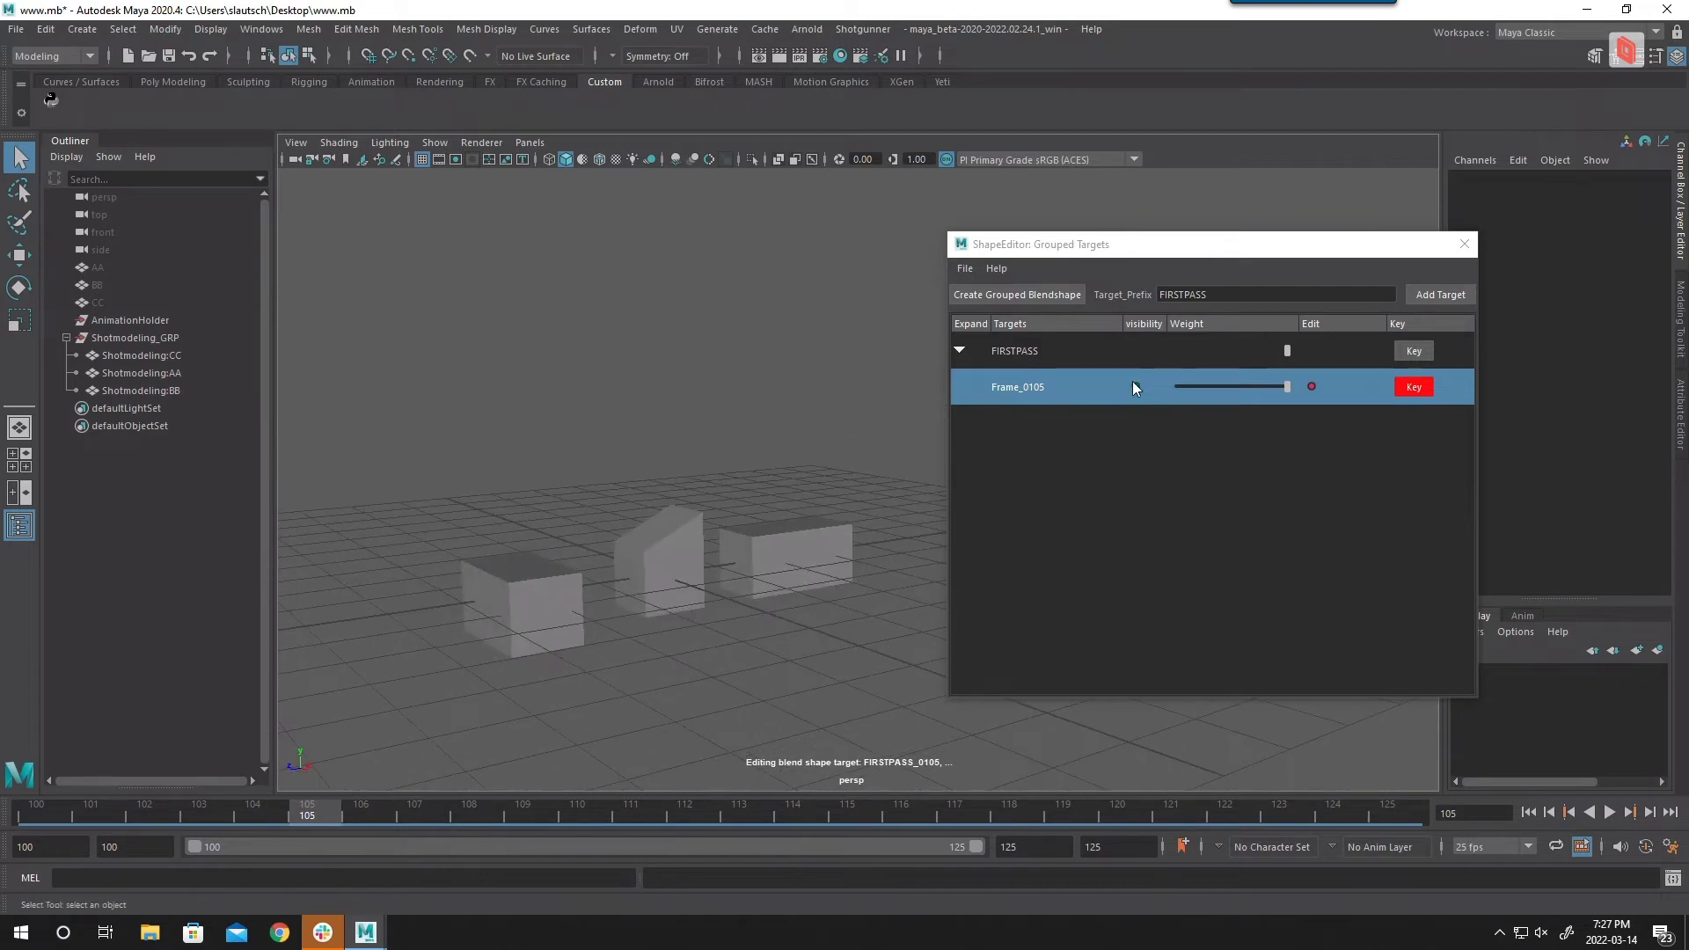
pyautogui.click(1134, 387)
pyautogui.click(1134, 387)
pyautogui.click(1134, 387)
pyautogui.click(1134, 387)
pyautogui.click(1134, 387)
pyautogui.click(1136, 387)
pyautogui.click(1137, 387)
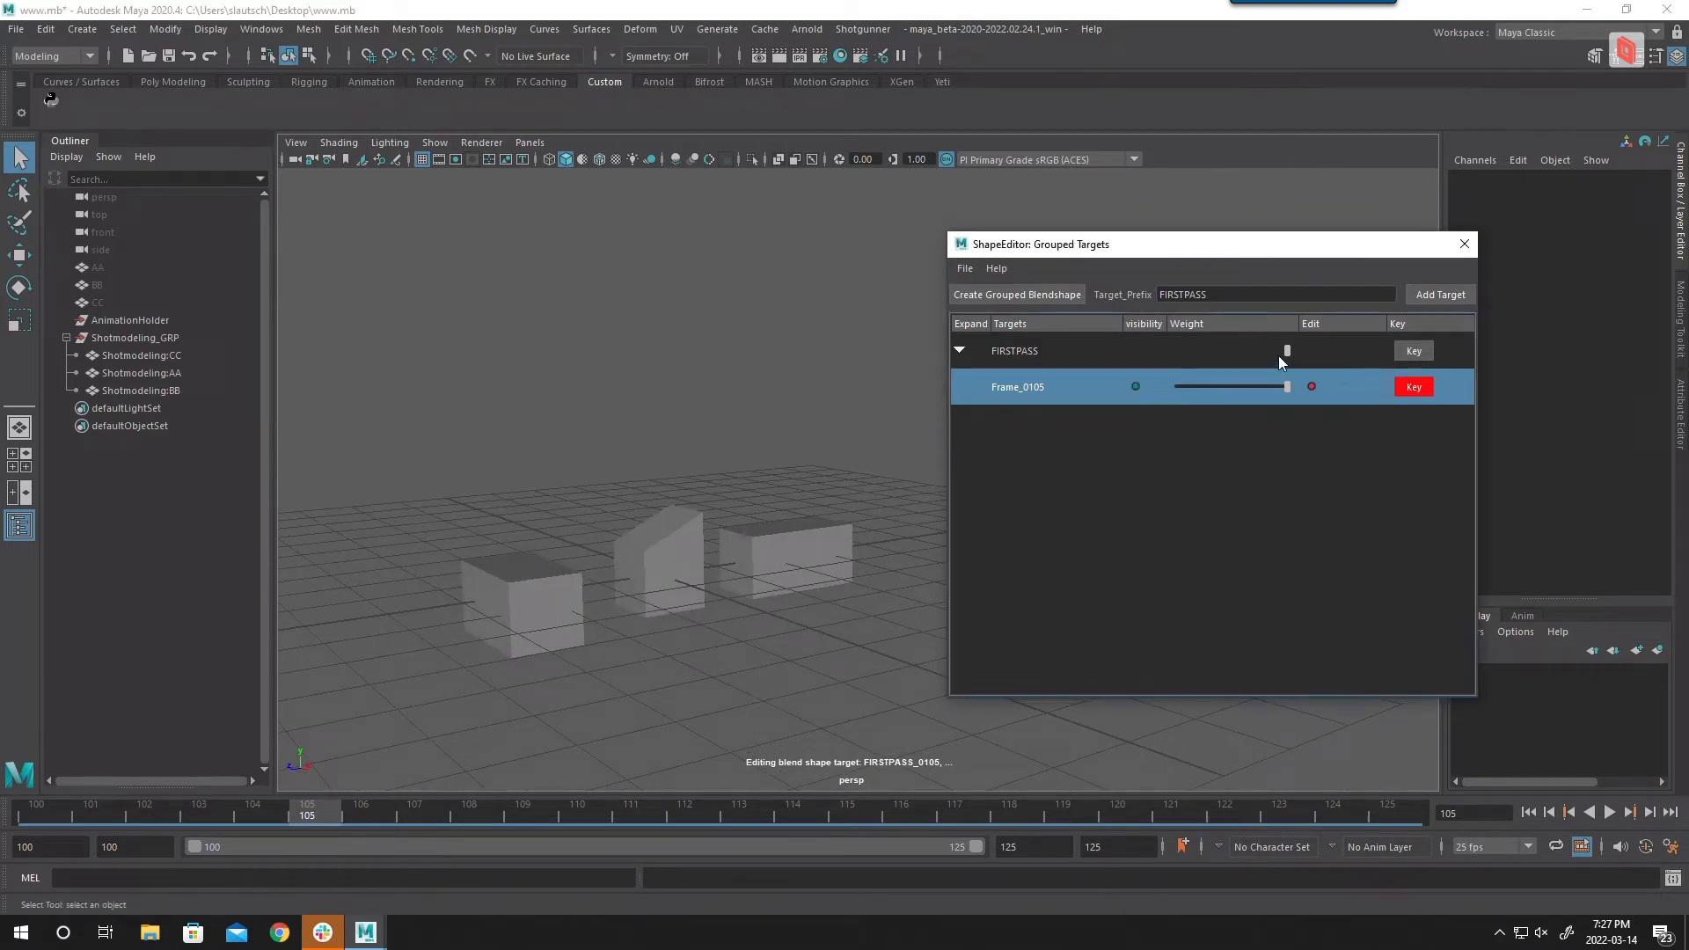
pyautogui.moveTo(1283, 354)
pyautogui.mouseDown()
pyautogui.moveTo(1073, 357)
pyautogui.moveTo(1287, 357)
pyautogui.mouseUp()
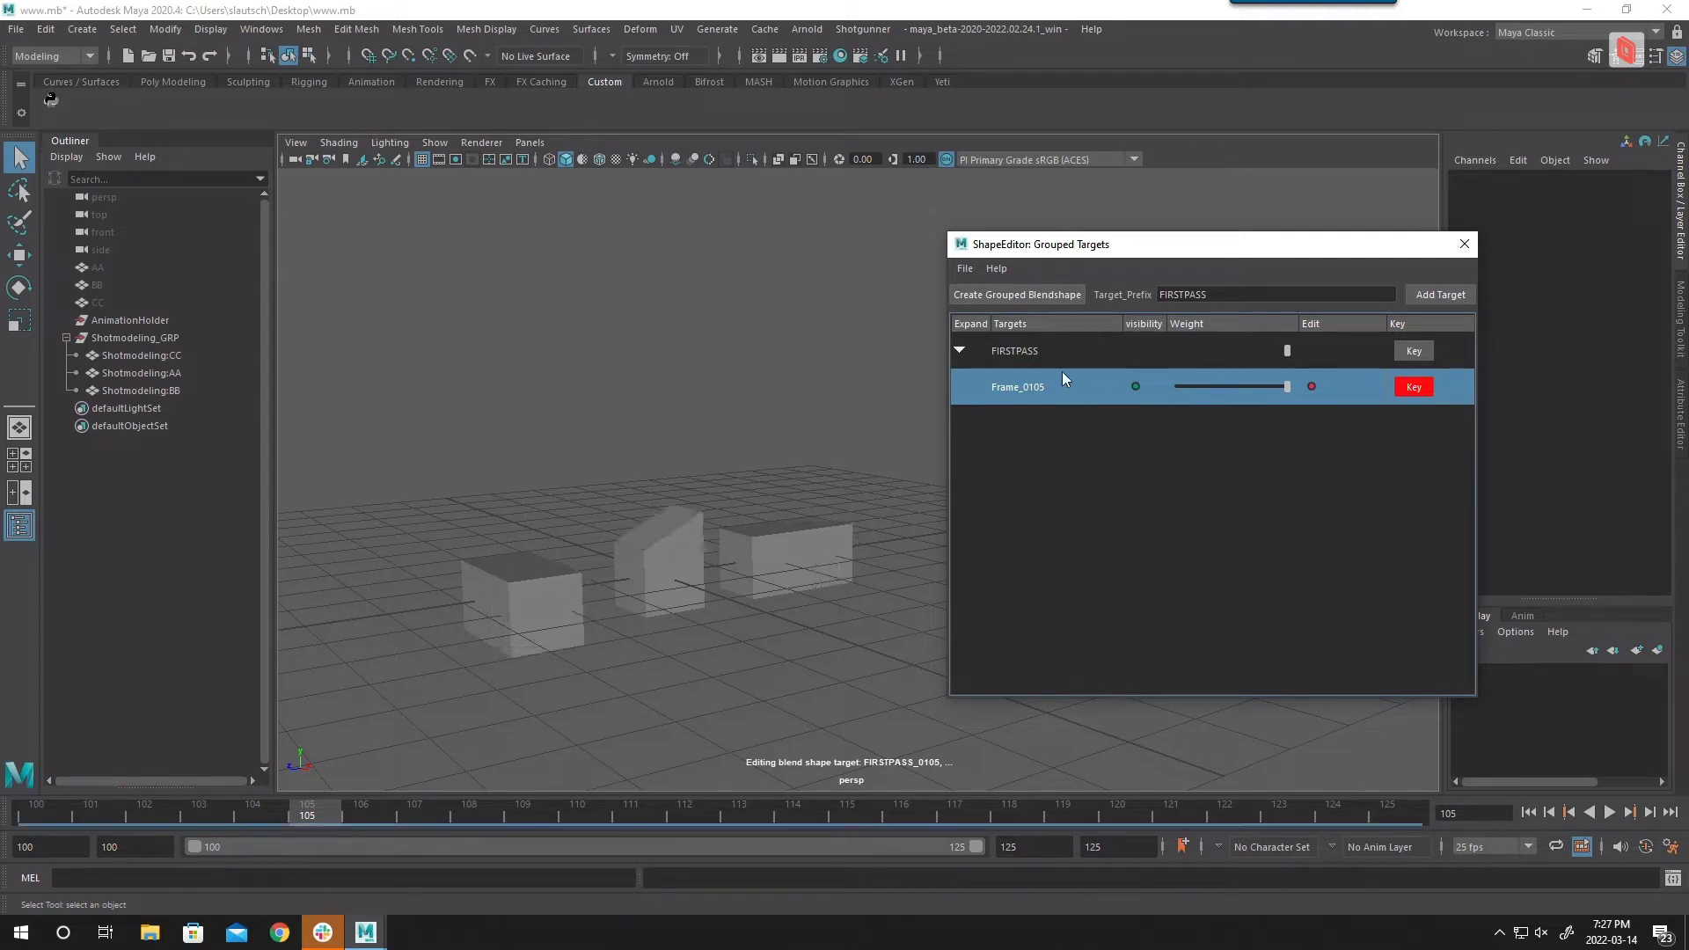
pyautogui.click(1133, 387)
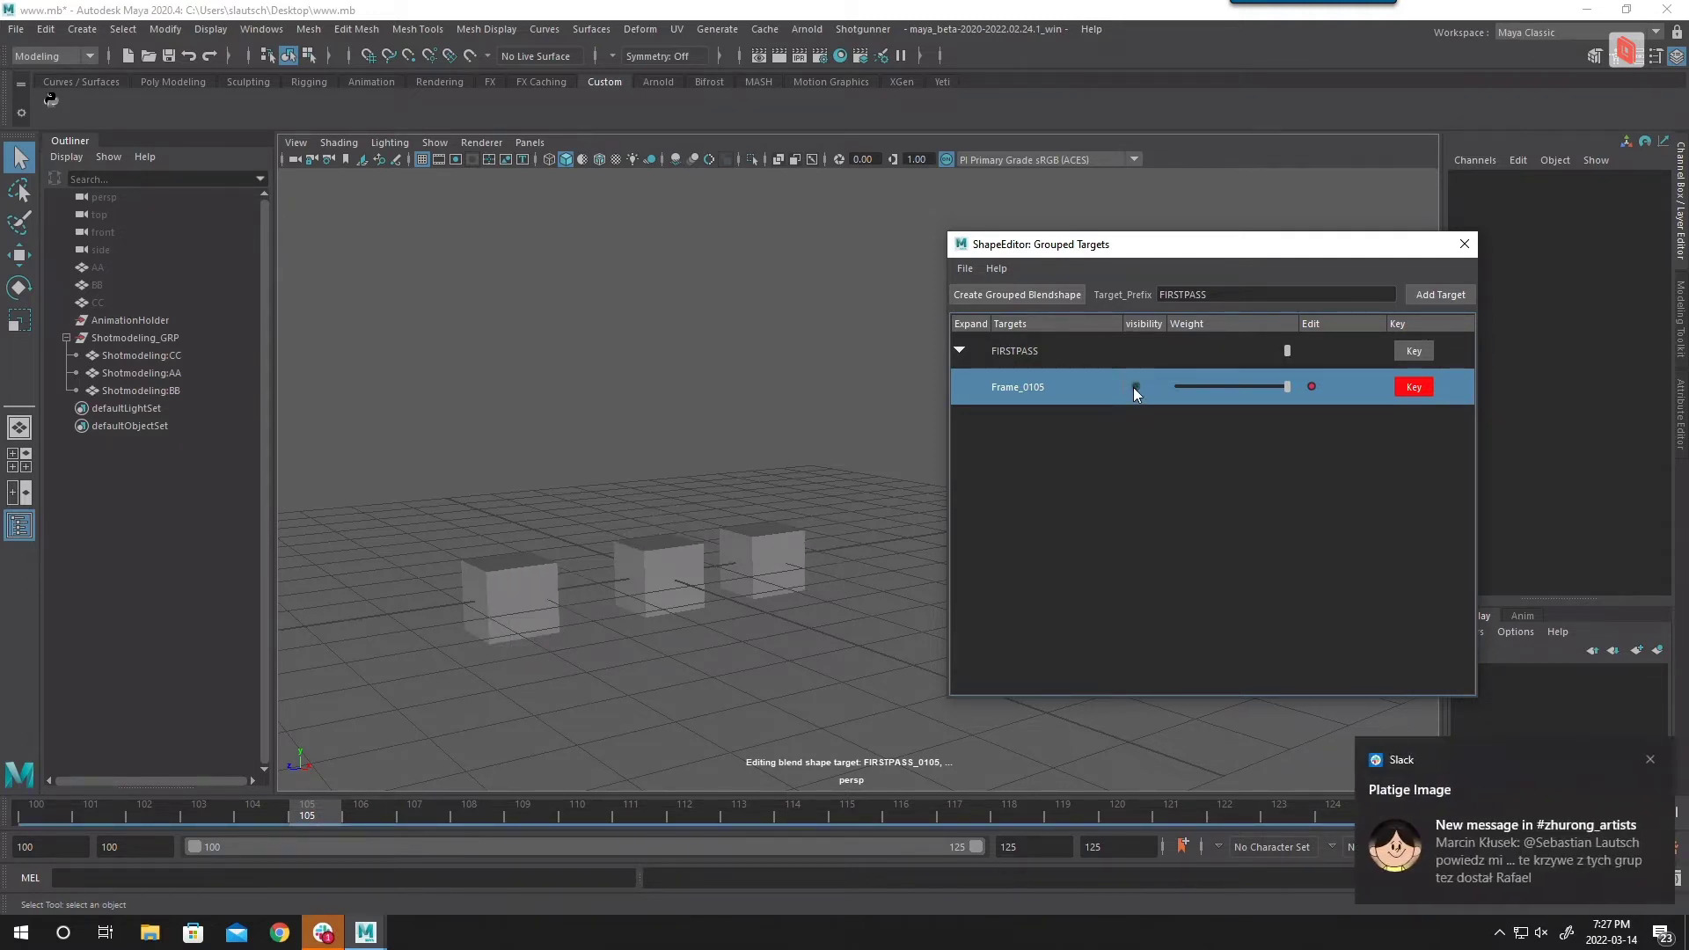
# Step: Quit Slack to stop its message notifications
pyautogui.click(1501, 933)
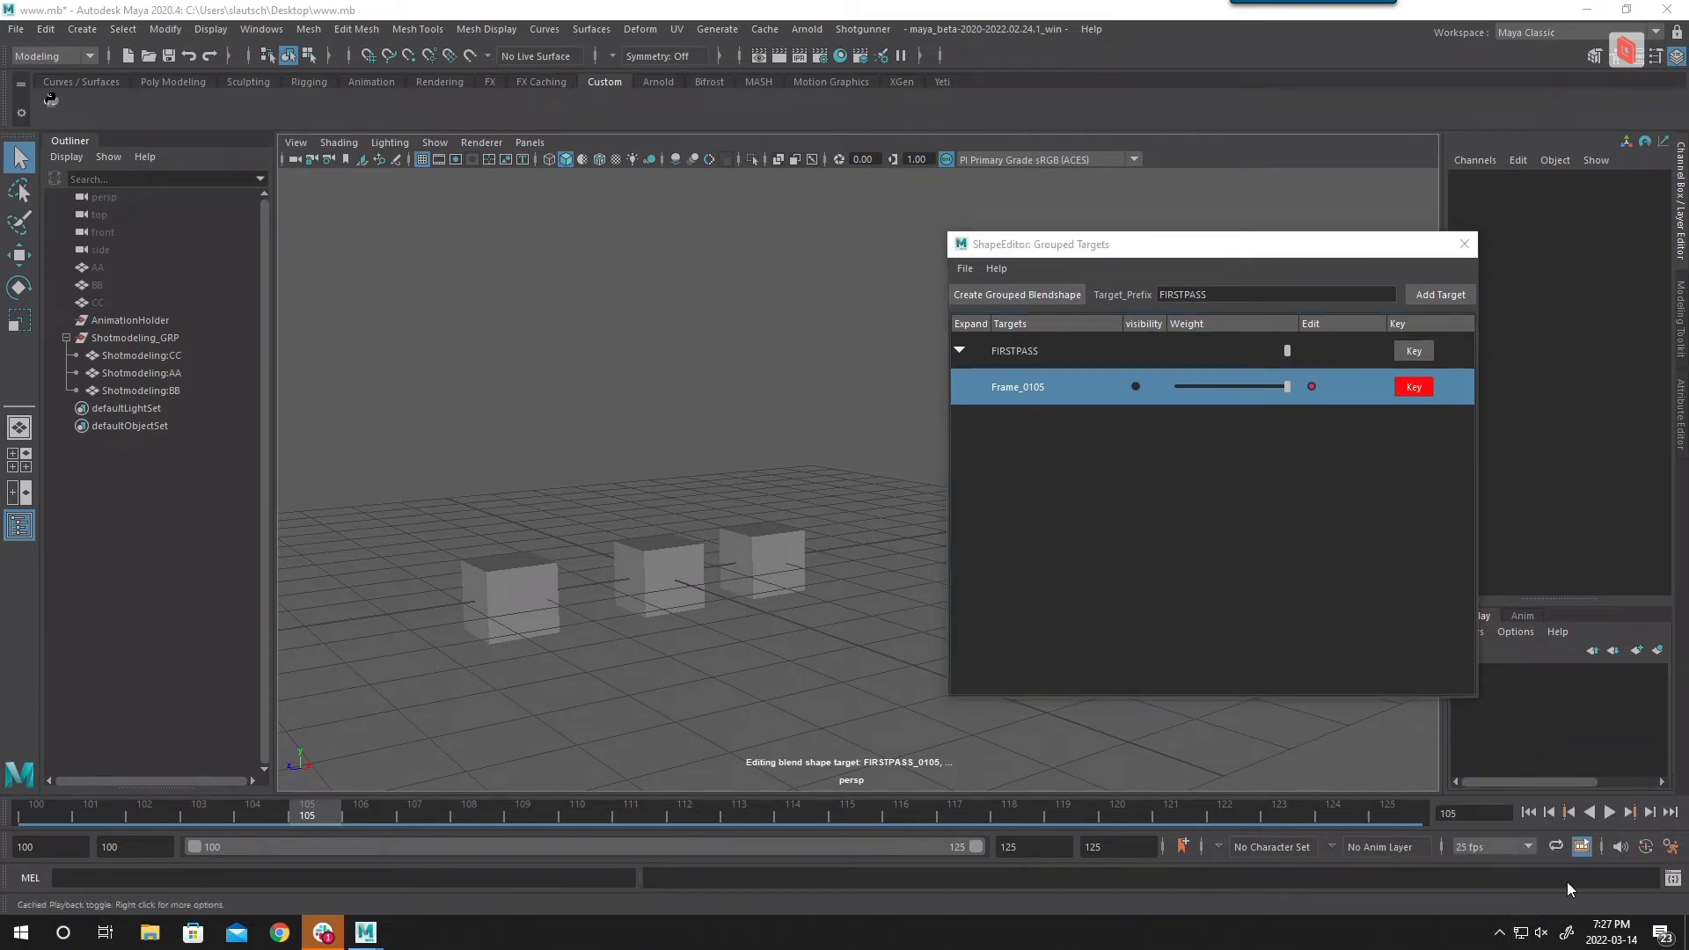
pyautogui.click(1501, 931)
pyautogui.rightClick(1500, 897)
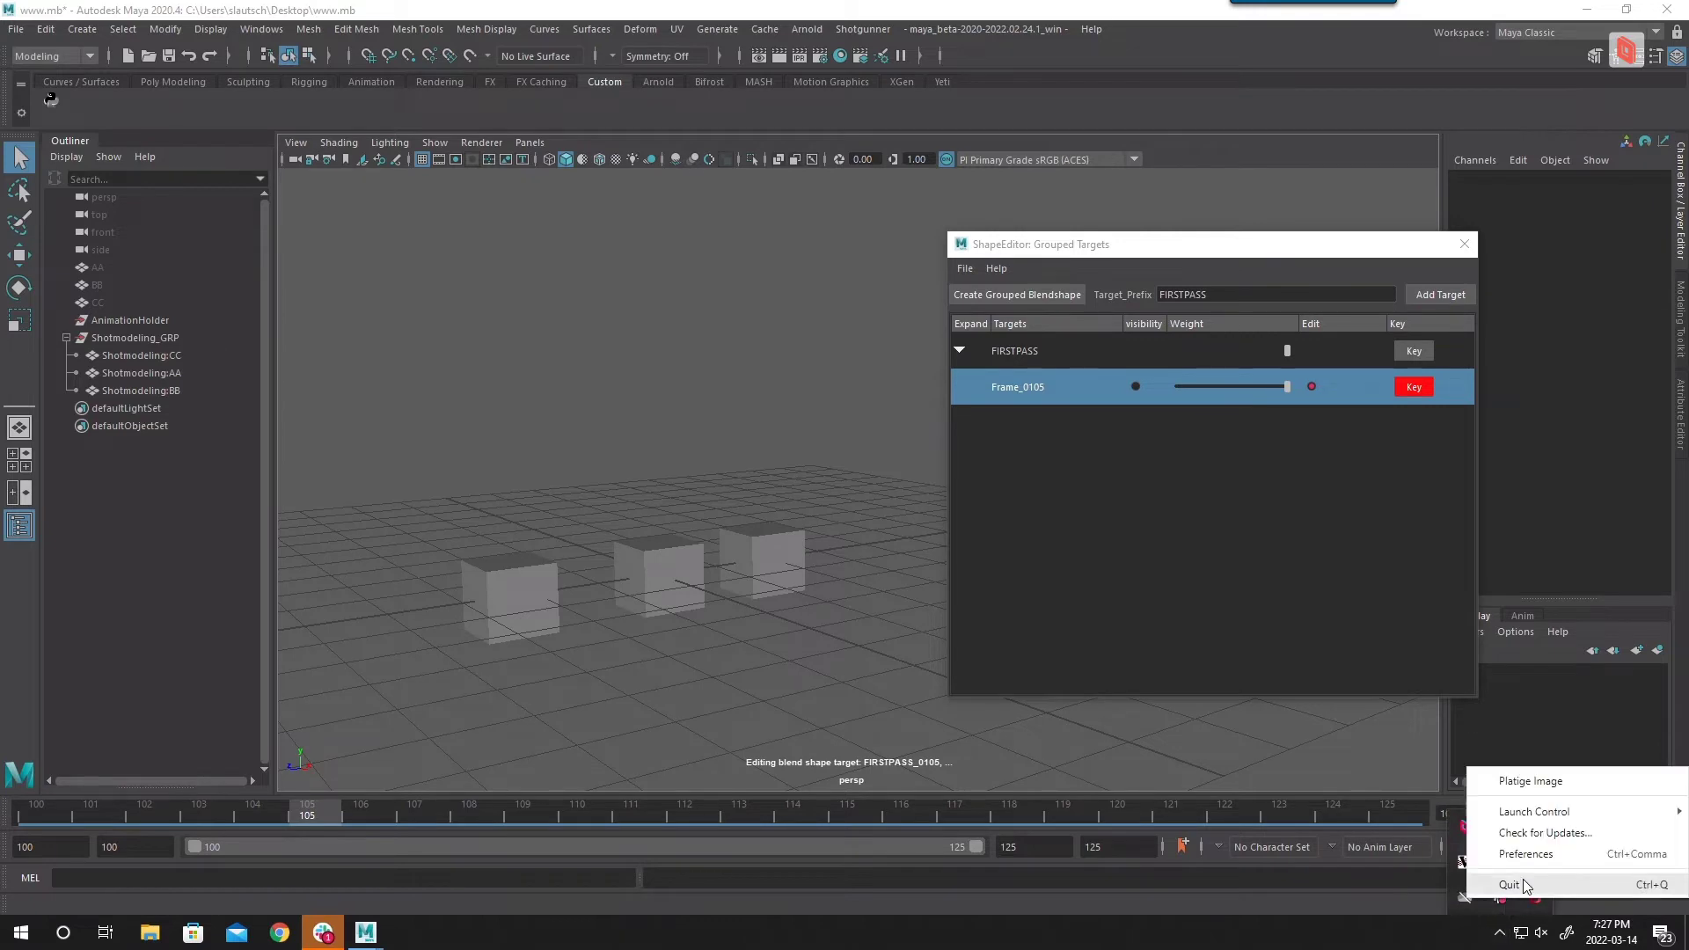
pyautogui.click(1511, 889)
# Step: Return to frame 100 and turn the Frame_0105 target's visibility back on
pyautogui.keyDown('alt'); pyautogui.moveTo(716, 660); pyautogui.dragTo(247, 744); pyautogui.keyUp('alt')
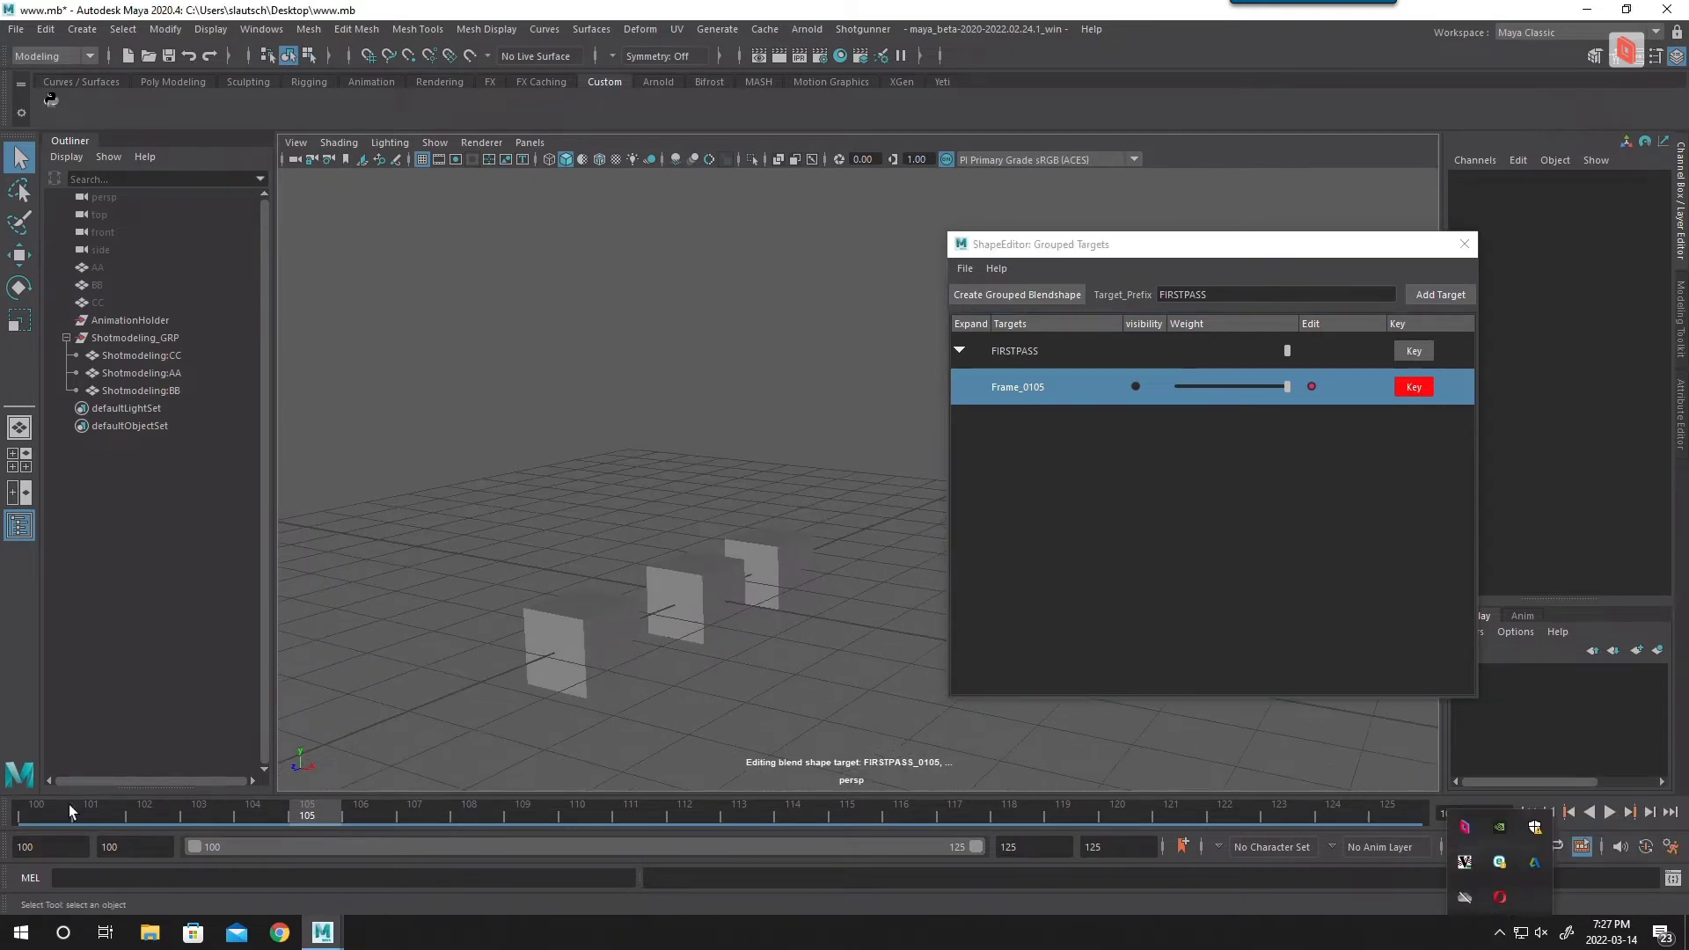
pyautogui.moveTo(67, 813); pyautogui.dragTo(26, 807)
pyautogui.click(1137, 386)
# Step: Select the three Shotmodeling cubes and open the Node Editor to inspect their connections
pyautogui.keyDown('alt'); pyautogui.moveTo(848, 605); pyautogui.dragTo(841, 599); pyautogui.keyUp('alt')
pyautogui.moveTo(784, 546); pyautogui.dragTo(456, 669)
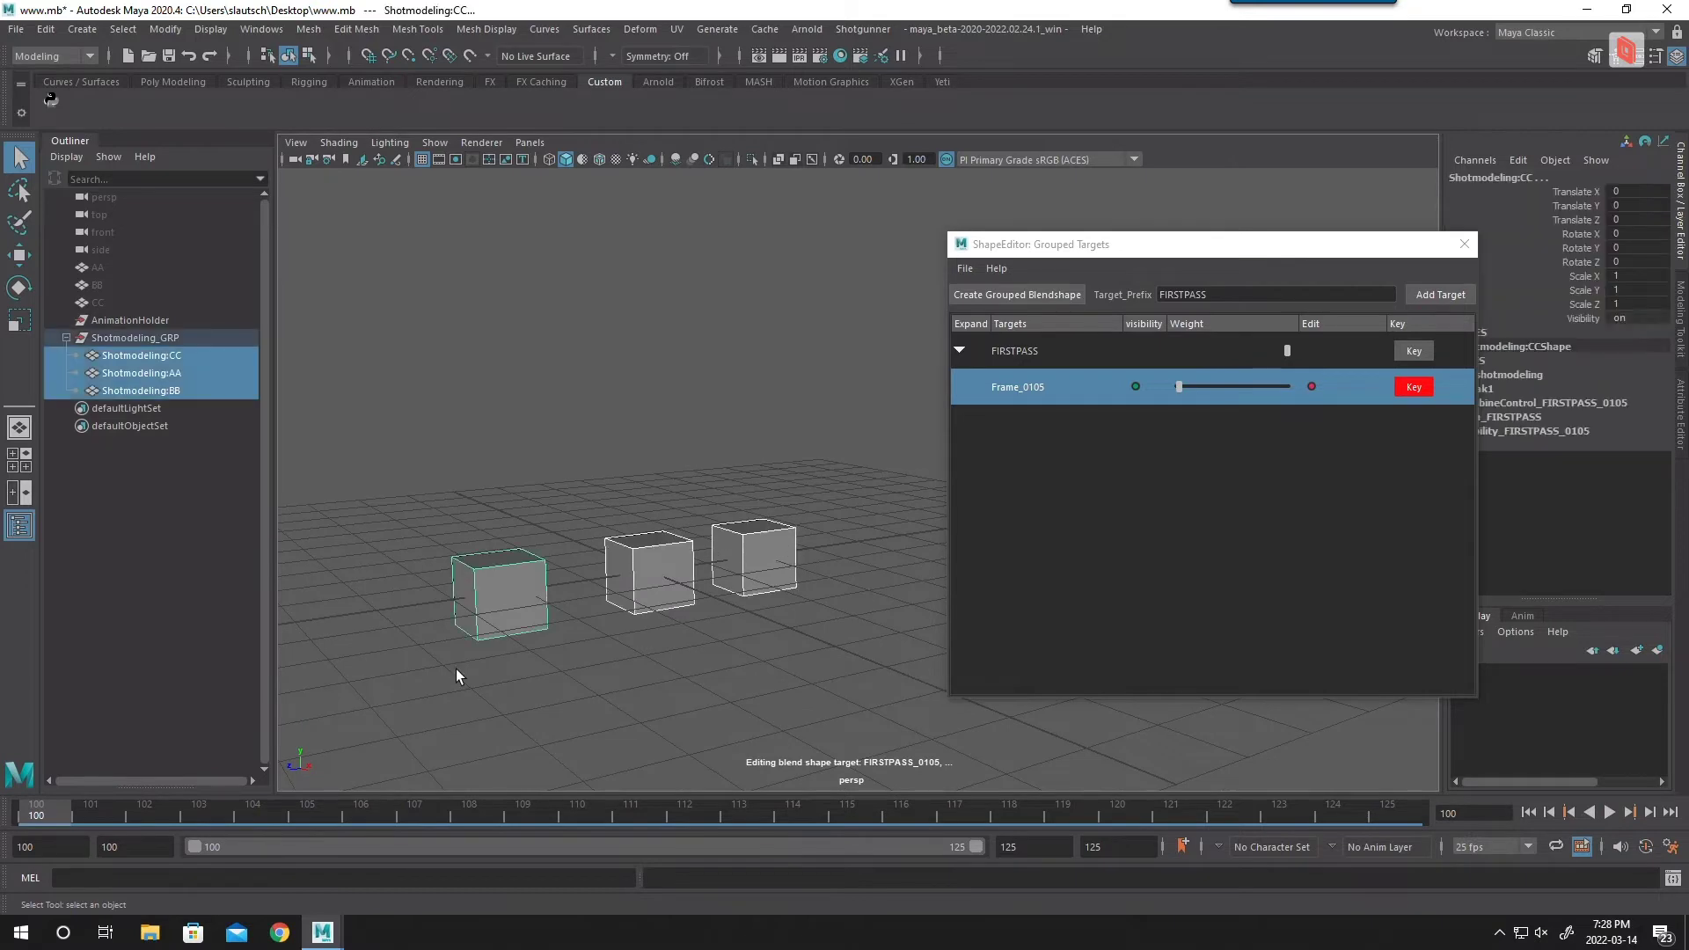
pyautogui.click(263, 32)
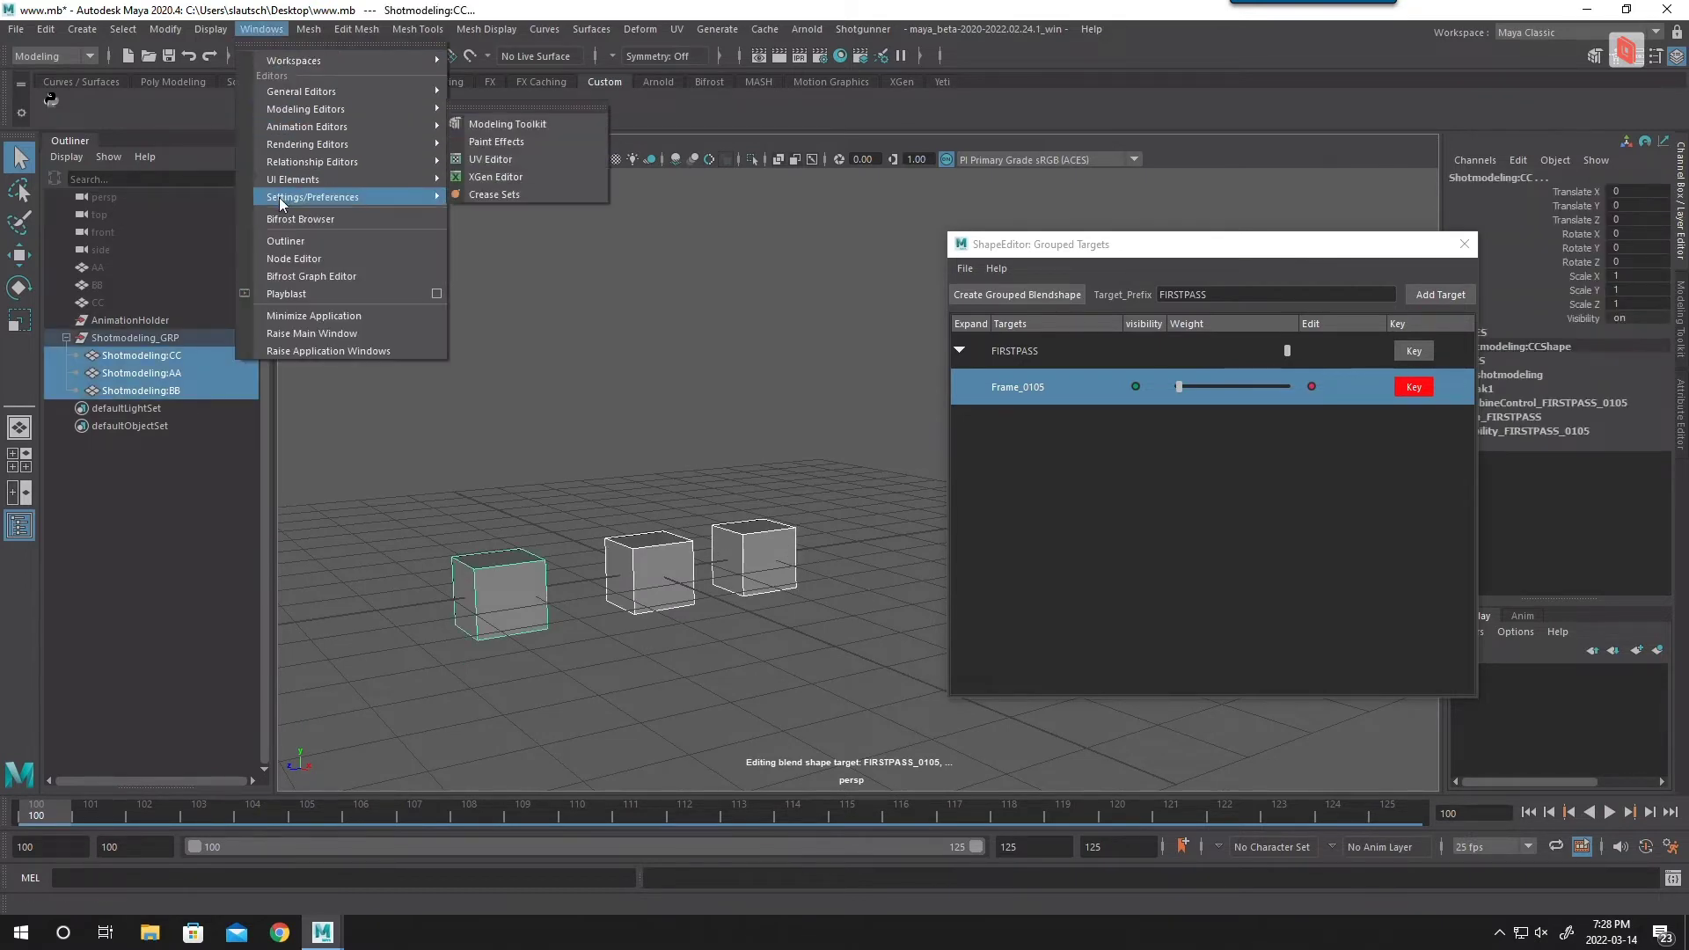
pyautogui.click(285, 257)
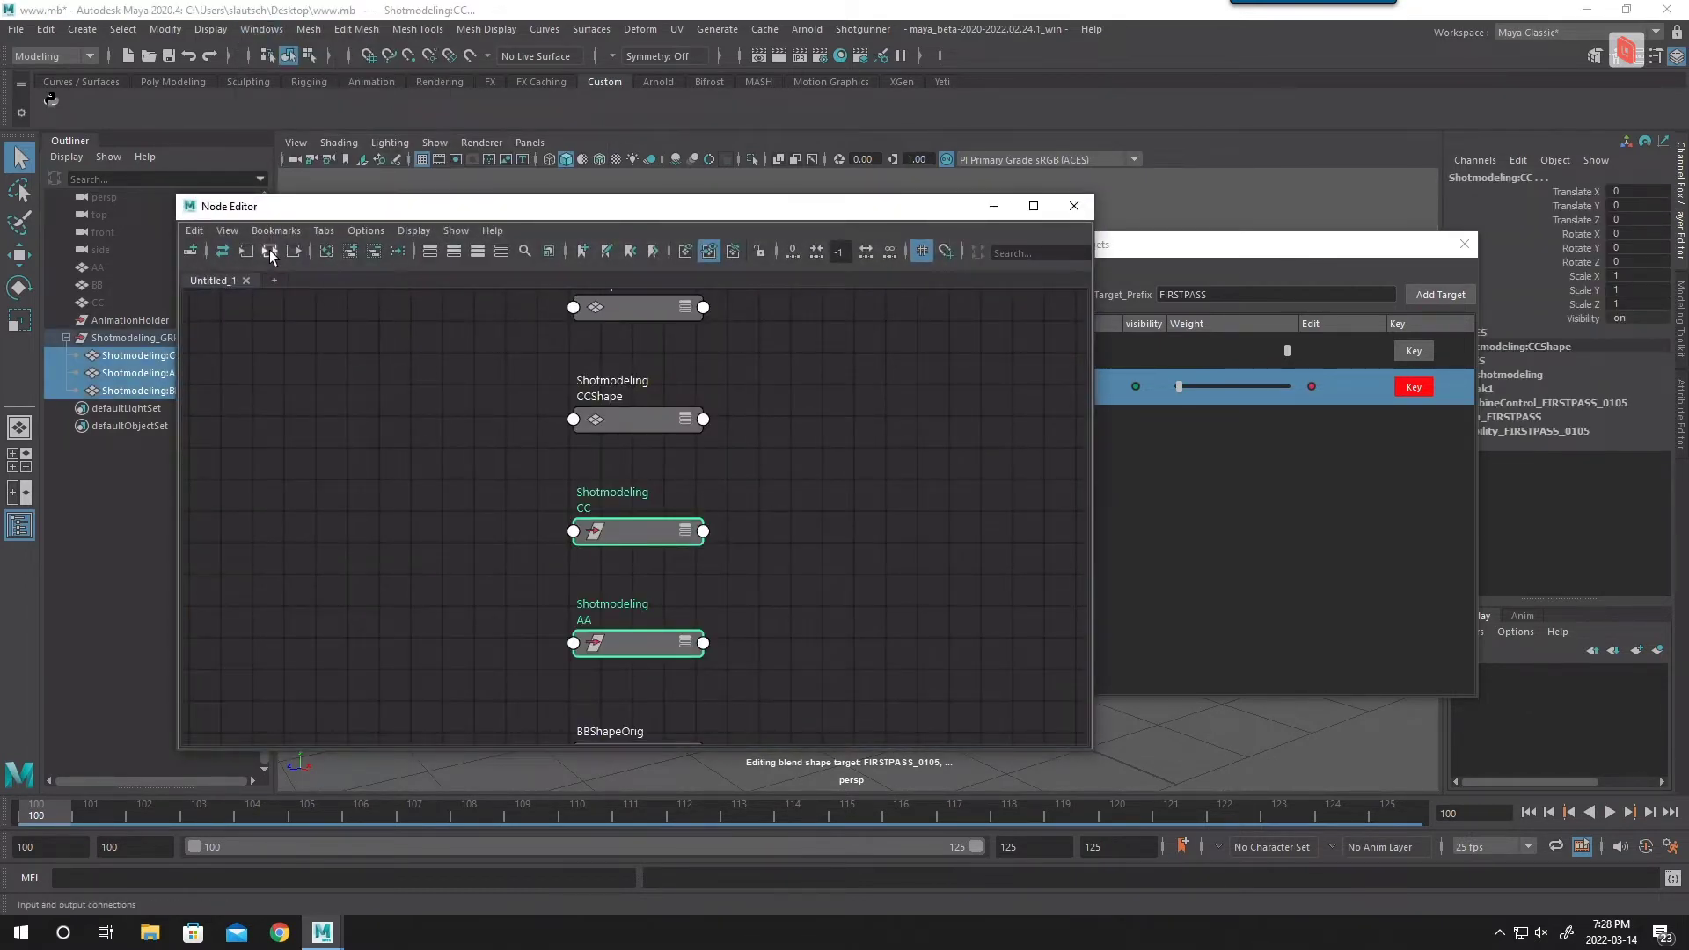
# Step: Graph the selected cubes' input and output connections and inspect the AnimationHolder node's attributes and notes
pyautogui.click(270, 252)
pyautogui.scroll(3, 435, 387)
pyautogui.click(416, 478)
pyautogui.scroll(4, 417, 479)
pyautogui.click(682, 378)
pyautogui.moveTo(682, 378); pyautogui.dragTo(667, 396)
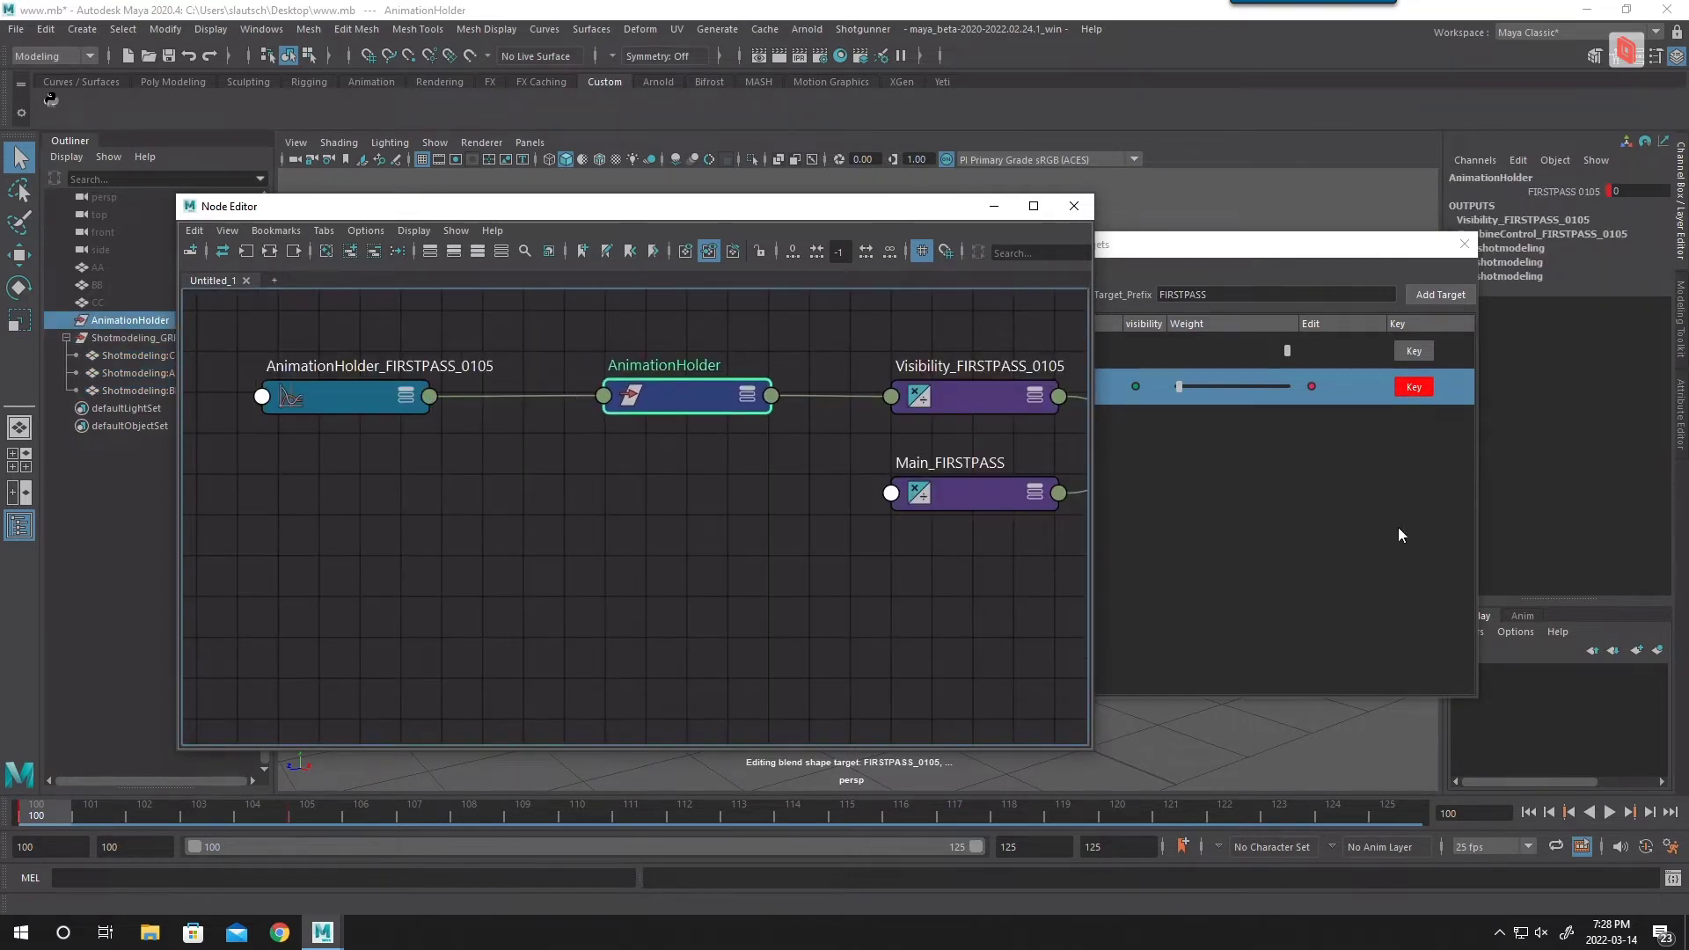
pyautogui.click(1679, 414)
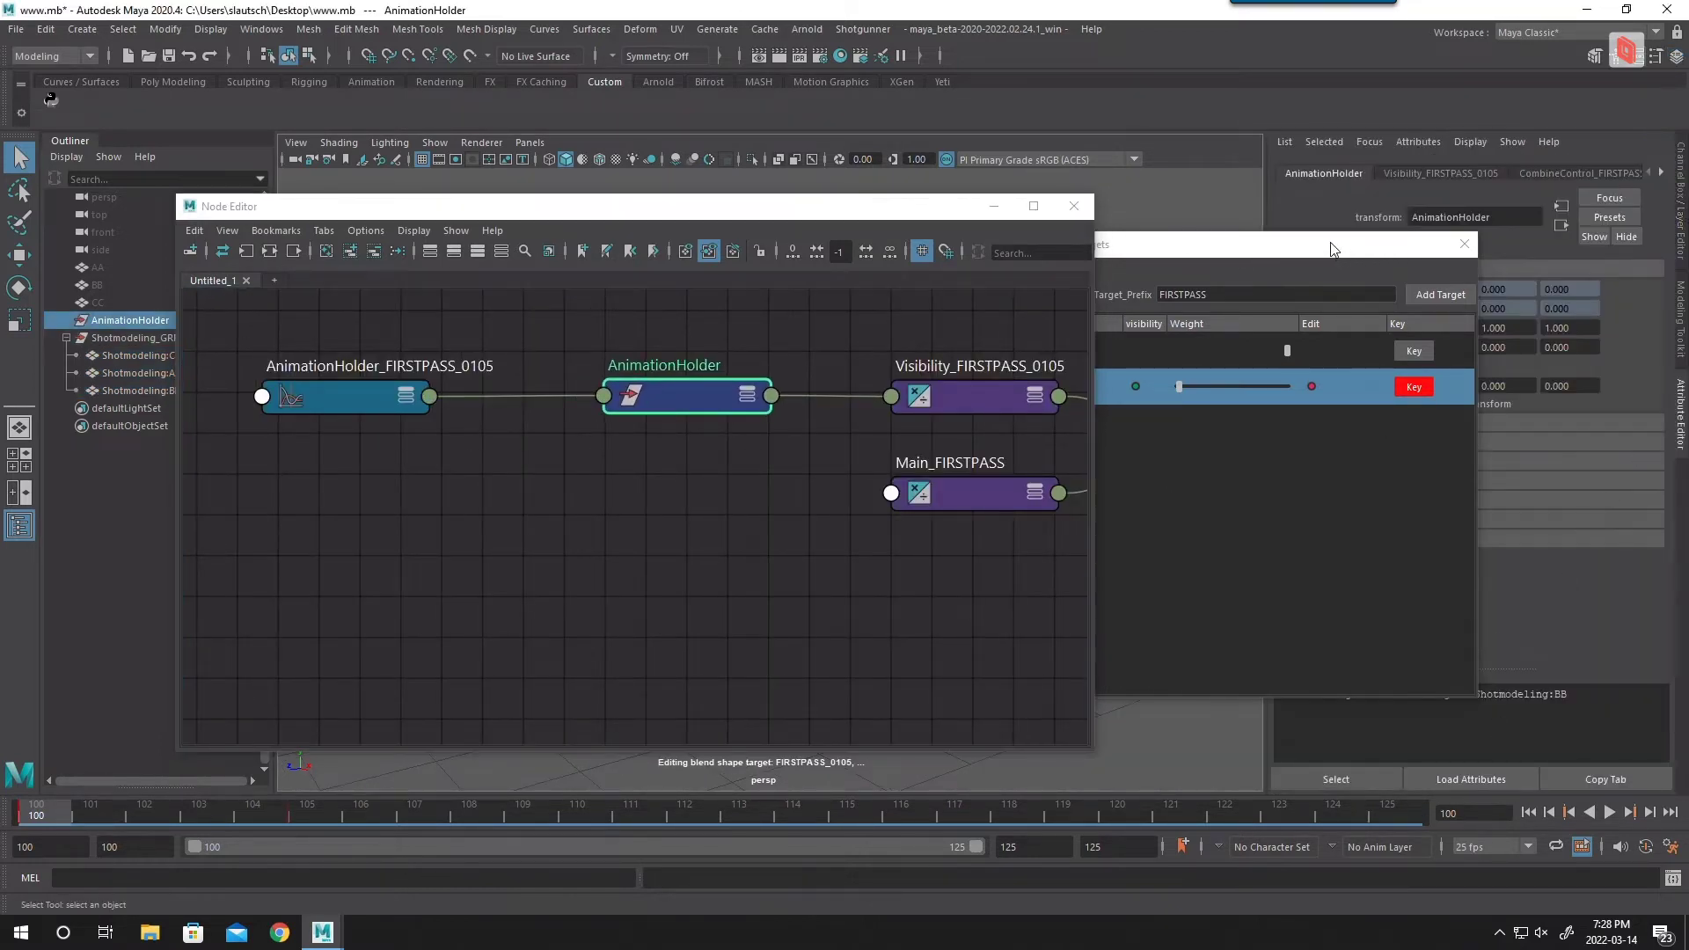
pyautogui.moveTo(1330, 249); pyautogui.dragTo(1412, 147)
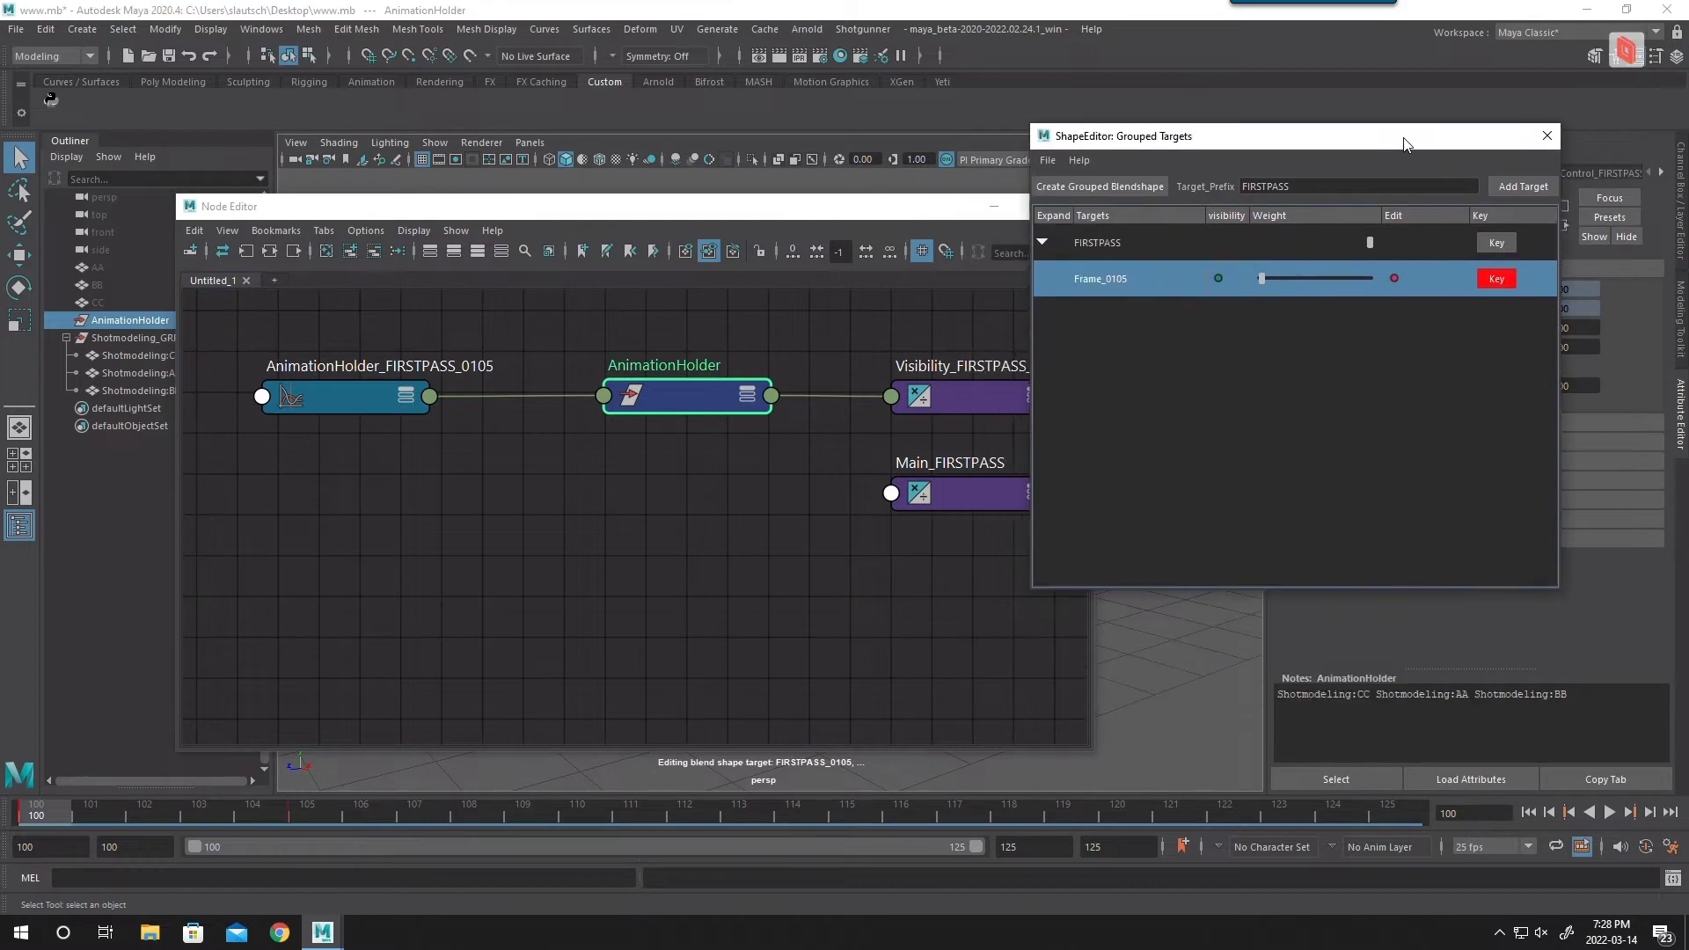
# Step: Trace the connections from Visibility_FIRSTPASS_0105 through CombineControl_FIRSTPASS_0105 to the shotmodeling blendshapes, spreading the original shape nodes apart
pyautogui.keyDown('alt'); pyautogui.moveTo(702, 499); pyautogui.dragTo(386, 561, button='middle'); pyautogui.keyUp('alt')
pyautogui.click(662, 460)
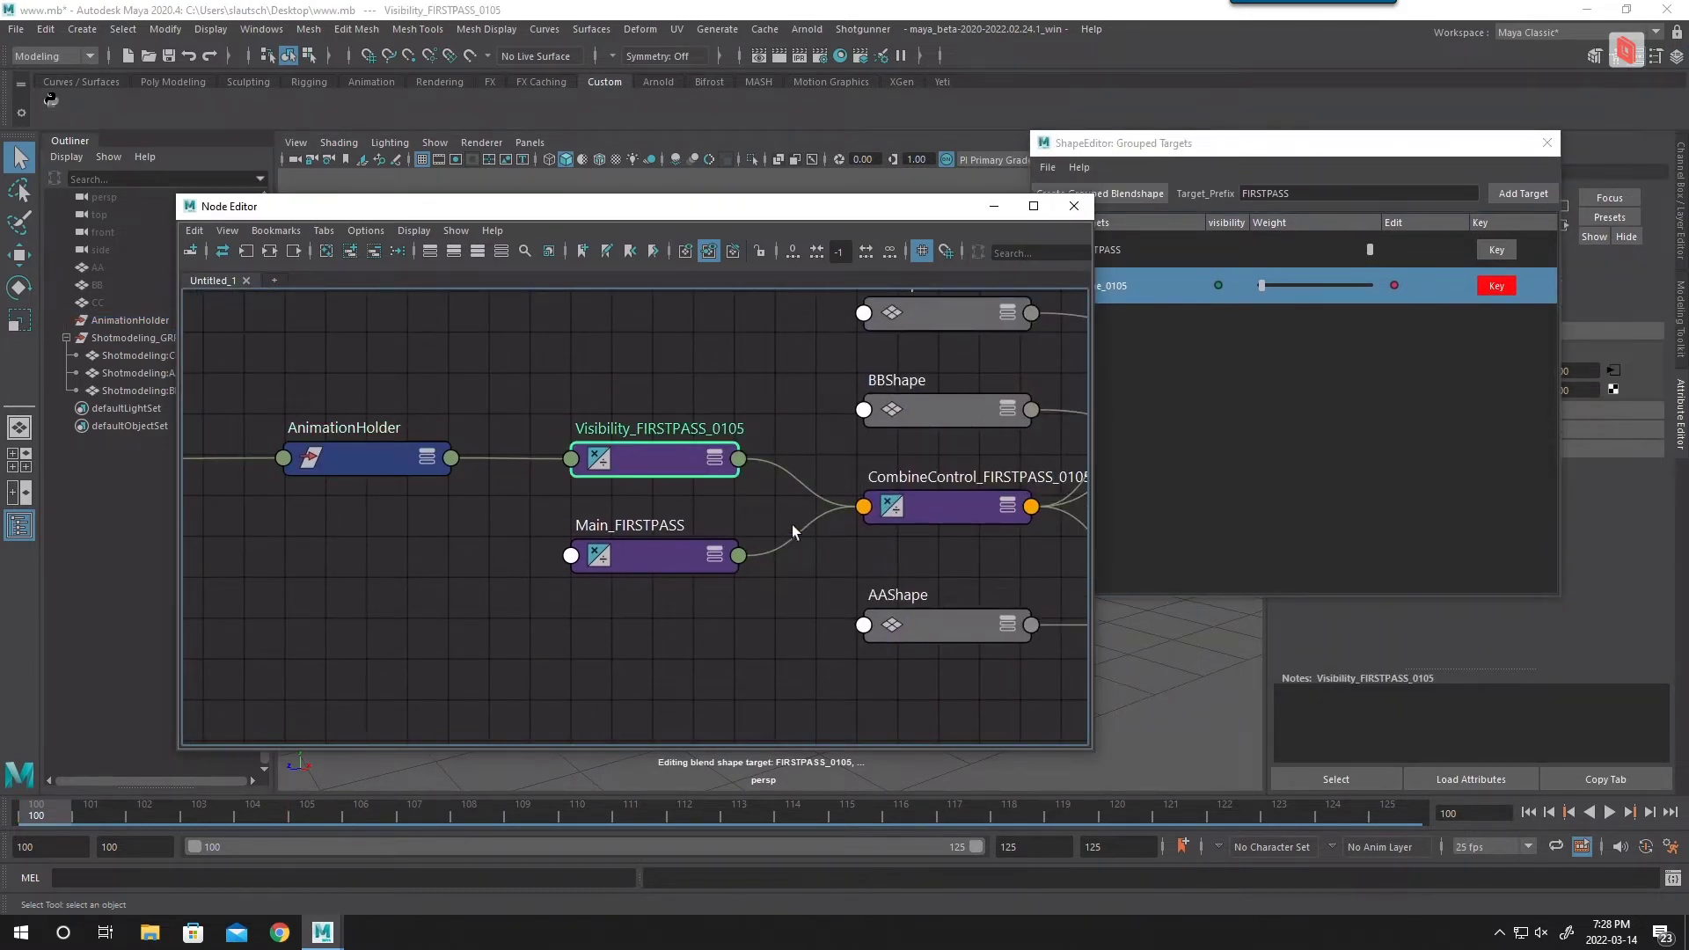
pyautogui.keyDown('alt'); pyautogui.moveTo(869, 506); pyautogui.dragTo(631, 604, button='middle'); pyautogui.keyUp('alt')
pyautogui.scroll(-2, 774, 437)
pyautogui.keyDown('alt'); pyautogui.moveTo(774, 437); pyautogui.dragTo(548, 374, button='middle'); pyautogui.keyUp('alt')
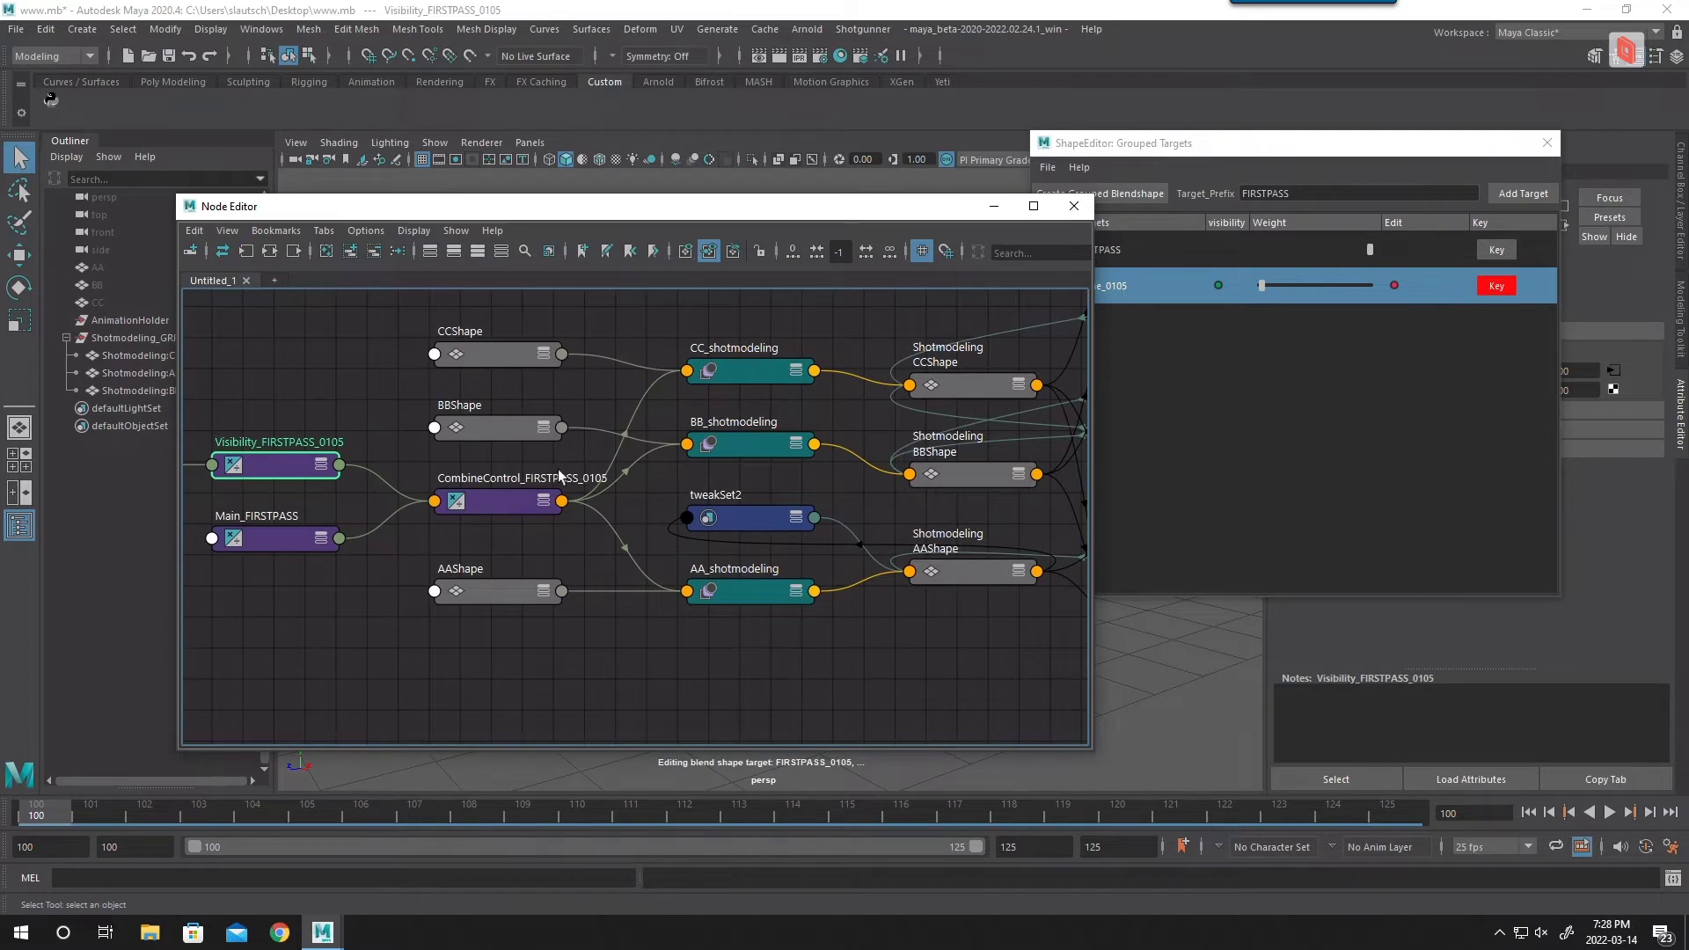
pyautogui.moveTo(486, 591); pyautogui.dragTo(503, 667)
pyautogui.moveTo(505, 356); pyautogui.dragTo(502, 300)
pyautogui.moveTo(502, 428); pyautogui.dragTo(493, 375)
pyautogui.click(750, 371)
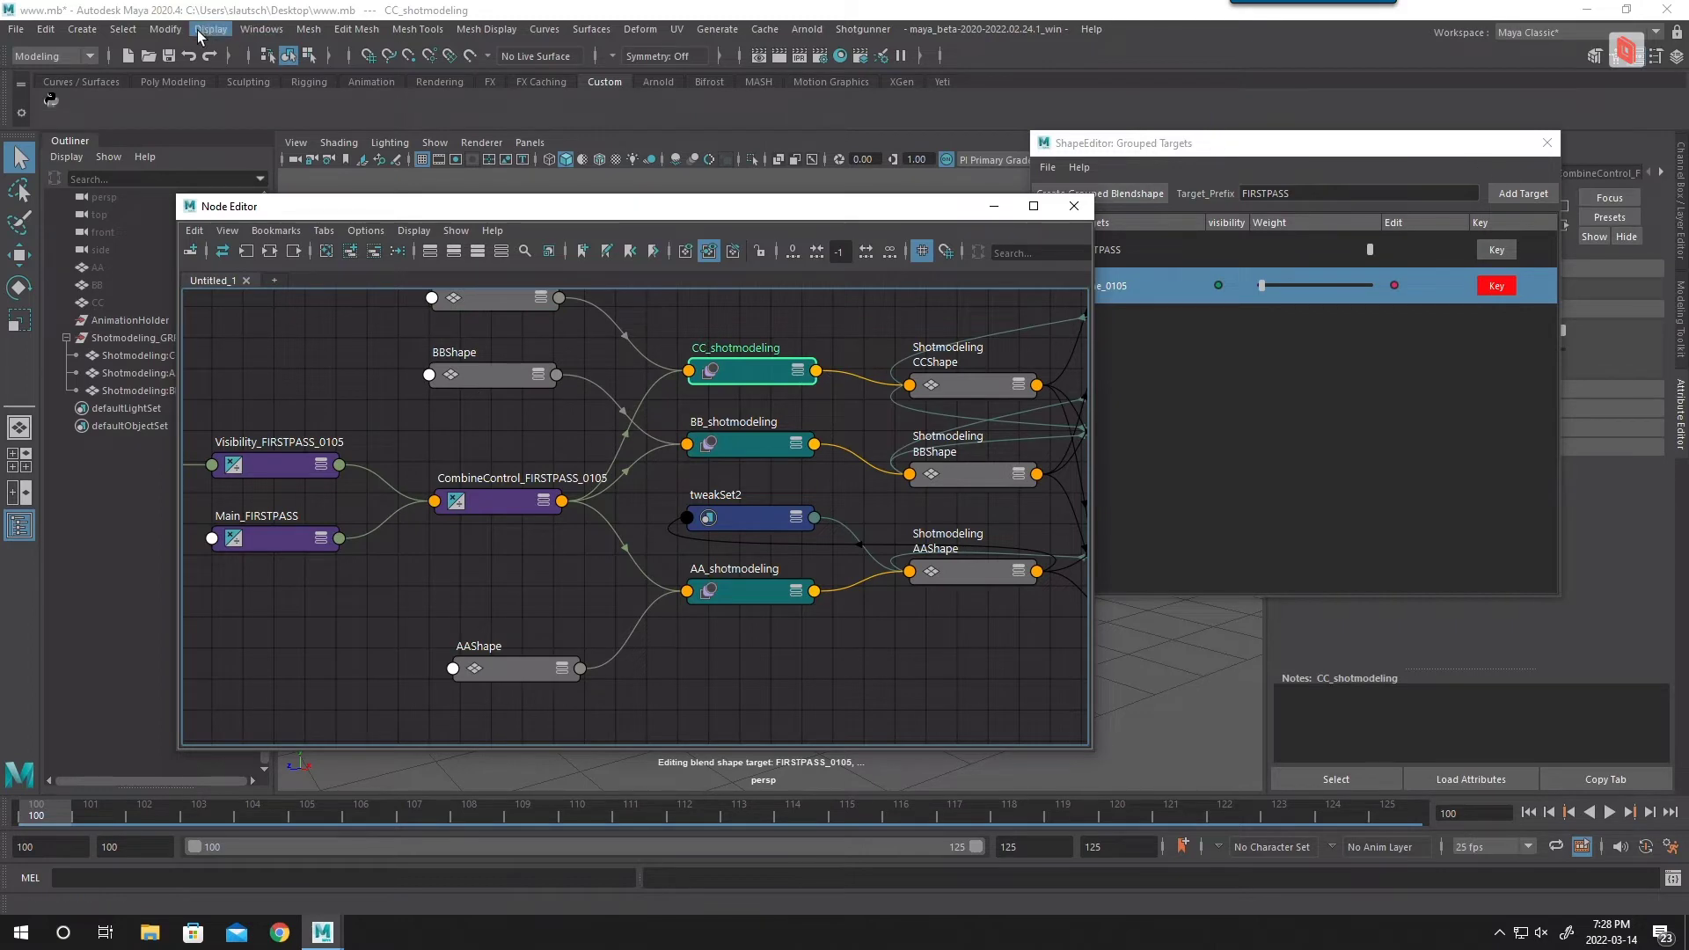
# Step: Open the Shape Editor to inspect the CC, AA and BB shotmodeling blendshapes, and uncover the grouped targets window
pyautogui.click(261, 29)
pyautogui.moveTo(290, 138)
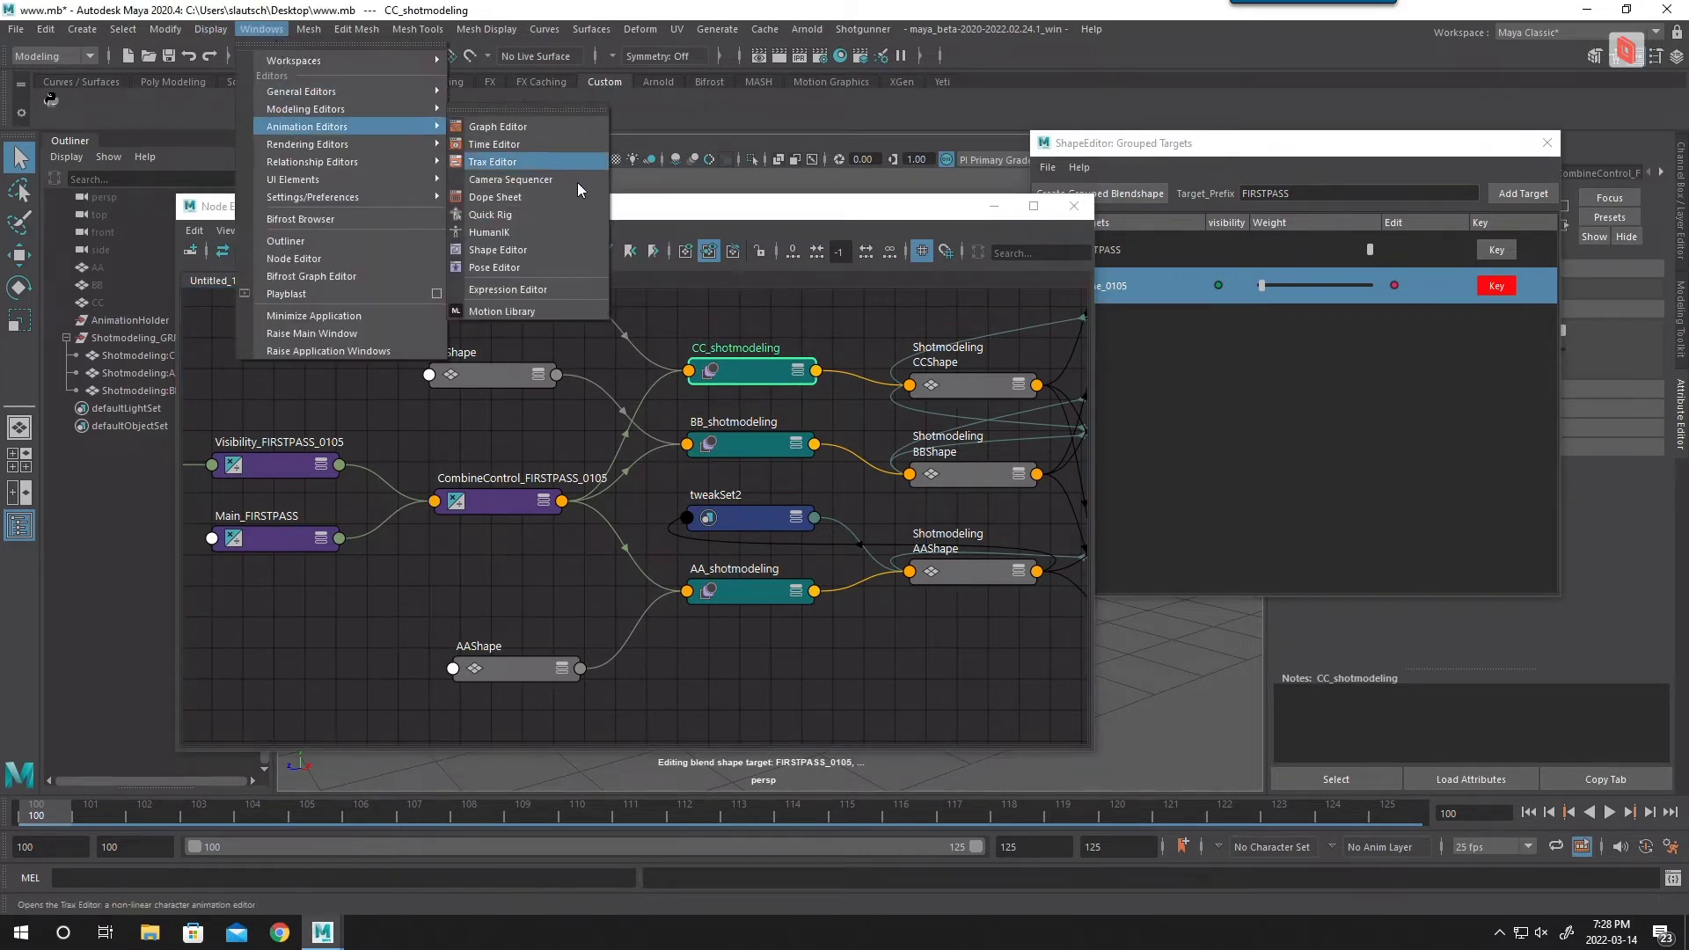
pyautogui.click(509, 263)
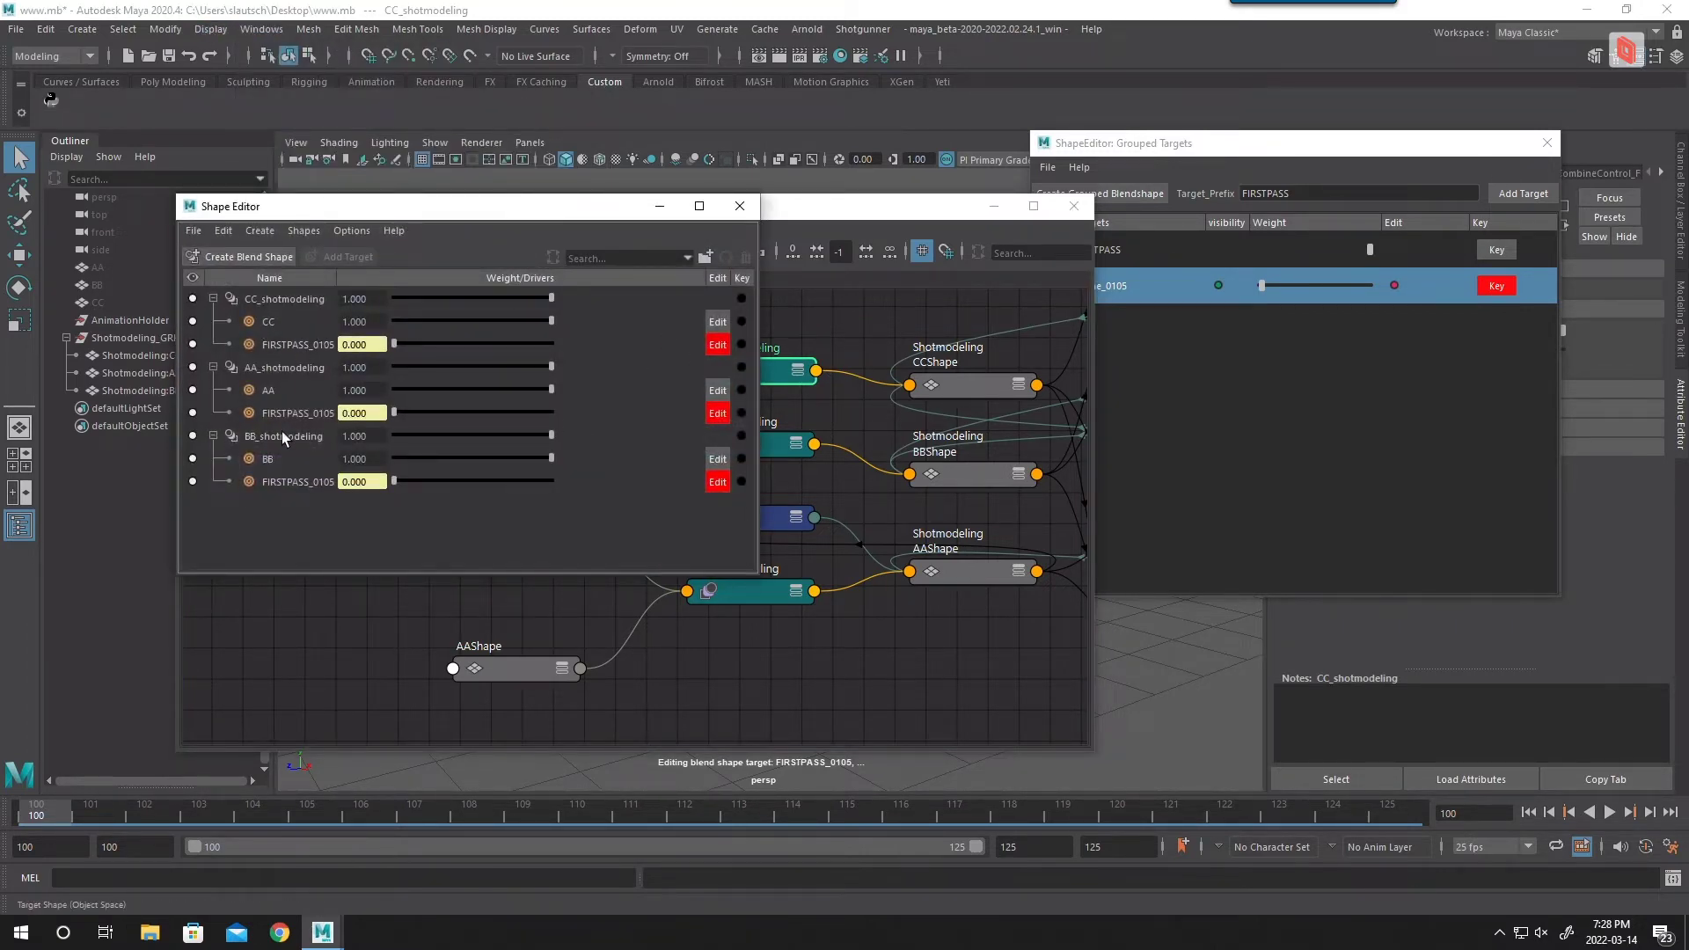
pyautogui.moveTo(351, 205); pyautogui.dragTo(743, 192)
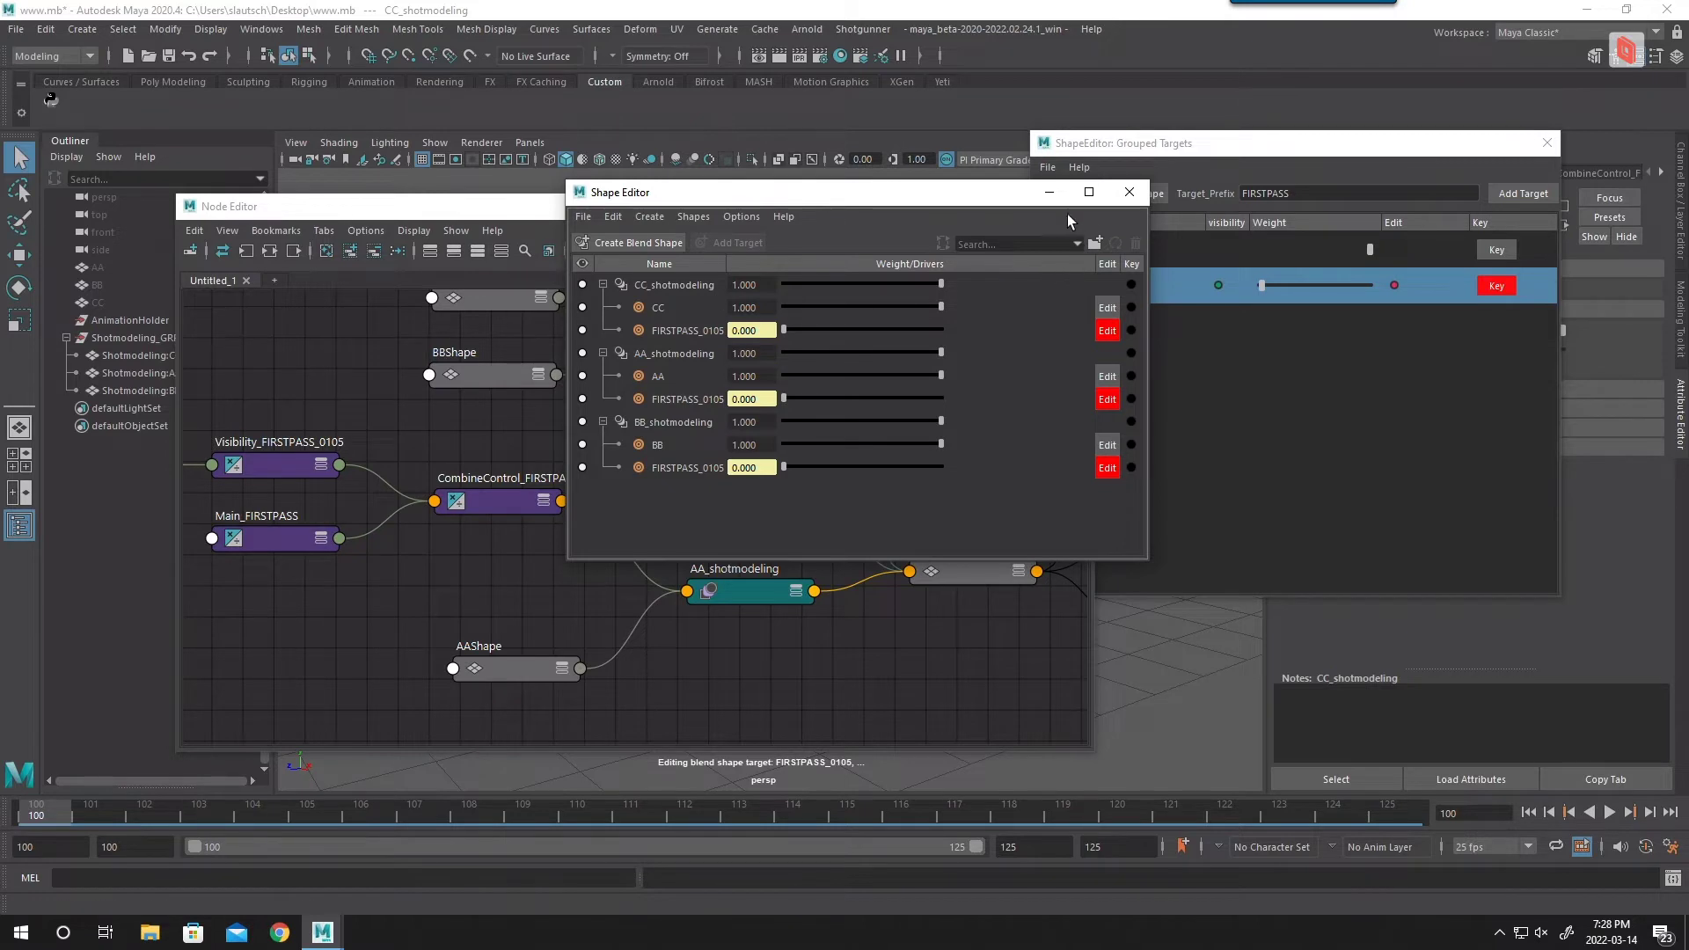
pyautogui.moveTo(968, 193); pyautogui.dragTo(621, 320)
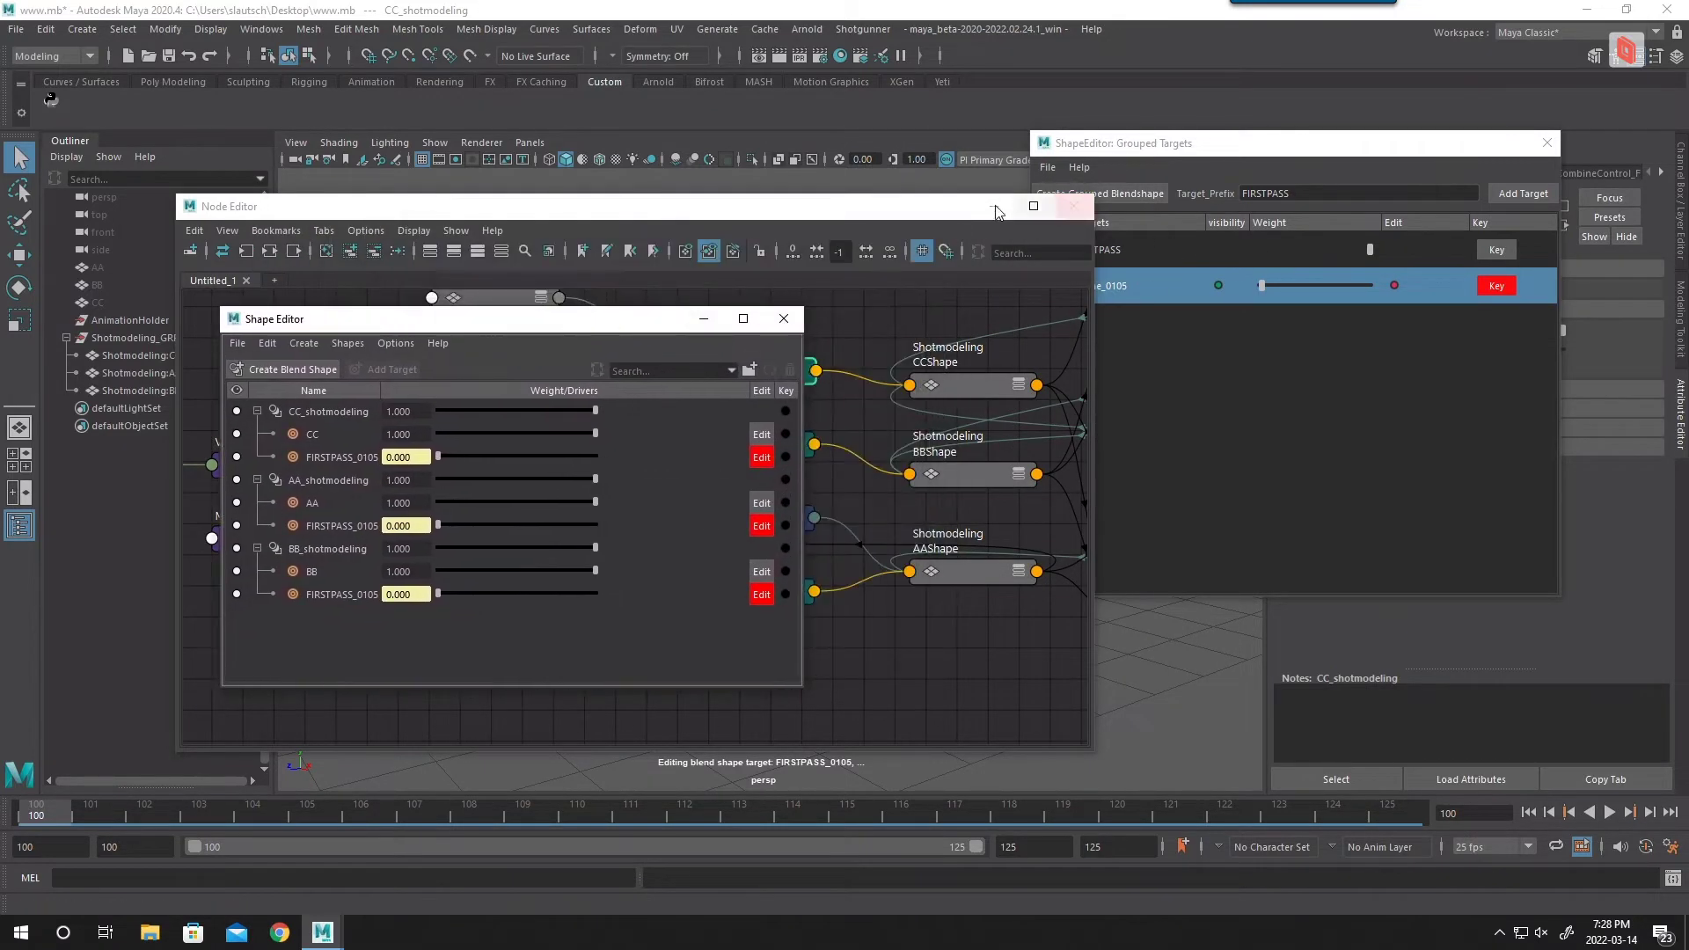
pyautogui.moveTo(976, 206); pyautogui.dragTo(871, 85)
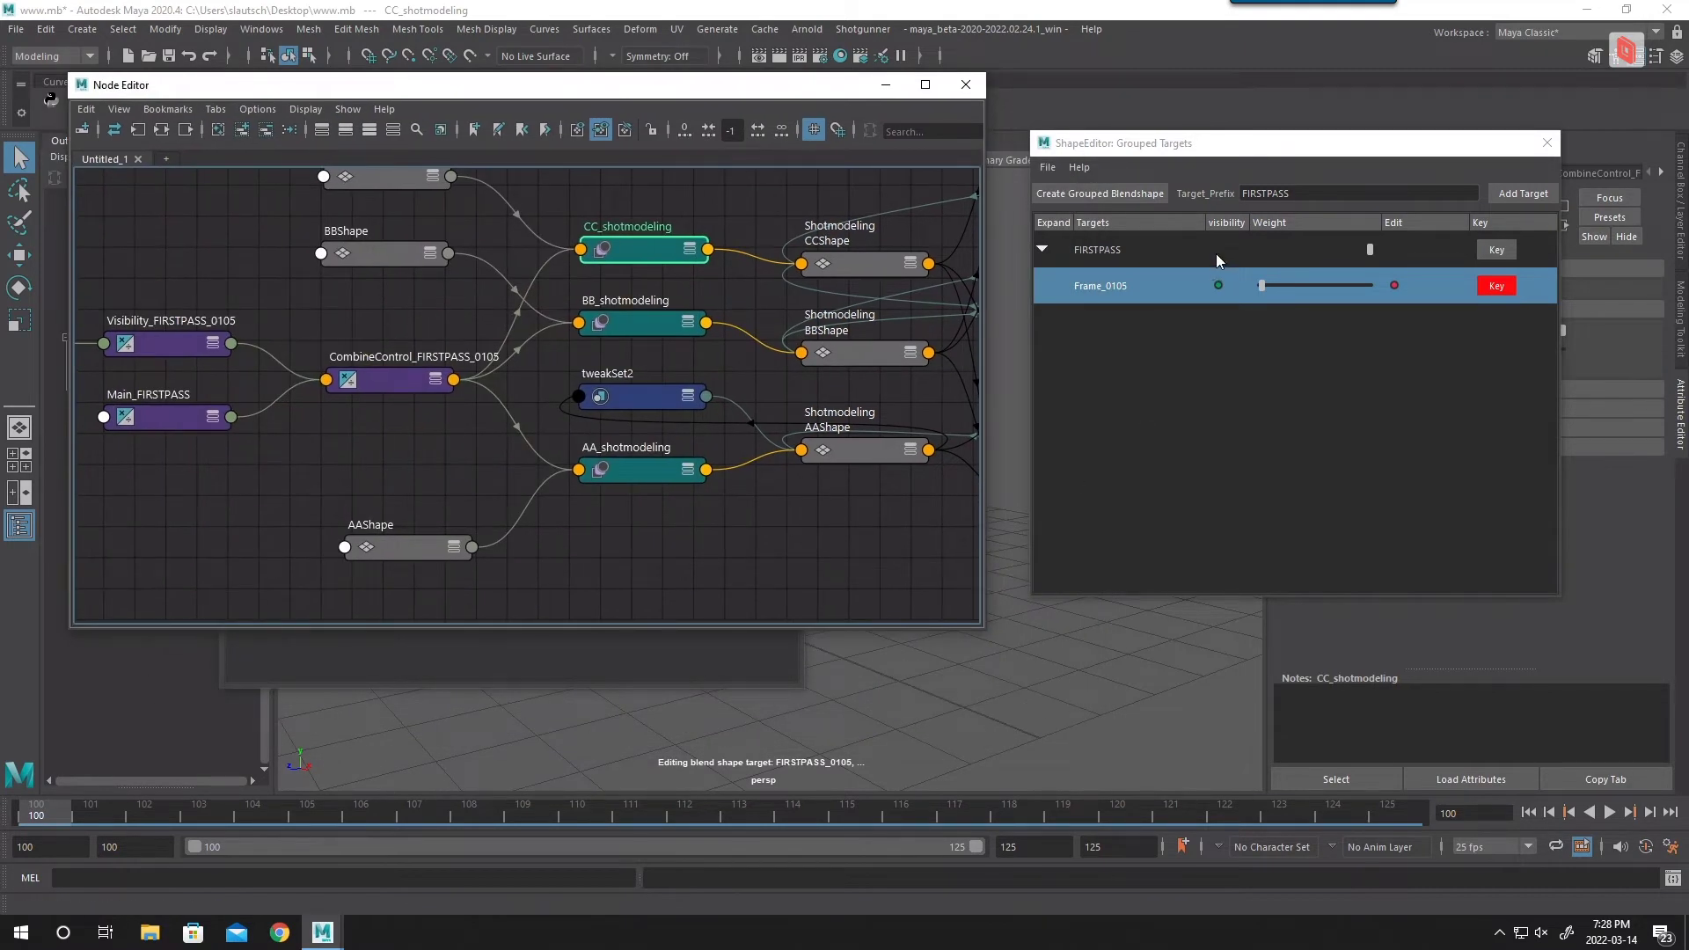
# Step: Add a new FIRSTPASS target at frame 110 and examine the extended node network
pyautogui.moveTo(205, 811); pyautogui.dragTo(315, 816)
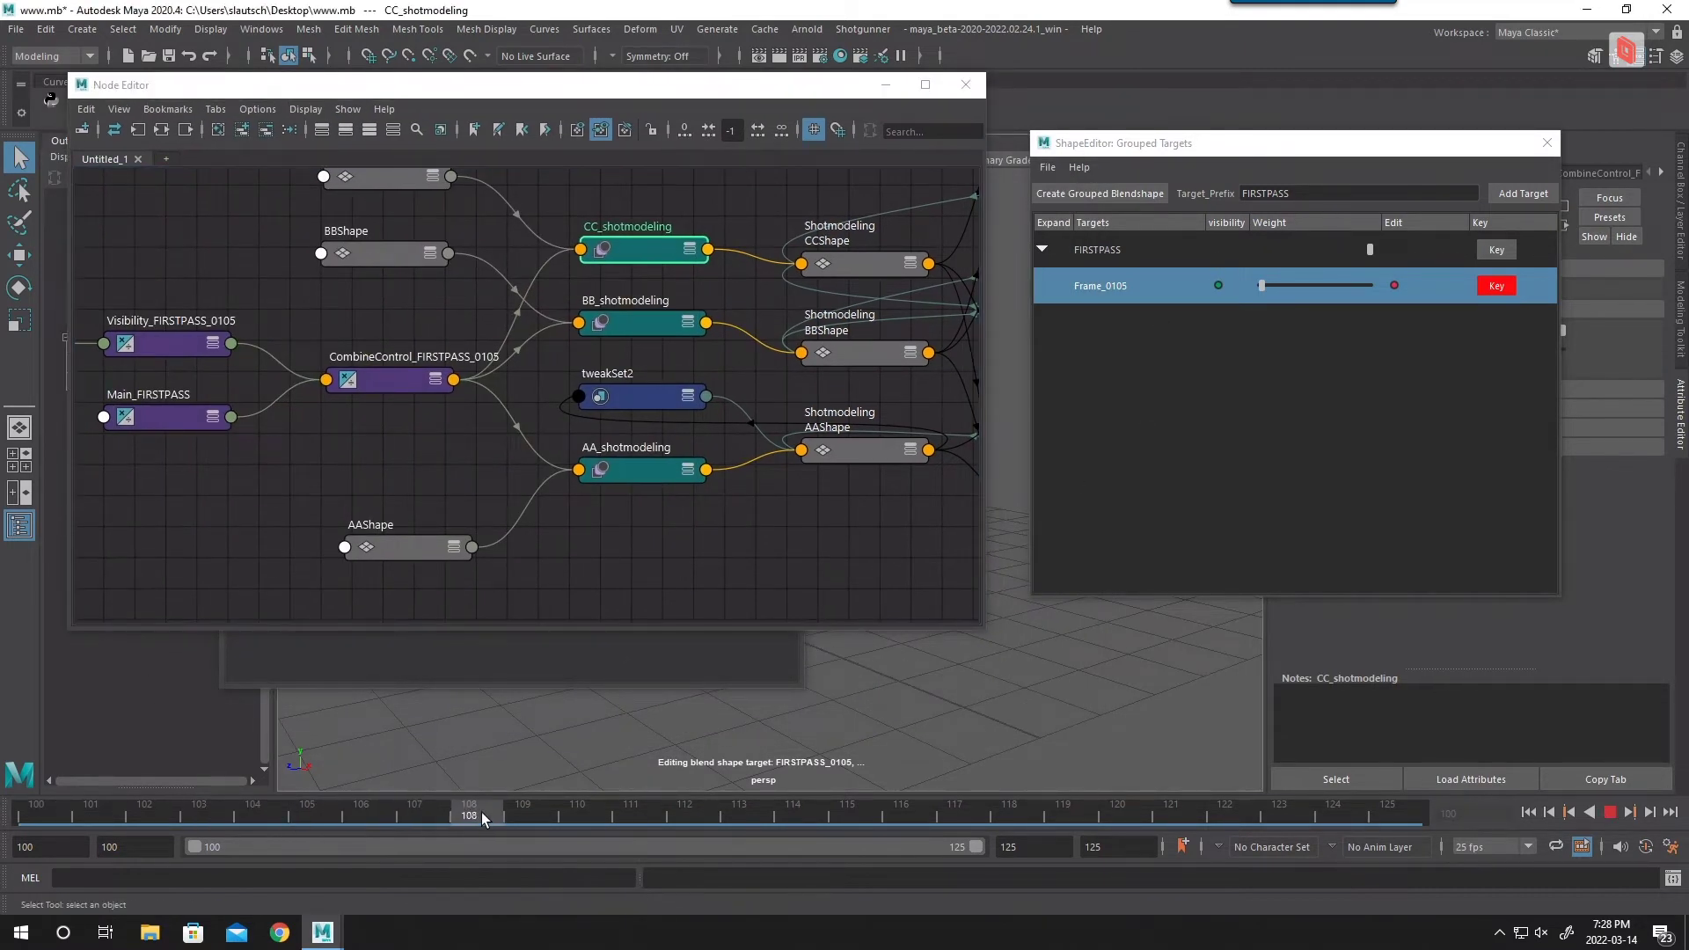
pyautogui.moveTo(563, 818); pyautogui.dragTo(577, 818)
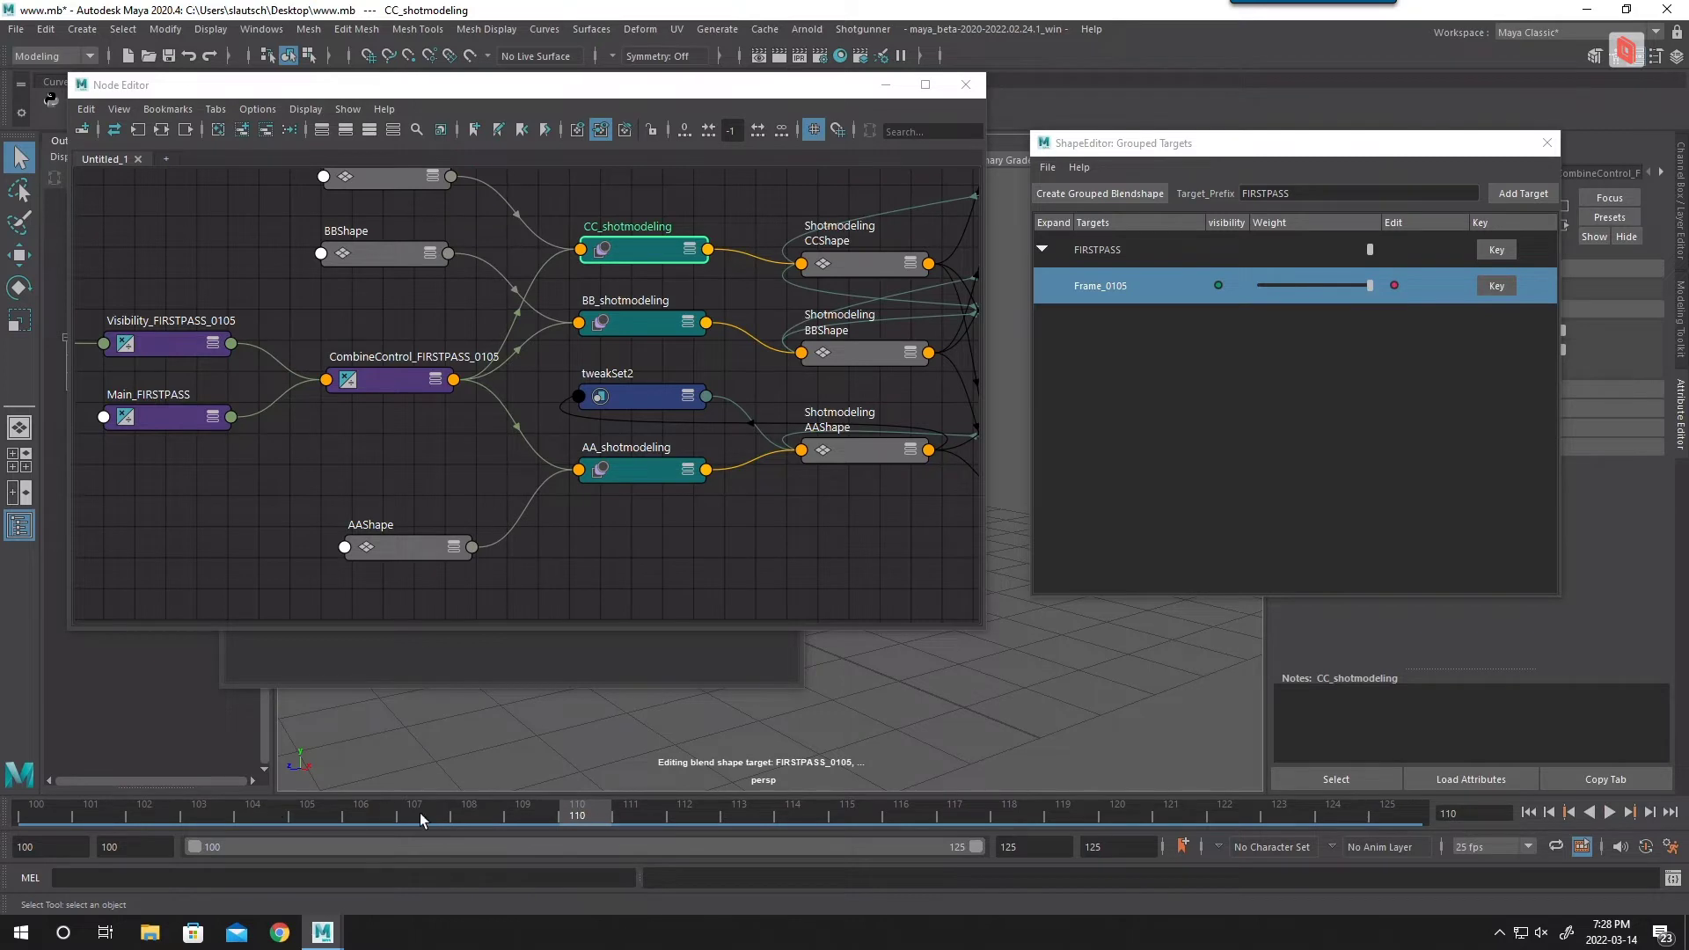
pyautogui.click(1531, 199)
pyautogui.scroll(-3, 614, 463)
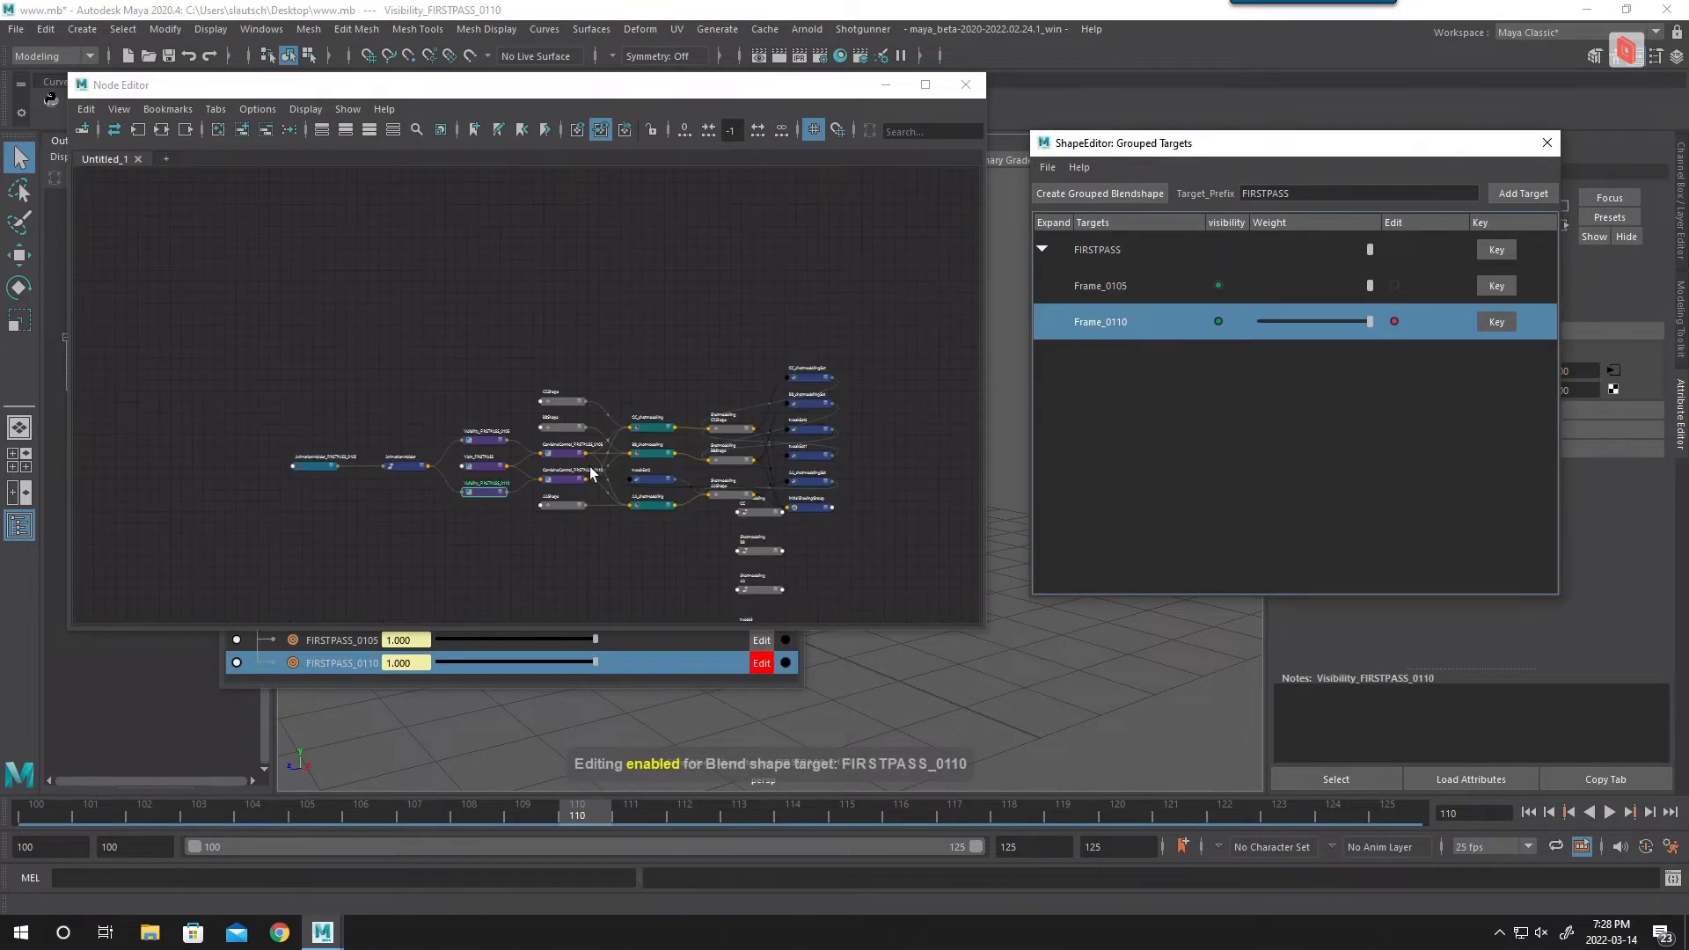
pyautogui.scroll(5, 614, 462)
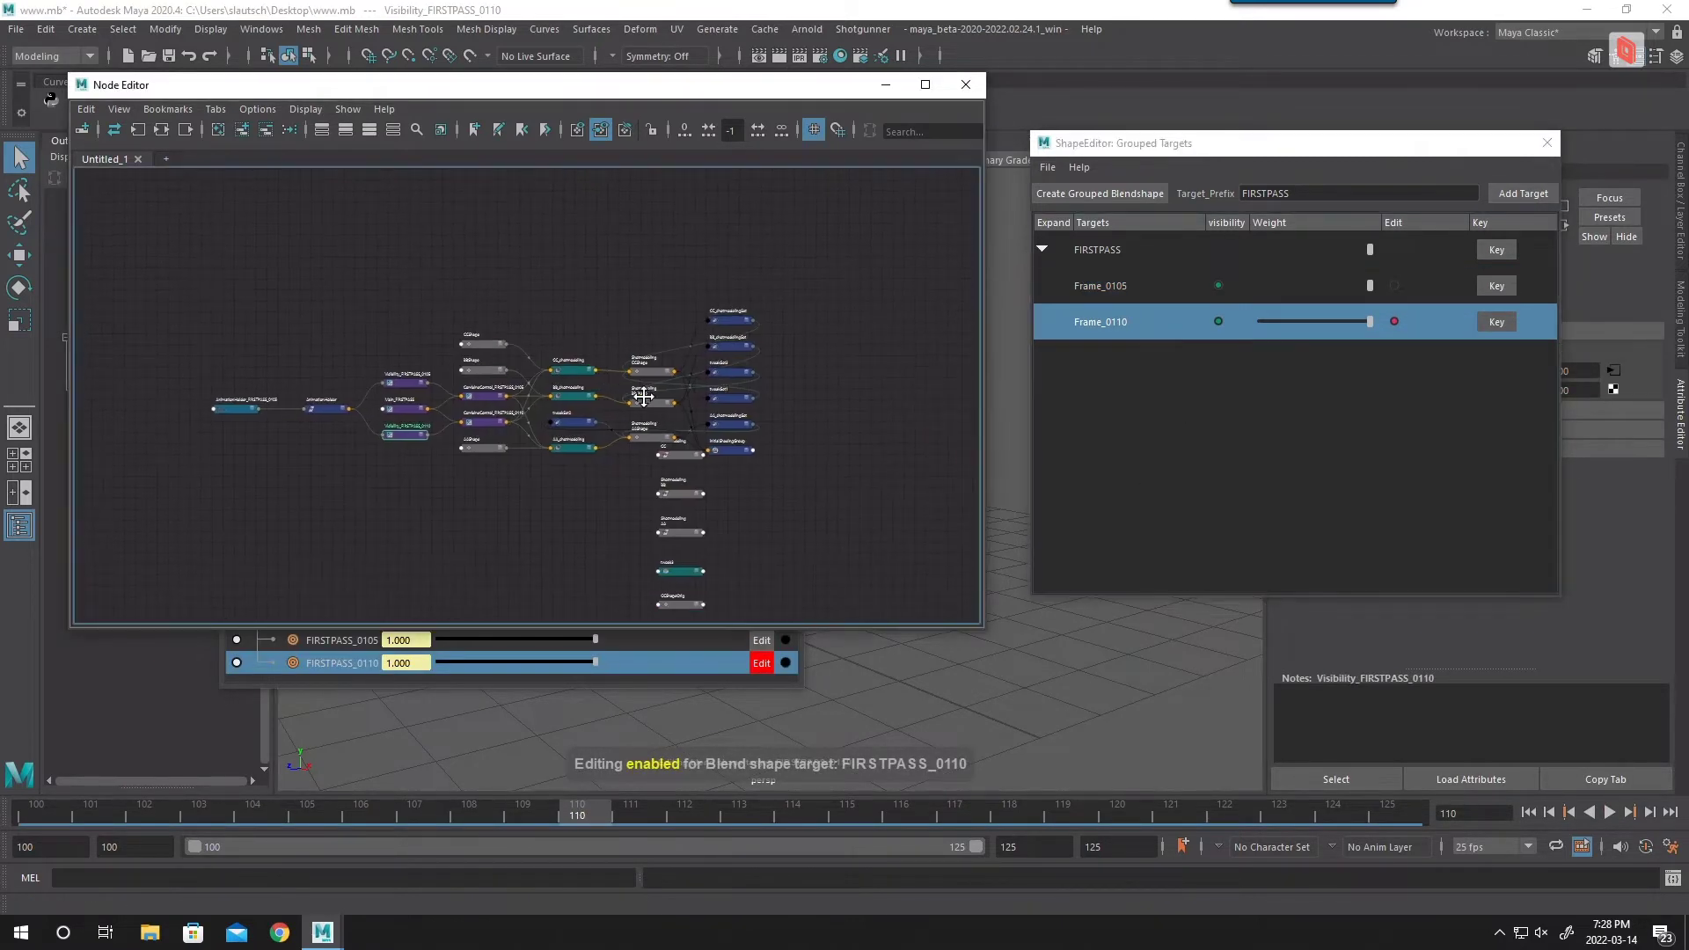
# Step: Bring the Shape Editor forward and alternate editing between the Frame_0105 and Frame_0110 targets to compare their grouped edit states
pyautogui.click(642, 670)
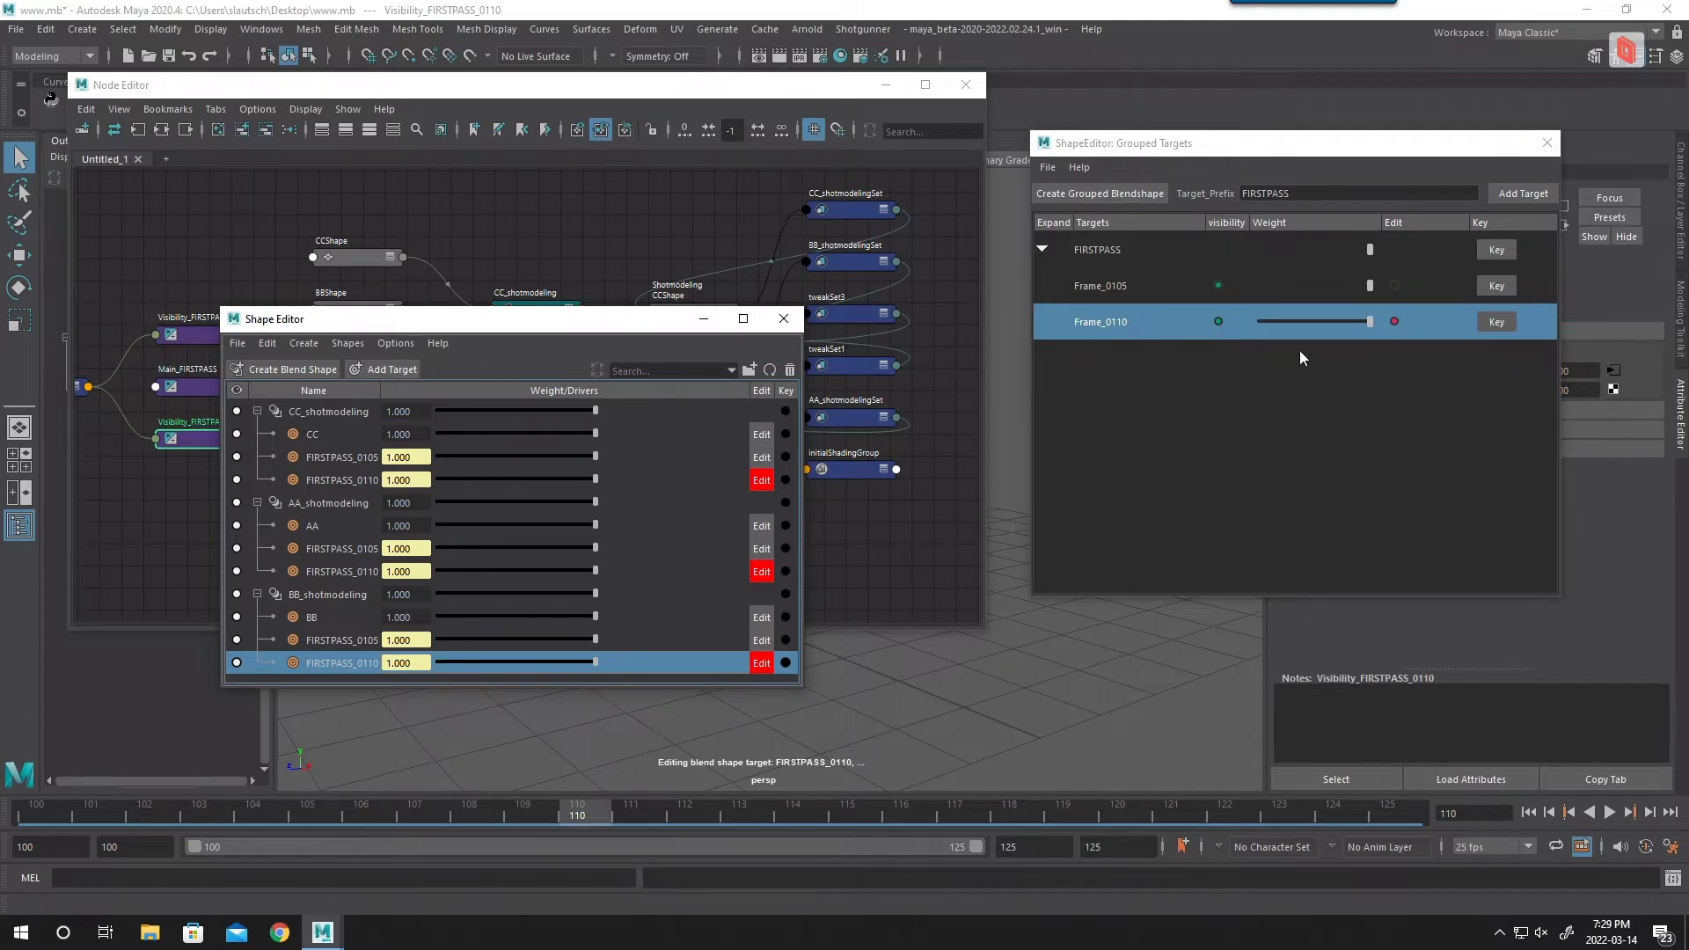
pyautogui.click(1149, 287)
pyautogui.click(1107, 325)
pyautogui.click(1111, 296)
pyautogui.click(1119, 332)
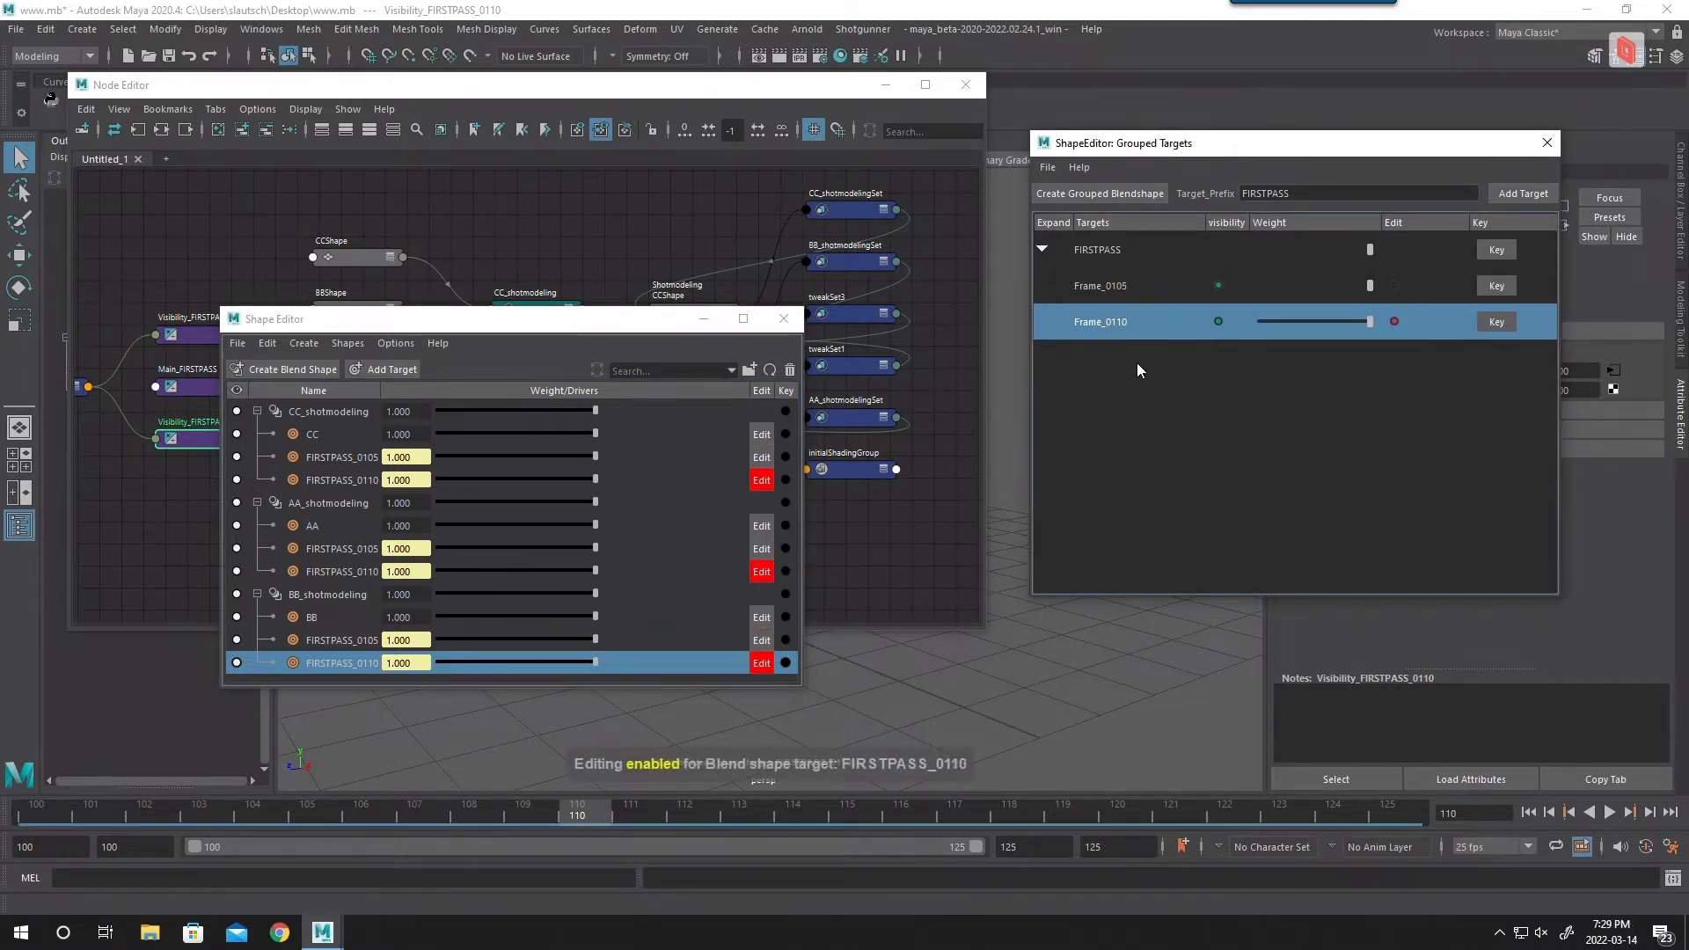
# Step: Key the Frame_0110 target with value 1 at frame 110 and value 0 at frame 105
pyautogui.rightClick(1490, 324)
pyautogui.click(1522, 350)
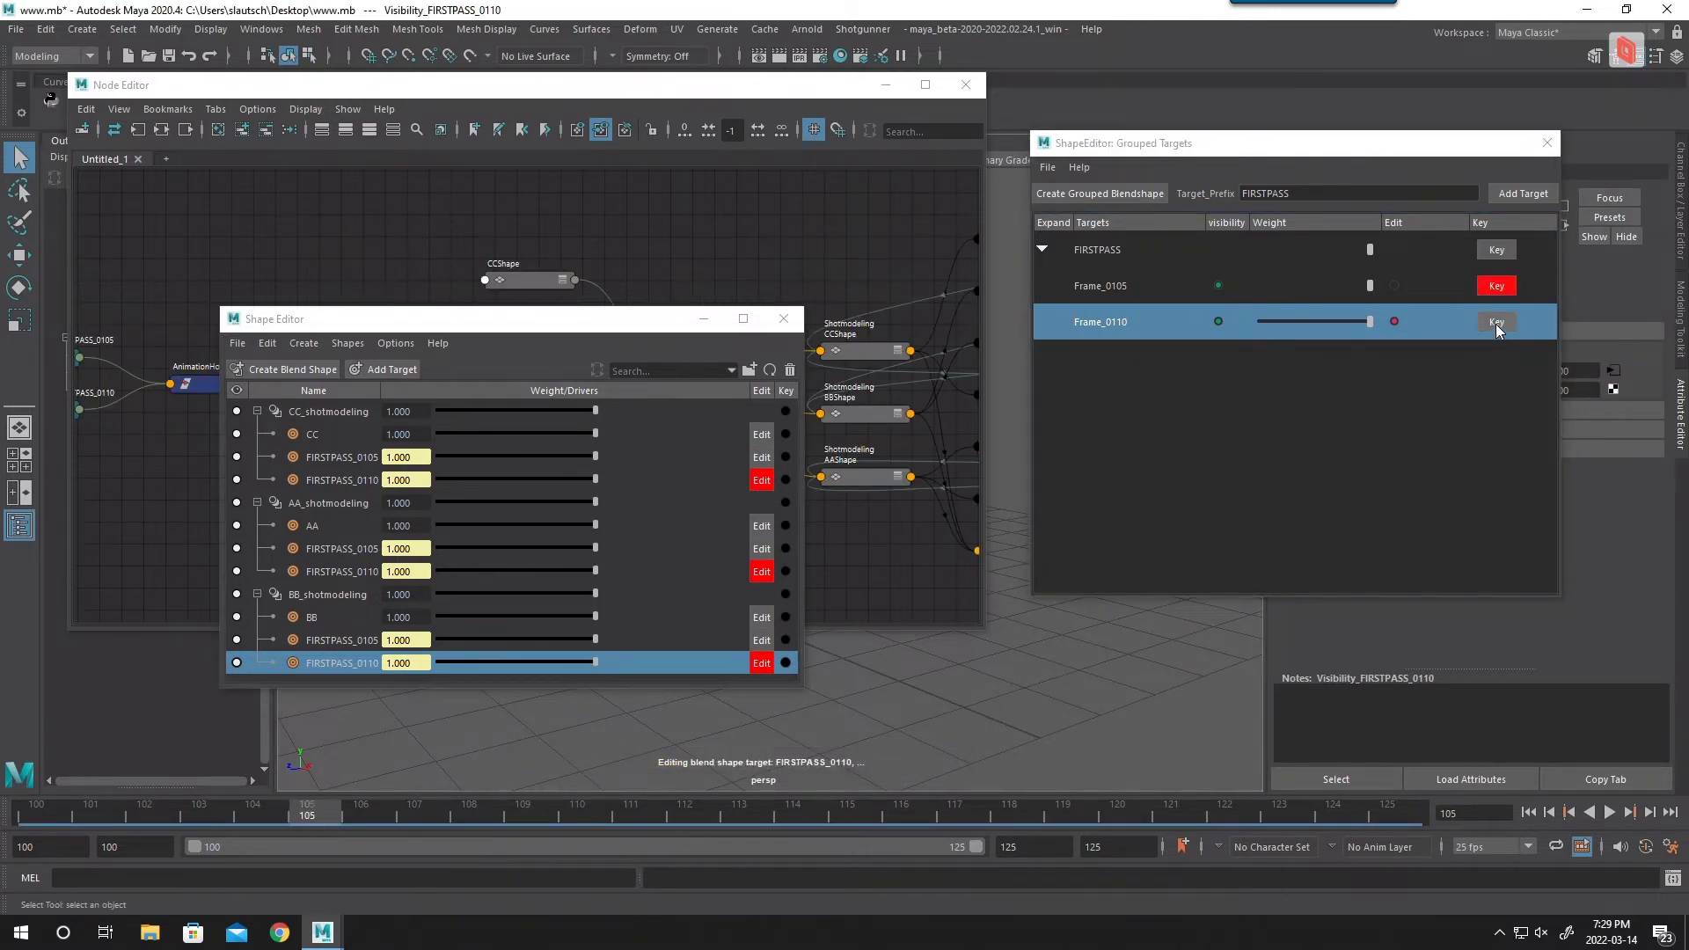
pyautogui.rightClick(1497, 323)
pyautogui.click(1508, 332)
# Step: Jump to the Frame_0110 target's next key and try to delete it
pyautogui.rightClick(1507, 328)
pyautogui.click(1579, 369)
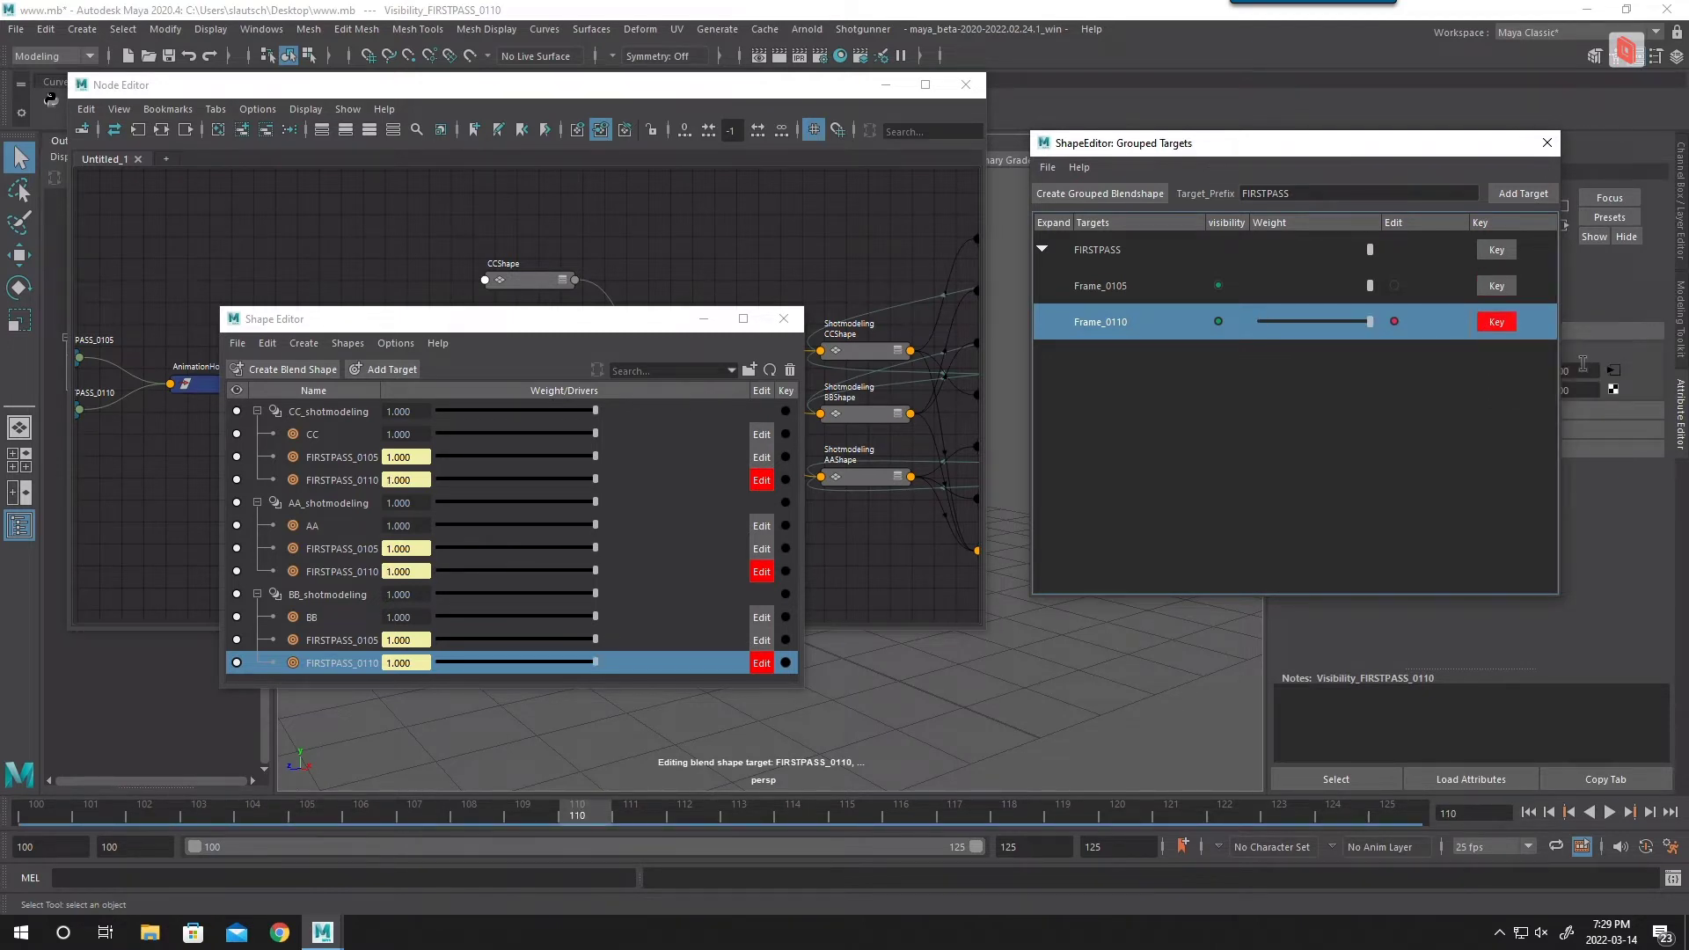
pyautogui.rightClick(1501, 322)
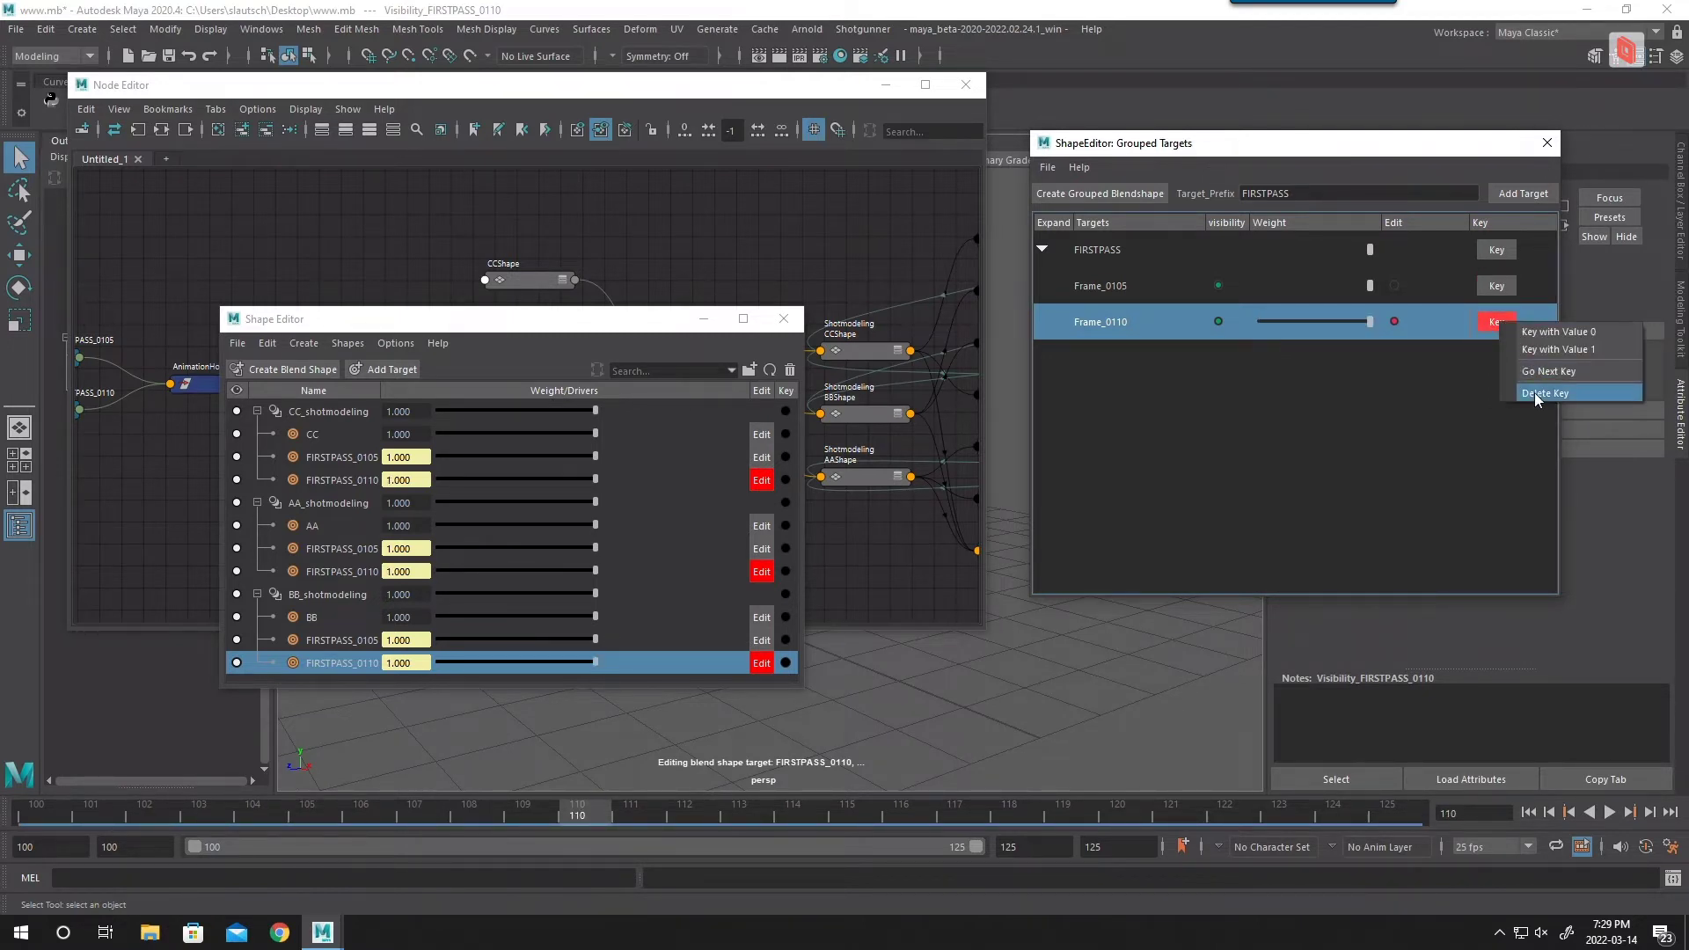
pyautogui.click(1536, 392)
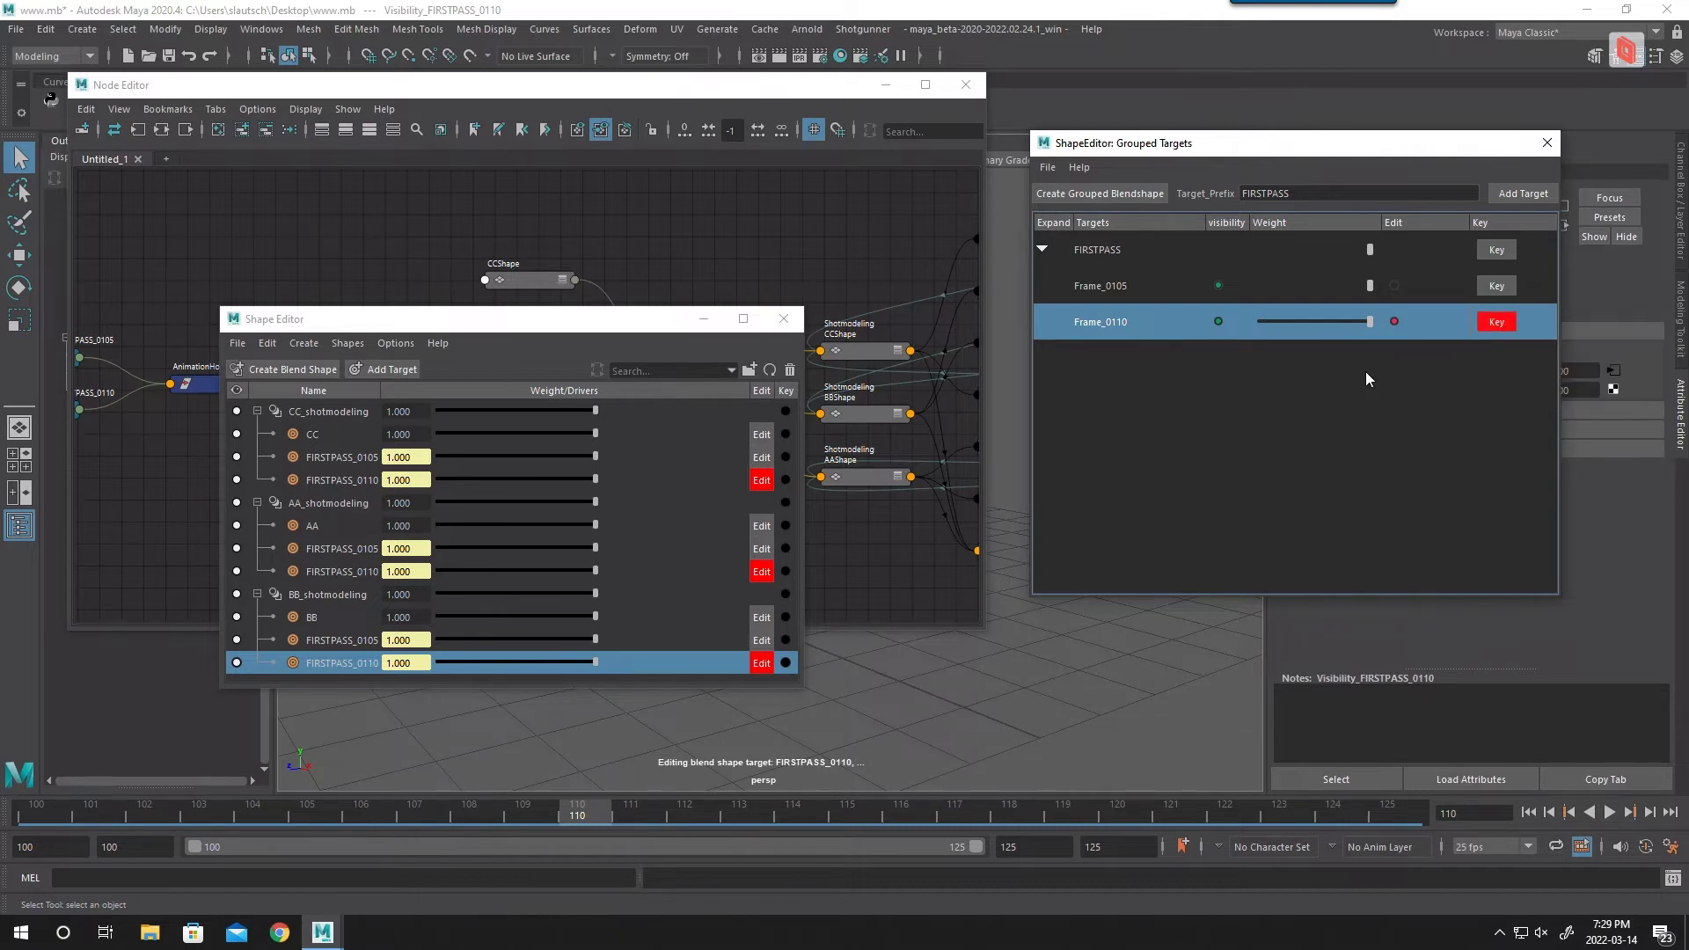
# Step: Scrub between frames 104 and 110 with Frame_0105 selected and compare both targets' weights in the Shape Editor
pyautogui.moveTo(526, 812)
pyautogui.mouseDown()
pyautogui.moveTo(457, 815)
pyautogui.moveTo(527, 814)
pyautogui.mouseUp()
pyautogui.click(594, 815)
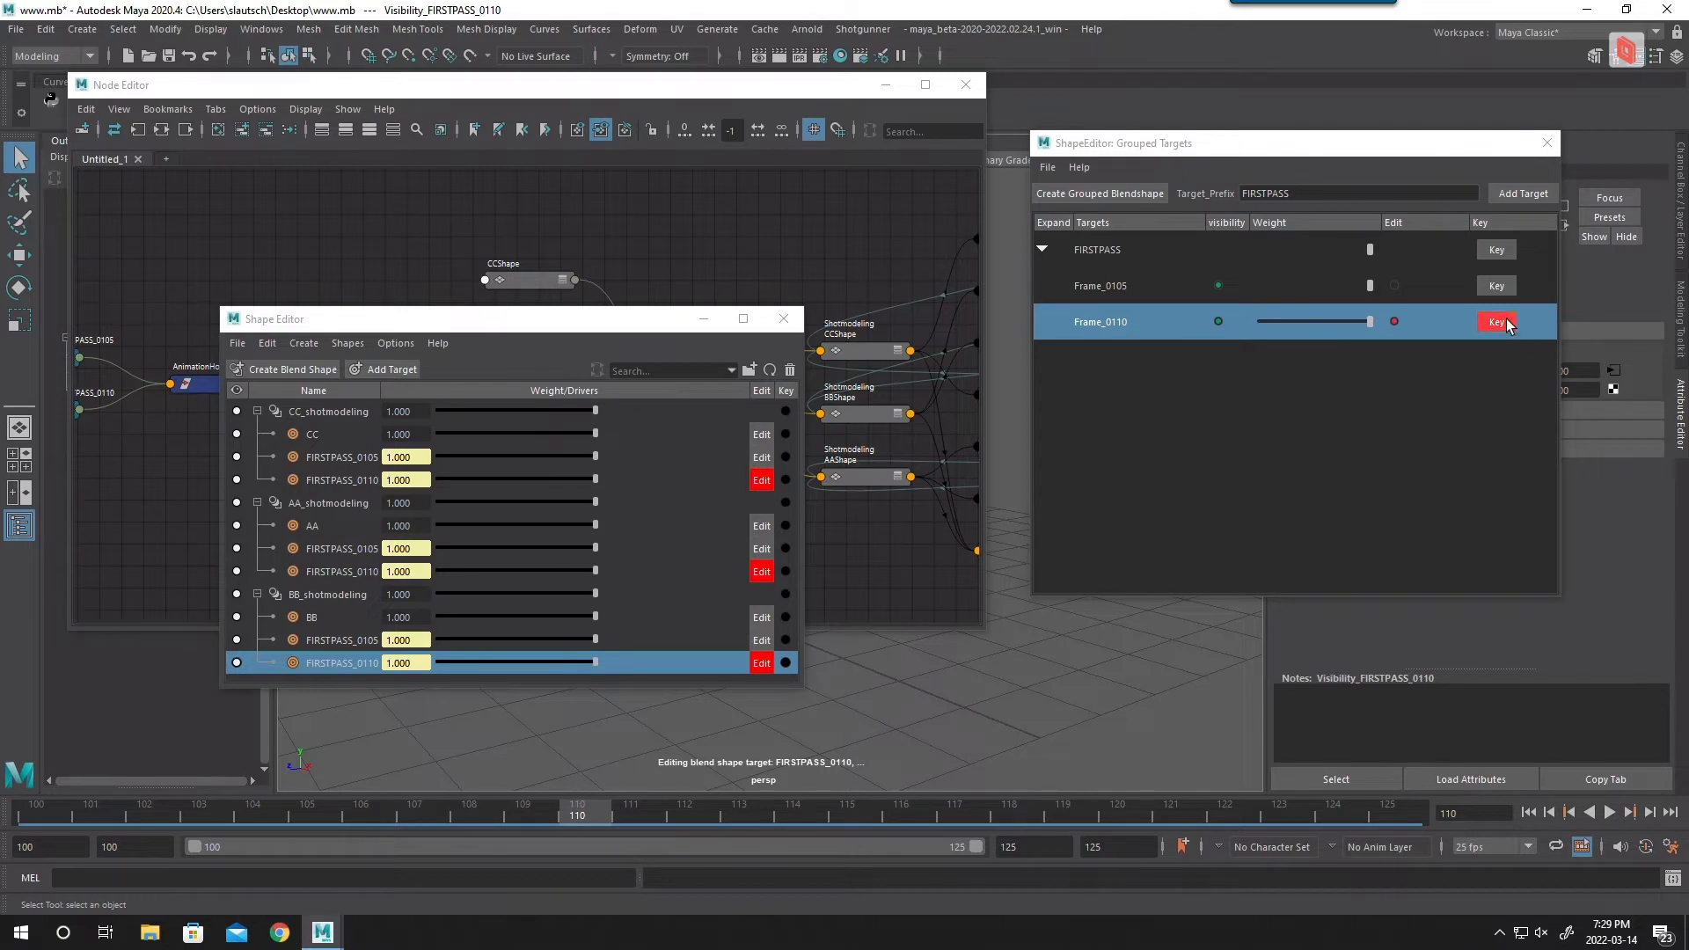
pyautogui.click(250, 818)
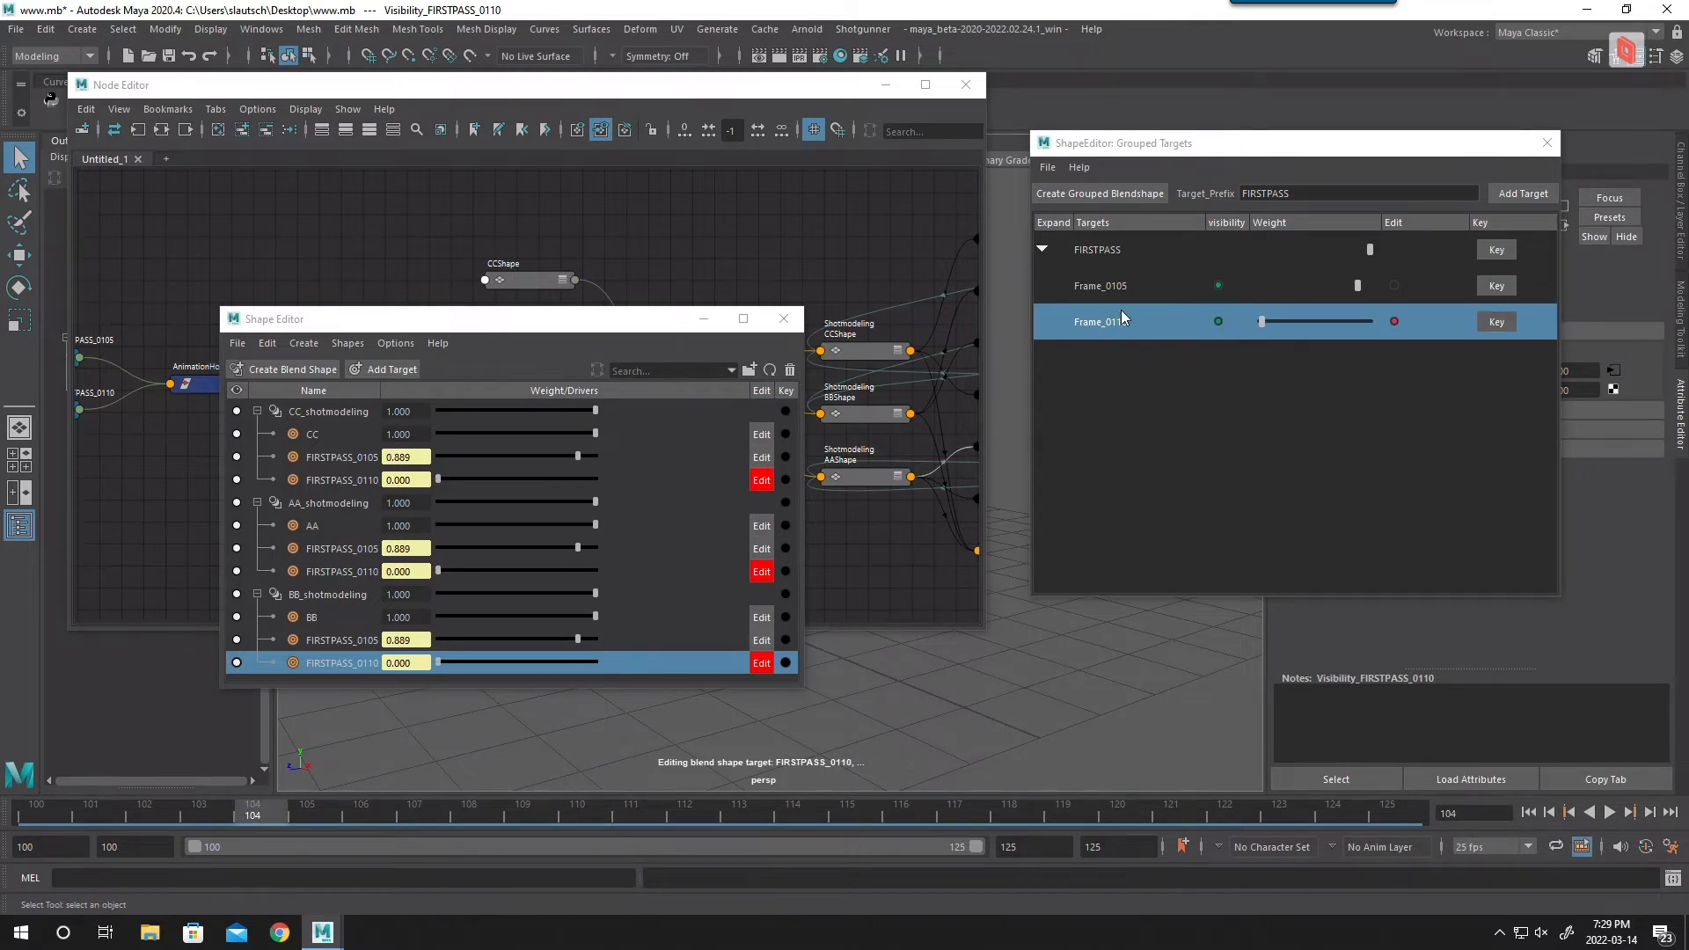
pyautogui.click(1101, 286)
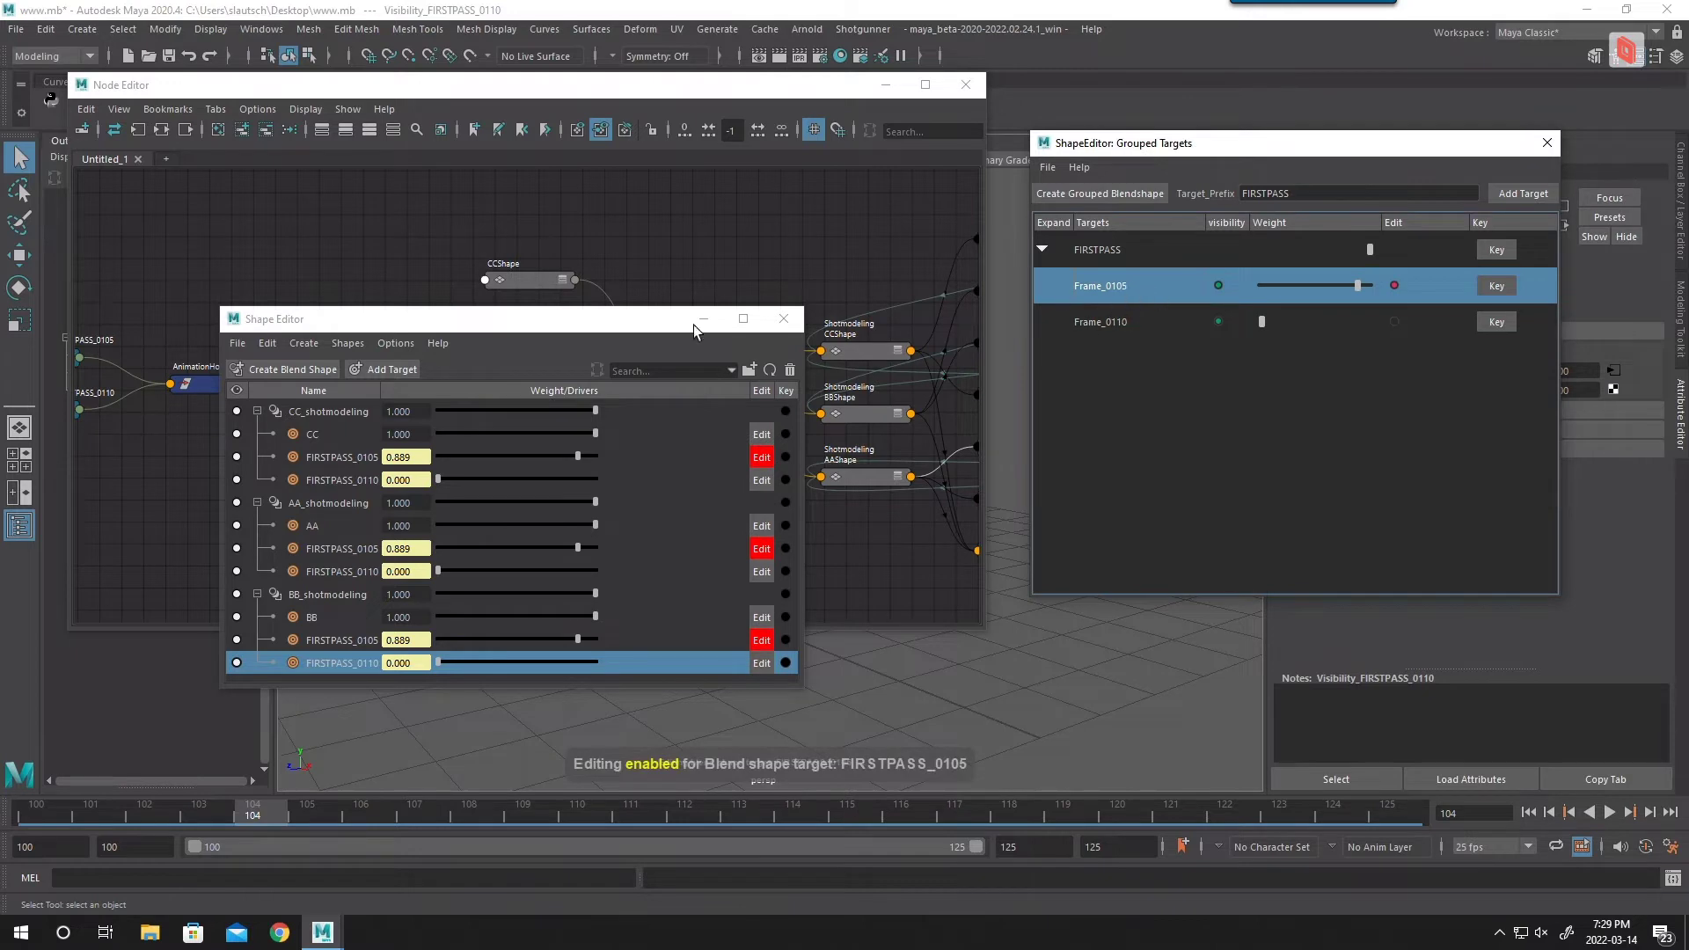
pyautogui.moveTo(616, 319); pyautogui.dragTo(528, 274)
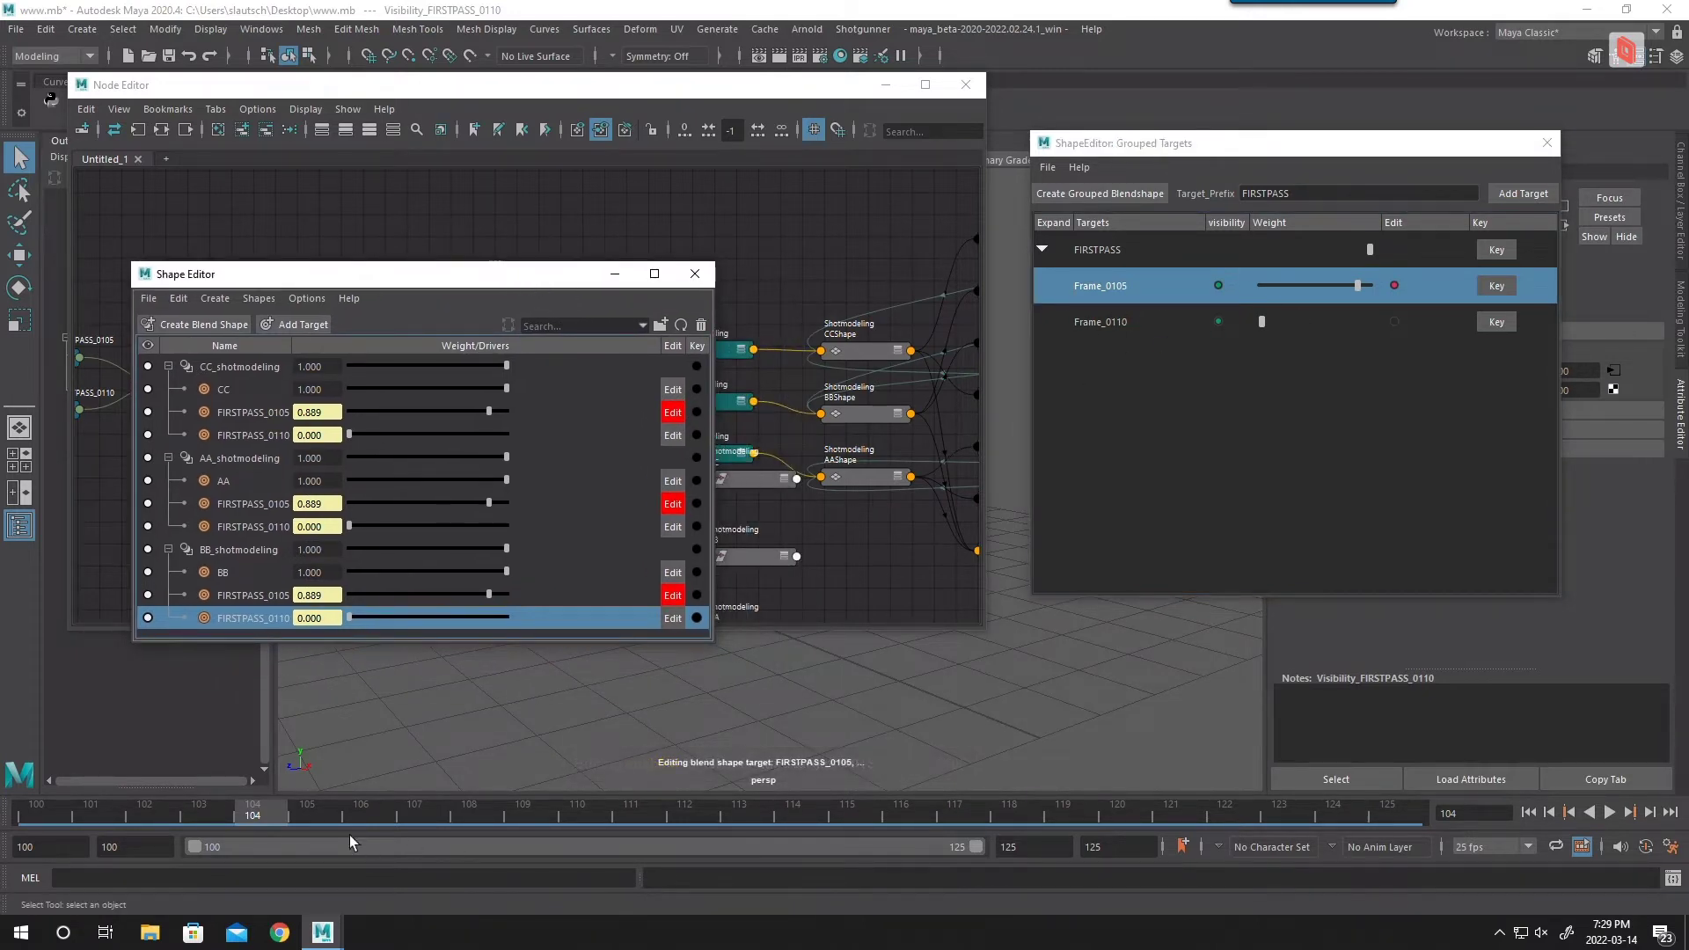
pyautogui.moveTo(409, 822); pyautogui.dragTo(577, 823)
# Step: Select the Frame_0110 target for editing, uncover the viewport and examine the three cubes at frame 110
pyautogui.moveTo(844, 84); pyautogui.dragTo(487, 60)
pyautogui.click(1112, 322)
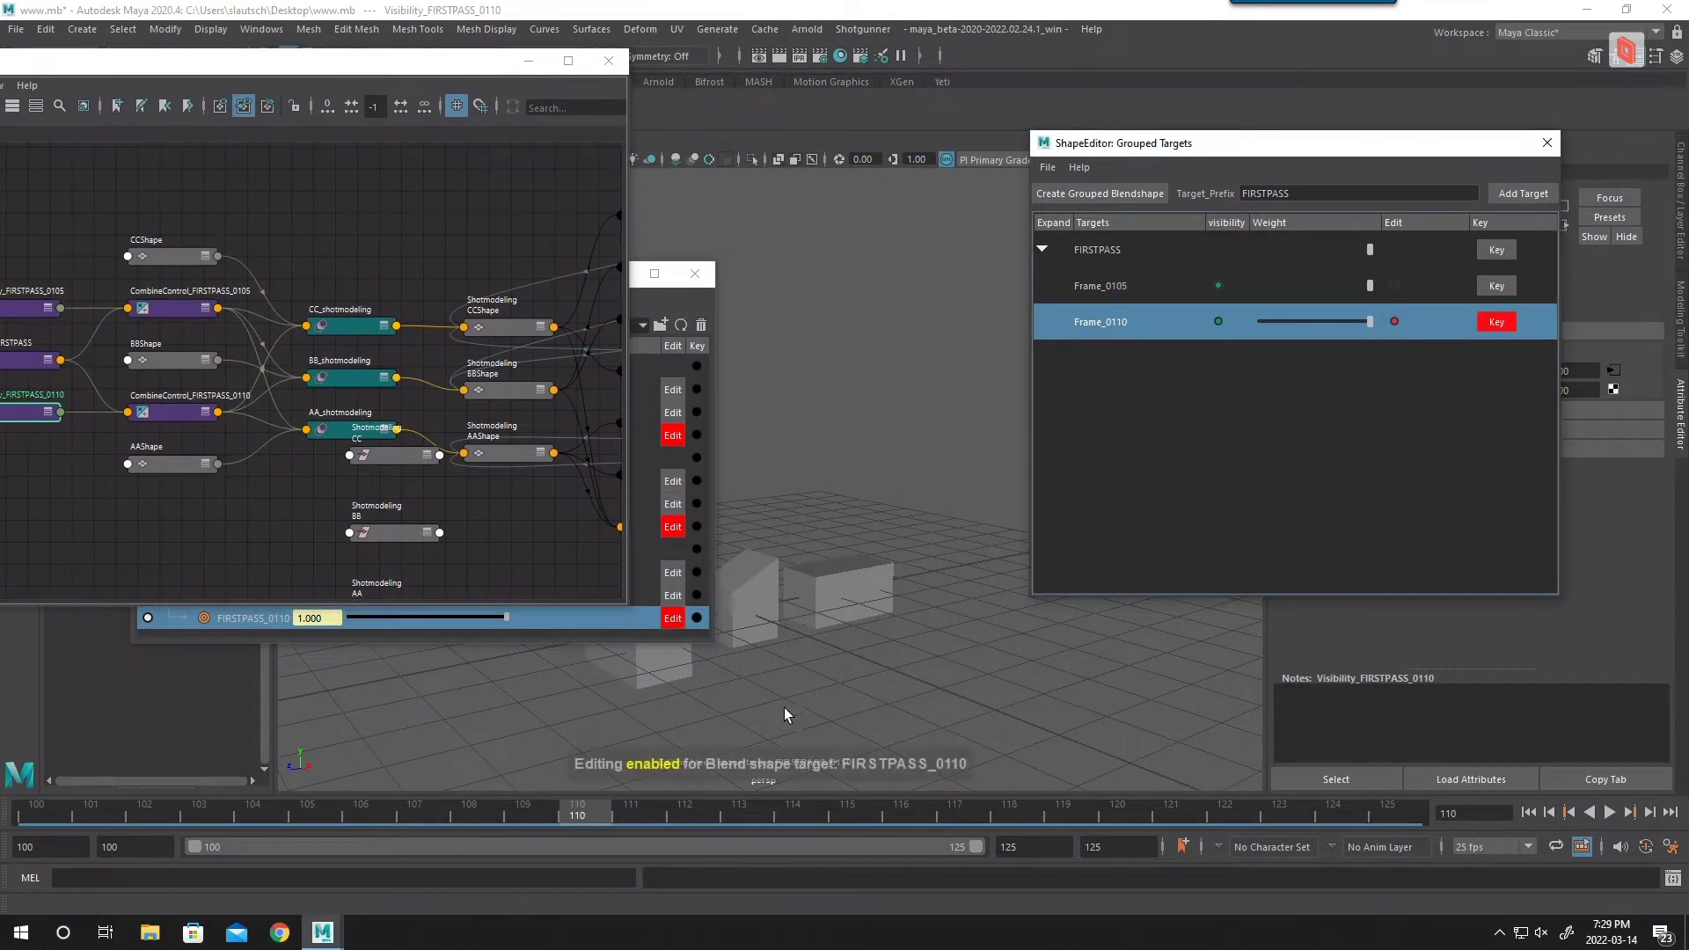
pyautogui.keyDown('alt'); pyautogui.moveTo(792, 672); pyautogui.dragTo(858, 615); pyautogui.keyUp('alt')
pyautogui.keyDown('alt'); pyautogui.moveTo(858, 615); pyautogui.dragTo(891, 661, button='middle'); pyautogui.keyUp('alt')
pyautogui.keyDown('alt'); pyautogui.moveTo(959, 607); pyautogui.dragTo(890, 603); pyautogui.keyUp('alt')
pyautogui.keyDown('alt'); pyautogui.moveTo(890, 603); pyautogui.dragTo(868, 636, button='right'); pyautogui.keyUp('alt')
pyautogui.keyDown('alt'); pyautogui.moveTo(867, 637); pyautogui.dragTo(860, 591, button='middle'); pyautogui.keyUp('alt')
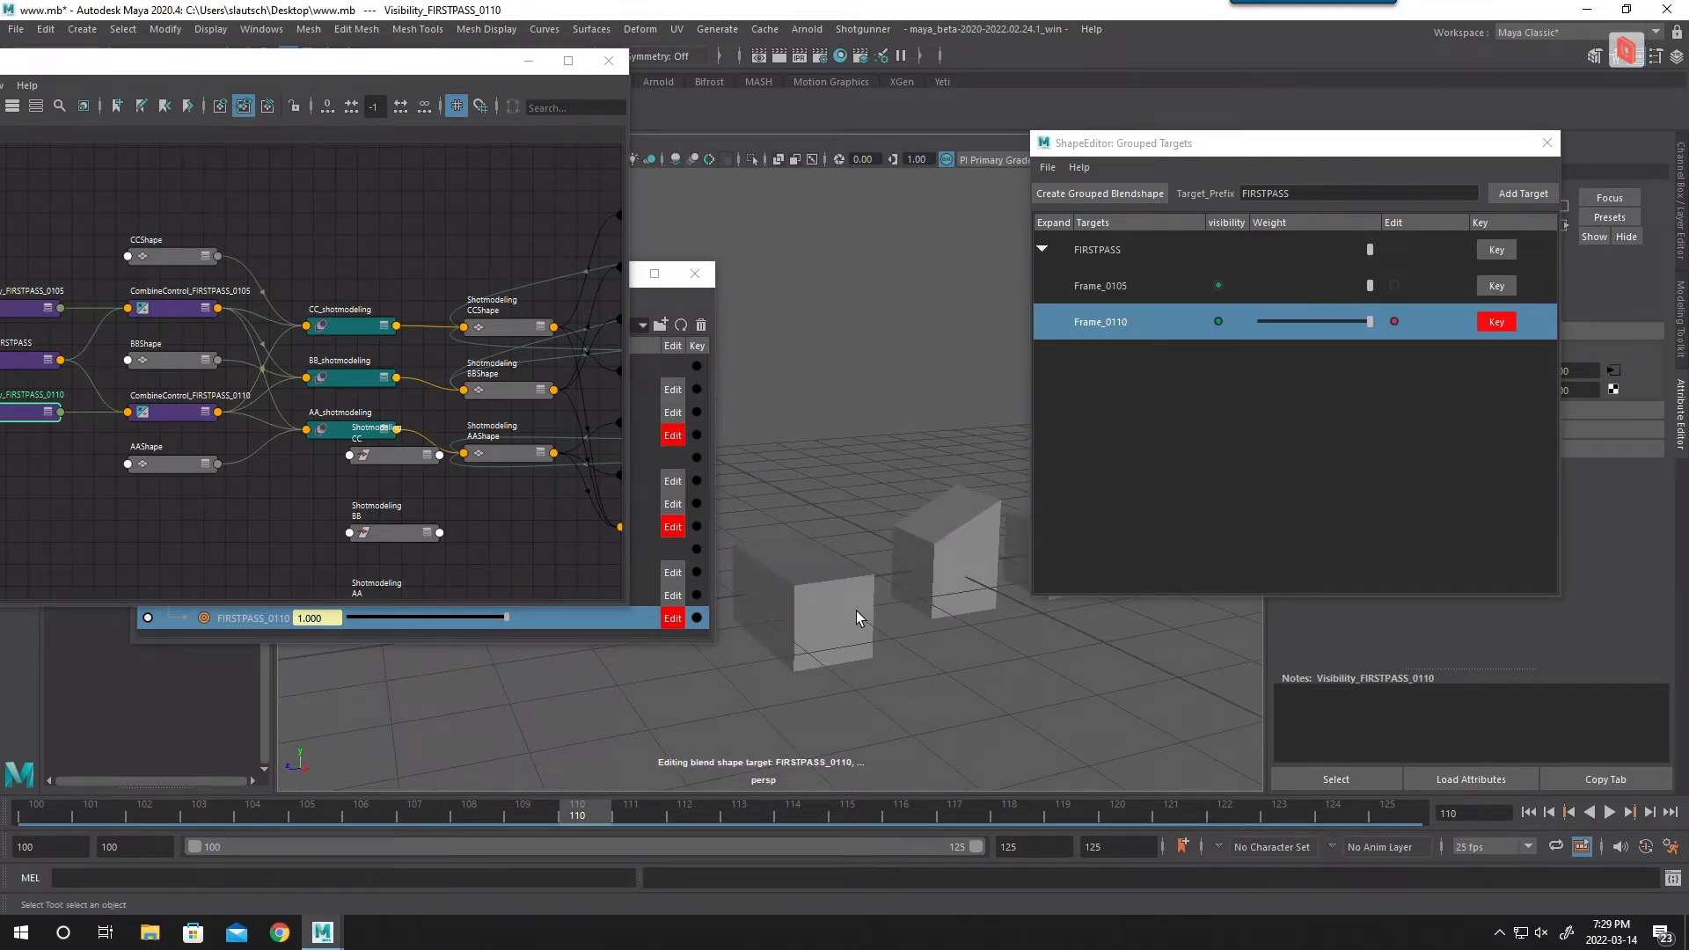
pyautogui.keyDown('alt'); pyautogui.moveTo(859, 610); pyautogui.dragTo(867, 564); pyautogui.keyUp('alt')
pyautogui.keyDown('alt'); pyautogui.moveTo(839, 472); pyautogui.dragTo(890, 398); pyautogui.keyUp('alt')
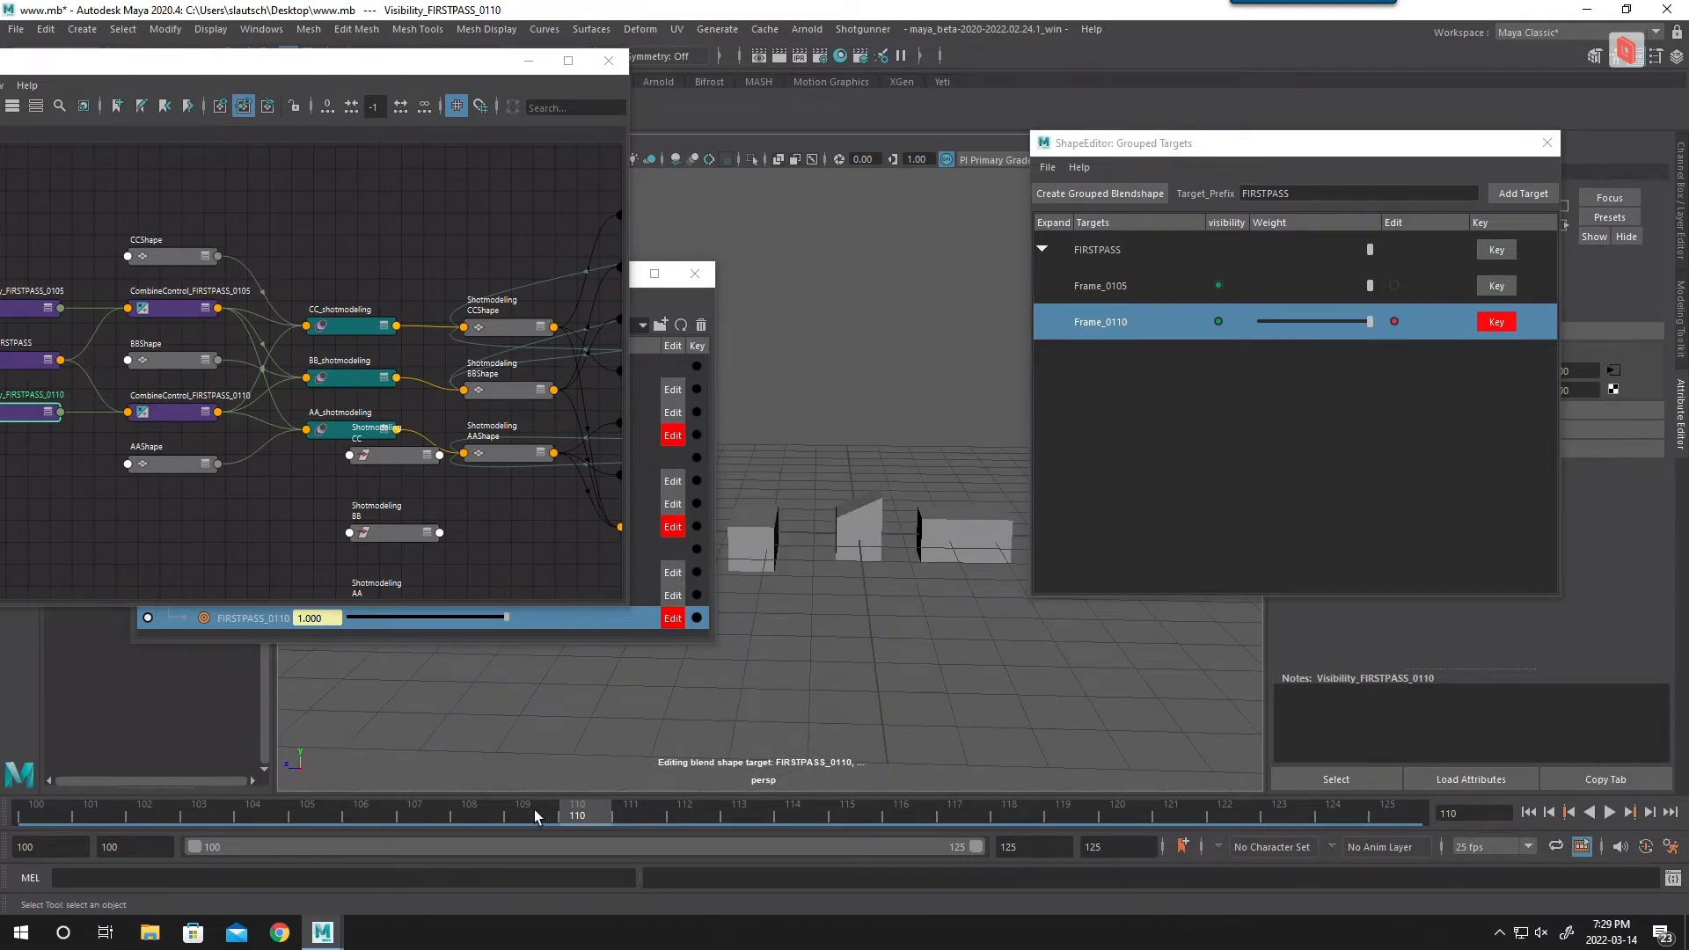
pyautogui.keyDown('alt'); pyautogui.moveTo(820, 543); pyautogui.dragTo(456, 822); pyautogui.keyUp('alt')
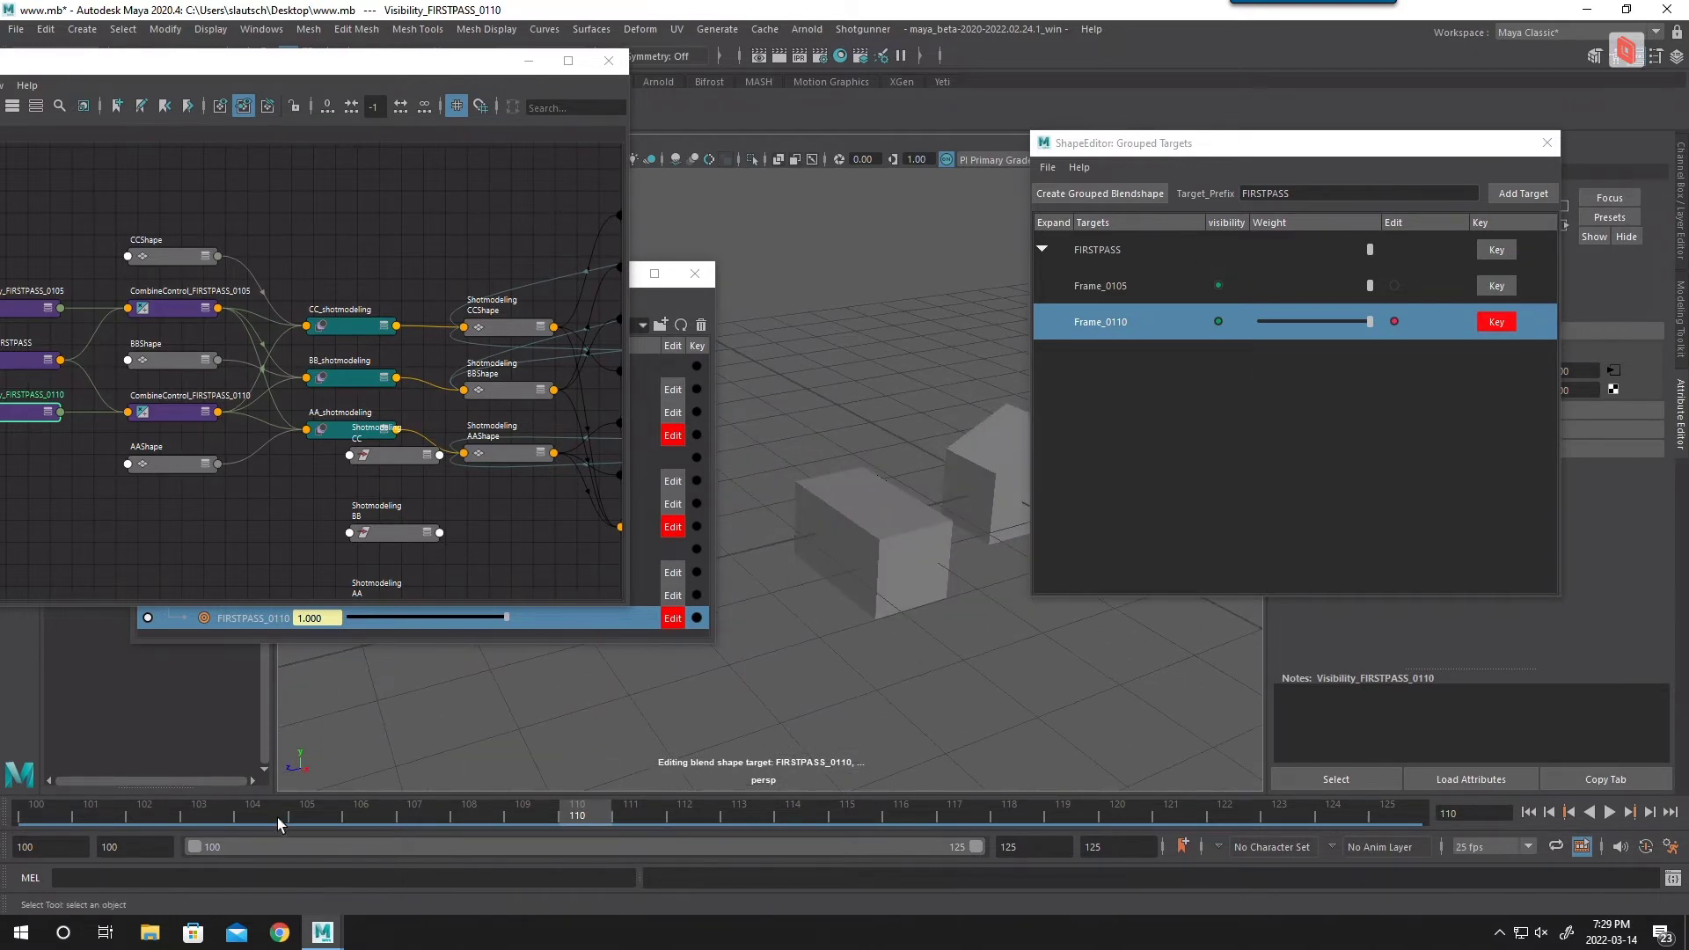
pyautogui.keyDown('alt'); pyautogui.moveTo(774, 574); pyautogui.dragTo(828, 527); pyautogui.keyUp('alt')
# Step: Move a top edge of the CC cube upward on the Frame_0110 target
pyautogui.click(833, 538)
pyautogui.click(851, 501)
pyautogui.press('w')
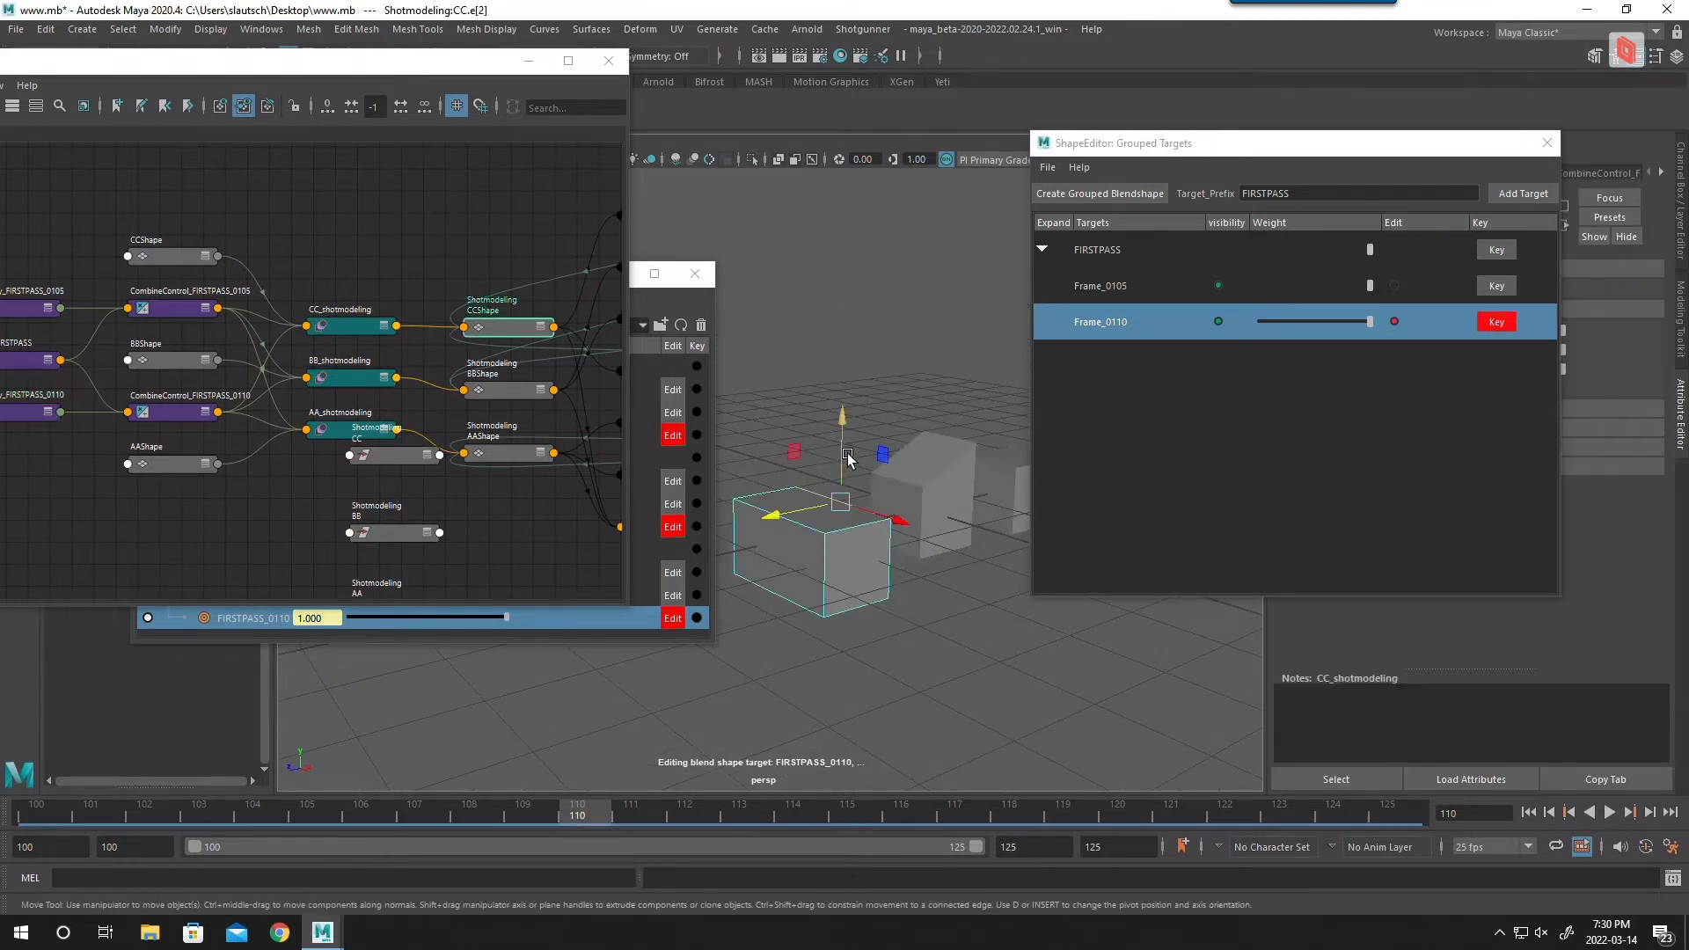
pyautogui.press('q')
pyautogui.keyDown('alt'); pyautogui.moveTo(848, 455); pyautogui.dragTo(859, 573); pyautogui.keyUp('alt')
# Step: Pull a side face of the AA cube outward to lengthen the cube
pyautogui.click(865, 590)
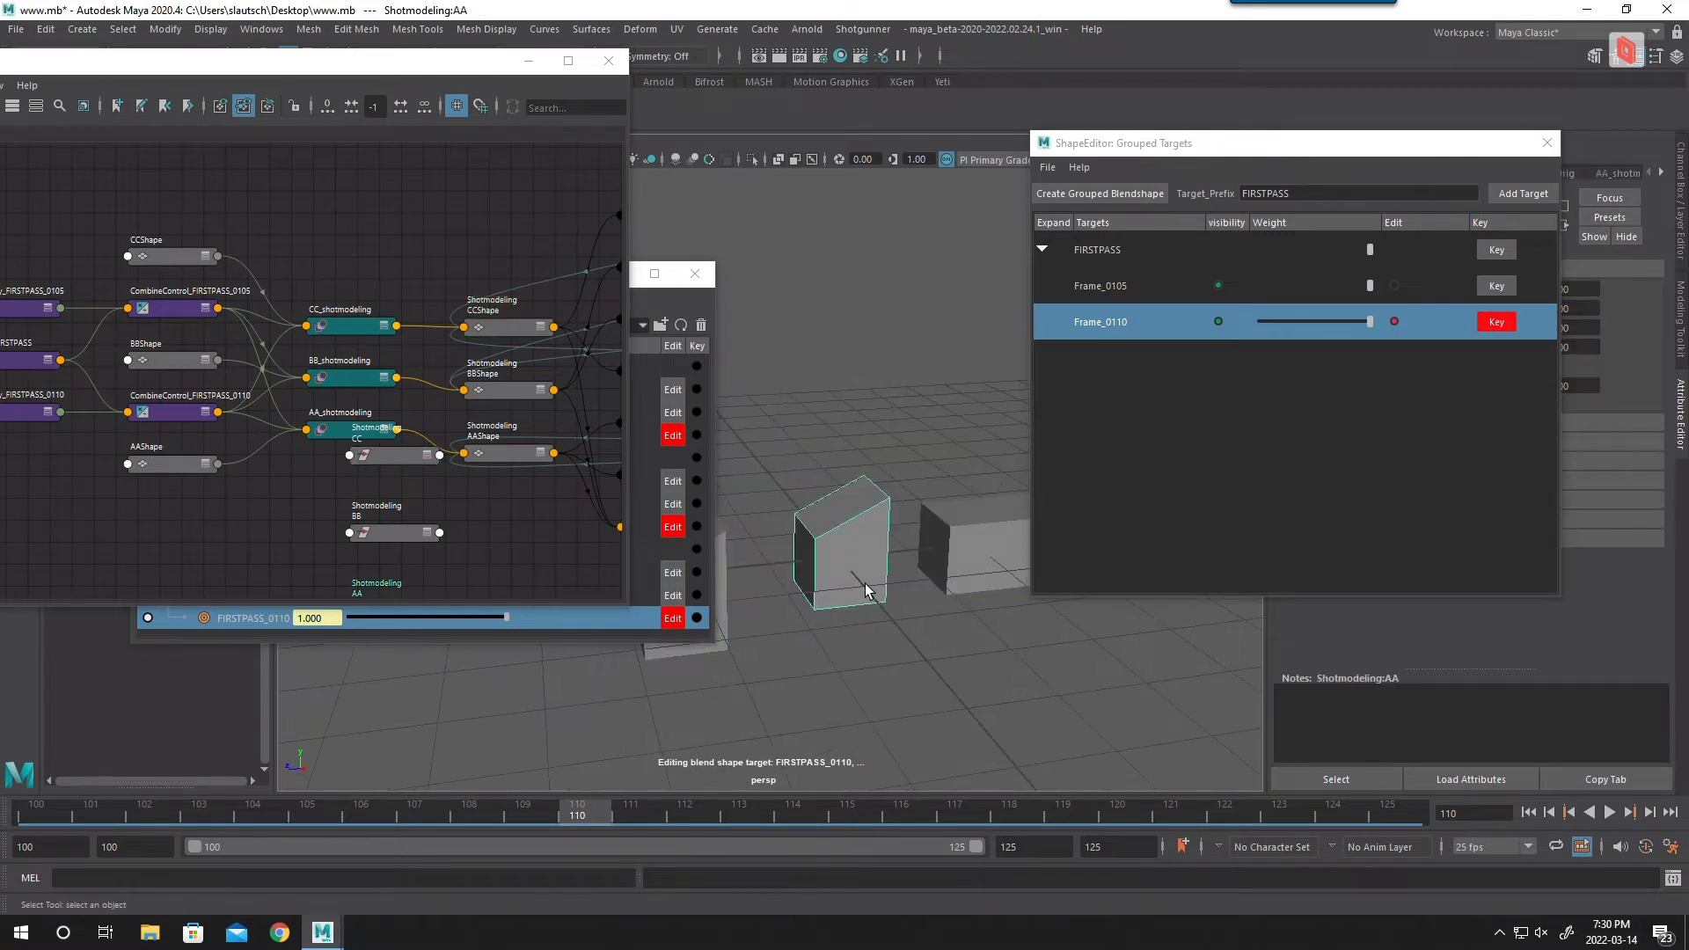
pyautogui.moveTo(865, 590); pyautogui.dragTo(862, 640, button='right')
pyautogui.click(851, 587)
pyautogui.keyDown('alt'); pyautogui.moveTo(850, 587); pyautogui.dragTo(1095, 719); pyautogui.keyUp('alt')
pyautogui.press('w')
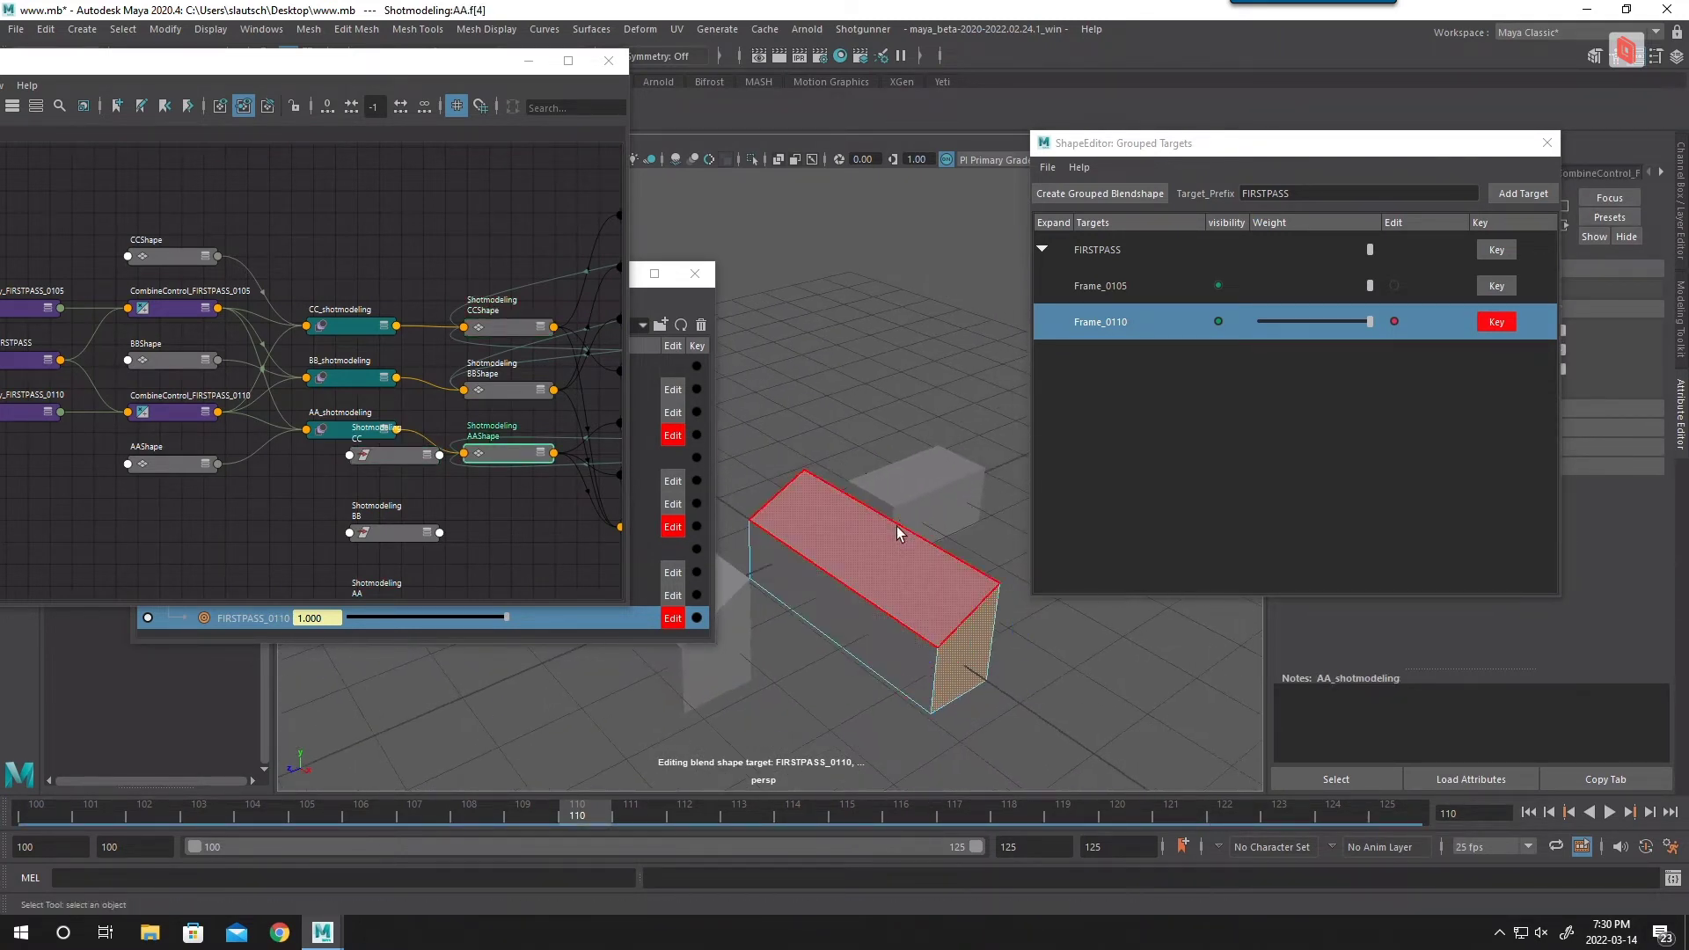
# Step: Move a component of the BB cube outward to reshape it on the Frame_0110 target
pyautogui.keyDown('alt'); pyautogui.moveTo(899, 521); pyautogui.dragTo(1038, 488); pyautogui.keyUp('alt')
pyautogui.click(776, 453)
pyautogui.press('w')
pyautogui.moveTo(827, 435); pyautogui.dragTo(754, 444)
# Step: Return to object selection, select all three cubes and activate a sculpting brush on them
pyautogui.press('F8')
pyautogui.press('q')
pyautogui.keyDown('shift'); pyautogui.click(878, 505); pyautogui.keyUp('shift')
pyautogui.keyDown('shift'); pyautogui.click(933, 570); pyautogui.keyUp('shift')
pyautogui.keyDown('alt'); pyautogui.moveTo(933, 570); pyautogui.dragTo(852, 490, button='right'); pyautogui.keyUp('alt')
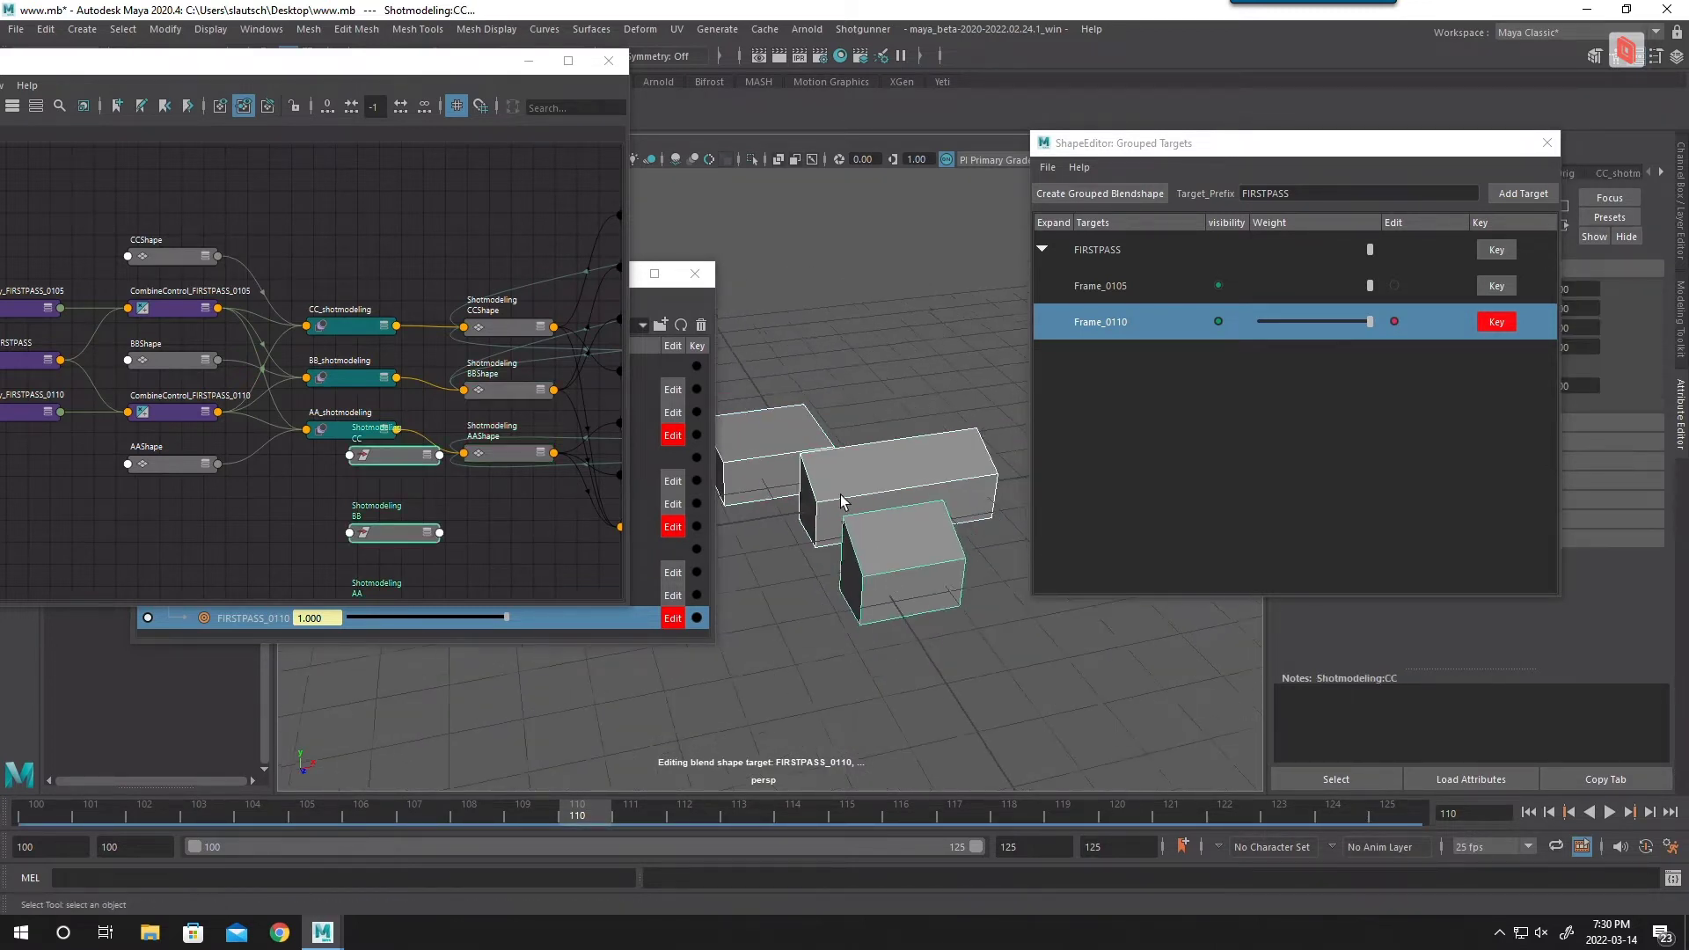
pyautogui.keyDown('shift'); pyautogui.rightClick(871, 465); pyautogui.keyUp('shift')
pyautogui.click(774, 439)
pyautogui.rightClick(867, 458)
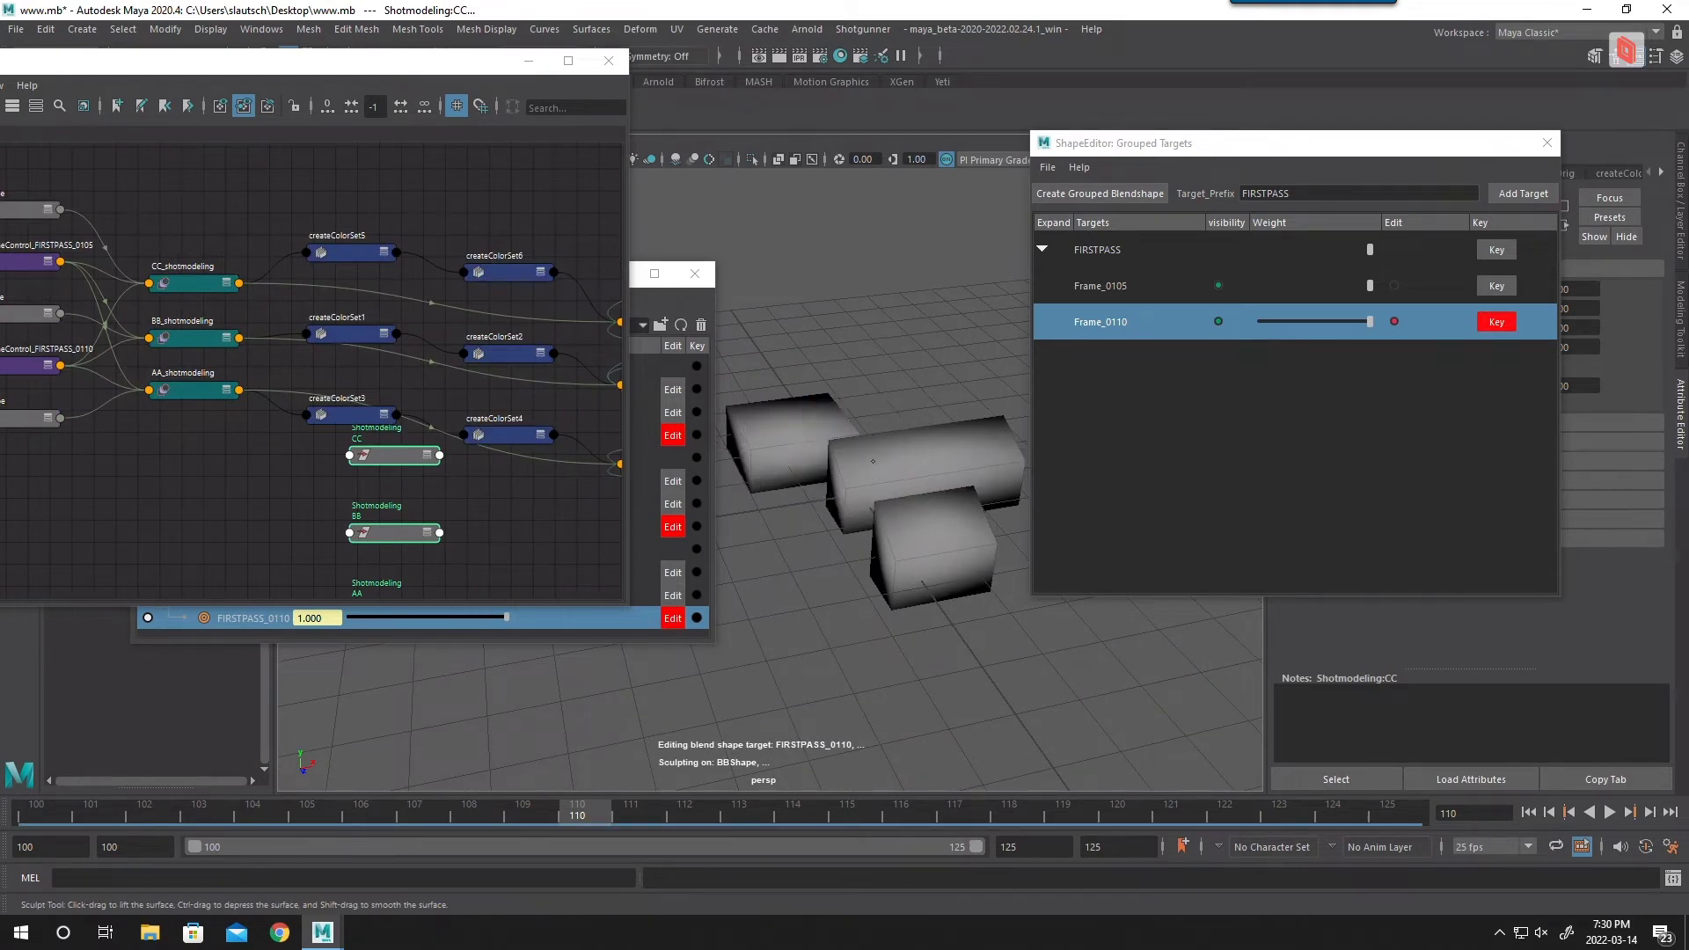
# Step: Resize the sculpting brush, make several strokes over the cubes on the Frame_0110 target and exit sculpting
pyautogui.keyDown('shift'); pyautogui.rightClick(872, 460); pyautogui.keyUp('shift')
pyautogui.keyDown('ctrl'); pyautogui.keyDown('shift'); pyautogui.rightClick(873, 460); pyautogui.keyUp('shift'); pyautogui.keyUp('ctrl')
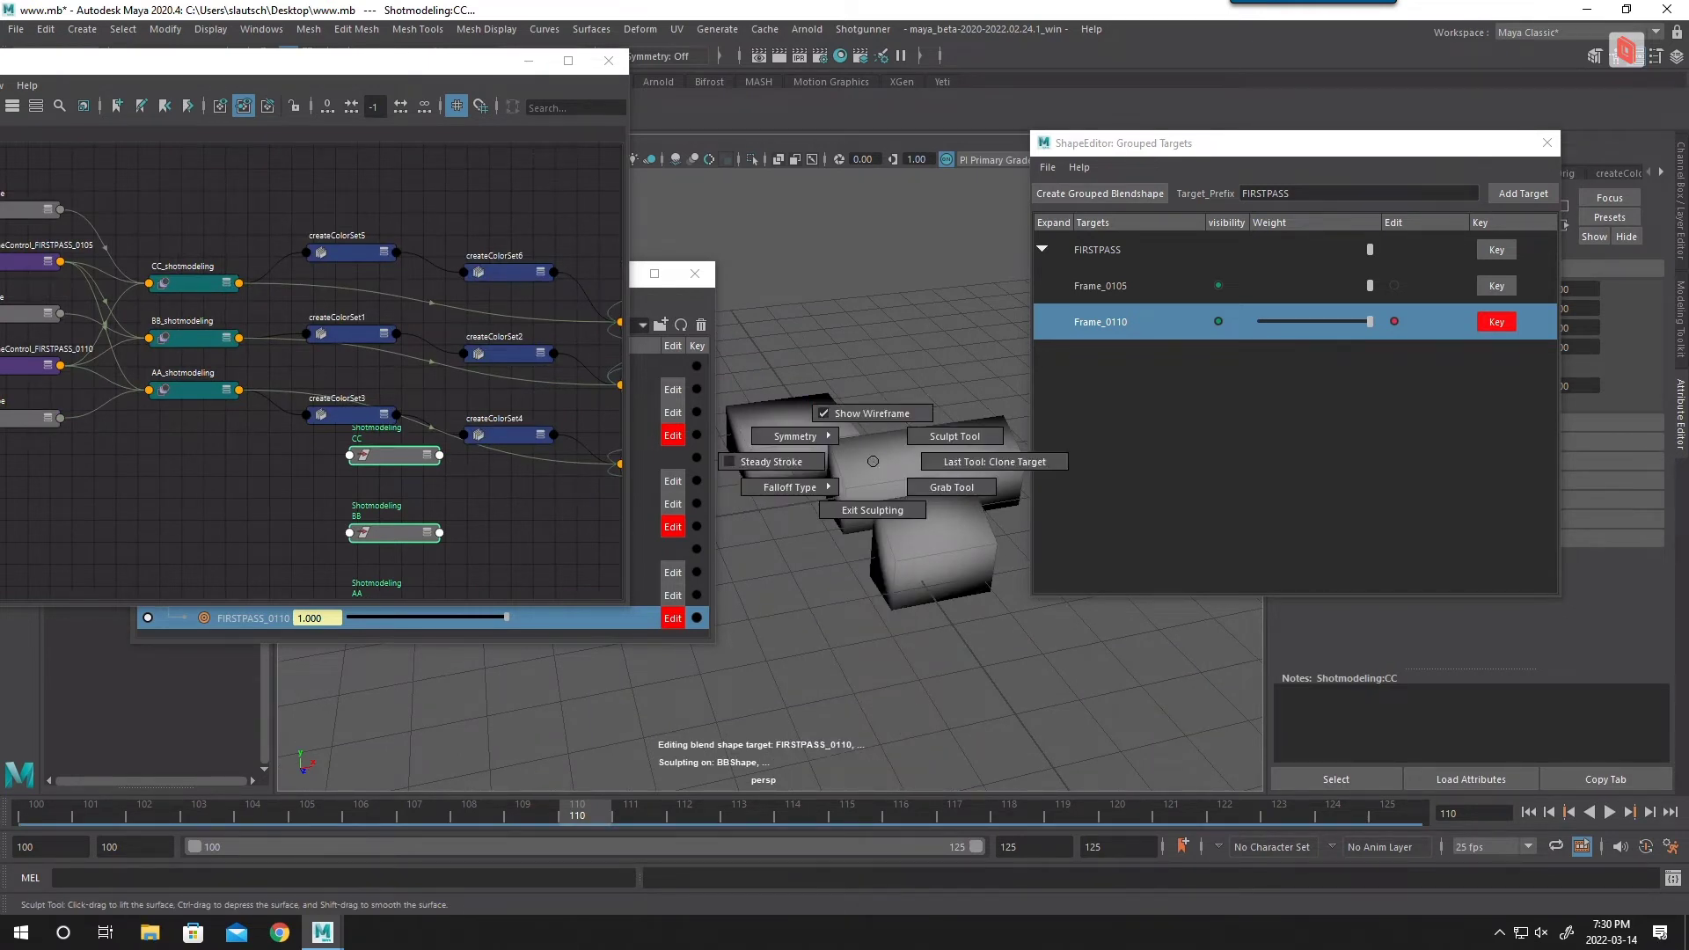
pyautogui.moveTo(873, 460)
pyautogui.keyDown('shift'); pyautogui.mouseDown(button='right')
pyautogui.moveTo(760, 519)
pyautogui.moveTo(787, 546)
pyautogui.mouseUp(button='right'); pyautogui.keyUp('shift')
pyautogui.press('b')
pyautogui.moveTo(891, 454); pyautogui.dragTo(703, 454)
pyautogui.moveTo(989, 415)
pyautogui.mouseDown()
pyautogui.moveTo(722, 414)
pyautogui.moveTo(892, 401)
pyautogui.mouseUp()
pyautogui.keyDown('shift'); pyautogui.moveTo(886, 482); pyautogui.dragTo(888, 428, button='right'); pyautogui.keyUp('shift')
pyautogui.moveTo(865, 434); pyautogui.dragTo(869, 440)
pyautogui.moveTo(864, 473)
pyautogui.keyDown('shift'); pyautogui.mouseDown(button='right')
pyautogui.moveTo(798, 508)
pyautogui.moveTo(797, 556)
pyautogui.mouseUp(button='right'); pyautogui.keyUp('shift')
pyautogui.moveTo(866, 479)
pyautogui.mouseDown()
pyautogui.moveTo(870, 459)
pyautogui.moveTo(928, 447)
pyautogui.moveTo(878, 431)
pyautogui.mouseUp()
pyautogui.press('b')
pyautogui.press('q')
pyautogui.click(936, 373)
# Step: Toggle the Frame_0110 target's visibility off and on to compare the cubes with and without it
pyautogui.click(1219, 320)
pyautogui.click(1220, 320)
pyautogui.click(1221, 320)
pyautogui.click(1221, 320)
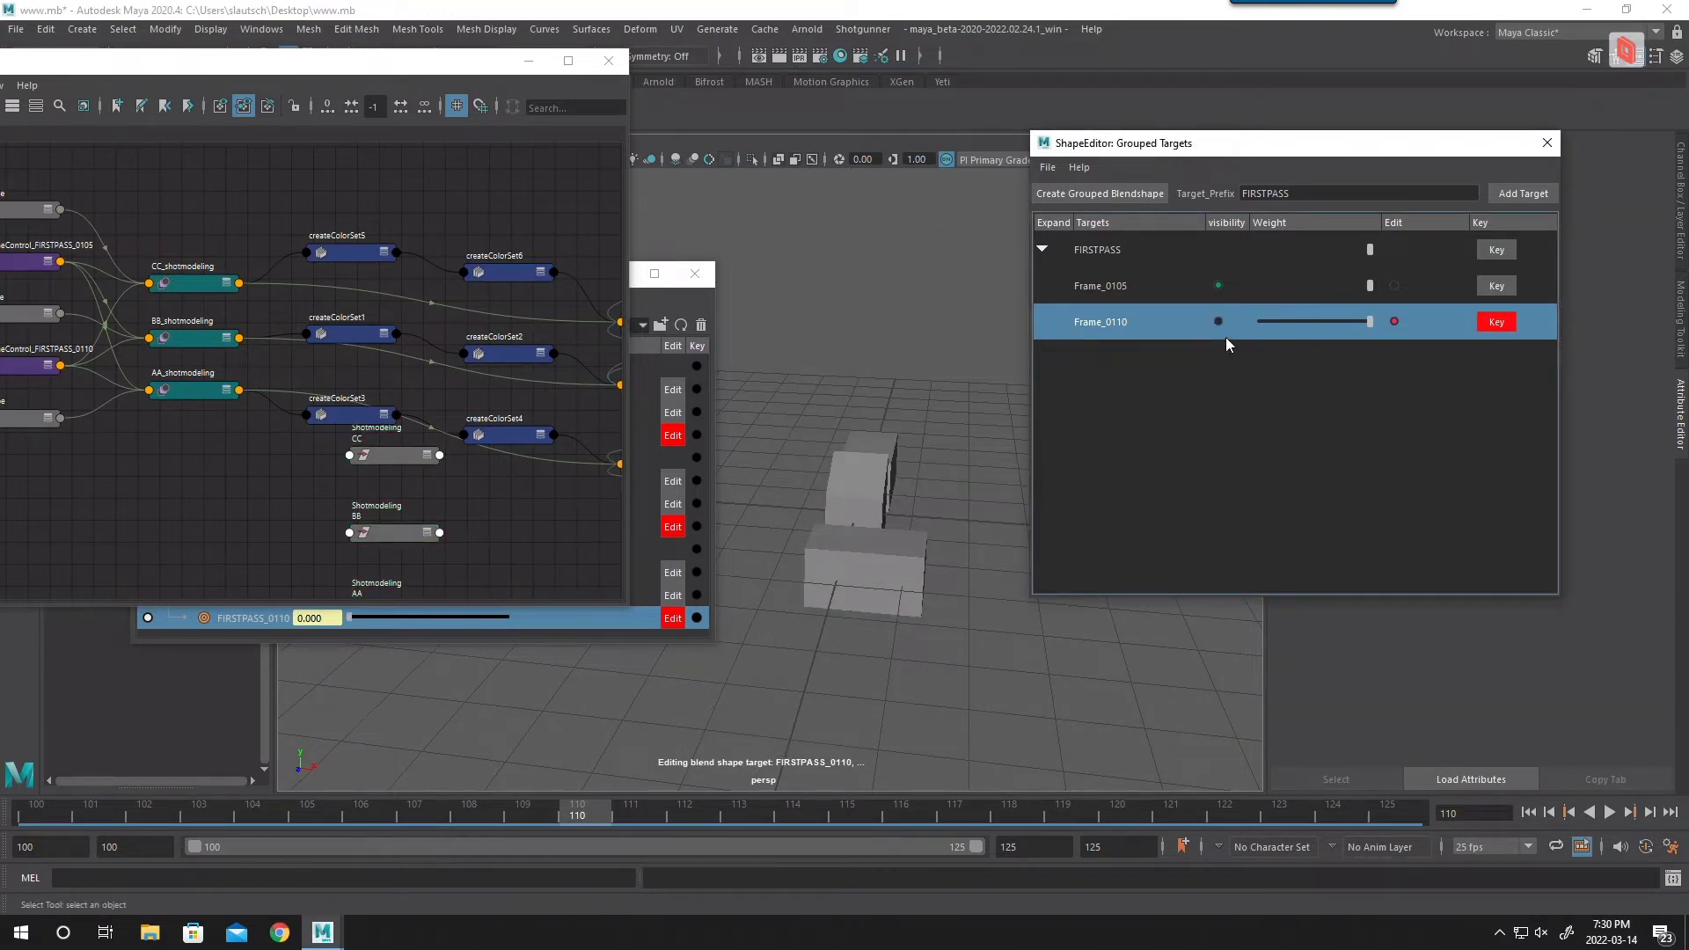
pyautogui.click(1220, 321)
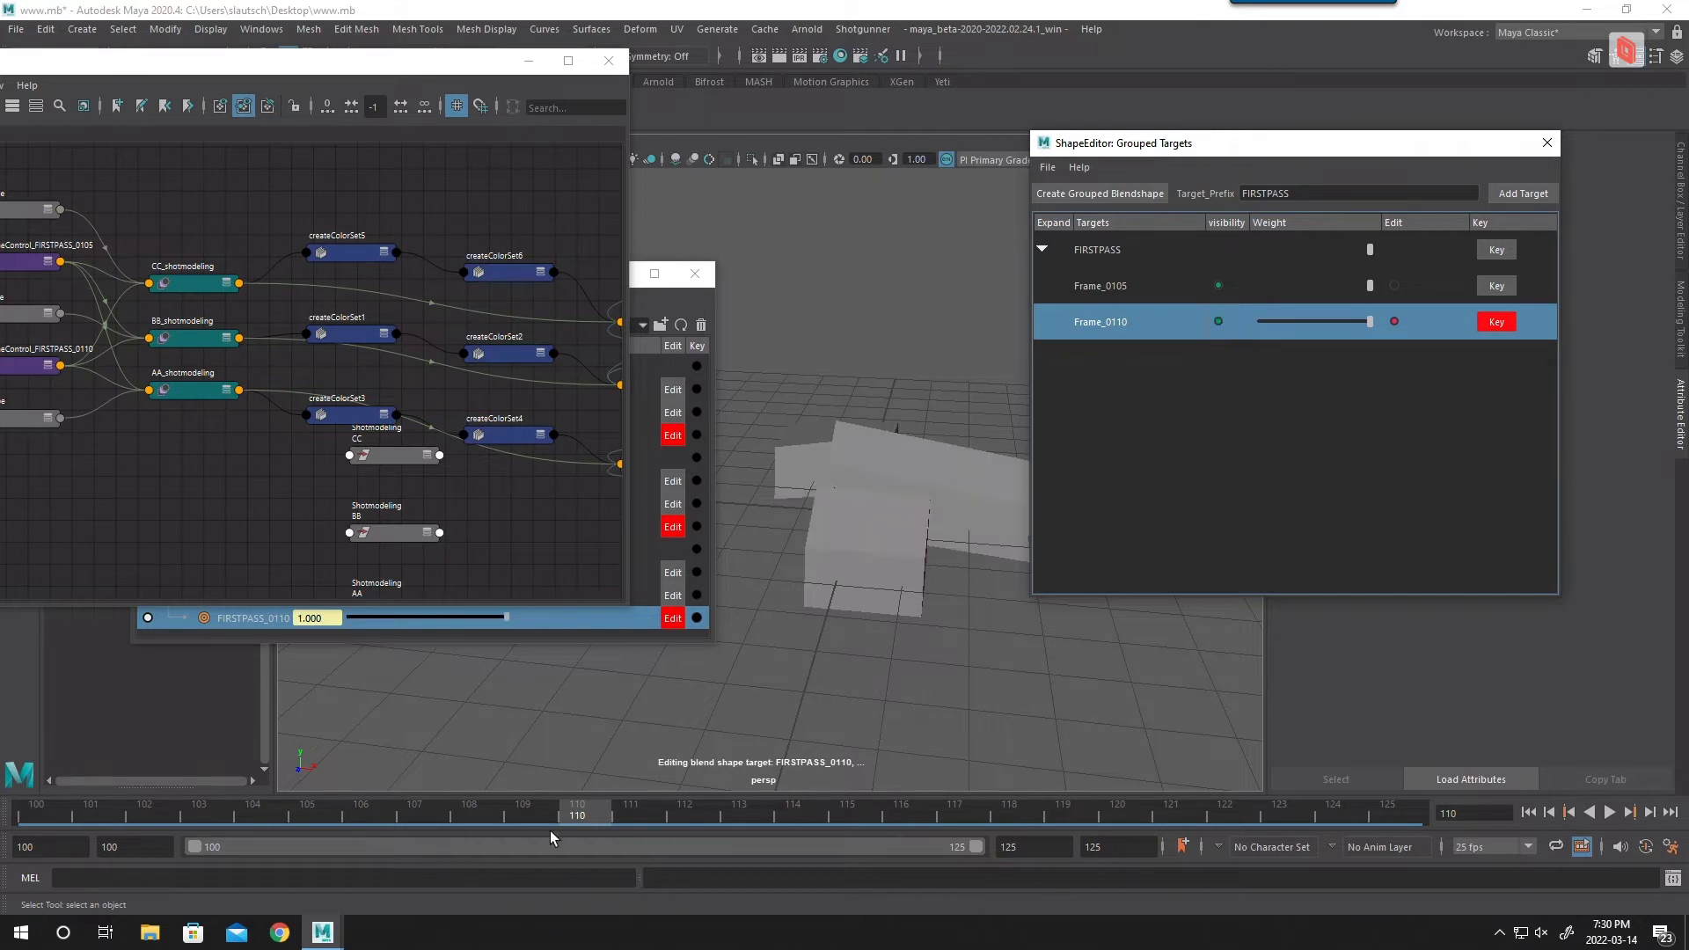
# Step: Go to frame 115 and add a new target with the FIRSTPASS prefix
pyautogui.moveTo(567, 823); pyautogui.dragTo(876, 827)
pyautogui.keyDown('alt'); pyautogui.moveTo(832, 629); pyautogui.dragTo(831, 642, button='right'); pyautogui.keyUp('alt')
pyautogui.keyDown('alt'); pyautogui.moveTo(831, 642); pyautogui.dragTo(888, 598); pyautogui.keyUp('alt')
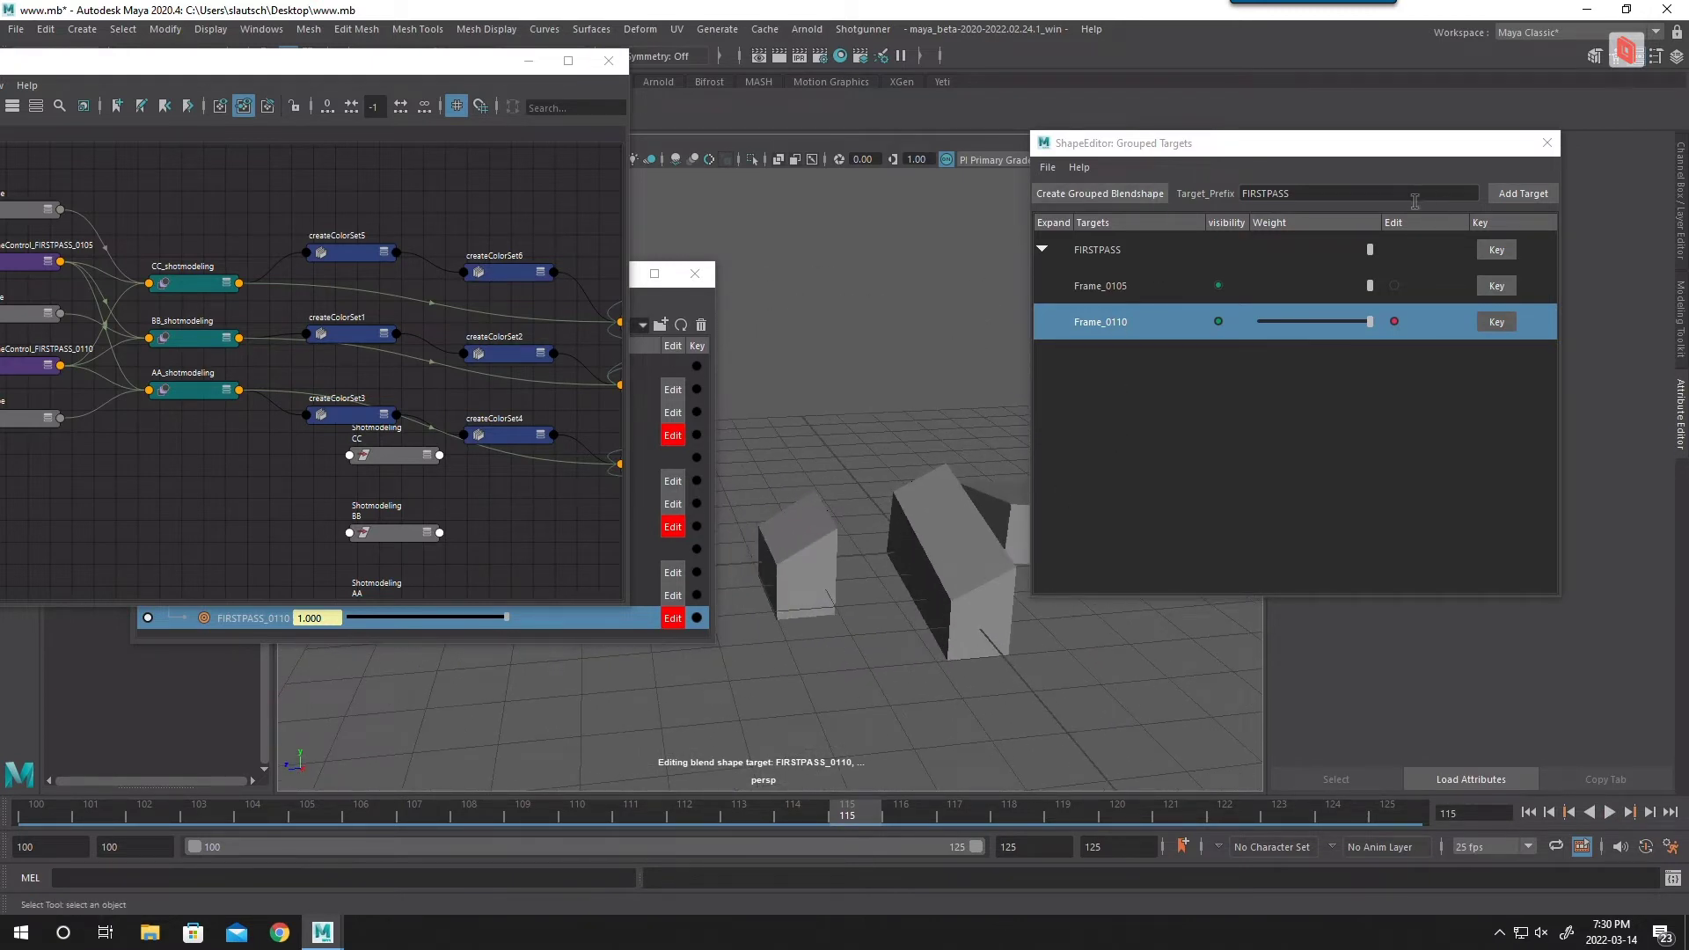
pyautogui.click(1118, 285)
pyautogui.click(1113, 322)
pyautogui.click(1356, 194)
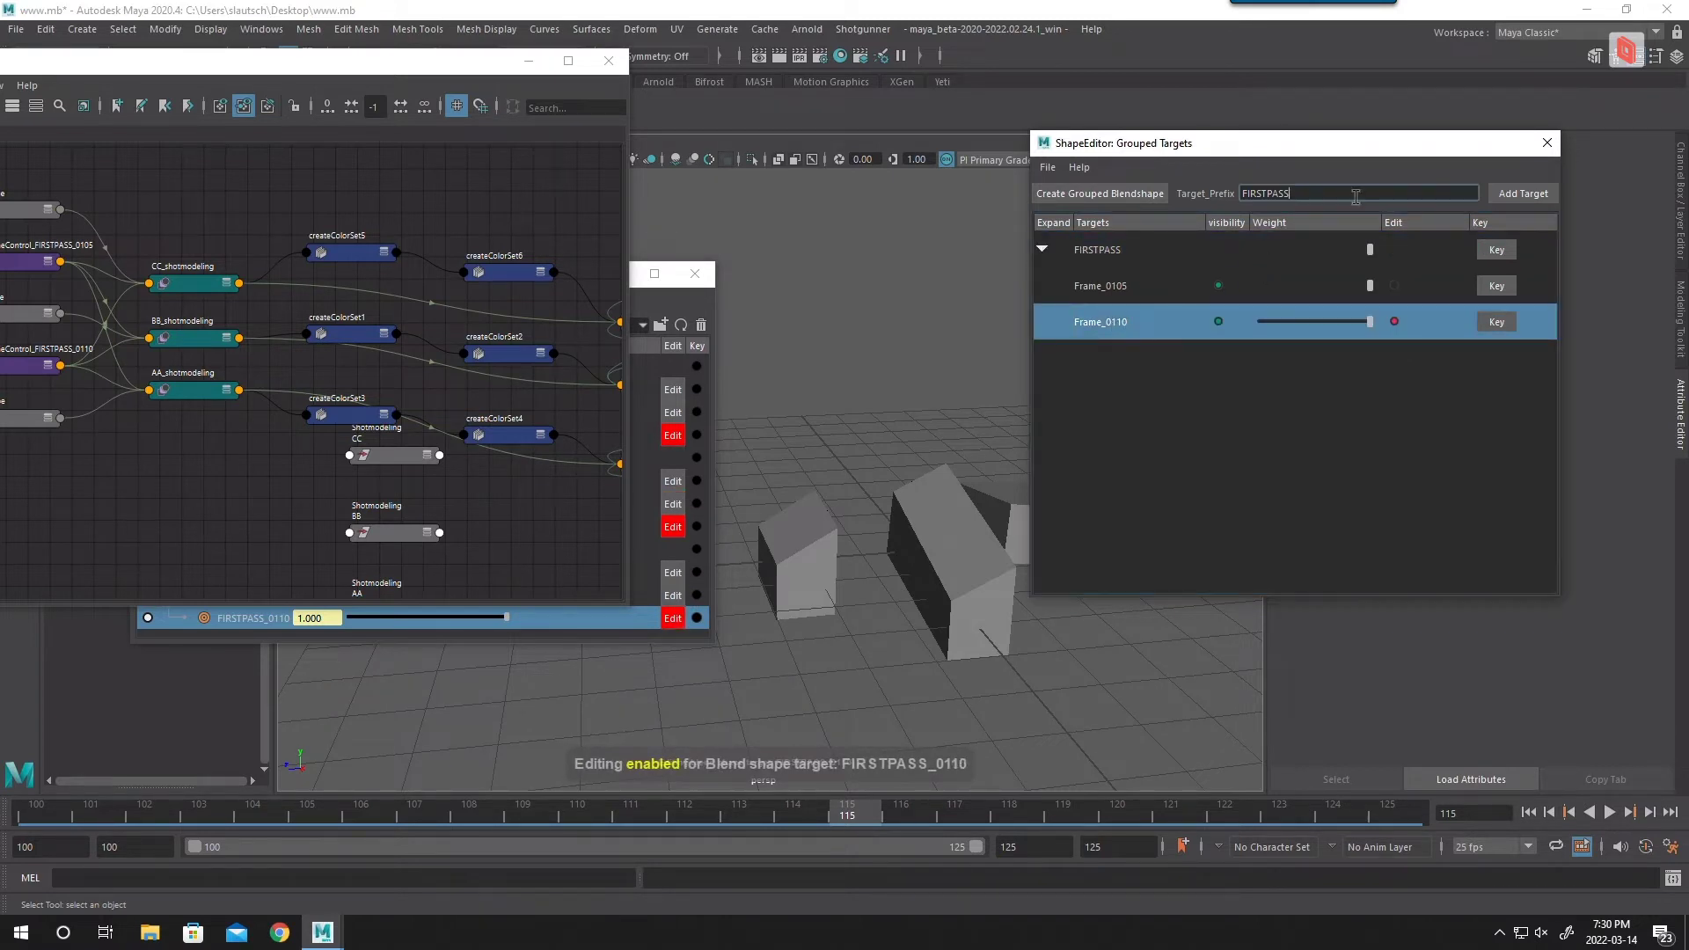
pyautogui.click(1524, 195)
pyautogui.keyDown('alt'); pyautogui.moveTo(814, 570); pyautogui.dragTo(744, 726); pyautogui.keyUp('alt')
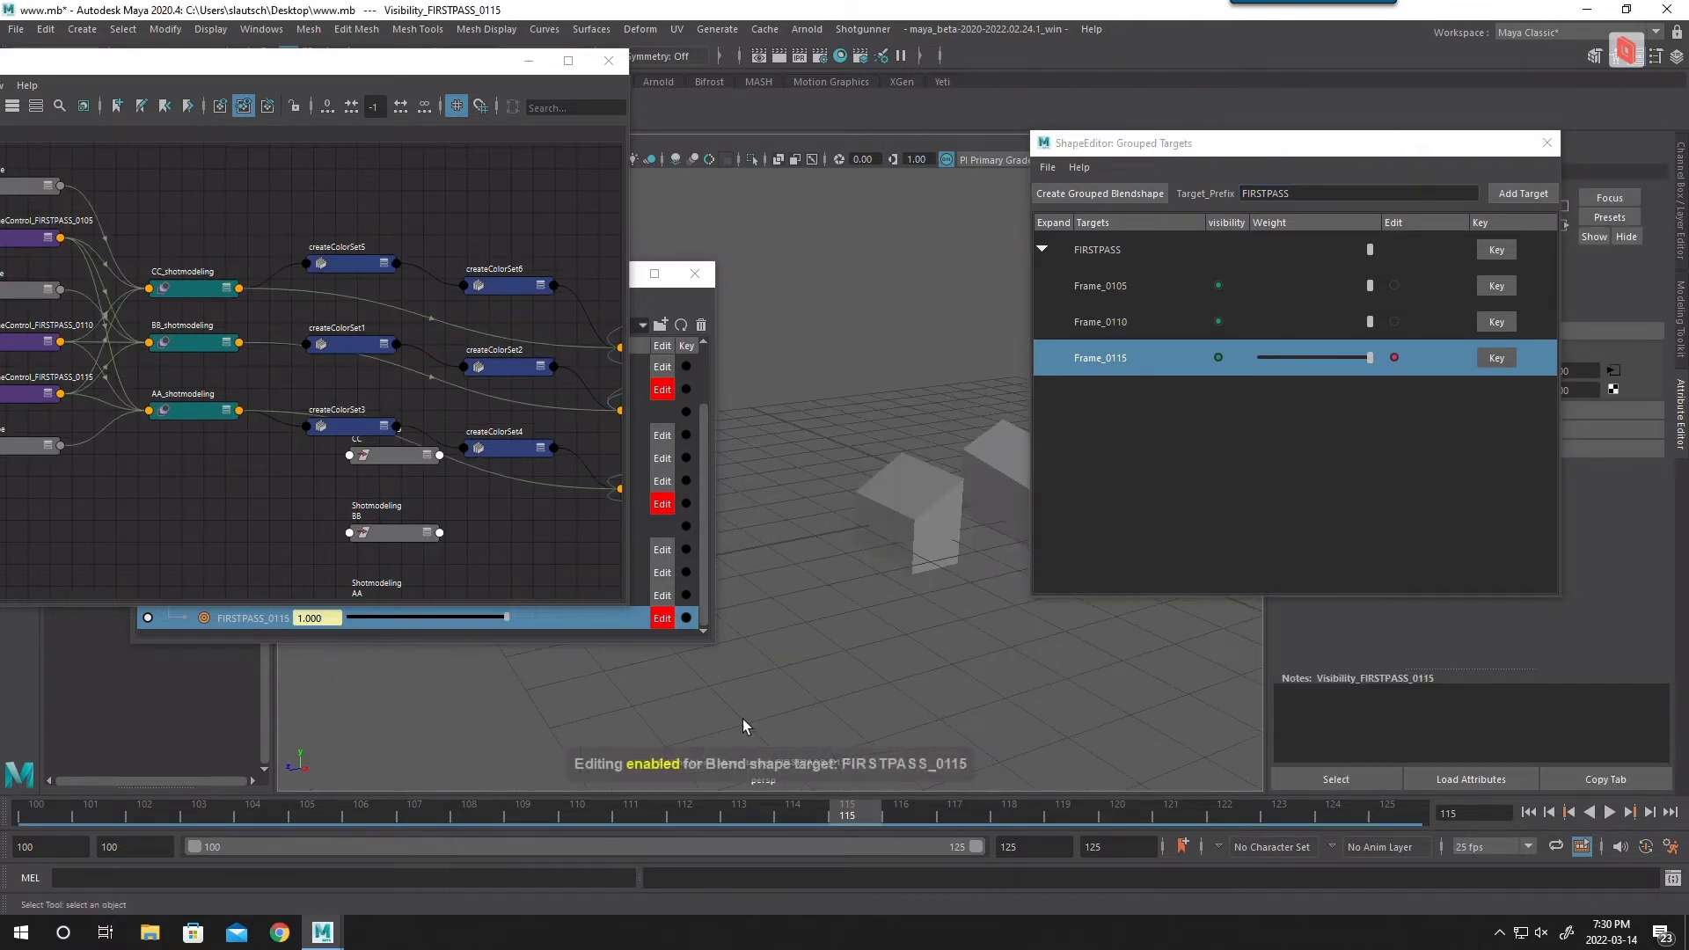
# Step: Key the Frame_0115 target with value 1 at frame 115 and value 0 at frame 110
pyautogui.rightClick(1497, 359)
pyautogui.click(1530, 385)
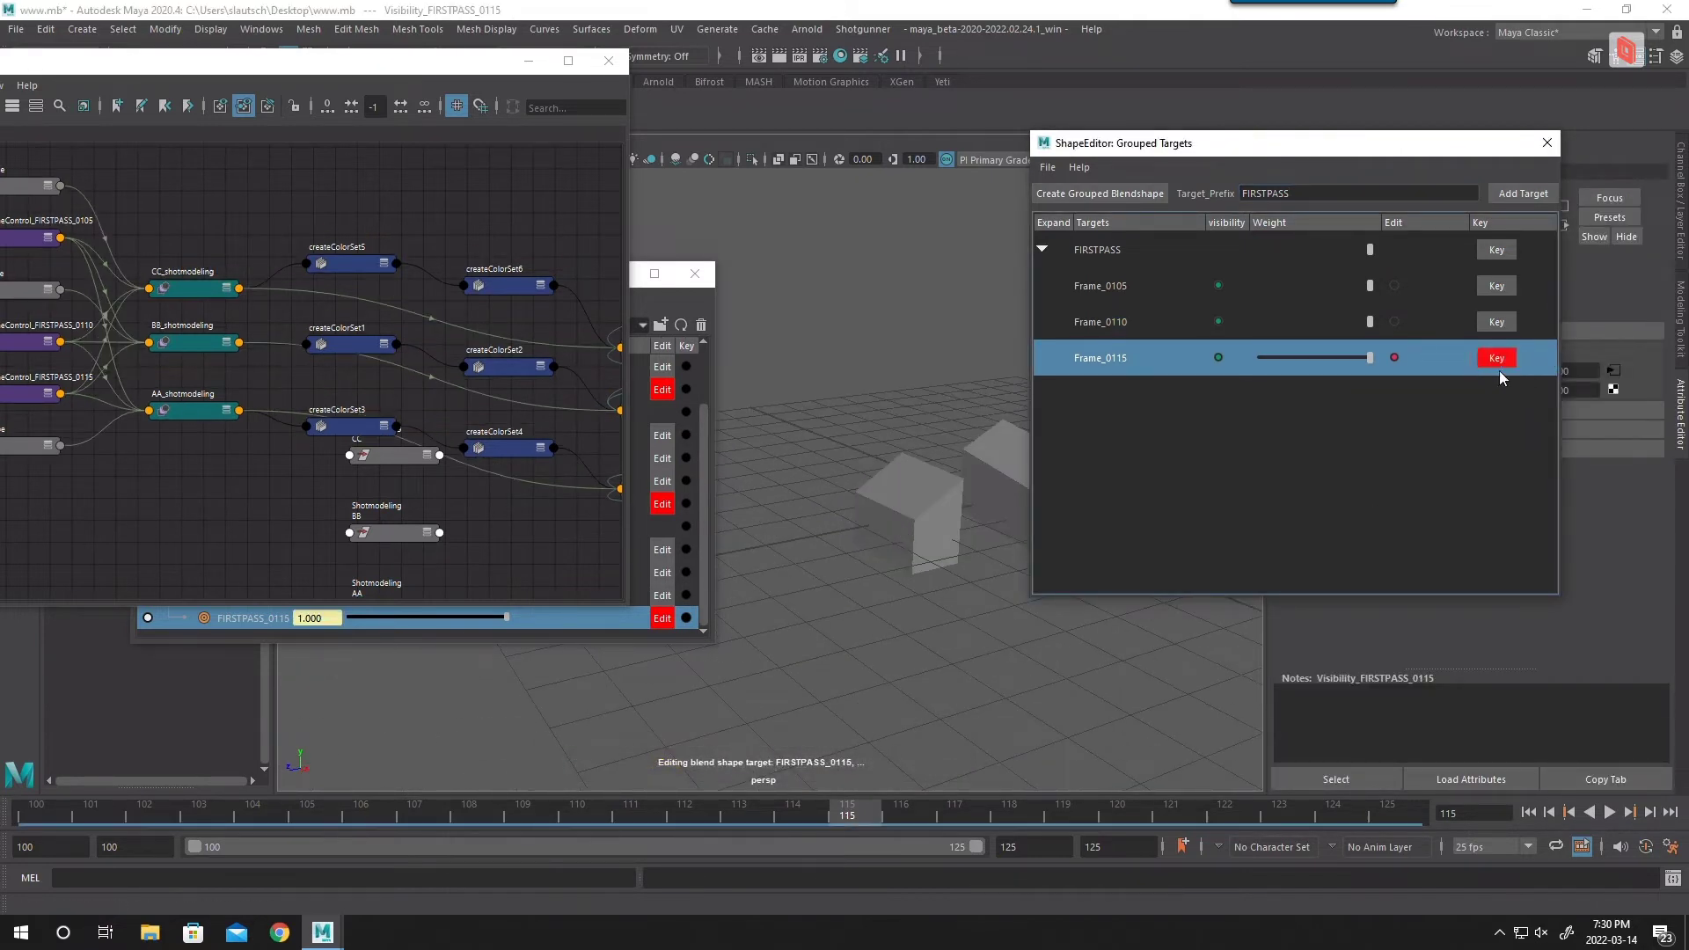
pyautogui.moveTo(815, 825); pyautogui.dragTo(673, 815)
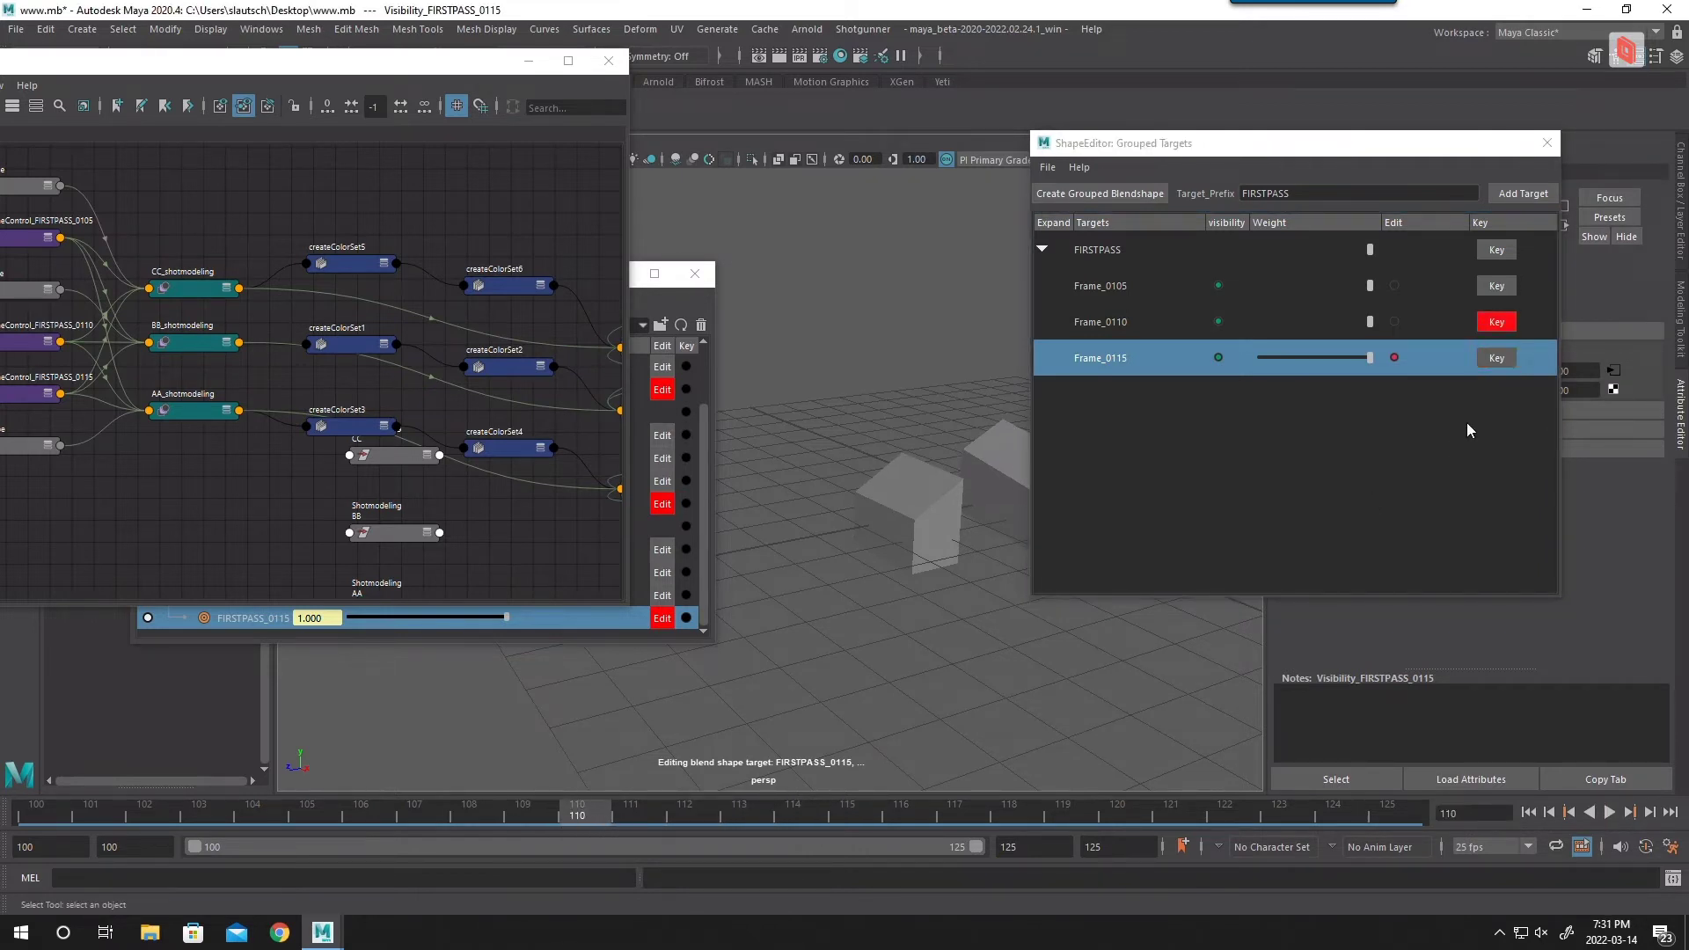
pyautogui.rightClick(1496, 359)
pyautogui.click(1521, 373)
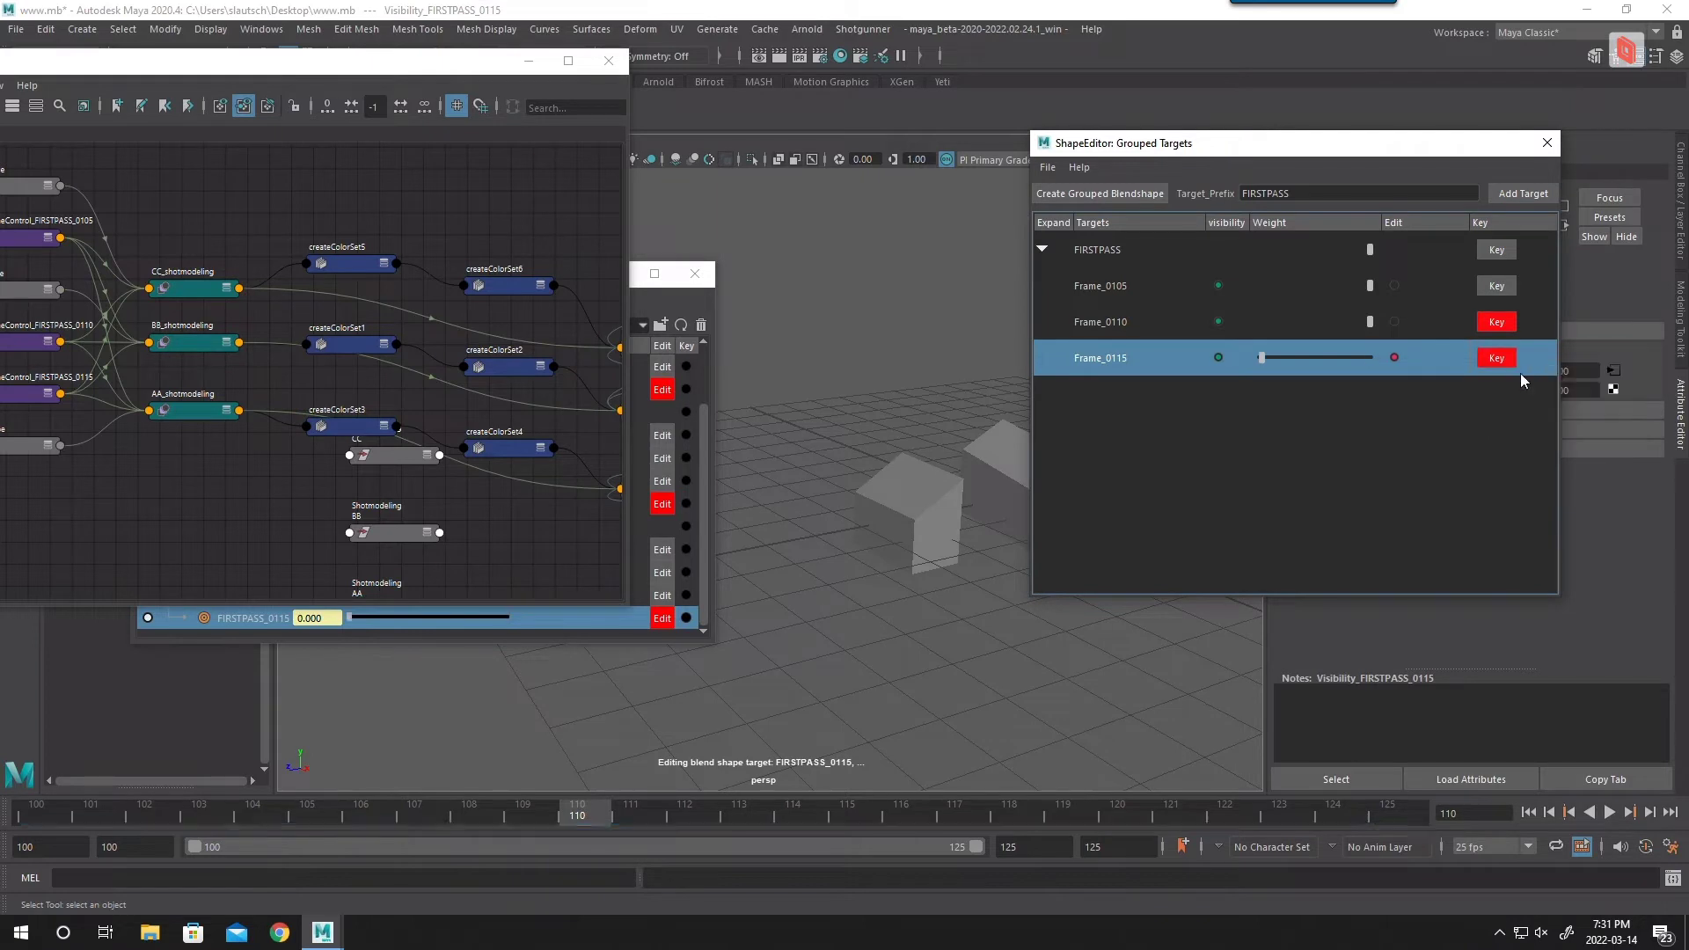
# Step: Scrub the timeline back and forth to review how the keyed target weights blend
pyautogui.moveTo(596, 820); pyautogui.dragTo(361, 804)
pyautogui.moveTo(517, 794); pyautogui.dragTo(516, 777)
pyautogui.moveTo(176, 809); pyautogui.dragTo(18, 805)
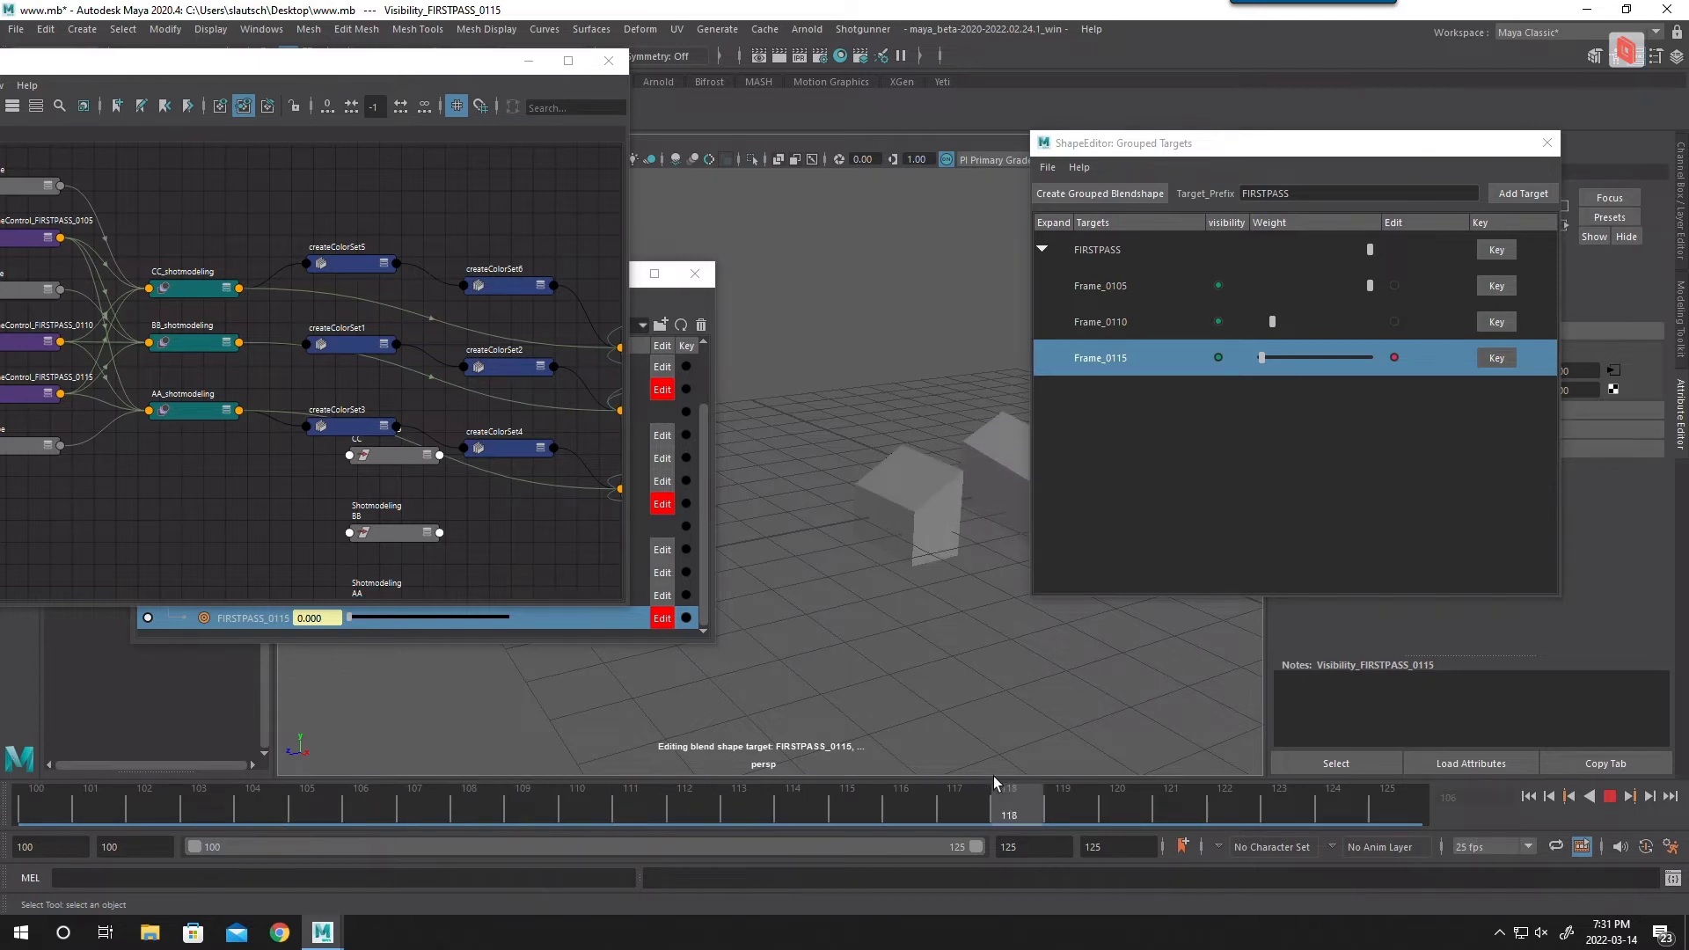
pyautogui.click(431, 802)
# Step: Select AnimationHolder in the Outliner to show its keys on the timeline and minimise the Node Editor
pyautogui.moveTo(410, 69); pyautogui.dragTo(718, 460)
pyautogui.click(117, 322)
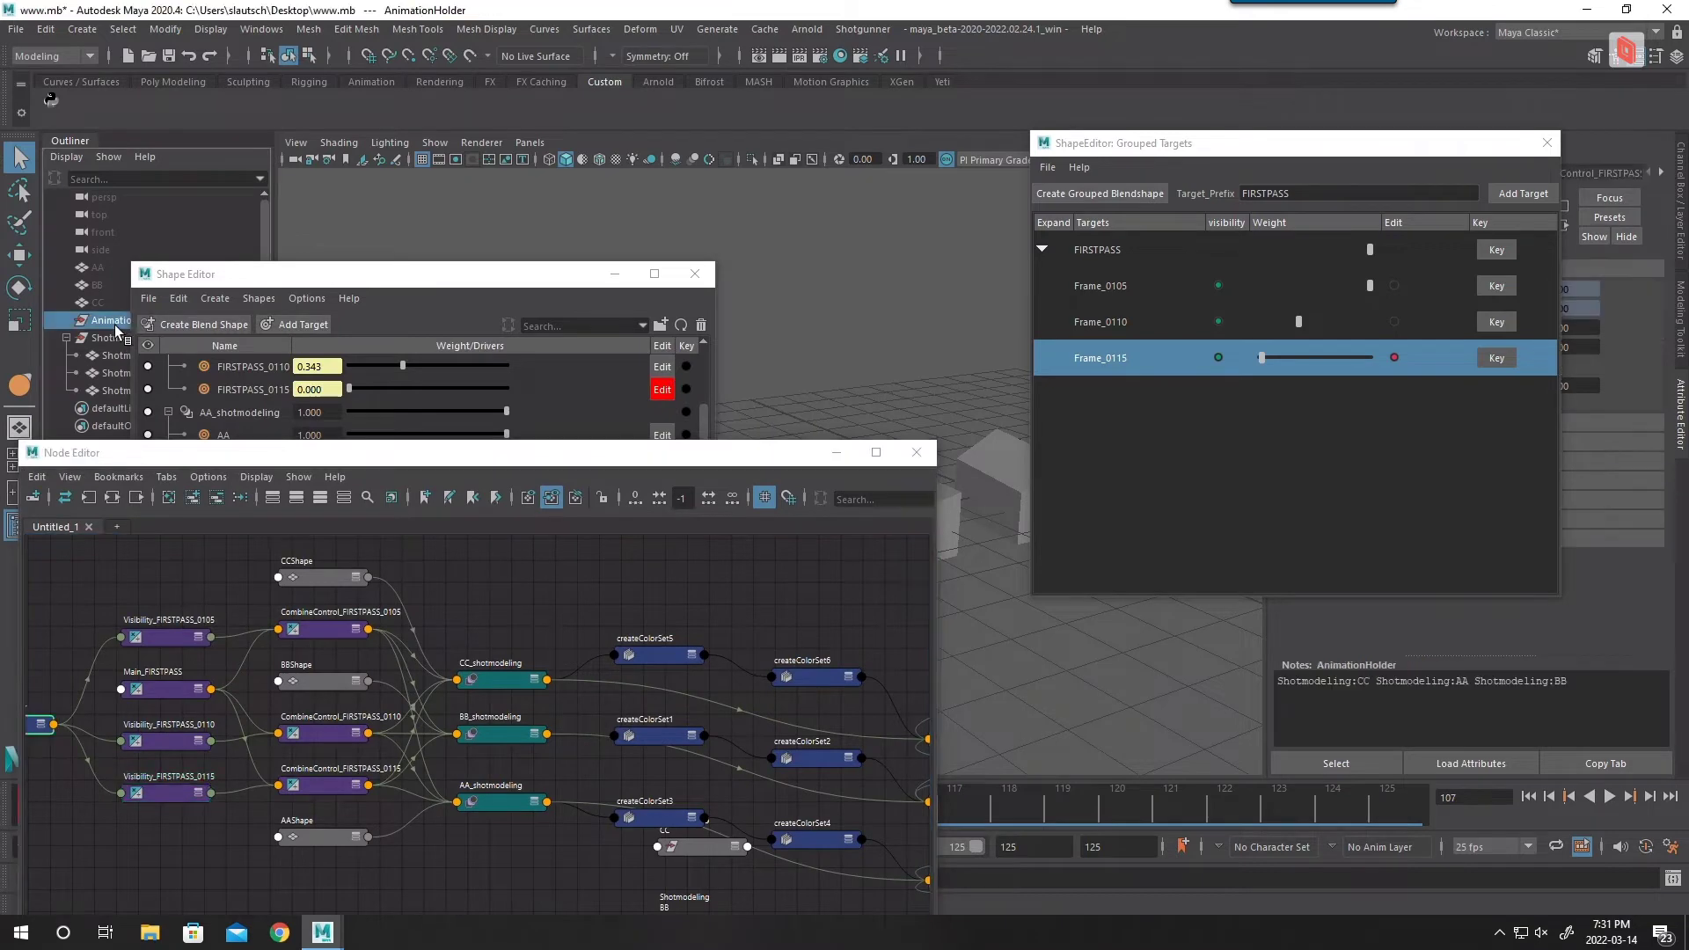
pyautogui.moveTo(643, 466); pyautogui.dragTo(706, 26)
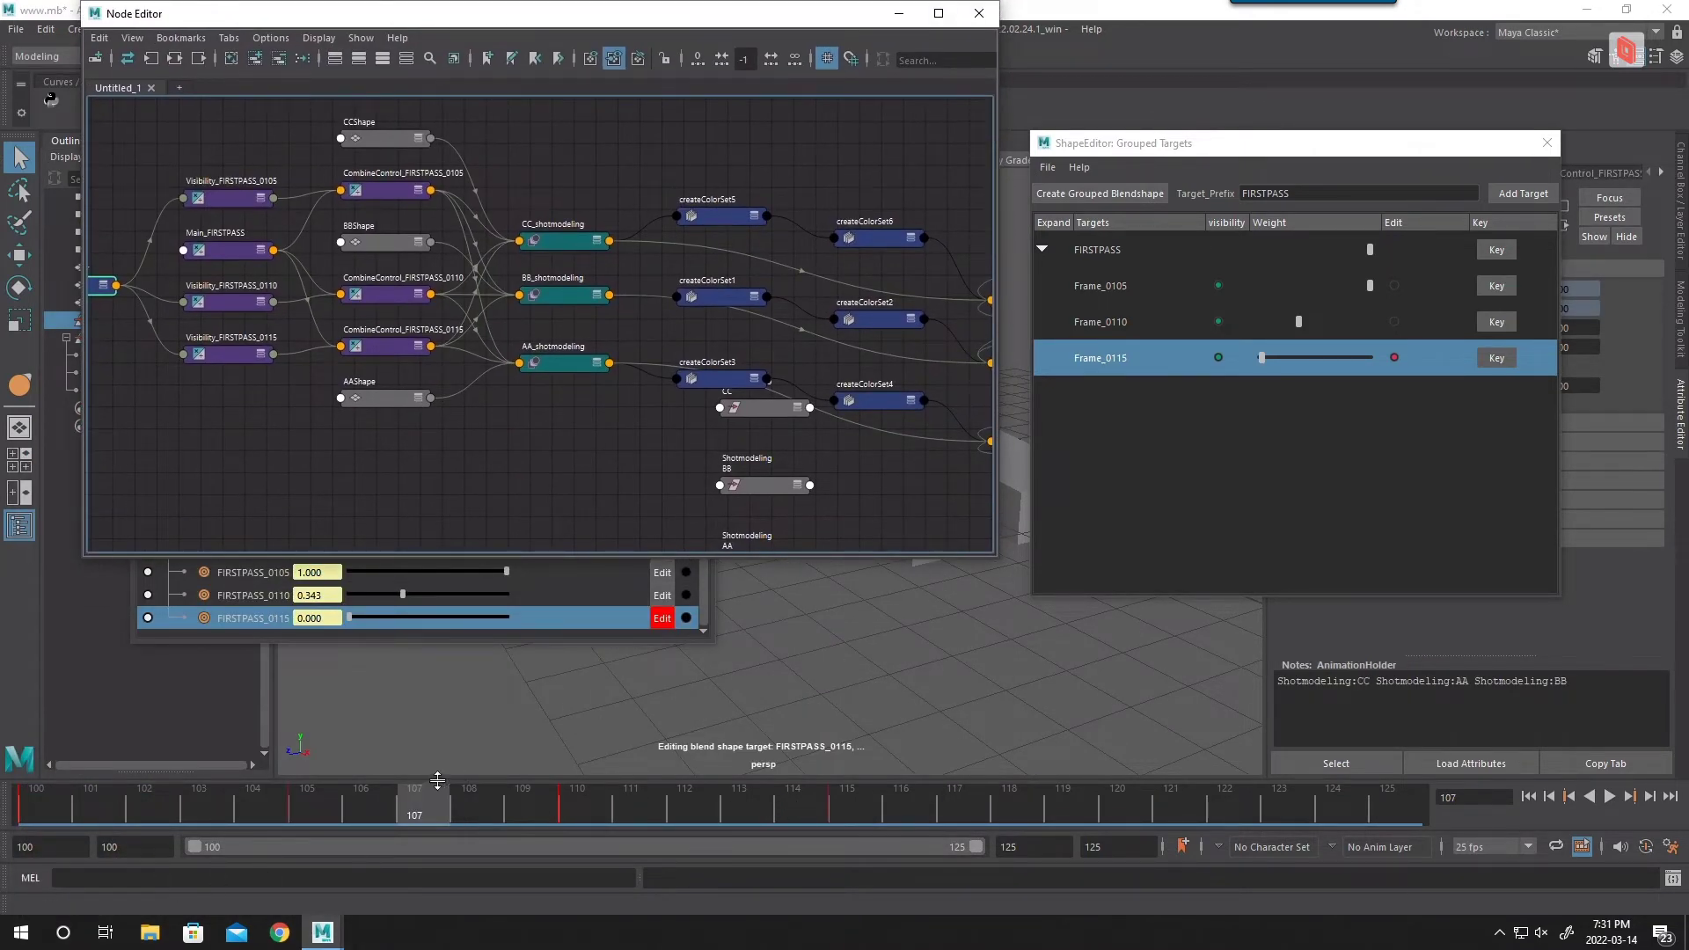
pyautogui.moveTo(843, 26); pyautogui.dragTo(865, 220)
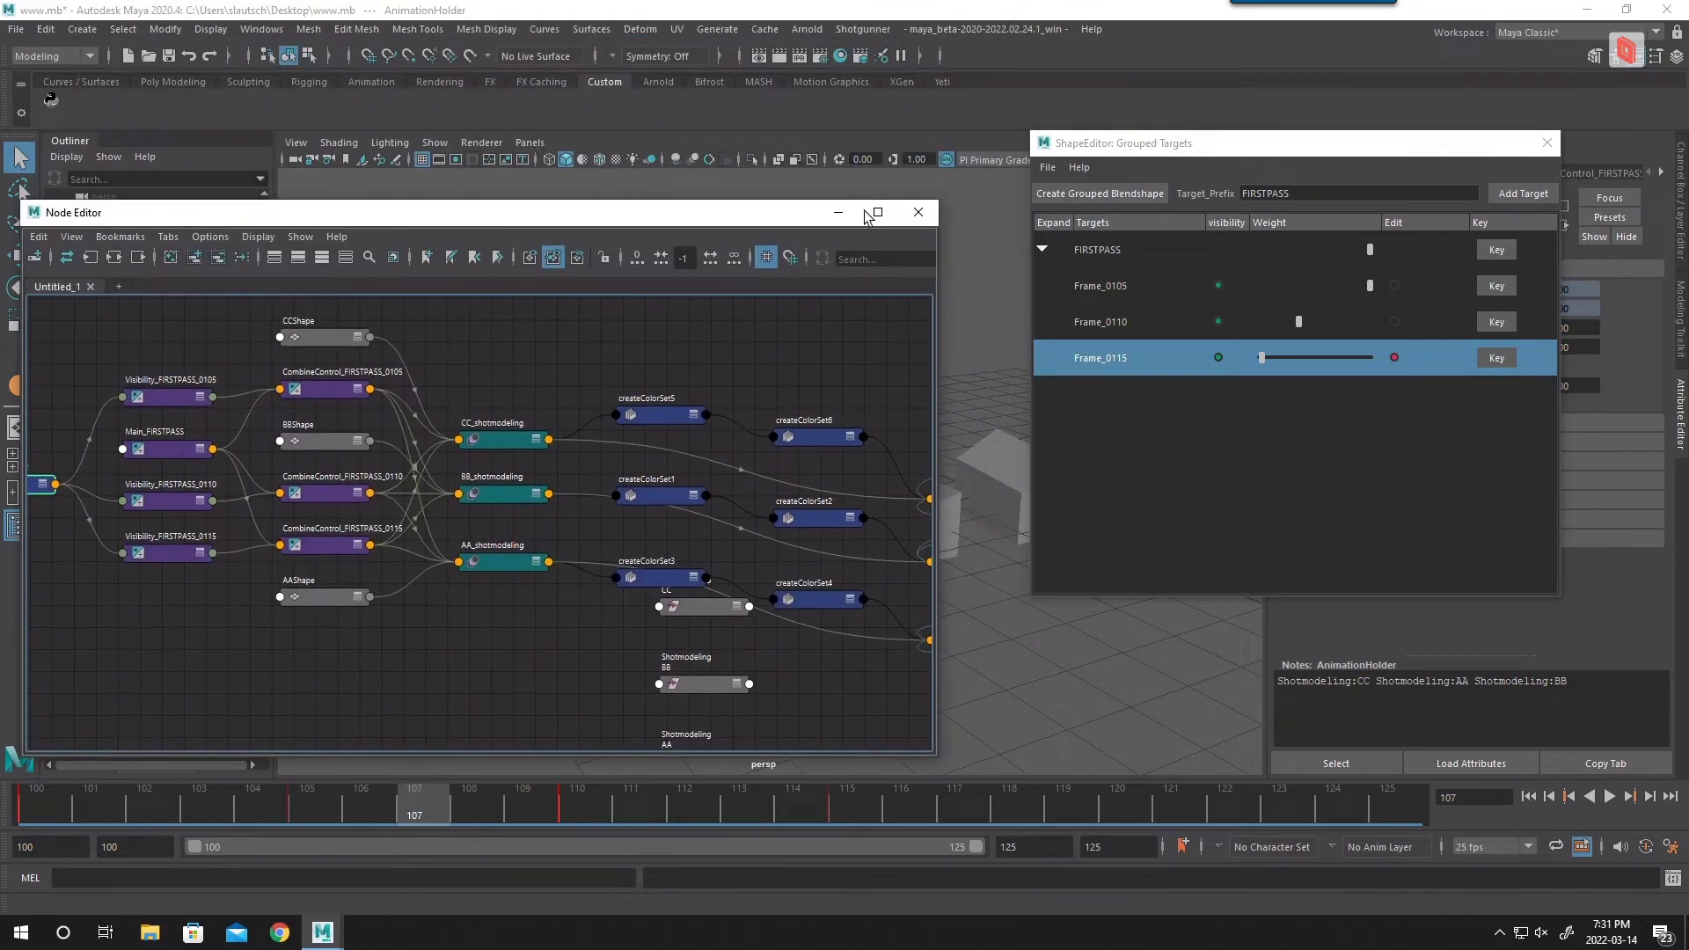
pyautogui.click(838, 213)
# Step: Scrub through frames 113 to 117 and use Go Next Key on the Frame_0115 target to return to frame 115
pyautogui.moveTo(571, 808); pyautogui.dragTo(747, 808)
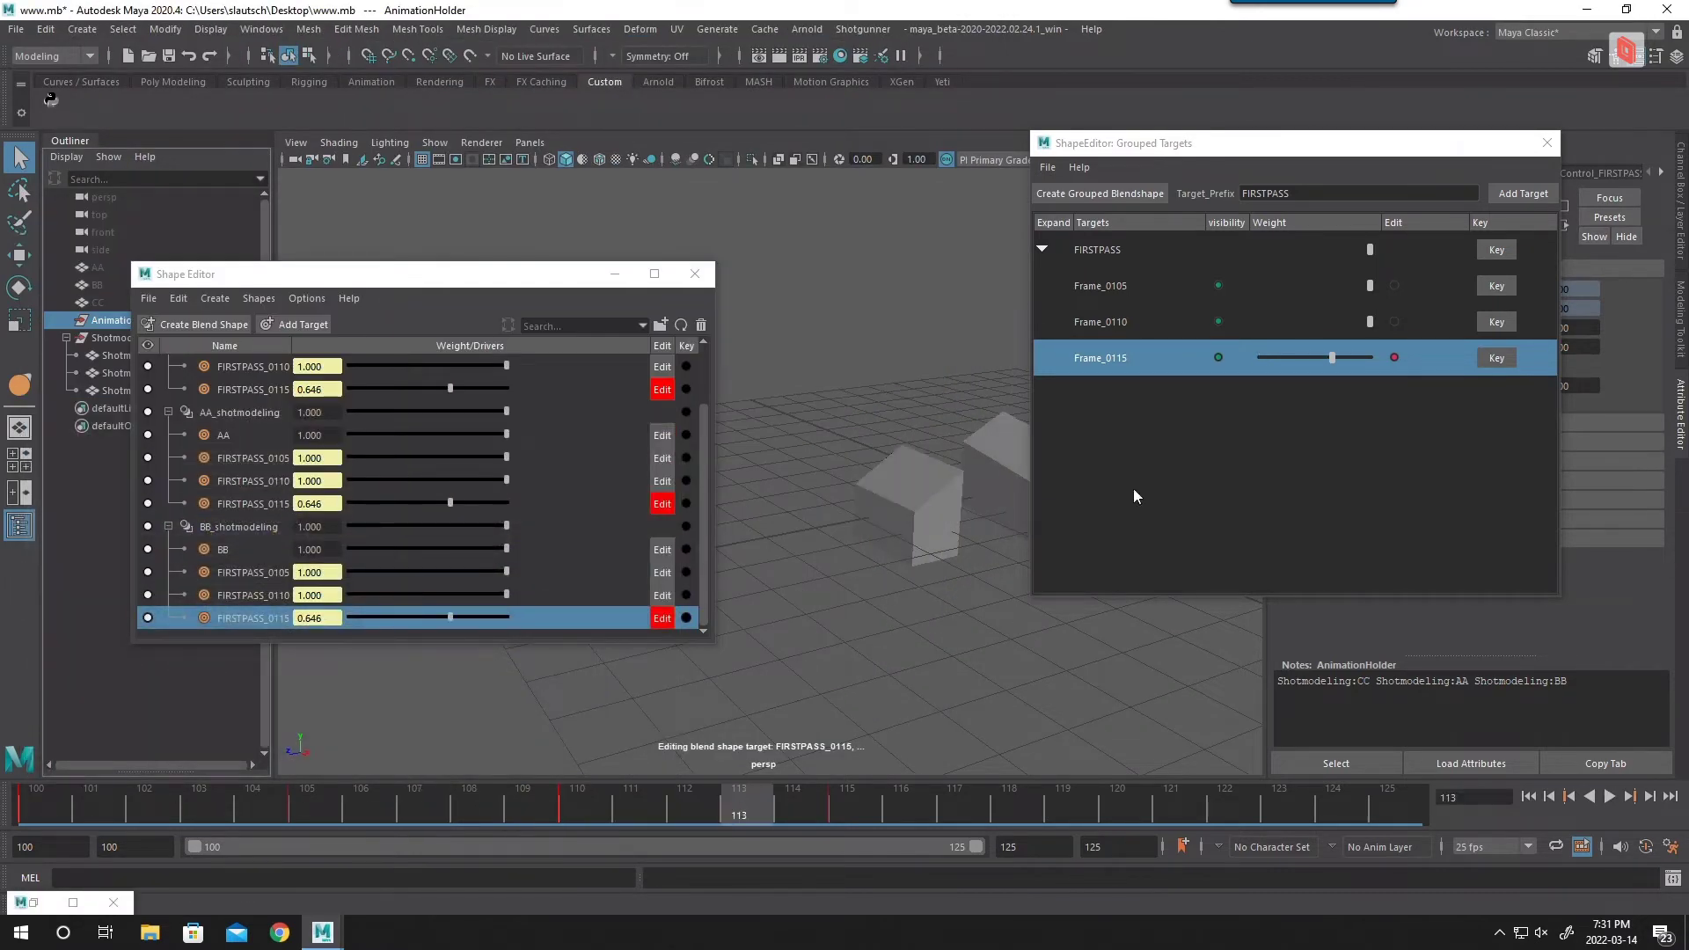
pyautogui.click(906, 593)
pyautogui.moveTo(851, 796); pyautogui.dragTo(898, 809)
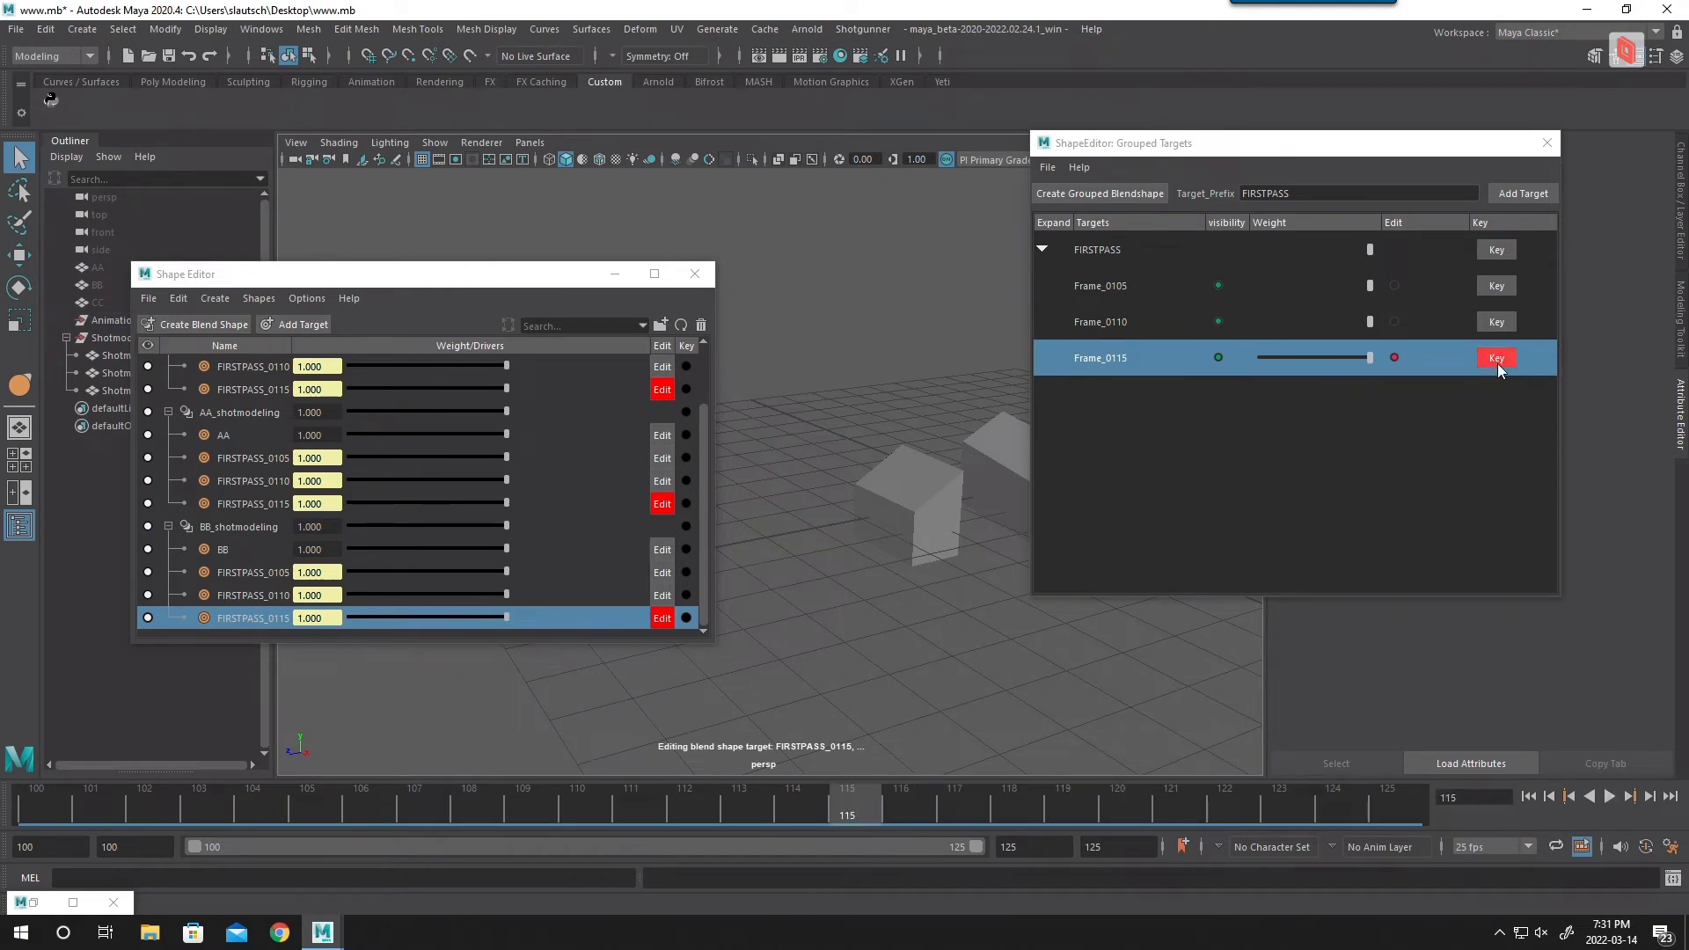
pyautogui.click(962, 796)
pyautogui.rightClick(1497, 369)
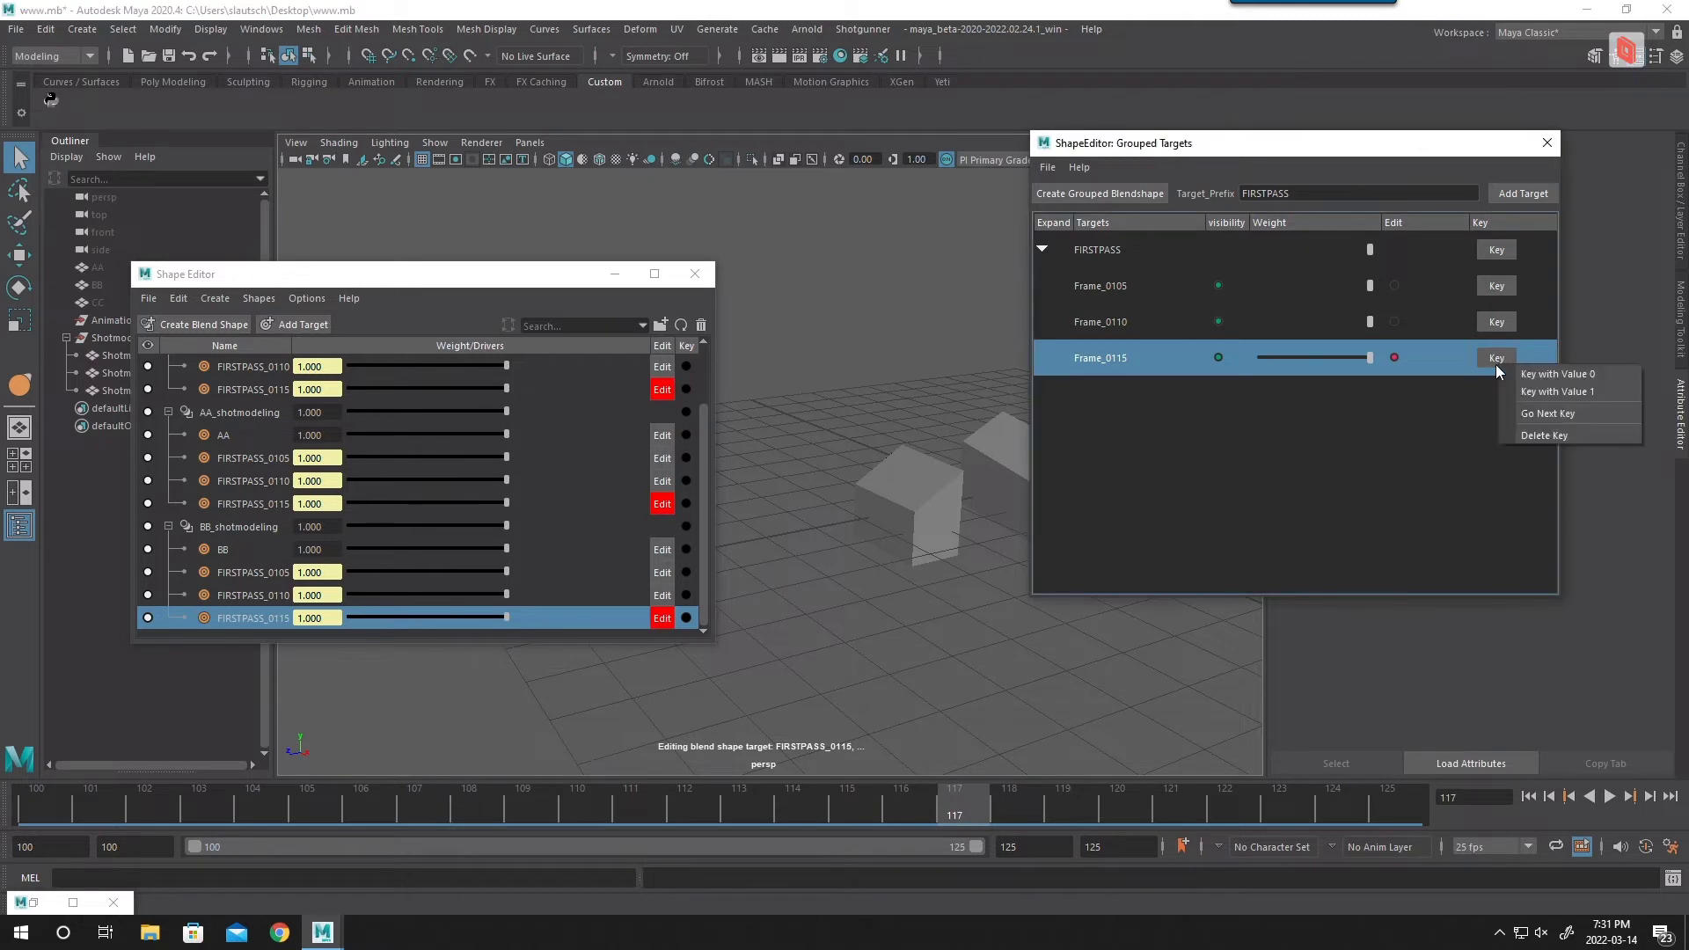
pyautogui.click(1533, 408)
pyautogui.rightClick(1495, 364)
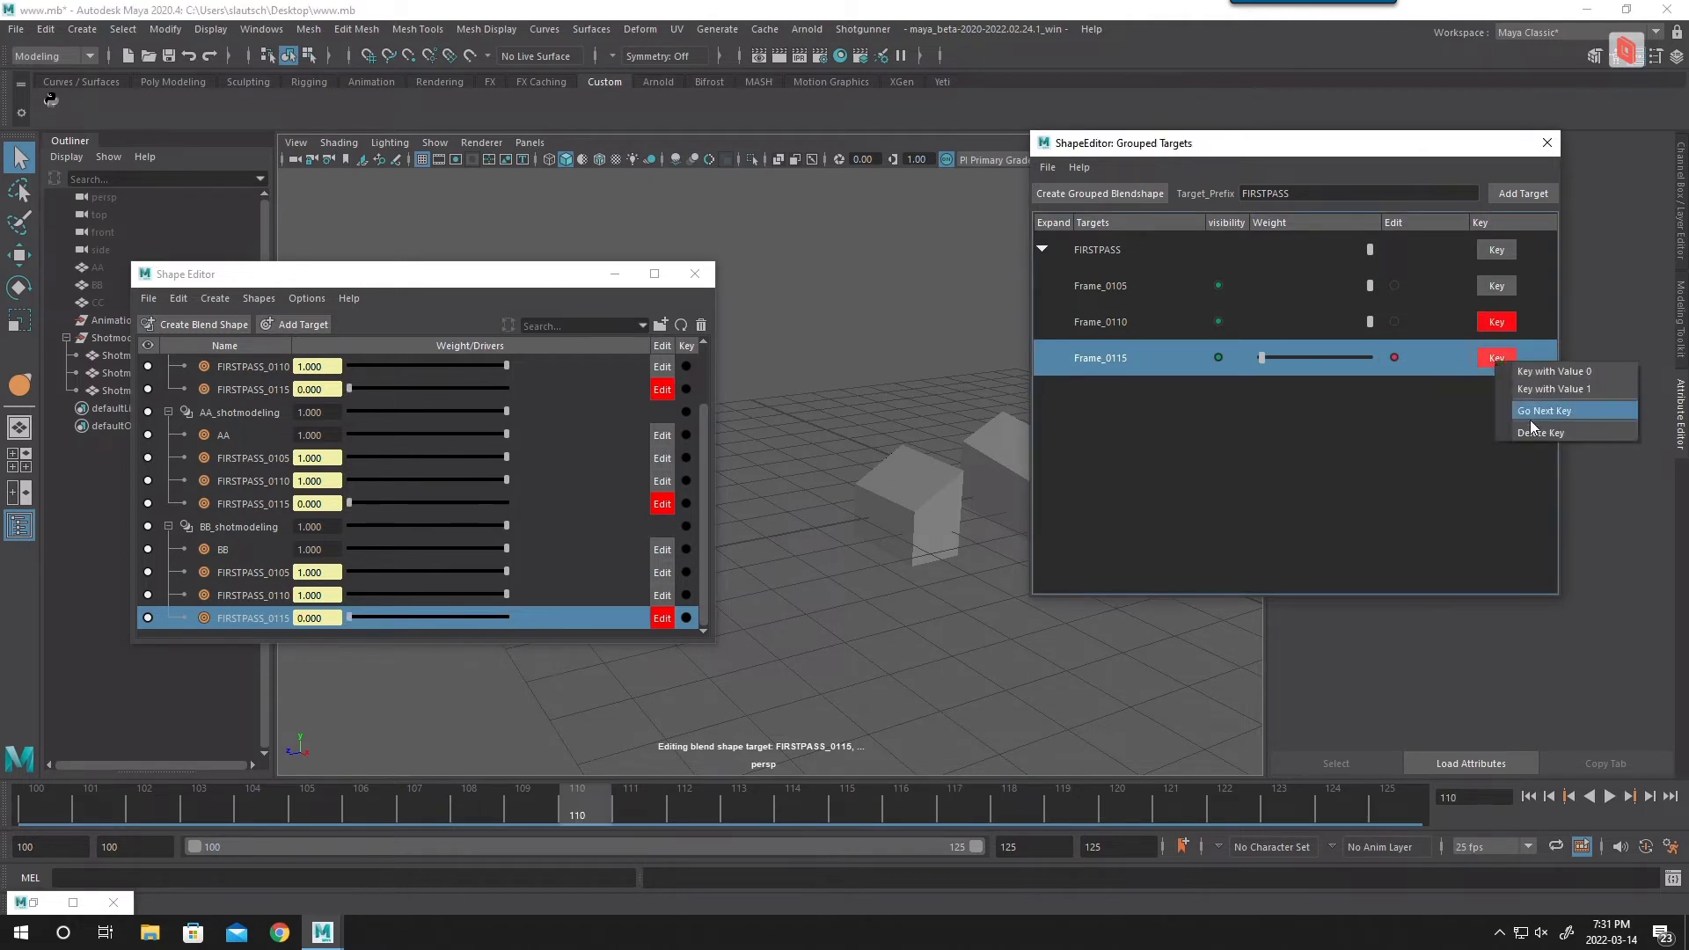
pyautogui.click(1541, 406)
# Step: Select a side face of the CC cube and move it on the Frame_0115 target
pyautogui.keyDown('alt'); pyautogui.moveTo(849, 762); pyautogui.dragTo(841, 607); pyautogui.keyUp('alt')
pyautogui.click(818, 602)
pyautogui.press('w')
pyautogui.keyDown('alt'); pyautogui.moveTo(840, 607); pyautogui.dragTo(939, 597, button='middle'); pyautogui.keyUp('alt')
pyautogui.press('q')
pyautogui.press('F8')
pyautogui.click(803, 563)
pyautogui.press('F11')
pyautogui.click(797, 554)
pyautogui.keyDown('alt'); pyautogui.moveTo(828, 622); pyautogui.dragTo(738, 666); pyautogui.keyUp('alt')
pyautogui.press('w')
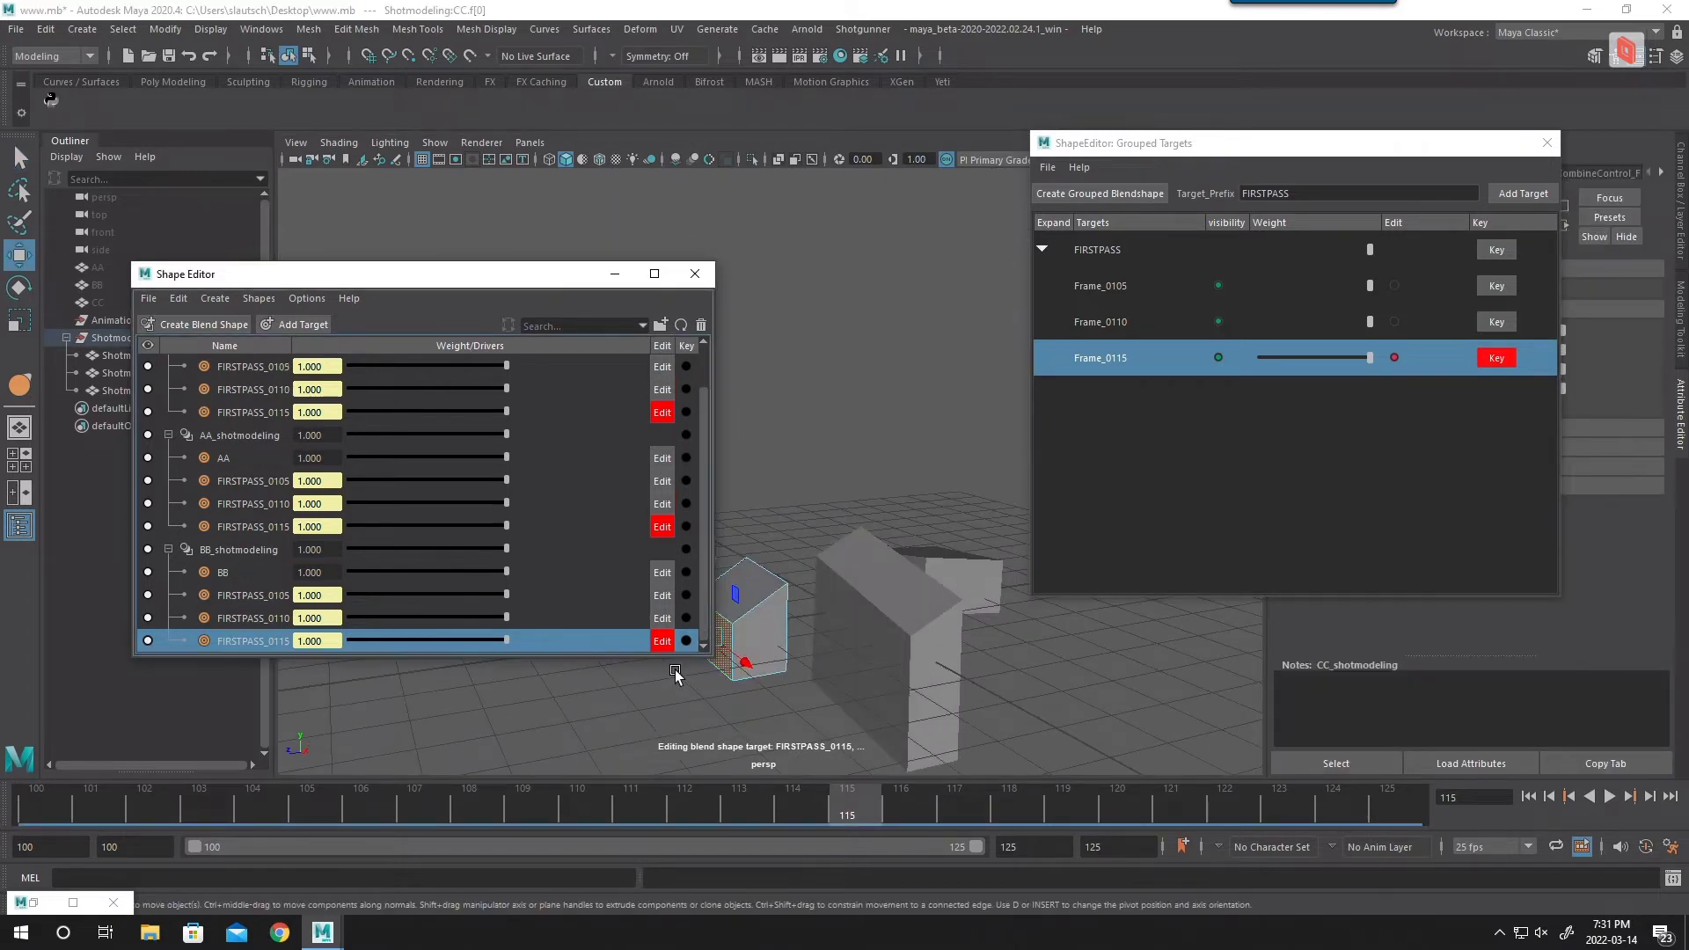
pyautogui.keyDown('alt'); pyautogui.moveTo(758, 702); pyautogui.dragTo(863, 694, button='middle'); pyautogui.keyUp('alt')
pyautogui.moveTo(820, 661); pyautogui.dragTo(946, 670)
# Step: Pull a face of the BB cube outward to lengthen the cube on the Frame_0115 target
pyautogui.click(914, 653)
pyautogui.press('w')
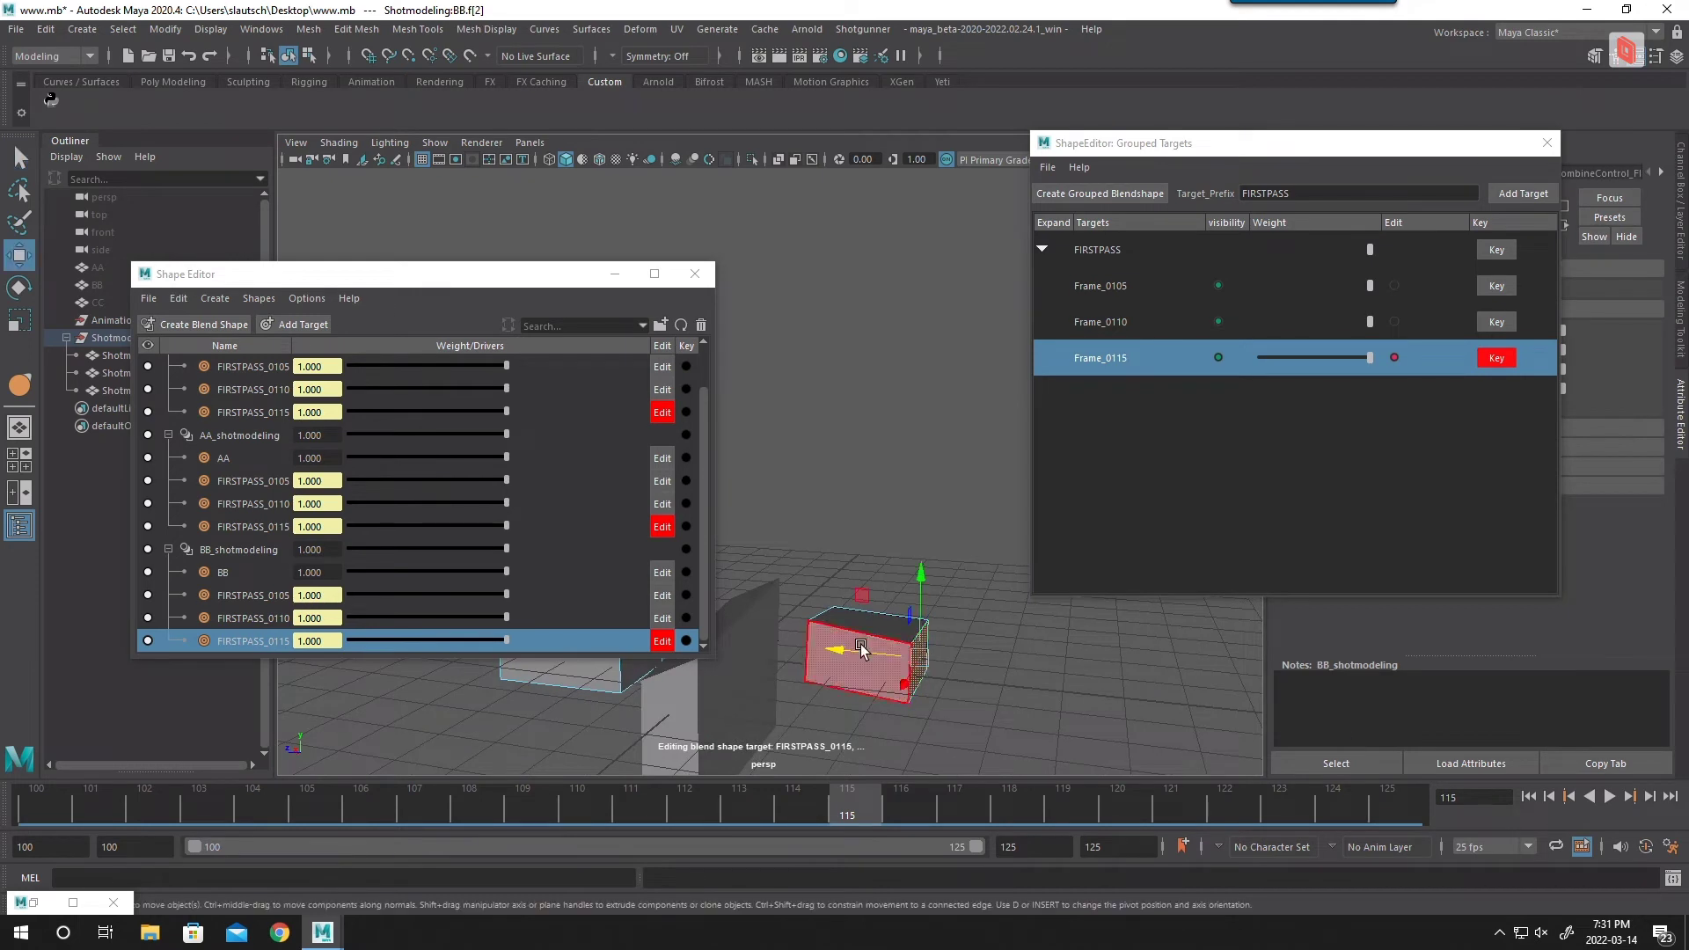
pyautogui.moveTo(860, 634); pyautogui.dragTo(892, 699)
pyautogui.press('q')
pyautogui.click(883, 732)
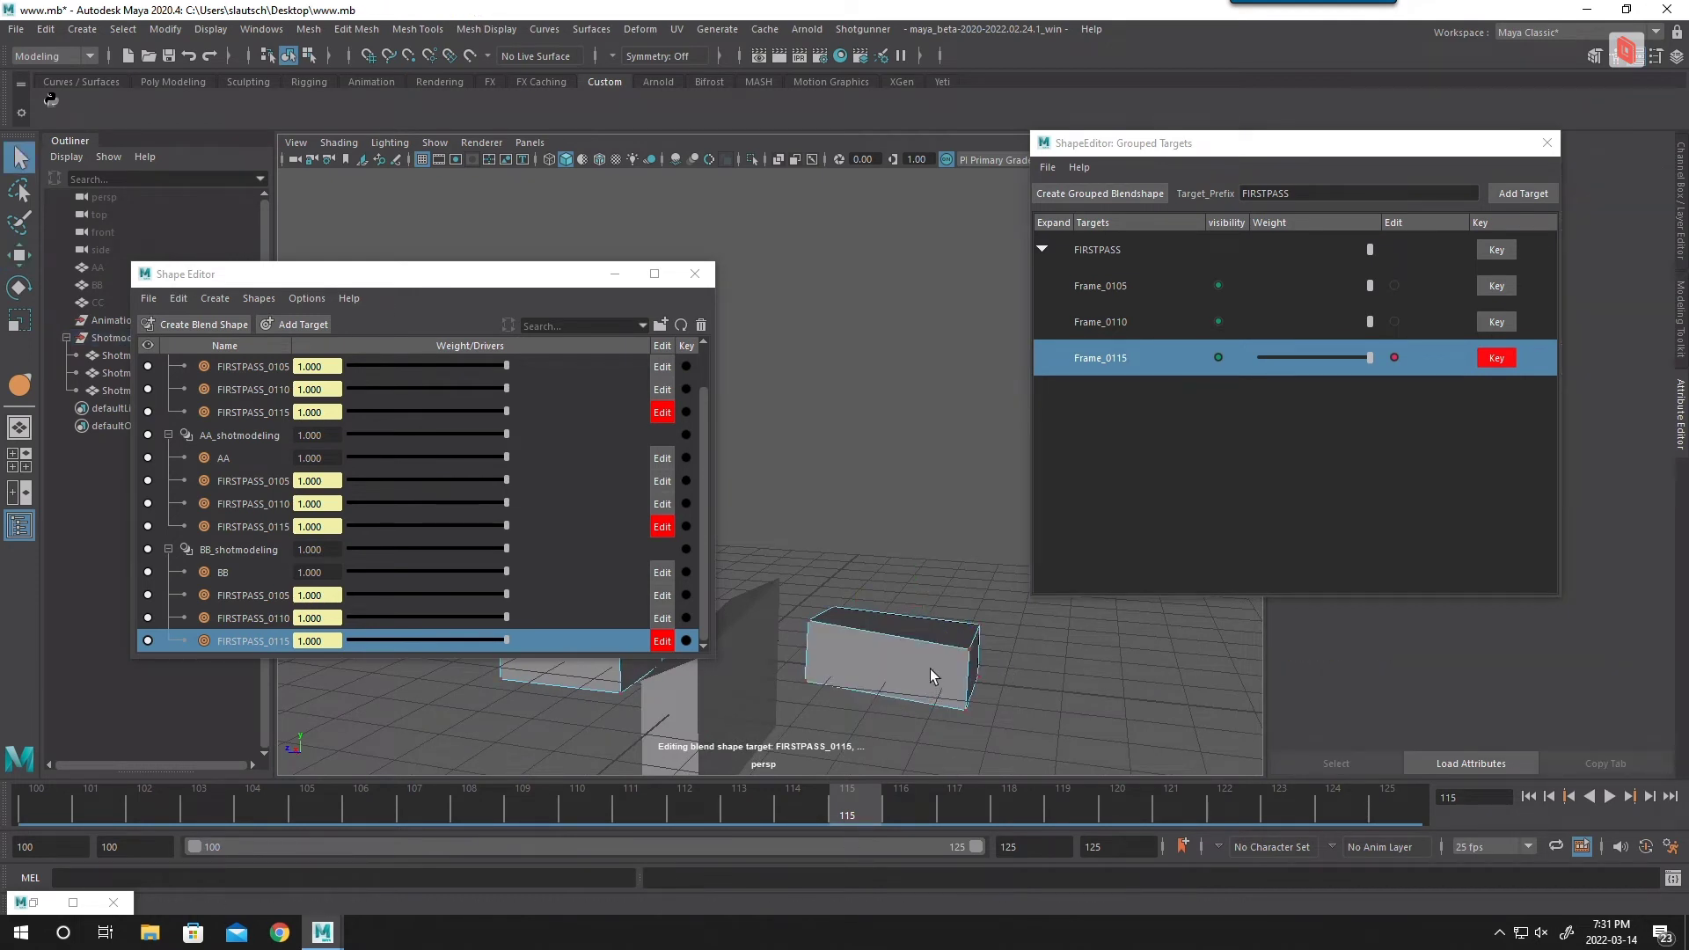
pyautogui.click(930, 669)
# Step: Scrub the timeline back to frame 100 and select the AA cube
pyautogui.moveTo(876, 786); pyautogui.dragTo(34, 804)
pyautogui.click(801, 657)
pyautogui.keyDown('alt'); pyautogui.moveTo(801, 657); pyautogui.dragTo(922, 615, button='middle'); pyautogui.keyUp('alt')
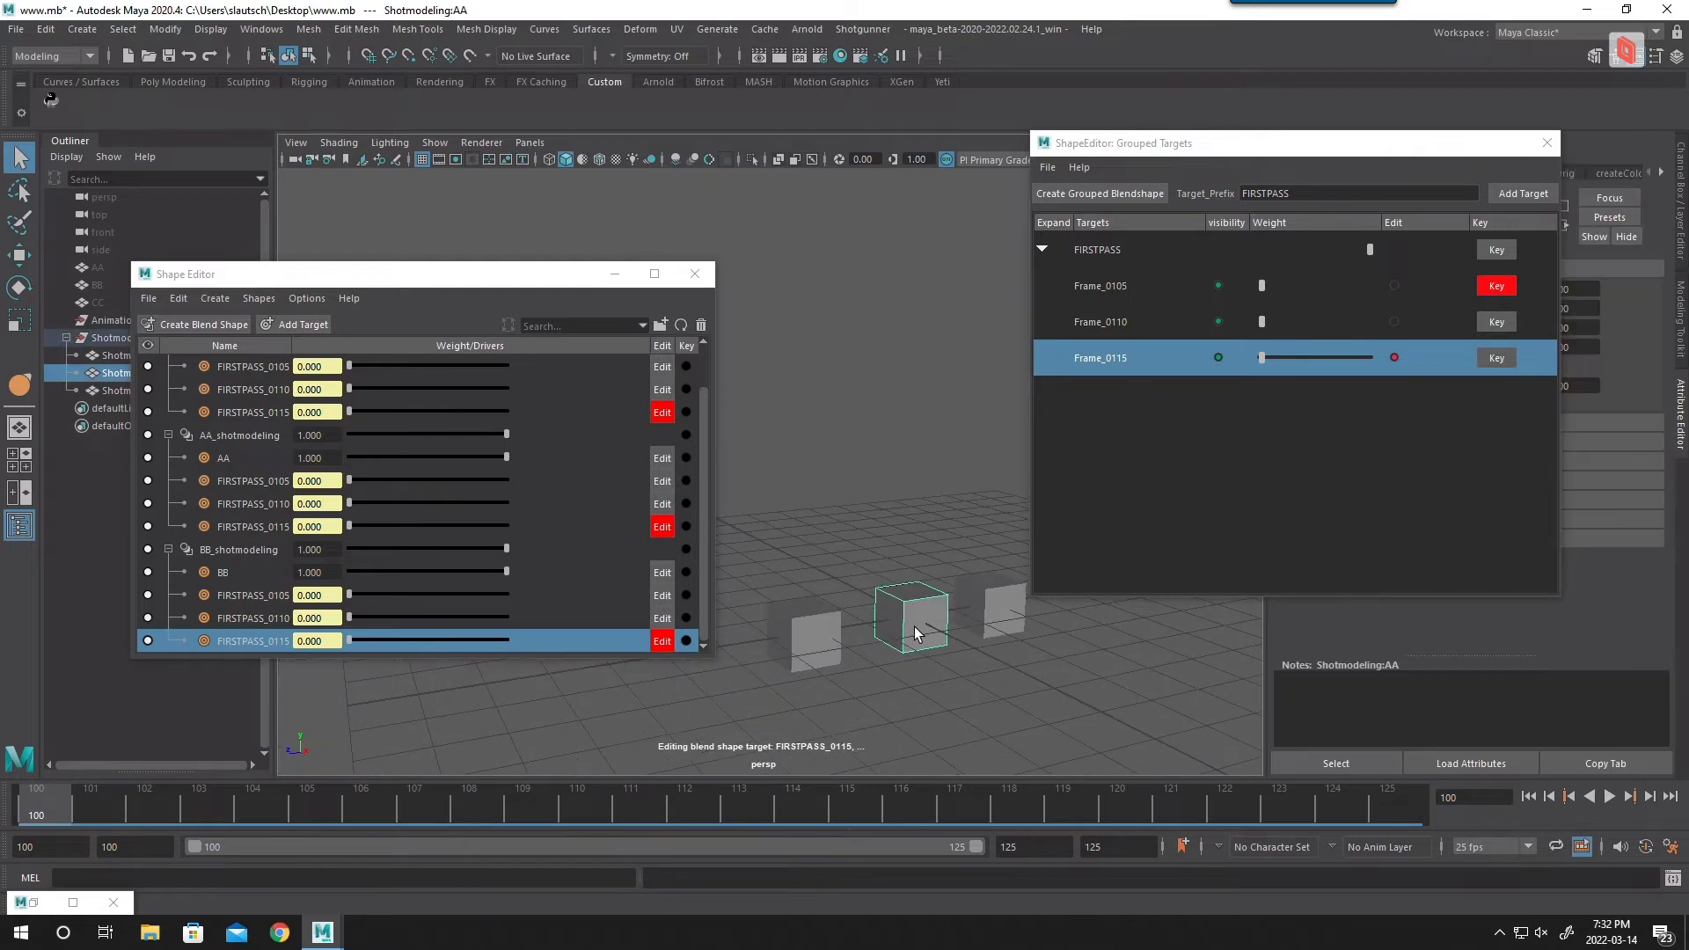
# Step: Clear the target prefix and select the FIRSTPASS group and its targets in turn to refill it
pyautogui.doubleClick(1308, 199)
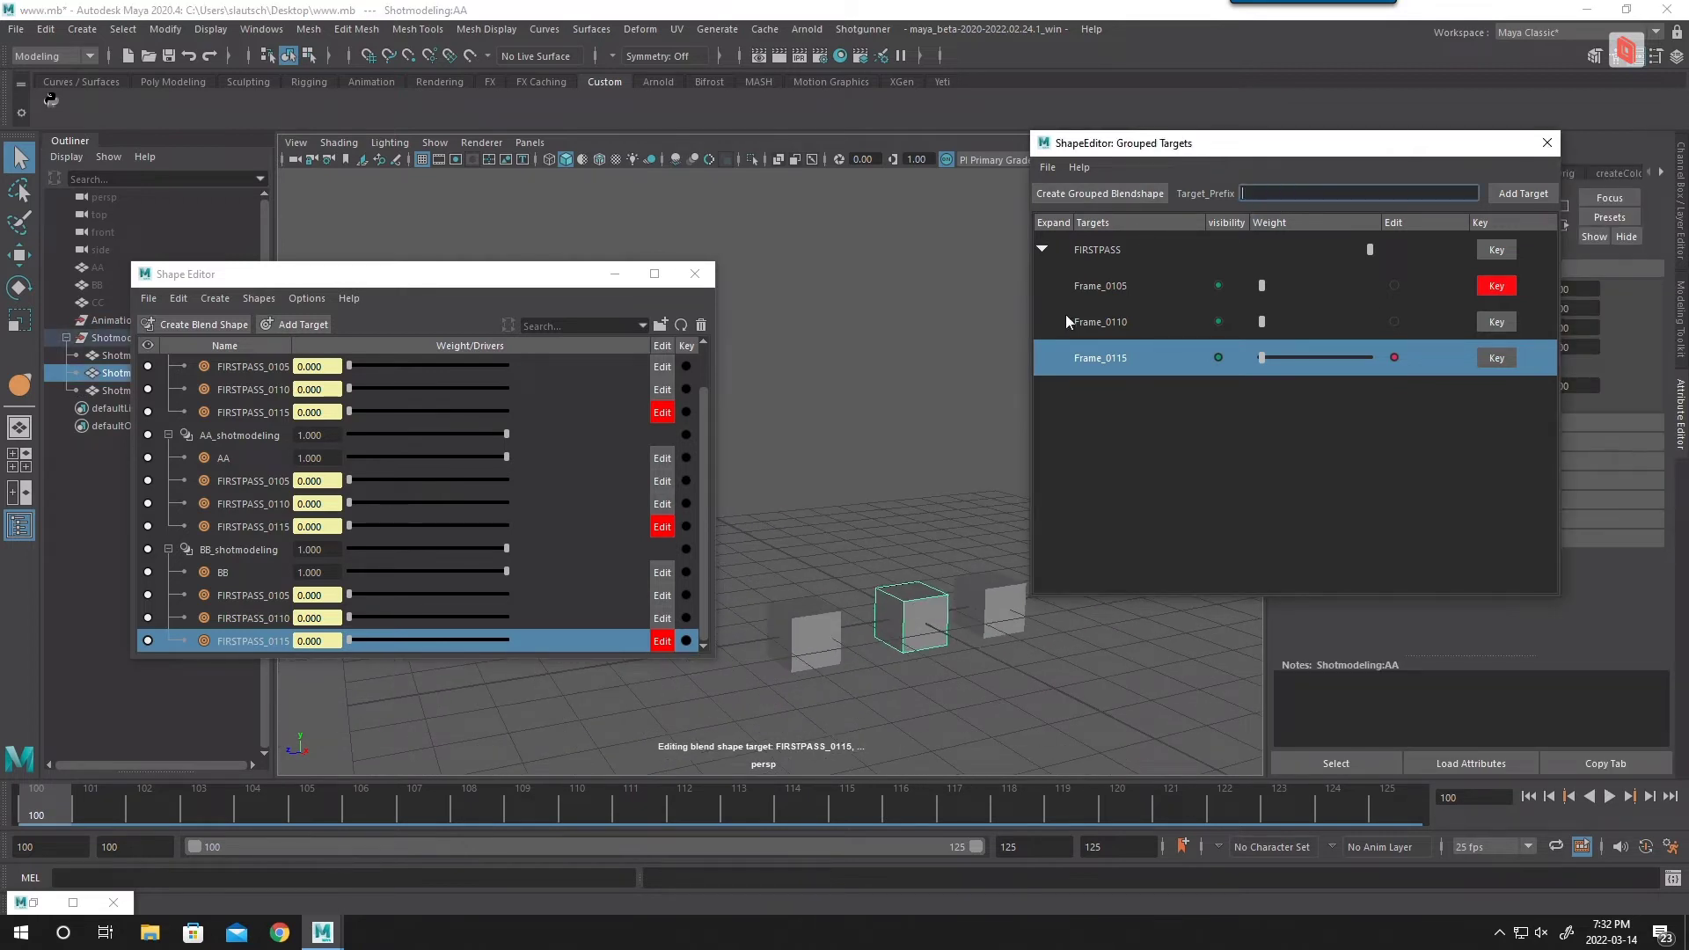
pyautogui.click(942, 463)
pyautogui.click(1133, 327)
pyautogui.click(1117, 367)
pyautogui.click(1110, 287)
pyautogui.click(1110, 250)
pyautogui.click(1110, 330)
pyautogui.click(1112, 357)
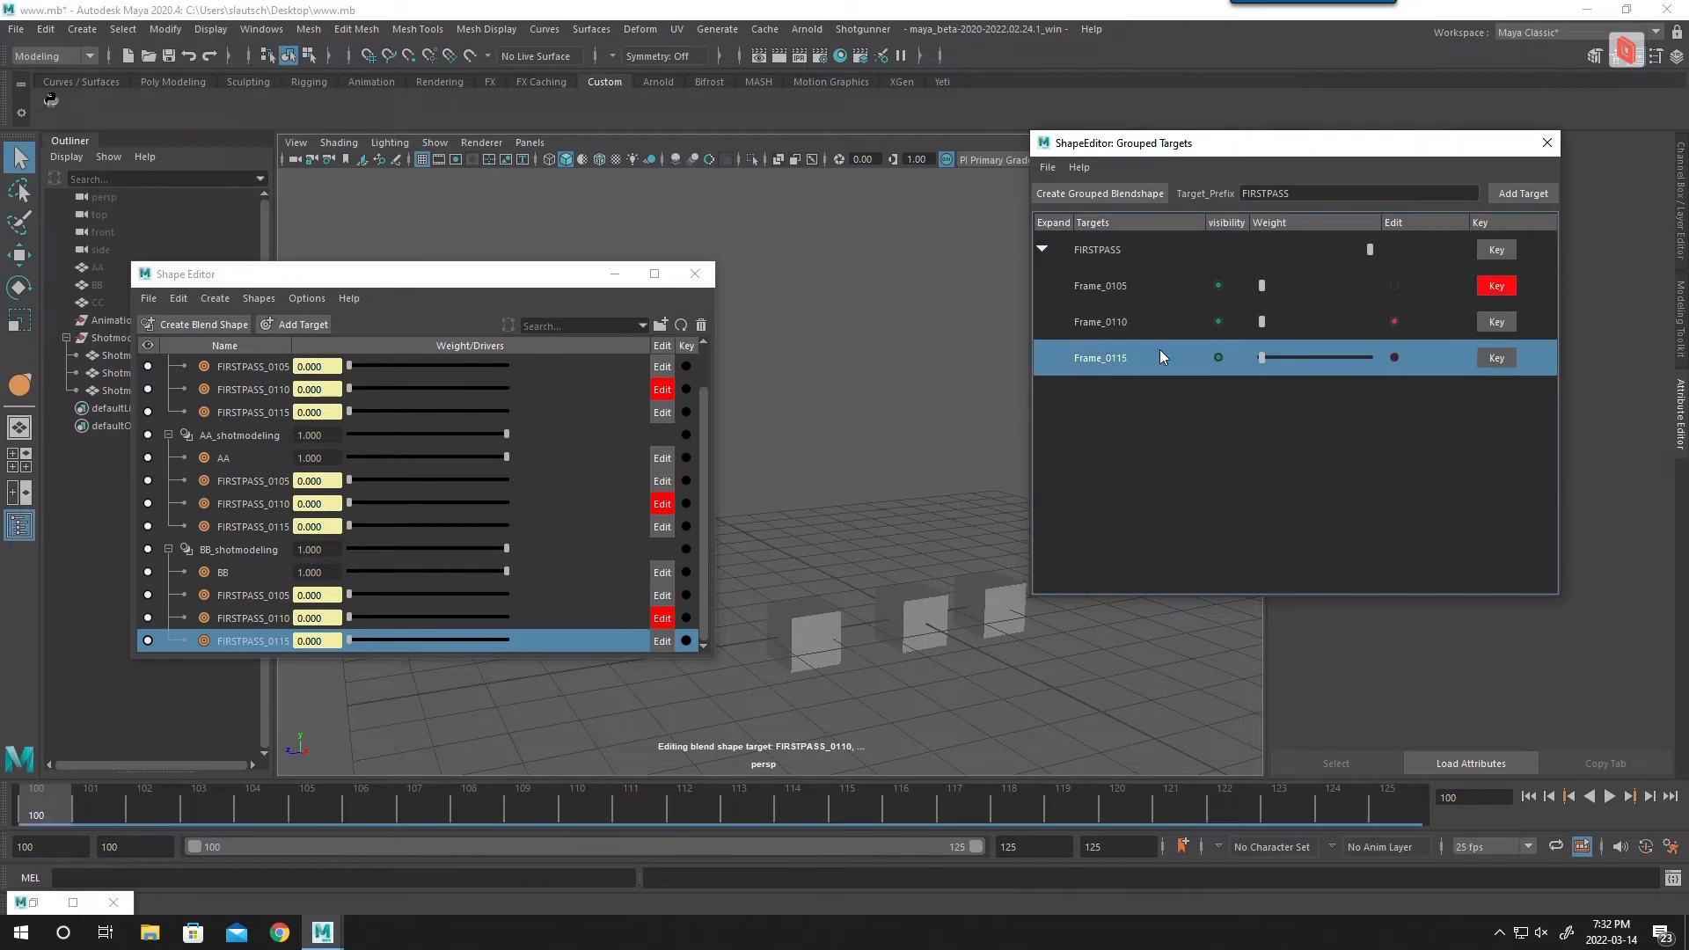
# Step: Set the target prefix to SecondPass, add a target at frame 100 and select it for editing
pyautogui.doubleClick(1311, 192)
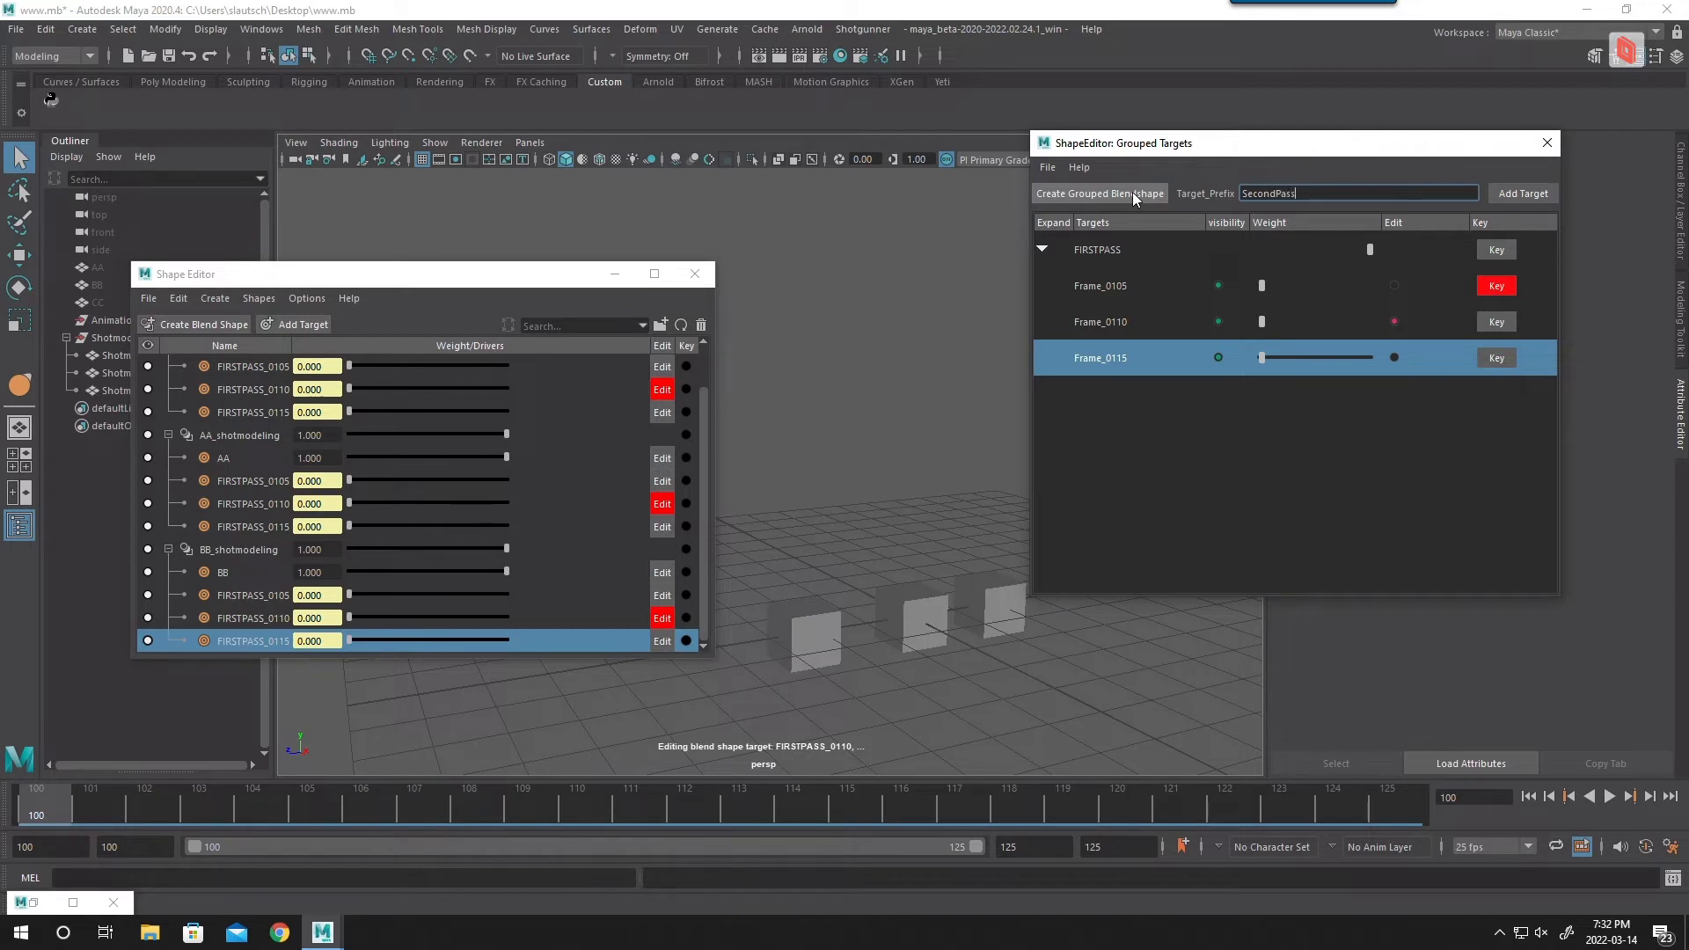
pyautogui.click(1516, 196)
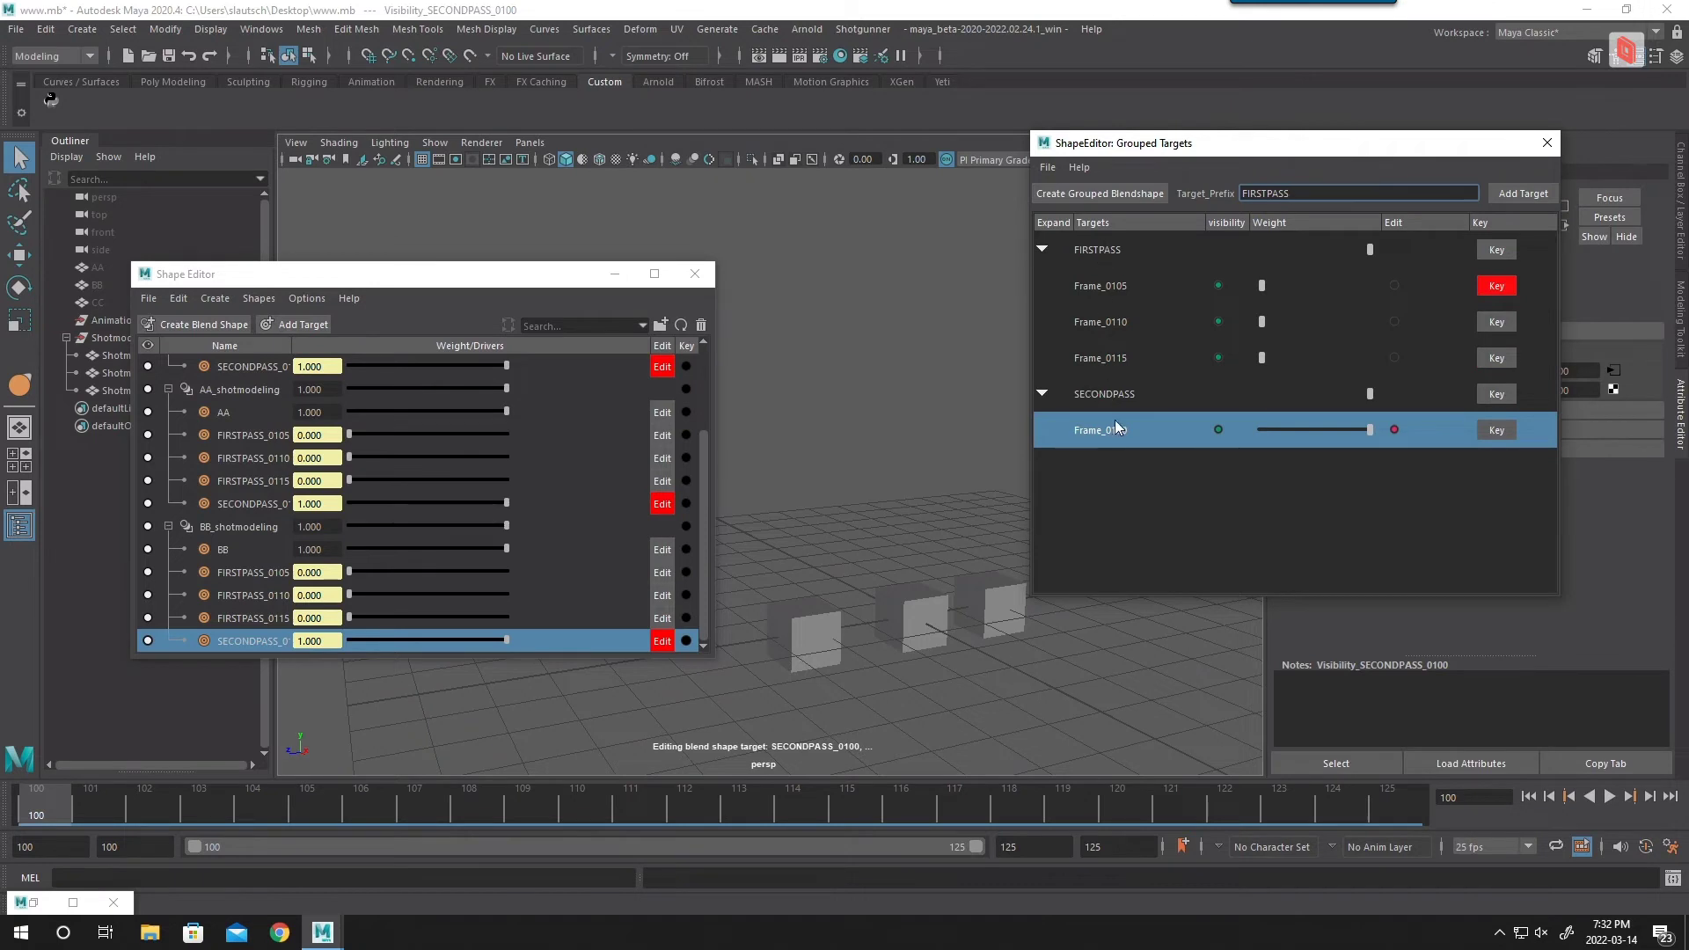
pyautogui.click(1087, 397)
pyautogui.click(1125, 436)
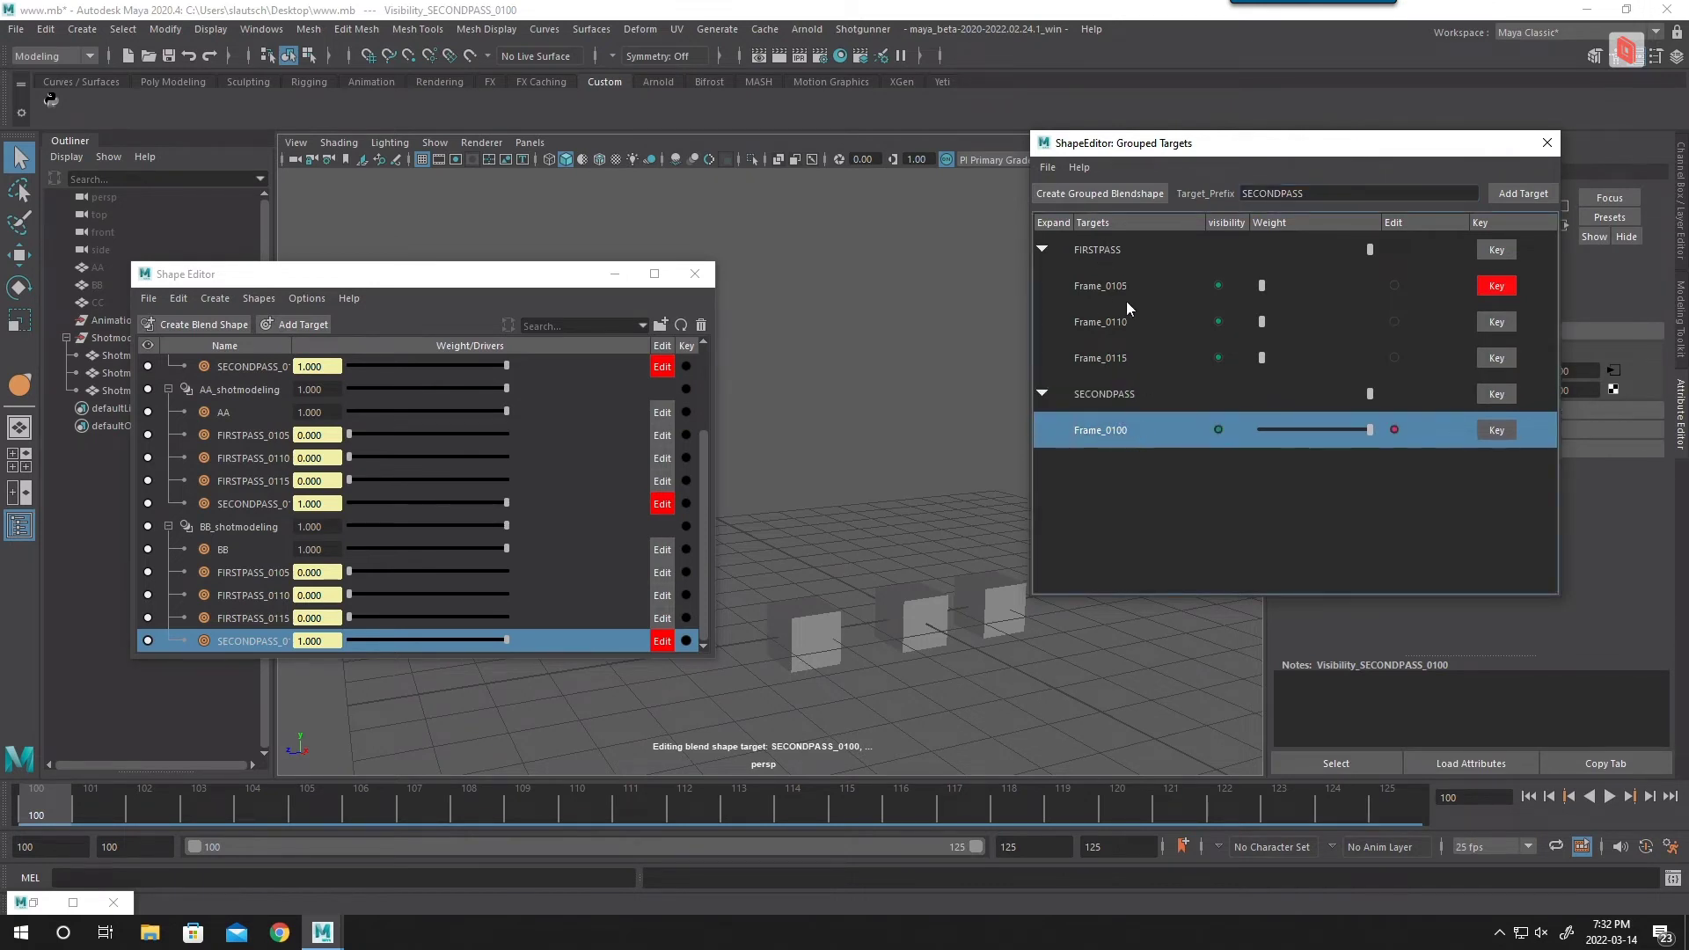
# Step: Switch editing between the FIRSTPASS Frame_0110 and SECONDPASS Frame_0100 targets and examine the cubes from other angles
pyautogui.click(1116, 322)
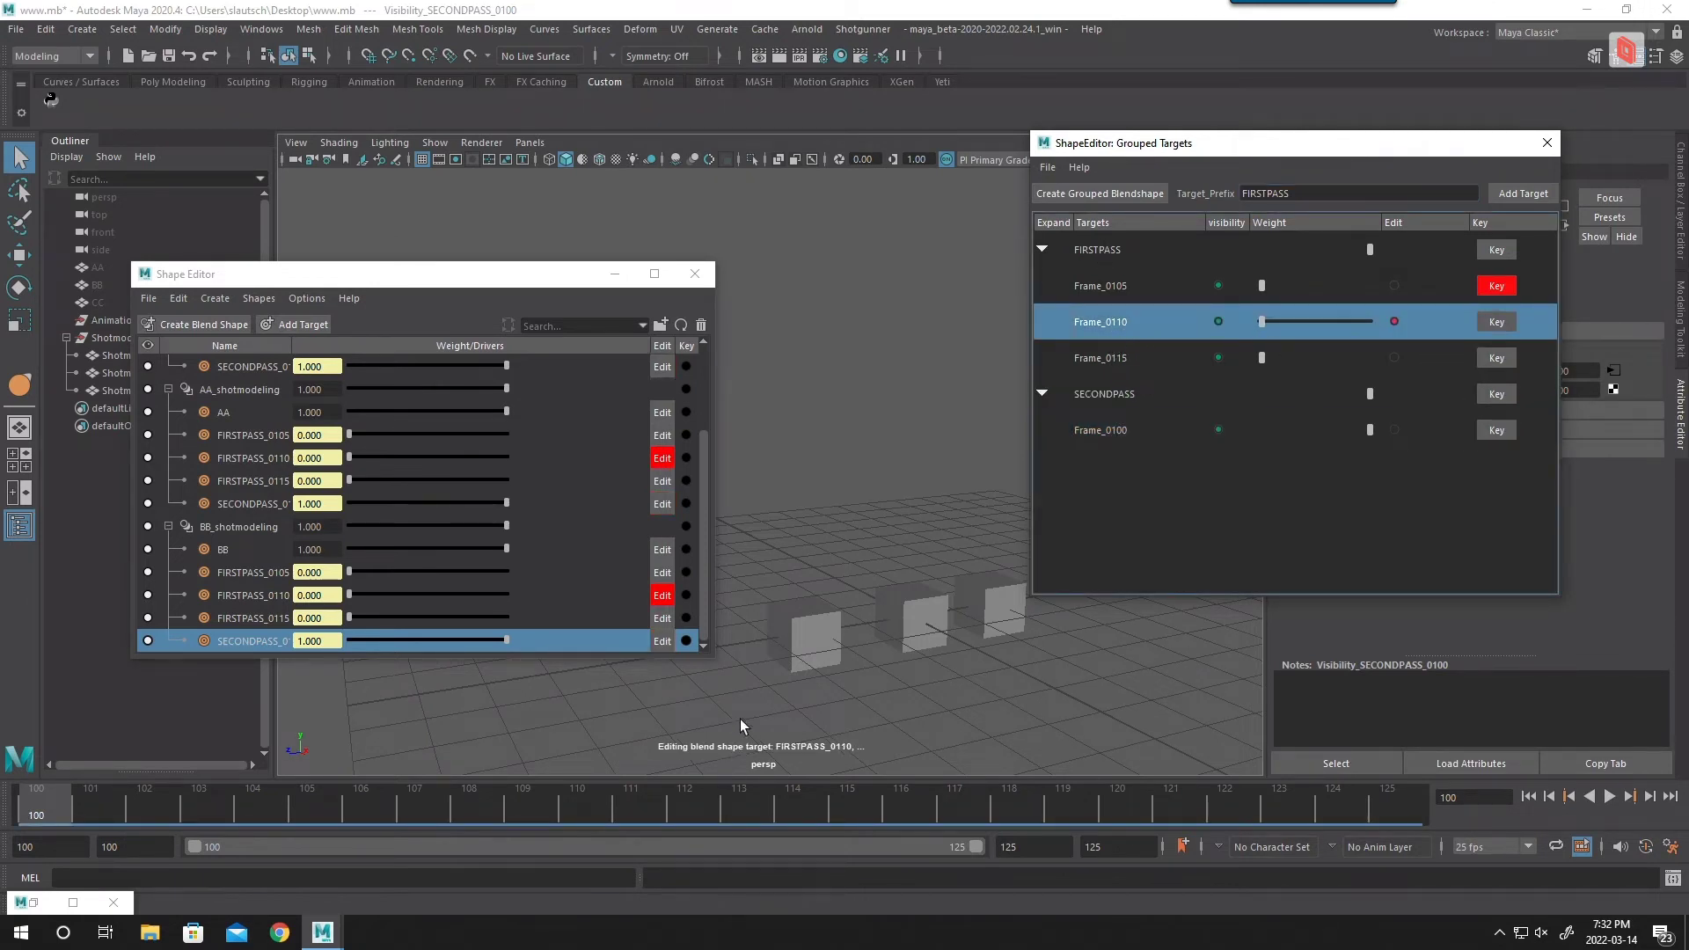
pyautogui.keyDown('alt'); pyautogui.moveTo(753, 709); pyautogui.dragTo(910, 647); pyautogui.keyUp('alt')
pyautogui.click(1121, 433)
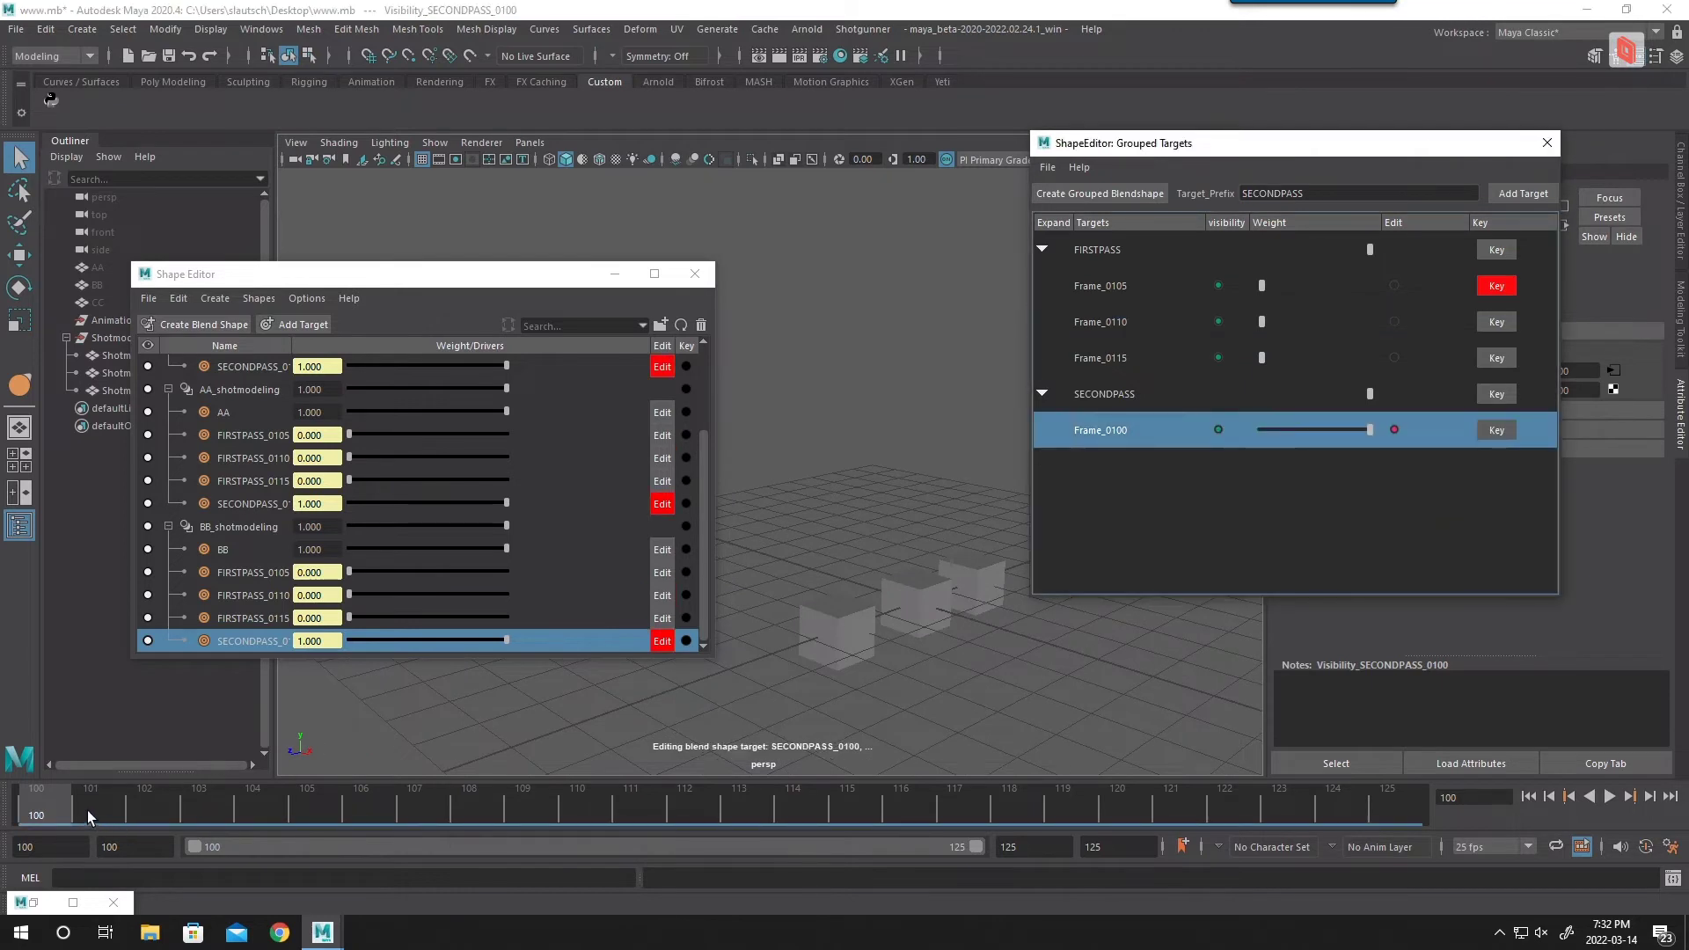
pyautogui.keyDown('alt'); pyautogui.moveTo(792, 654); pyautogui.dragTo(866, 628); pyautogui.keyUp('alt')
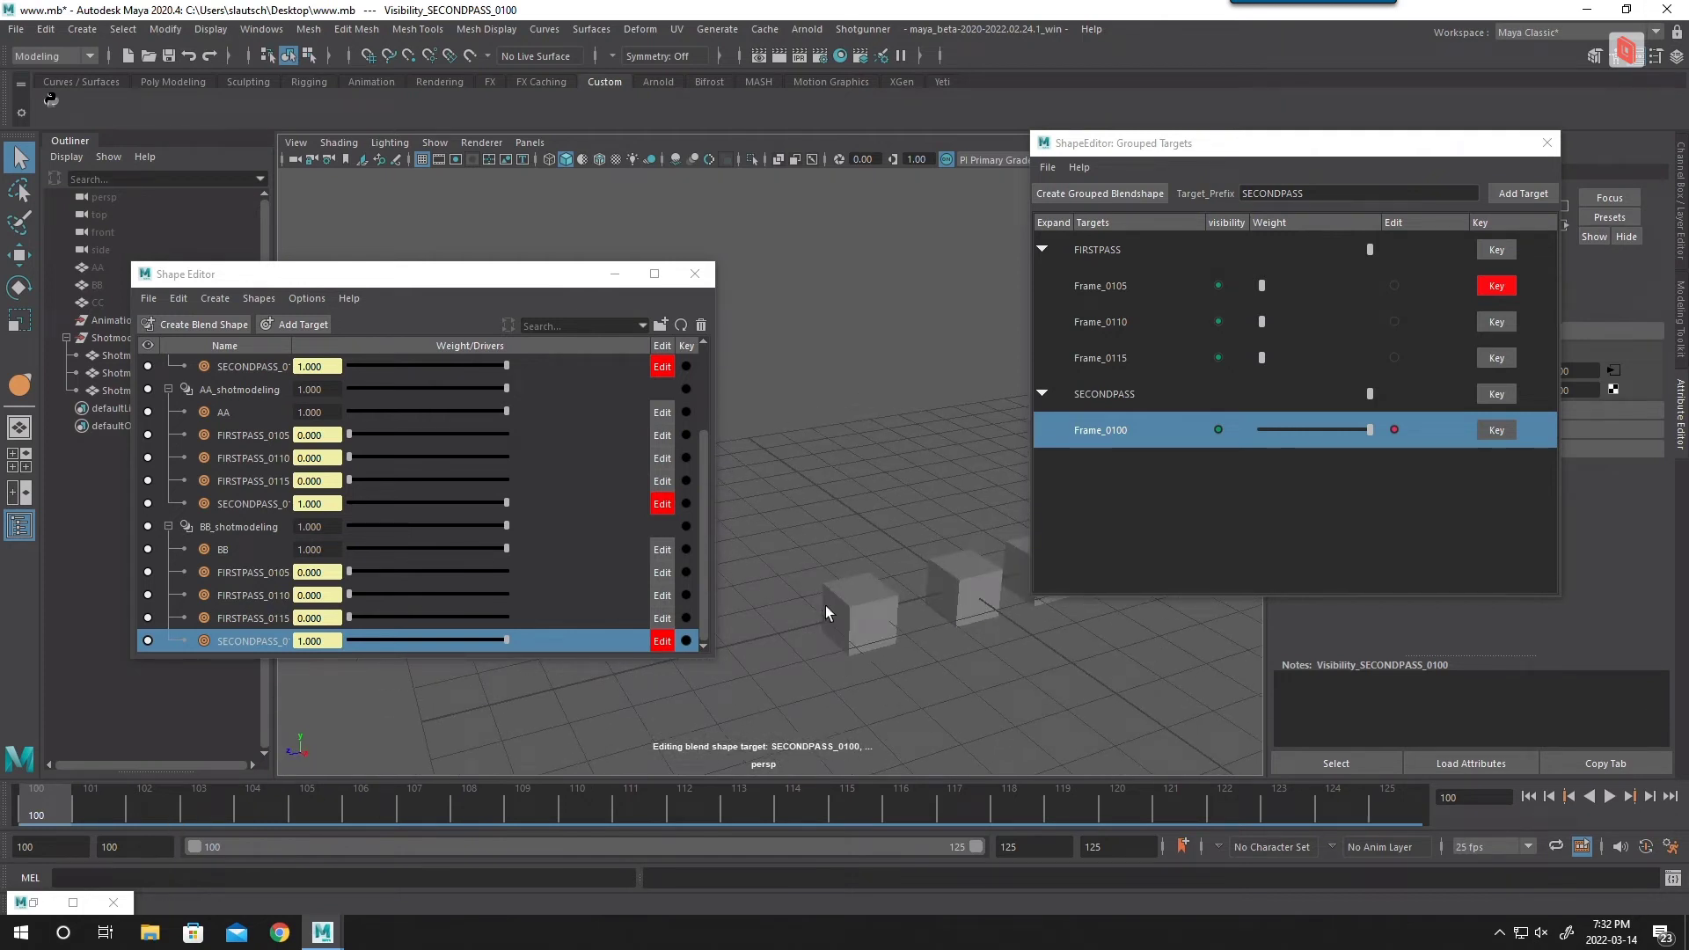
pyautogui.keyDown('alt'); pyautogui.moveTo(847, 692); pyautogui.dragTo(916, 441); pyautogui.keyUp('alt')
pyautogui.keyDown('alt'); pyautogui.moveTo(862, 587); pyautogui.dragTo(933, 493); pyautogui.keyUp('alt')
# Step: Delete the Frame_0100 target from the SECONDPASS group
pyautogui.rightClick(1157, 431)
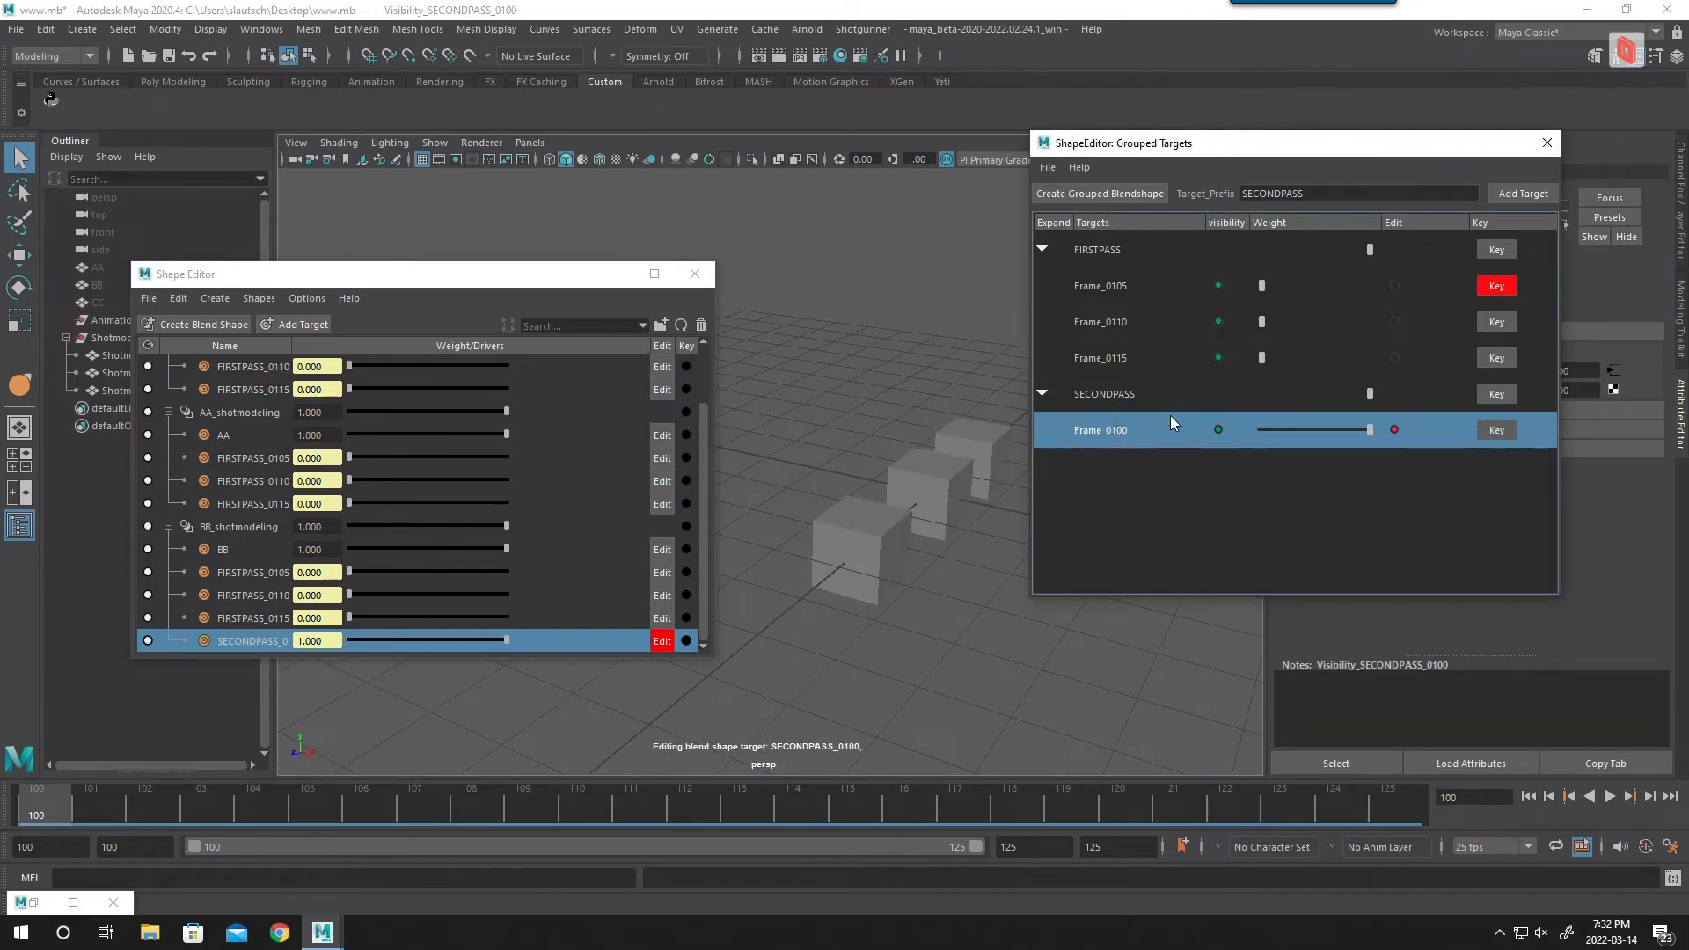
pyautogui.click(1170, 415)
pyautogui.keyDown('alt'); pyautogui.moveTo(823, 608); pyautogui.dragTo(814, 616); pyautogui.keyUp('alt')
# Step: Add a SECONDPASS target at frame 110 and key it with value 1
pyautogui.moveTo(265, 812); pyautogui.dragTo(592, 806)
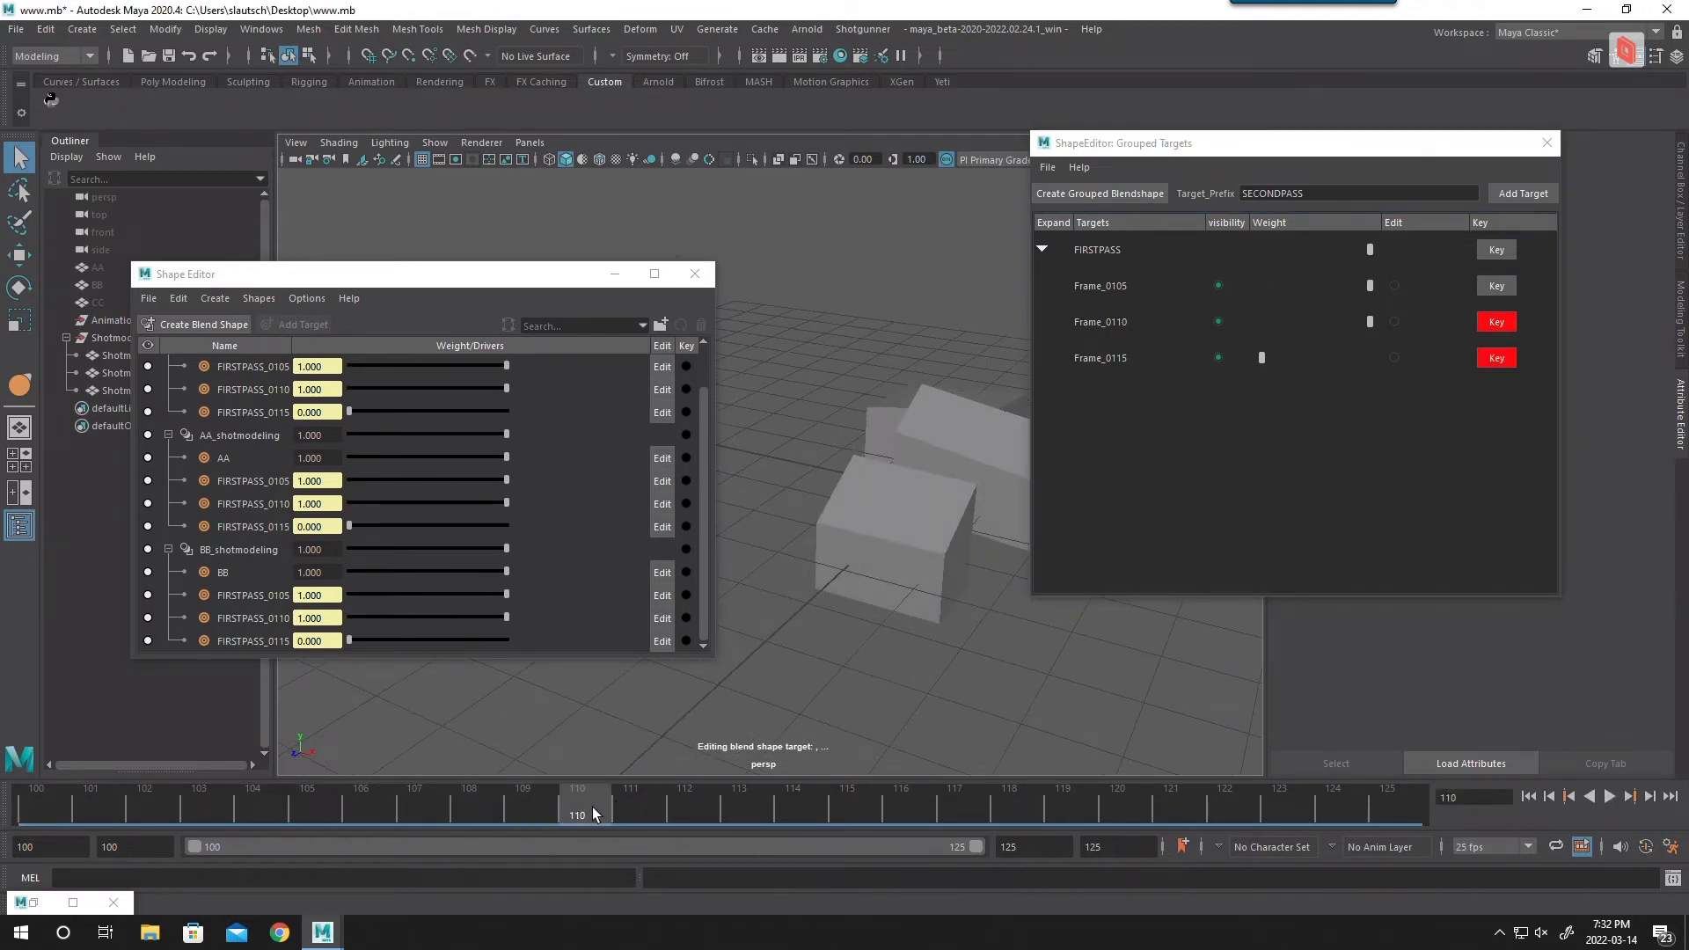
pyautogui.click(1513, 197)
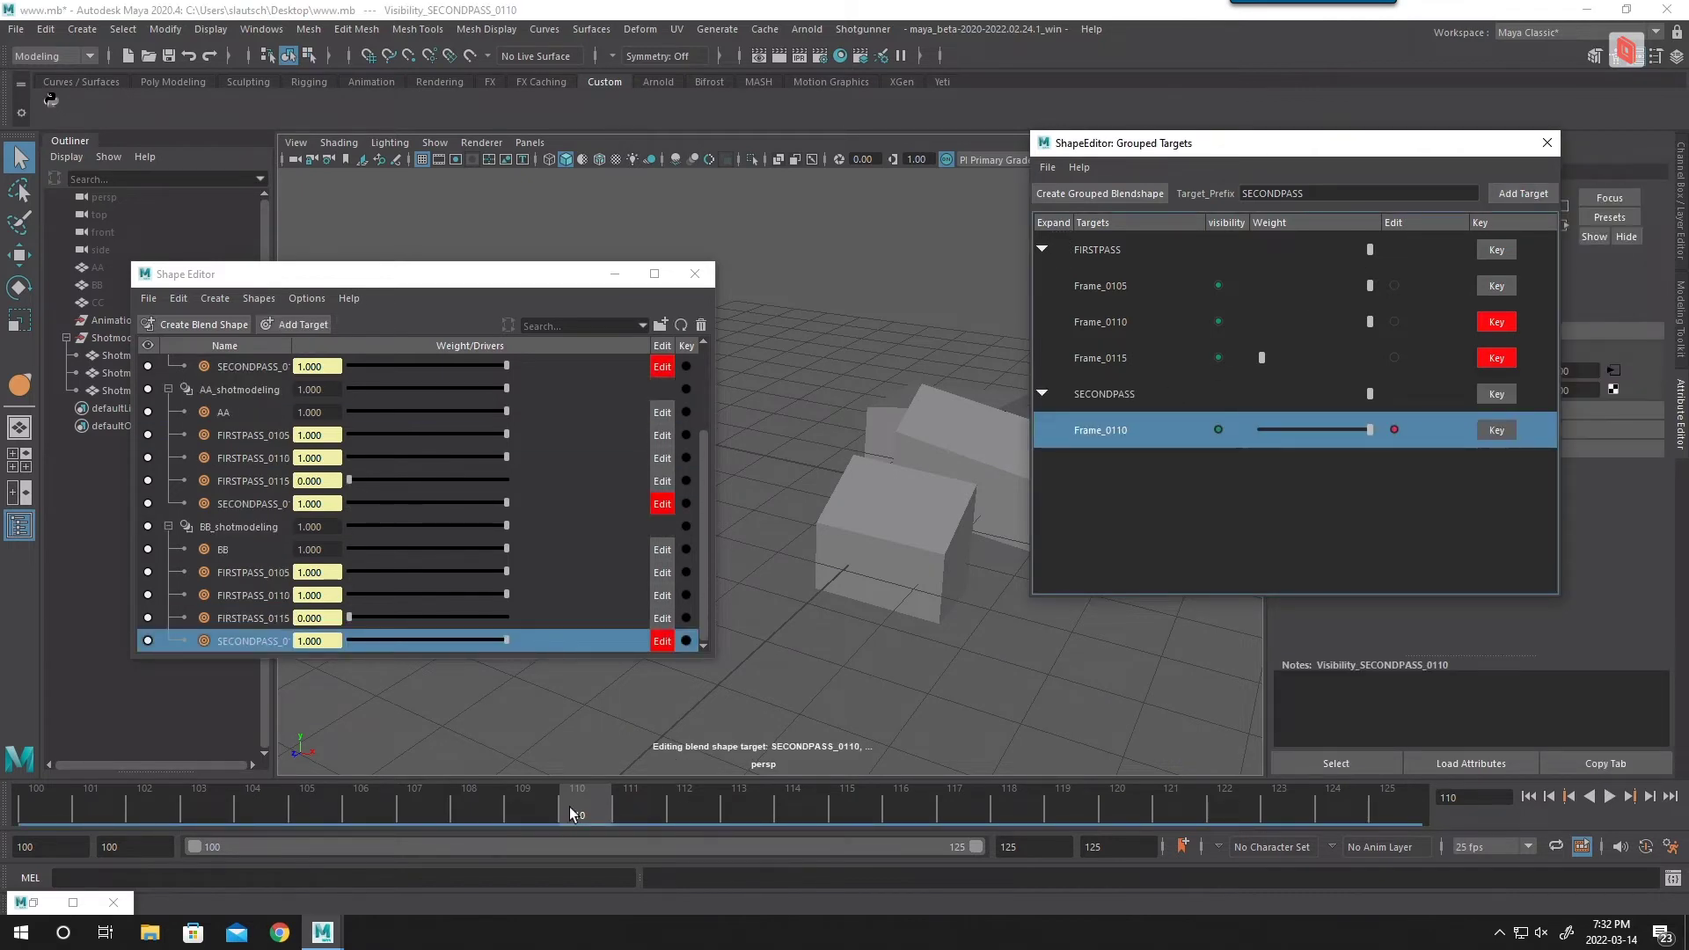
pyautogui.rightClick(1503, 432)
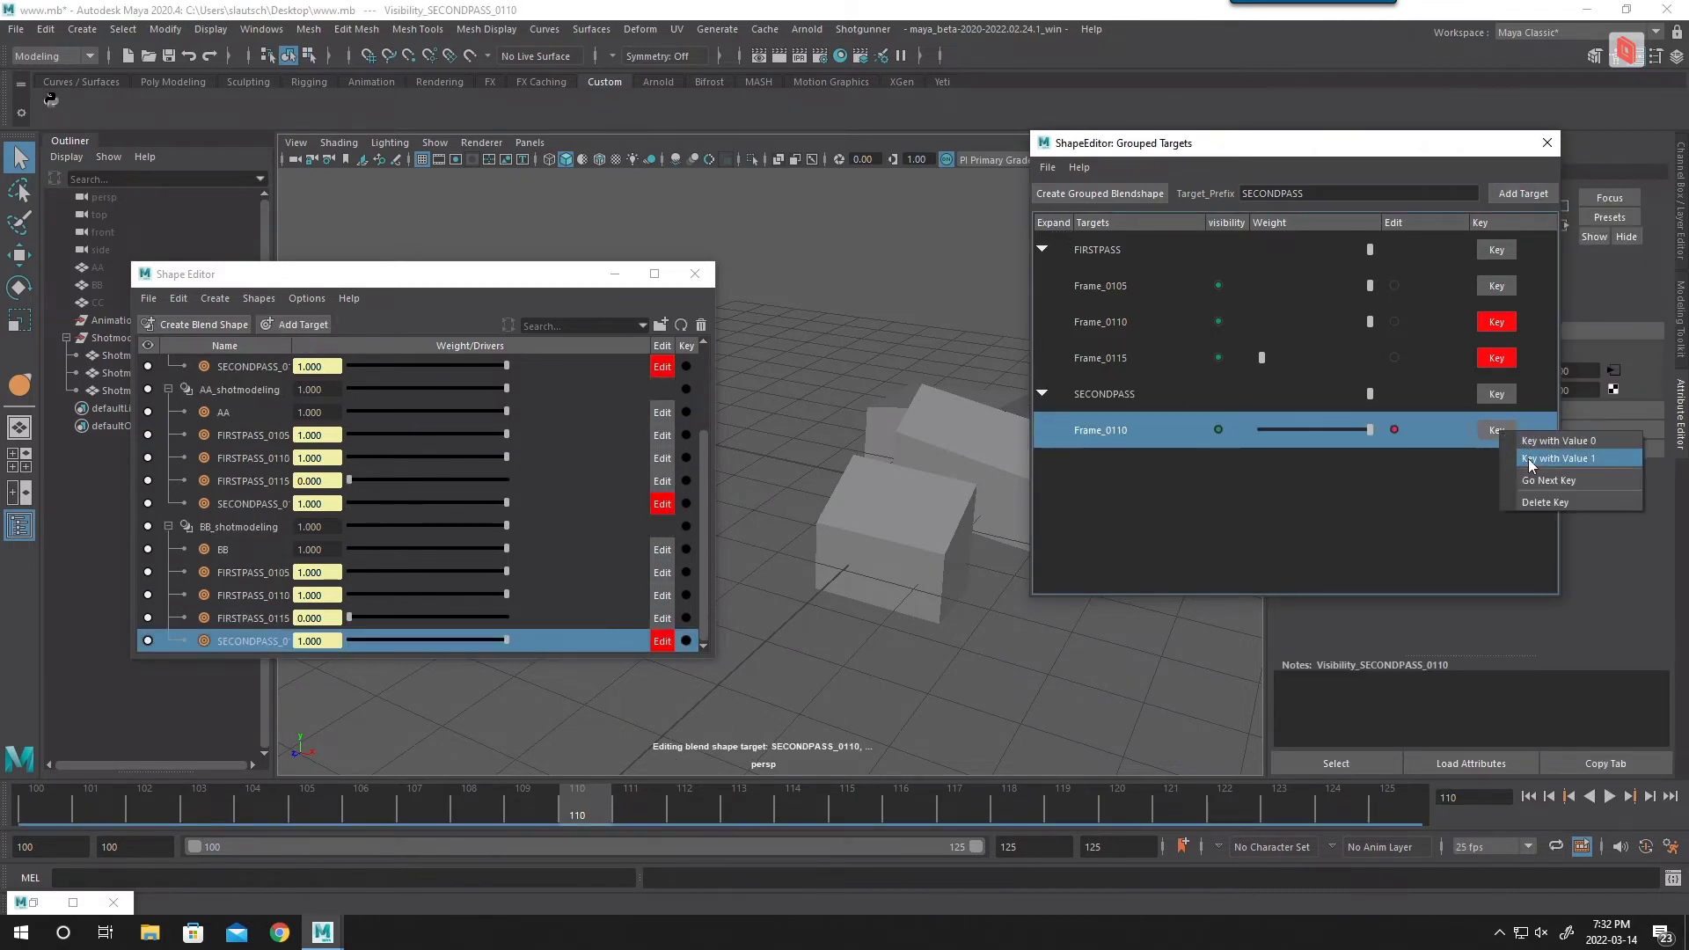
pyautogui.click(1529, 462)
# Step: Key the SECONDPASS Frame_0110 target with value 0 at frame 100 and with value 1 at frame 110
pyautogui.moveTo(37, 805); pyautogui.dragTo(230, 800)
pyautogui.rightClick(1501, 431)
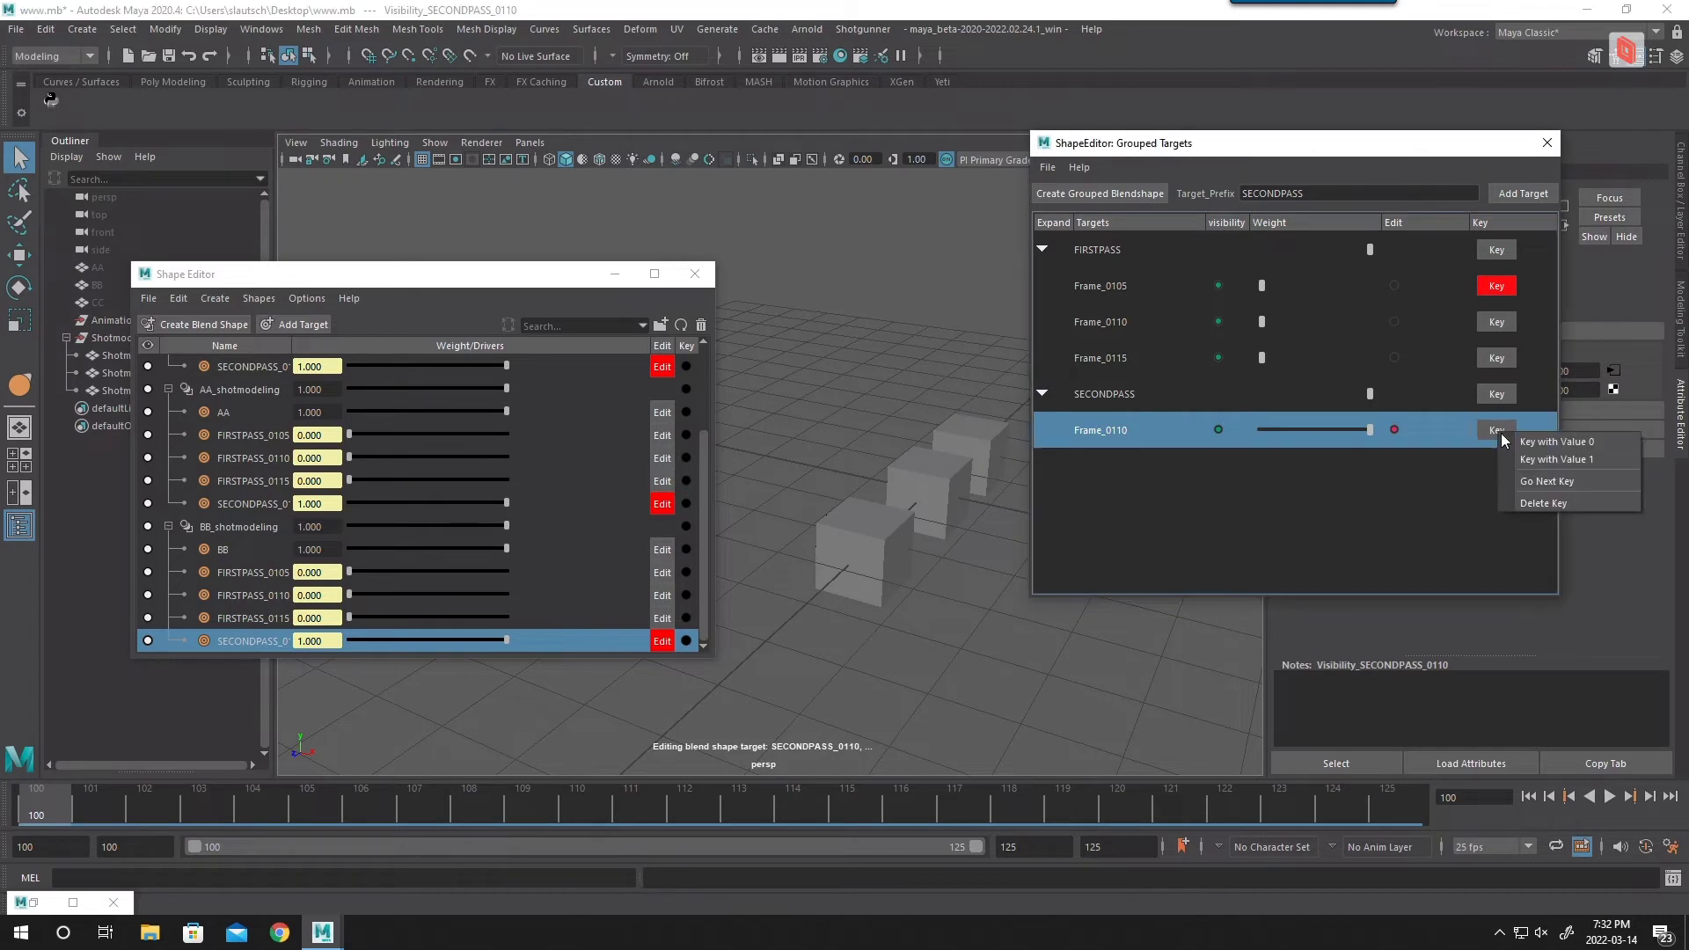
pyautogui.click(1539, 449)
pyautogui.click(583, 807)
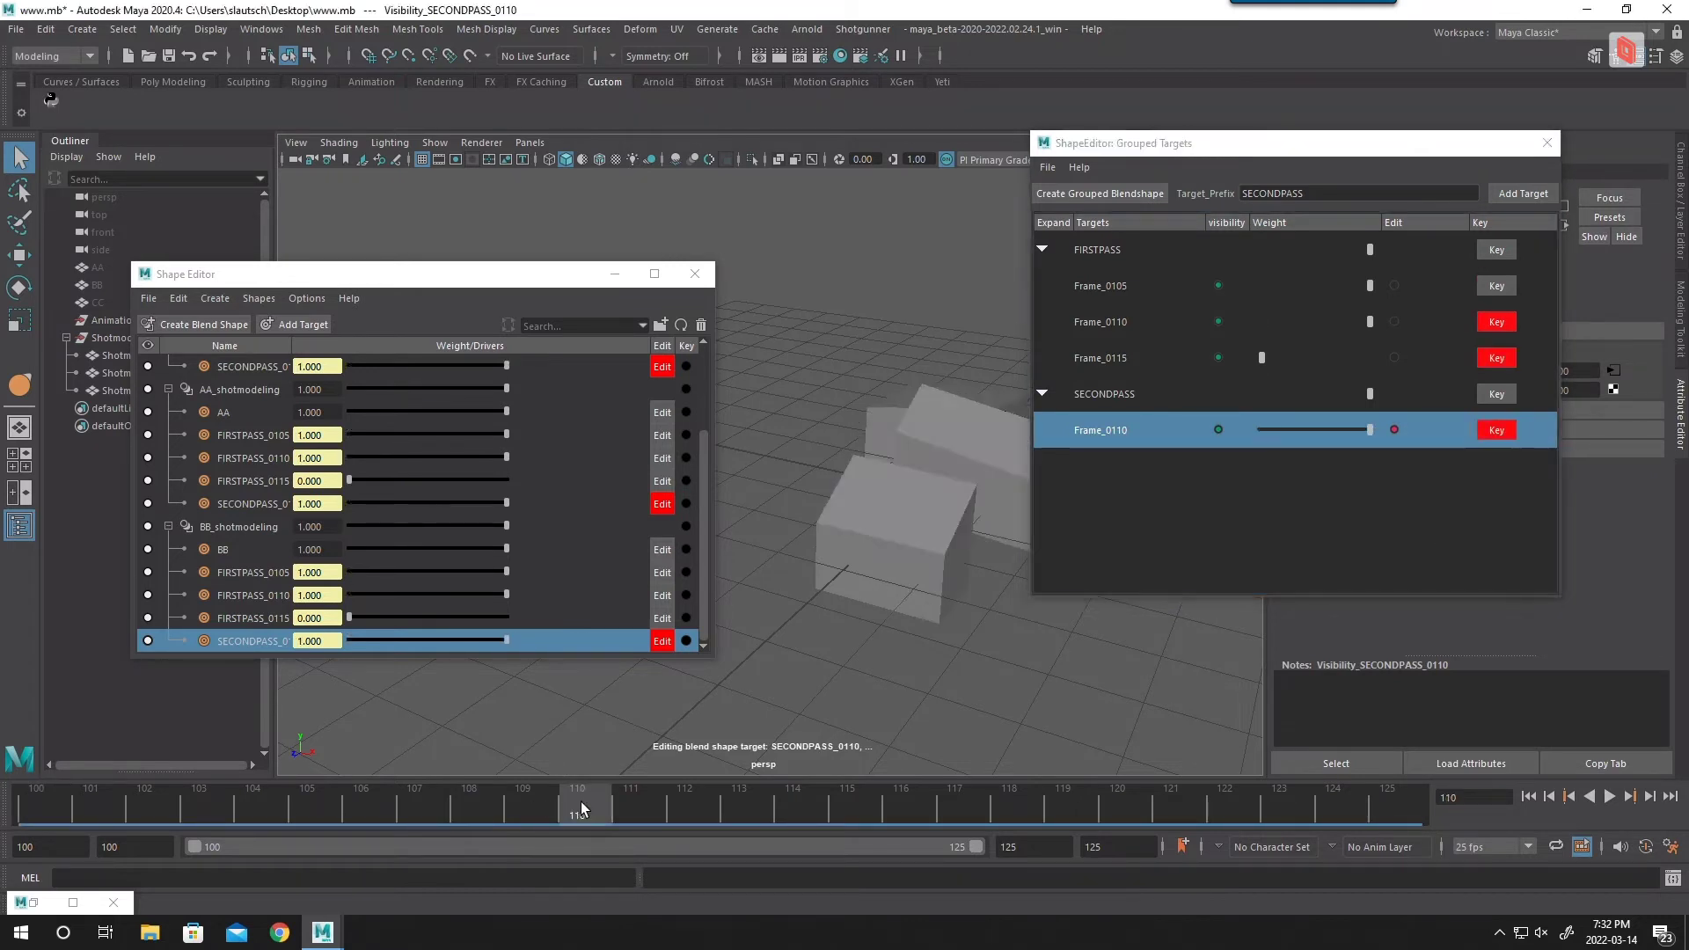
pyautogui.rightClick(1500, 434)
pyautogui.click(1544, 456)
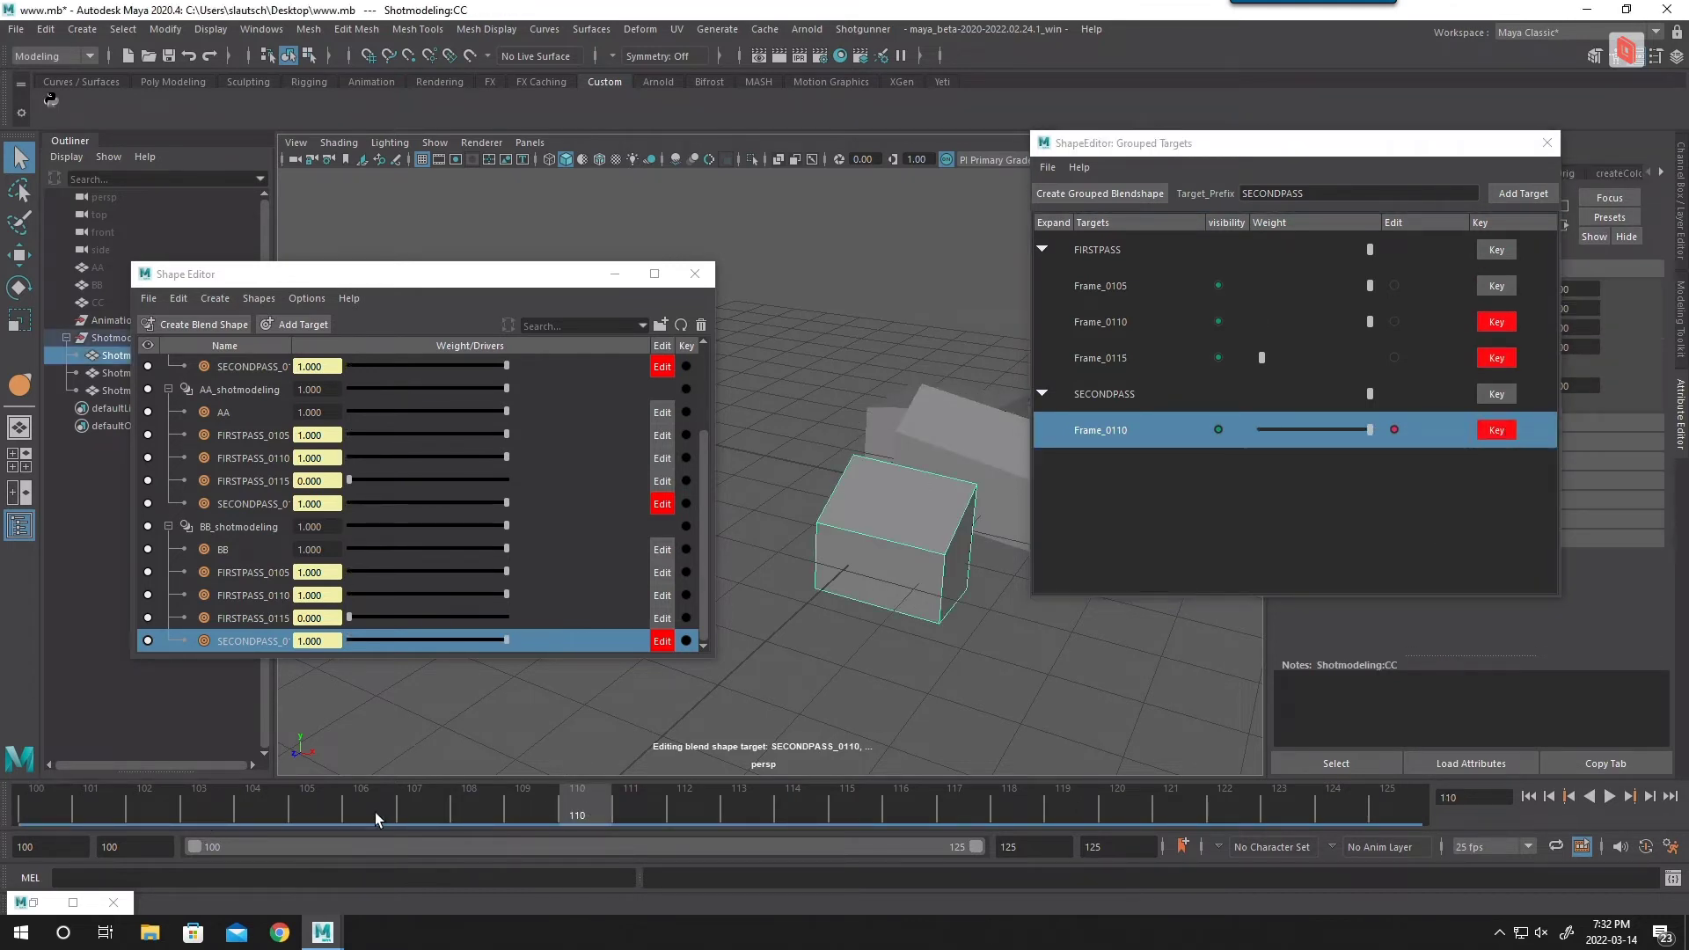
# Step: At frame 110, select the vertices of all three cubes and move them upward and sideways to sculpt the SECONDPASS Frame_0110 target
pyautogui.moveTo(31, 795); pyautogui.dragTo(580, 800)
pyautogui.keyDown('shift'); pyautogui.moveTo(892, 466); pyautogui.dragTo(848, 535); pyautogui.keyUp('shift')
pyautogui.press('F9')
pyautogui.moveTo(962, 373); pyautogui.dragTo(692, 670)
pyautogui.press('w')
pyautogui.moveTo(836, 415); pyautogui.dragTo(838, 313)
pyautogui.moveTo(914, 414); pyautogui.dragTo(948, 424)
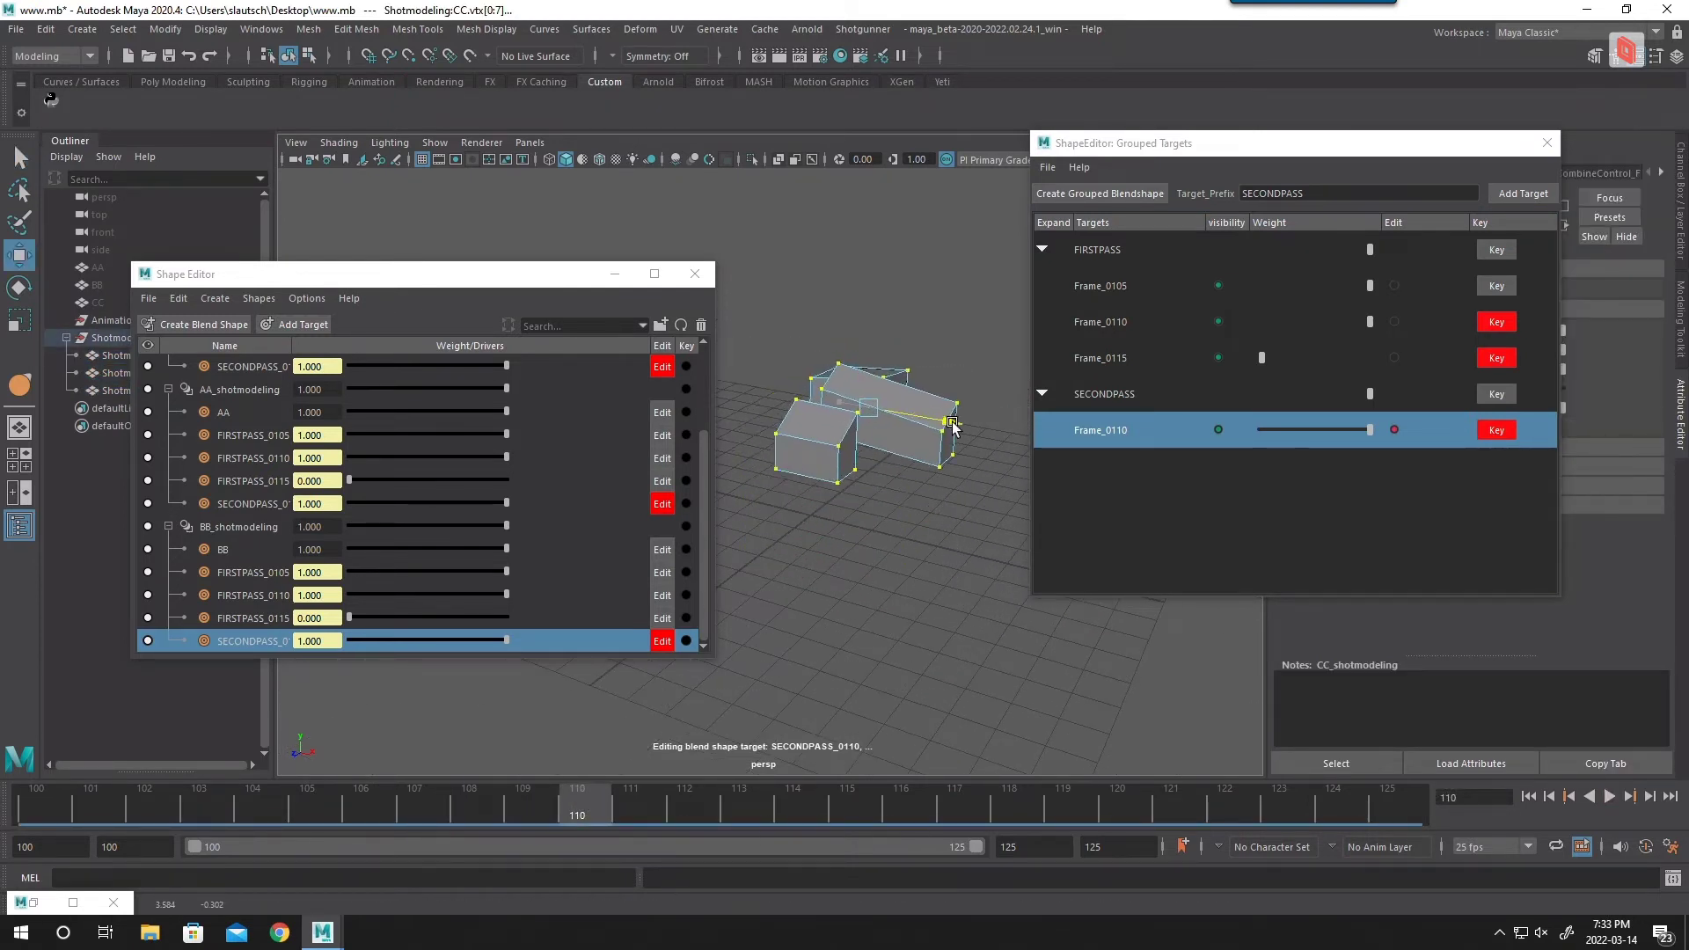
pyautogui.press('q')
pyautogui.press('F8')
pyautogui.click(894, 522)
# Step: Play back and scrub the animation to review the sculpted motion, stopping at frame 118
pyautogui.hotkey('alt', 'v')
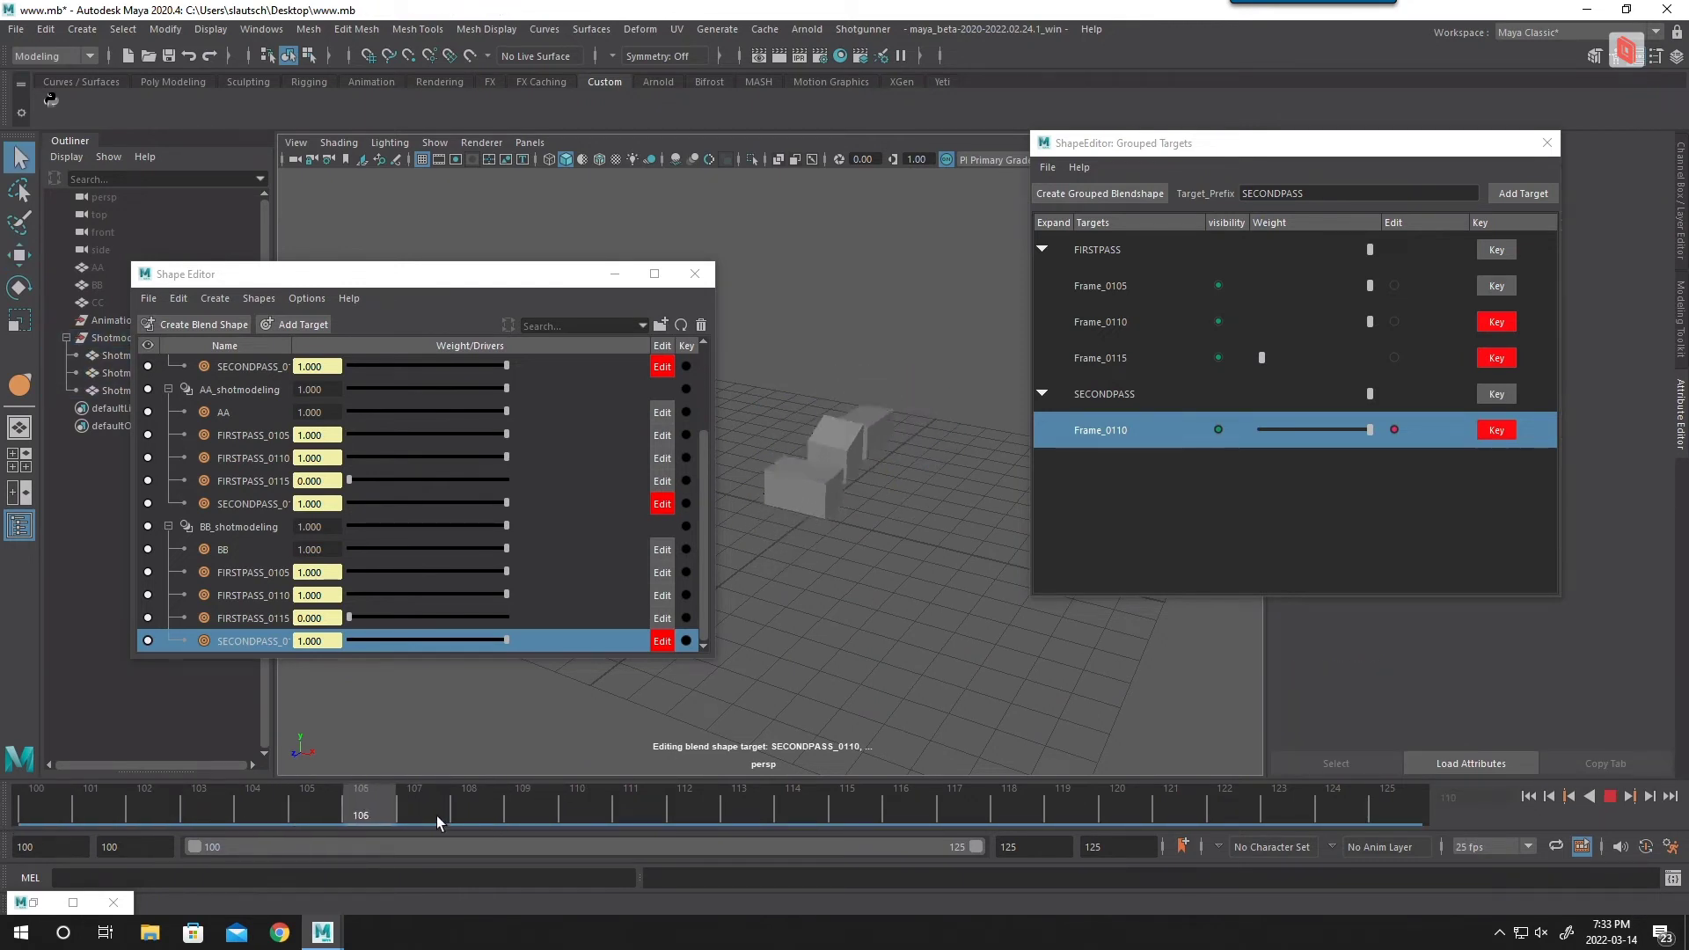
pyautogui.moveTo(684, 802); pyautogui.dragTo(593, 814)
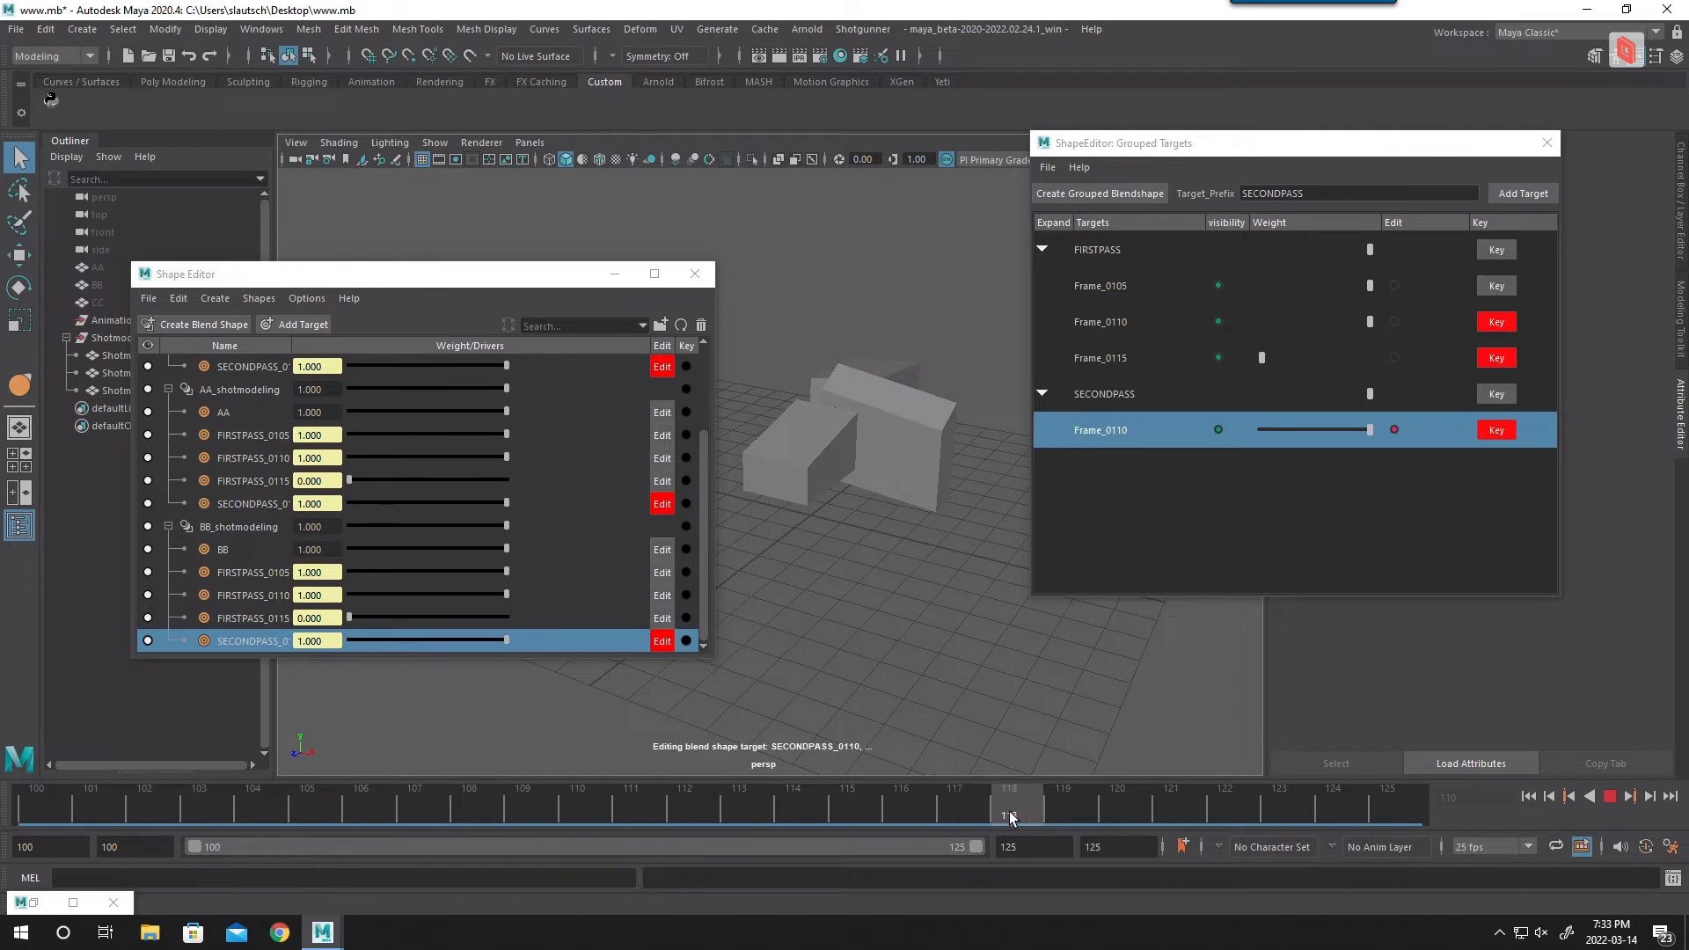
pyautogui.hotkey('alt', 'v')
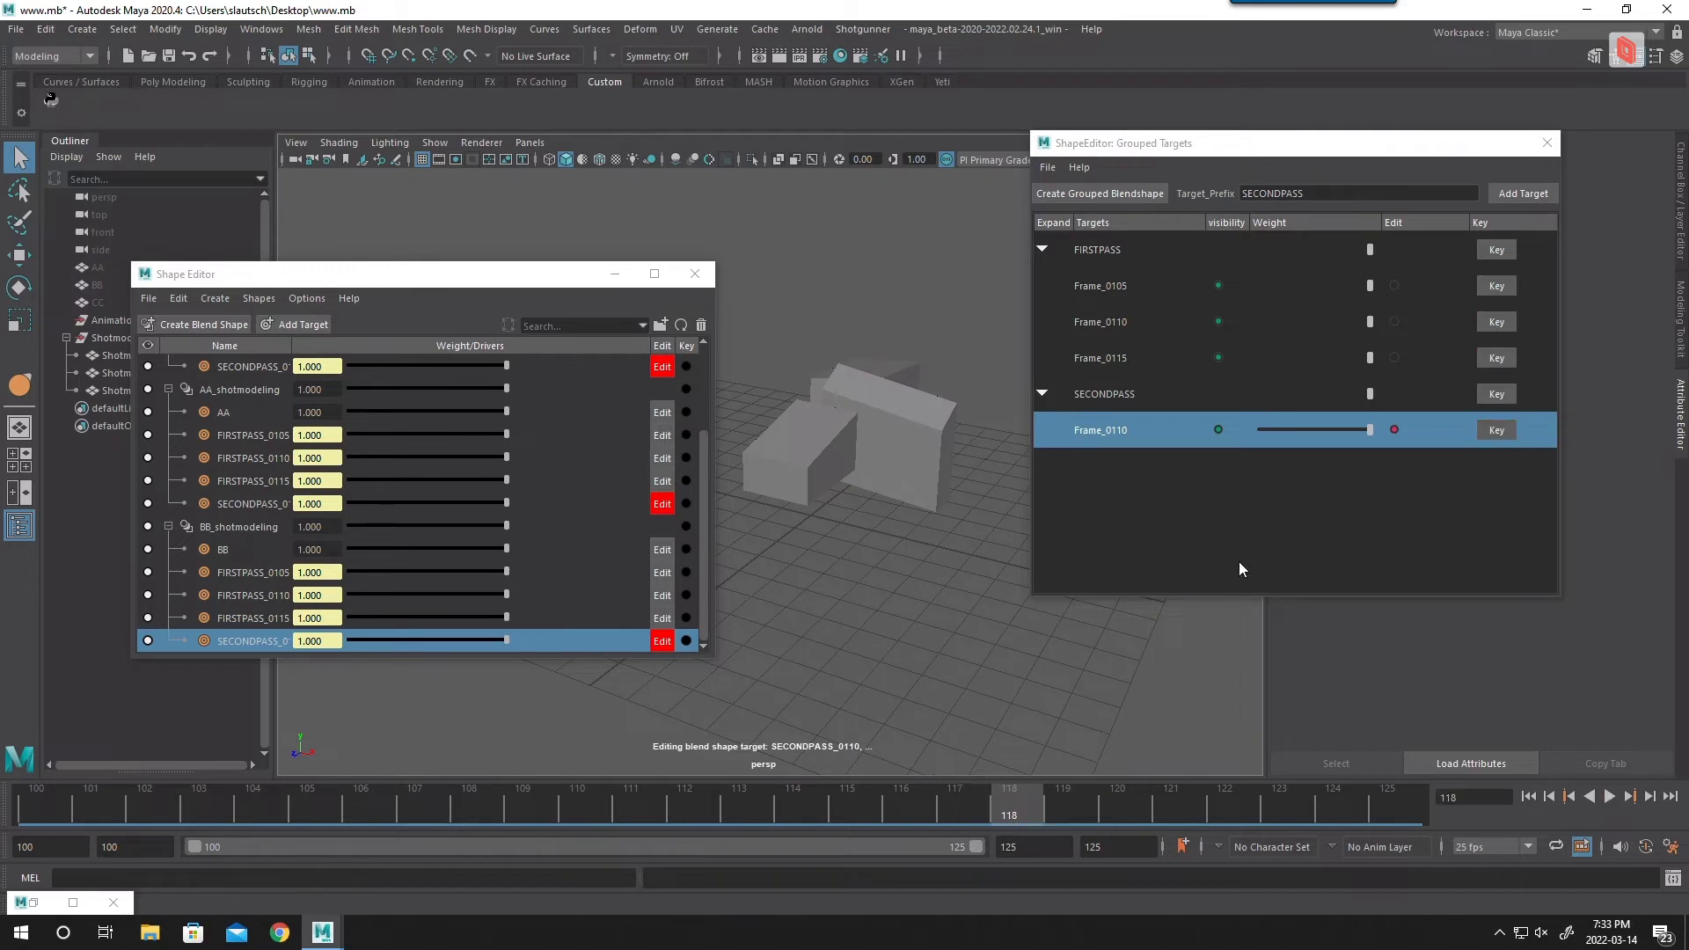
# Step: Add a SECONDPASS target at frame 118 and key it with value 1
pyautogui.rightClick(1156, 433)
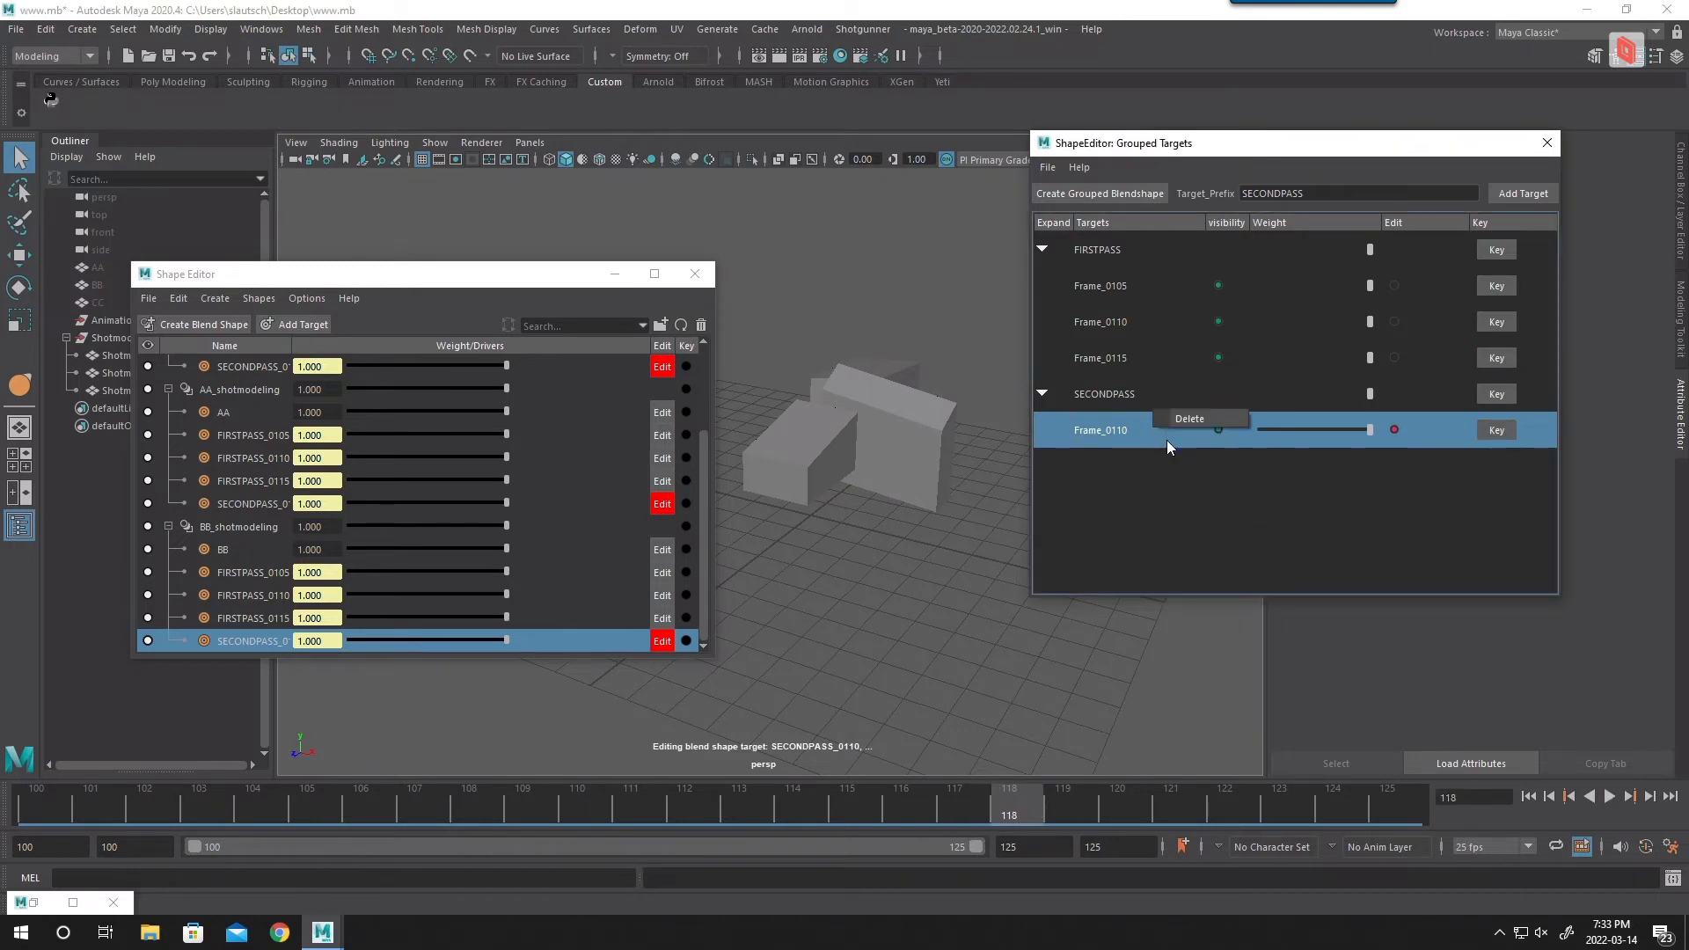
pyautogui.click(1444, 473)
pyautogui.click(1526, 193)
pyautogui.rightClick(1502, 466)
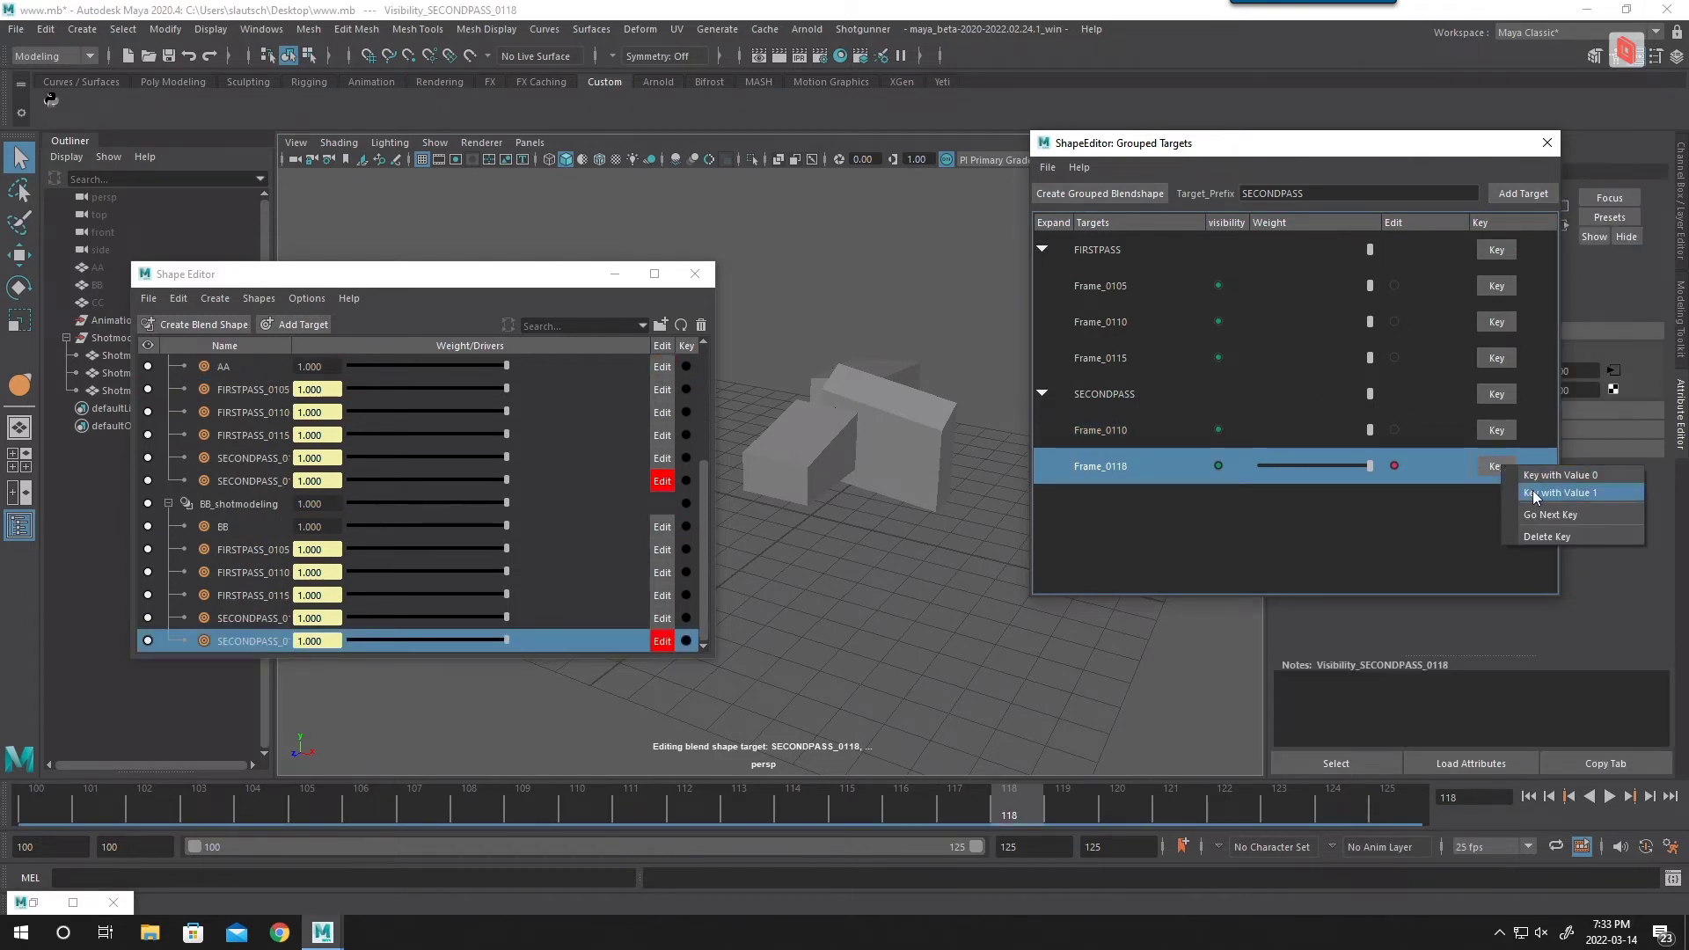
pyautogui.click(1539, 492)
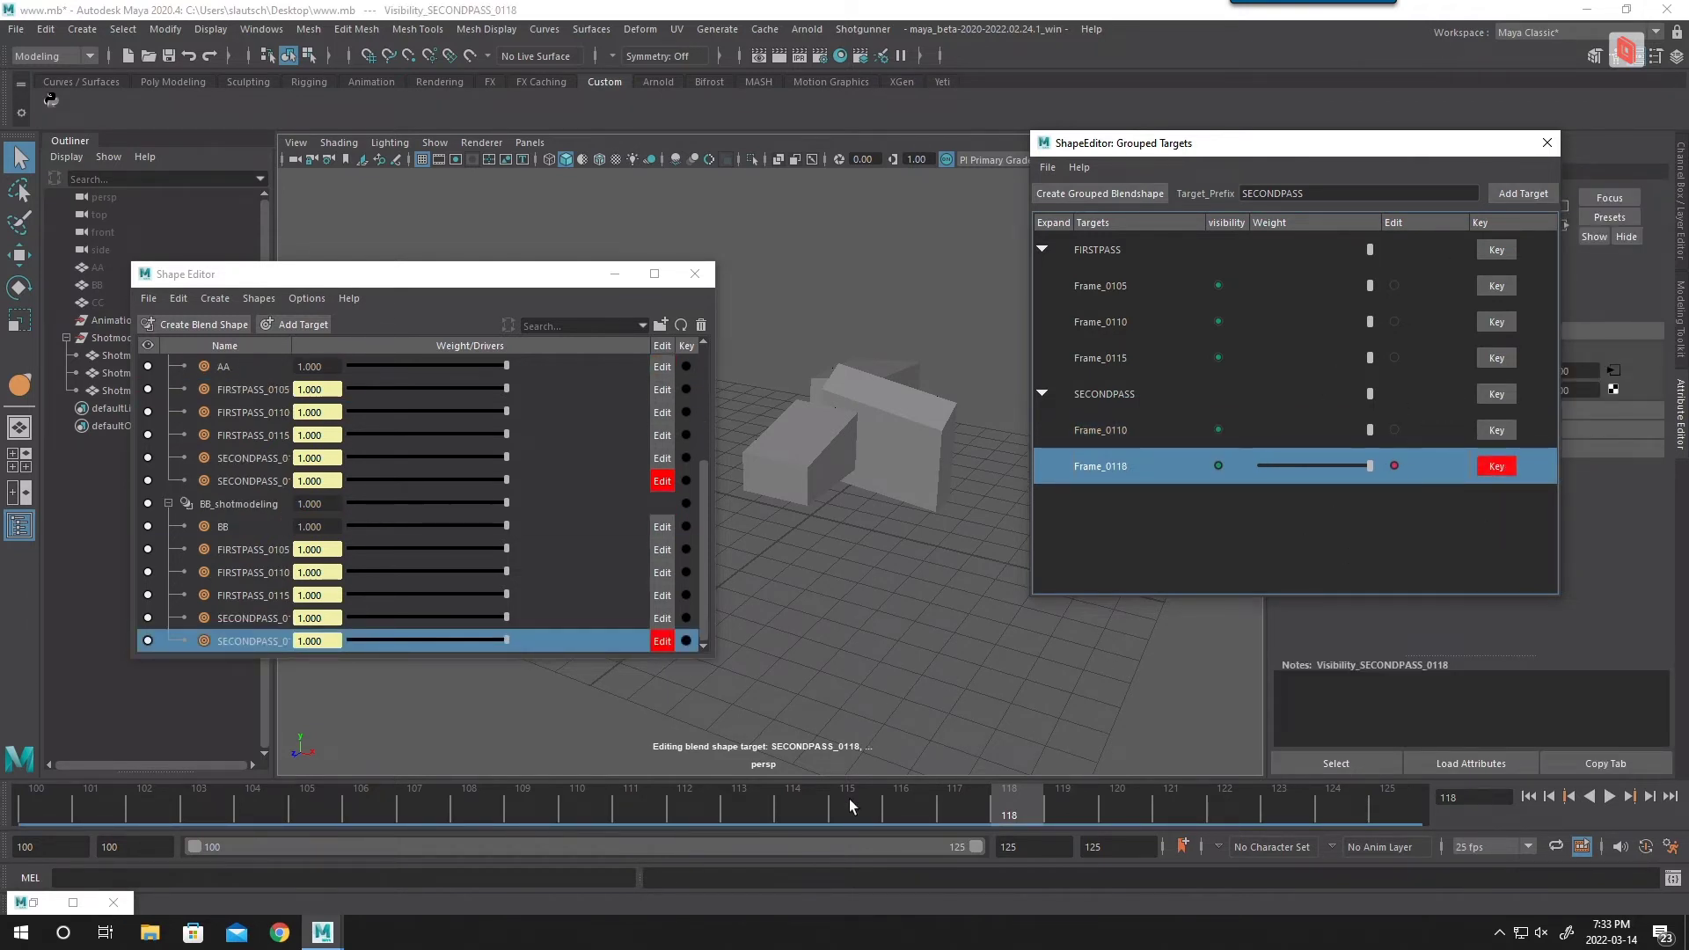
# Step: Set the SECONDPASS Frame_0118 target's weight to 0 at frame 111 and key it there
pyautogui.click(629, 804)
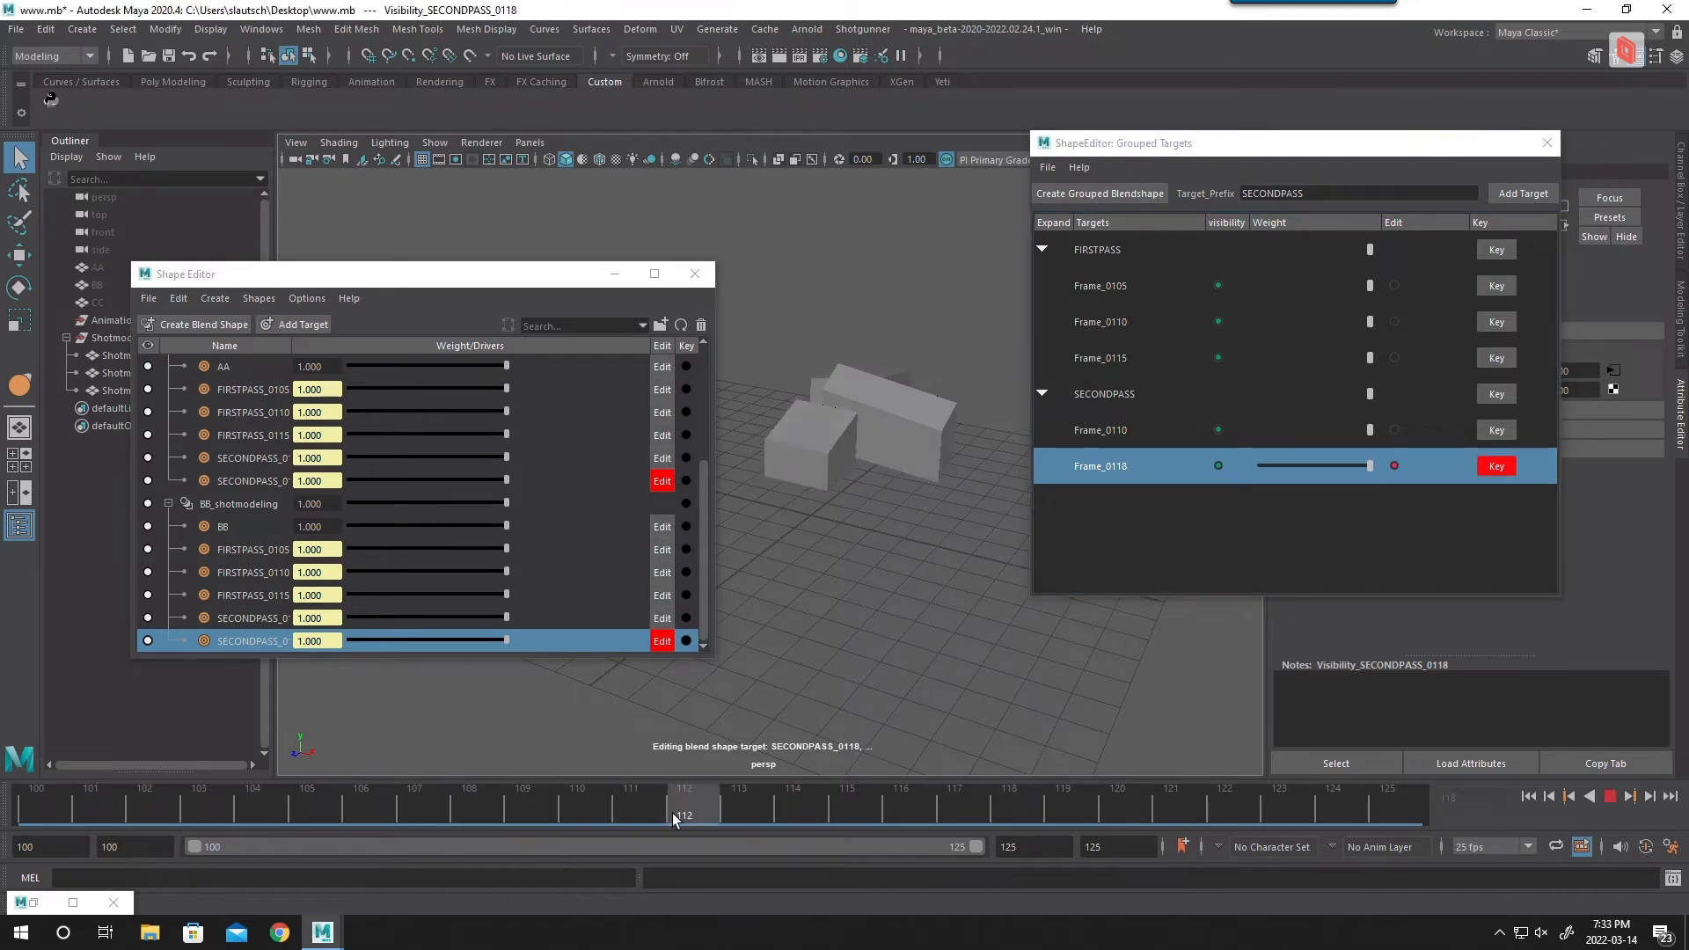
pyautogui.moveTo(1363, 471); pyautogui.dragTo(1253, 472)
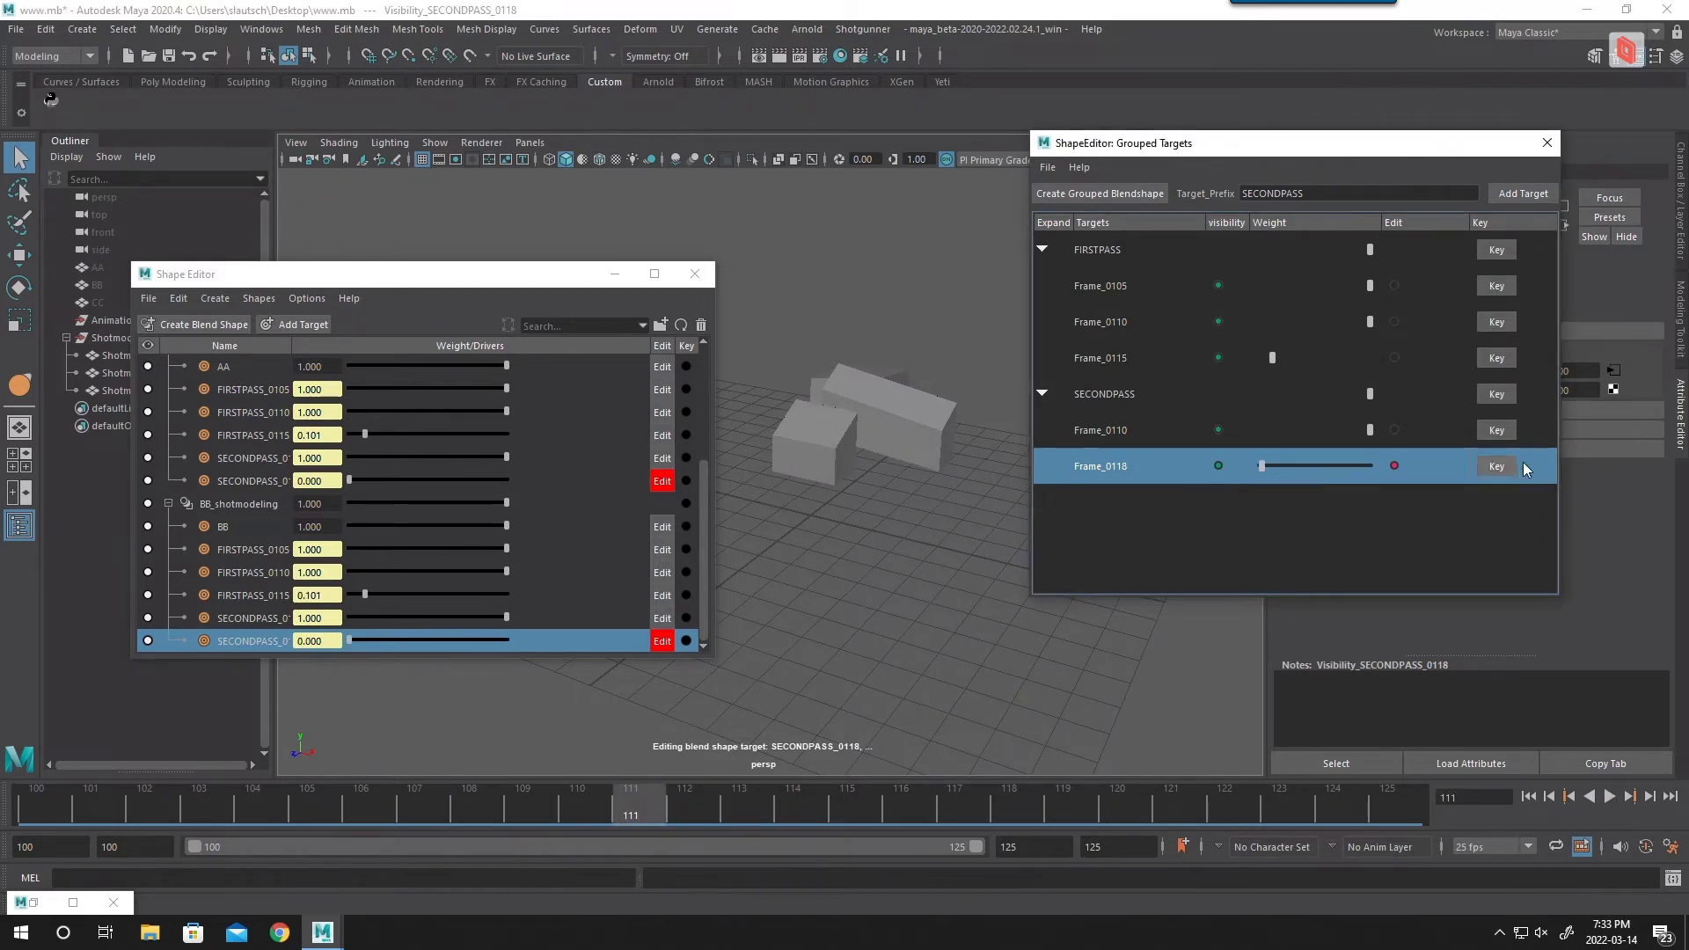
pyautogui.rightClick(1495, 472)
pyautogui.click(1540, 491)
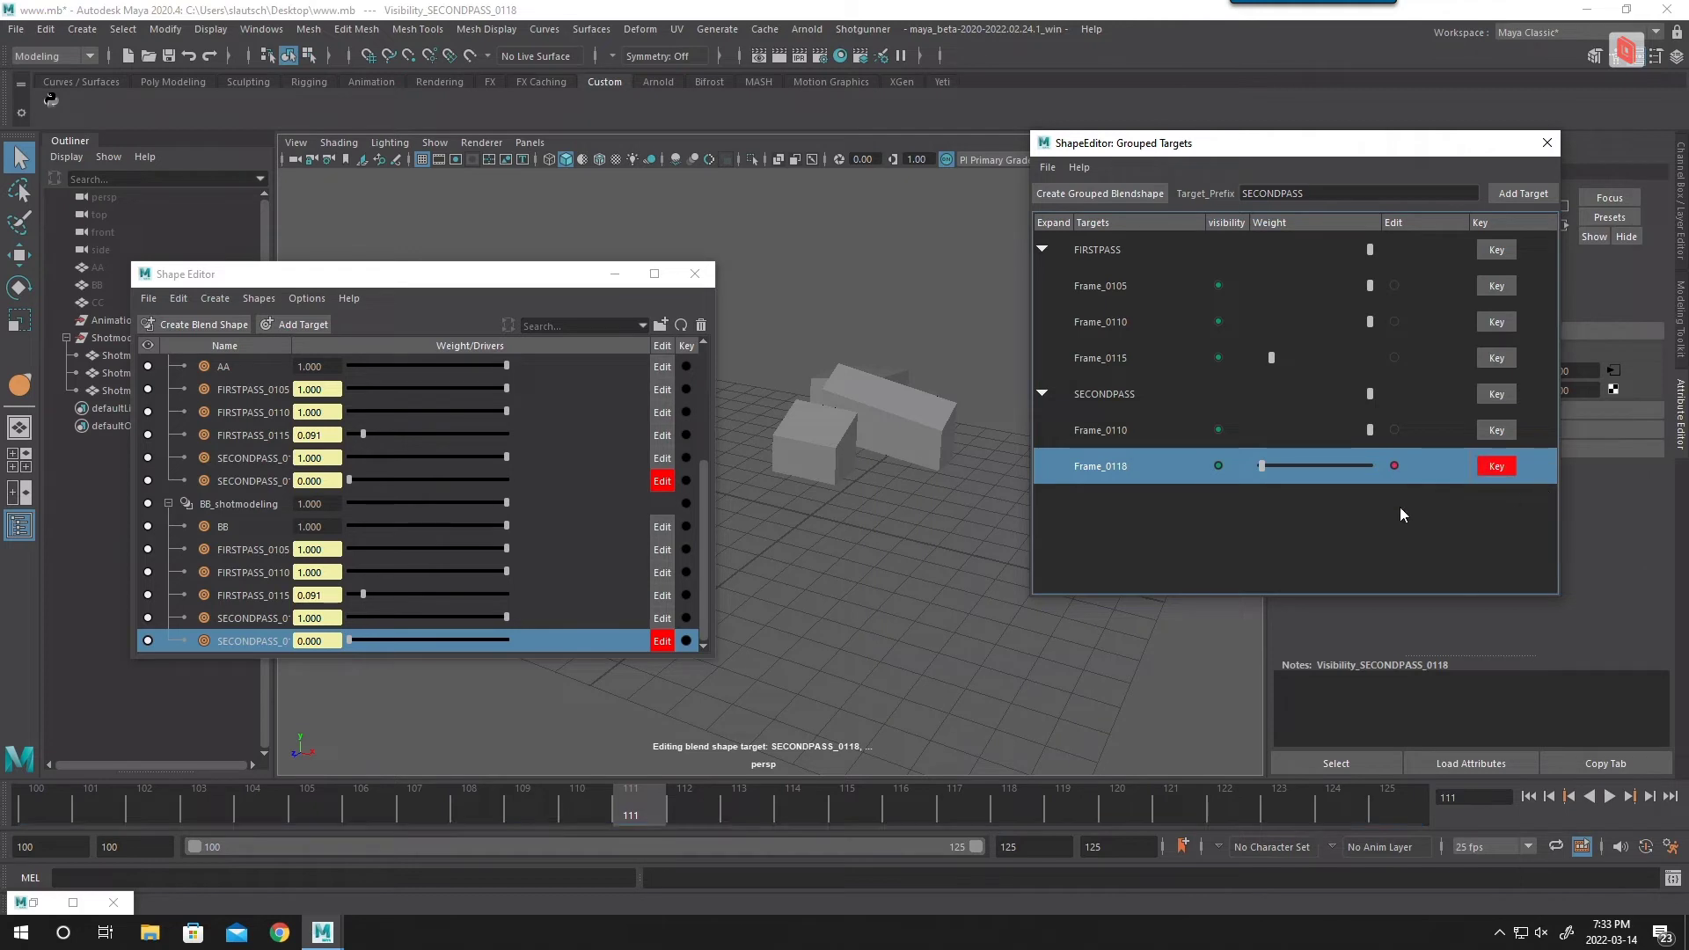
# Step: Play back and scrub the animation, examining the cubes' deformation from another angle
pyautogui.click(706, 704)
pyautogui.hotkey('alt', 'v')
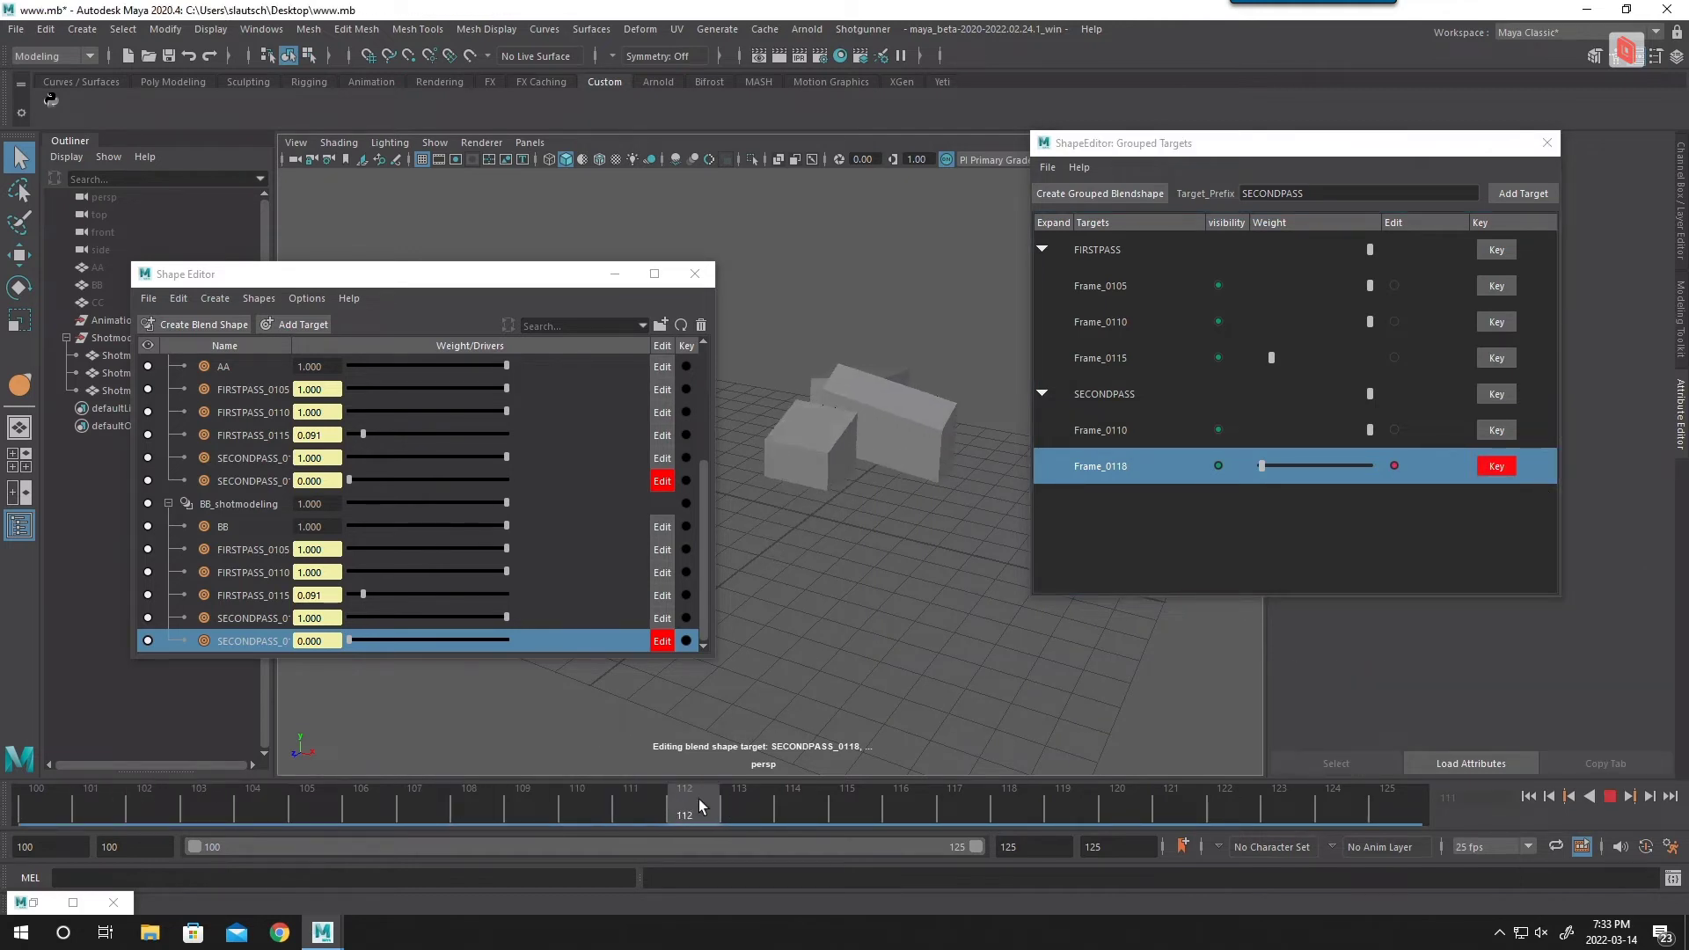
pyautogui.moveTo(714, 799); pyautogui.dragTo(794, 800)
pyautogui.keyDown('alt'); pyautogui.moveTo(990, 658); pyautogui.dragTo(916, 630); pyautogui.keyUp('alt')
pyautogui.moveTo(756, 799); pyautogui.dragTo(139, 802)
# Step: Delete the Frame_0110 target from the FIRSTPASS group and select that group's Frame_0105 target
pyautogui.rightClick(1111, 322)
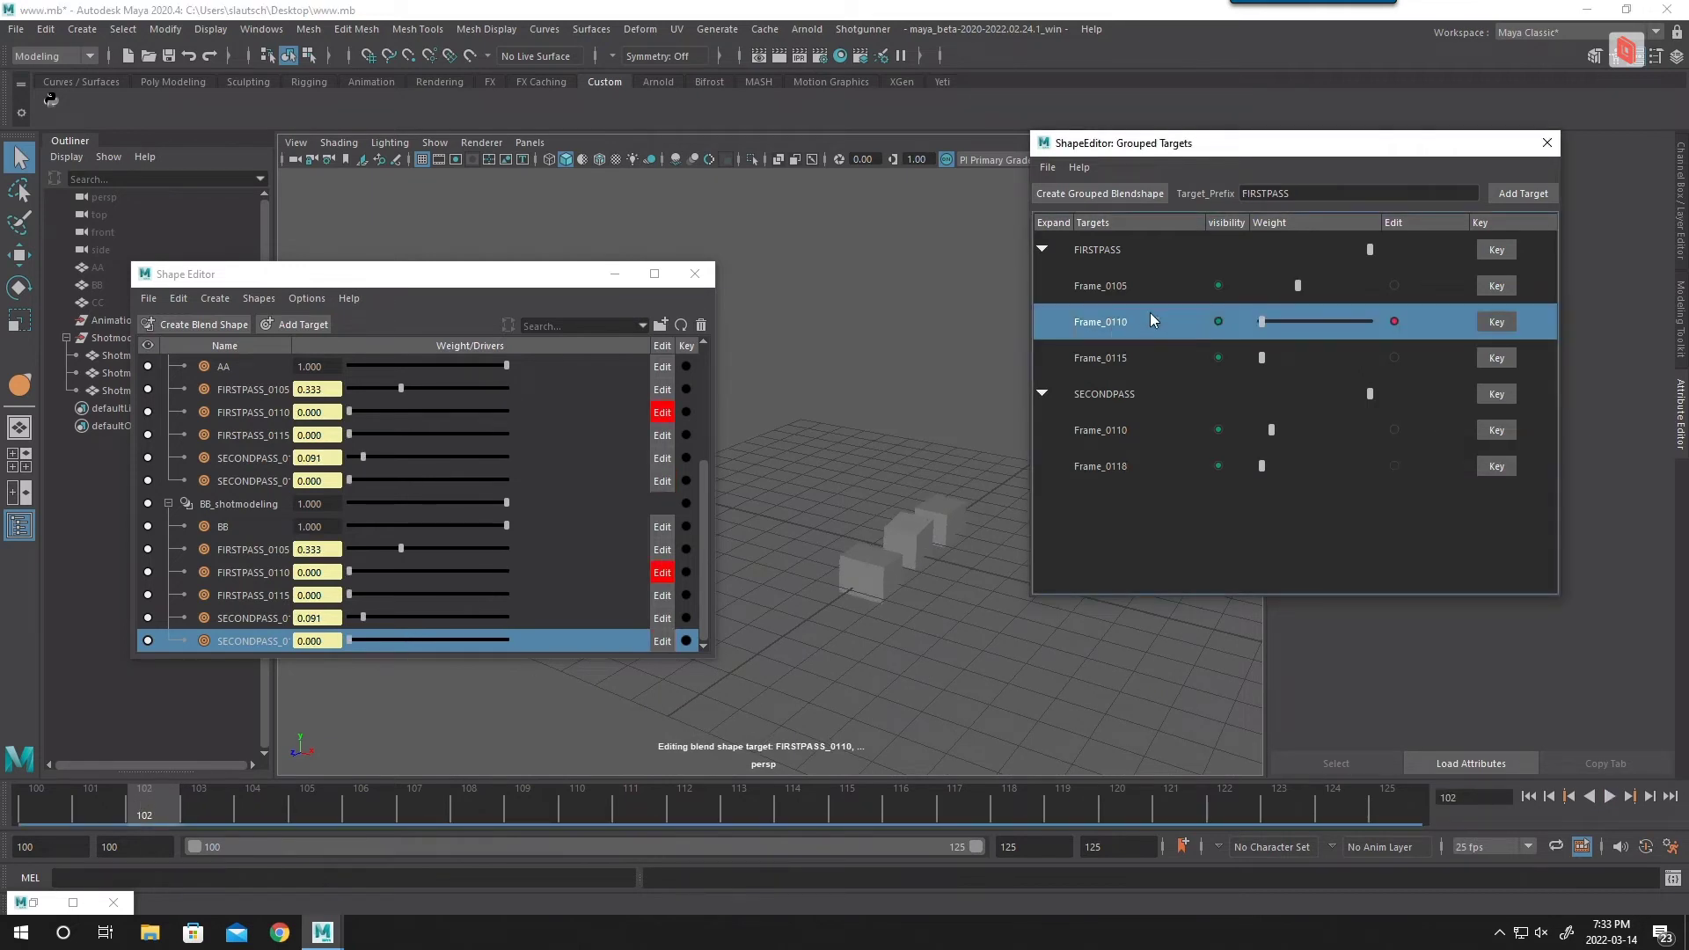
pyautogui.click(1147, 313)
pyautogui.click(1119, 289)
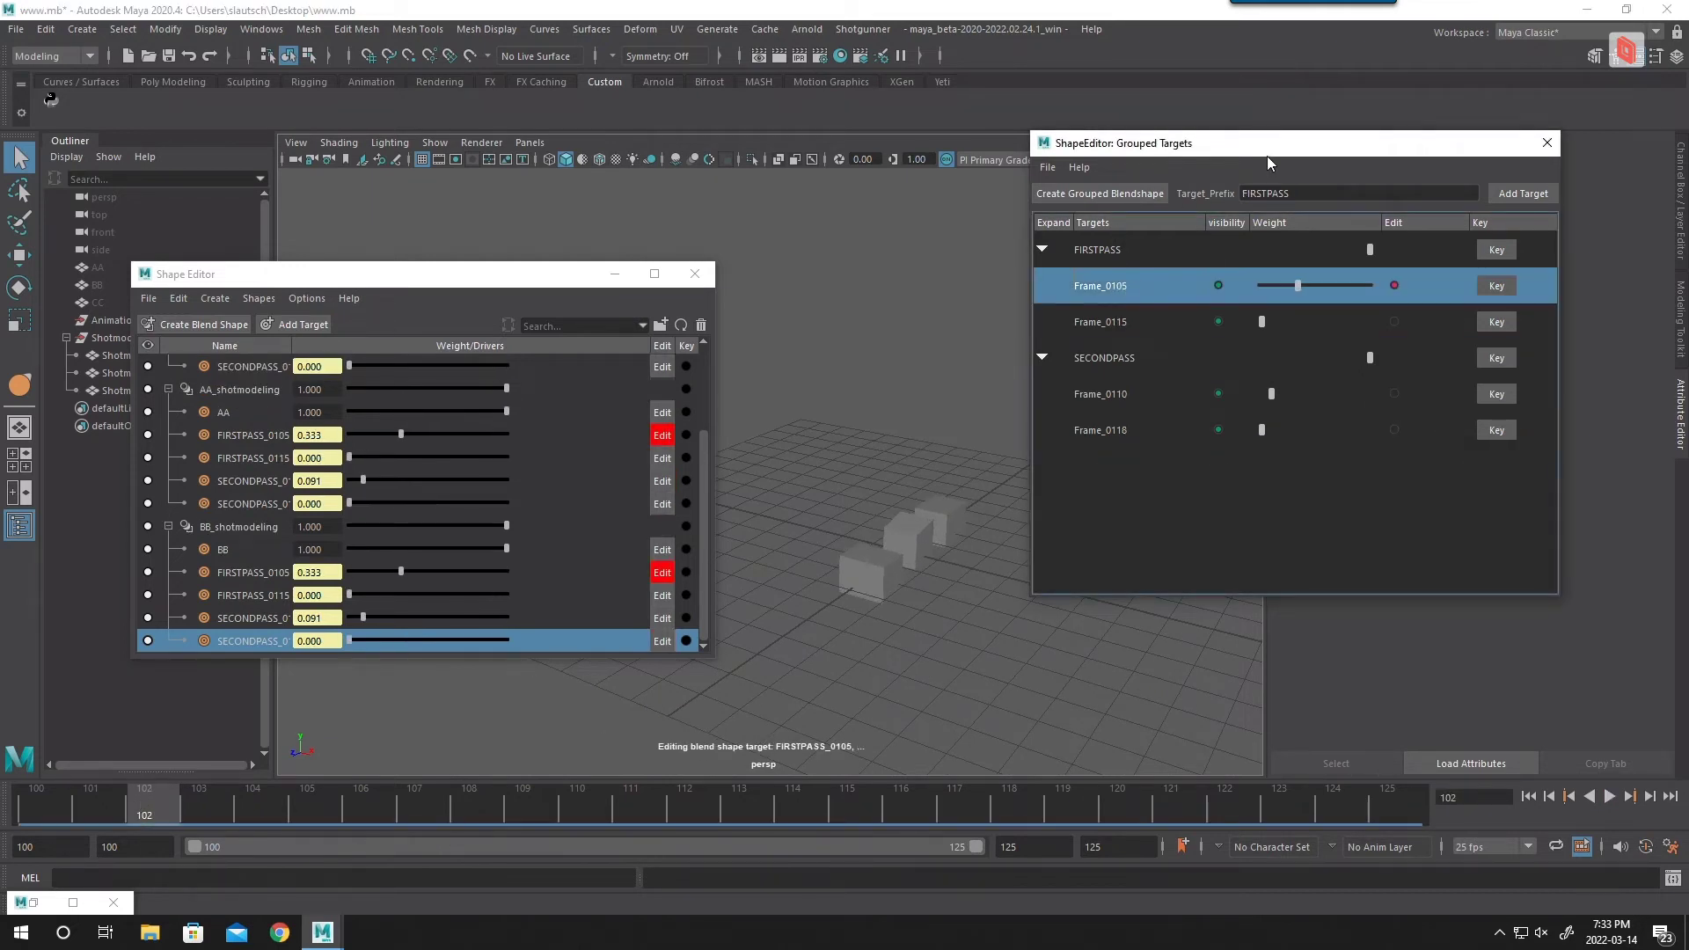
# Step: Switch between the groups' targets to set the prefix to FIRSTPASS, and add a new target at frame 110
pyautogui.click(1183, 426)
pyautogui.click(1118, 286)
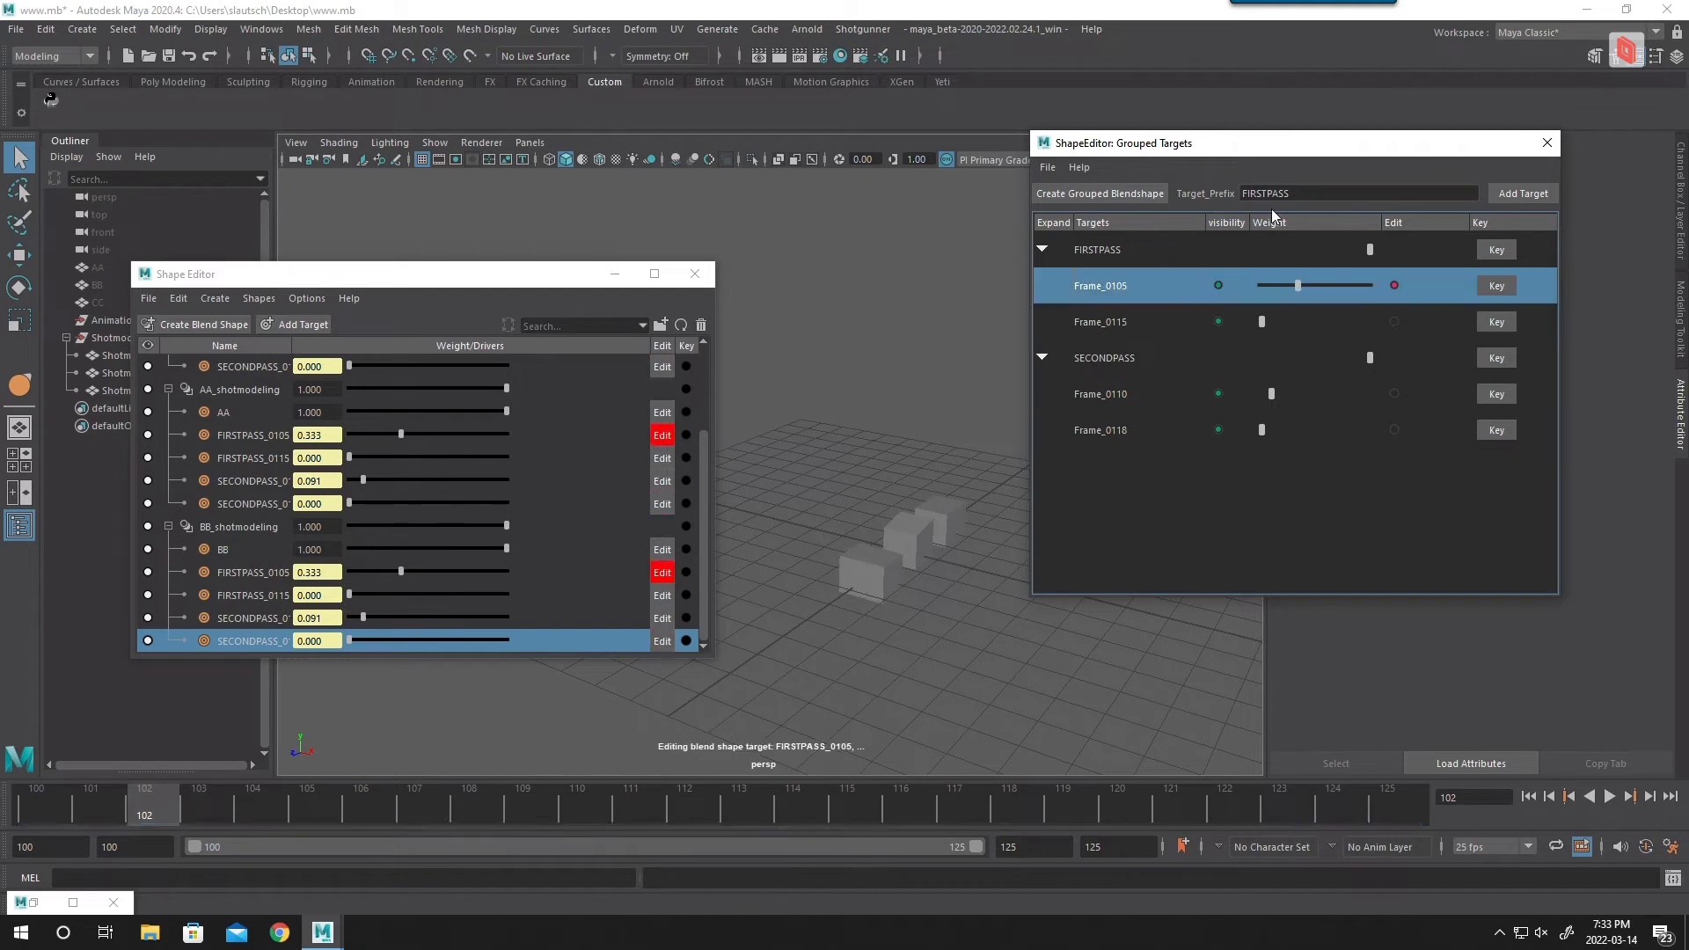
pyautogui.click(1105, 426)
pyautogui.click(1114, 286)
pyautogui.click(588, 810)
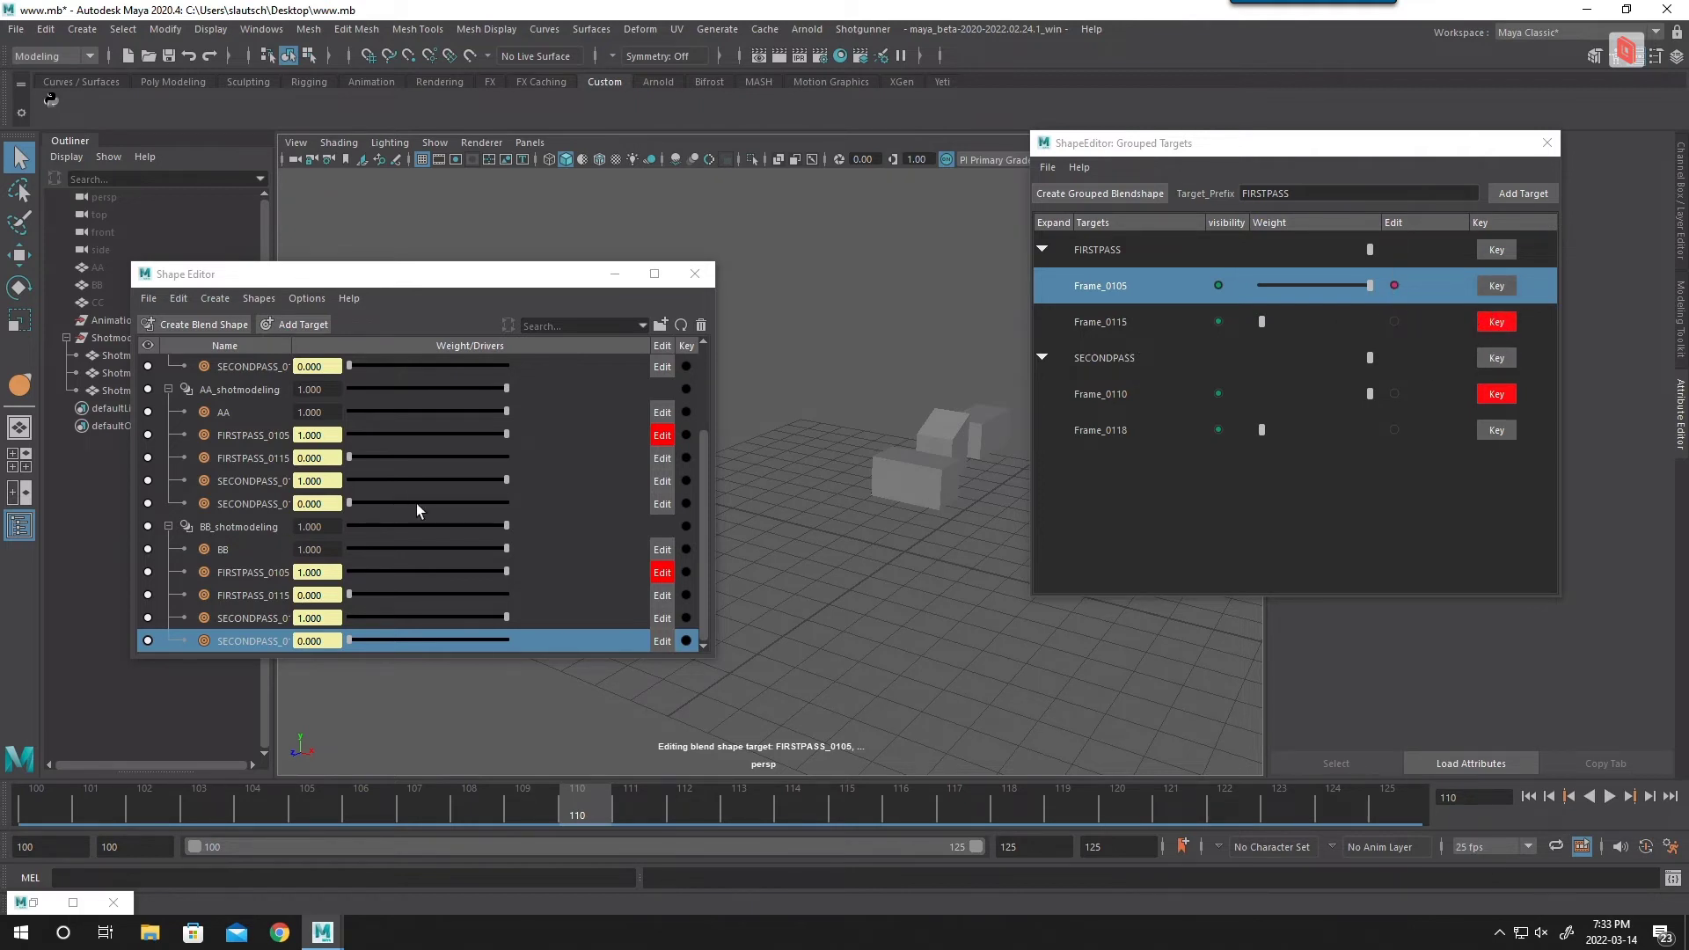
pyautogui.click(1517, 193)
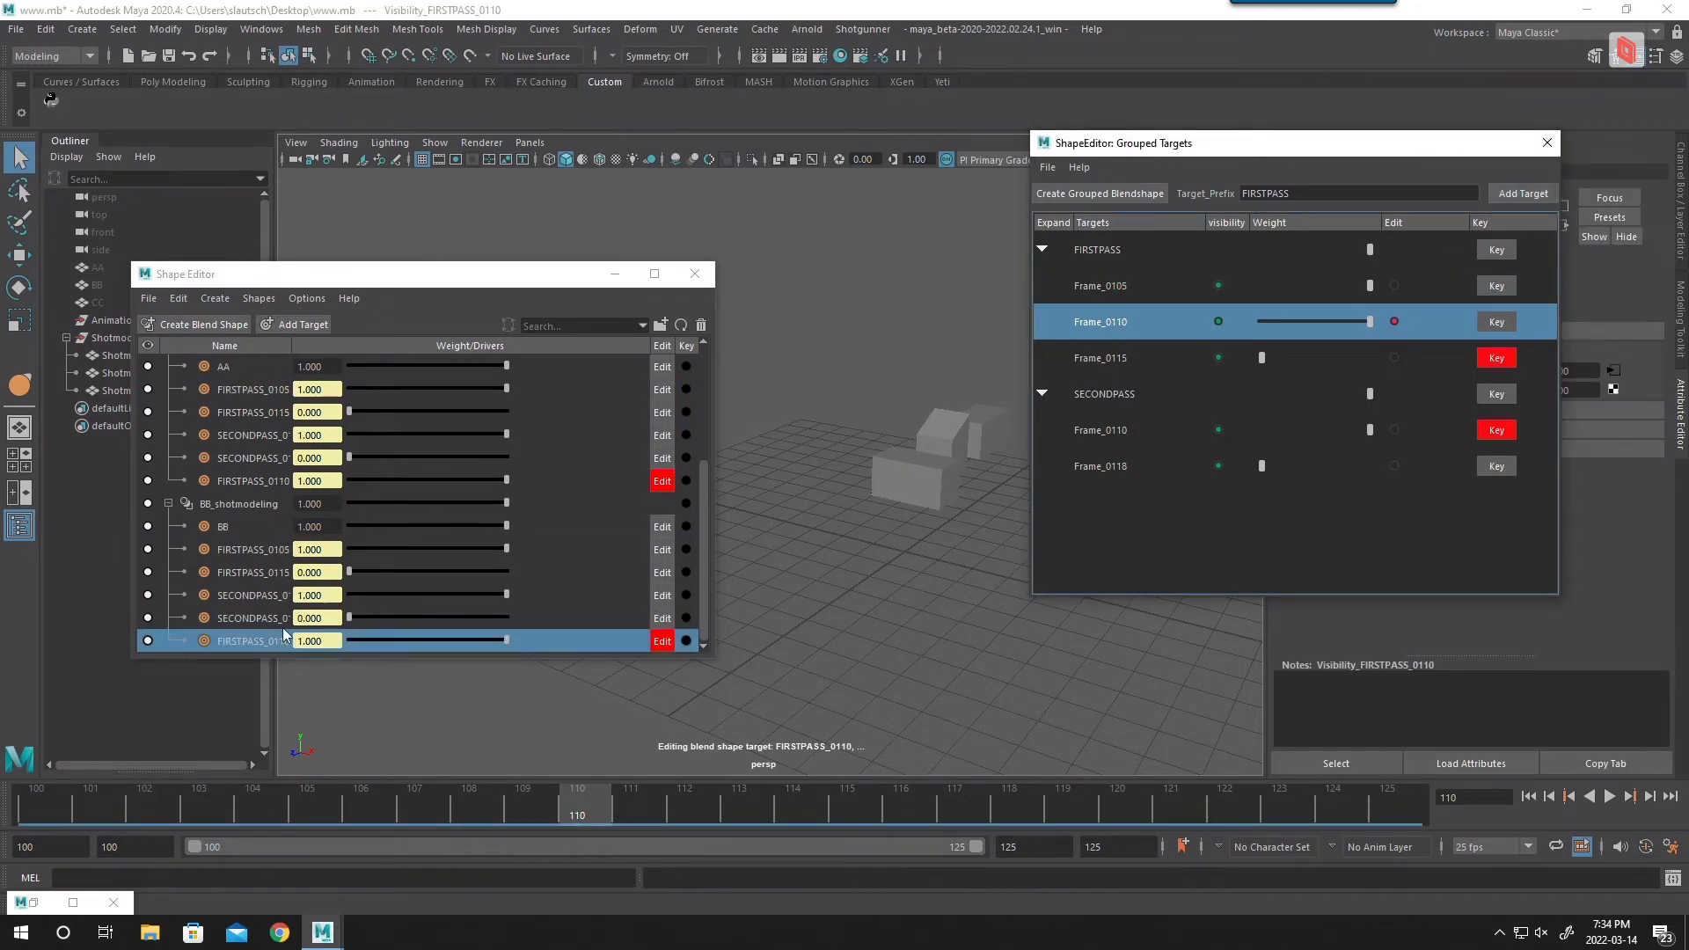
# Step: Widen the Shape Editor's Name column to read the full target names, and minimize the editor
pyautogui.moveTo(292, 346); pyautogui.dragTo(377, 346)
pyautogui.scroll(3, 491, 501)
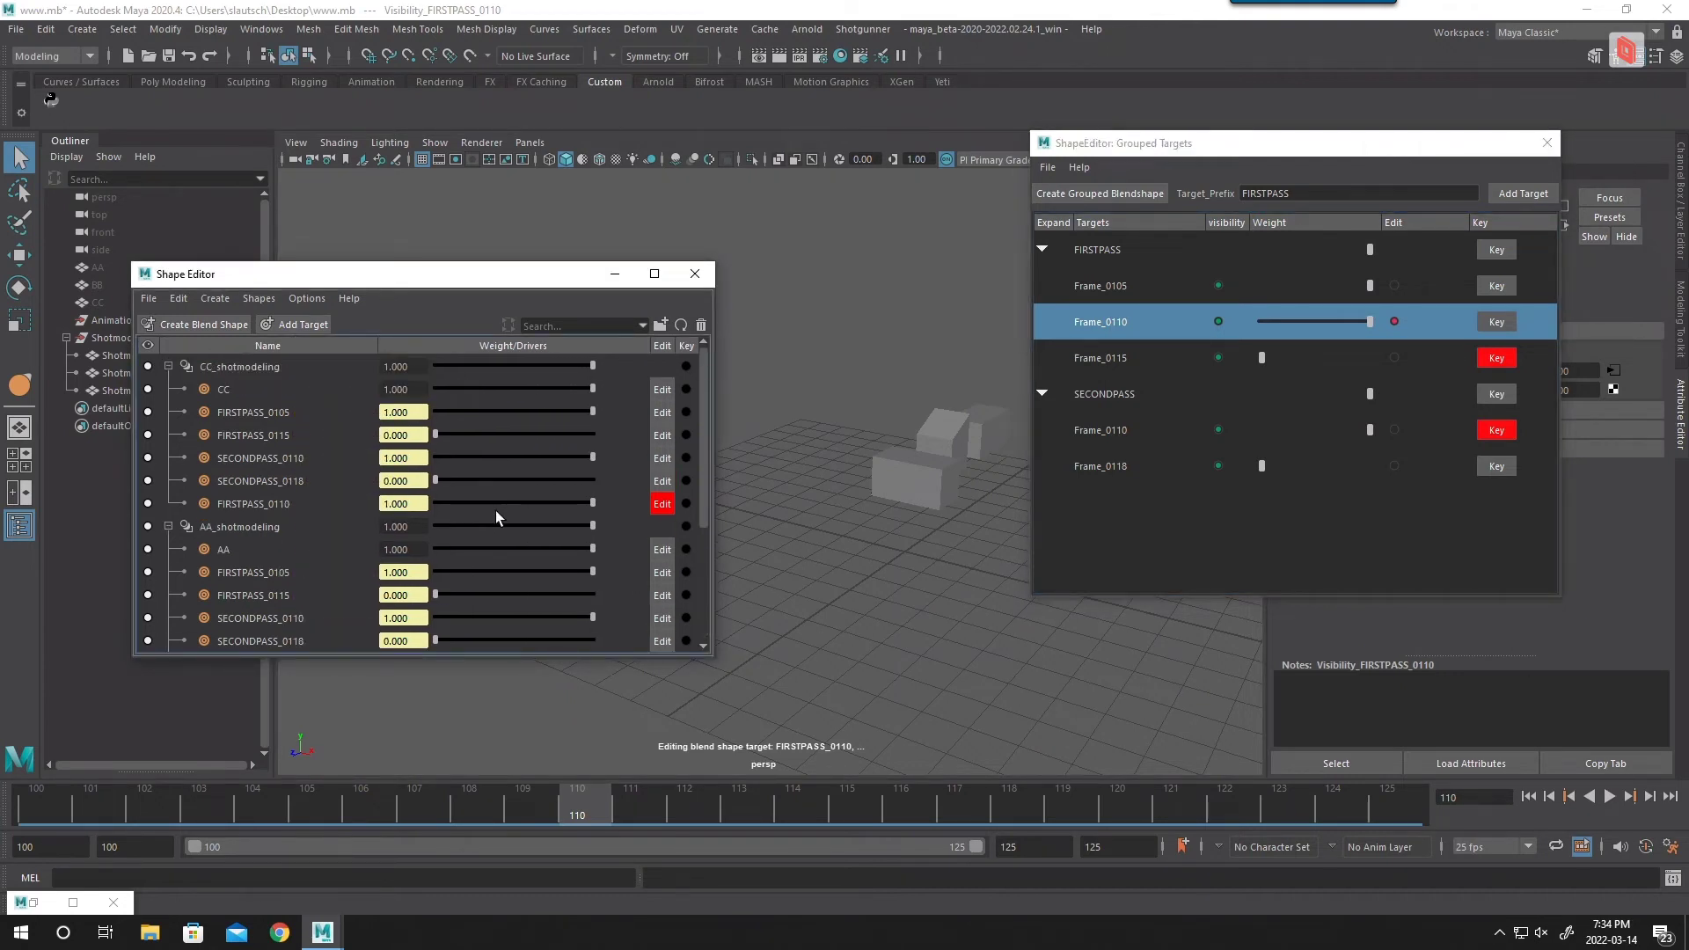
pyautogui.click(615, 274)
# Step: Play back the animation while viewing the cubes from other angles, and select the FIRSTPASS Frame_0115 target for editing
pyautogui.keyDown('alt'); pyautogui.moveTo(773, 560); pyautogui.dragTo(645, 546); pyautogui.keyUp('alt')
pyautogui.hotkey('alt', 'v')
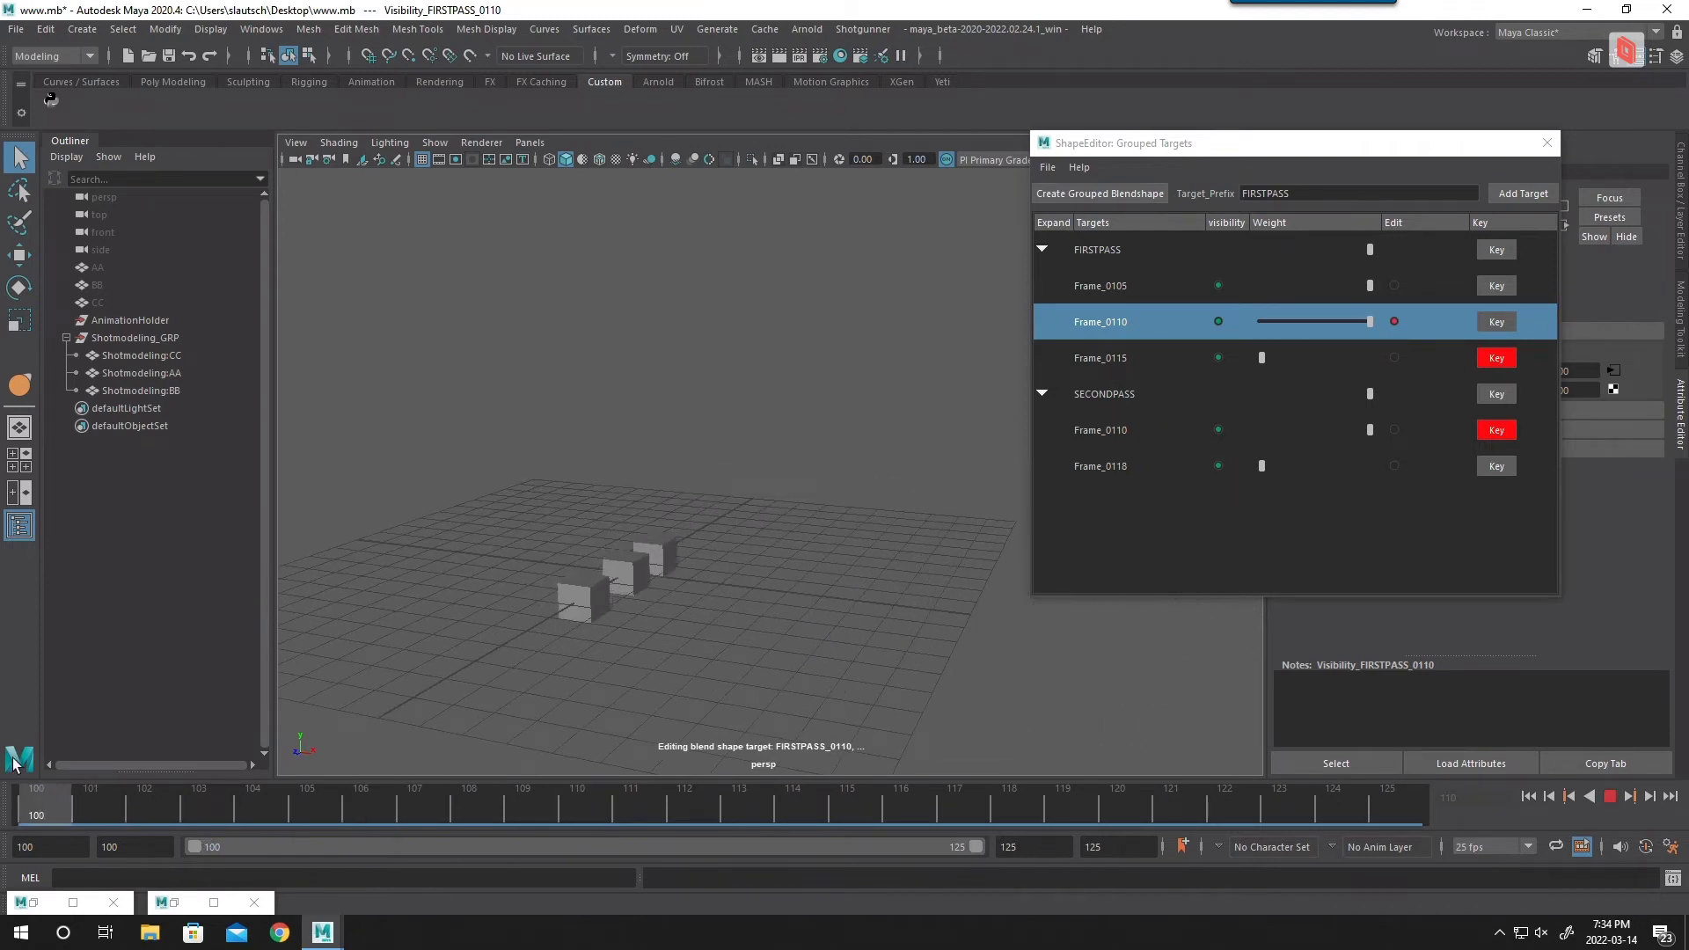
pyautogui.hotkey('alt', 'v')
pyautogui.keyDown('alt'); pyautogui.moveTo(724, 554); pyautogui.dragTo(867, 477); pyautogui.keyUp('alt')
pyautogui.click(1126, 352)
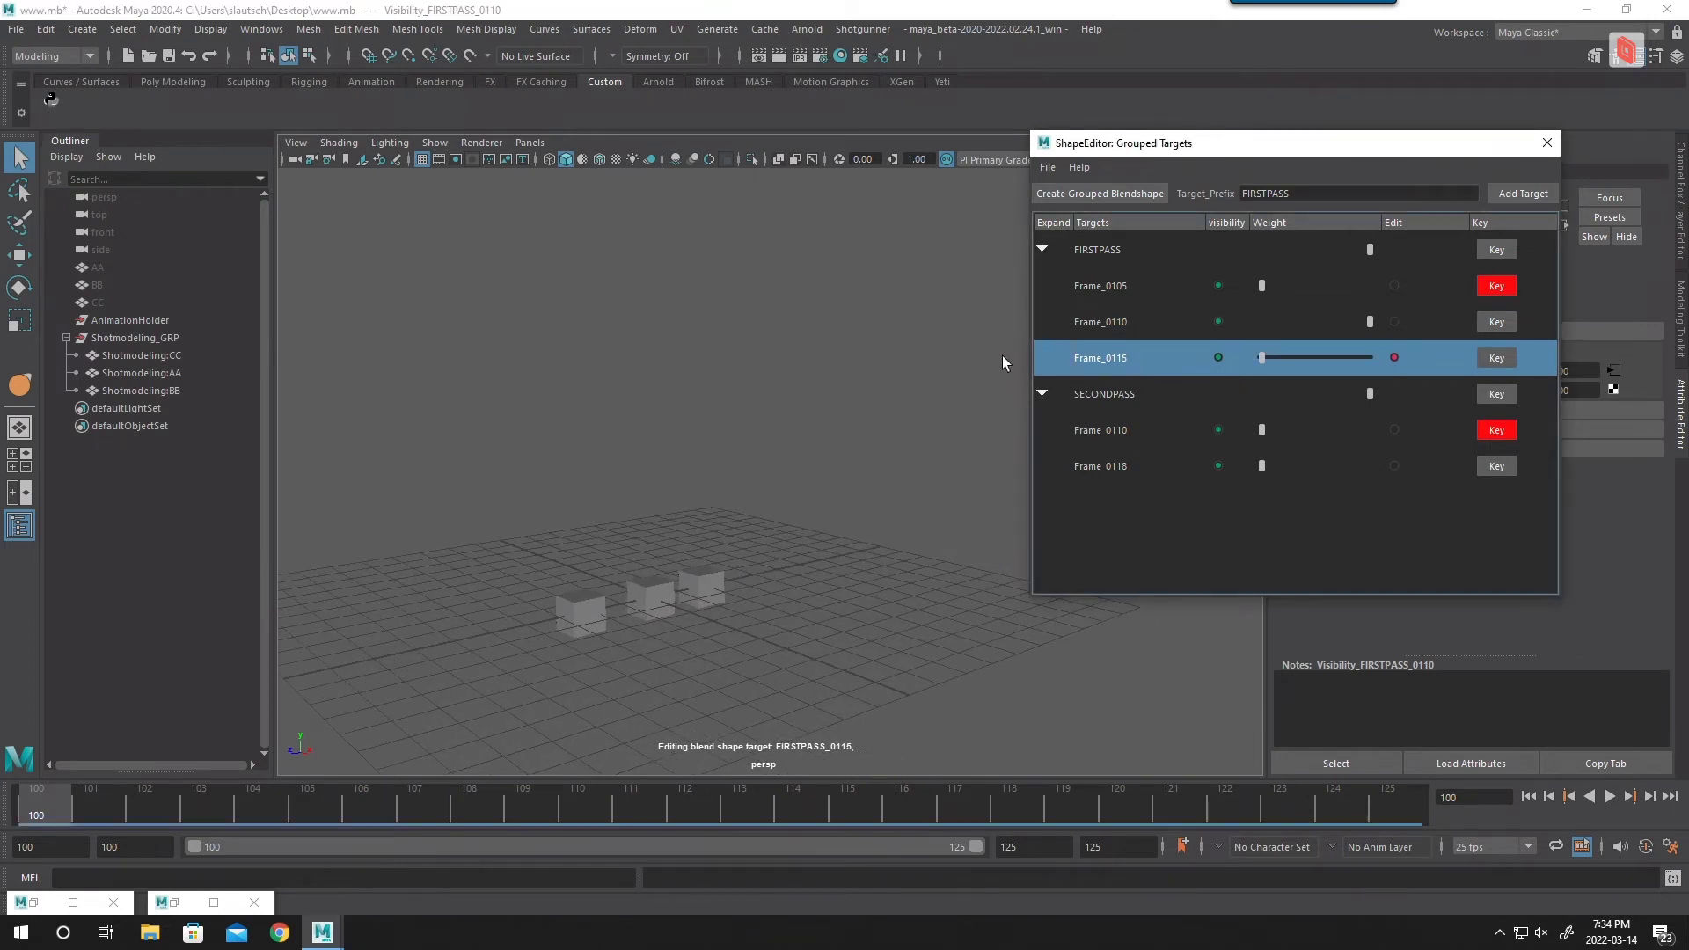
# Step: Close the Grouped Targets window, reopen it with New: Shot Modeling from Sebix Tools, and expand both target groups
pyautogui.click(1546, 142)
pyautogui.click(53, 102)
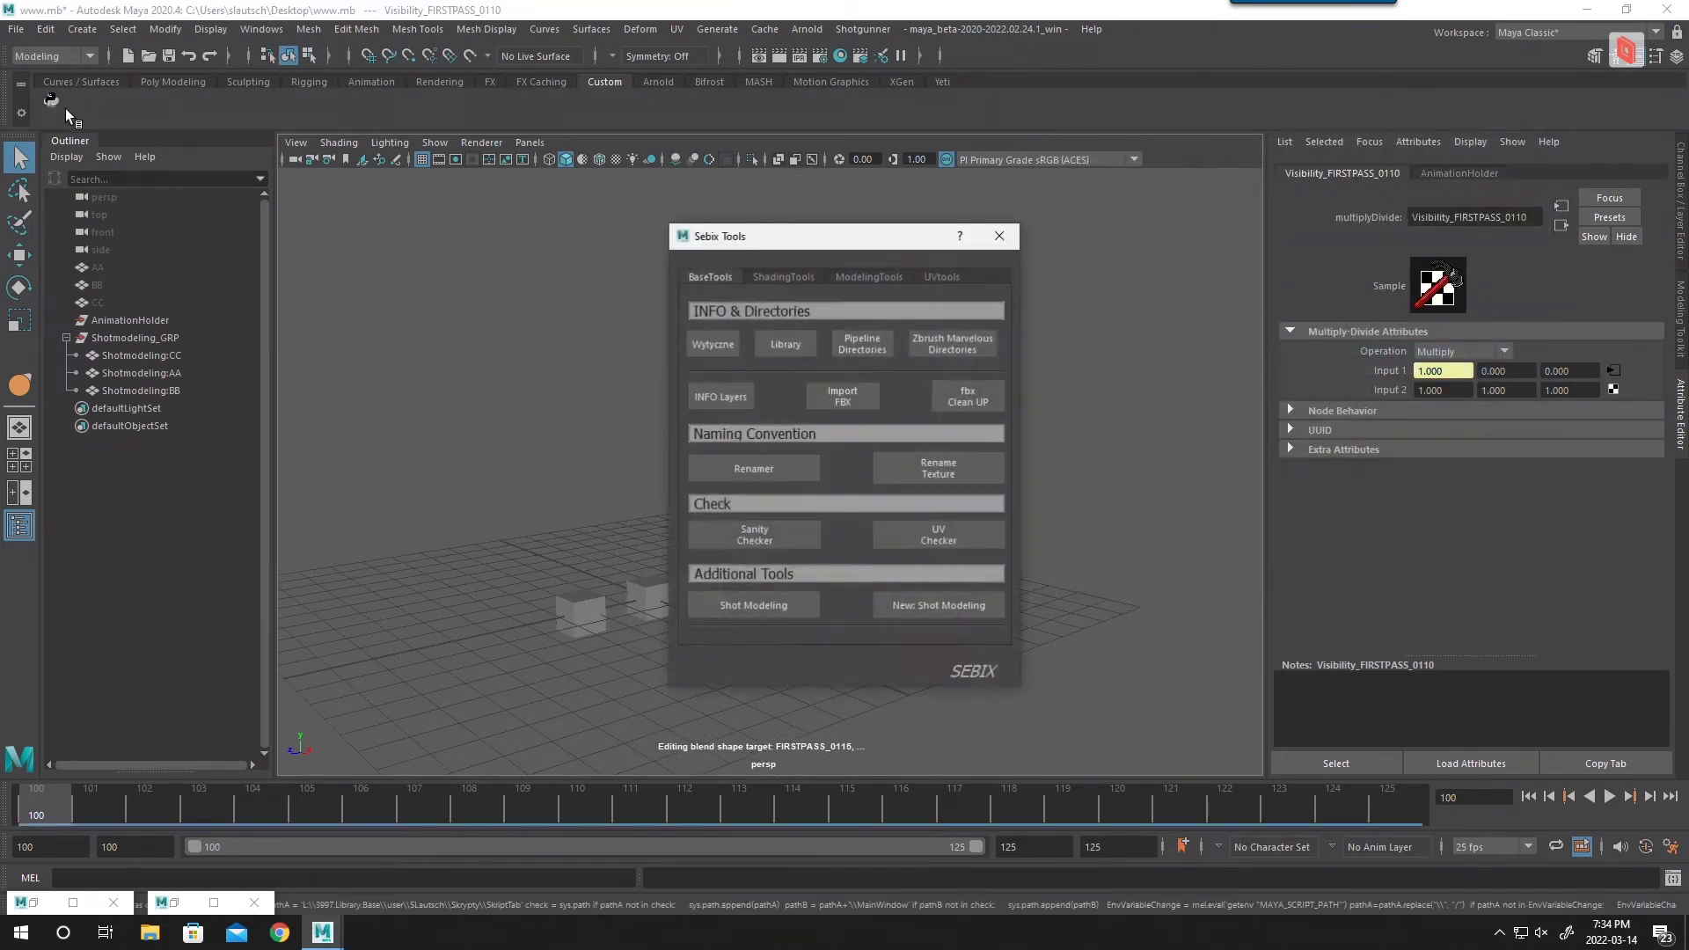
pyautogui.click(923, 607)
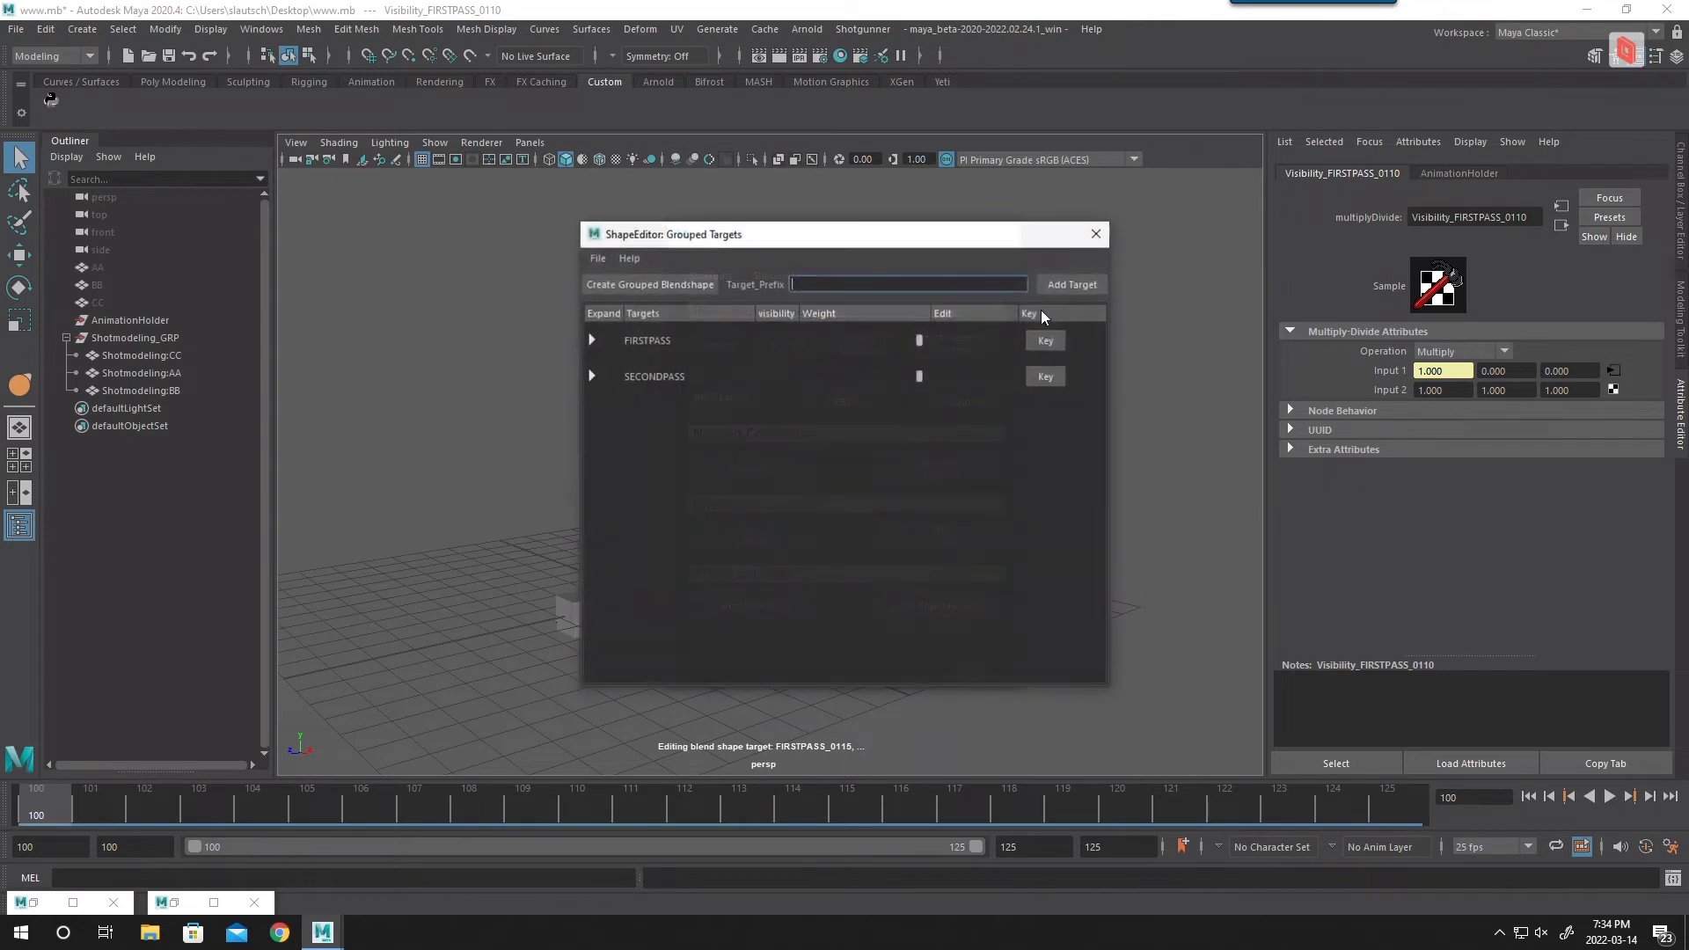
pyautogui.click(592, 340)
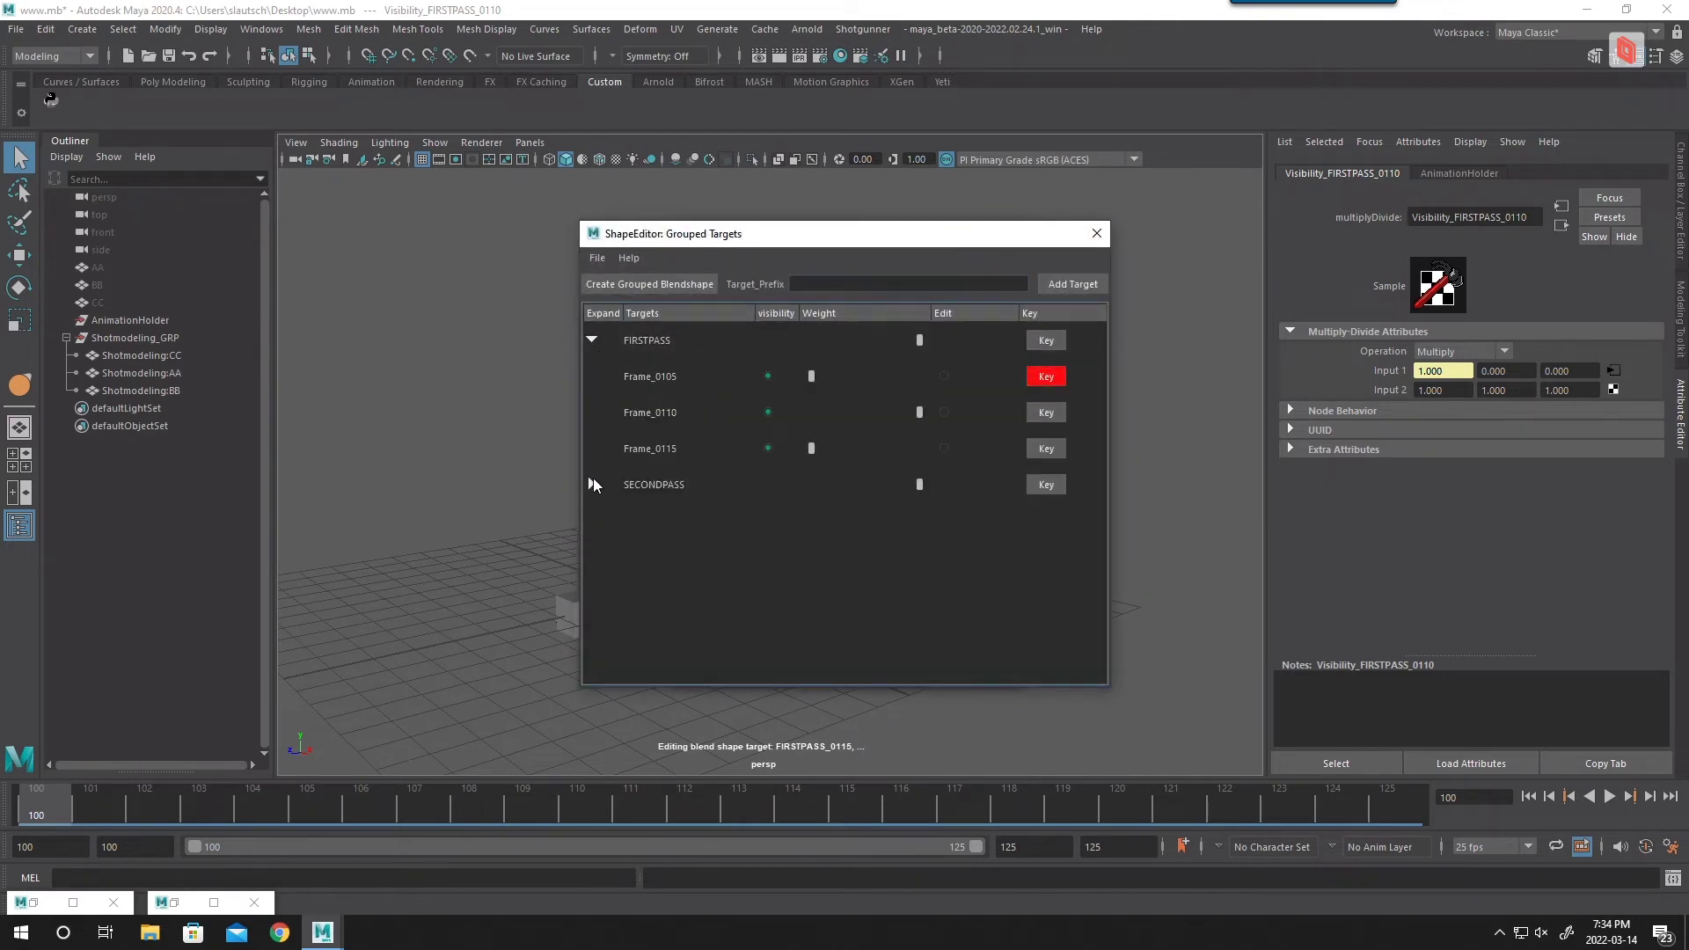
pyautogui.click(592, 483)
# Step: Turn off visibility for all FIRSTPASS targets and SECONDPASS Frame_0110, and reopen the Grouped Targets window with both groups expanded
pyautogui.click(767, 413)
pyautogui.click(767, 443)
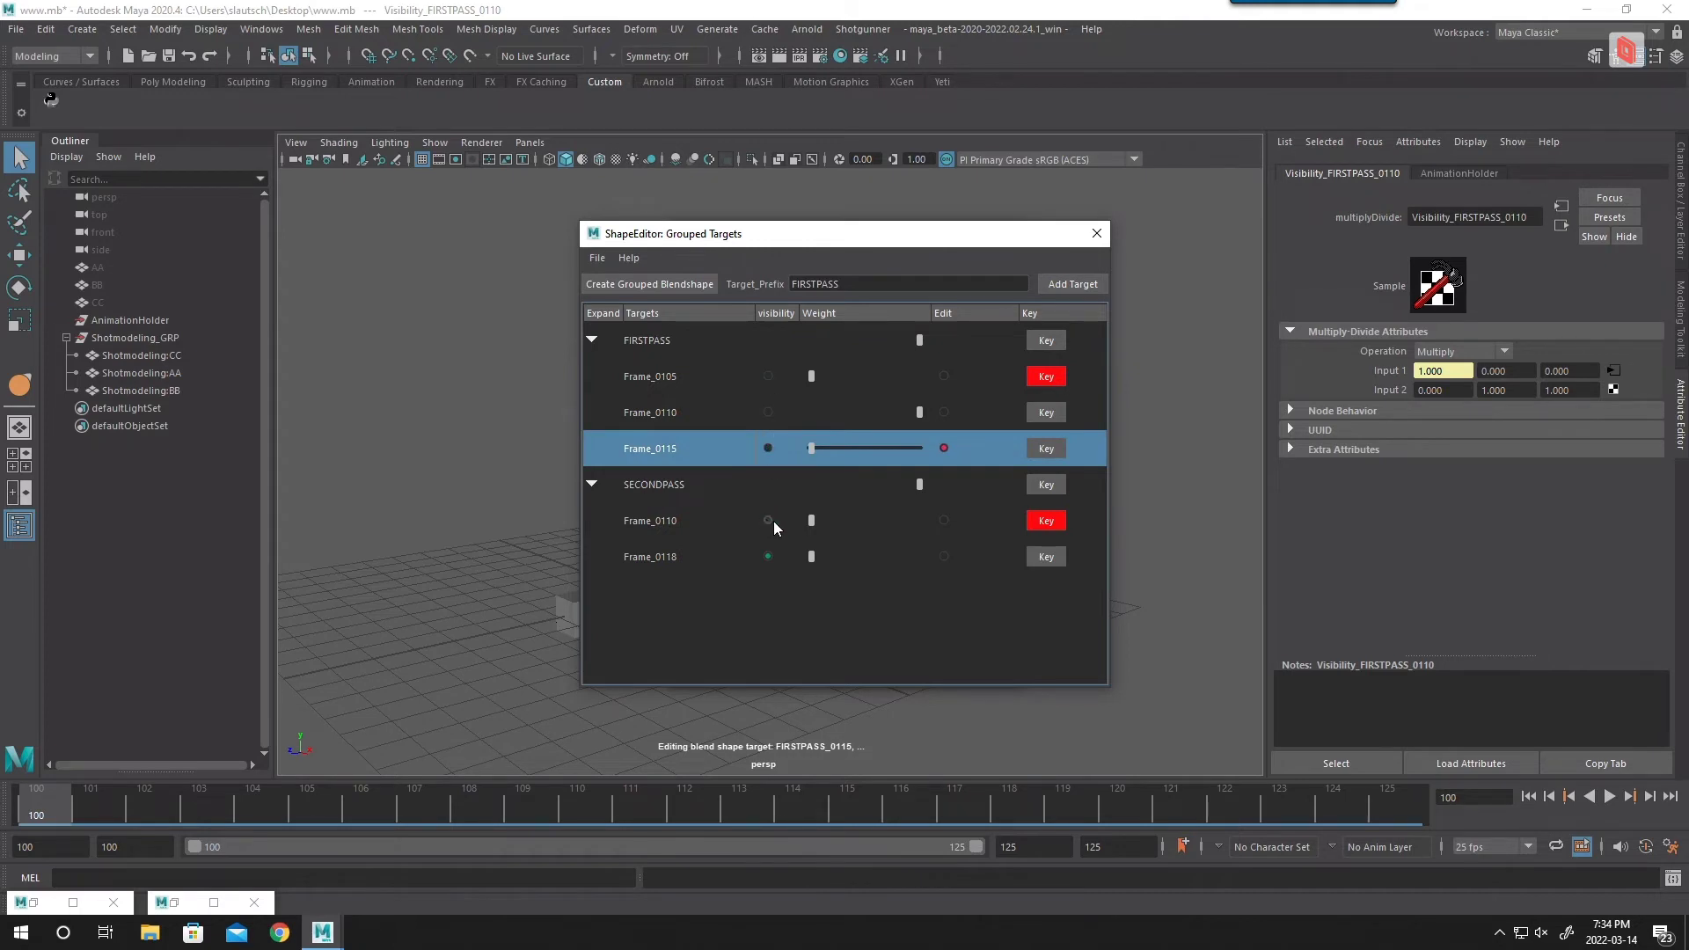
pyautogui.click(1096, 233)
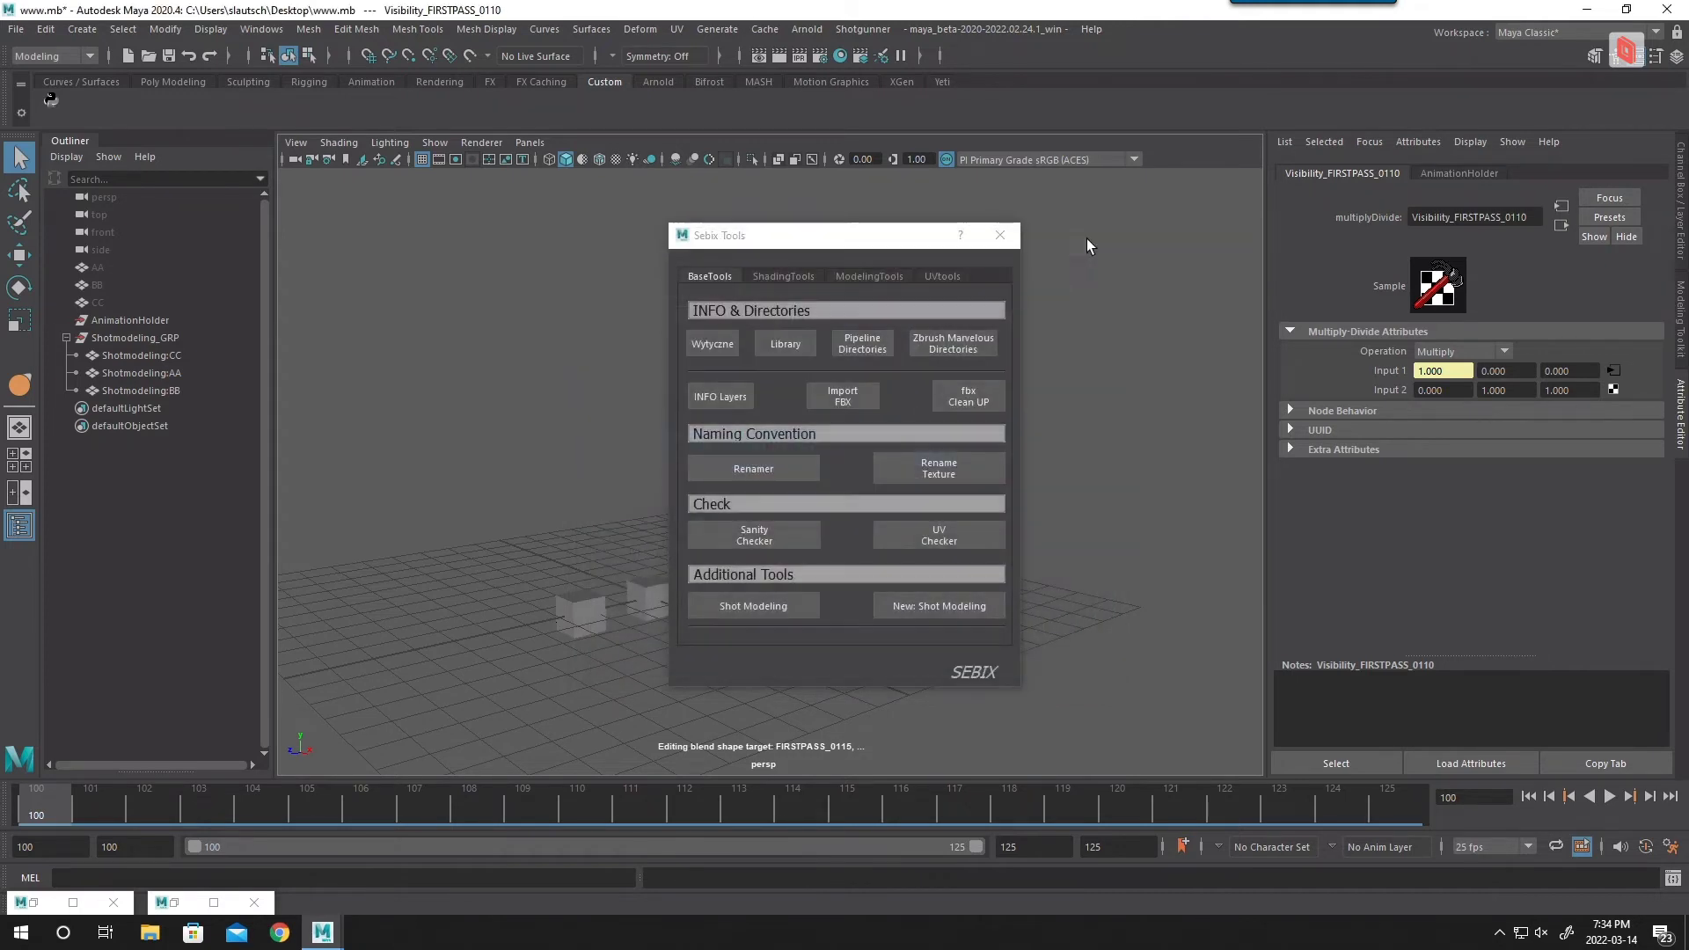
pyautogui.click(948, 608)
pyautogui.click(594, 351)
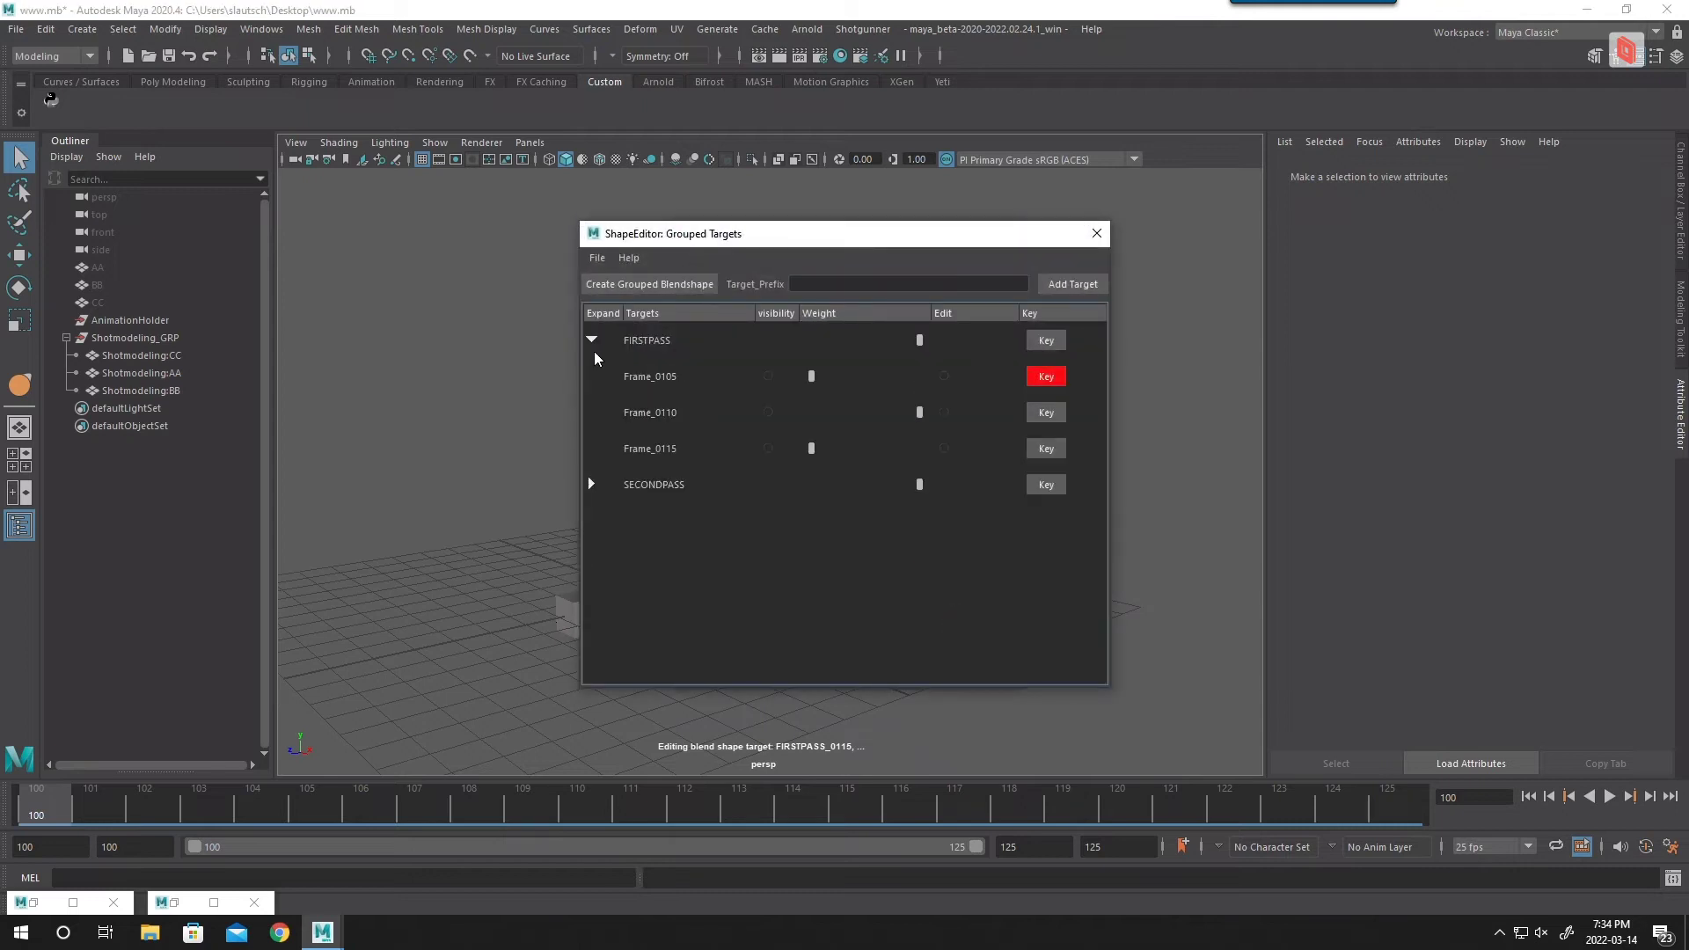
pyautogui.click(591, 484)
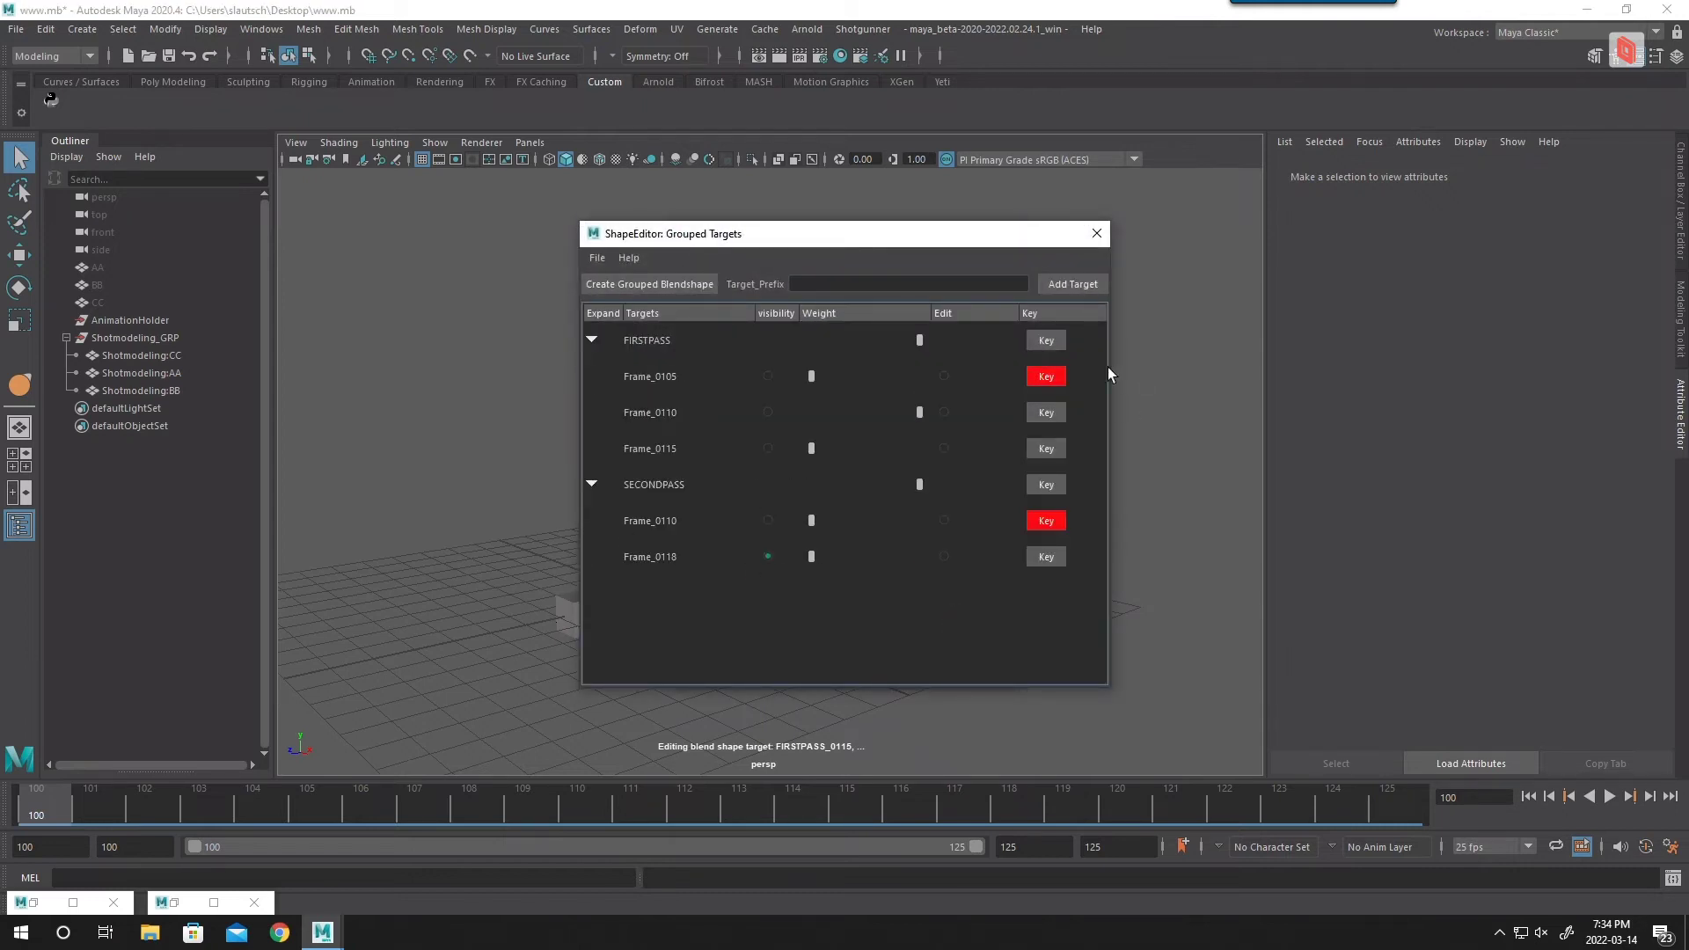
# Step: Select the SECONDPASS and FIRSTPASS targets in turn to check edit switching, ending on SECONDPASS Frame_0118
pyautogui.click(662, 556)
pyautogui.click(669, 521)
pyautogui.click(668, 449)
pyautogui.click(667, 413)
pyautogui.click(665, 451)
pyautogui.click(667, 528)
pyautogui.click(677, 563)
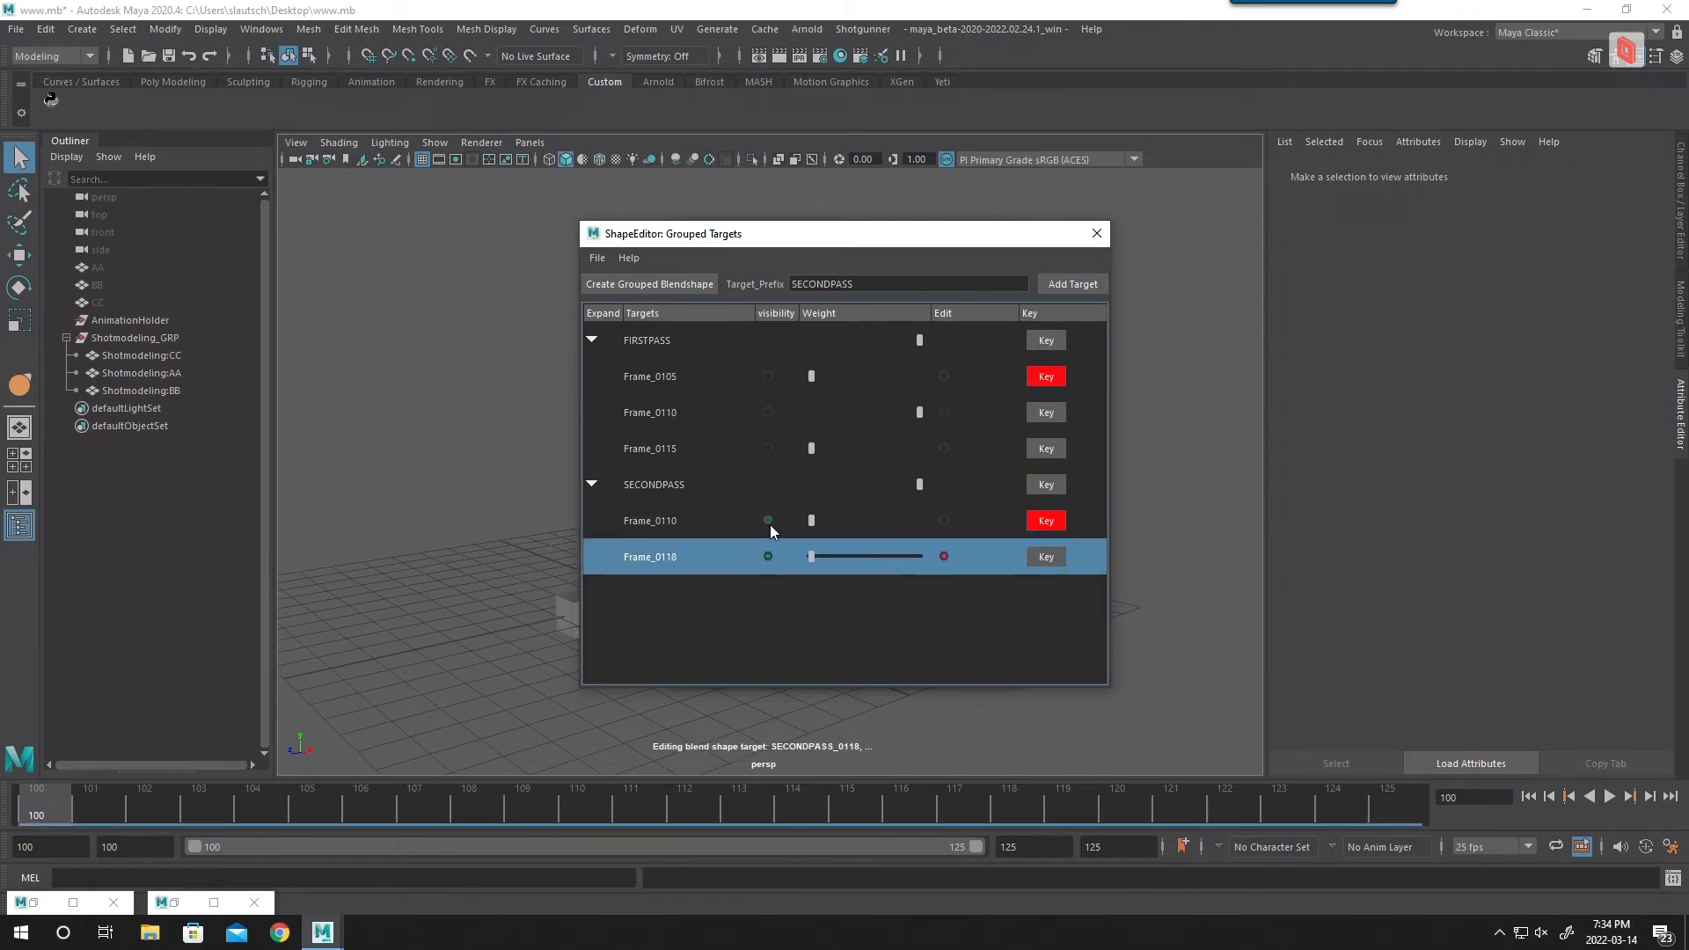
# Step: Turn visibility back on for FIRSTPASS Frame_0105, Frame_0115 and SECONDPASS Frame_0110, and reopen the Grouped Targets window with both groups expanded
pyautogui.click(767, 449)
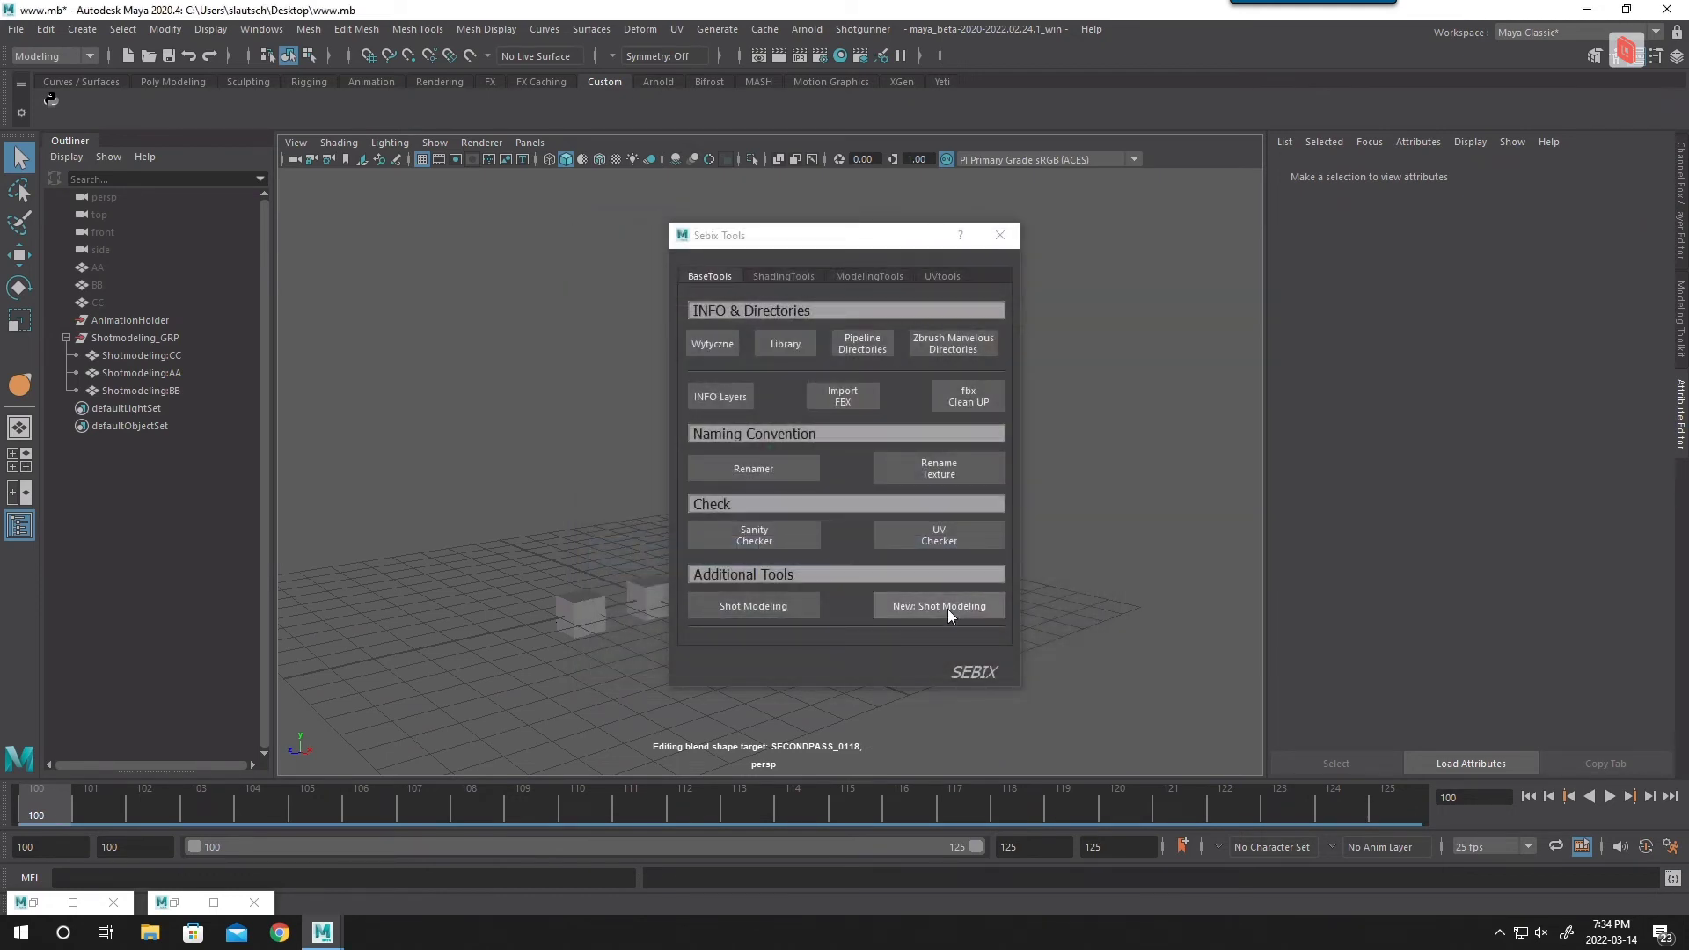
pyautogui.click(947, 608)
pyautogui.click(592, 375)
pyautogui.click(593, 340)
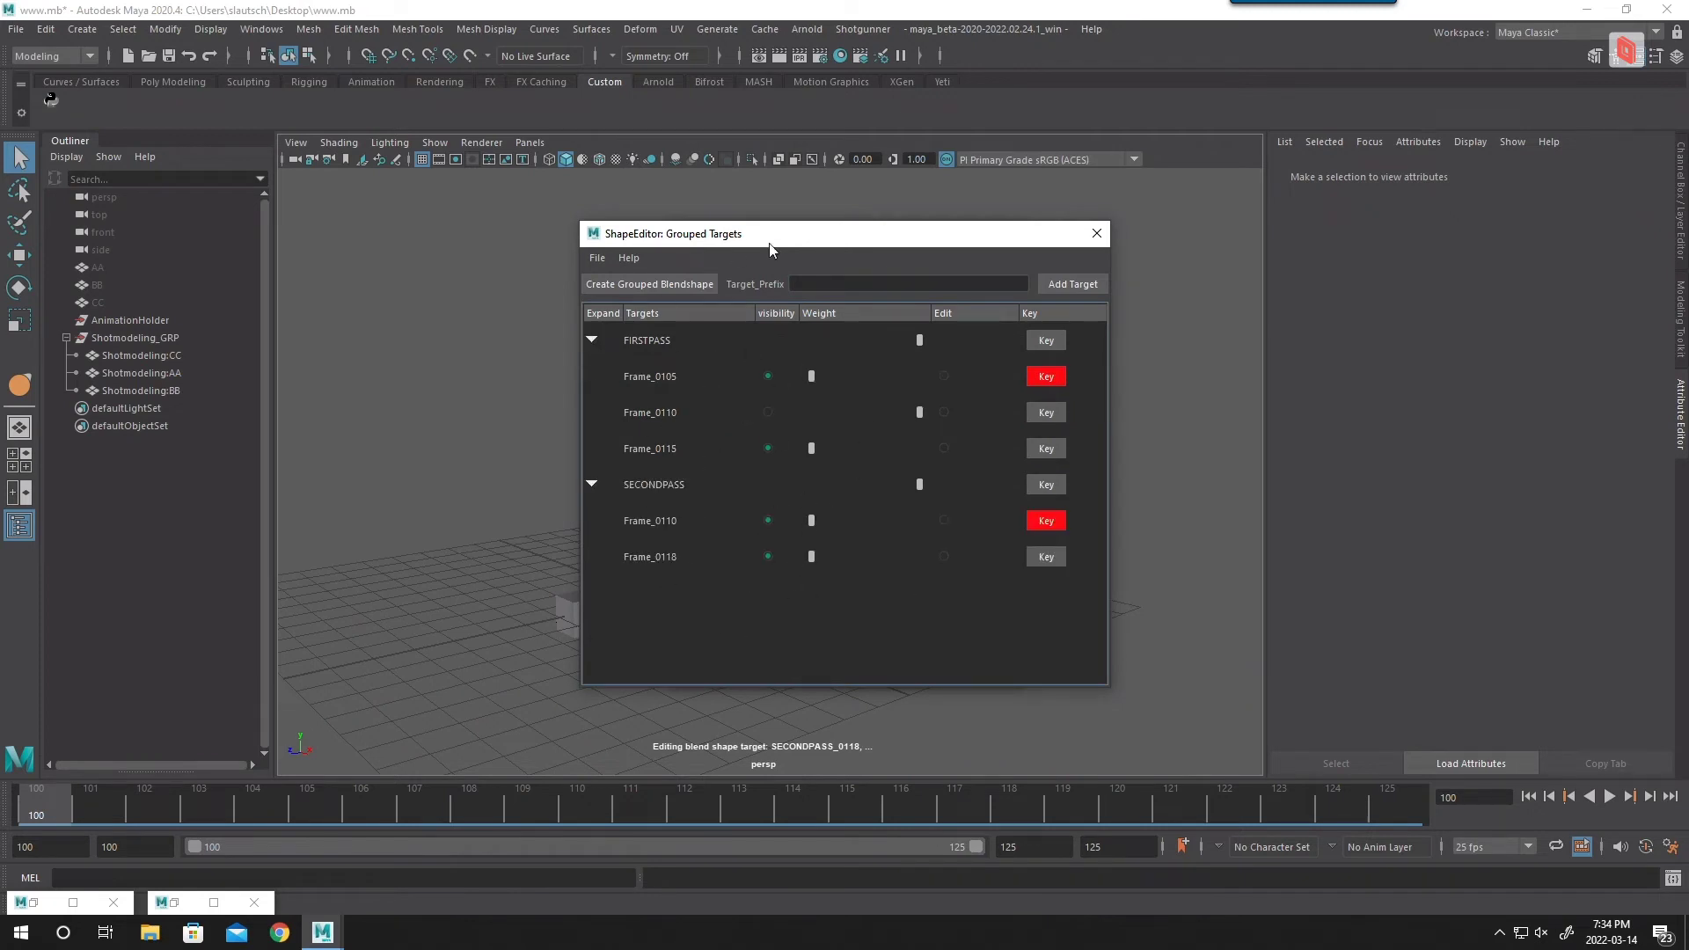
# Step: Arrange the Grouped Targets and Sebix Tools windows side by side, and delete Frame_0110 from the FIRSTPASS group
pyautogui.moveTo(787, 244); pyautogui.dragTo(1047, 200)
pyautogui.click(711, 242)
pyautogui.moveTo(711, 242); pyautogui.dragTo(592, 247)
pyautogui.click(938, 365)
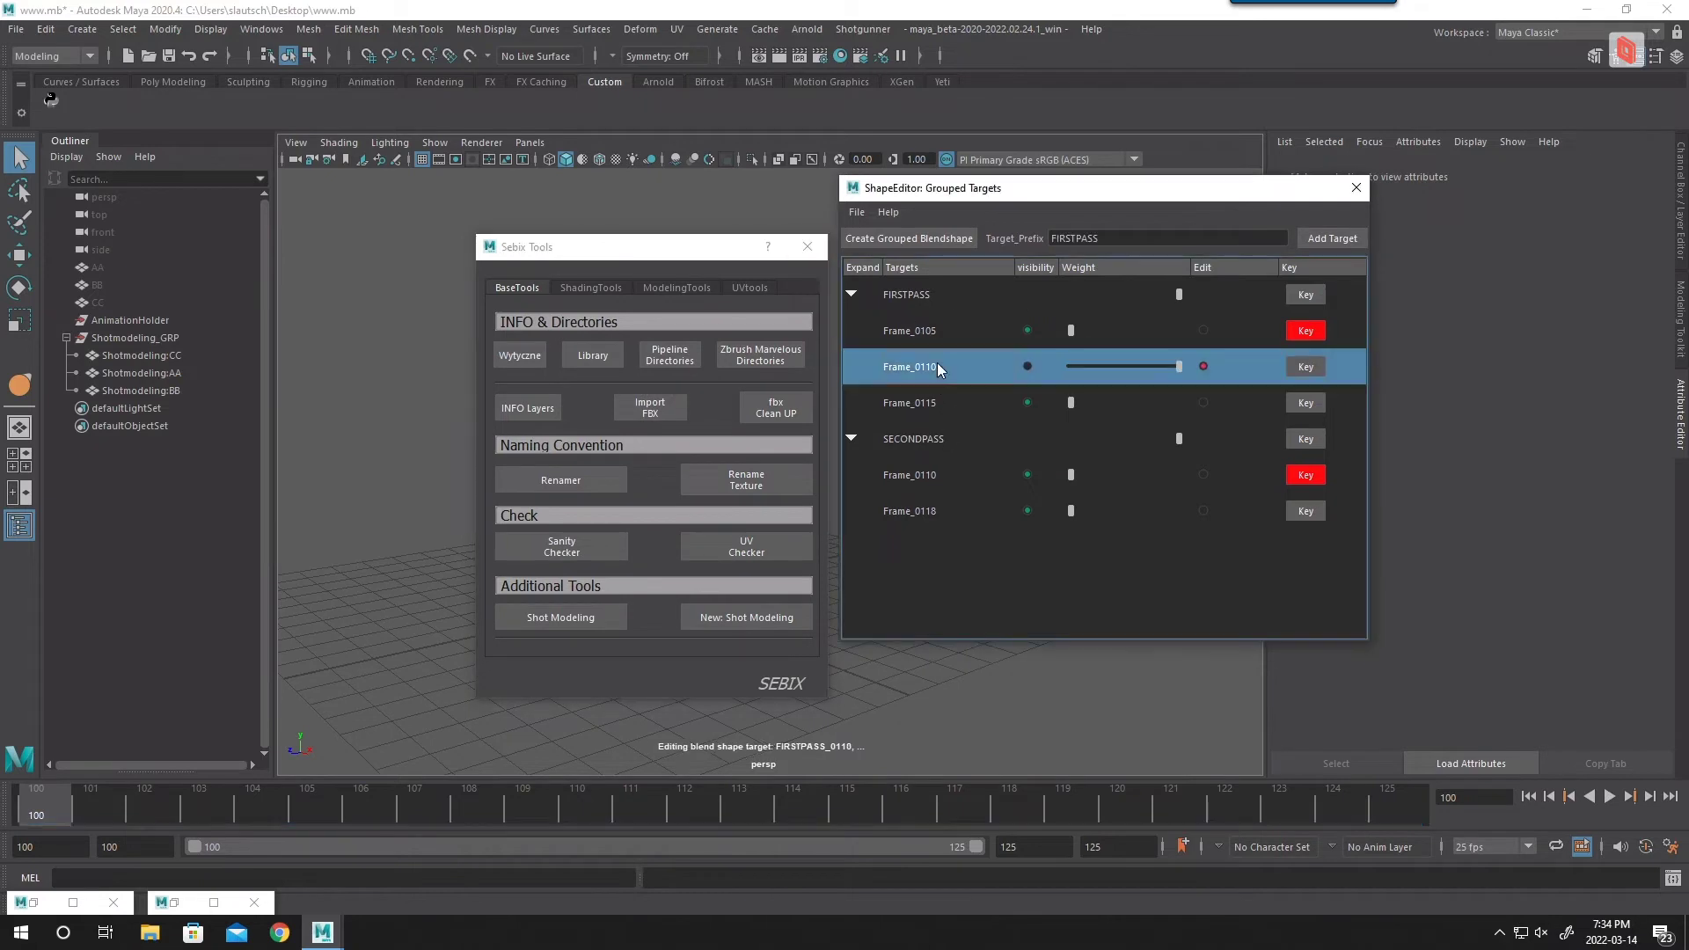
pyautogui.rightClick(938, 364)
pyautogui.click(991, 351)
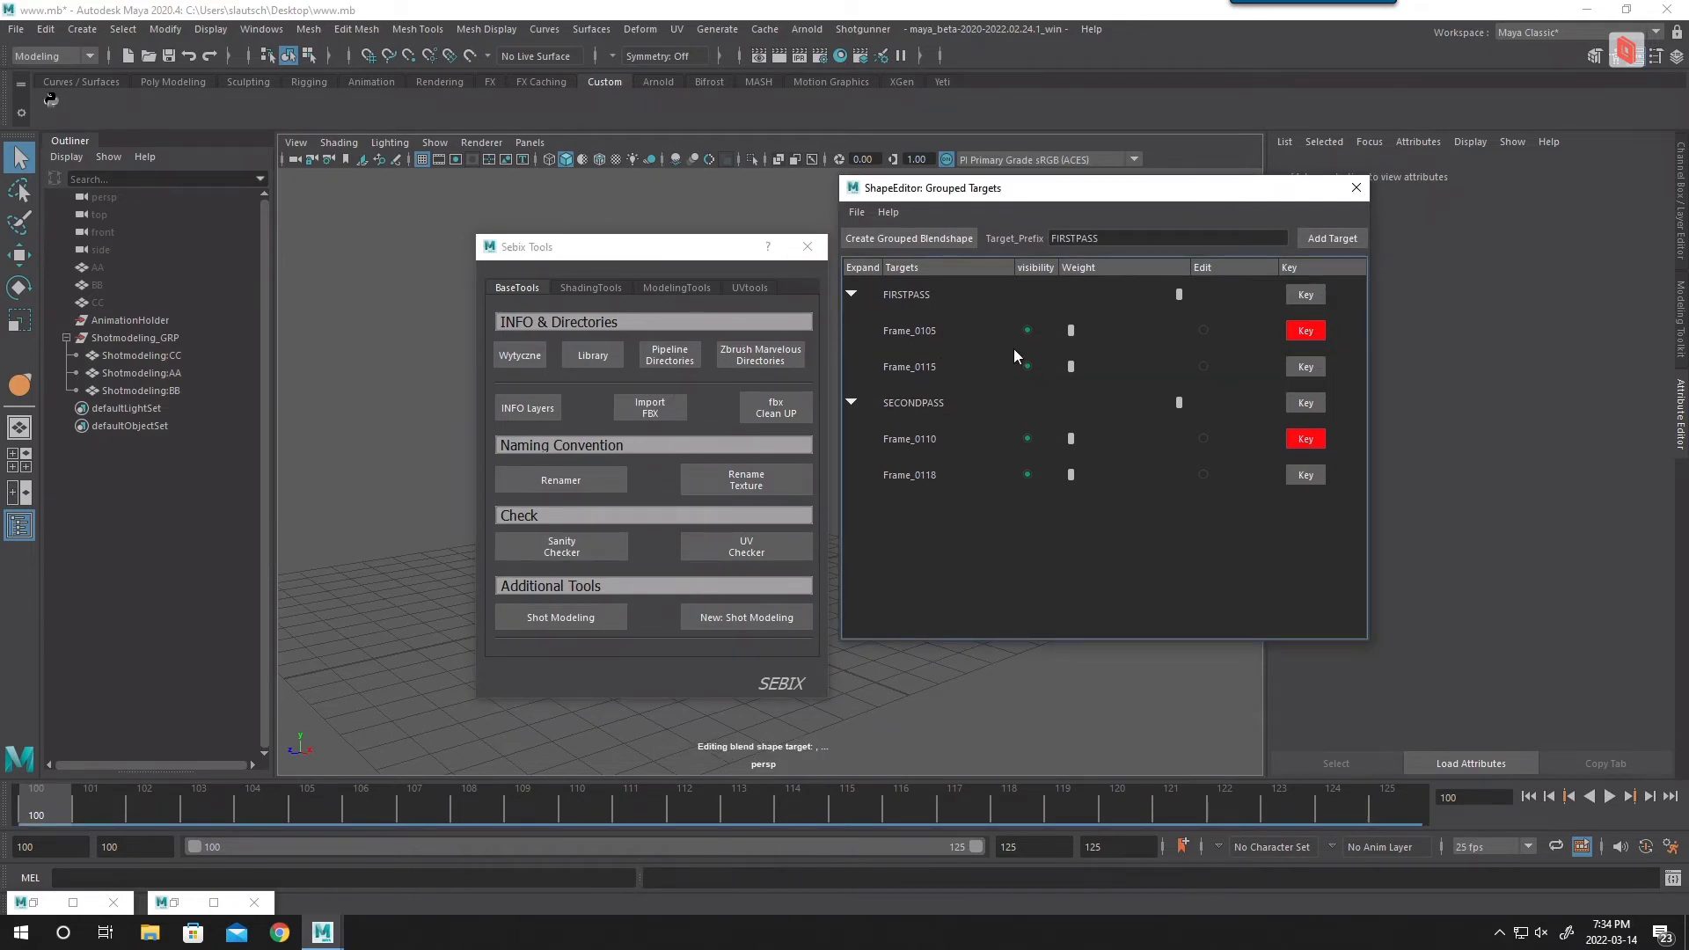
pyautogui.moveTo(693, 246); pyautogui.dragTo(539, 260)
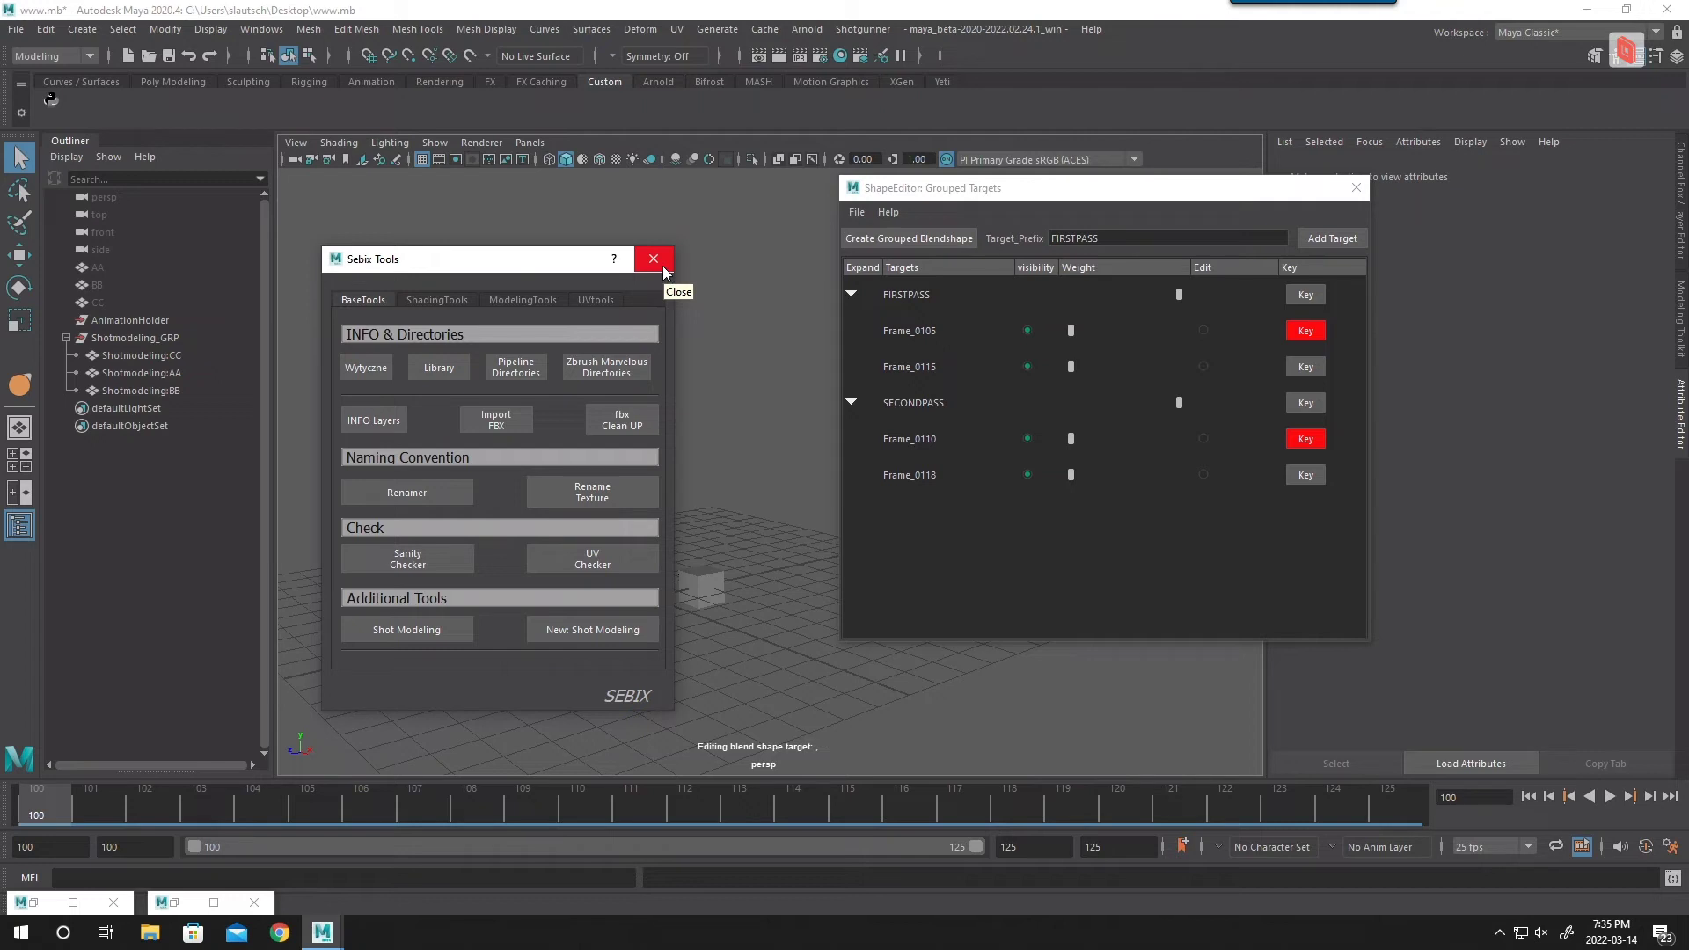
# Step: Reopen the Grouped Targets window with New: Shot Modeling, start a new empty scene, and close Sebix Tools
pyautogui.click(1357, 190)
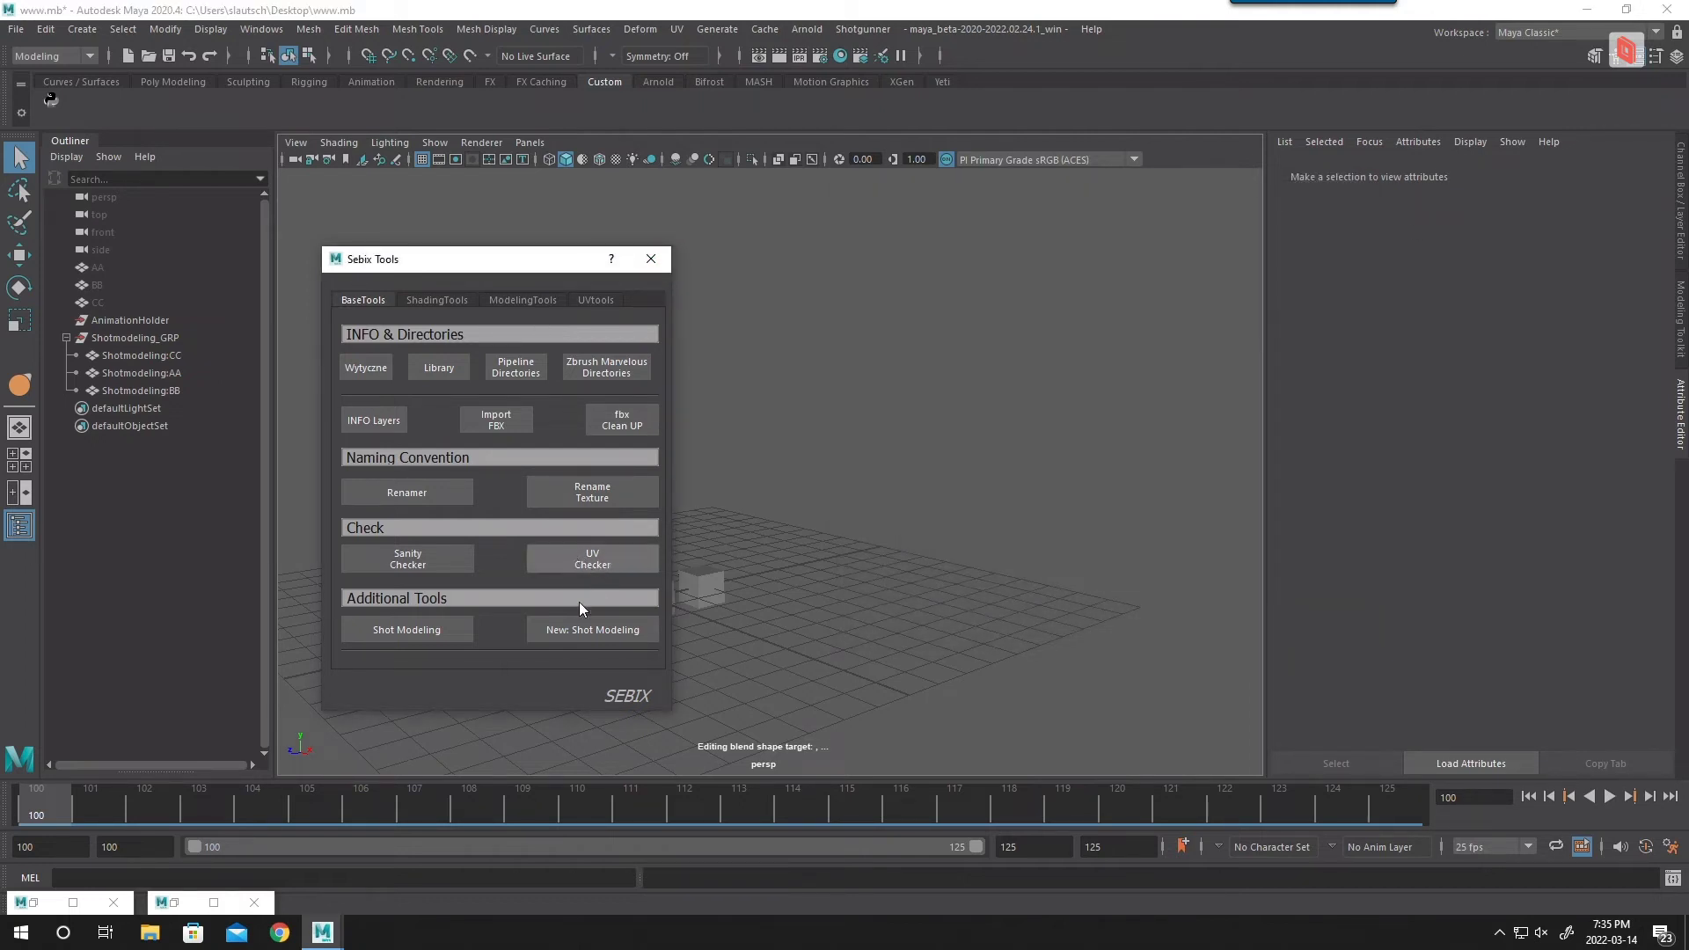
pyautogui.click(599, 628)
pyautogui.click(18, 29)
pyautogui.click(53, 42)
pyautogui.click(847, 470)
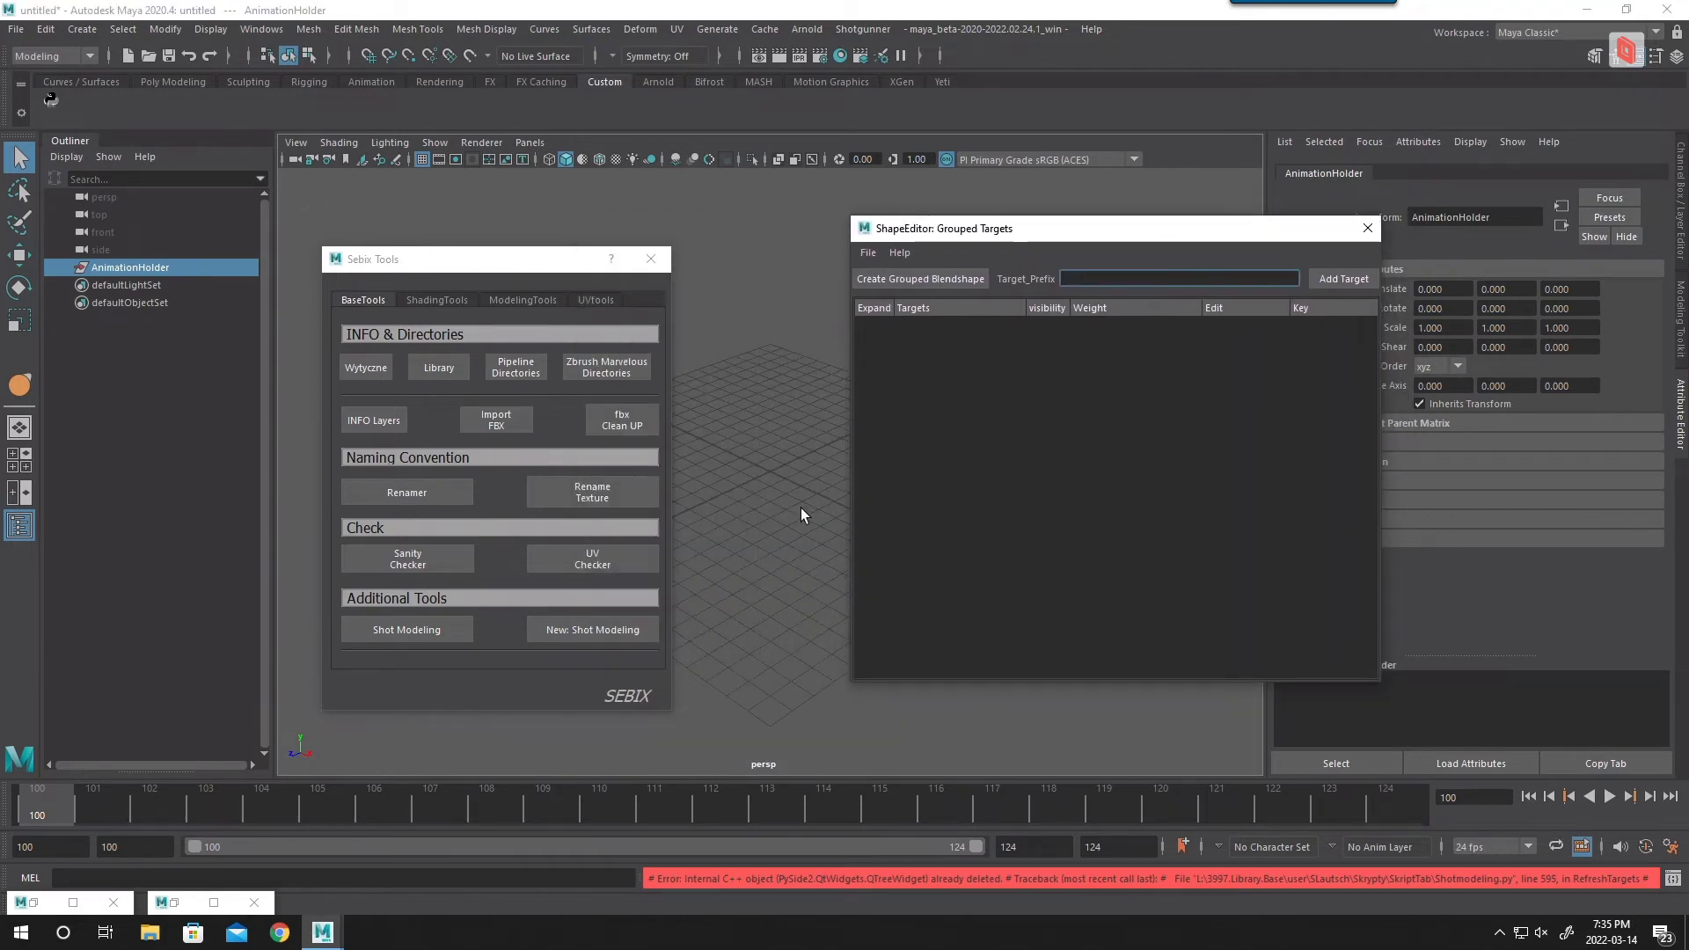
pyautogui.click(652, 259)
# Step: Create a polygon cube at the origin, duplicate it, and move the copy to about -3.15 in Z
pyautogui.click(173, 81)
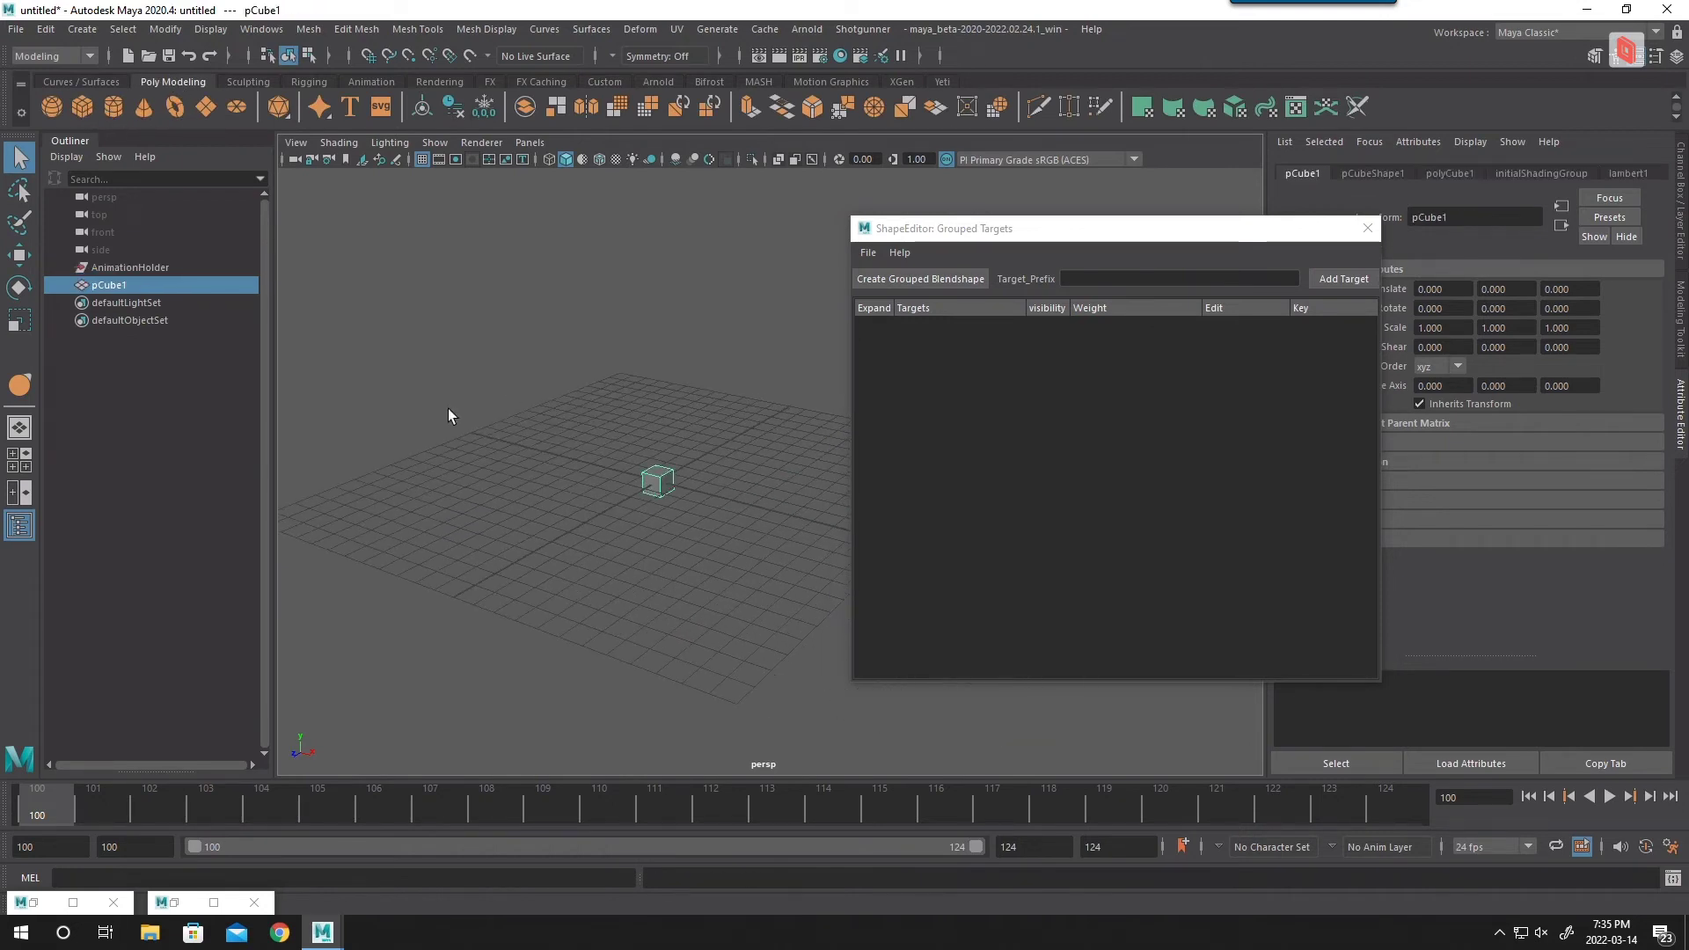
pyautogui.press('w')
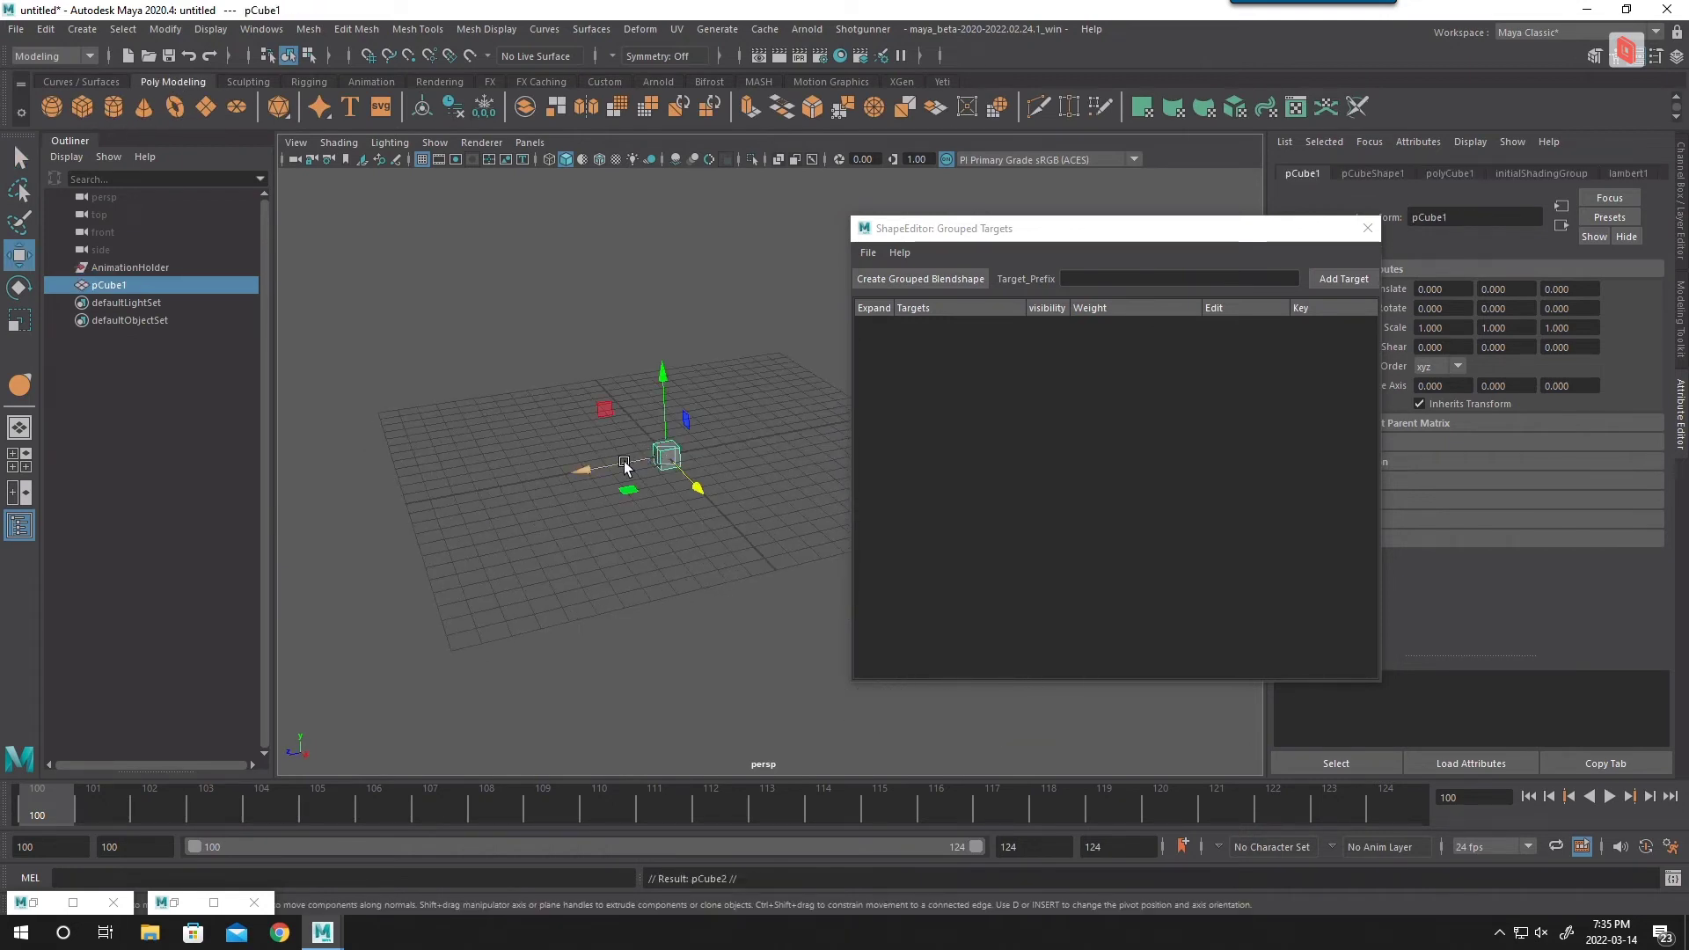
pyautogui.hotkey('ctrl', 'd')
pyautogui.moveTo(618, 467); pyautogui.dragTo(678, 455)
pyautogui.press('q')
# Step: Rename the original cube as AA and its duplicate as BB
pyautogui.click(130, 283)
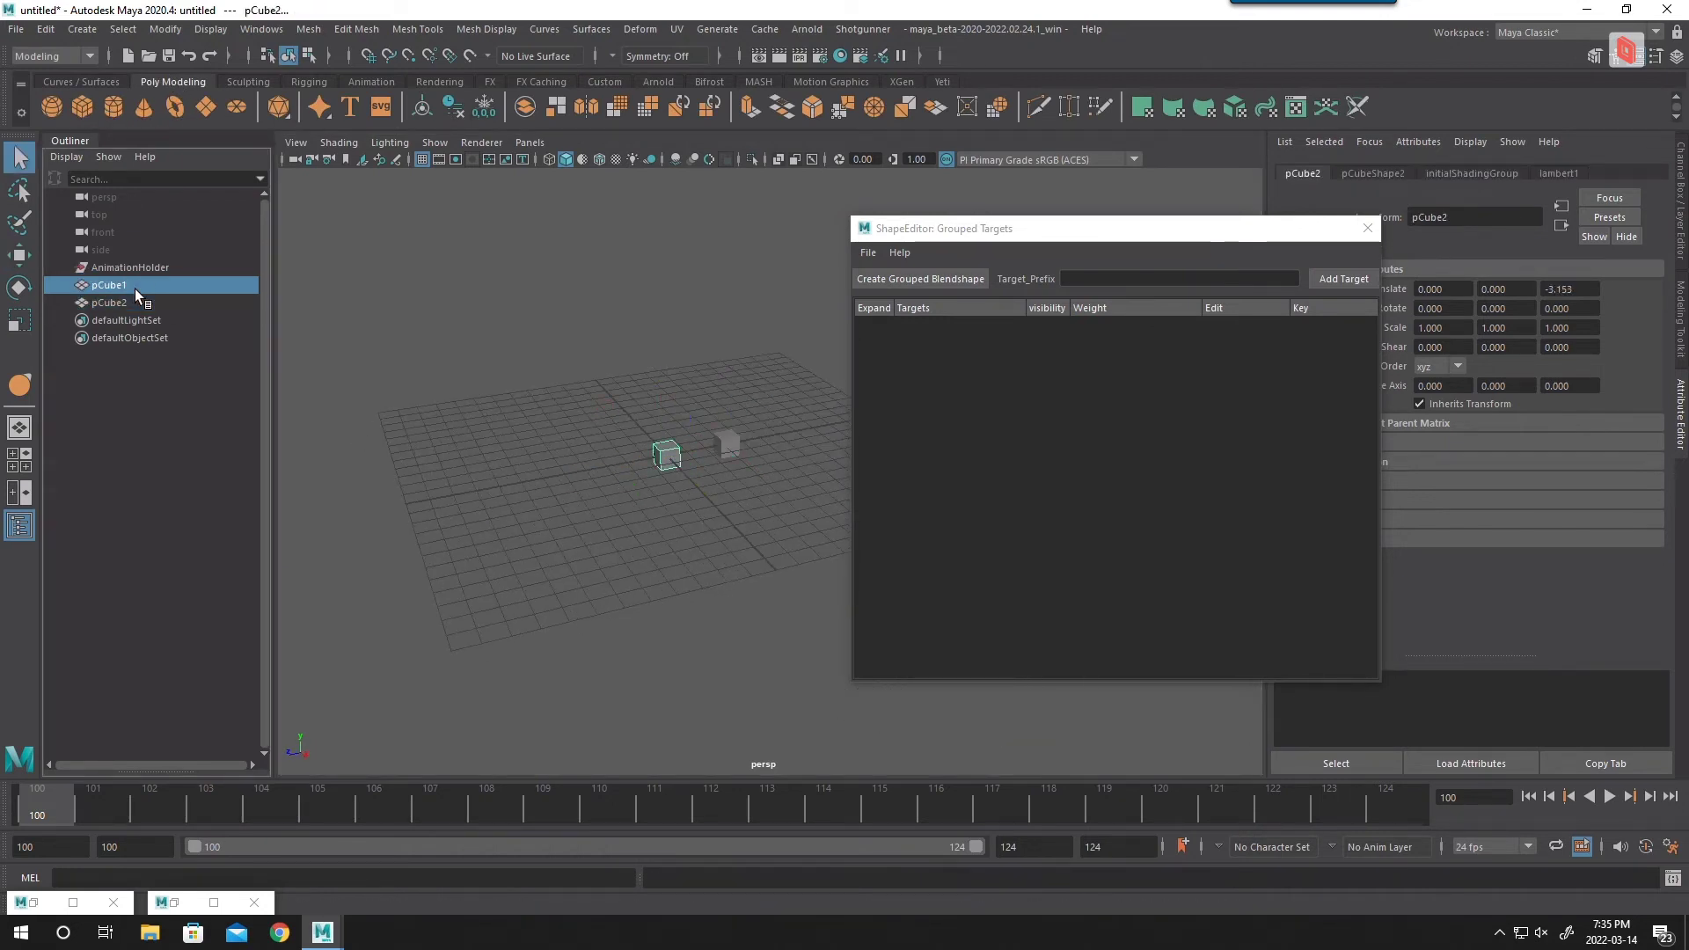
pyautogui.doubleClick(135, 287)
pyautogui.write('AA')
pyautogui.press('Return')
pyautogui.doubleClick(125, 304)
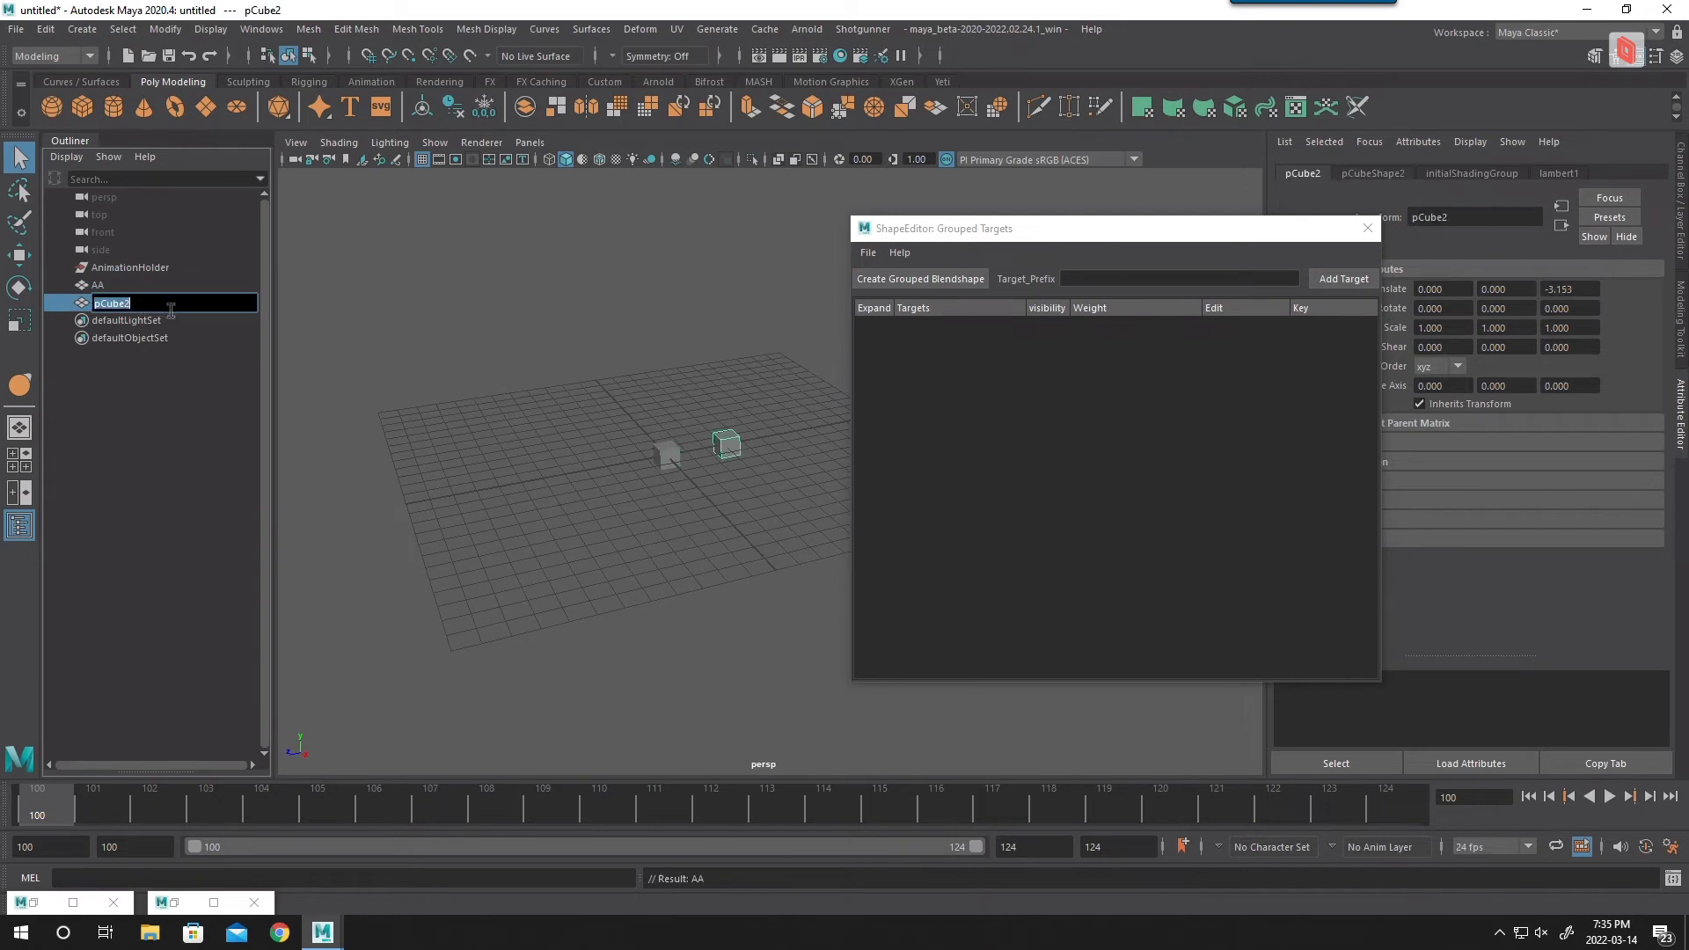
pyautogui.write('BB')
pyautogui.press('Return')
# Step: Select both cubes and apply Freeze Transformations to them
pyautogui.click(475, 362)
pyautogui.keyDown('alt'); pyautogui.moveTo(688, 361); pyautogui.dragTo(642, 441, button='right'); pyautogui.keyUp('alt')
pyautogui.keyDown('alt'); pyautogui.moveTo(642, 442); pyautogui.dragTo(699, 361); pyautogui.keyUp('alt')
pyautogui.moveTo(699, 361); pyautogui.dragTo(443, 625)
pyautogui.keyDown('alt'); pyautogui.moveTo(487, 550); pyautogui.dragTo(519, 585); pyautogui.keyUp('alt')
pyautogui.click(179, 30)
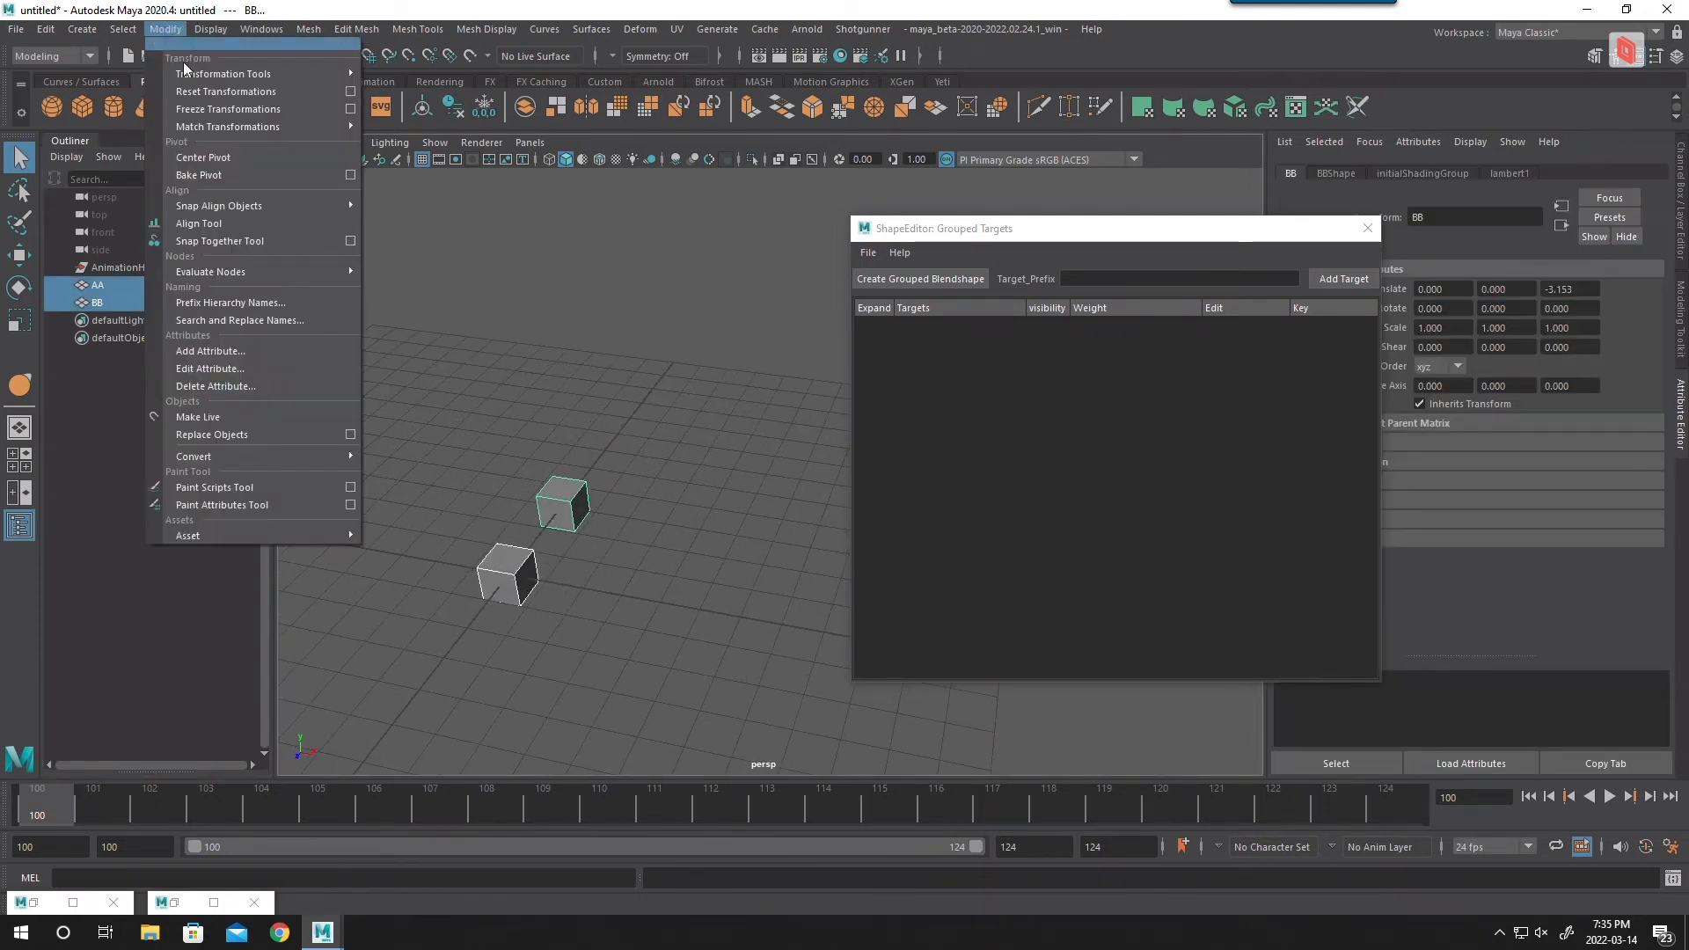
pyautogui.click(201, 112)
pyautogui.doubleClick(158, 12)
pyautogui.click(165, 36)
pyautogui.click(198, 114)
pyautogui.click(1065, 13)
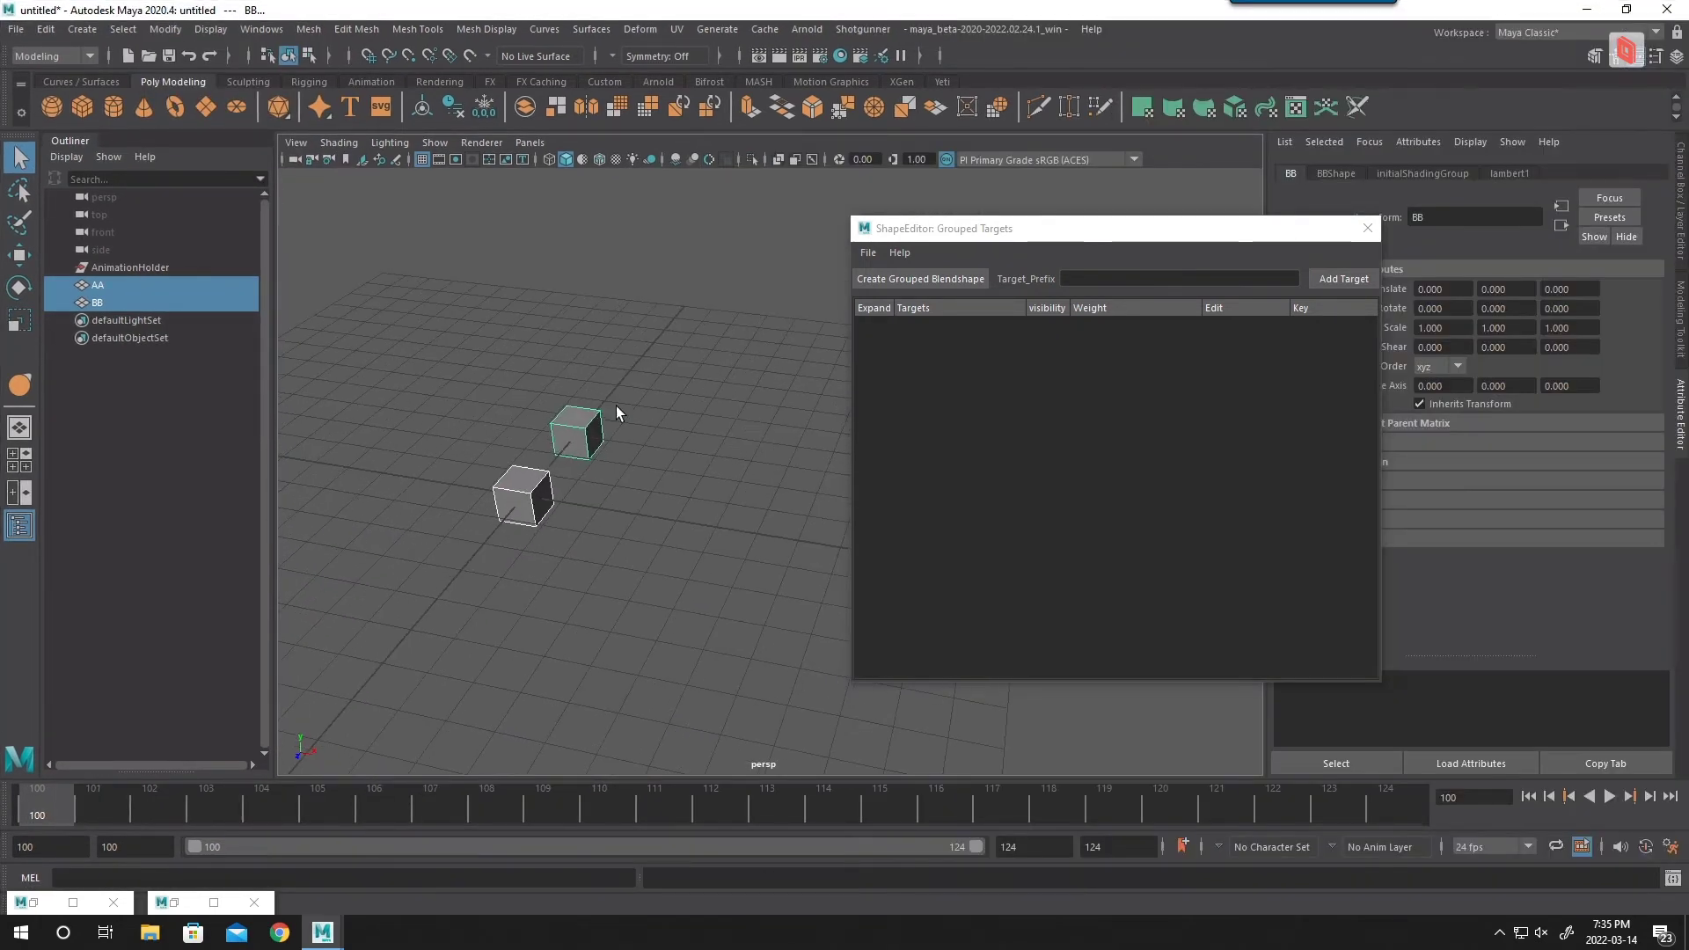
# Step: Create a joint at an upper corner of BB and another on AA, and unparent the joint on AA
pyautogui.click(94, 30)
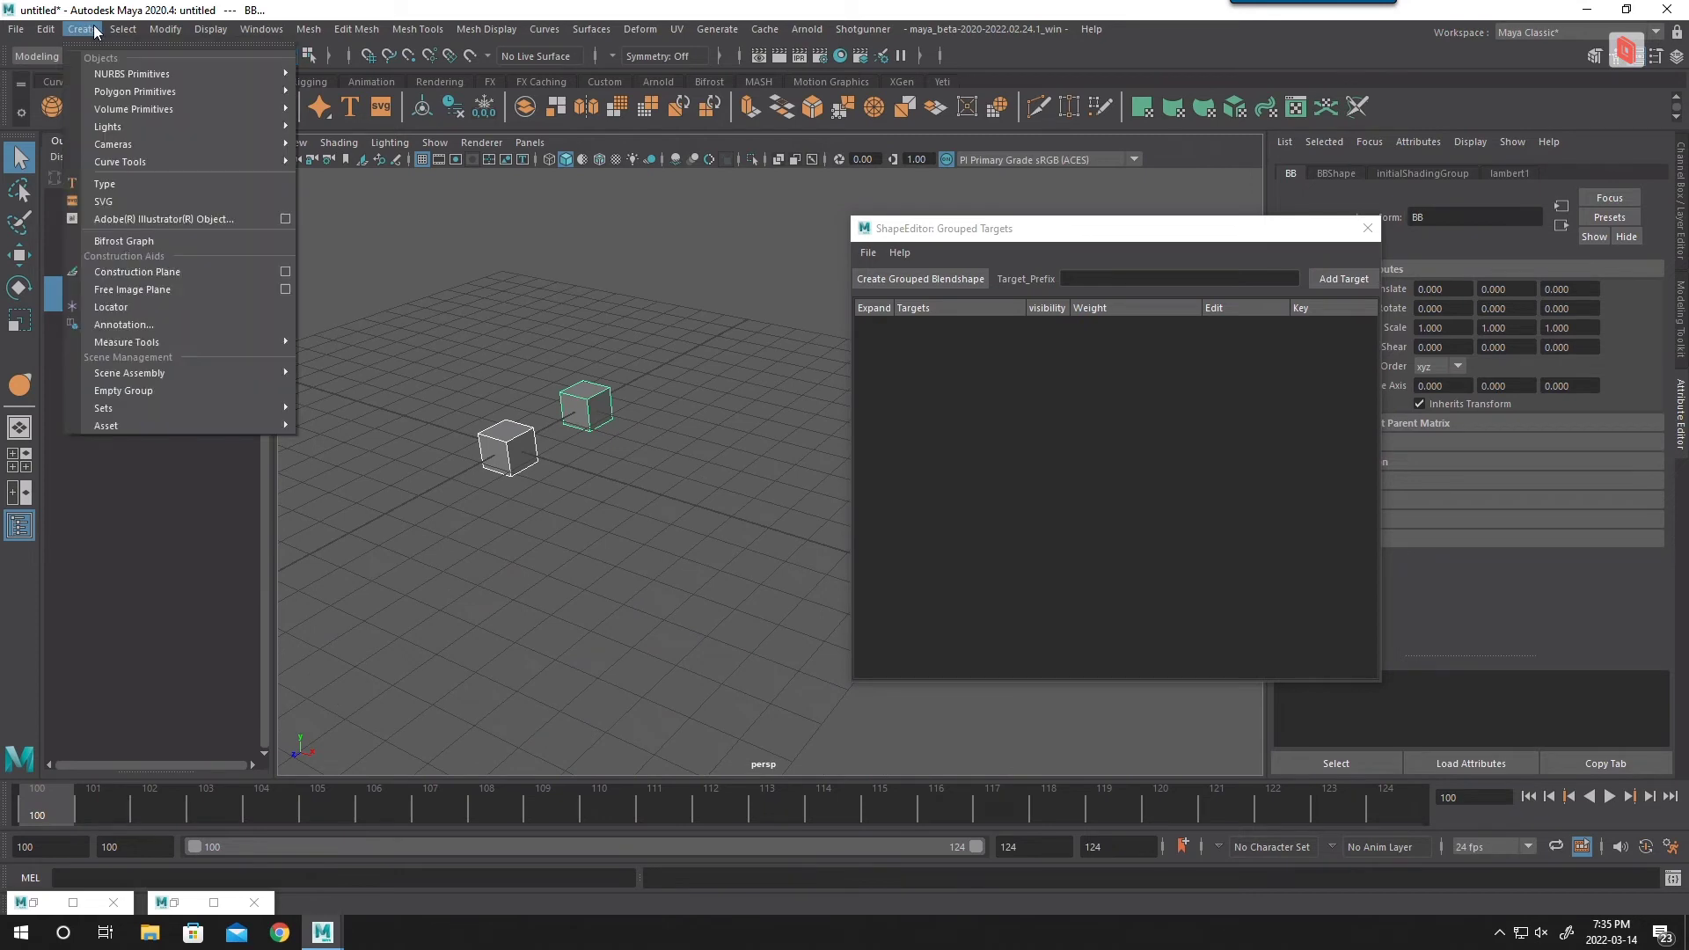
pyautogui.click(97, 37)
pyautogui.click(544, 29)
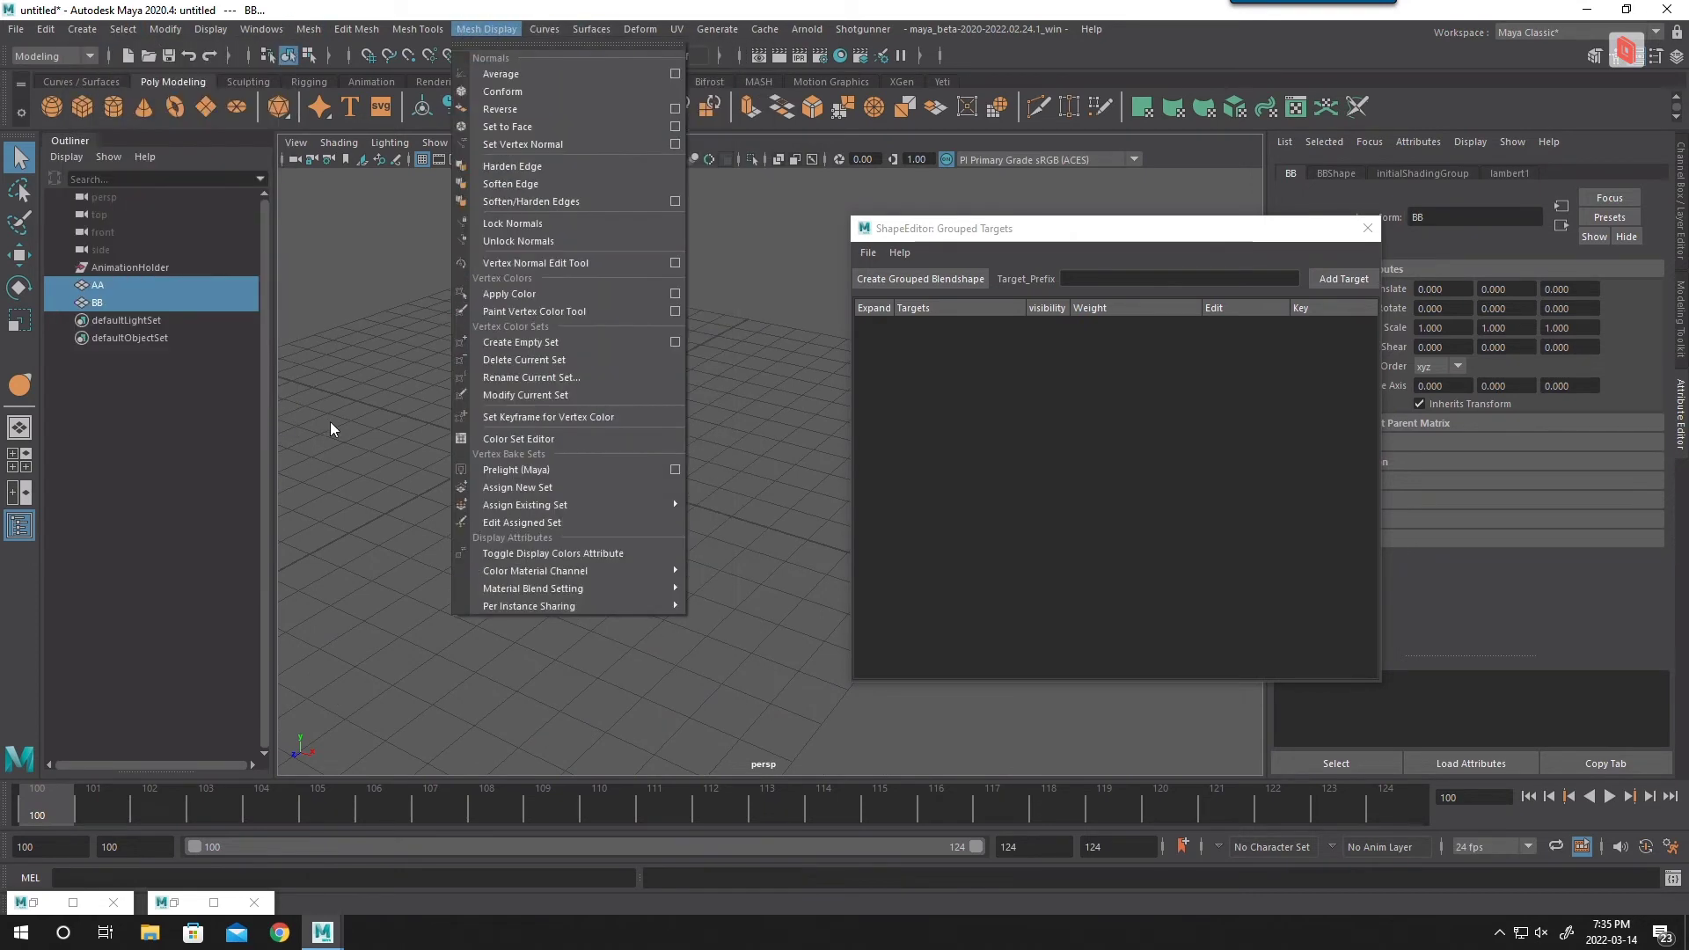
pyautogui.click(451, 398)
pyautogui.press('space')
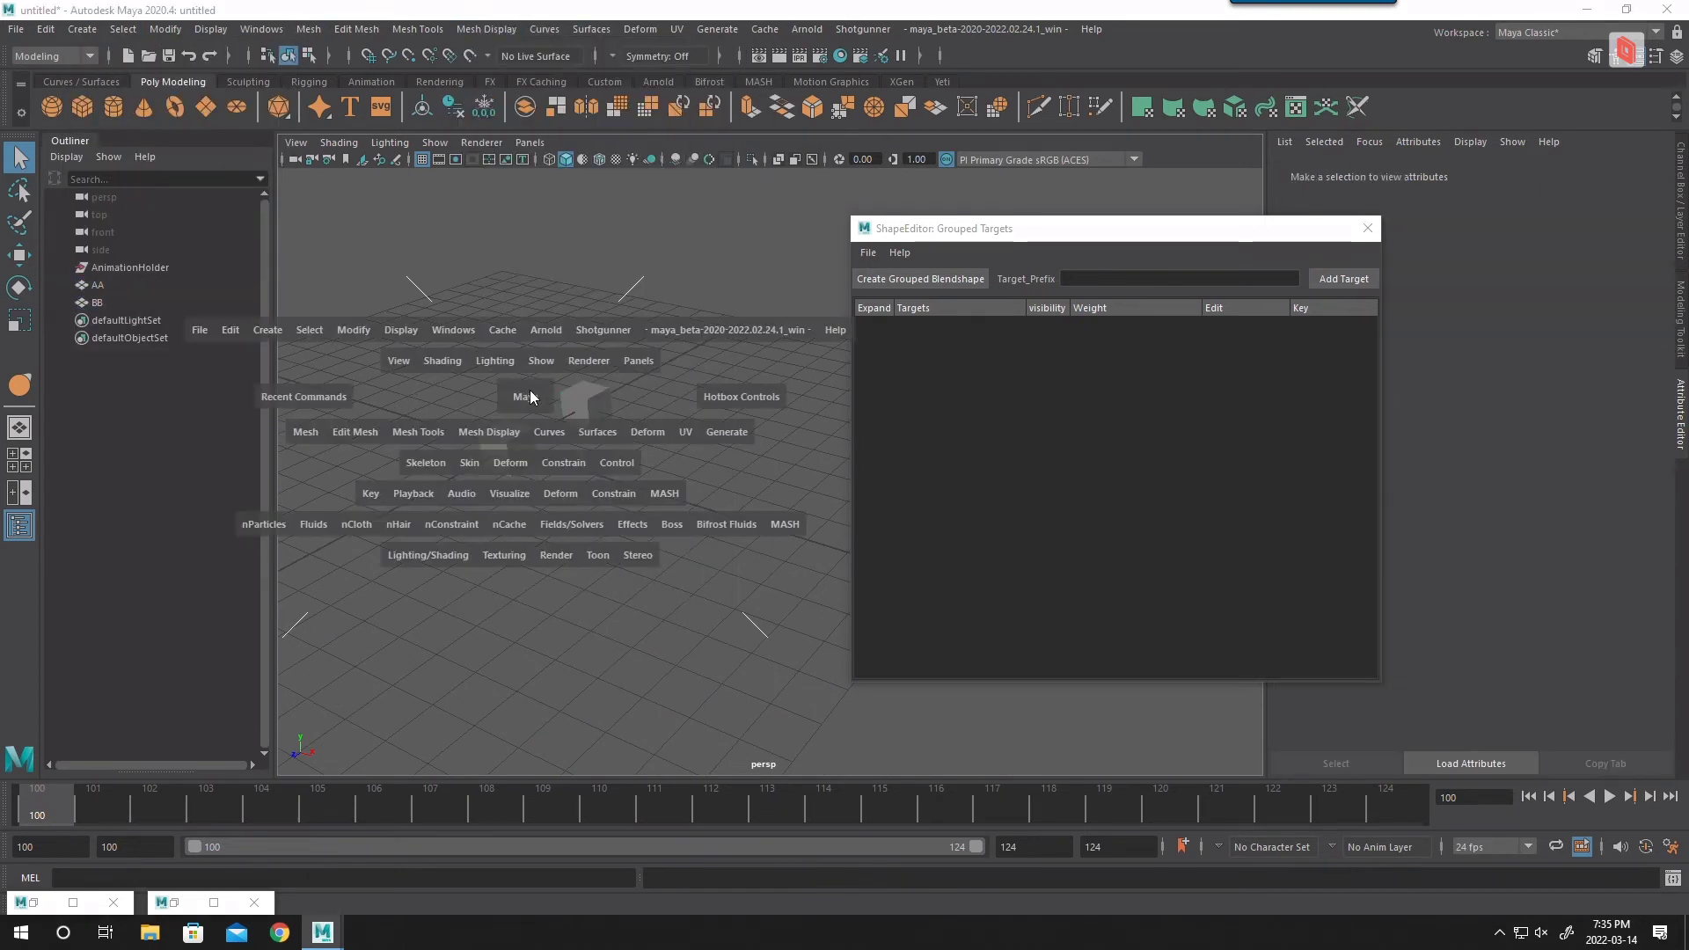
pyautogui.click(431, 463)
pyautogui.click(458, 512)
pyautogui.click(609, 387)
pyautogui.click(505, 442)
pyautogui.press('Return')
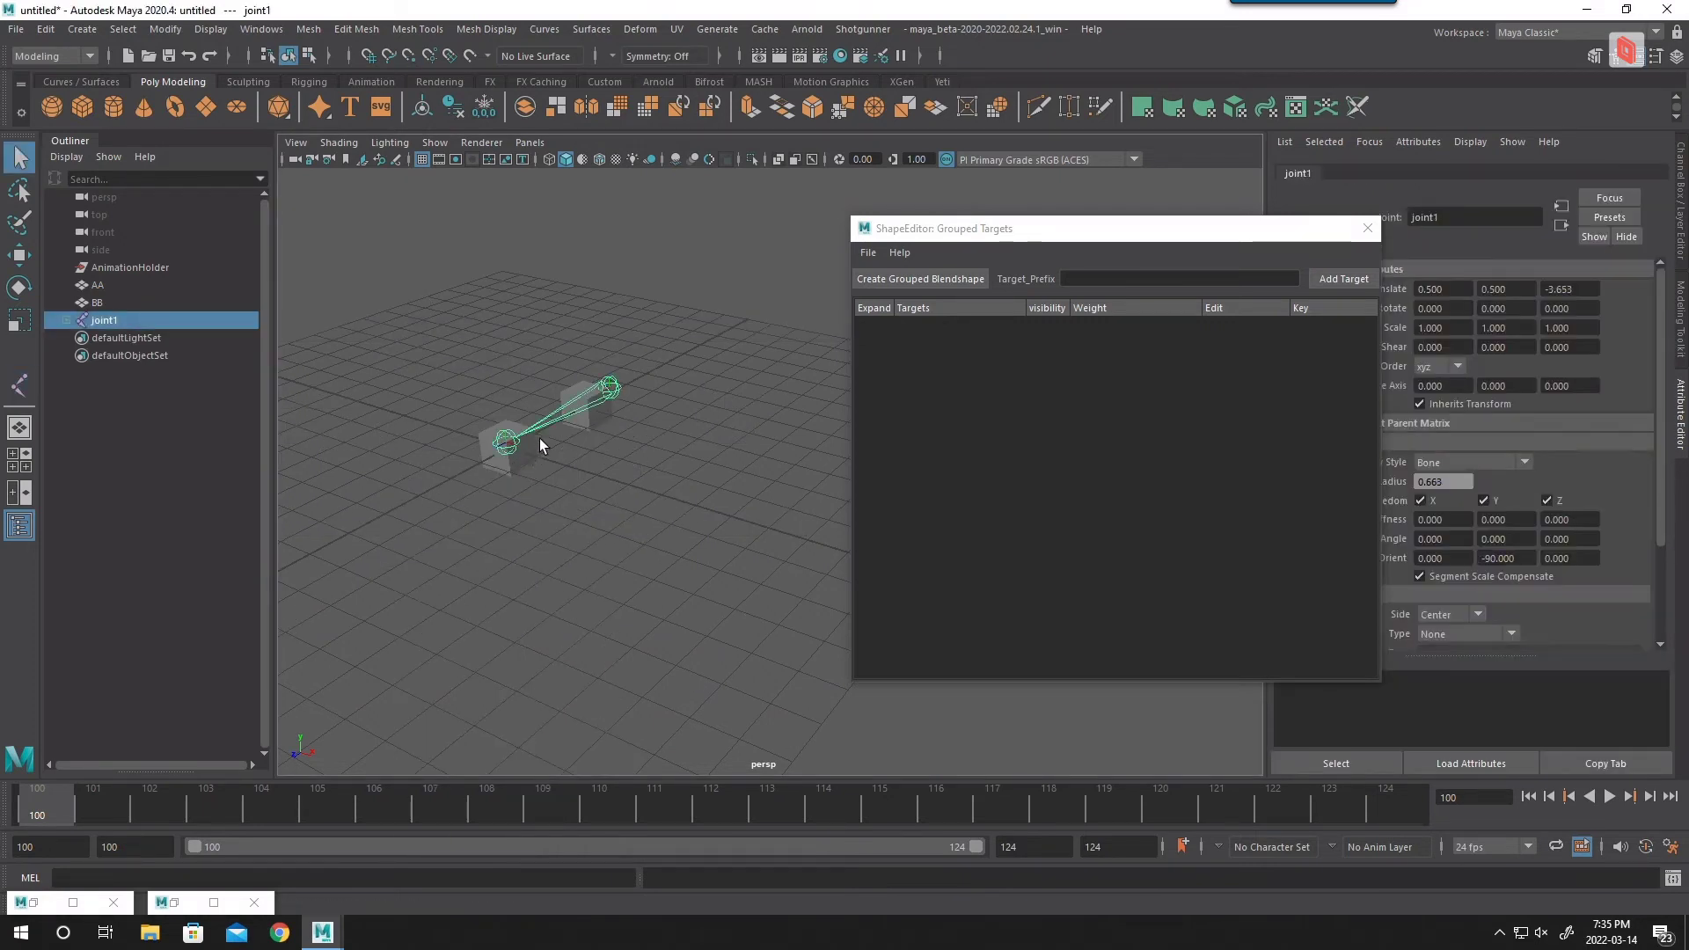
pyautogui.click(510, 441)
pyautogui.hotkey('shift', 'p')
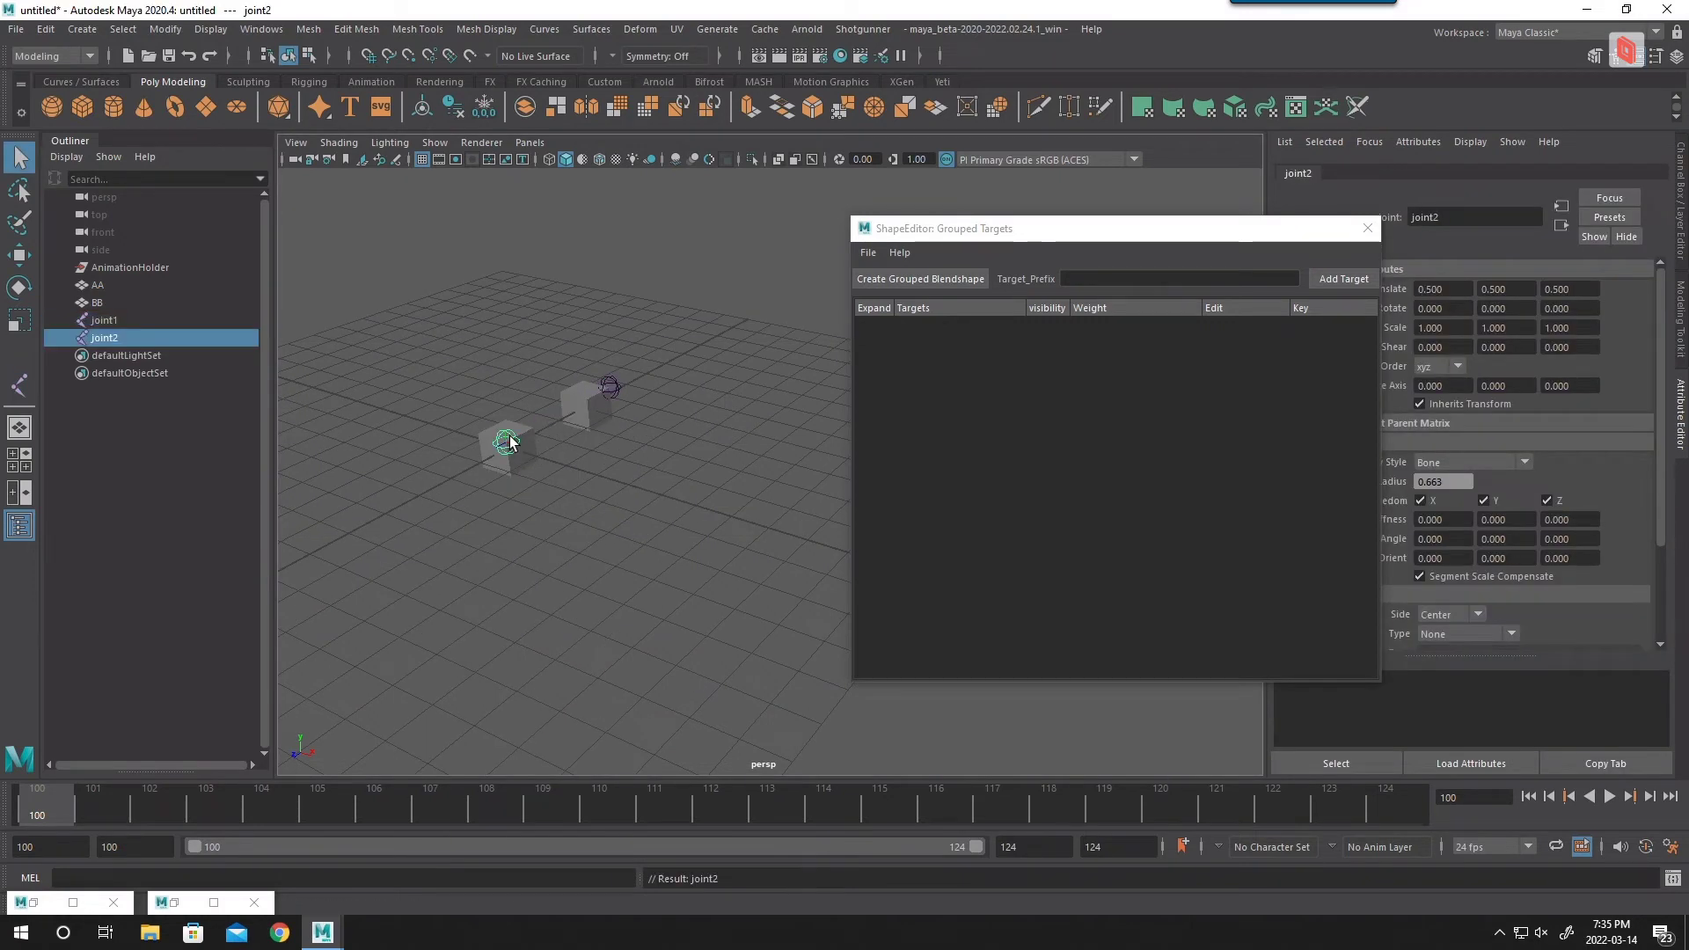
# Step: Bind cube AA to joint2 and cube BB to joint1 with Bind Skin
pyautogui.keyDown('shift'); pyautogui.click(539, 442); pyautogui.keyUp('shift')
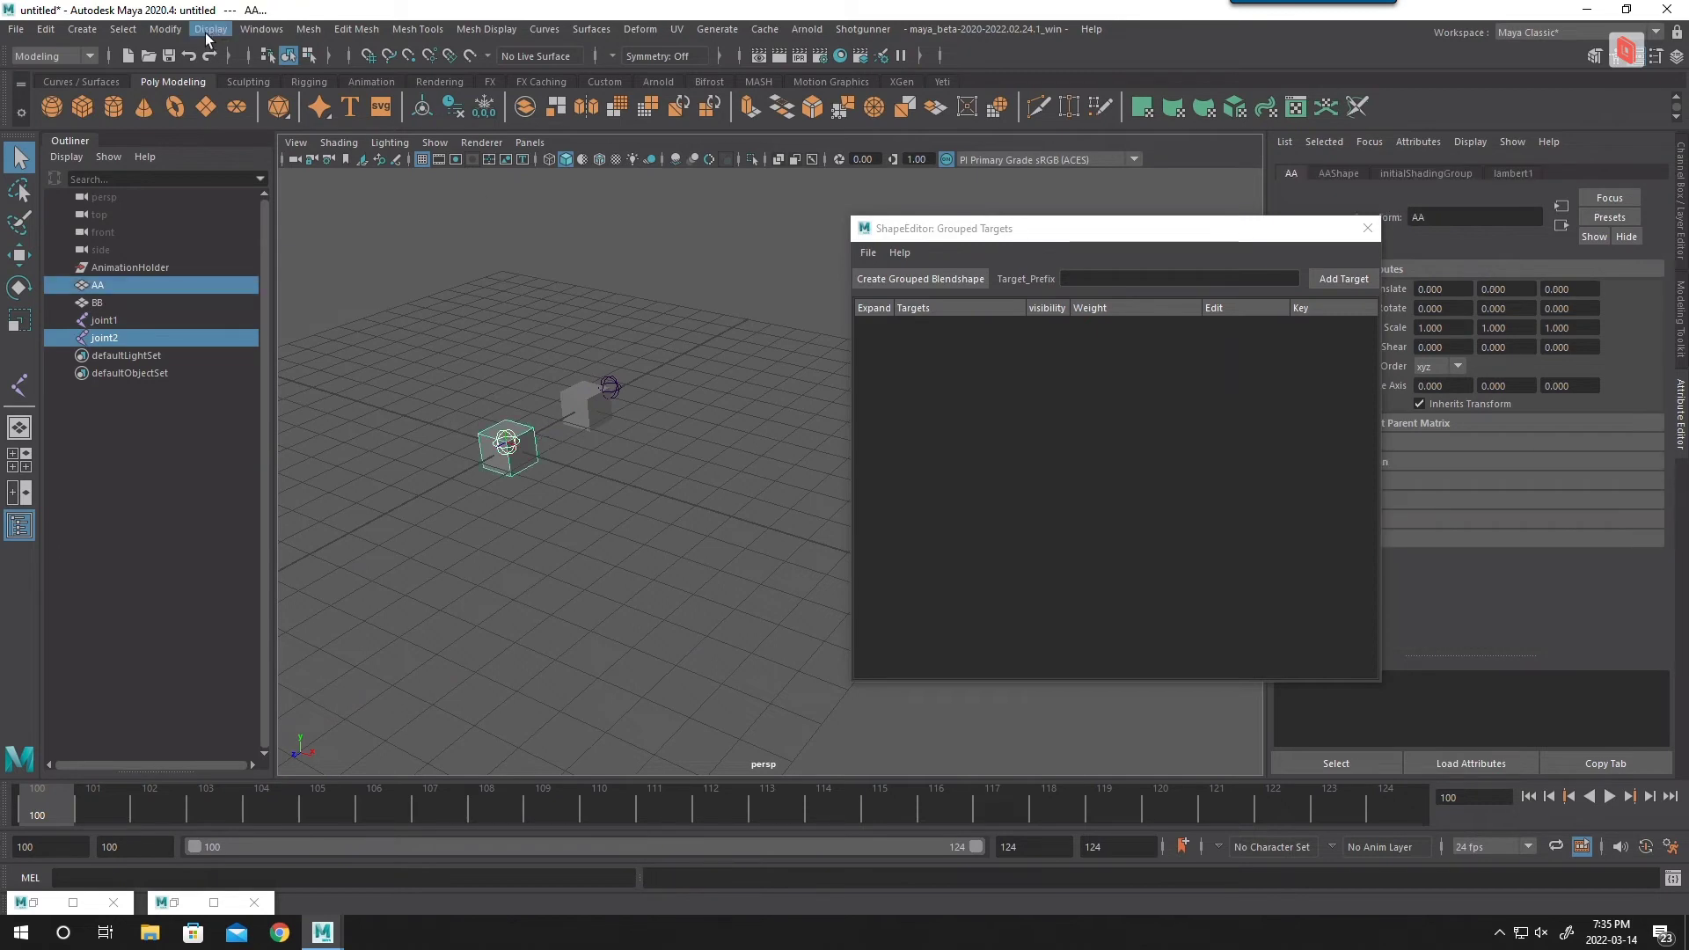
pyautogui.press('space')
pyautogui.click(451, 387)
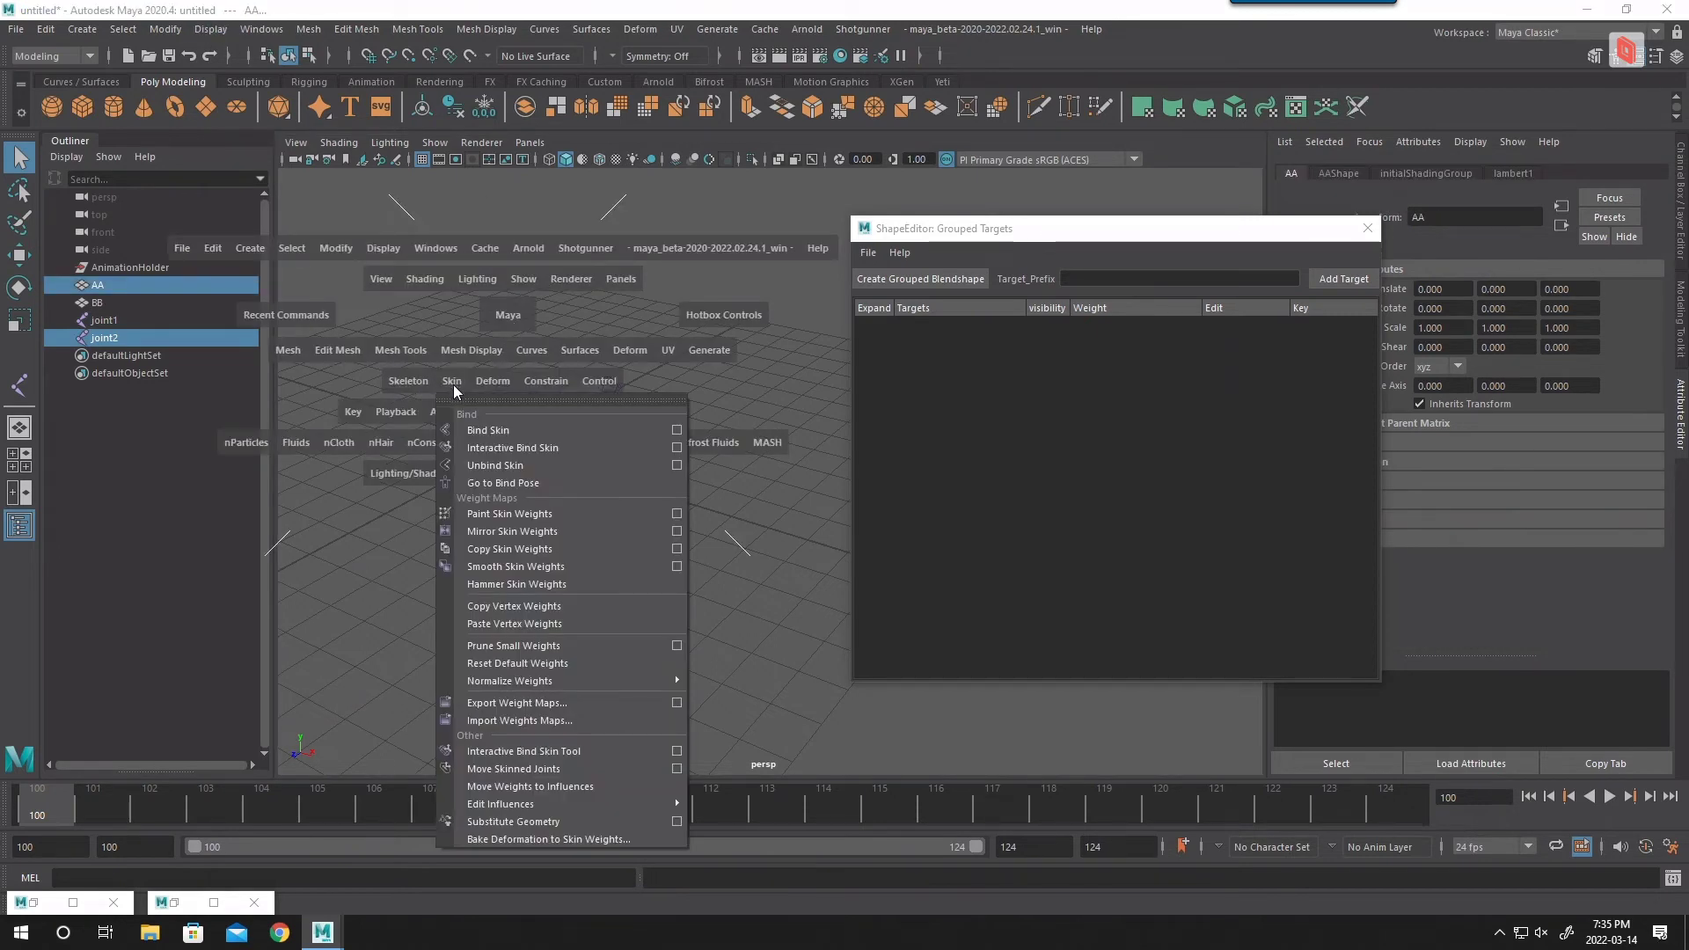
pyautogui.click(480, 427)
pyautogui.click(621, 388)
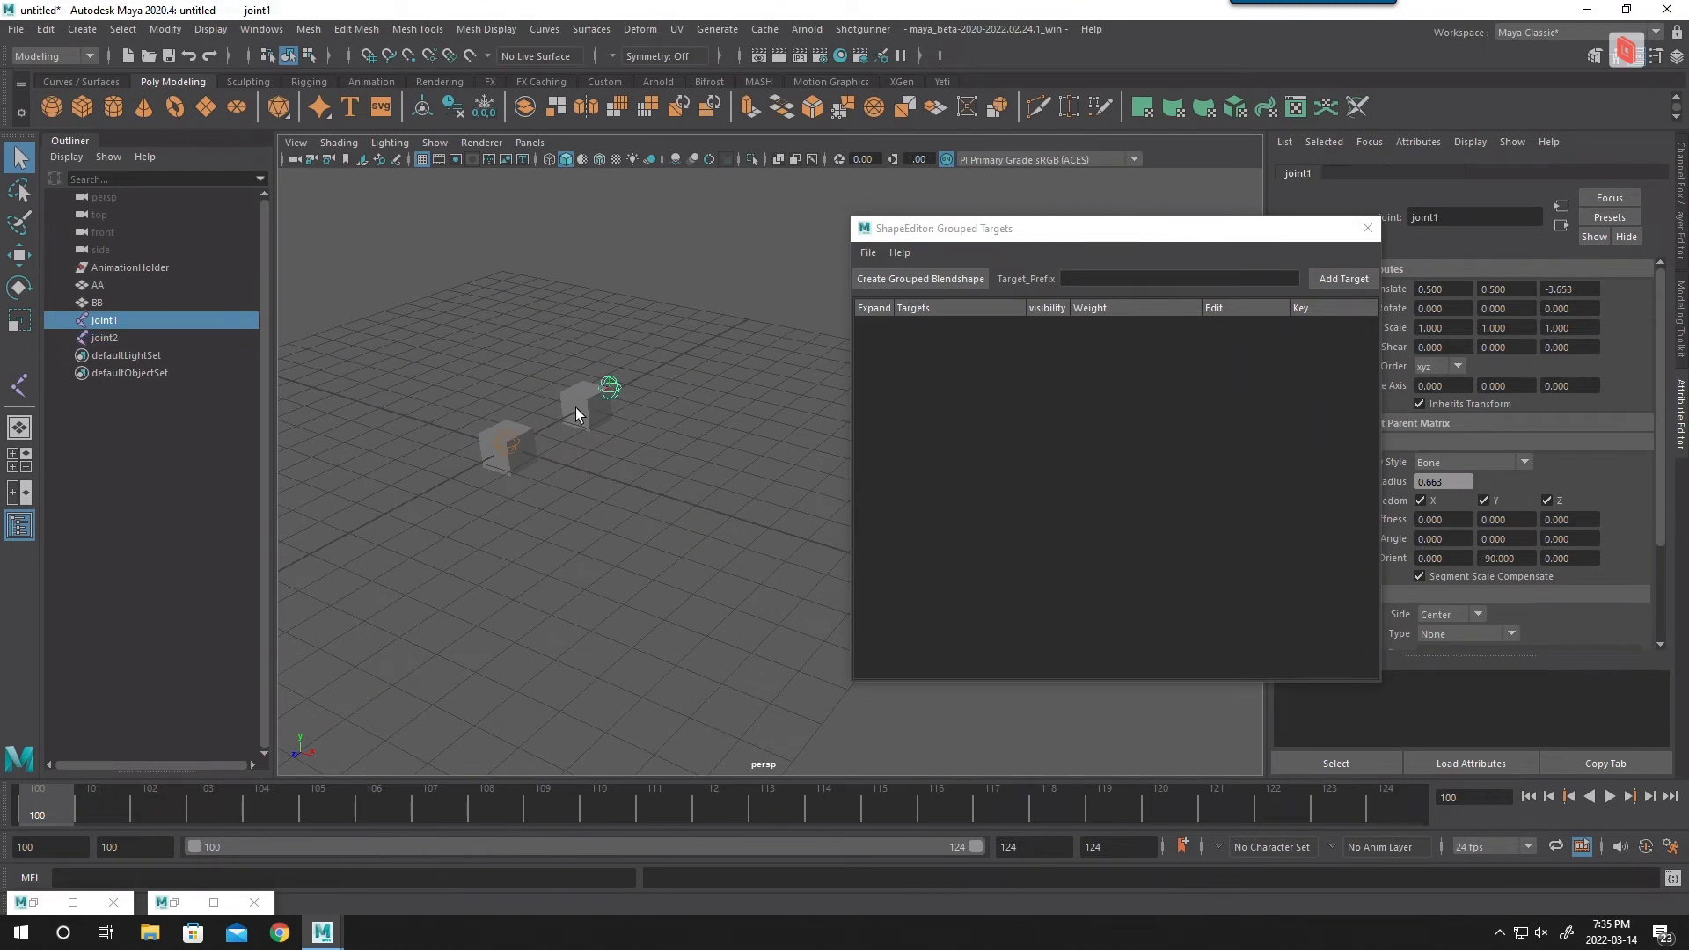
pyautogui.keyDown('shift'); pyautogui.click(575, 408); pyautogui.keyUp('shift')
pyautogui.press('g')
pyautogui.click(408, 400)
pyautogui.keyDown('alt'); pyautogui.moveTo(408, 400); pyautogui.dragTo(577, 471); pyautogui.keyUp('alt')
pyautogui.click(451, 143)
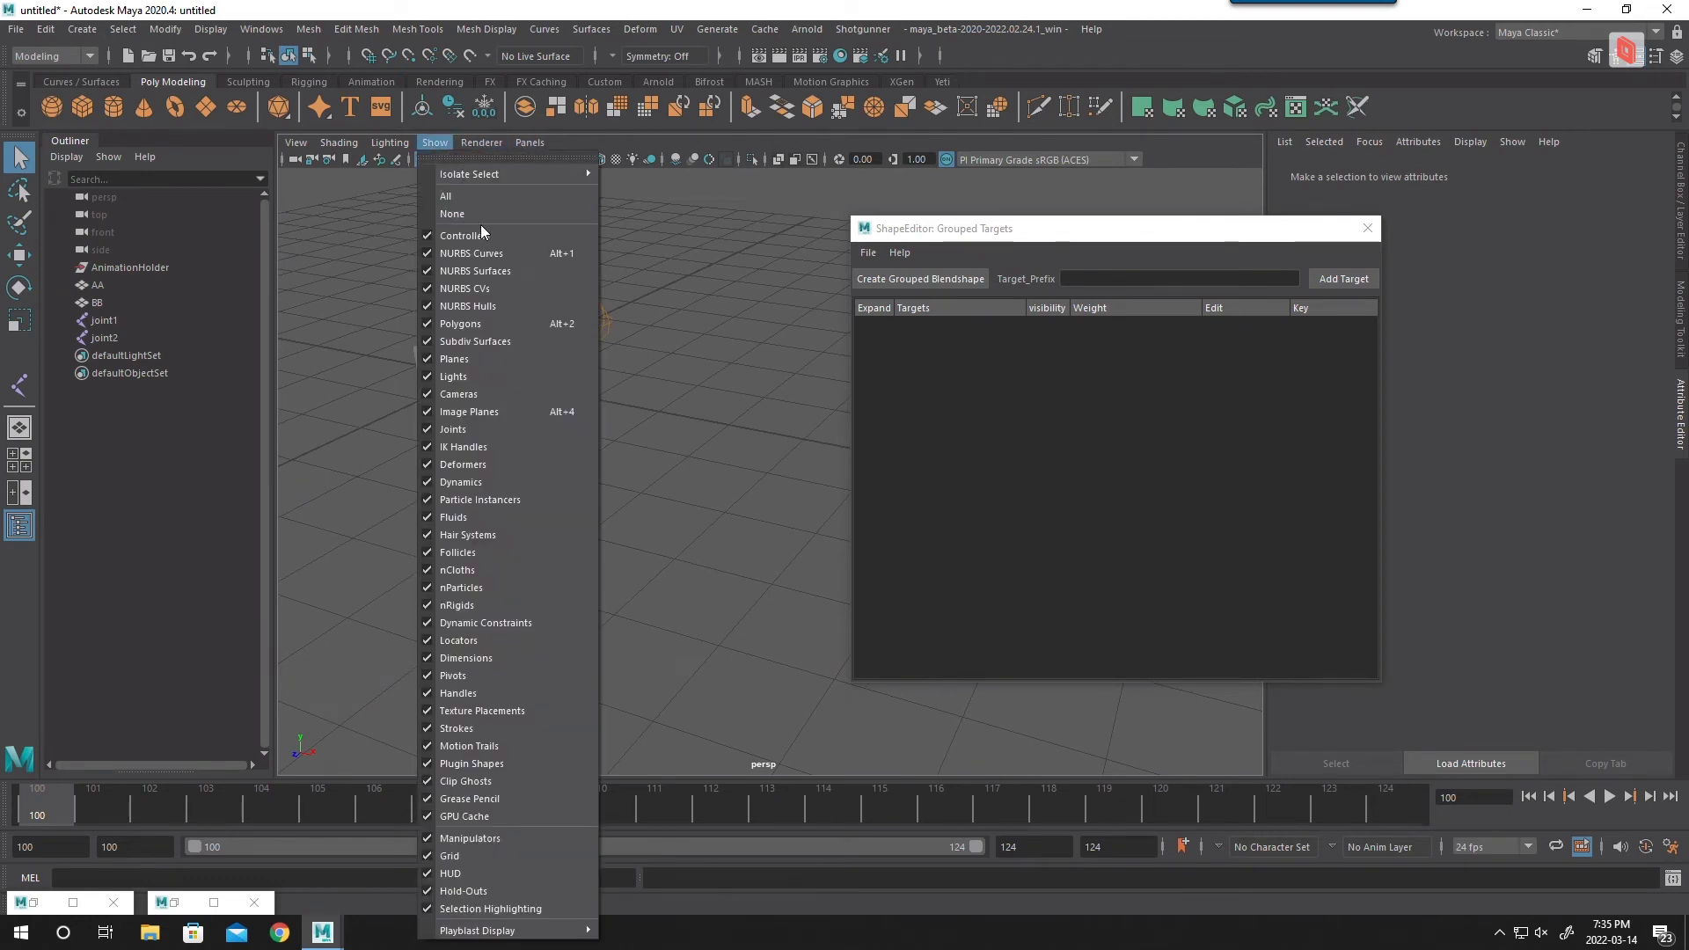
pyautogui.click(732, 281)
# Step: Key joint2 at frame 100, and at frame 107 rotate it about 191° around Z and raise it to about 1.67 in Y
pyautogui.click(489, 363)
pyautogui.press('w')
pyautogui.press('f')
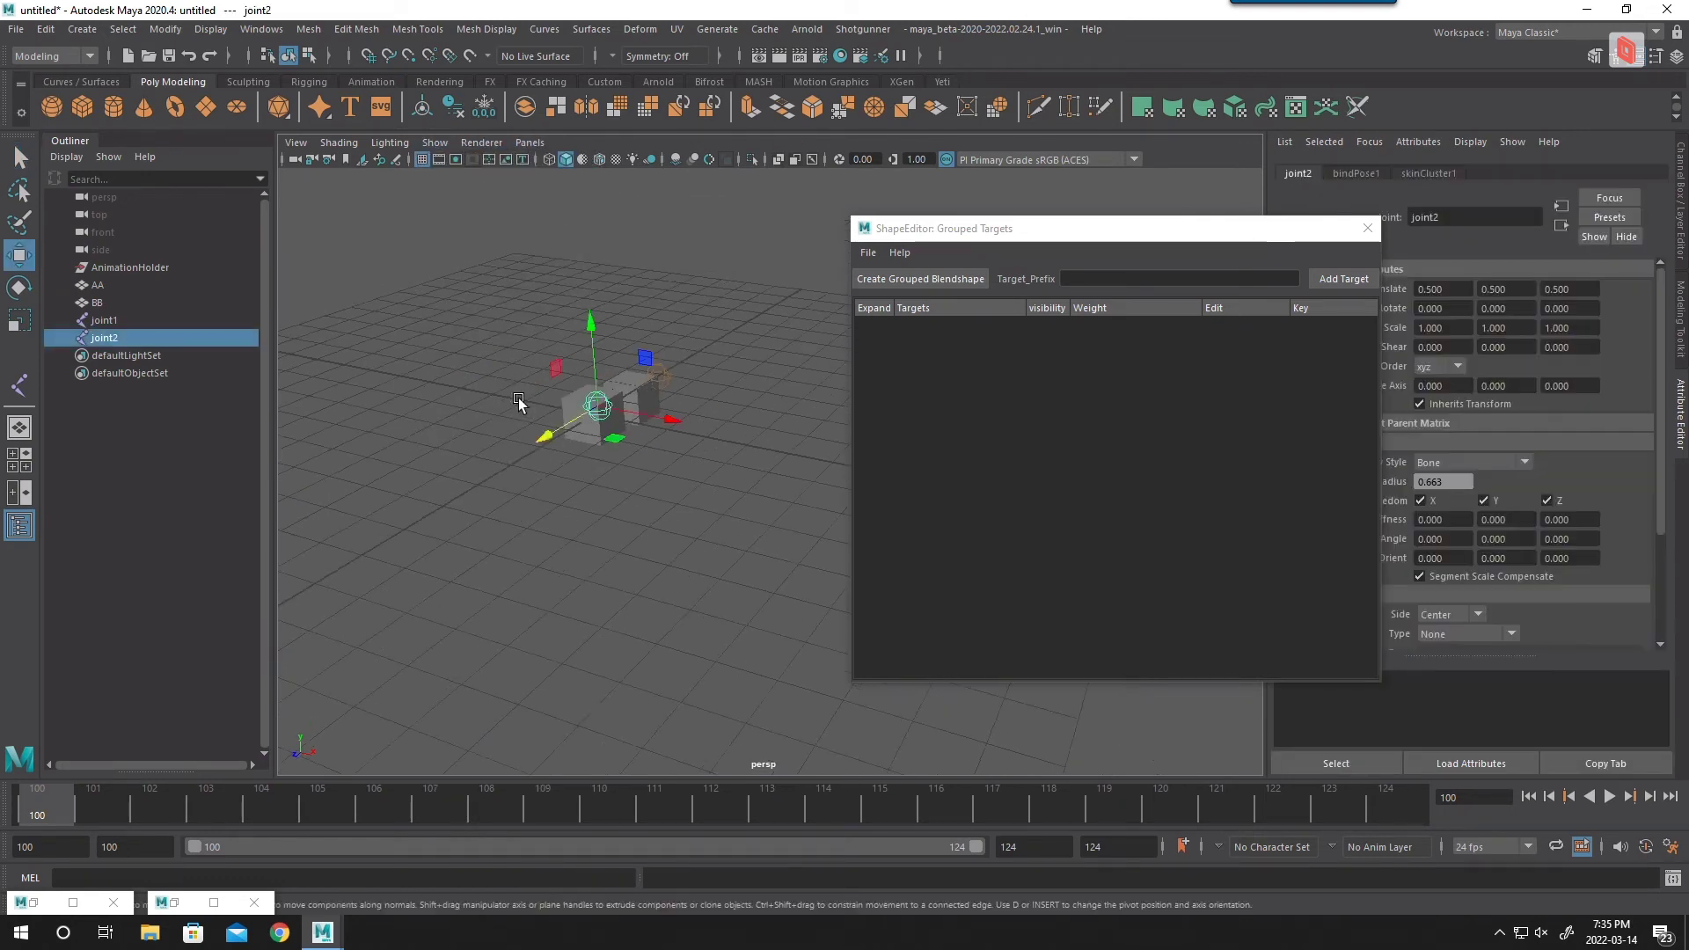
pyautogui.press('s')
pyautogui.click(430, 805)
pyautogui.press('e')
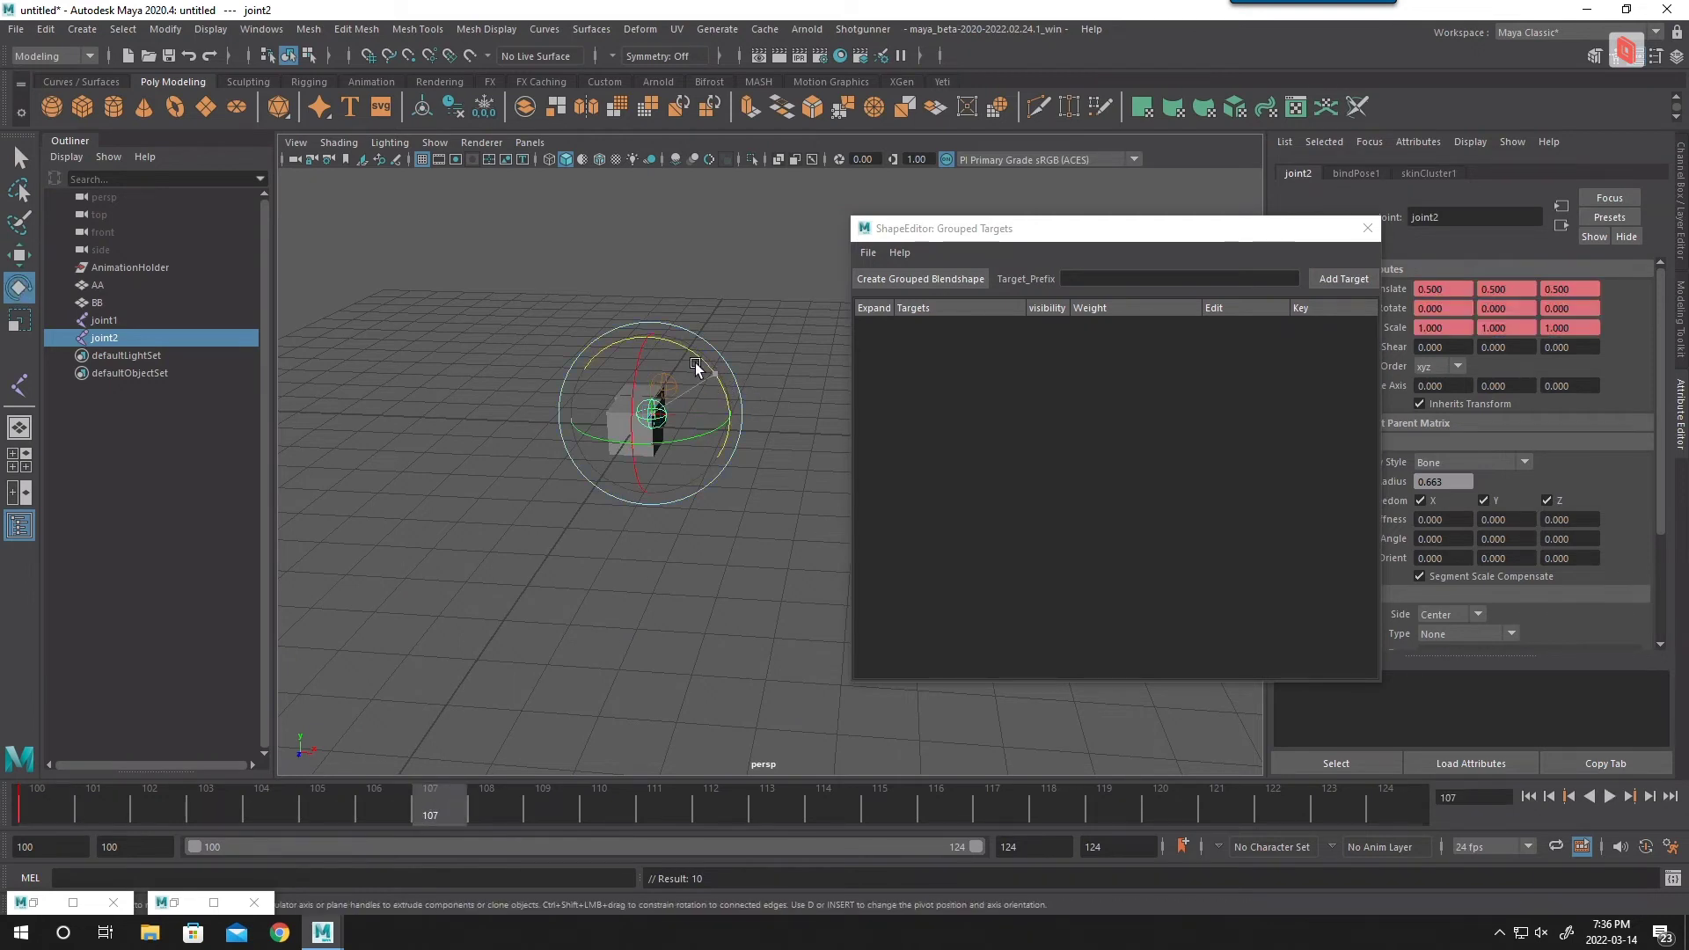
pyautogui.moveTo(695, 362); pyautogui.dragTo(519, 478)
pyautogui.press('w')
pyautogui.moveTo(649, 322); pyautogui.dragTo(647, 286)
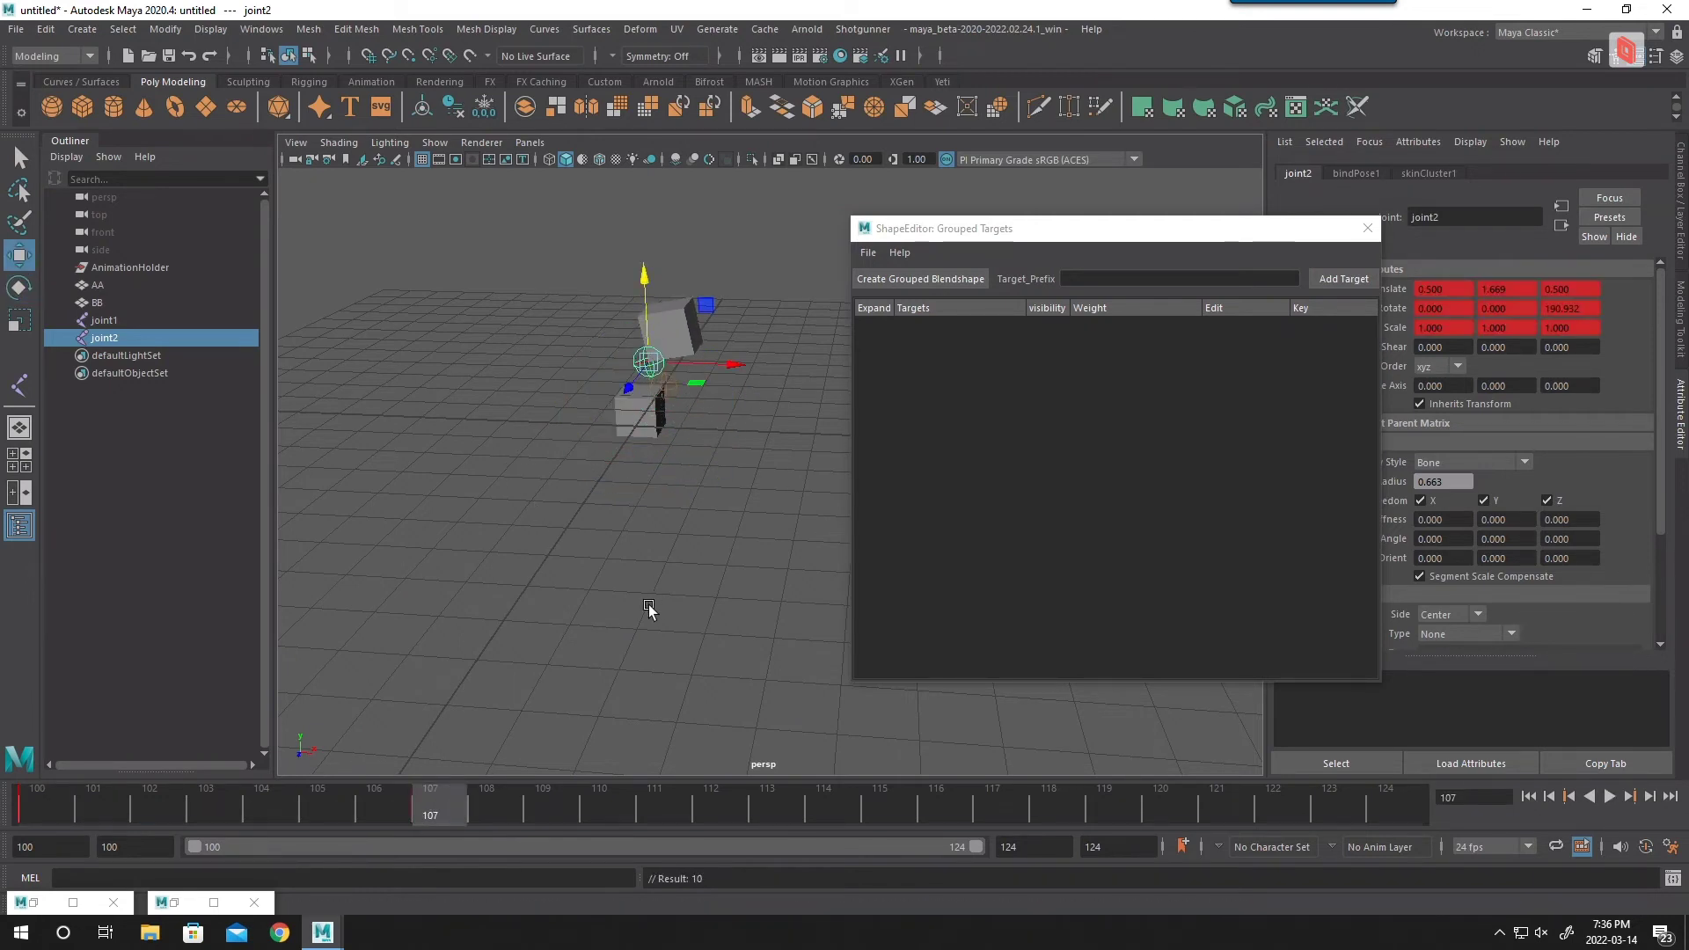
# Step: Key joint1 at frame 100 and in a rotated, raised pose at frame 123, and play back the animation
pyautogui.keyDown('alt'); pyautogui.moveTo(652, 610); pyautogui.dragTo(604, 558); pyautogui.keyUp('alt')
pyautogui.press('q')
pyautogui.click(703, 362)
pyautogui.click(704, 354)
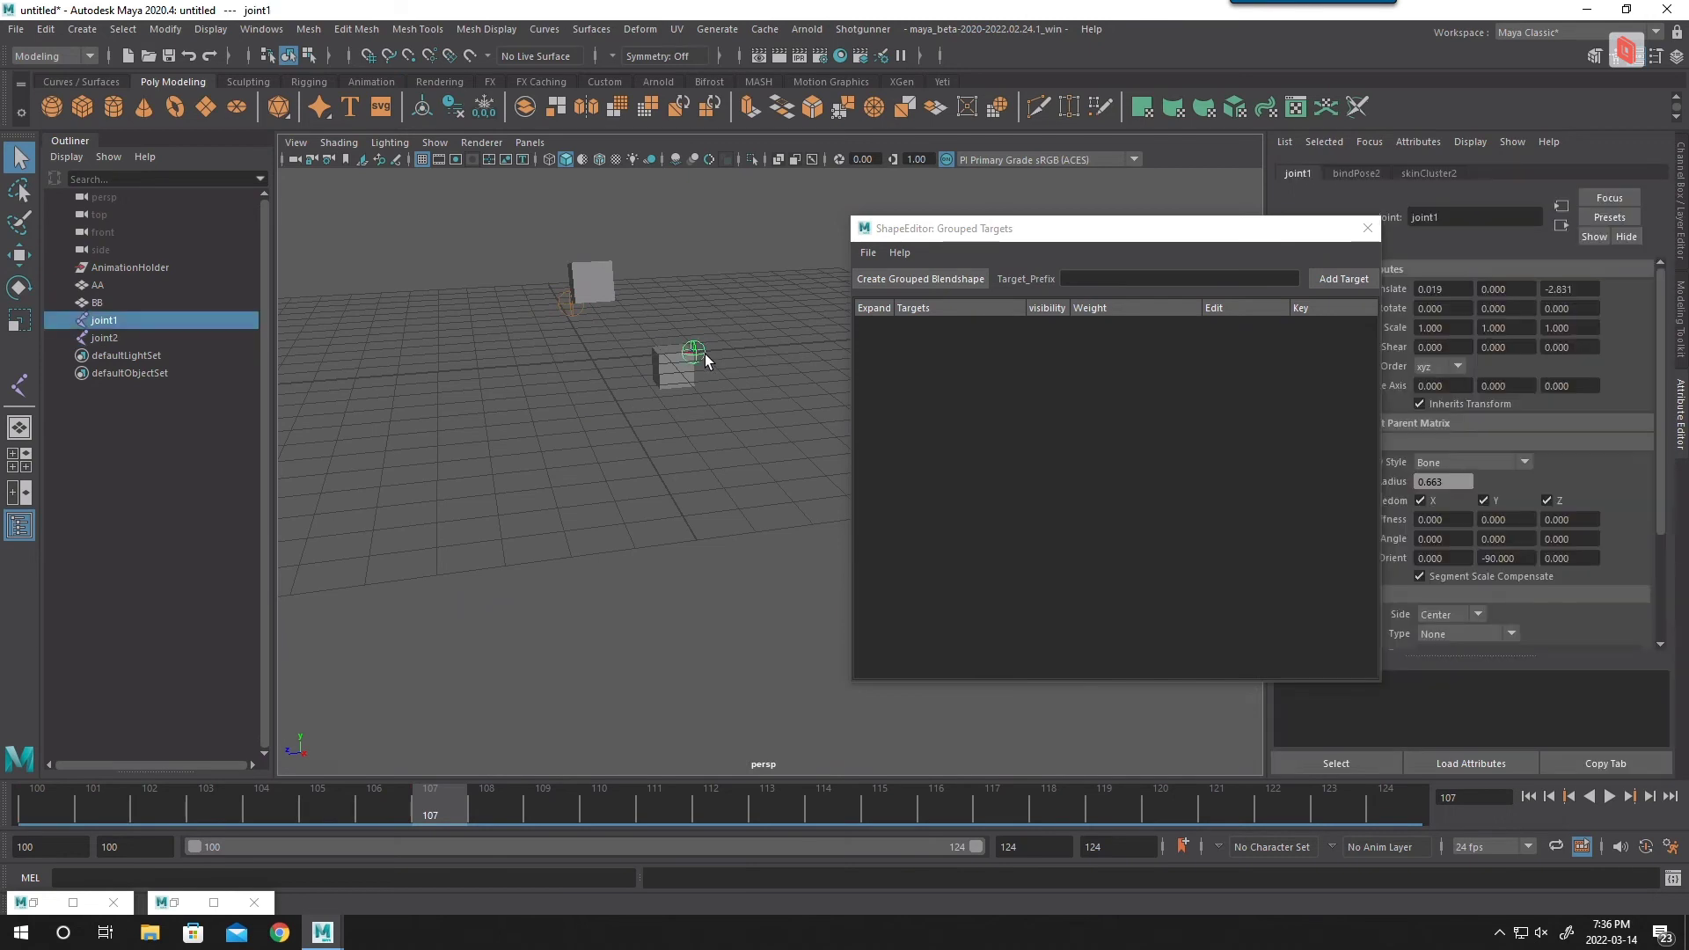
pyautogui.click(64, 808)
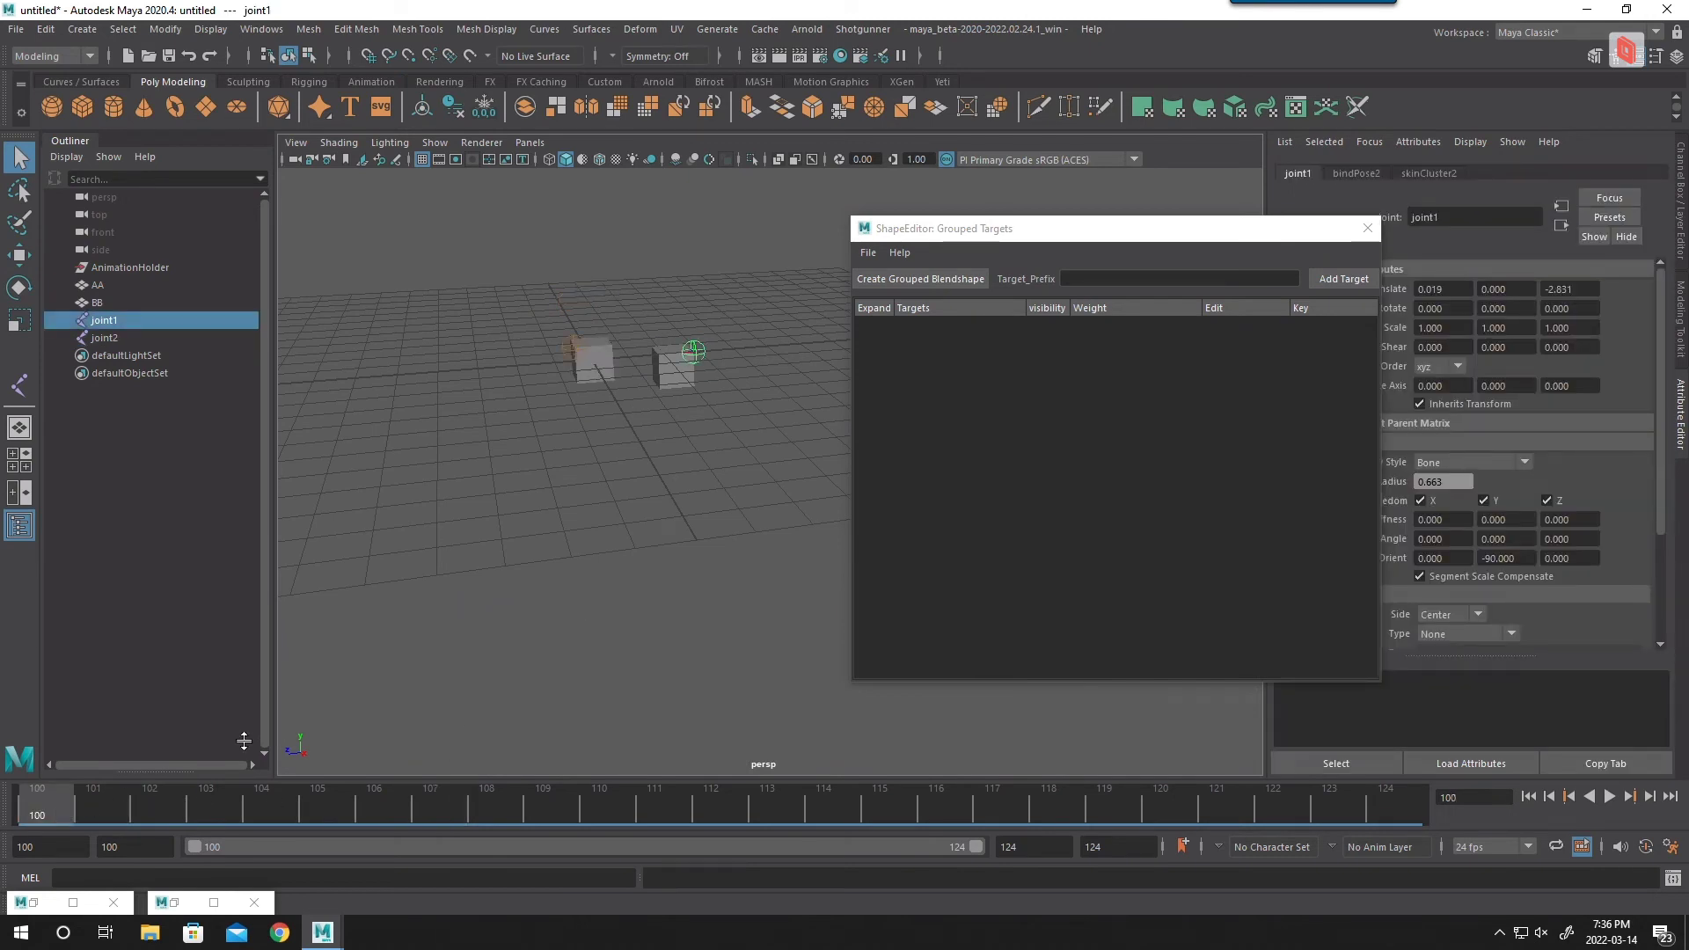
pyautogui.press('s')
pyautogui.moveTo(1281, 806); pyautogui.dragTo(1339, 806)
pyautogui.press('e')
pyautogui.moveTo(659, 378); pyautogui.dragTo(704, 276)
pyautogui.press('w')
pyautogui.press('s')
pyautogui.hotkey('alt', 'v')
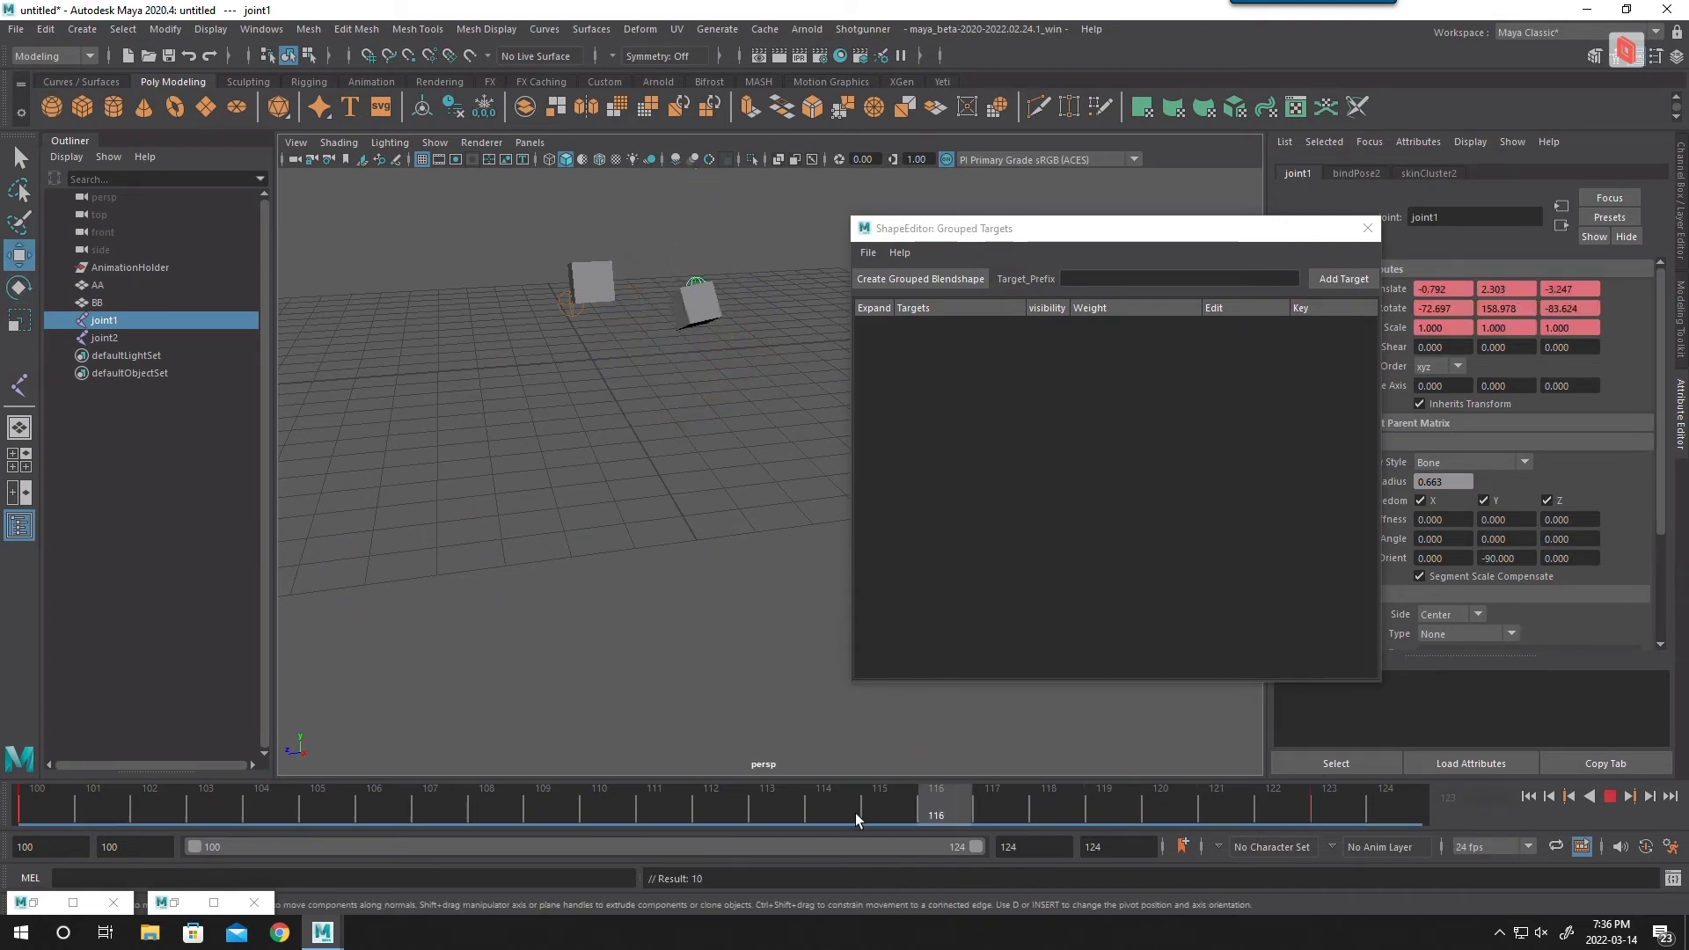
pyautogui.hotkey('alt', 'v')
# Step: Copy joint2's frame 107 pose to a key at frame 123, delete the frame 107 key, and play back the animation
pyautogui.press('q')
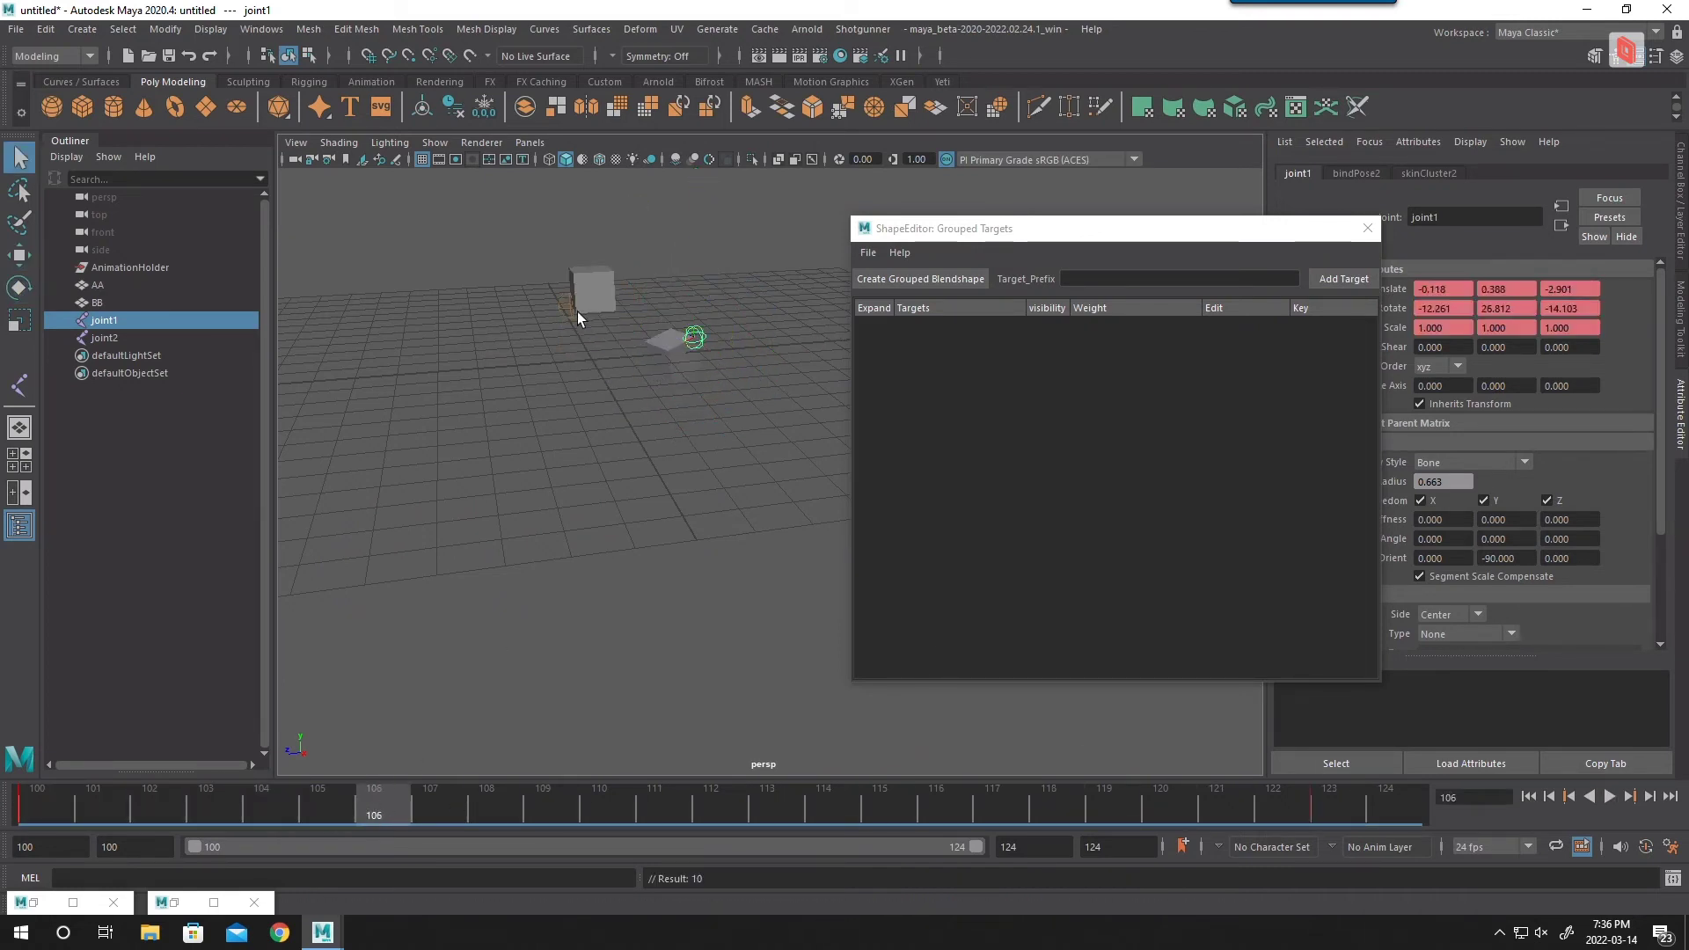
pyautogui.click(571, 308)
pyautogui.click(419, 809)
pyautogui.moveTo(1170, 799); pyautogui.dragTo(1350, 797, button='middle')
pyautogui.press('s')
pyautogui.click(431, 809)
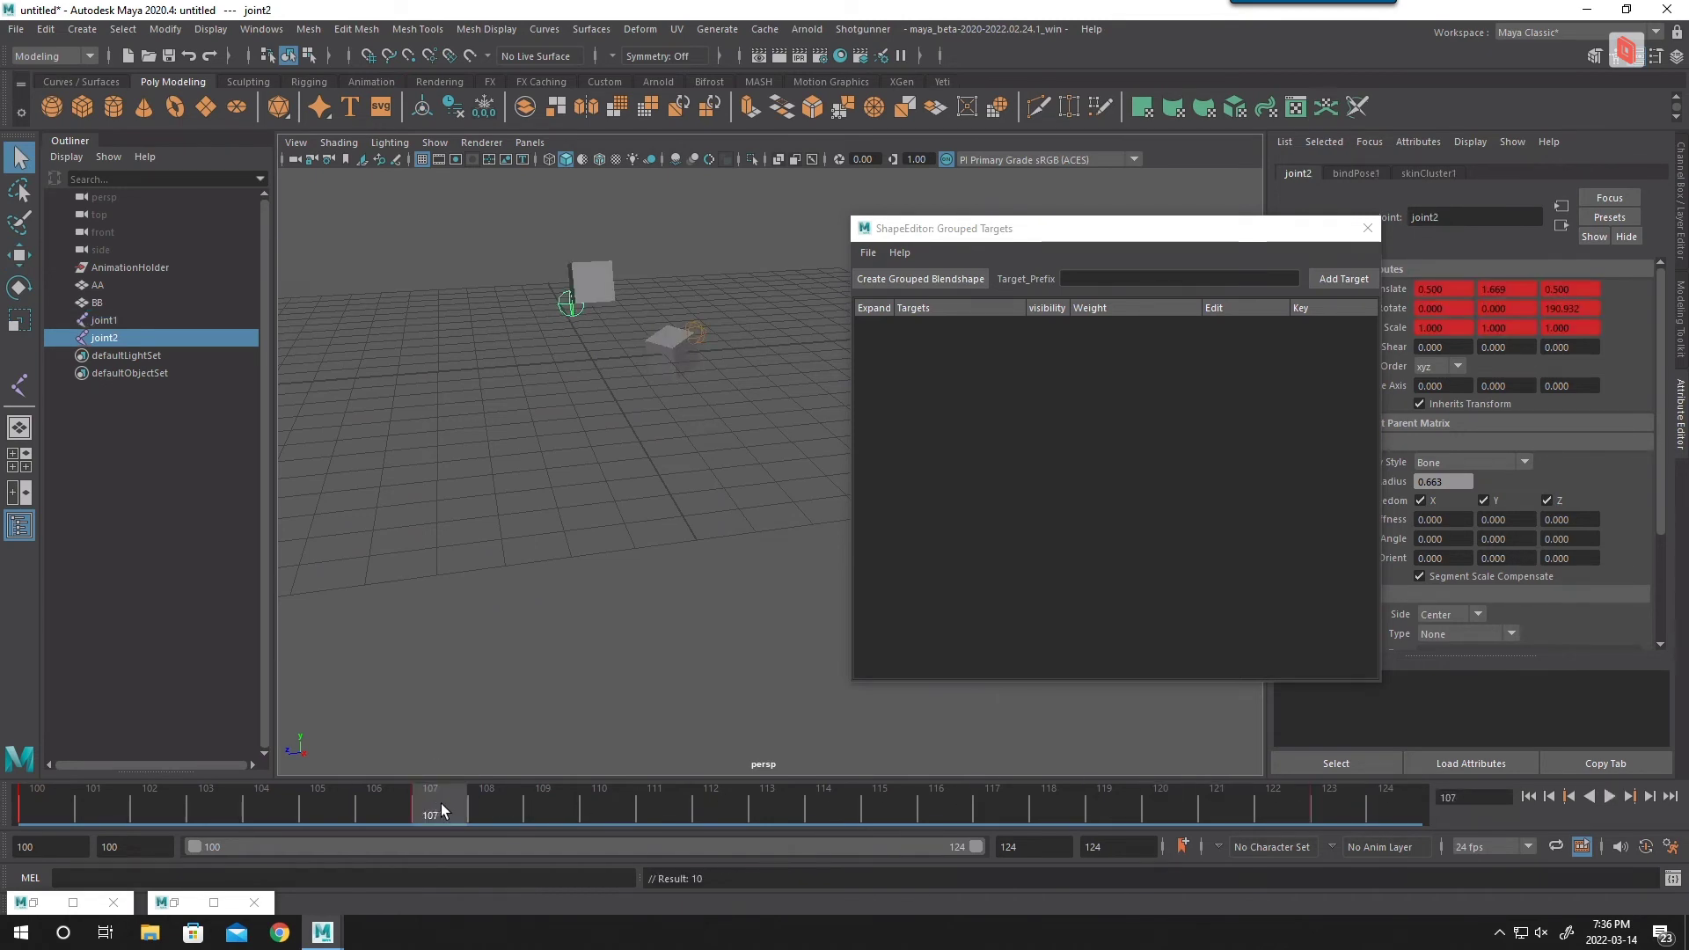
pyautogui.rightClick(426, 809)
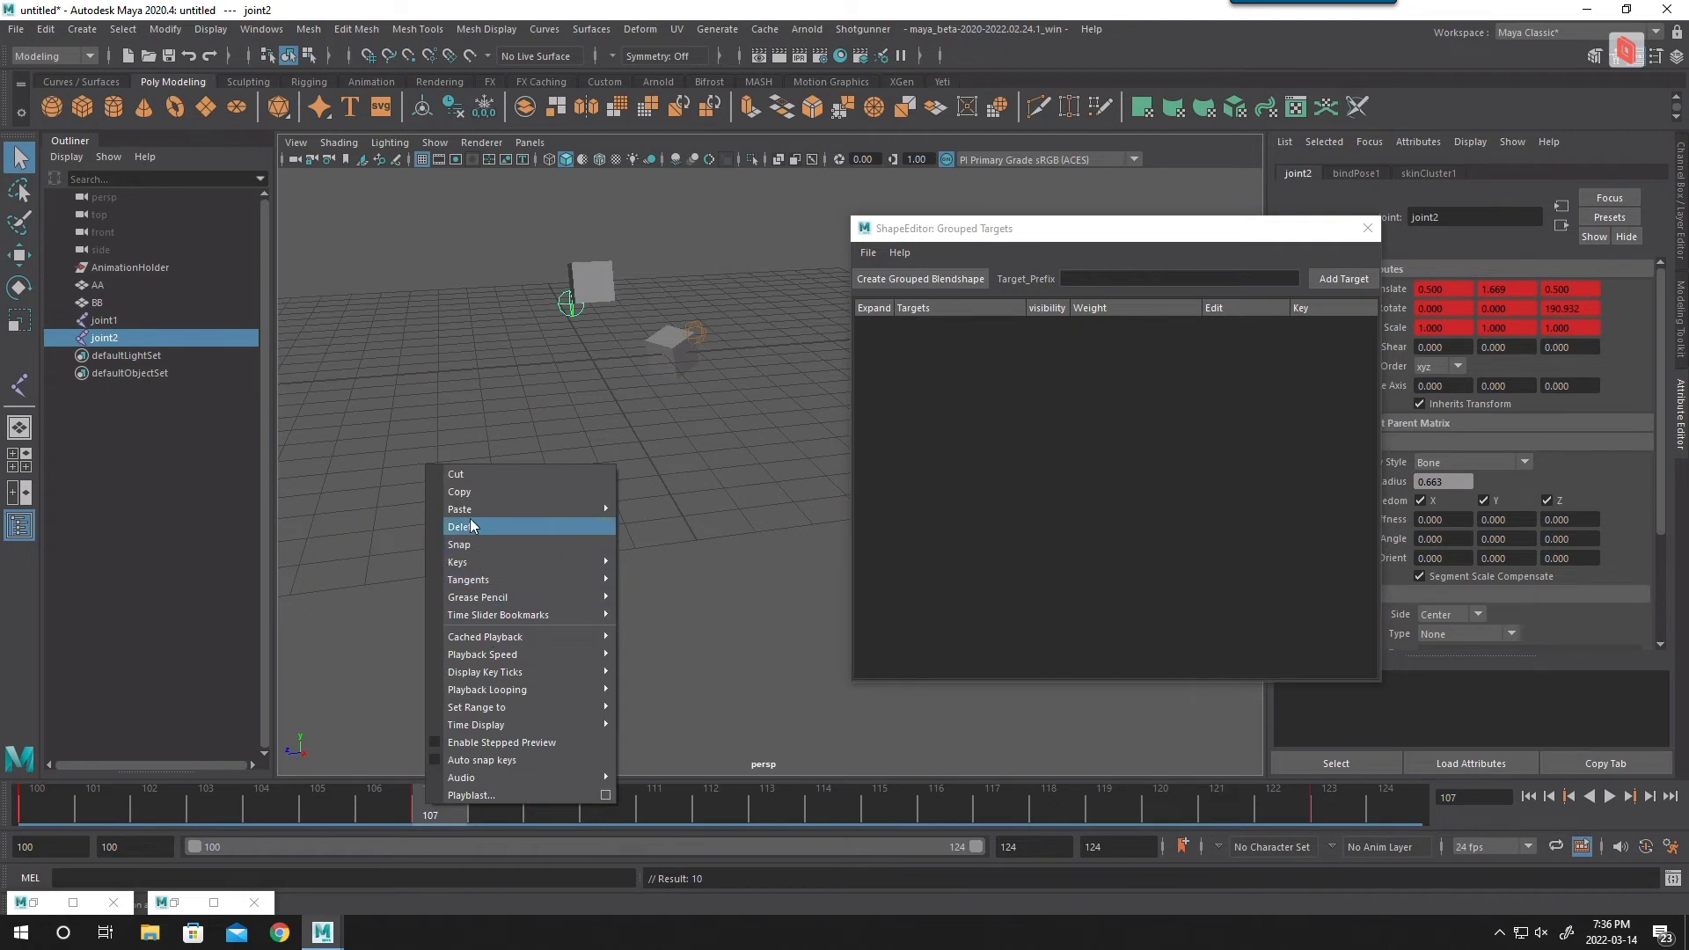
pyautogui.click(508, 519)
pyautogui.hotkey('alt', 'v')
pyautogui.hotkey('alt', 'shift', 'v')
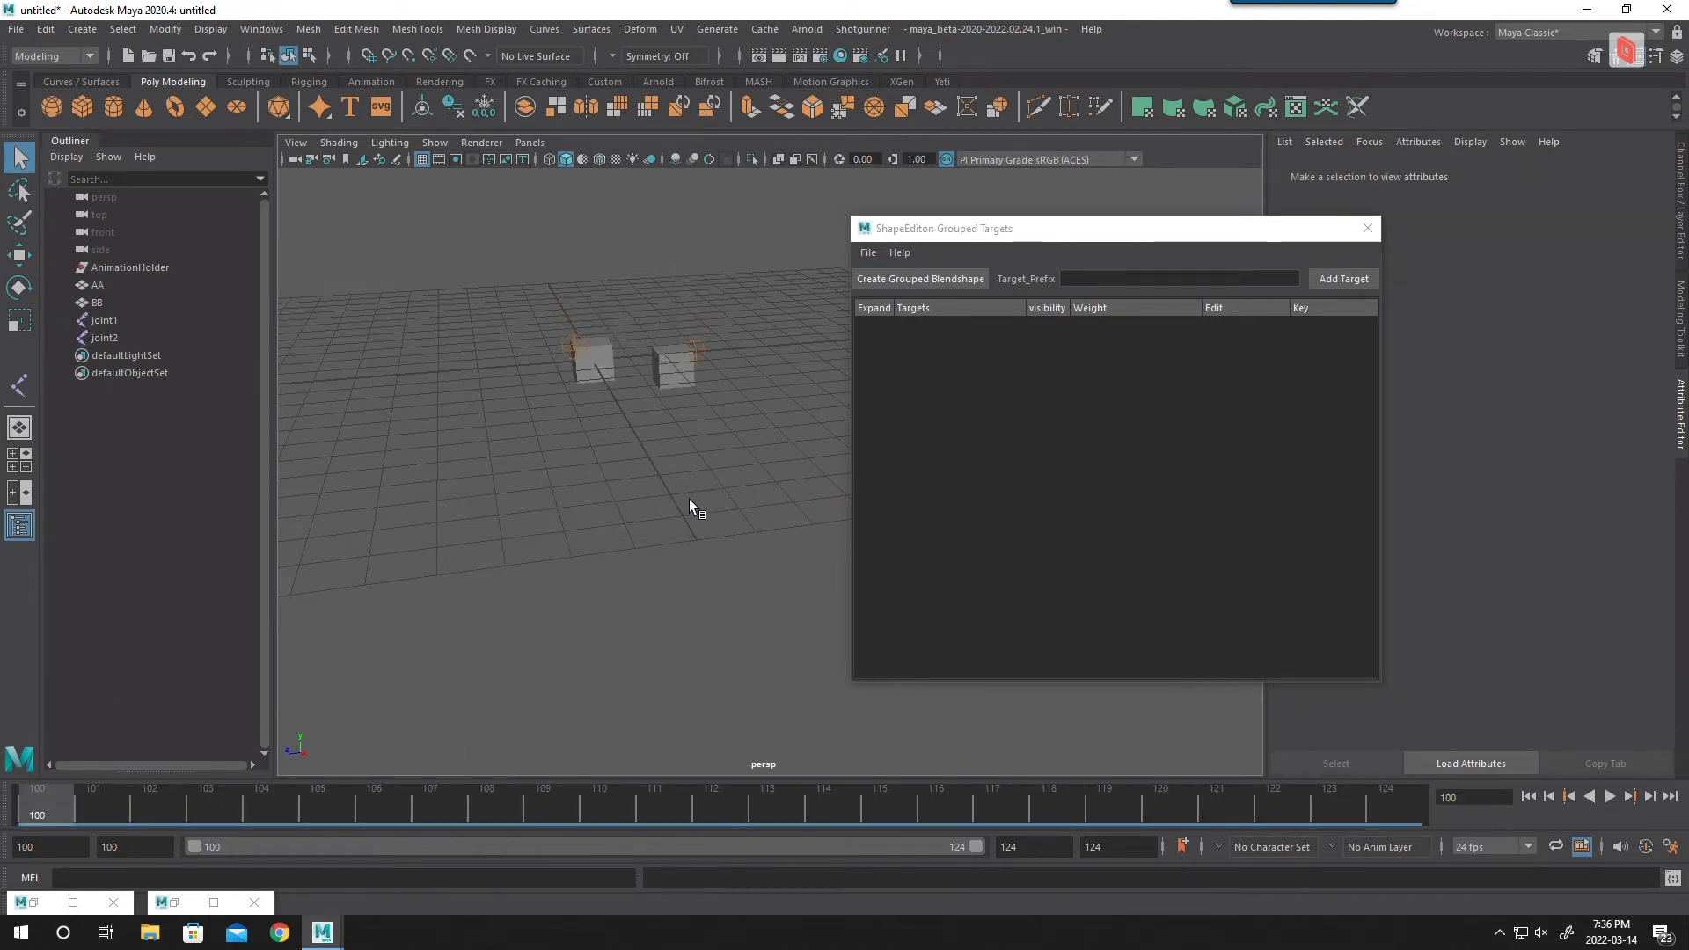
# Step: Select both cubes, create a grouped blendshape for them, and expand Shotmodeling_GRP in the Outliner
pyautogui.keyDown('alt'); pyautogui.moveTo(694, 499); pyautogui.dragTo(632, 599); pyautogui.keyUp('alt')
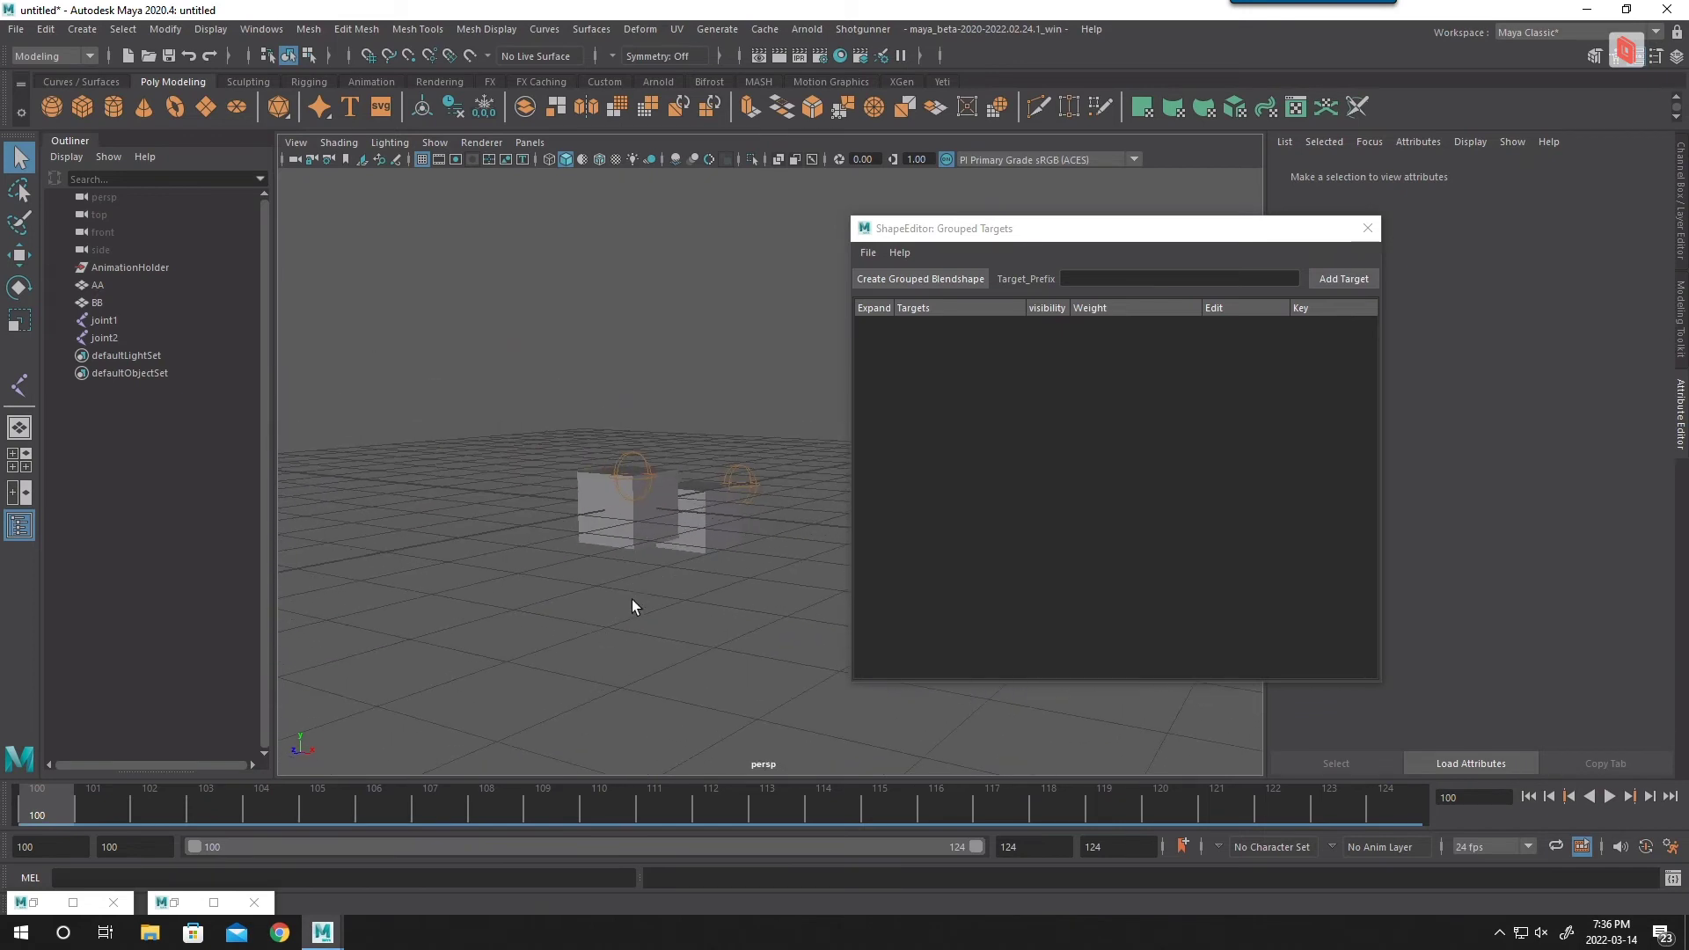
pyautogui.click(645, 533)
pyautogui.keyDown('shift'); pyautogui.click(695, 528); pyautogui.keyUp('shift')
pyautogui.keyDown('alt'); pyautogui.moveTo(708, 537); pyautogui.dragTo(766, 634); pyautogui.keyUp('alt')
pyautogui.keyDown('alt'); pyautogui.moveTo(618, 599); pyautogui.dragTo(648, 566); pyautogui.keyUp('alt')
pyautogui.click(943, 279)
pyautogui.click(67, 320)
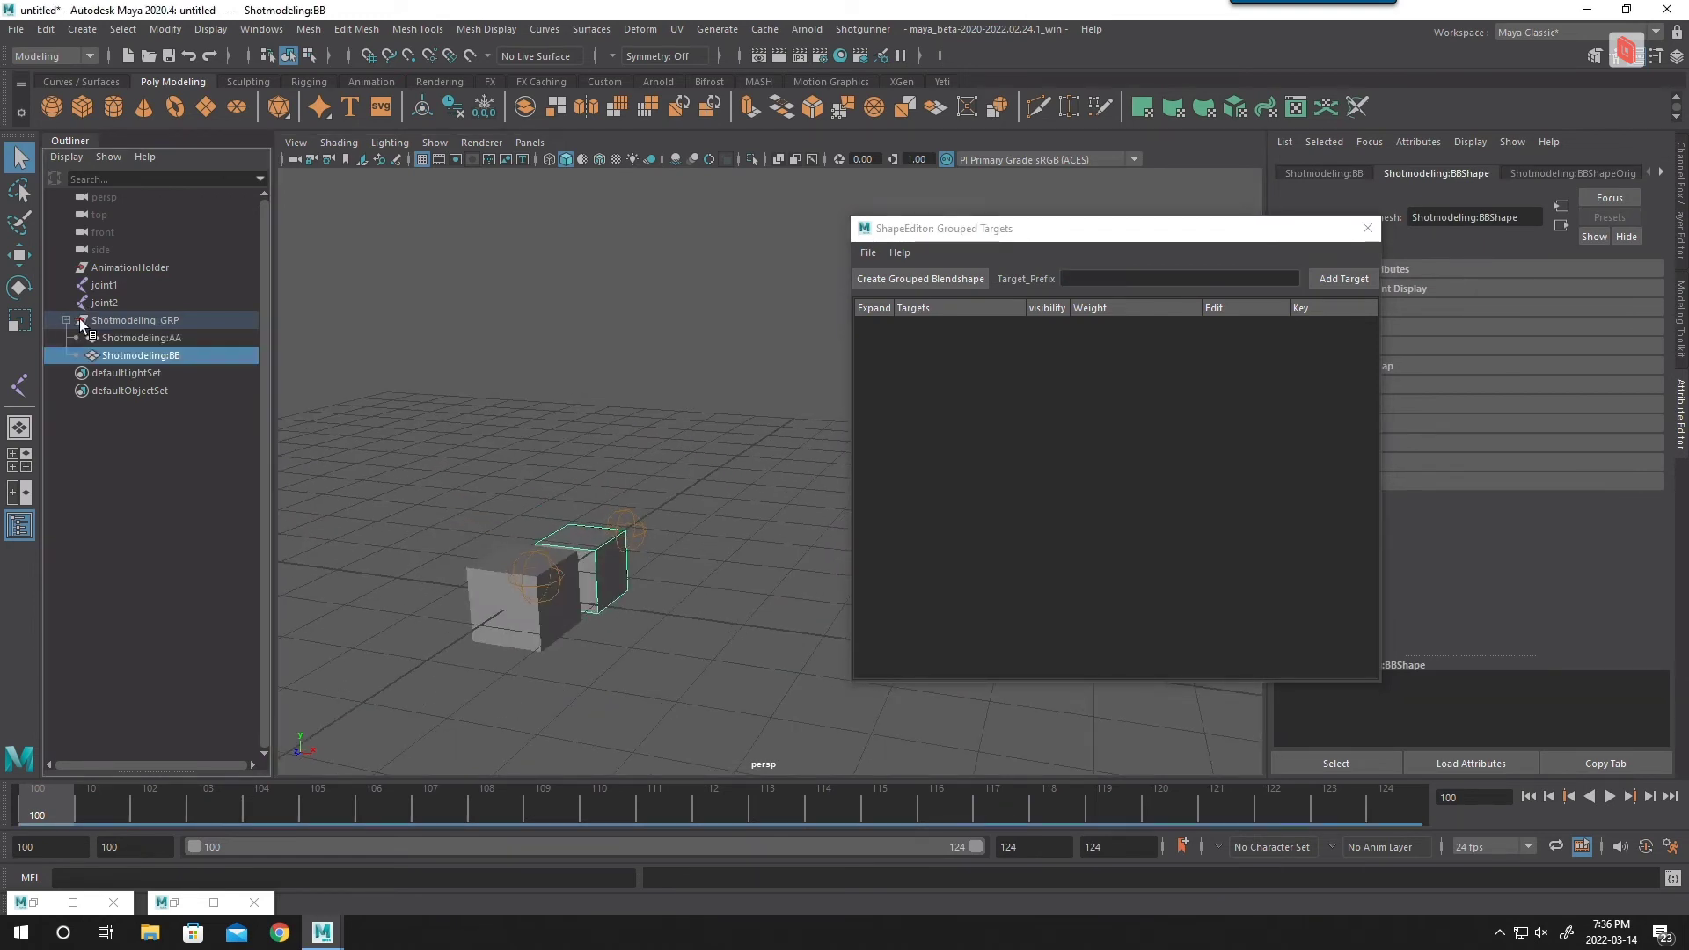
# Step: Show the Channel Box attributes of Shotmodeling:AA, and add a target at frame 100 with the prefix NewOne
pyautogui.click(142, 338)
pyautogui.click(1682, 220)
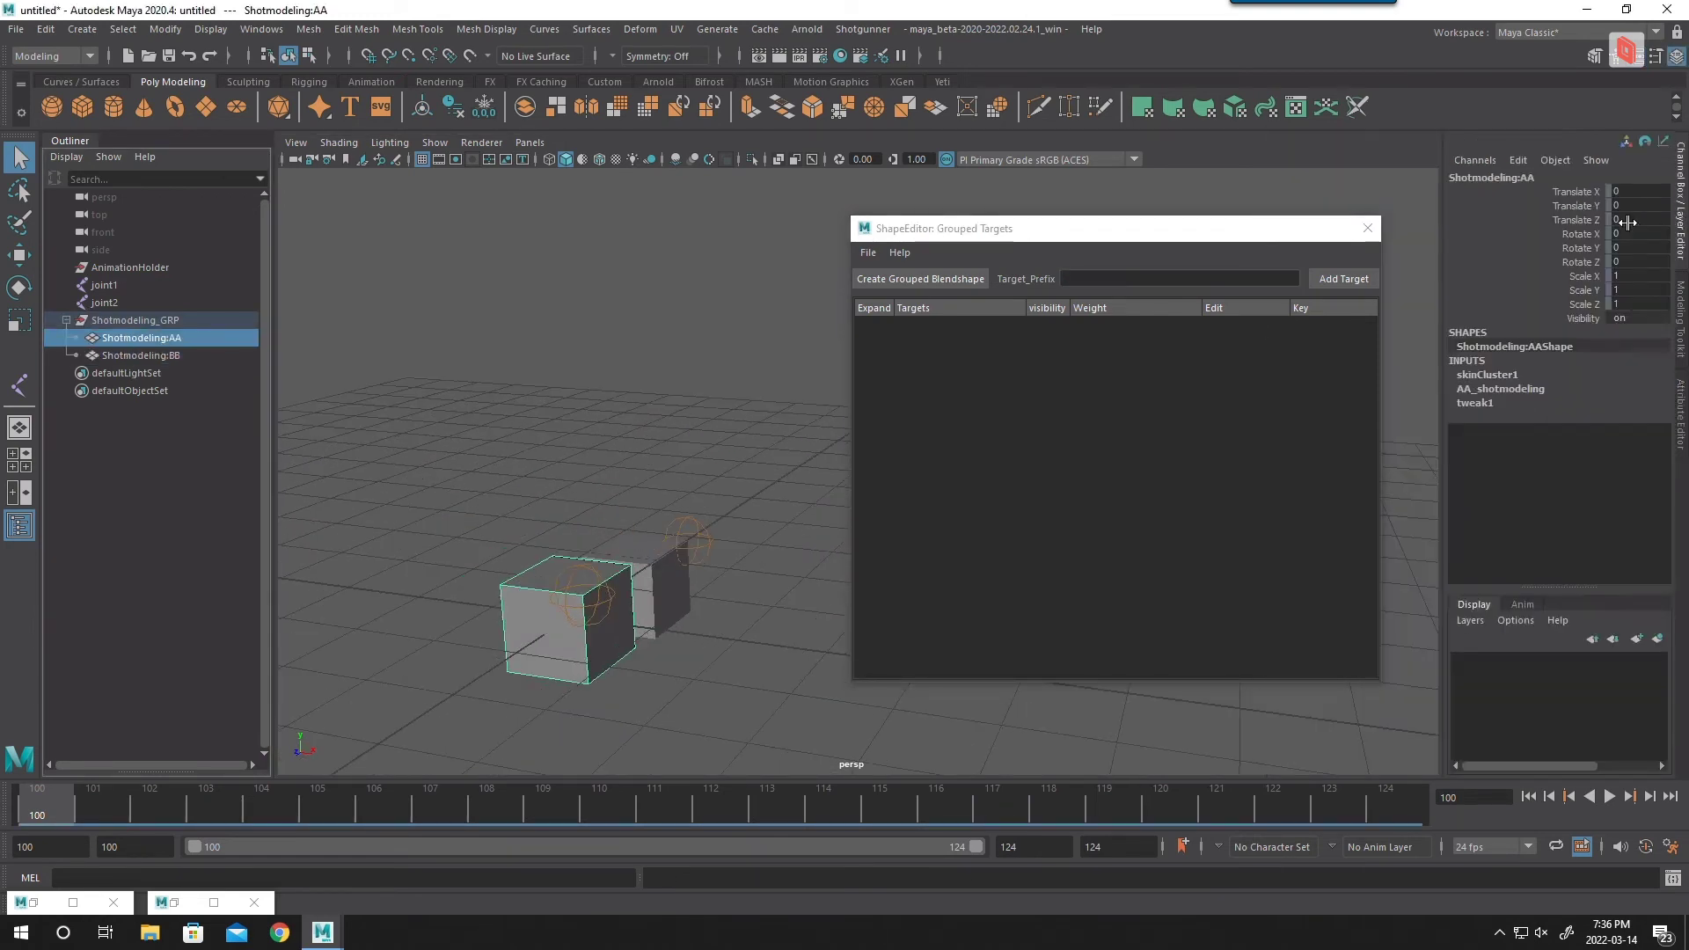
pyautogui.moveTo(1152, 231); pyautogui.dragTo(1133, 199)
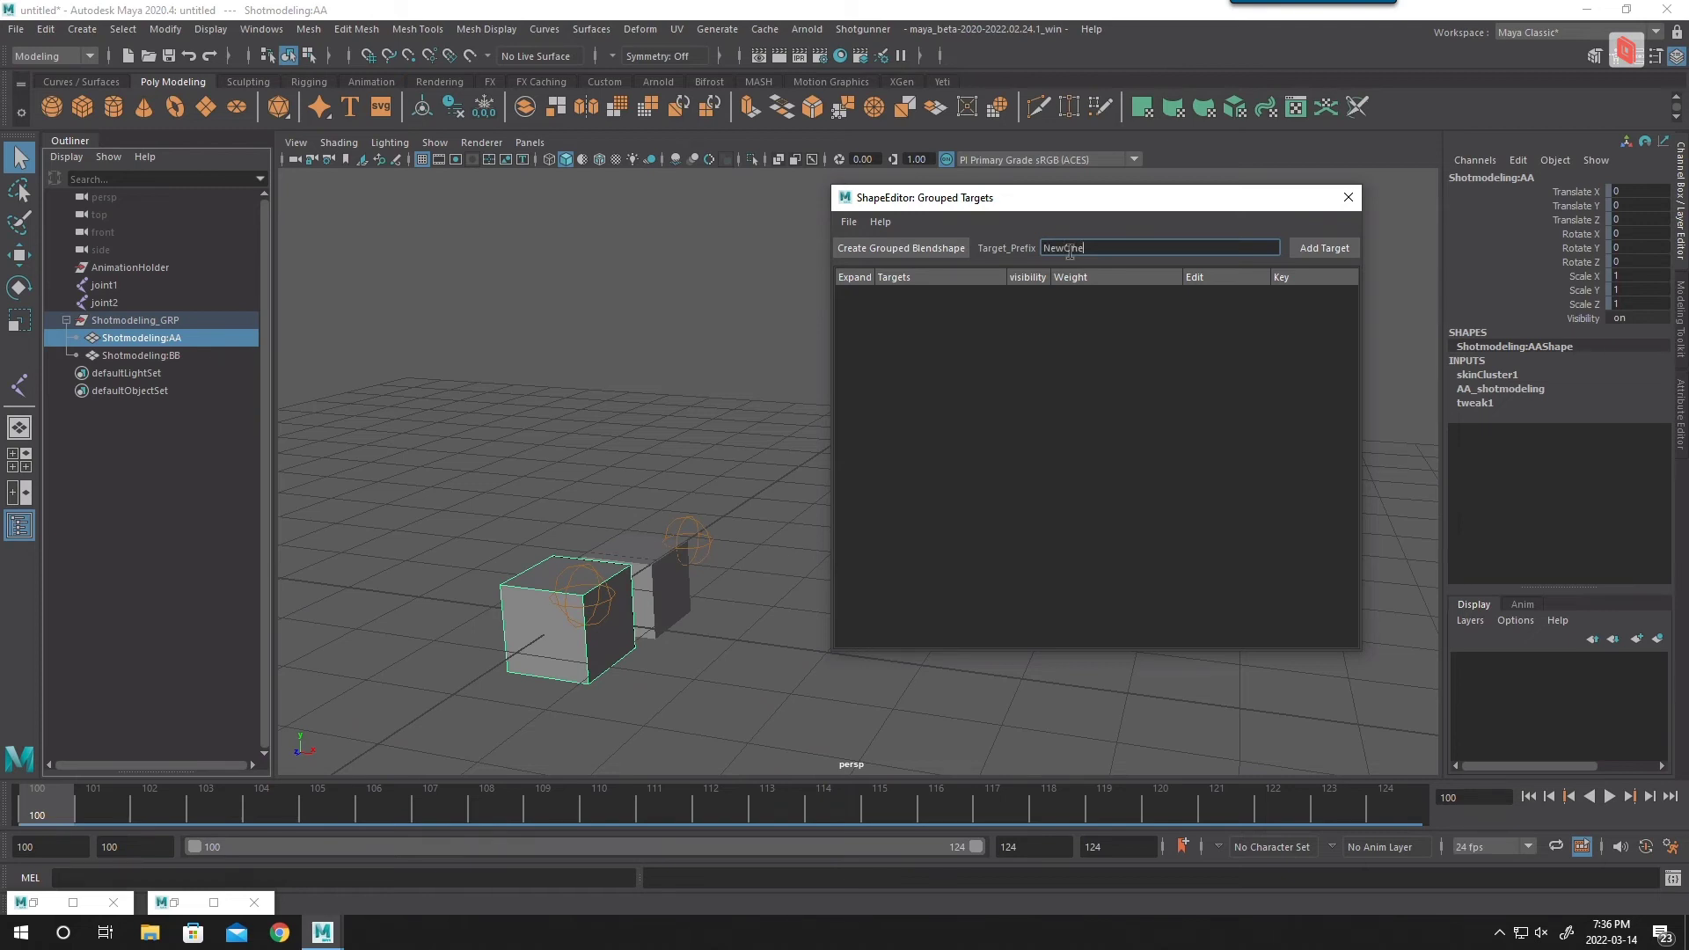
pyautogui.click(1324, 248)
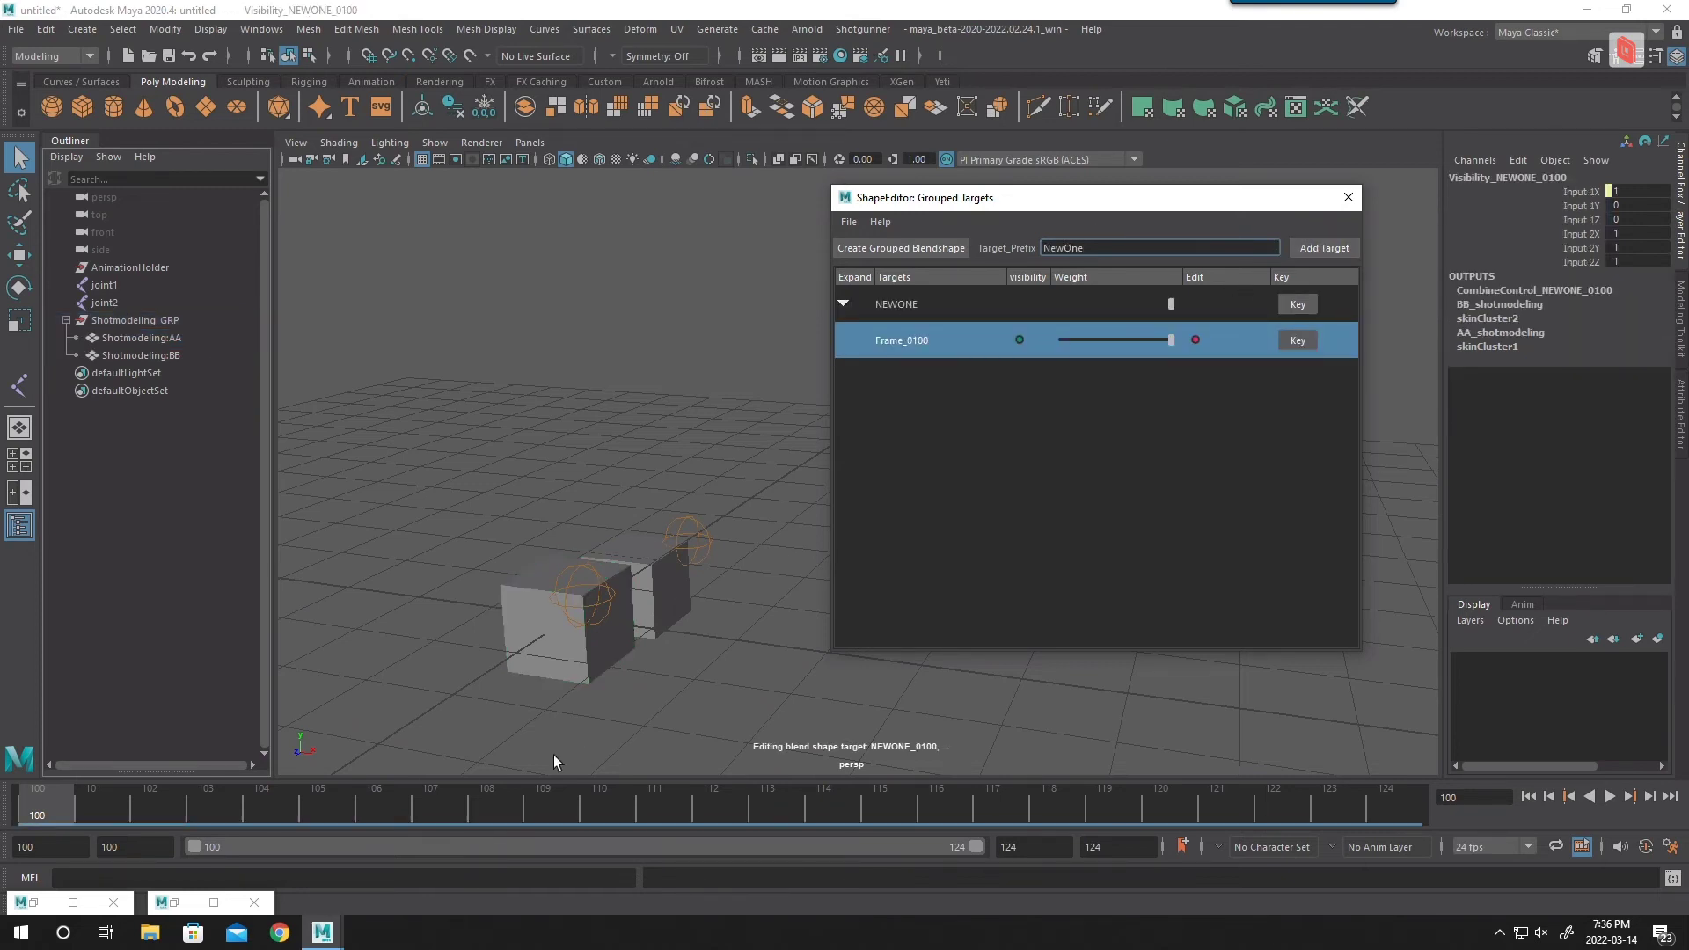
# Step: Scale and move one face of the Shotmodeling:AA cube at frame 100 to sculpt the Frame_0100 target
pyautogui.moveTo(68, 817); pyautogui.dragTo(7, 821)
pyautogui.keyDown('alt'); pyautogui.moveTo(423, 696); pyautogui.dragTo(653, 573); pyautogui.keyUp('alt')
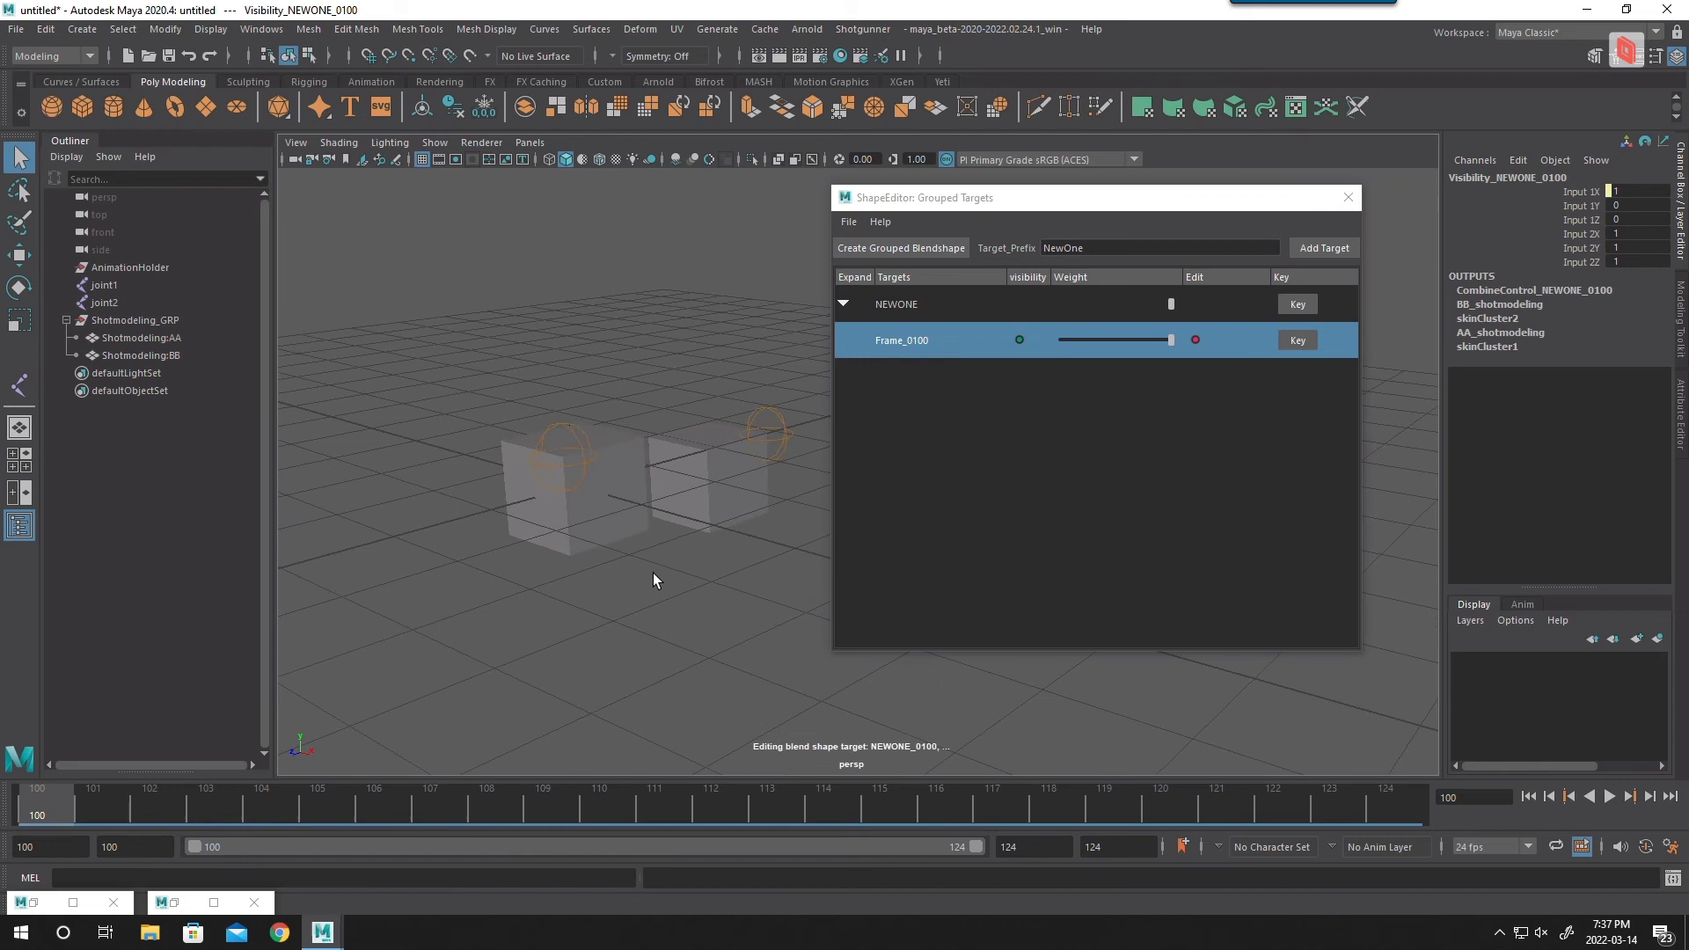
pyautogui.moveTo(635, 510); pyautogui.dragTo(633, 528, button='right')
pyautogui.click(615, 505)
pyautogui.press('w')
pyautogui.keyDown('alt'); pyautogui.moveTo(615, 505); pyautogui.dragTo(768, 628); pyautogui.keyUp('alt')
pyautogui.keyDown('alt'); pyautogui.moveTo(768, 629); pyautogui.dragTo(690, 584, button='middle'); pyautogui.keyUp('alt')
pyautogui.press('r')
pyautogui.moveTo(690, 585); pyautogui.dragTo(653, 584)
pyautogui.press('w')
pyautogui.moveTo(762, 602); pyautogui.dragTo(776, 603)
pyautogui.press('q')
# Step: Scale down the top face of the Shotmodeling:BB cube in the Frame_0100 target, and clear the selection
pyautogui.moveTo(724, 466); pyautogui.dragTo(693, 467, button='right')
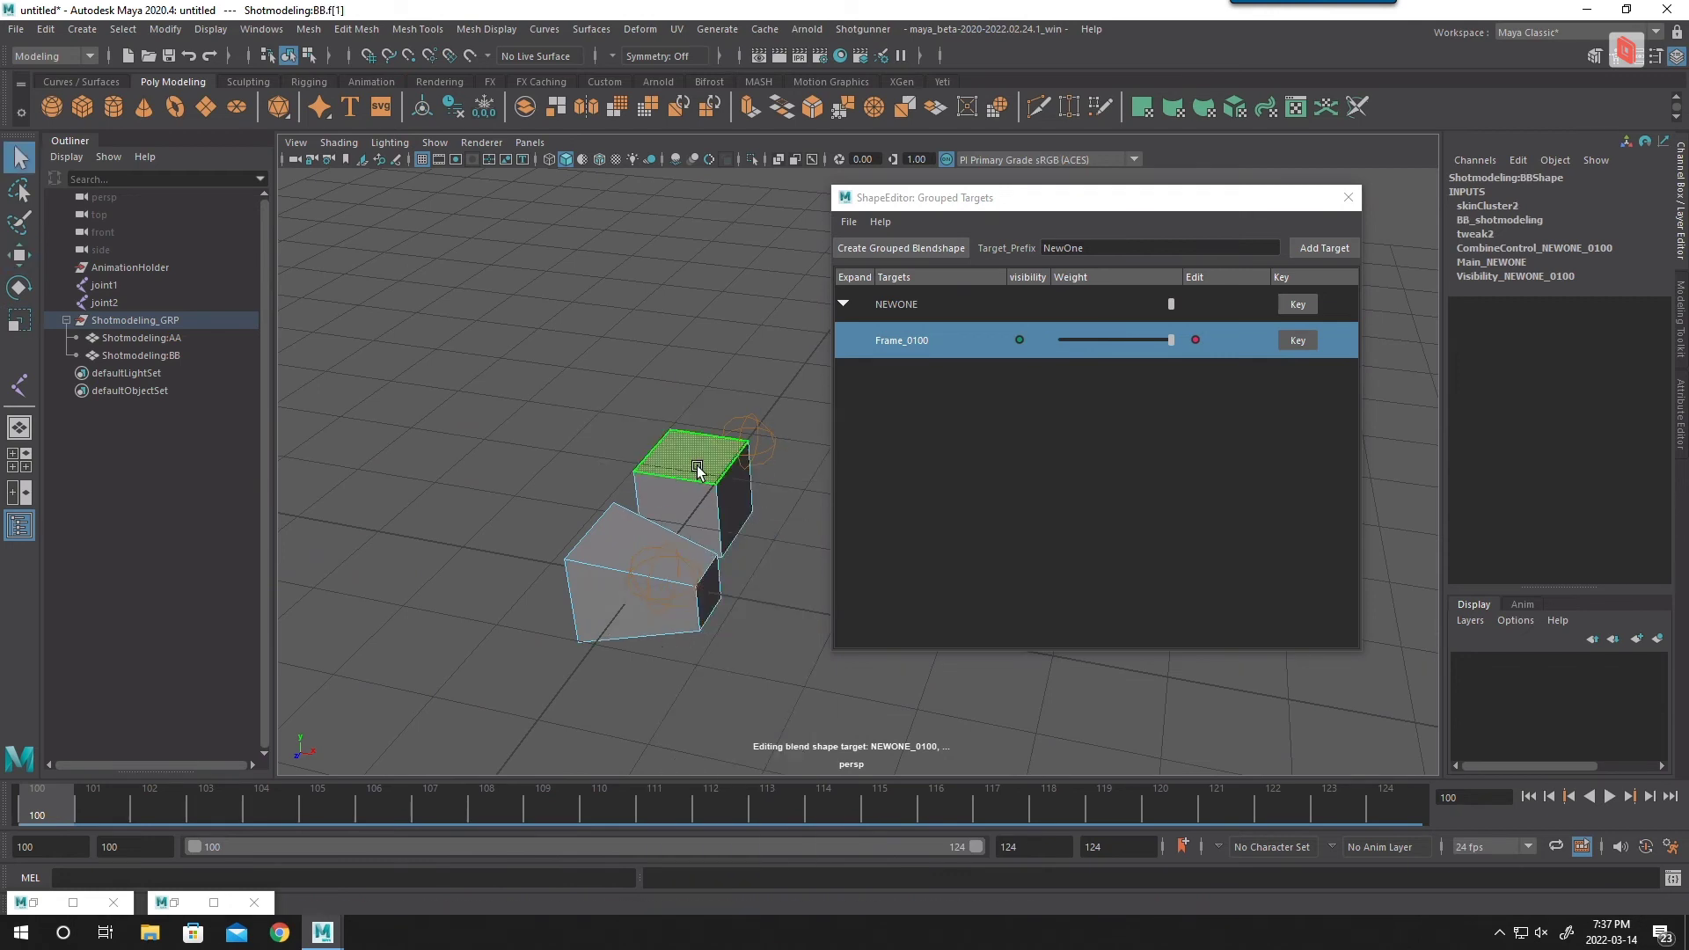
pyautogui.click(697, 467)
pyautogui.press('r')
pyautogui.moveTo(693, 458)
pyautogui.mouseDown()
pyautogui.moveTo(665, 460)
pyautogui.moveTo(689, 426)
pyautogui.mouseUp()
pyautogui.press('w')
pyautogui.press('q')
pyautogui.moveTo(655, 583); pyautogui.dragTo(653, 559, button='right')
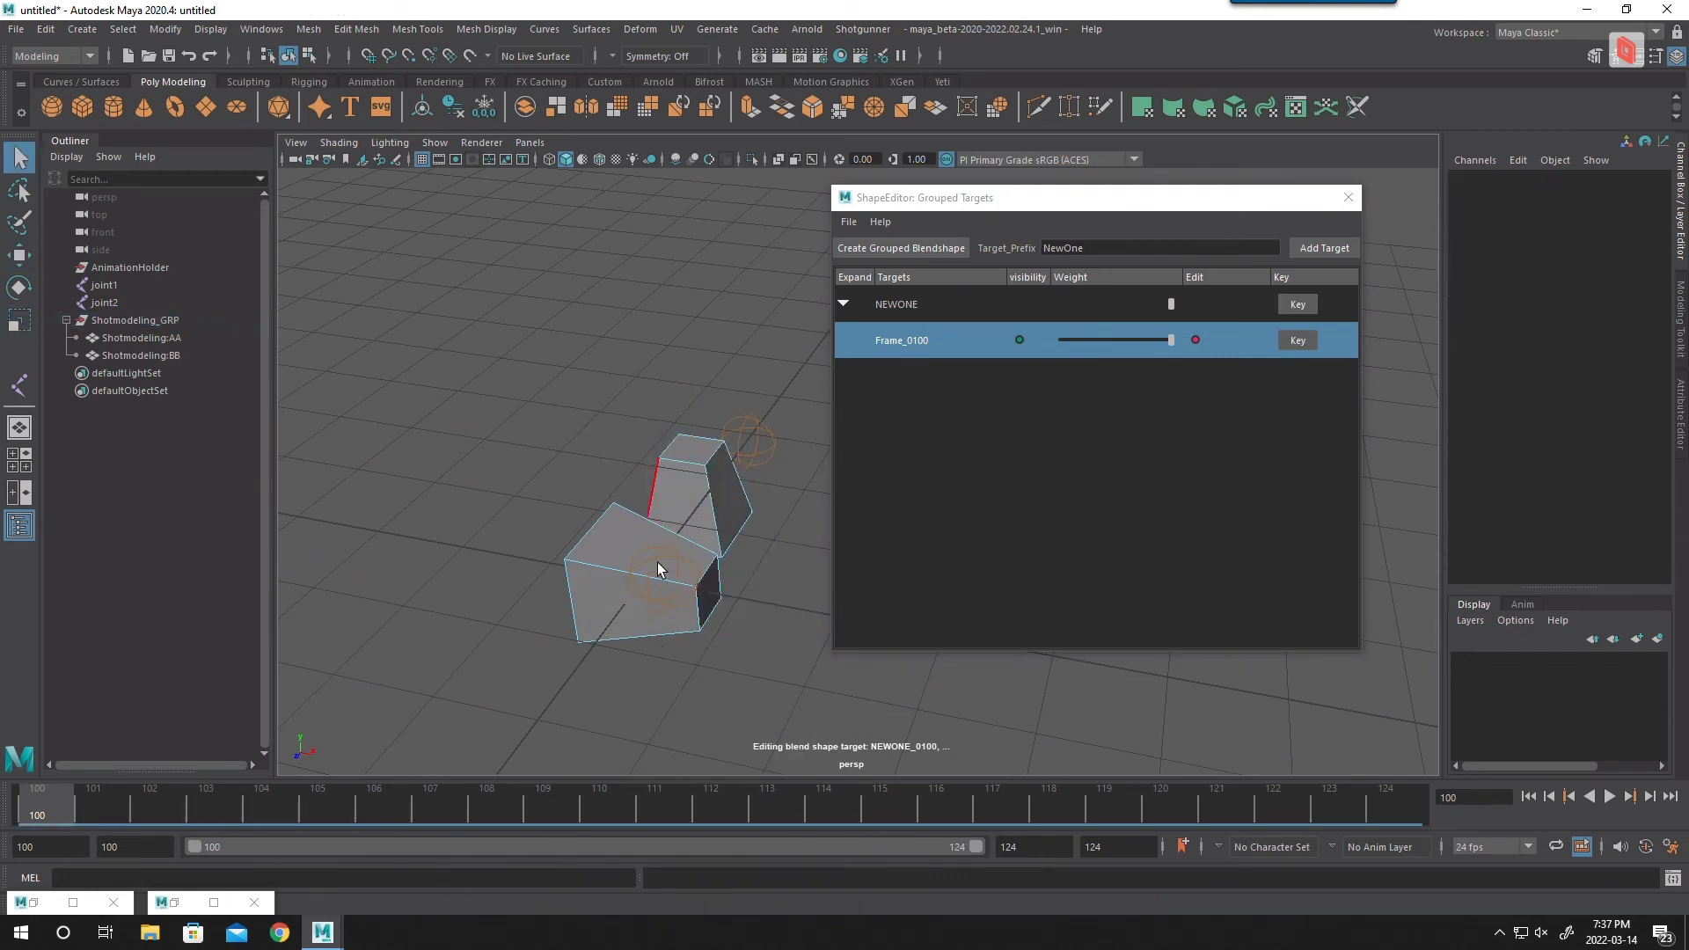
pyautogui.keyDown('alt'); pyautogui.moveTo(653, 559); pyautogui.dragTo(483, 426); pyautogui.keyUp('alt')
pyautogui.moveTo(658, 410); pyautogui.dragTo(660, 313, button='right')
pyautogui.click(660, 313)
# Step: Play back the sculpted cubes' animation, return to frame 100, and select joint2 to show its keys on the timeline
pyautogui.moveTo(65, 801); pyautogui.dragTo(126, 803)
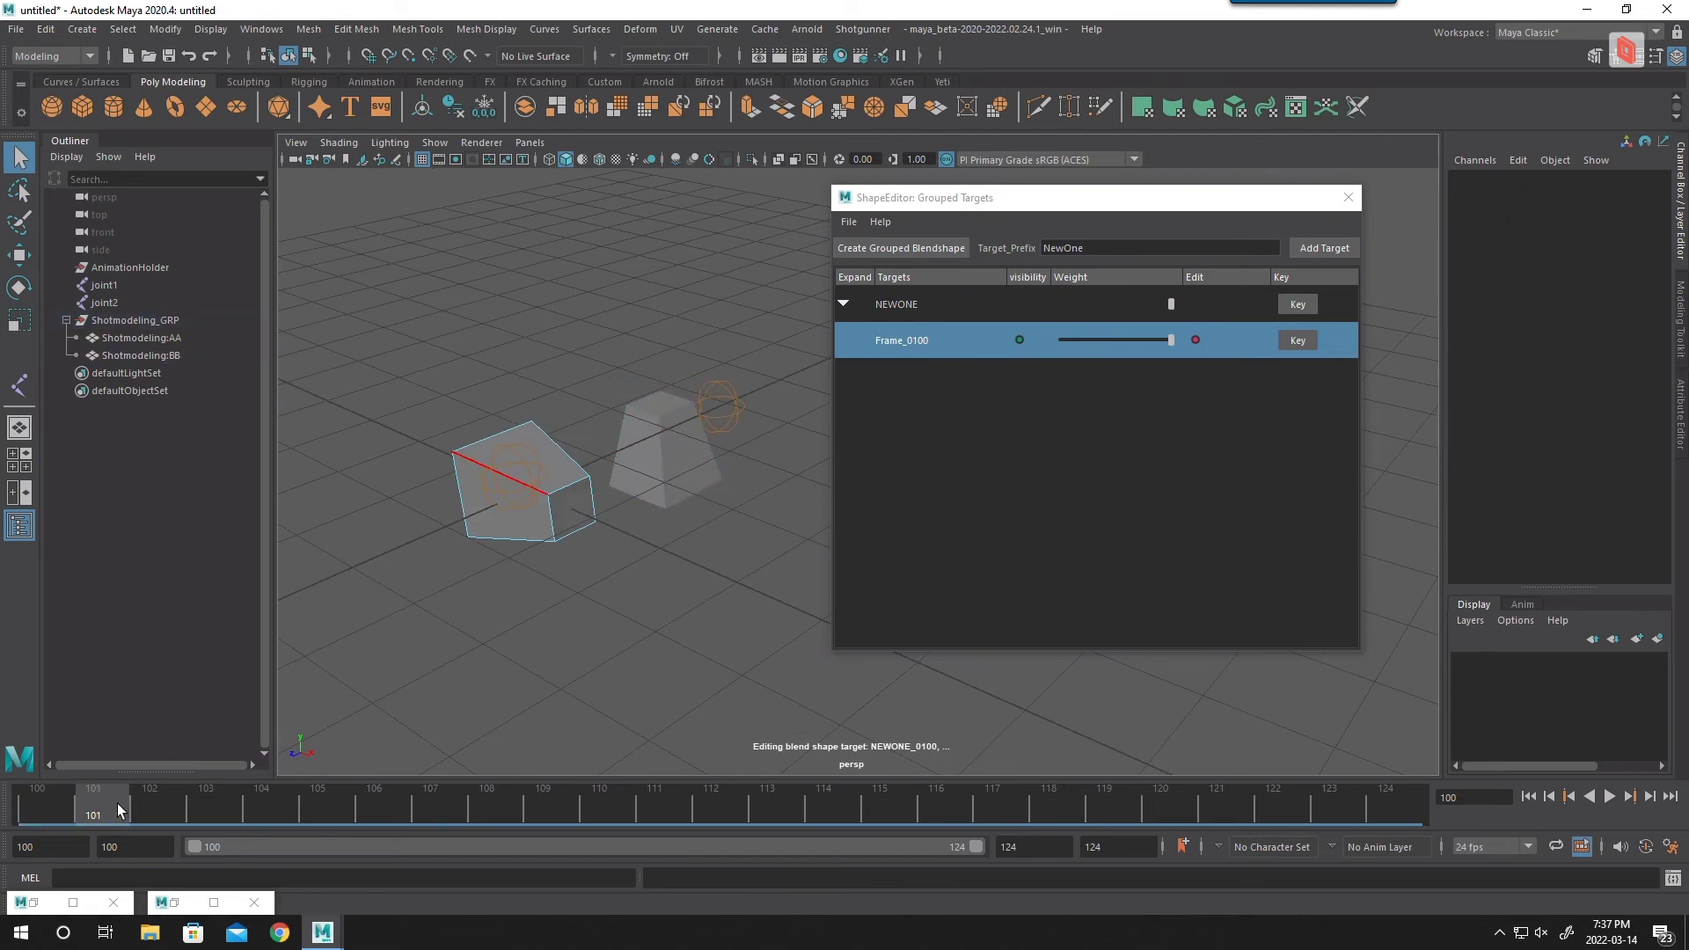
pyautogui.hotkey('alt', 'v')
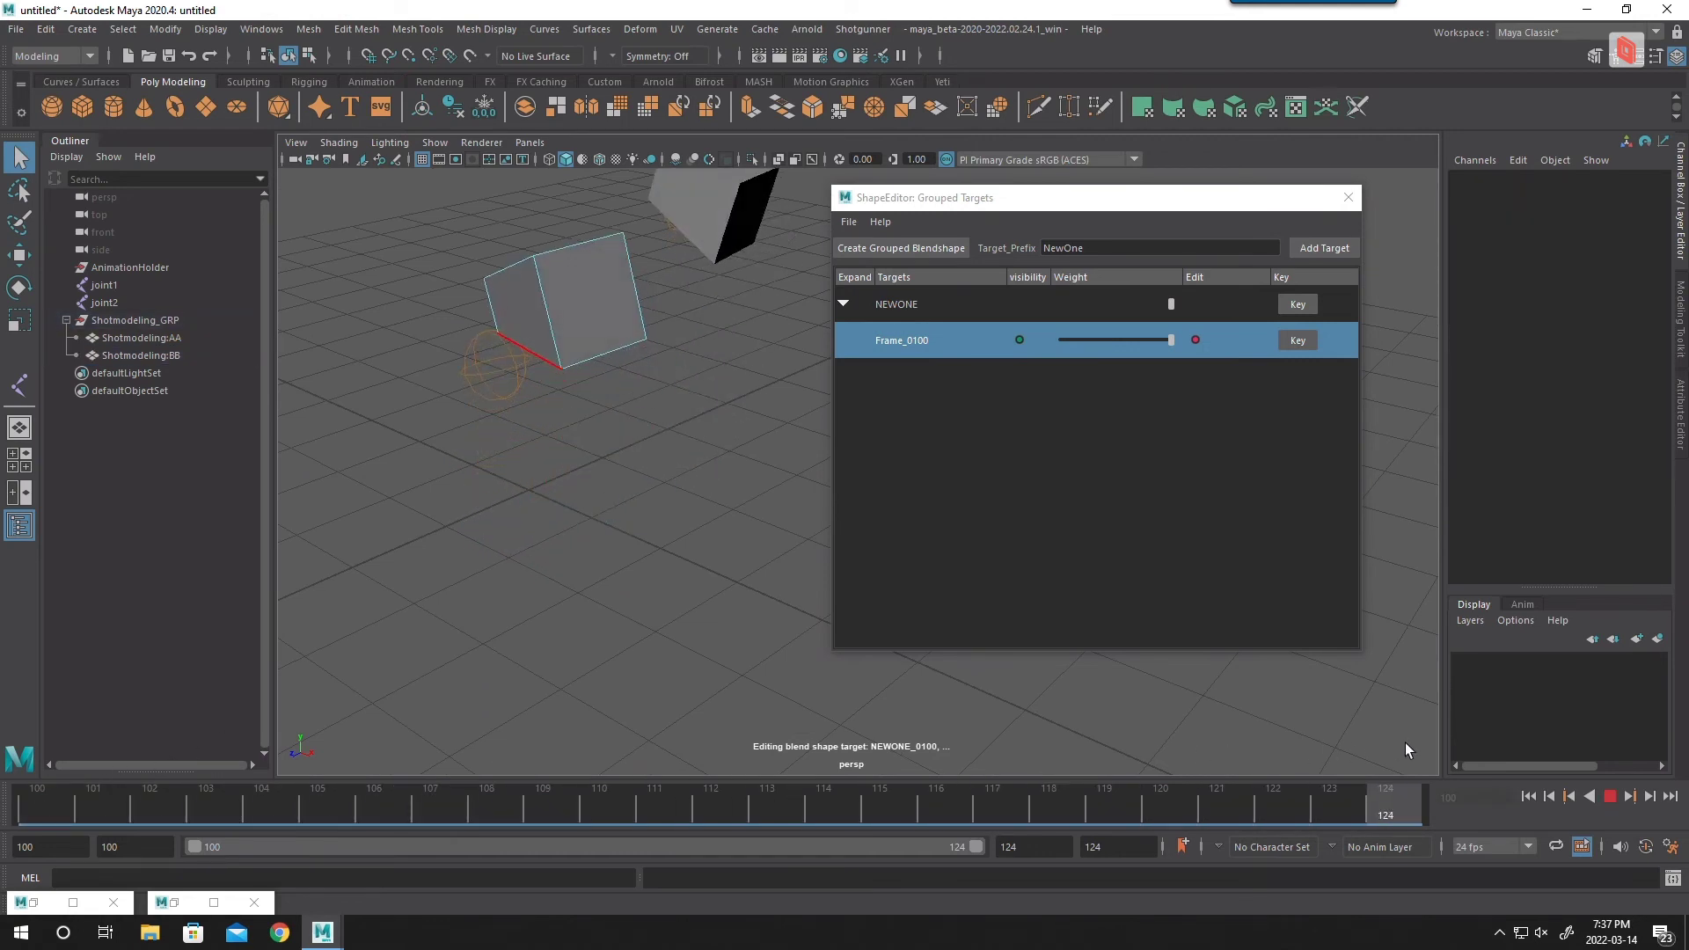
pyautogui.moveTo(1405, 750); pyautogui.dragTo(12, 762)
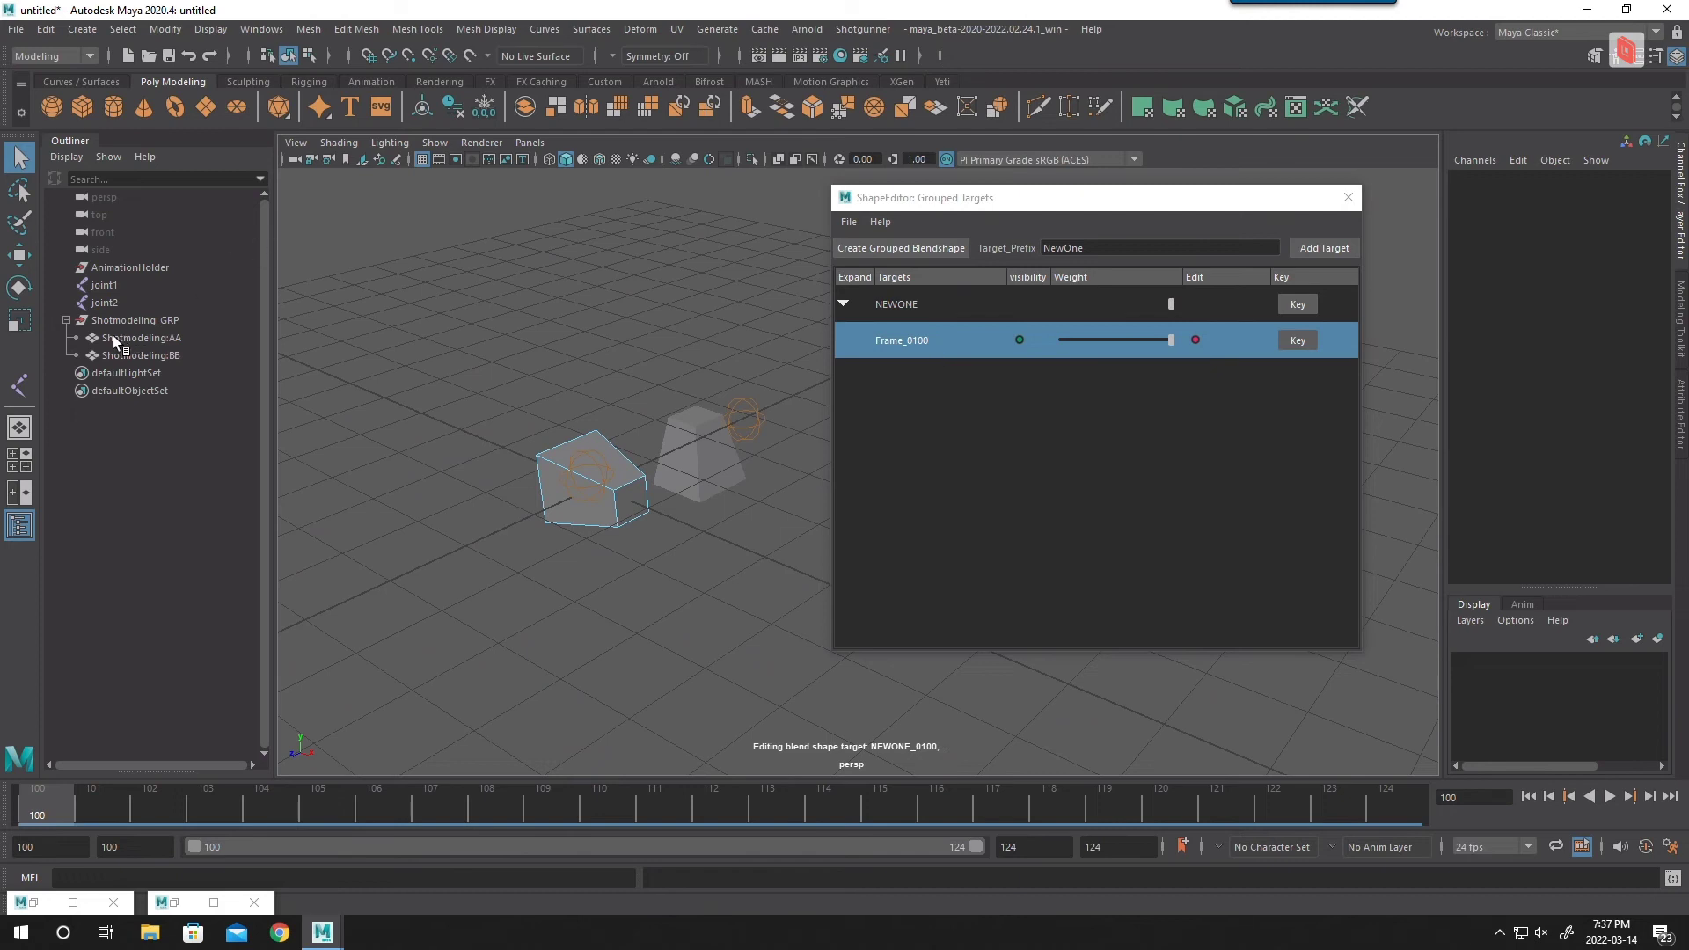
pyautogui.click(104, 302)
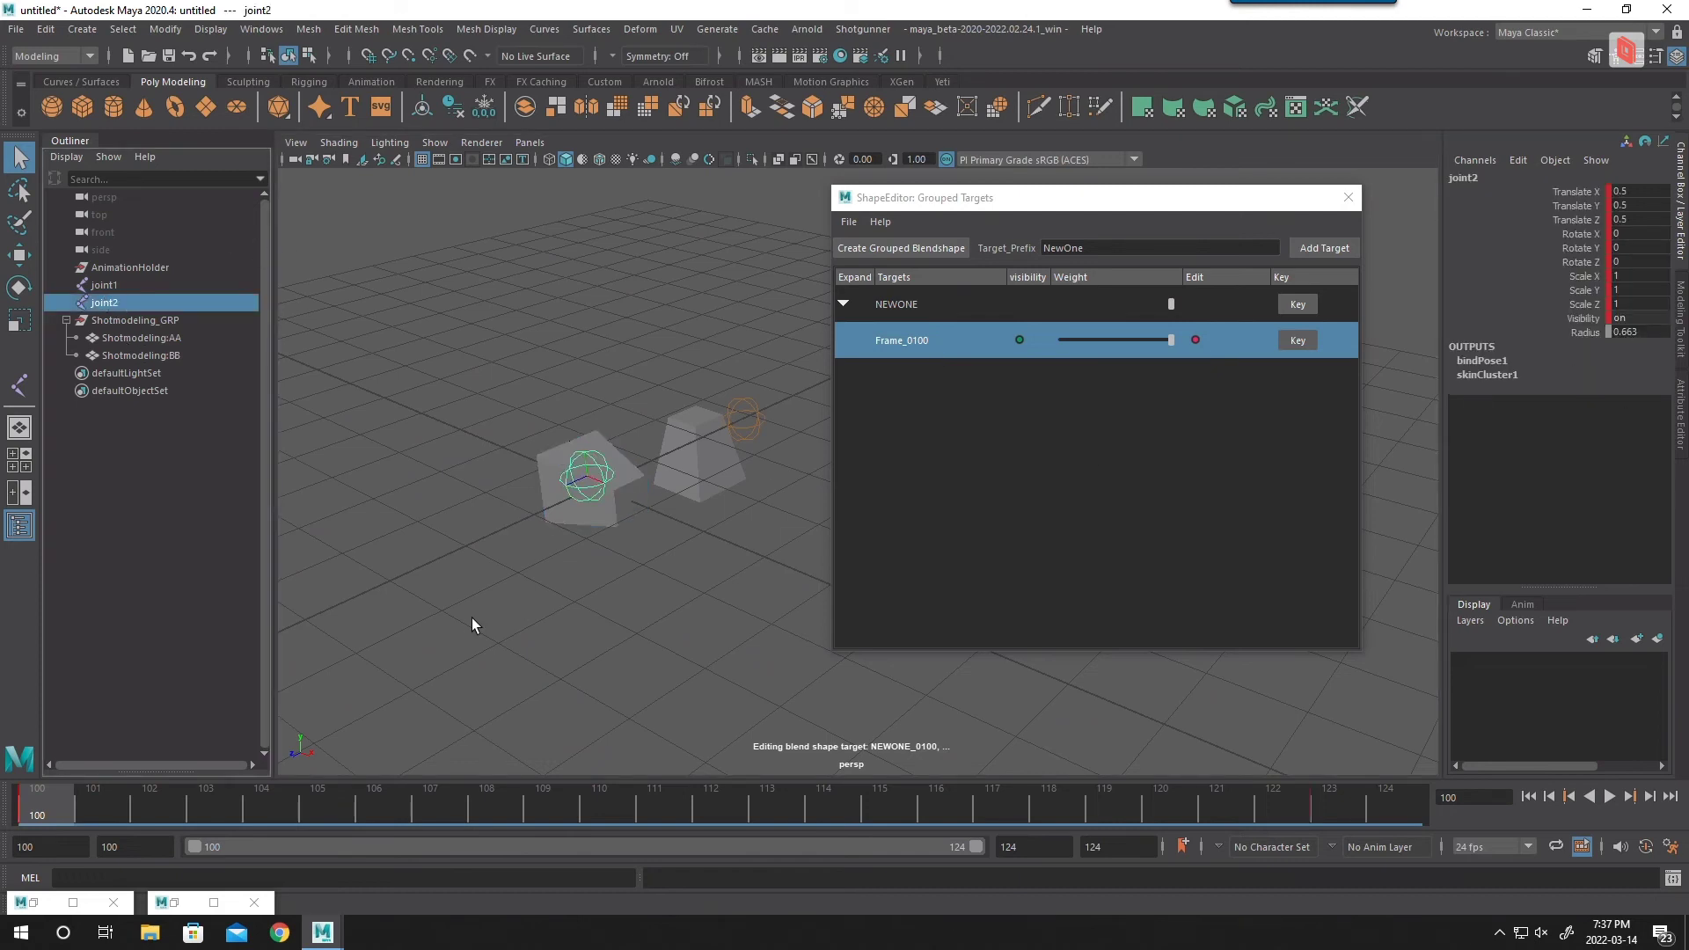
pyautogui.keyDown('alt'); pyautogui.moveTo(468, 621); pyautogui.dragTo(717, 573); pyautogui.keyUp('alt')
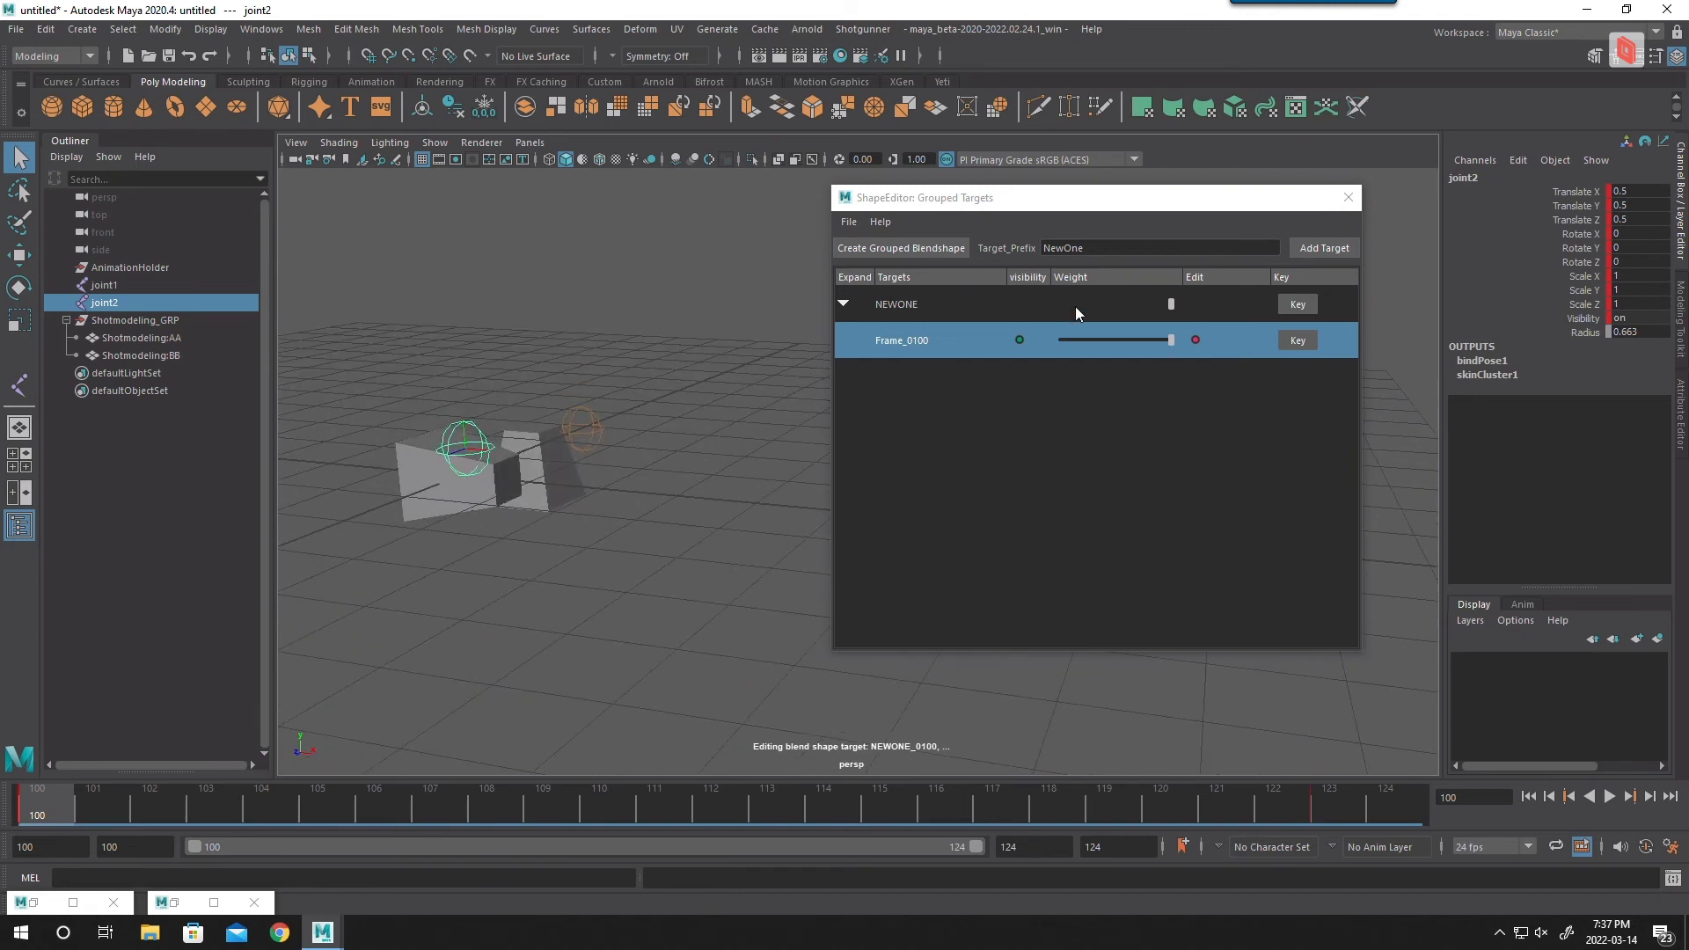
# Step: Toggle the Frame_0100 target's visibility off and on repeatedly to compare the cubes with and without the sculpt
pyautogui.click(1020, 340)
pyautogui.click(1020, 339)
pyautogui.click(1020, 340)
pyautogui.click(1020, 339)
pyautogui.click(1019, 340)
pyautogui.click(1020, 340)
pyautogui.click(1020, 340)
pyautogui.click(1020, 340)
pyautogui.click(1020, 339)
pyautogui.click(1020, 339)
pyautogui.click(1019, 341)
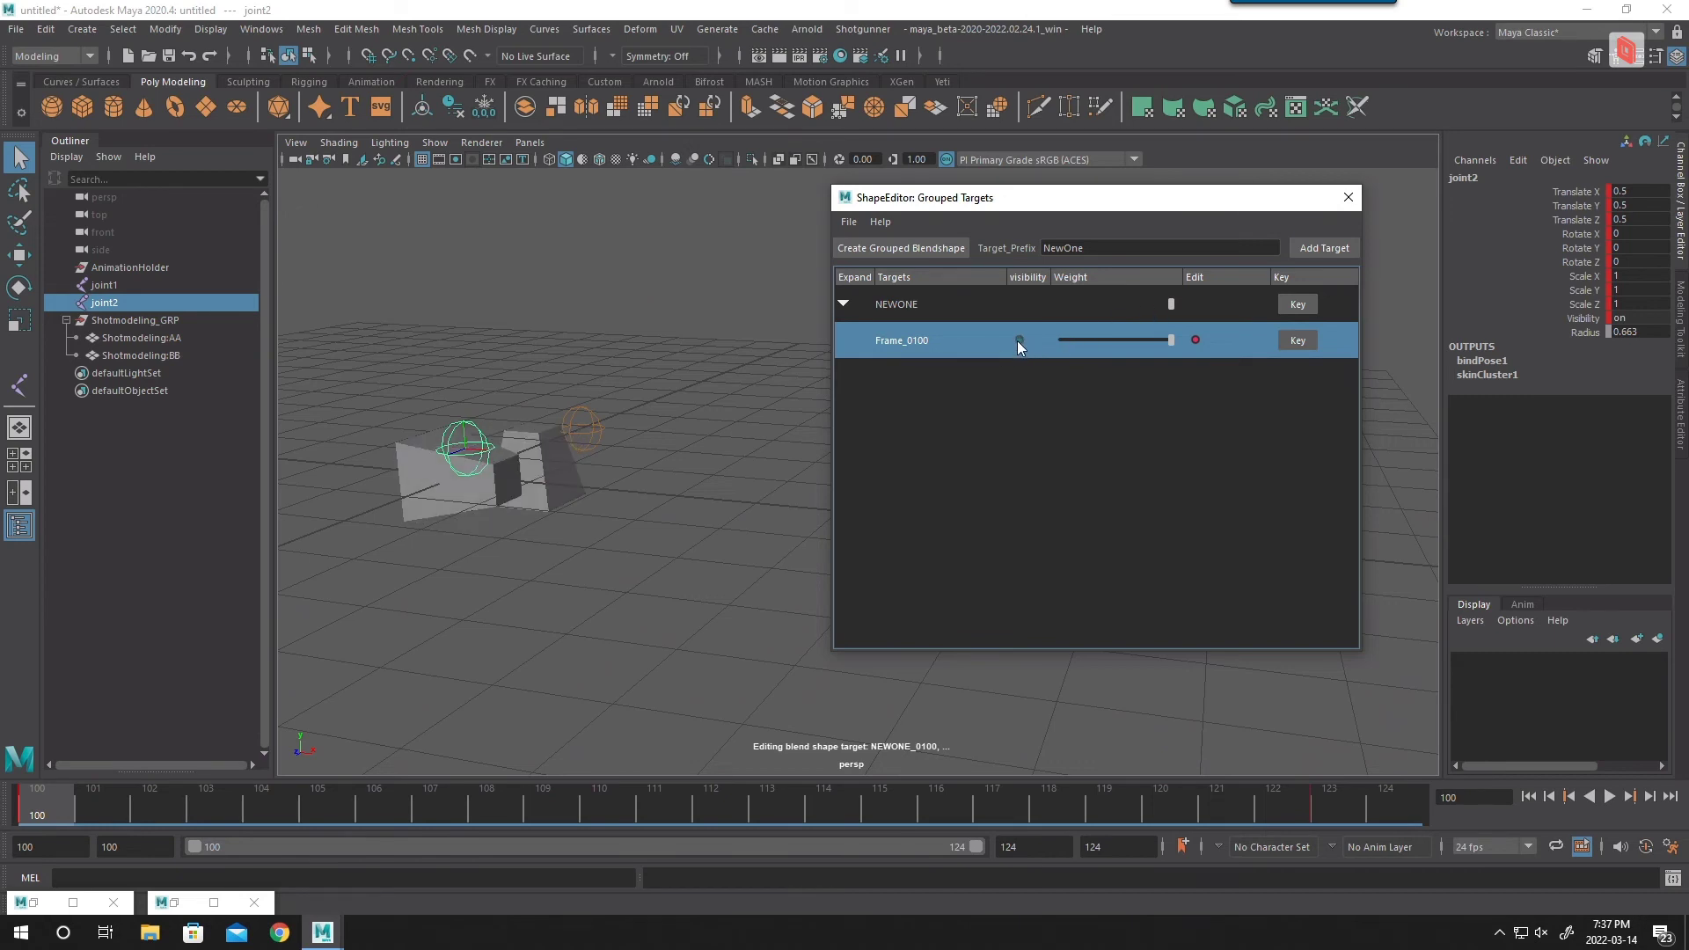
# Step: Add a second target to the NEWONE group at frame 108 and key its weight at 1
pyautogui.moveTo(295, 811); pyautogui.dragTo(486, 811)
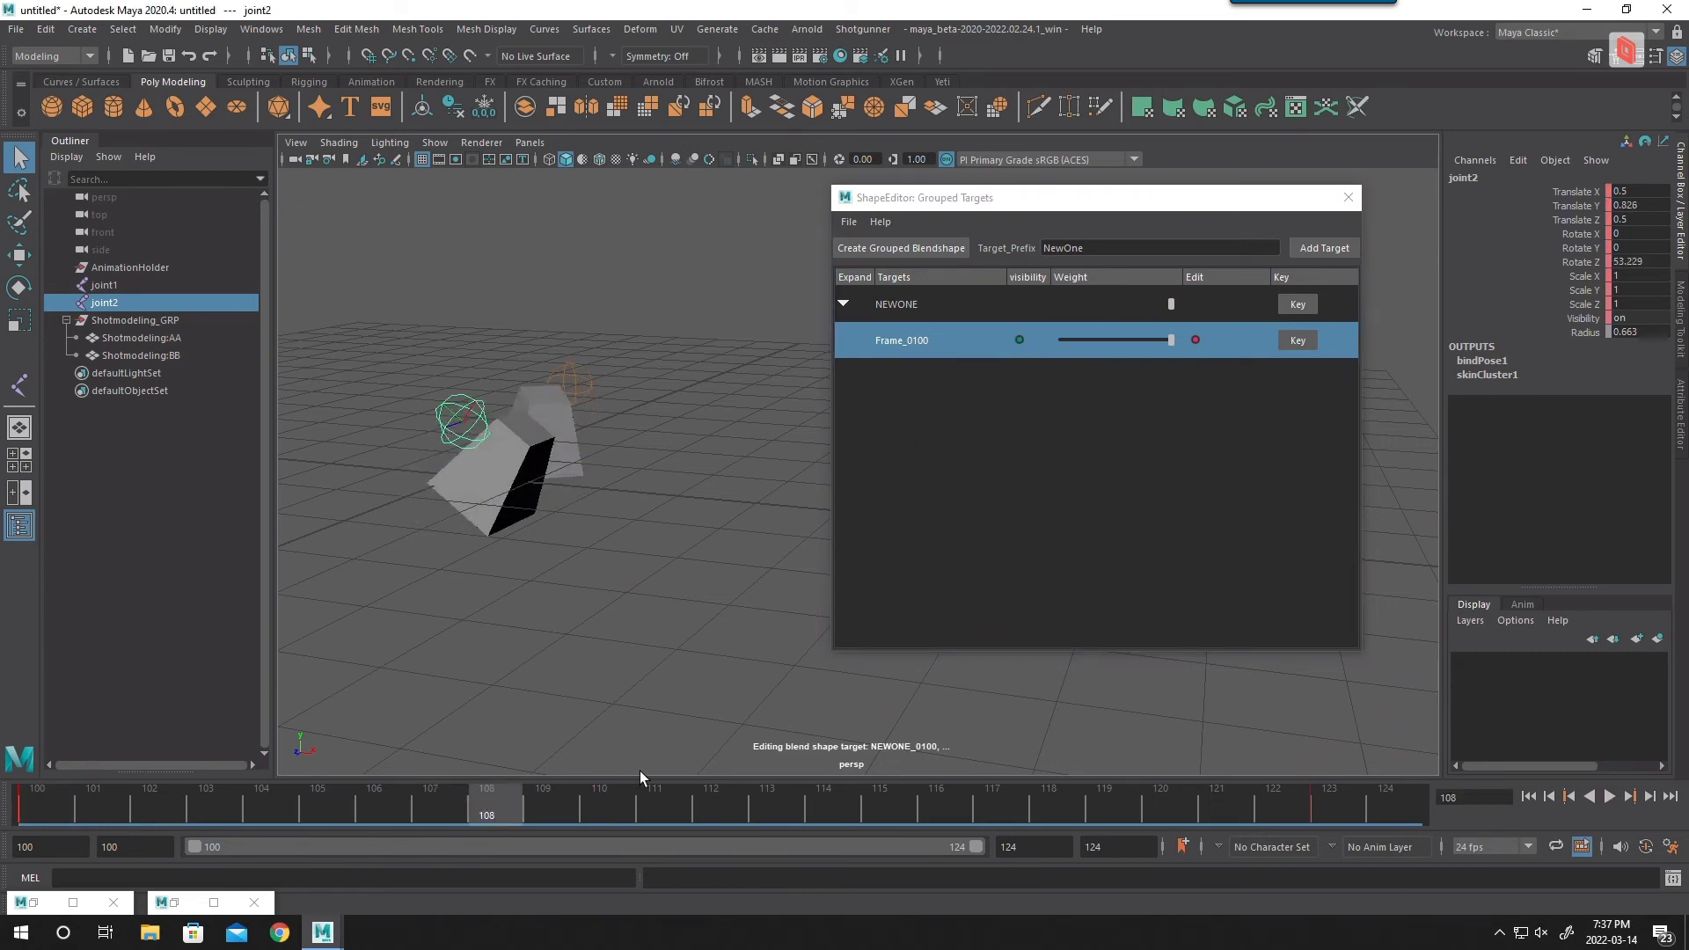
pyautogui.click(1324, 248)
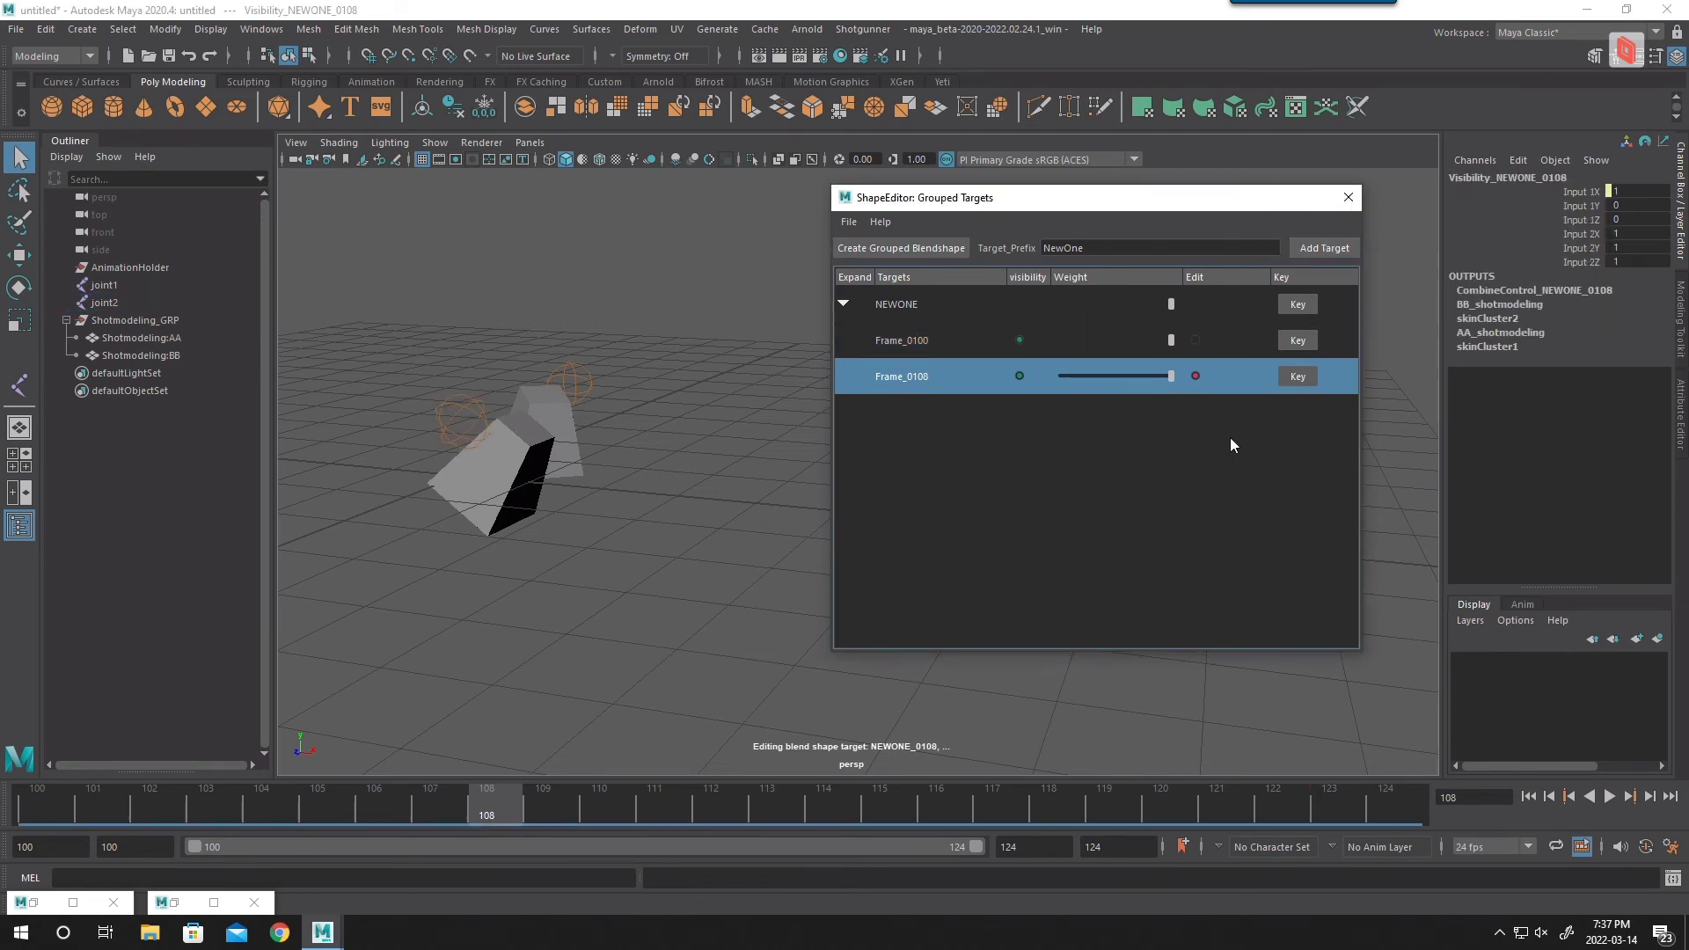
pyautogui.rightClick(1298, 376)
pyautogui.click(1320, 386)
# Step: Key the Frame_0108 target's weight at 0 on frame 100 and again several frames after frame 108
pyautogui.moveTo(447, 804); pyautogui.dragTo(37, 809)
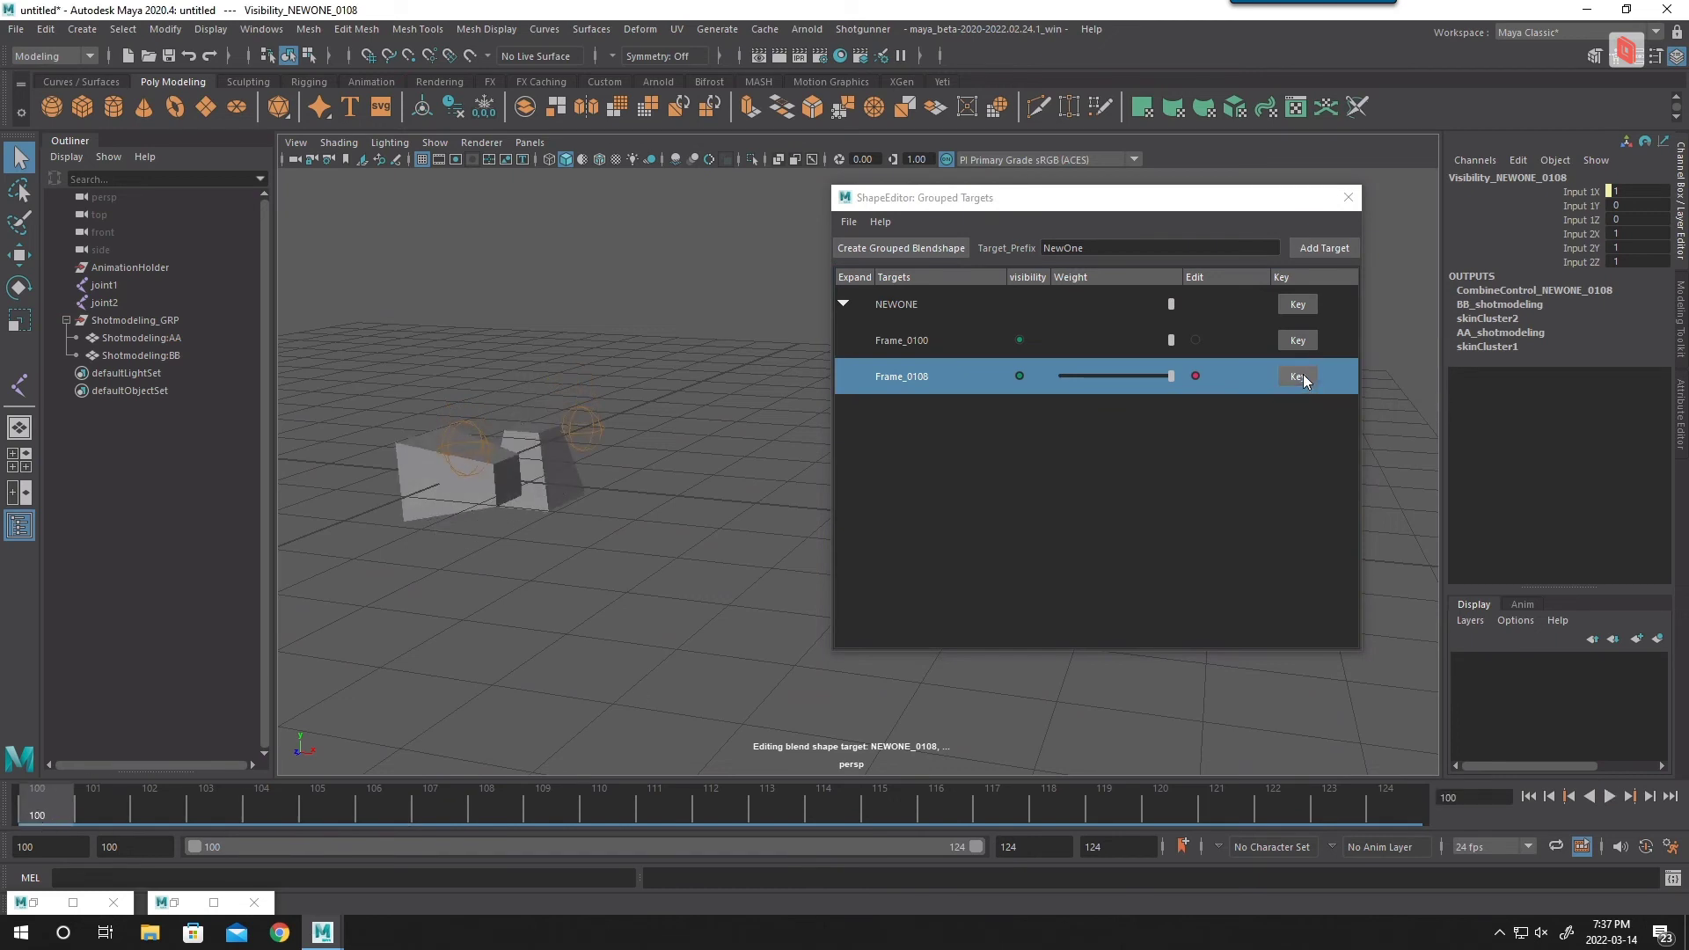
pyautogui.rightClick(1302, 376)
pyautogui.click(1343, 387)
pyautogui.moveTo(686, 809); pyautogui.dragTo(936, 809)
pyautogui.rightClick(1308, 381)
pyautogui.click(1343, 387)
# Step: Play back the weight animation, scrub to frame 107, and go to the Frame_0108 target's next key
pyautogui.click(1608, 796)
pyautogui.moveTo(282, 794); pyautogui.dragTo(439, 806)
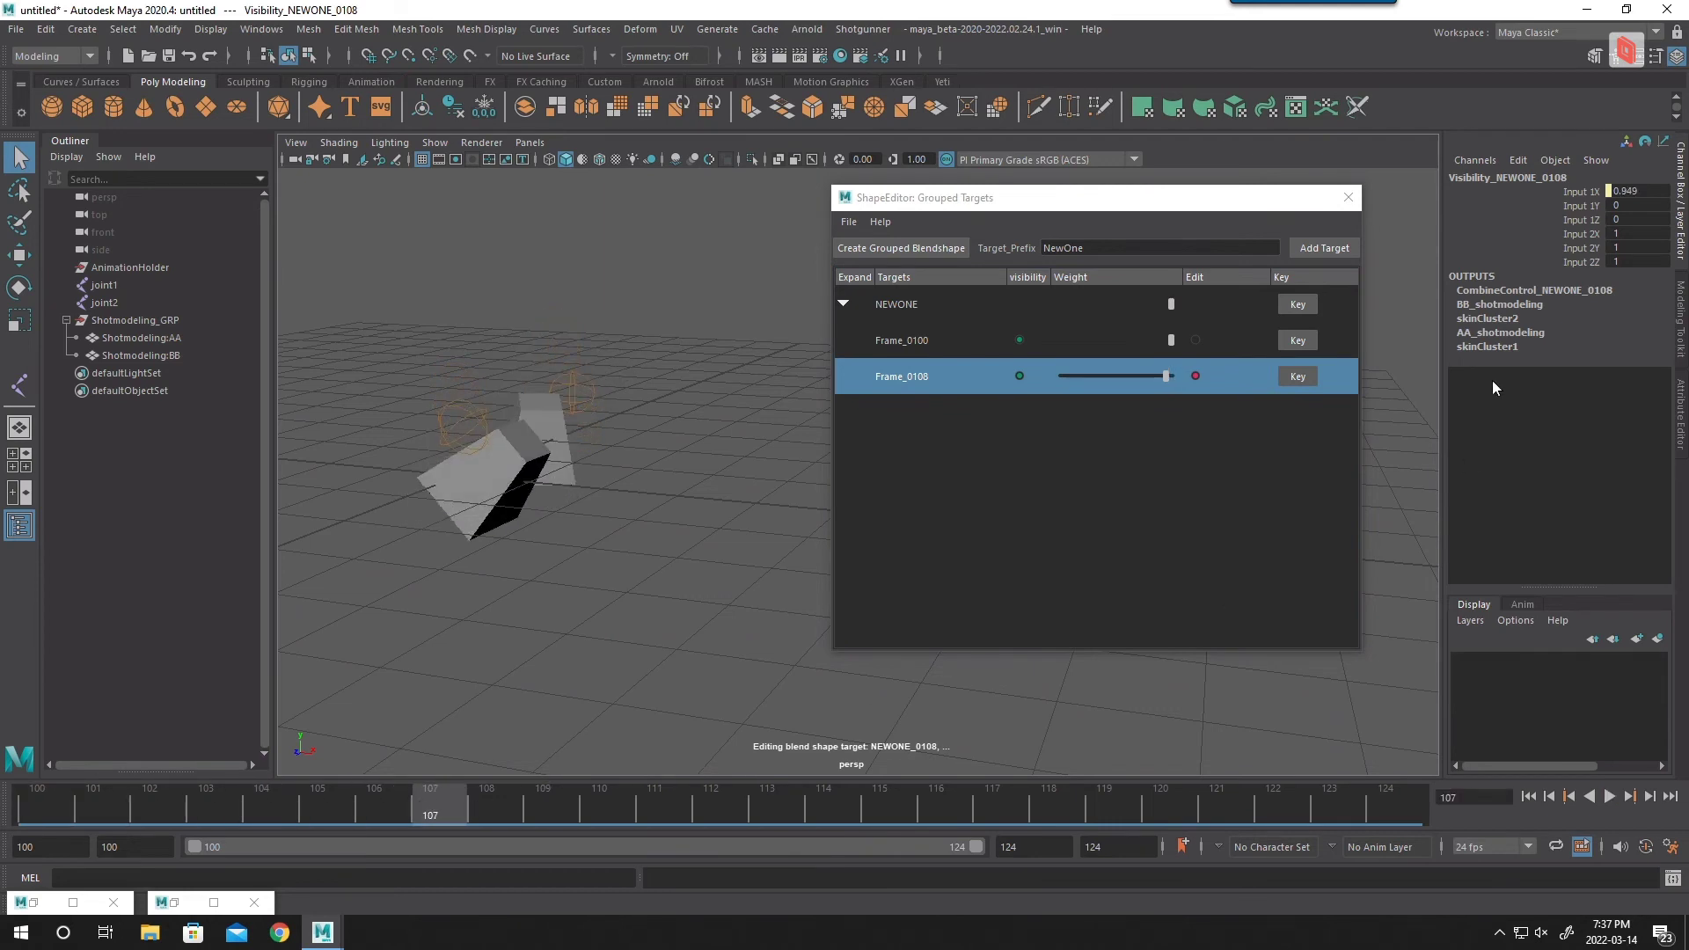
pyautogui.rightClick(1308, 371)
pyautogui.click(1335, 417)
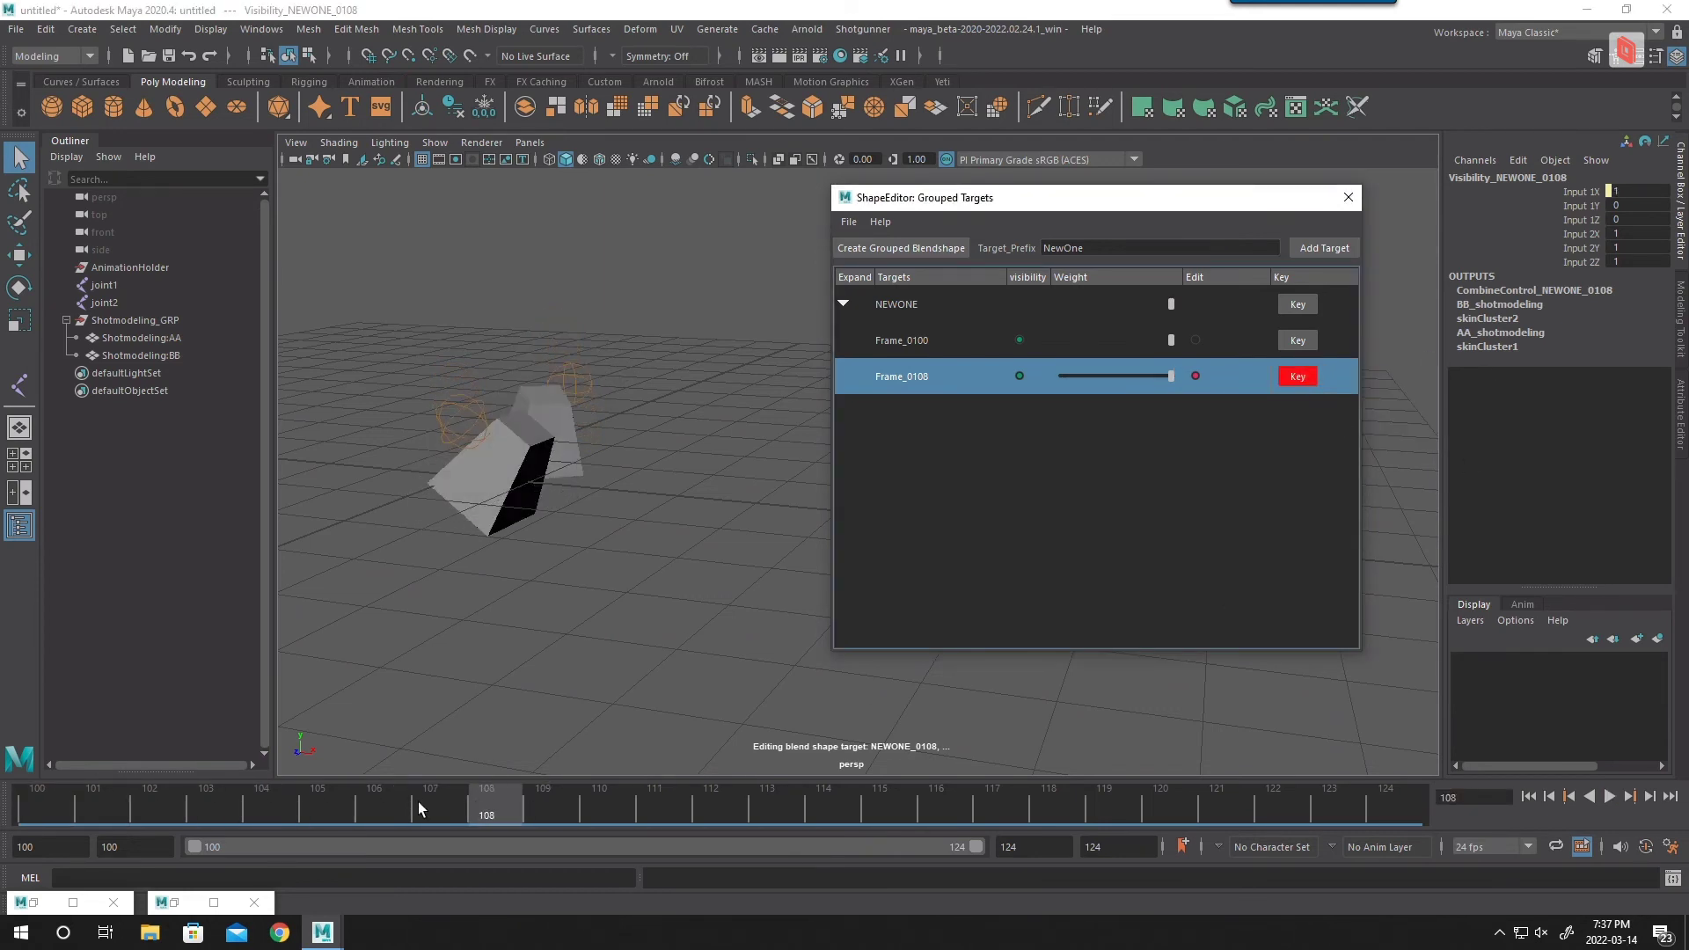
# Step: Pull a lower edge of the Shotmodeling:AA cube downward at frame 108 to sculpt the Frame_0108 target
pyautogui.keyDown('alt'); pyautogui.moveTo(527, 550); pyautogui.dragTo(568, 464); pyautogui.keyUp('alt')
pyautogui.click(602, 509)
pyautogui.press('F10')
pyautogui.click(534, 376)
pyautogui.press('w')
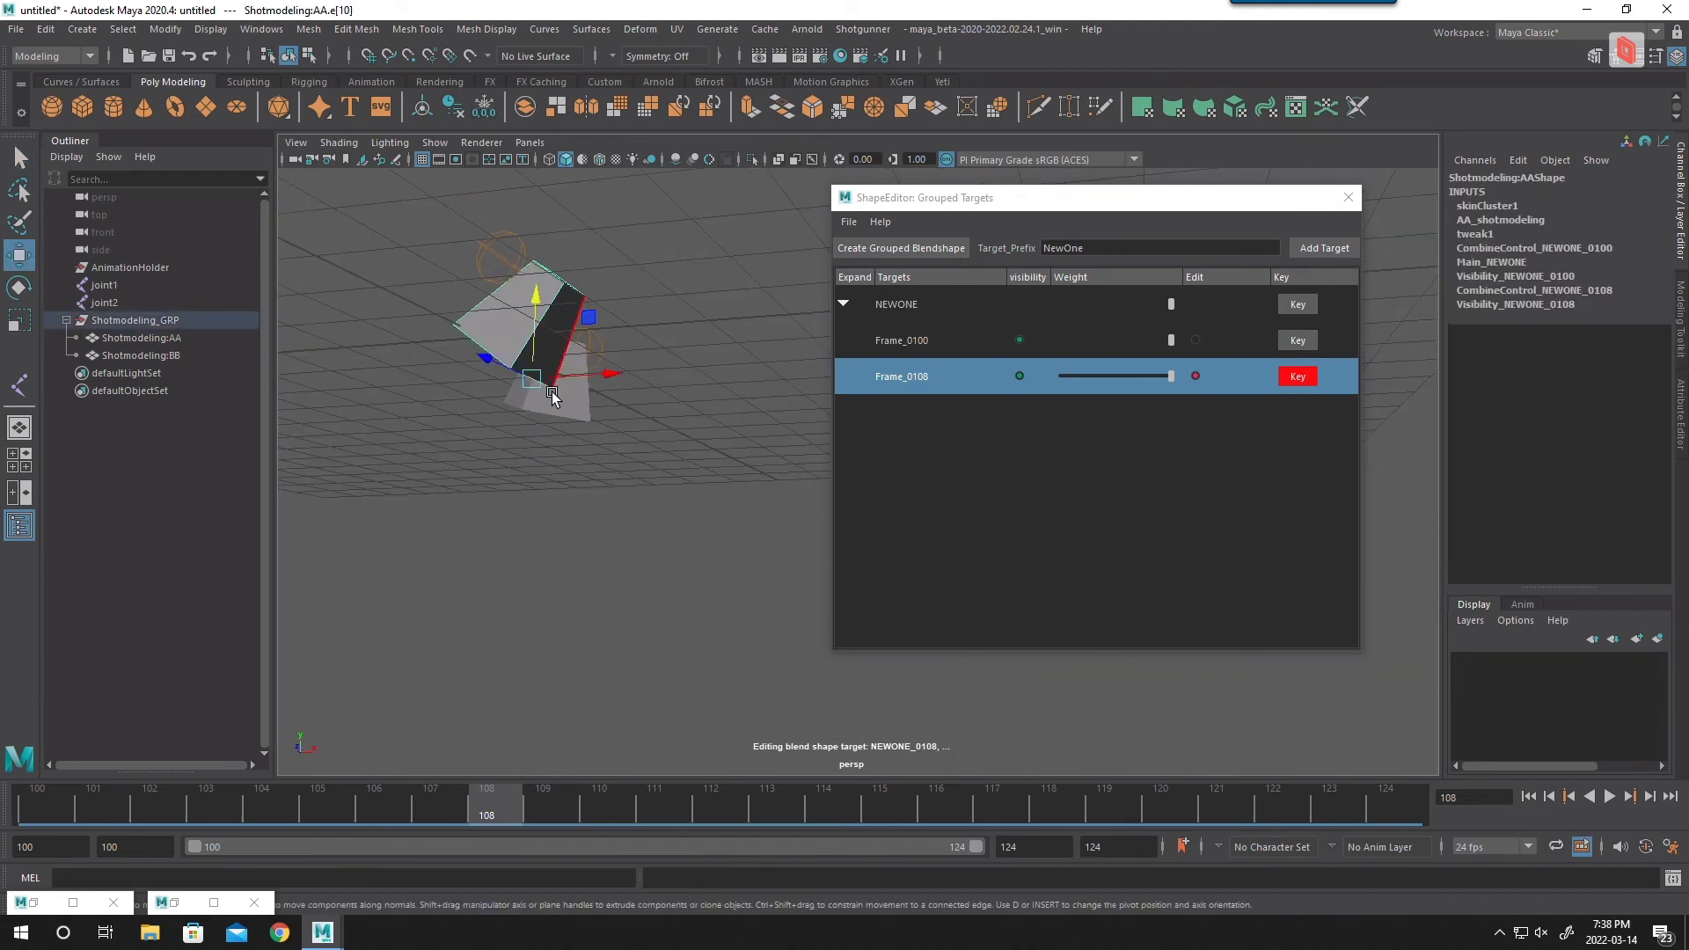
pyautogui.keyDown('alt'); pyautogui.moveTo(538, 332); pyautogui.dragTo(583, 445); pyautogui.keyUp('alt')
pyautogui.press('q')
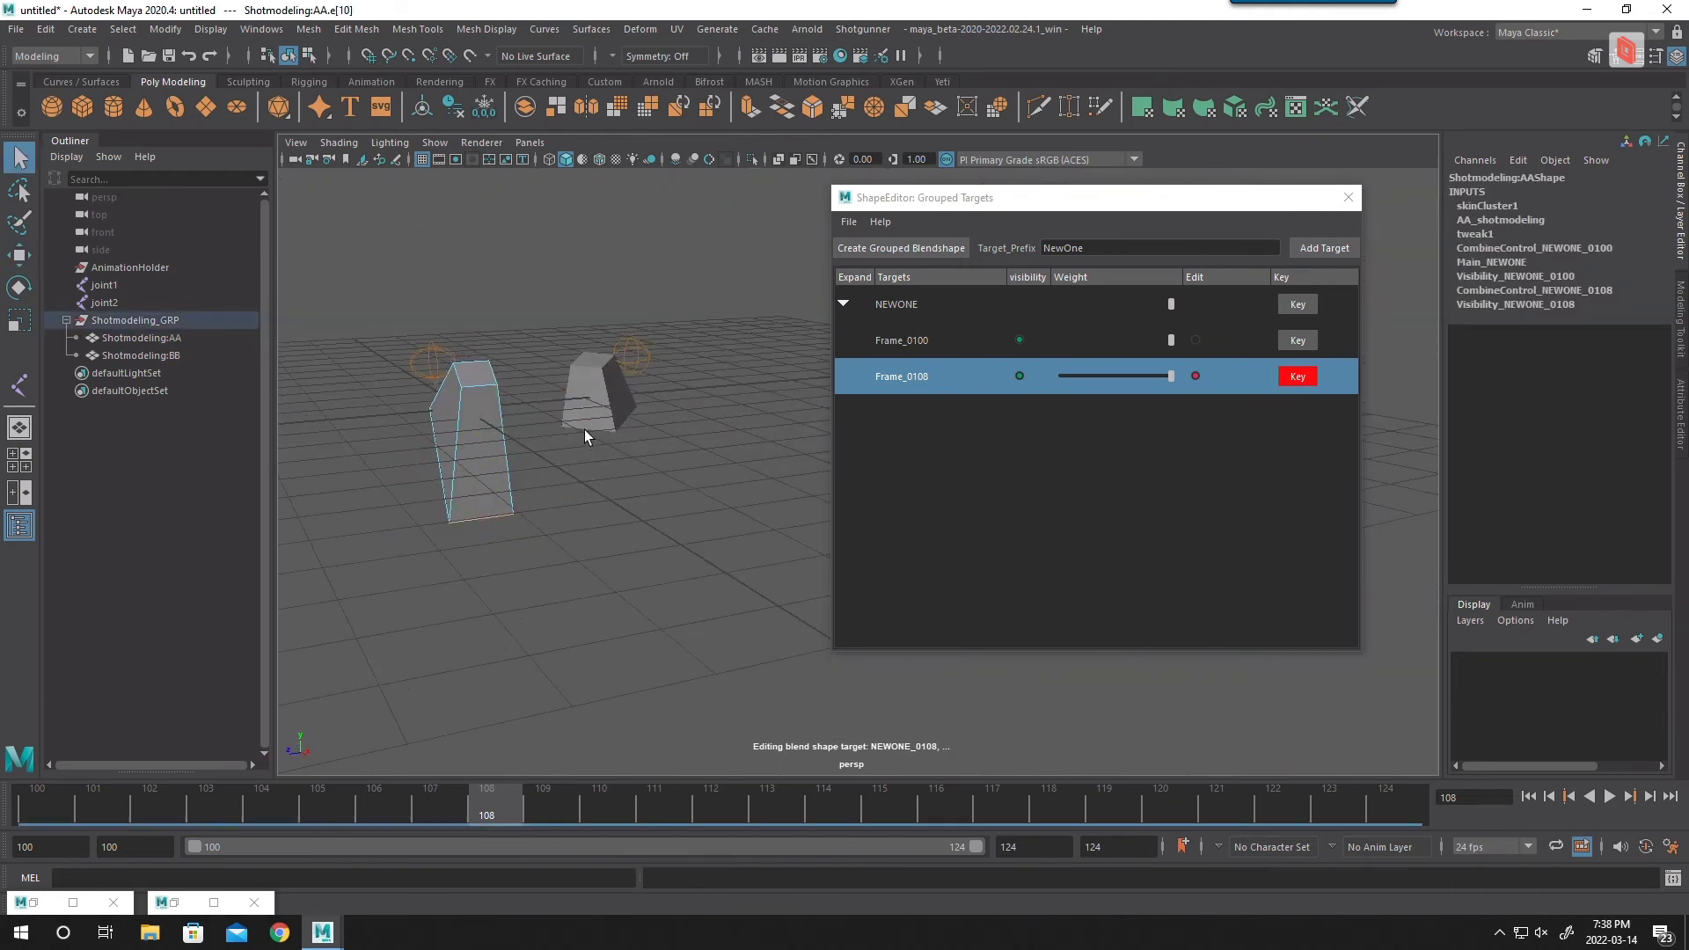
# Step: Pull a bottom edge of the Shotmodeling:BB cube downward in the Frame_0108 target, and return to object mode
pyautogui.click(587, 412)
pyautogui.press('F10')
pyautogui.click(585, 430)
pyautogui.press('w')
pyautogui.moveTo(588, 378); pyautogui.dragTo(595, 440)
pyautogui.press('q')
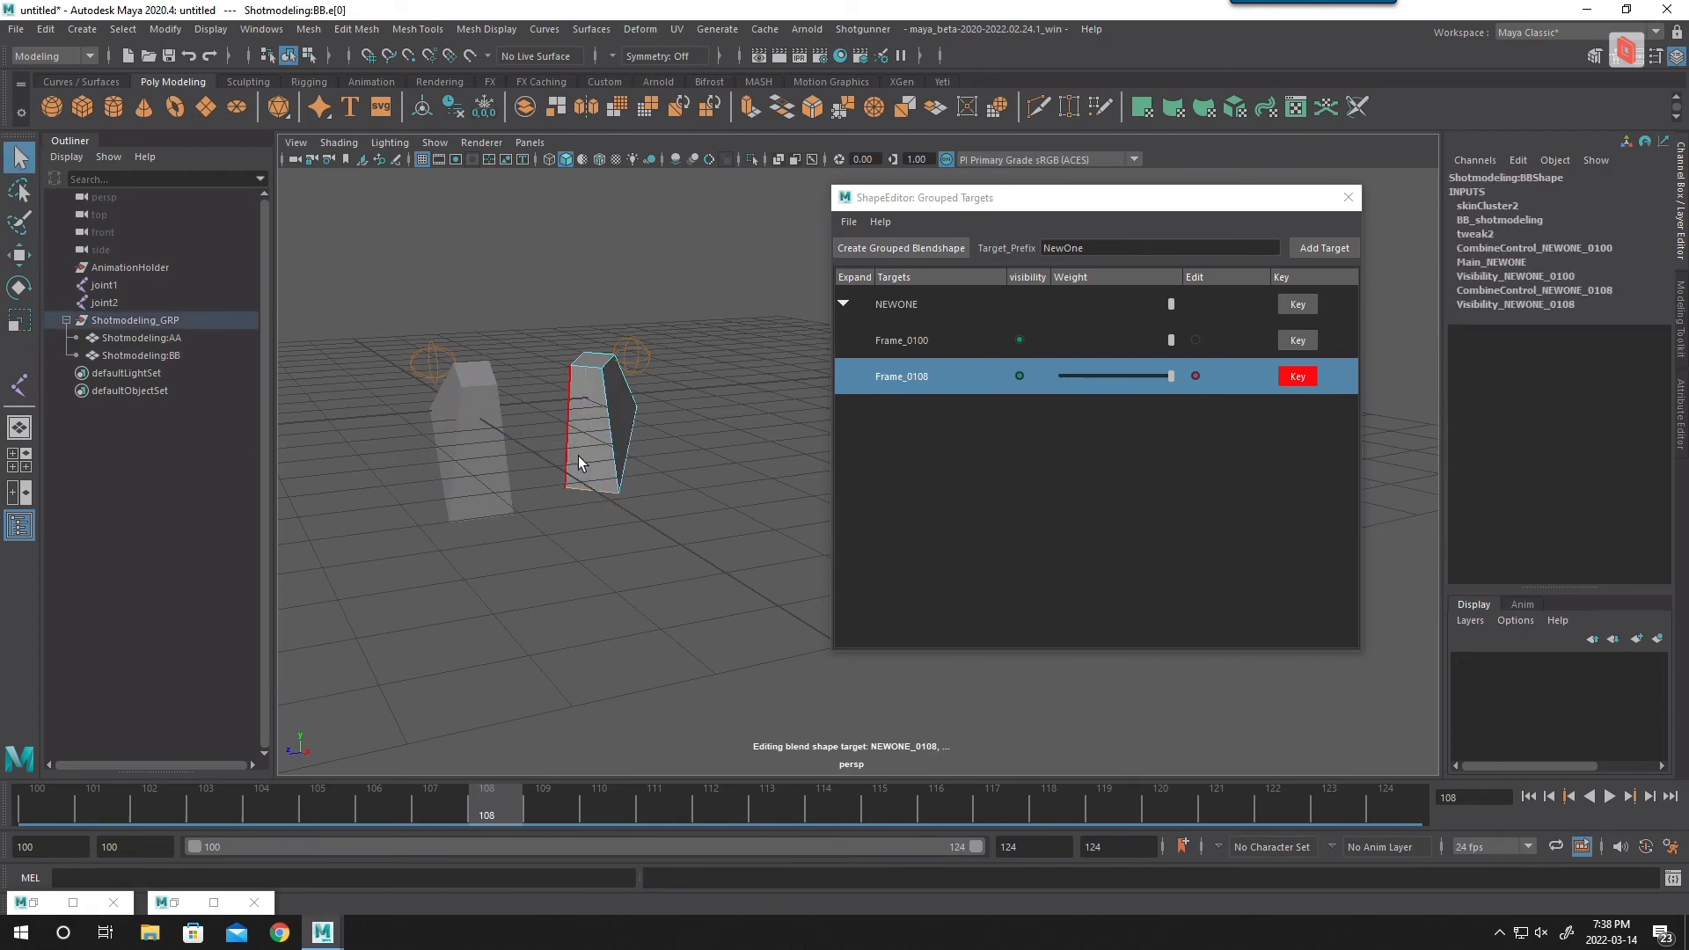
pyautogui.press('F8')
pyautogui.click(704, 554)
# Step: Play back the animation with both sculpted targets and return to frame 100
pyautogui.keyDown('alt'); pyautogui.moveTo(703, 554); pyautogui.dragTo(778, 545); pyautogui.keyUp('alt')
pyautogui.moveTo(88, 810); pyautogui.dragTo(150, 816)
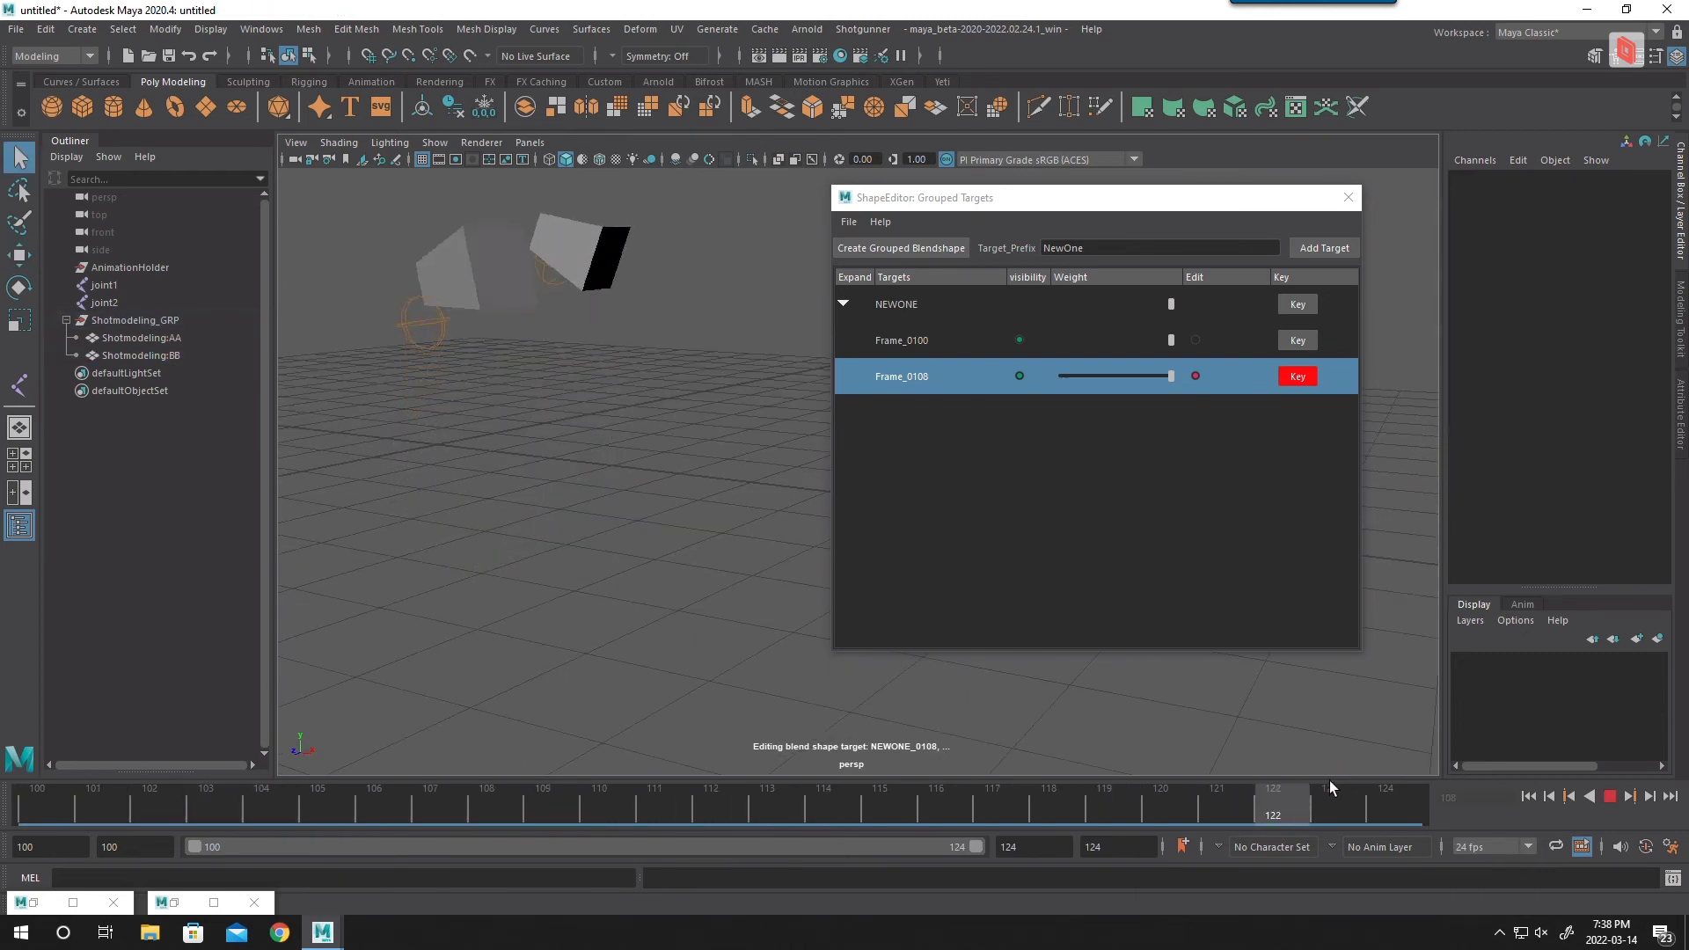
pyautogui.moveTo(1330, 787); pyautogui.dragTo(12, 798)
pyautogui.keyDown('alt'); pyautogui.moveTo(583, 626); pyautogui.dragTo(568, 655, button='middle'); pyautogui.keyUp('alt')
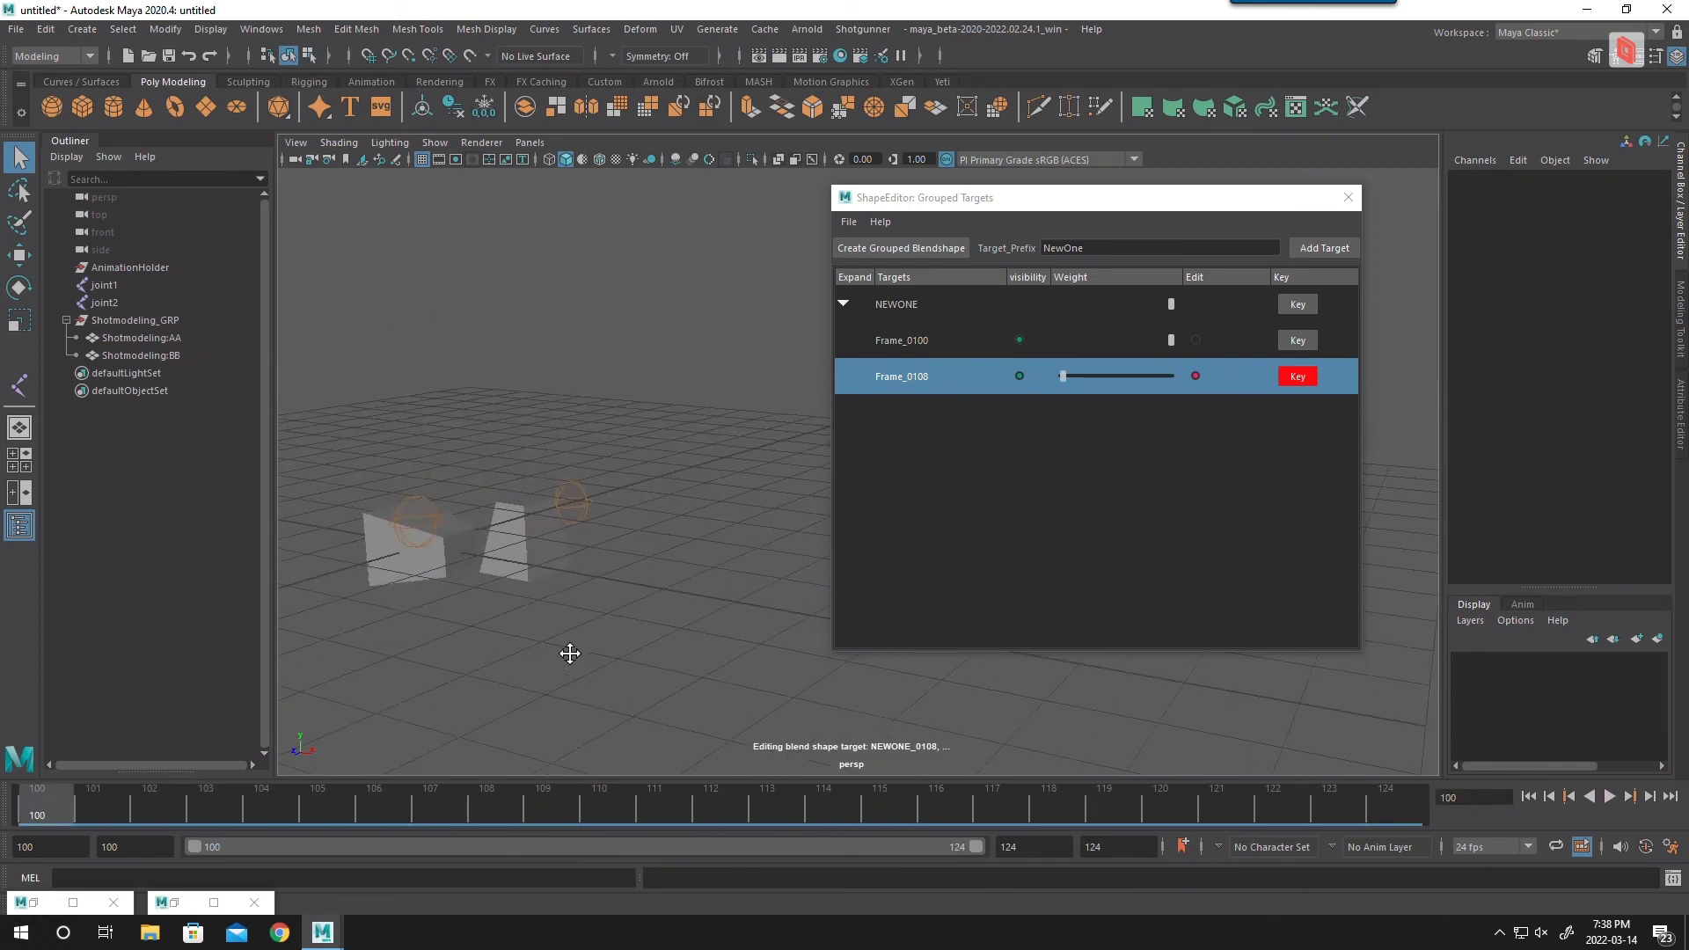
pyautogui.keyDown('alt'); pyautogui.moveTo(568, 655); pyautogui.dragTo(607, 639); pyautogui.keyUp('alt')
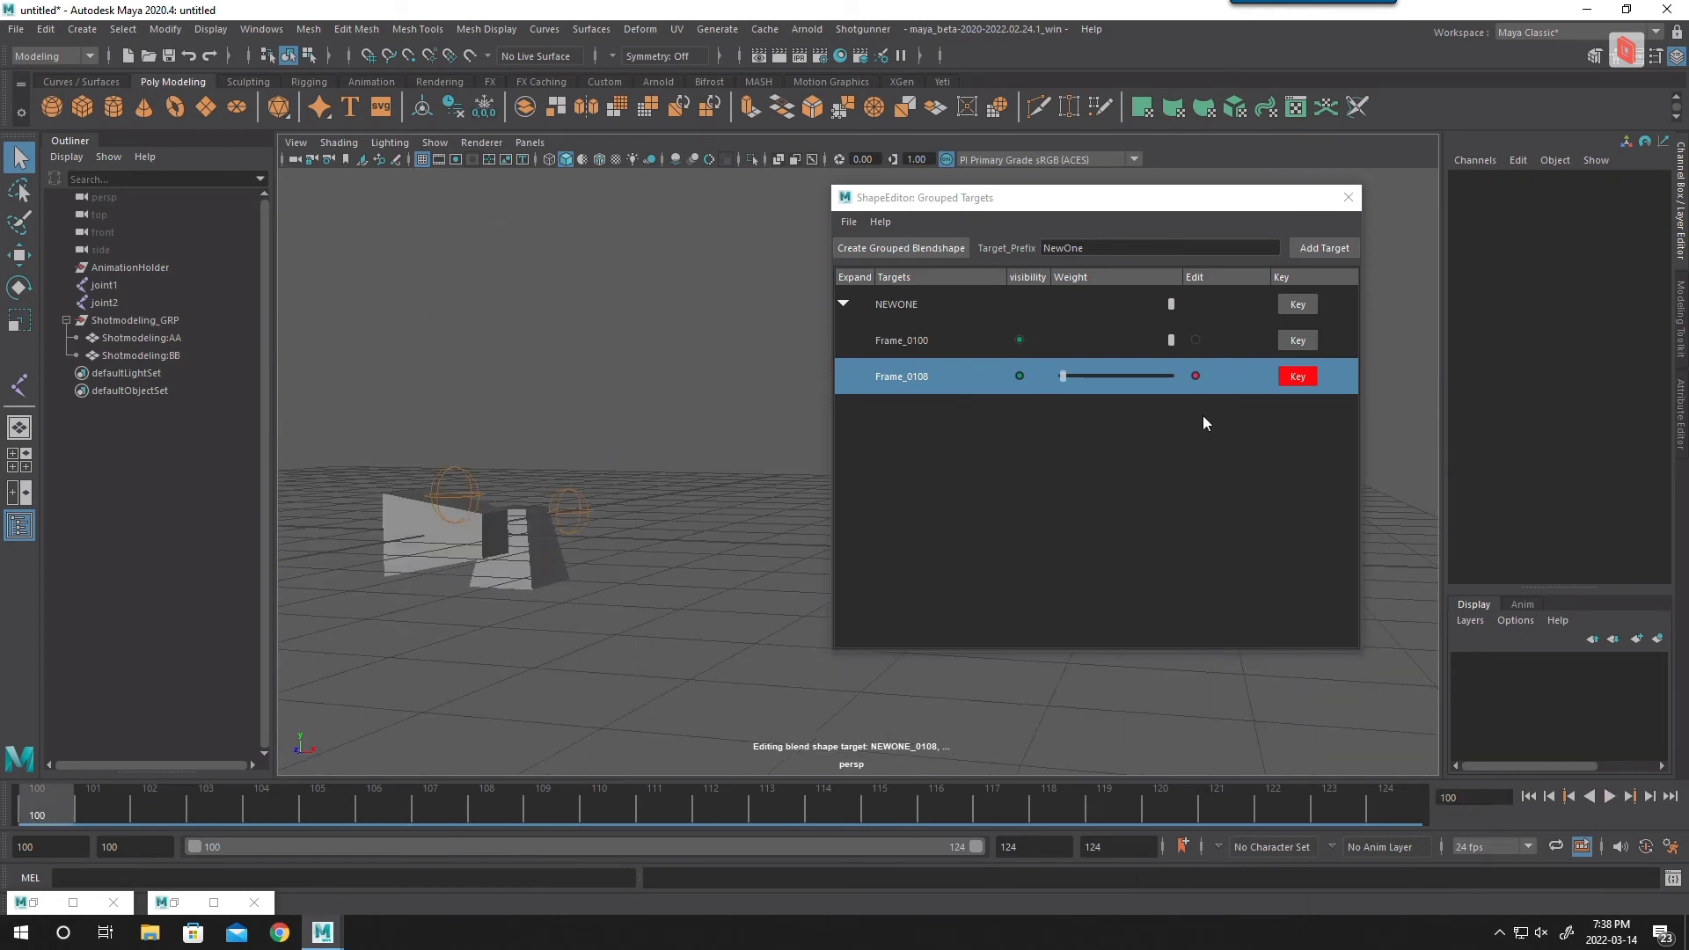
# Step: Key the NEWONE group's weight at 1 on frame 100 and at 0 on frame 90
pyautogui.click(1298, 307)
pyautogui.keyDown('alt'); pyautogui.moveTo(502, 690); pyautogui.dragTo(467, 701); pyautogui.keyUp('alt')
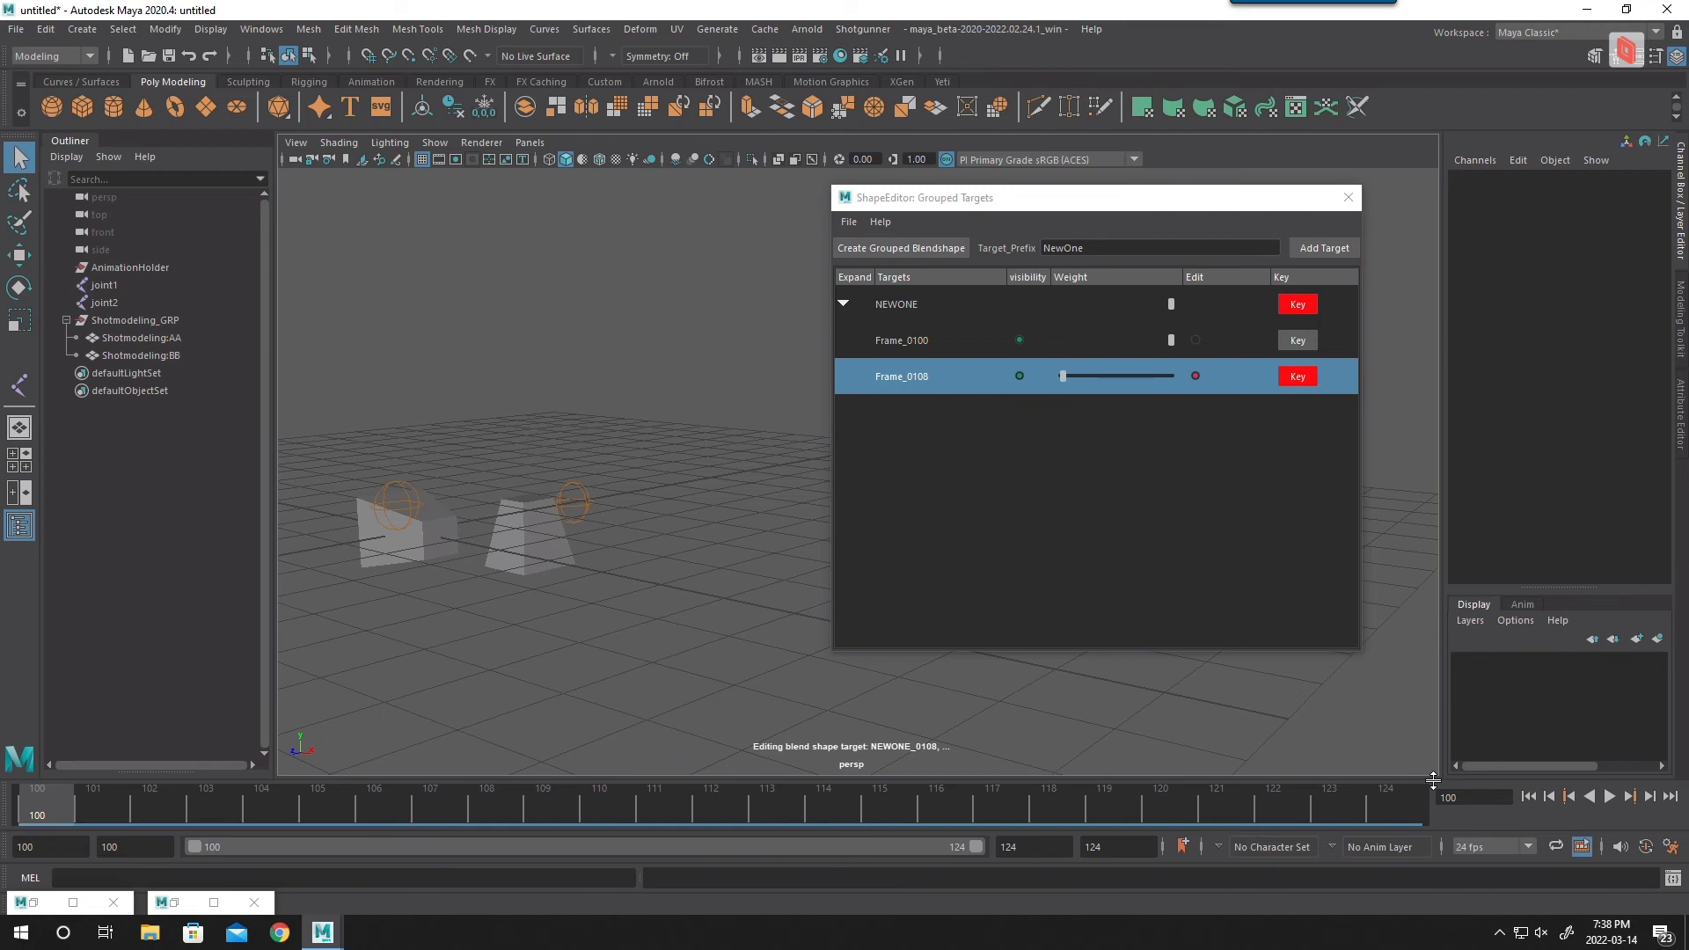
pyautogui.click(1501, 797)
pyautogui.write('90')
pyautogui.press('Return')
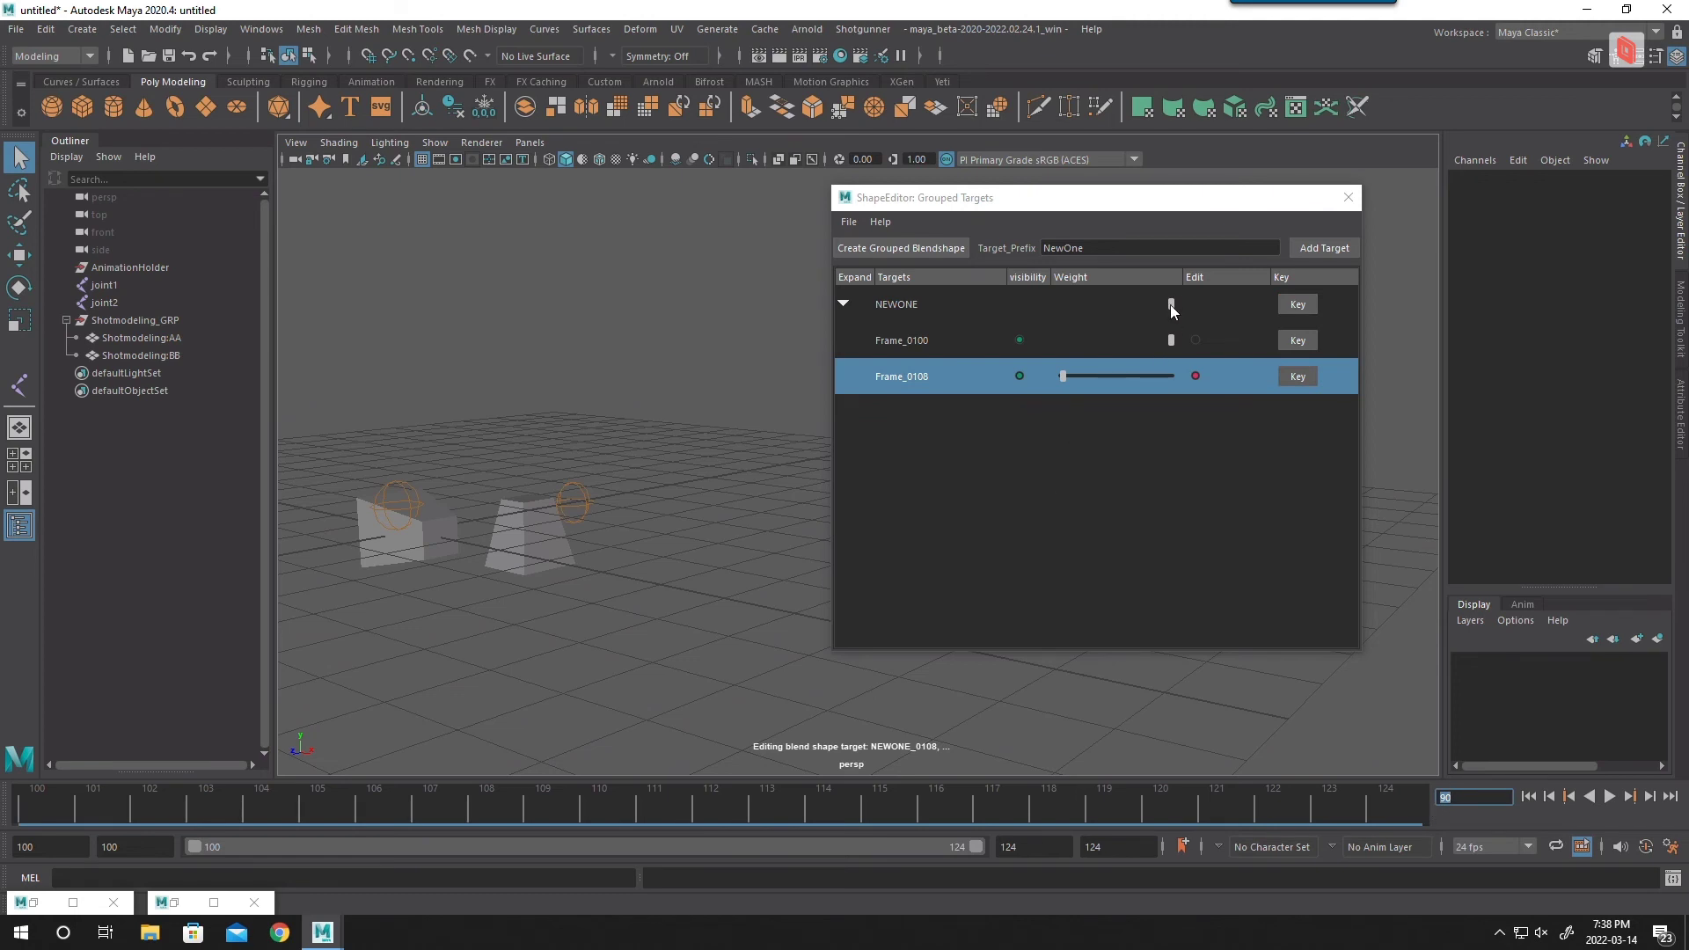
pyautogui.rightClick(1305, 307)
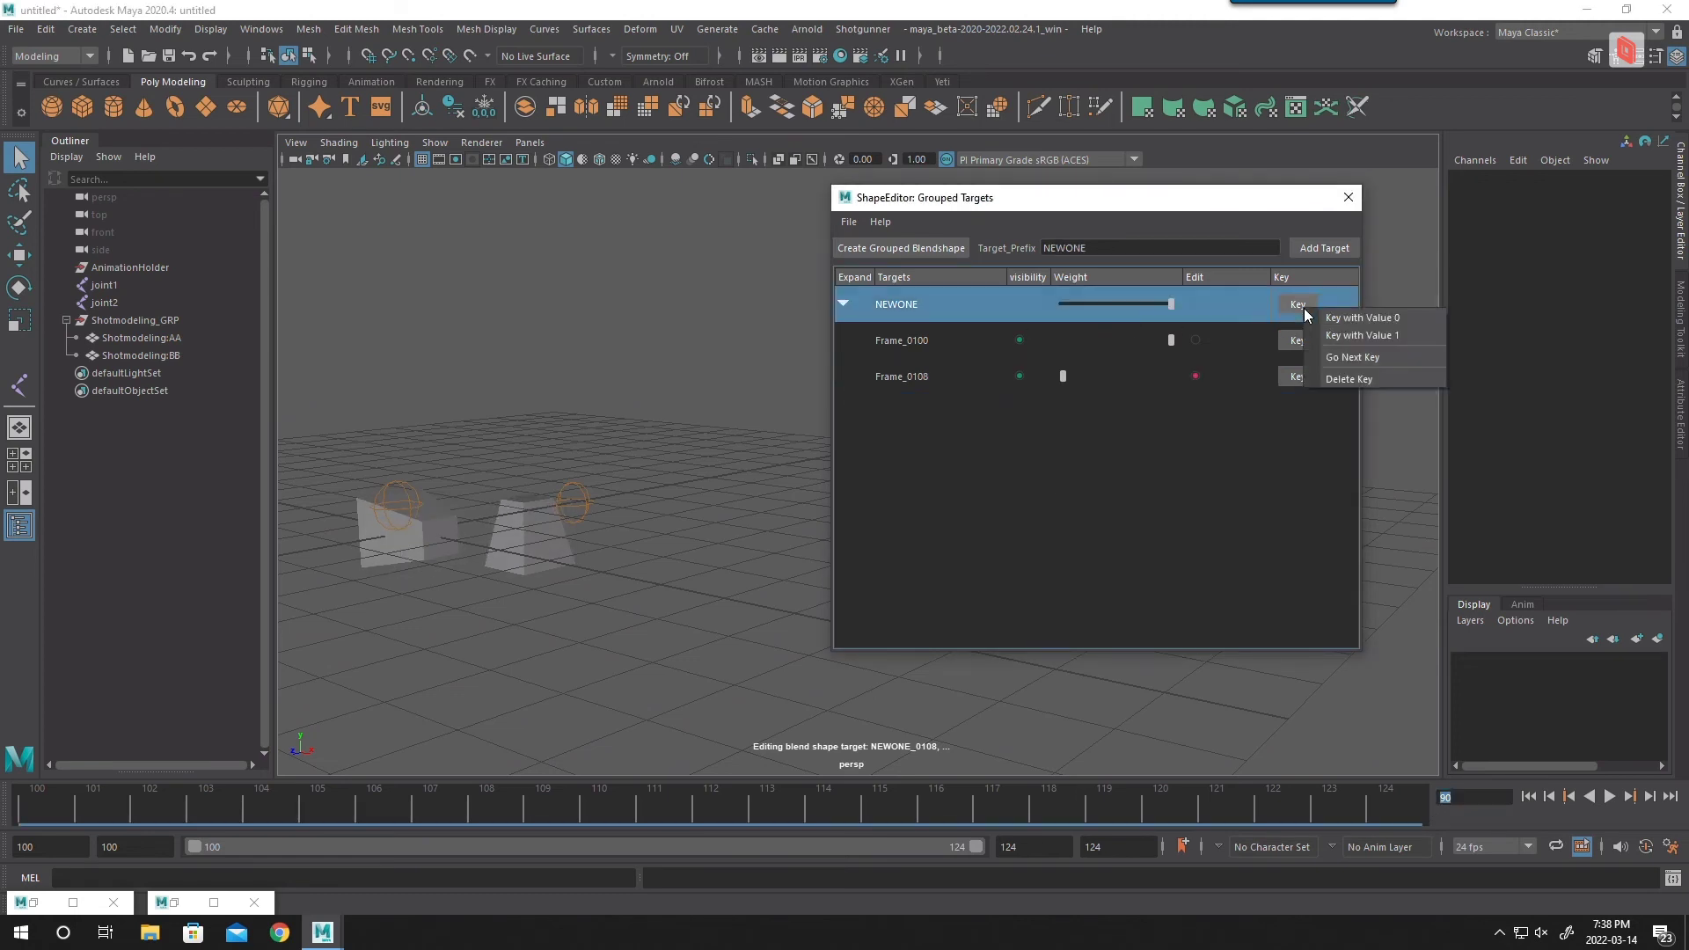
pyautogui.click(1365, 322)
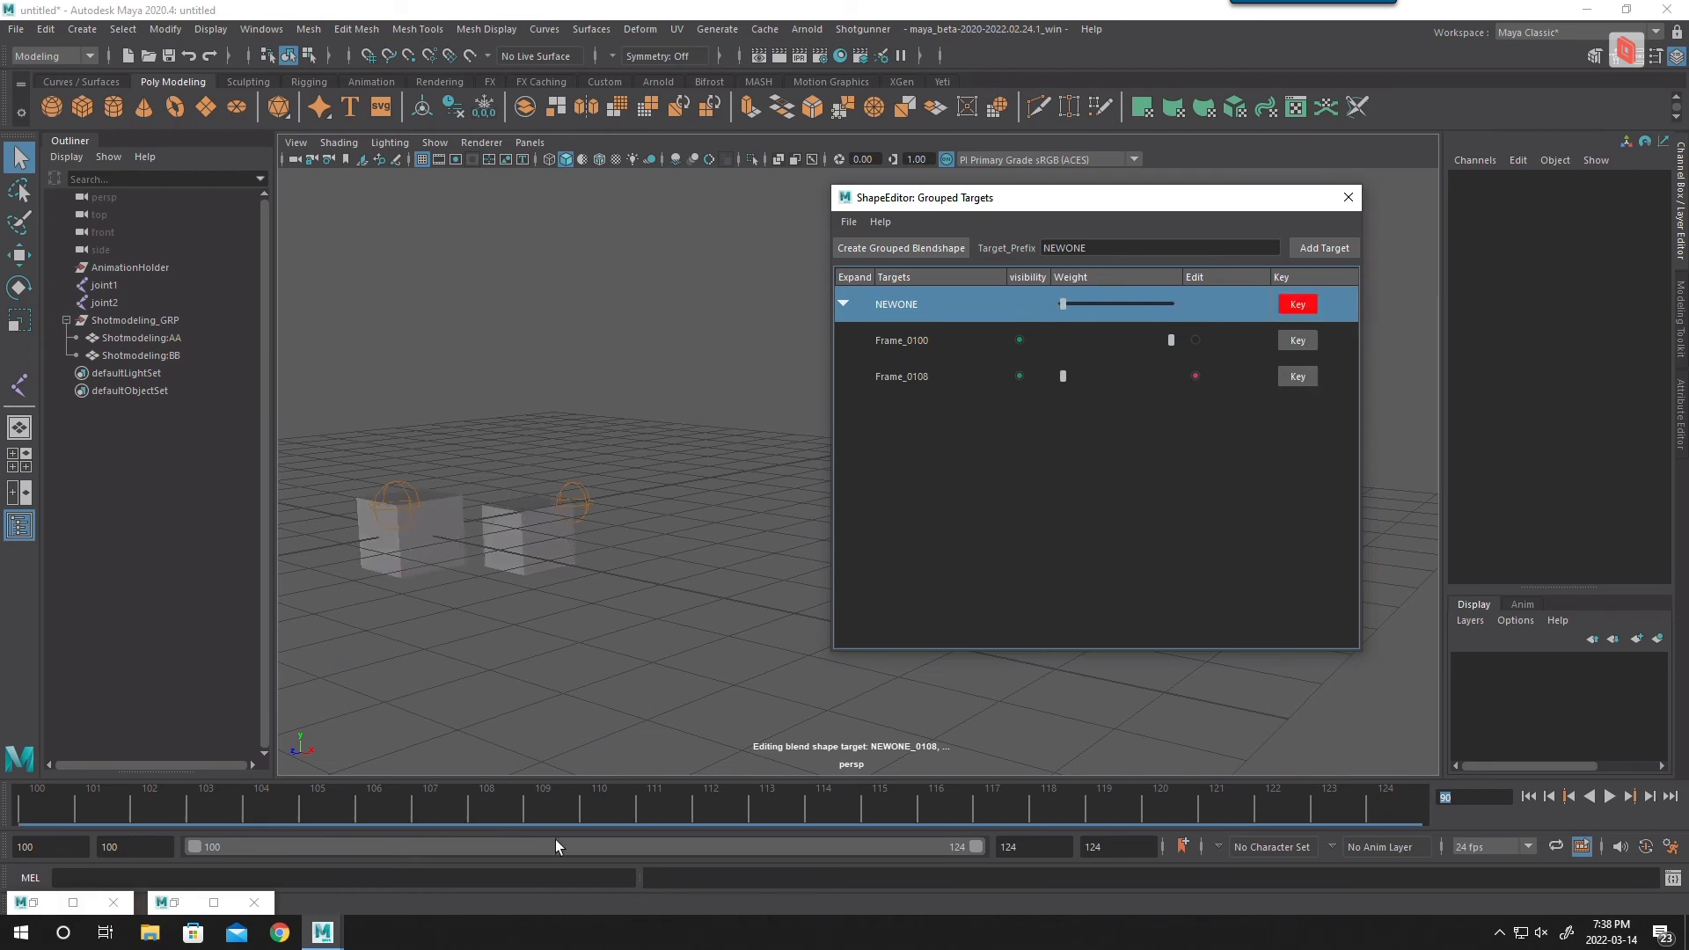
# Step: Set the animation start and playback start to frame 90, and play back the group weight's fade-in
pyautogui.click(34, 847)
pyautogui.write('90')
pyautogui.press('Tab')
pyautogui.write('90')
pyautogui.press('Return')
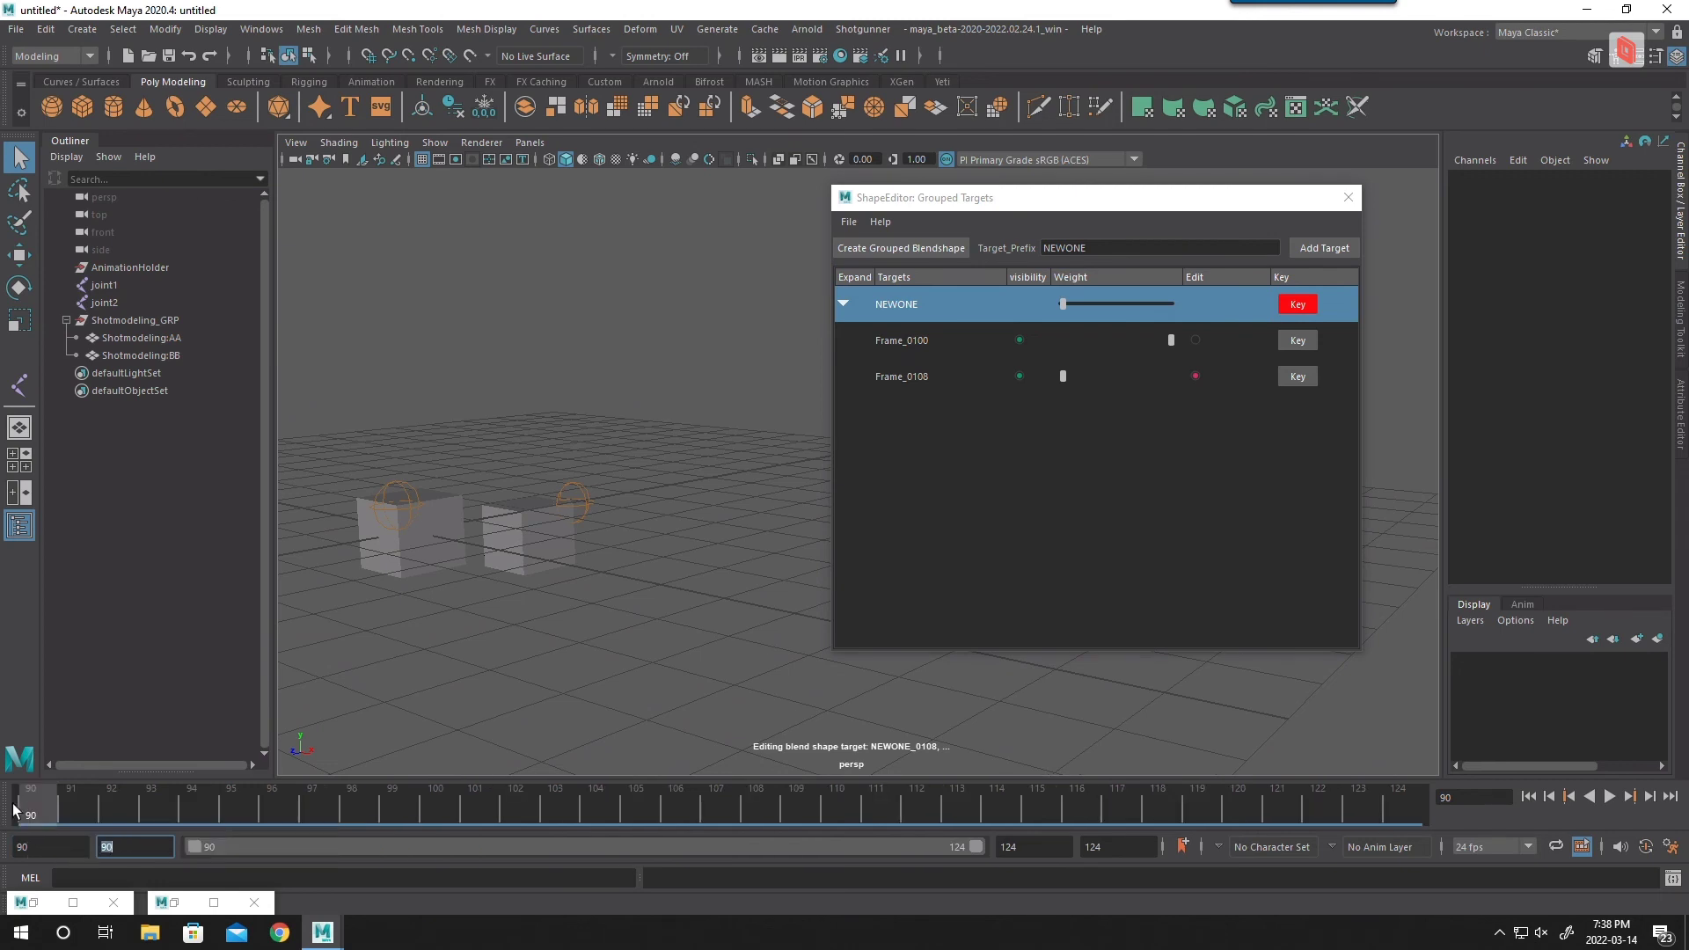
pyautogui.hotkey('alt', 'v')
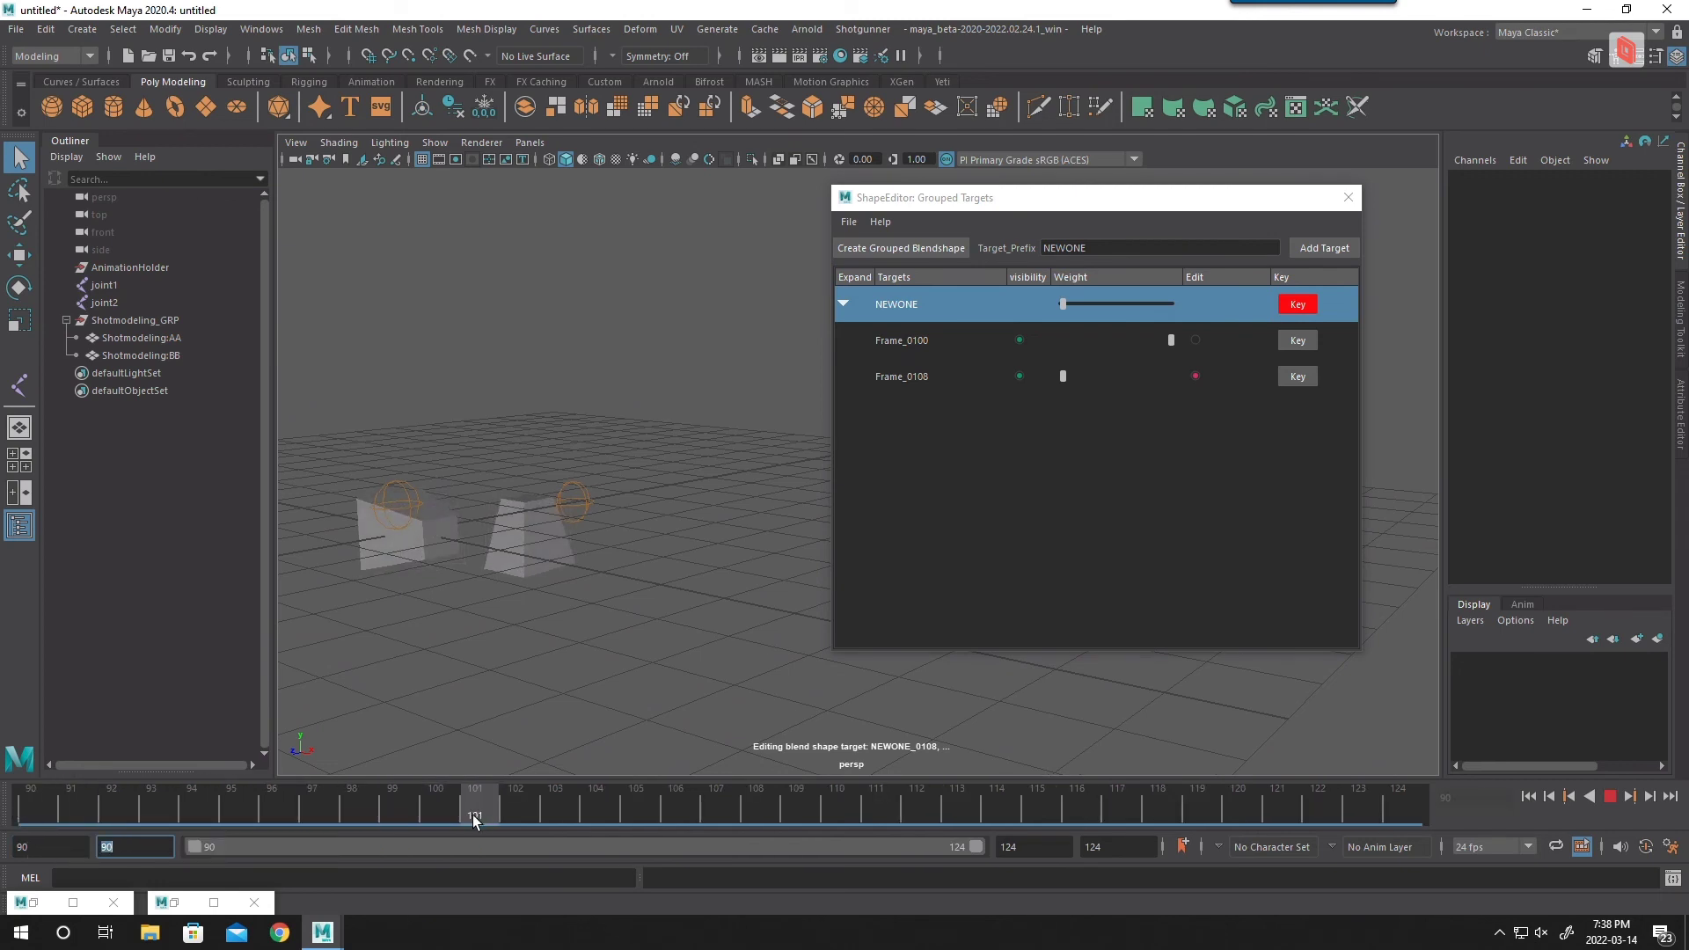
pyautogui.moveTo(479, 814); pyautogui.dragTo(46, 843)
pyautogui.keyDown('alt'); pyautogui.moveTo(568, 559); pyautogui.dragTo(728, 486); pyautogui.keyUp('alt')
pyautogui.keyDown('alt'); pyautogui.moveTo(727, 486); pyautogui.dragTo(736, 607, button='right'); pyautogui.keyUp('alt')
pyautogui.click(882, 223)
pyautogui.click(1077, 208)
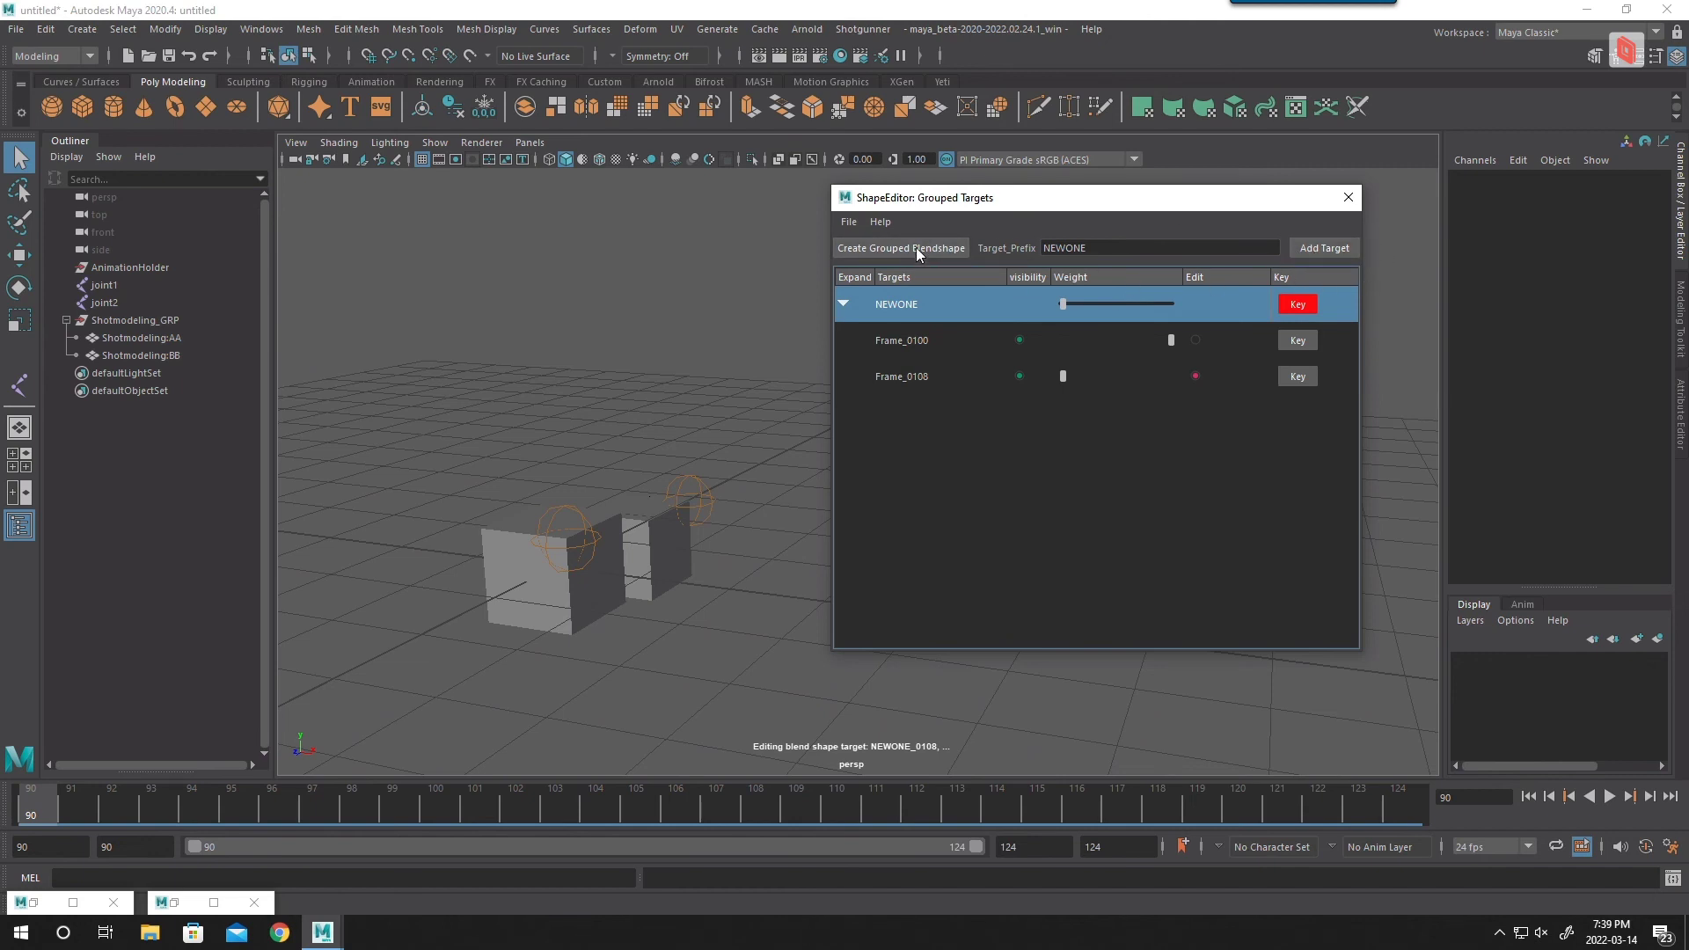
pyautogui.keyDown('alt'); pyautogui.moveTo(492, 387); pyautogui.dragTo(536, 396); pyautogui.keyUp('alt')
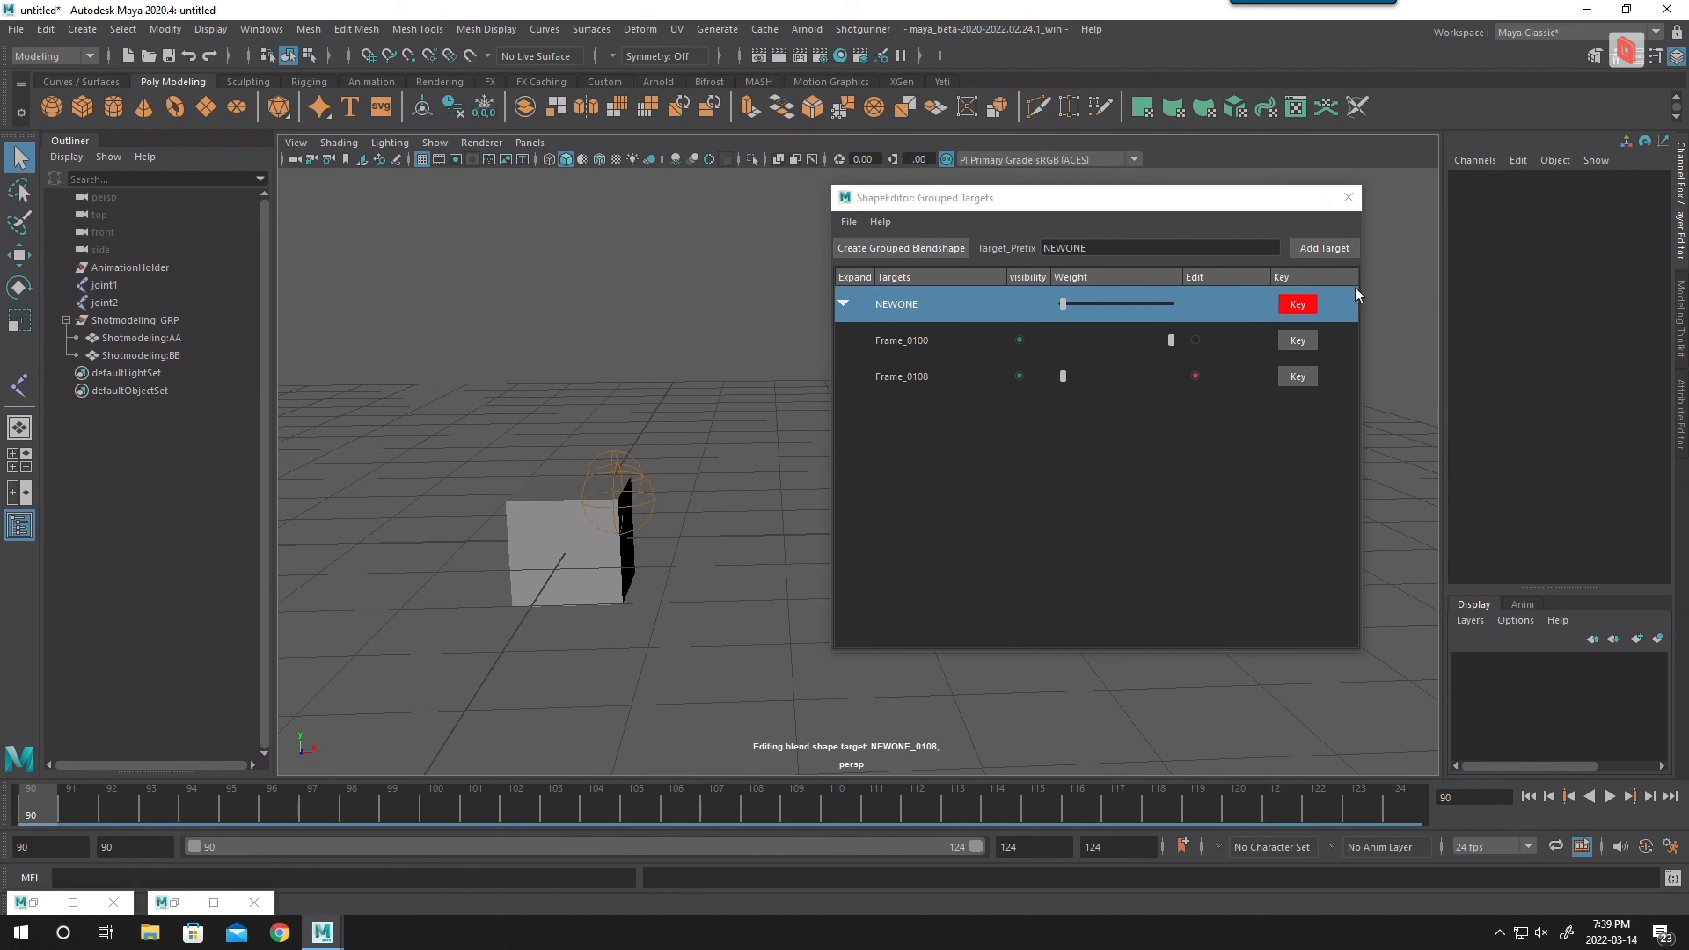
pyautogui.keyDown('alt'); pyautogui.moveTo(611, 490); pyautogui.dragTo(713, 428); pyautogui.keyUp('alt')
pyautogui.click(842, 303)
pyautogui.click(844, 304)
pyautogui.keyDown('alt'); pyautogui.moveTo(421, 568); pyautogui.dragTo(482, 545); pyautogui.keyUp('alt')
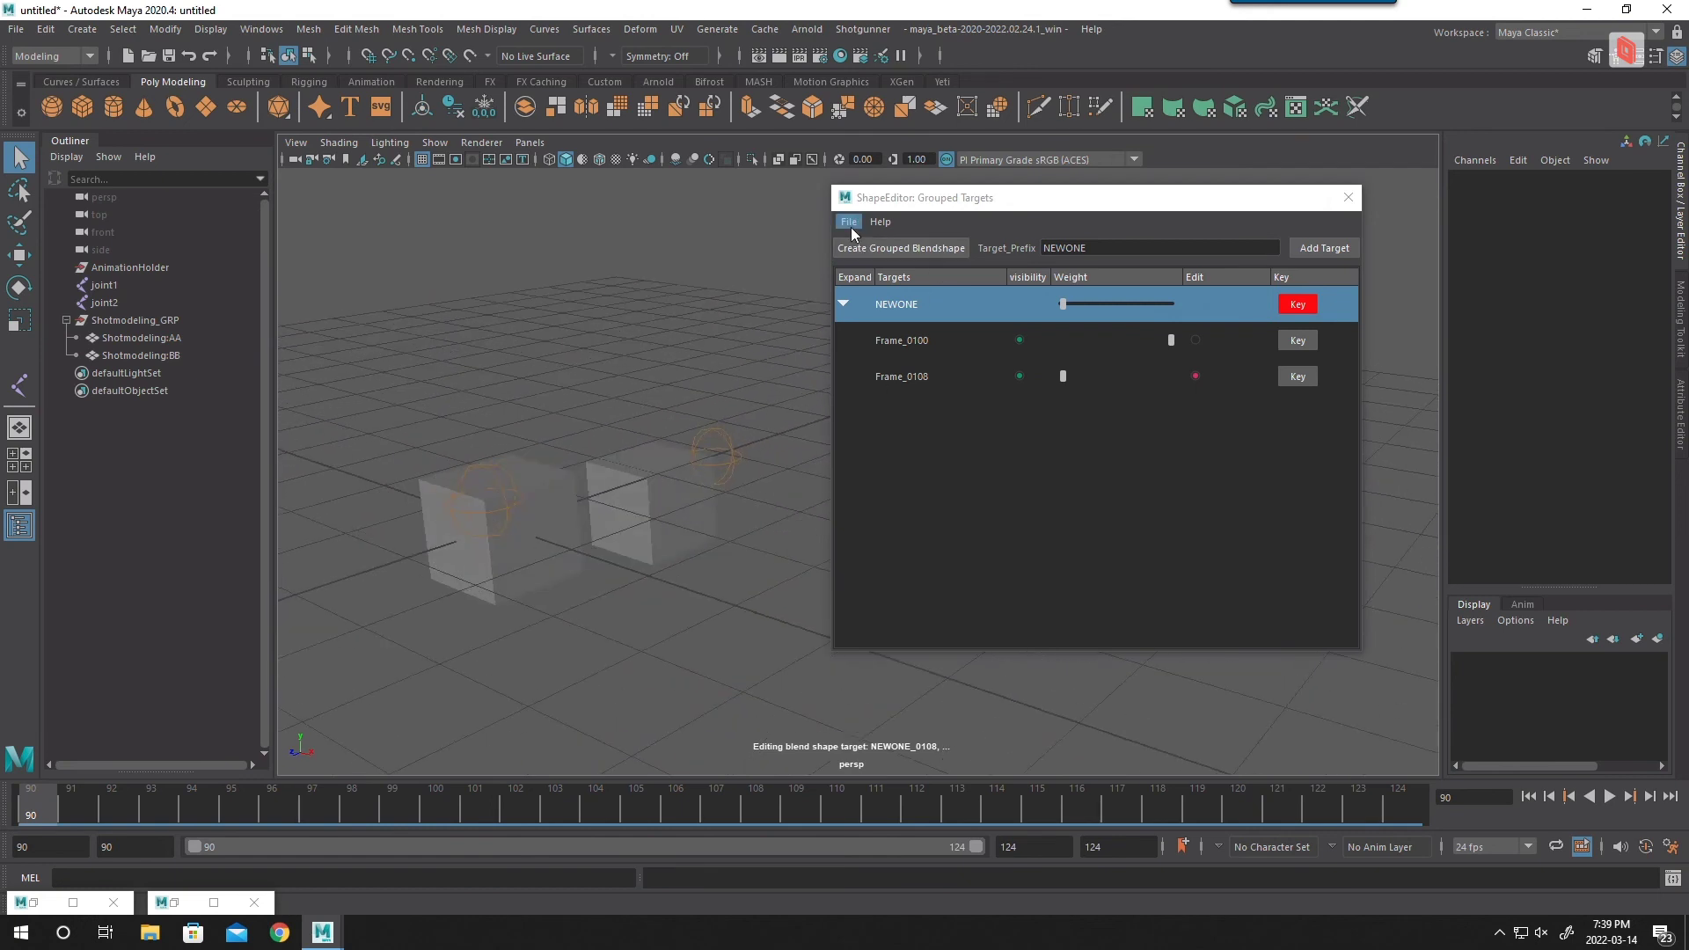
# Step: Select both Shotmodeling cubes and export them as an Alembic file named wwwCheck to the Desktop
pyautogui.click(628, 563)
pyautogui.keyDown('shift'); pyautogui.click(549, 572); pyautogui.keyUp('shift')
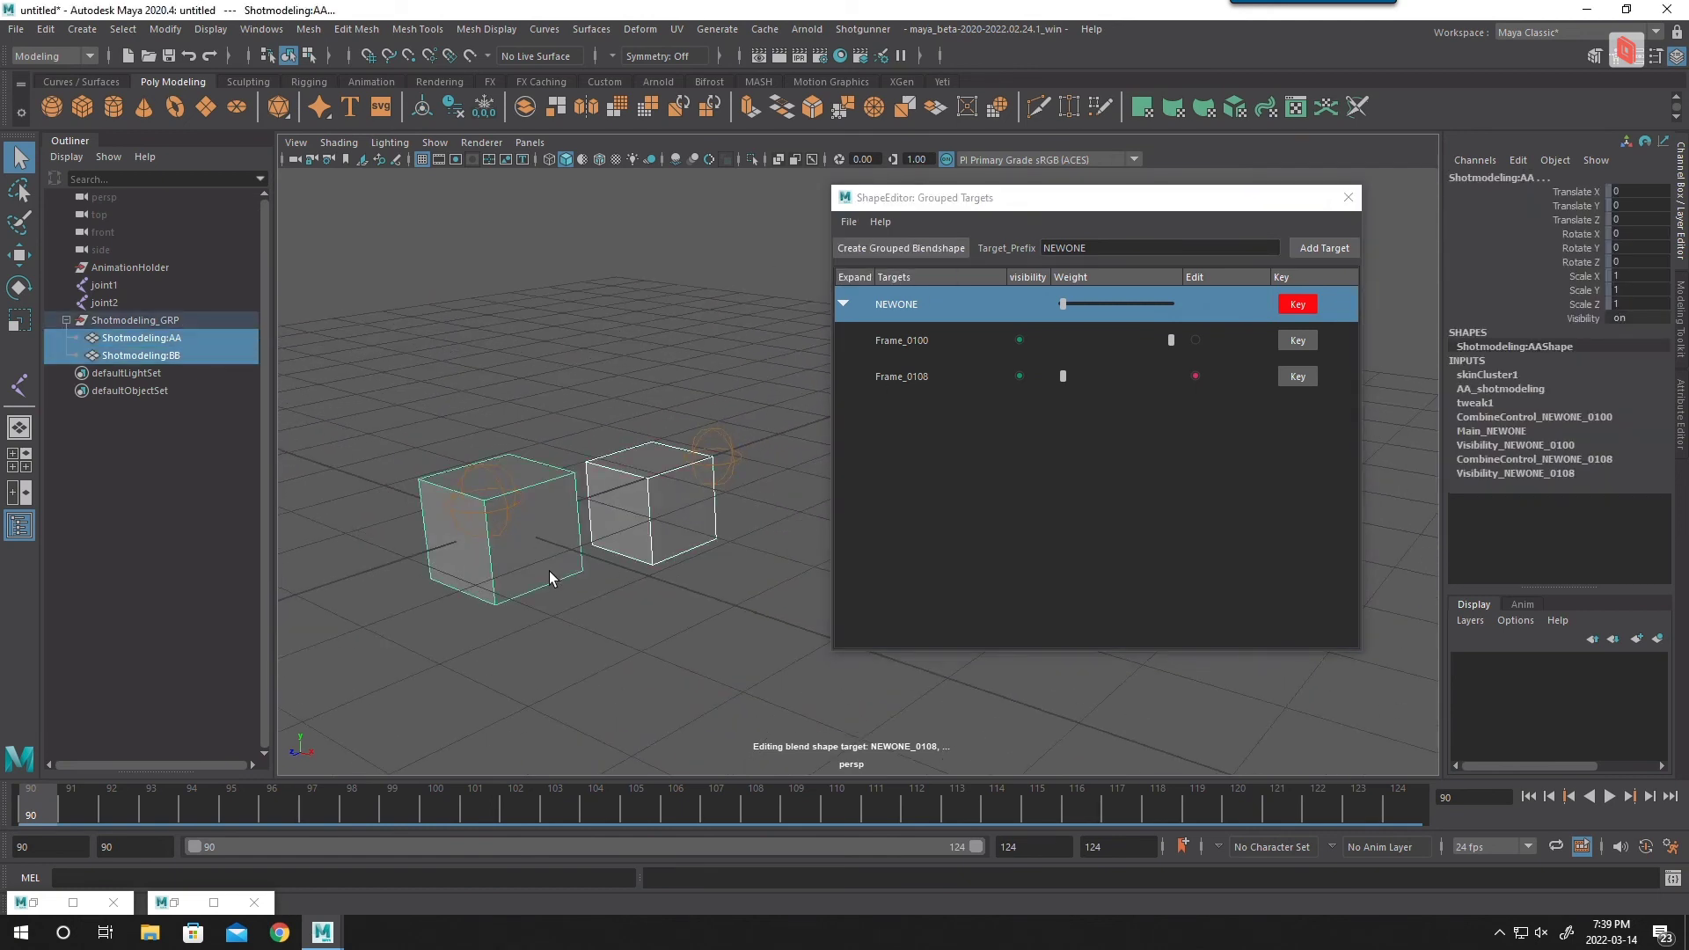
pyautogui.click(850, 223)
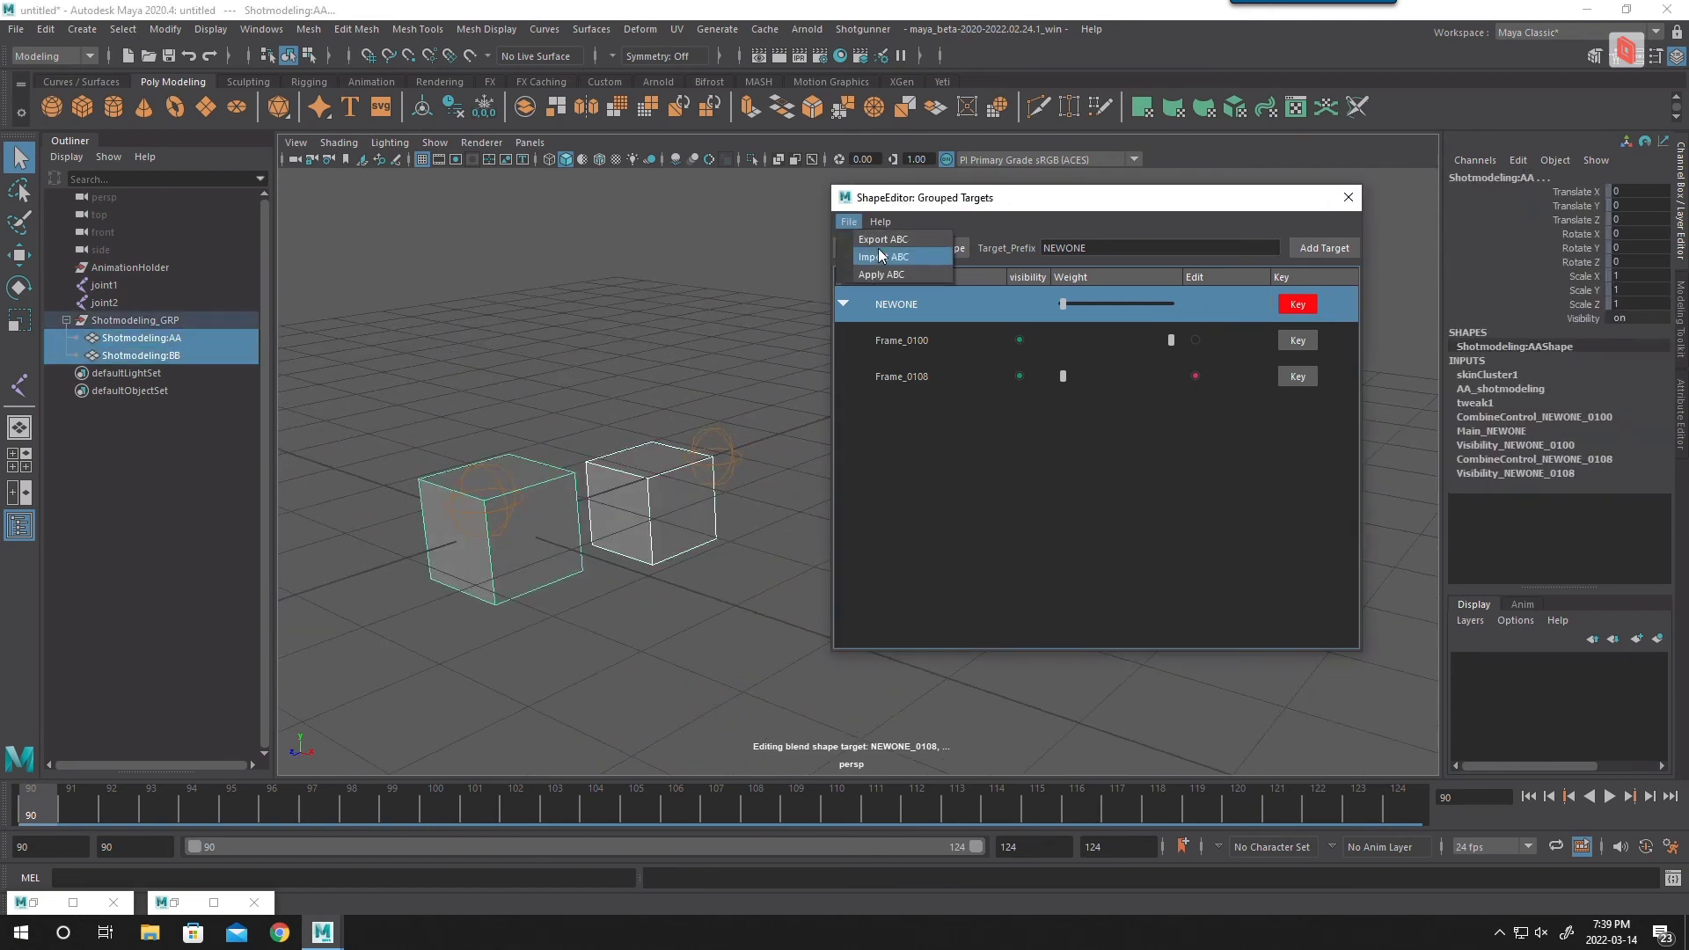
pyautogui.click(885, 250)
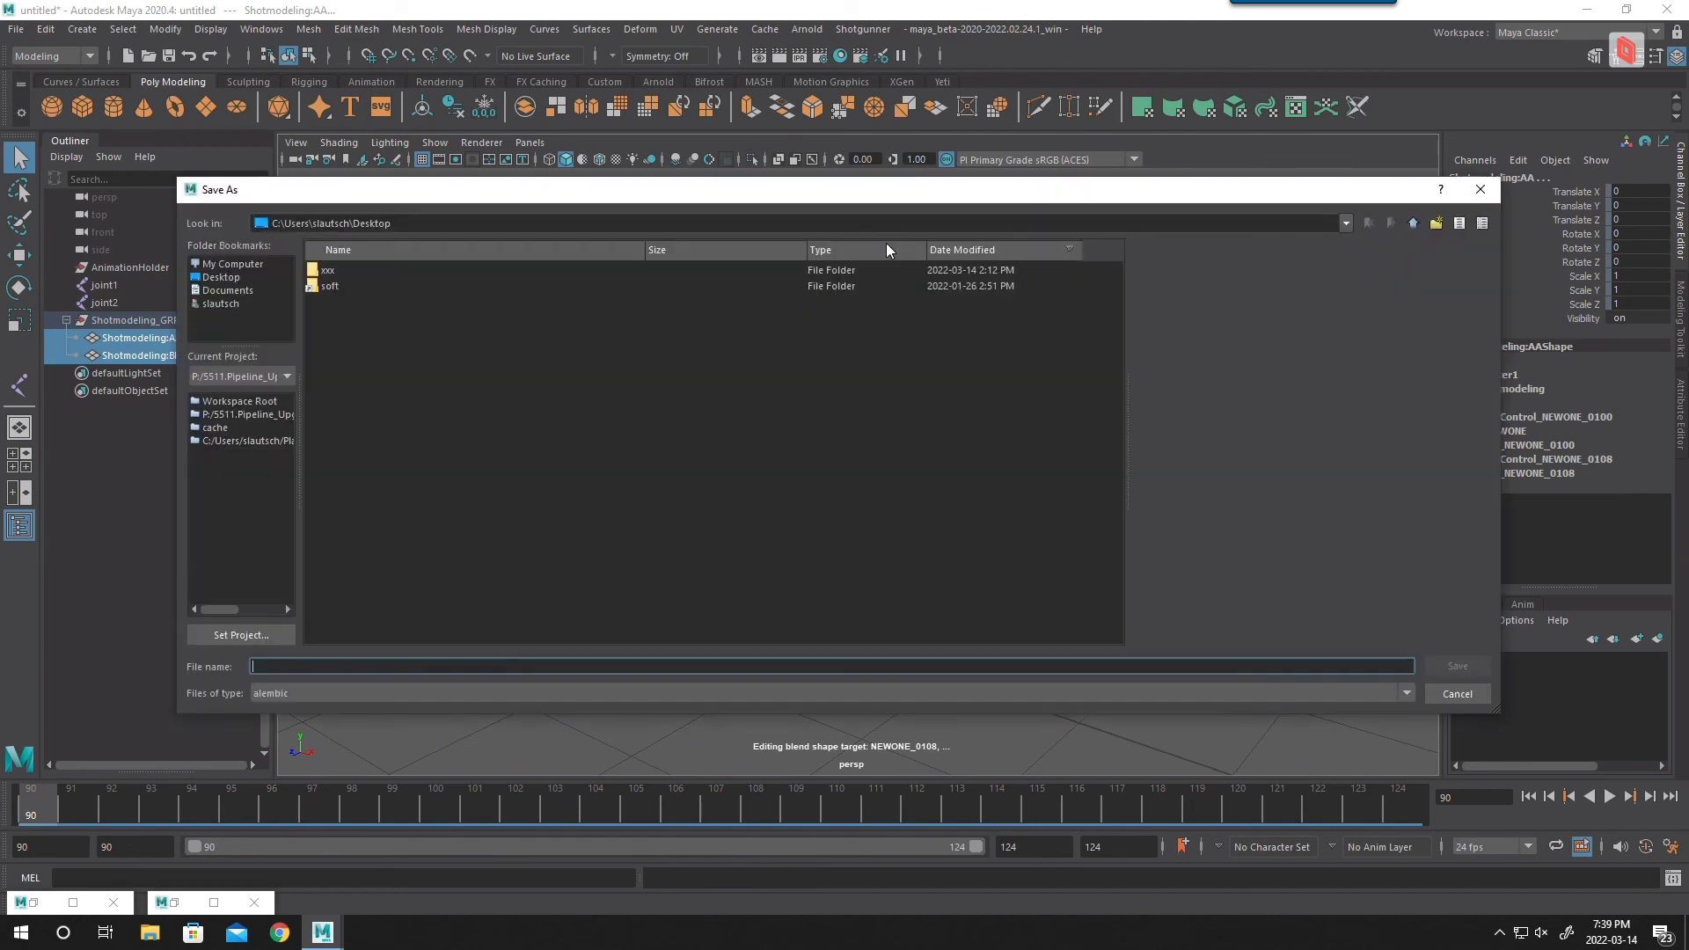
pyautogui.click(231, 278)
pyautogui.click(357, 667)
pyautogui.write('wwwCheck')
pyautogui.press('Return')
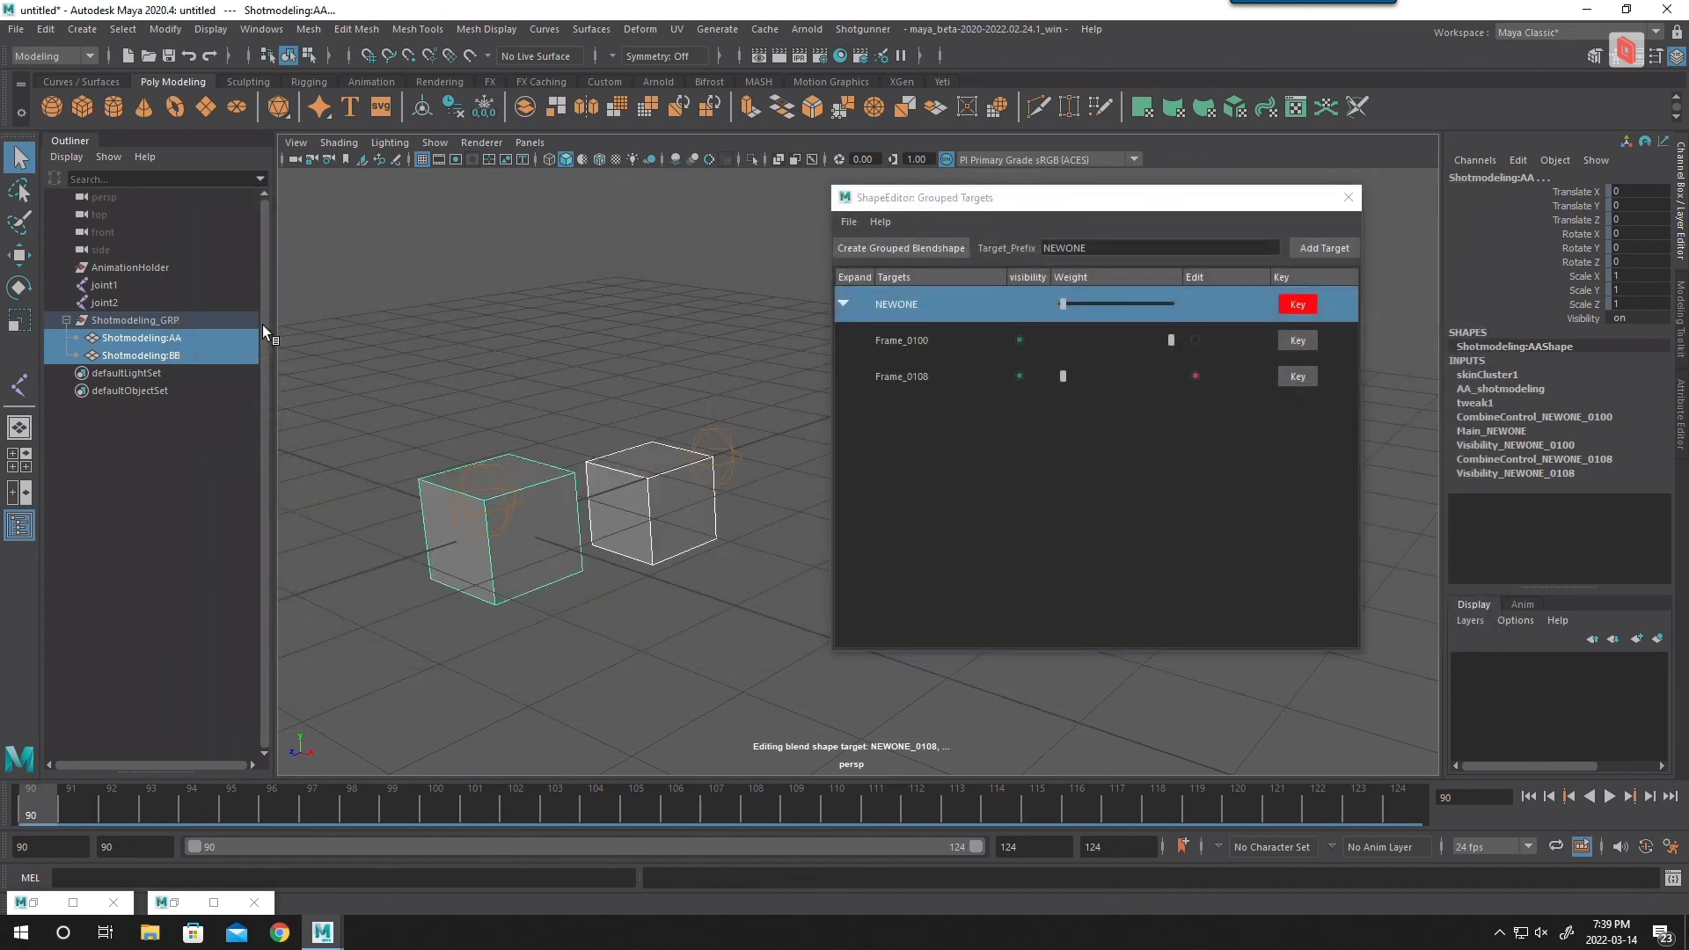
# Step: Start a new scene without saving the current one
pyautogui.click(7, 28)
pyautogui.click(40, 59)
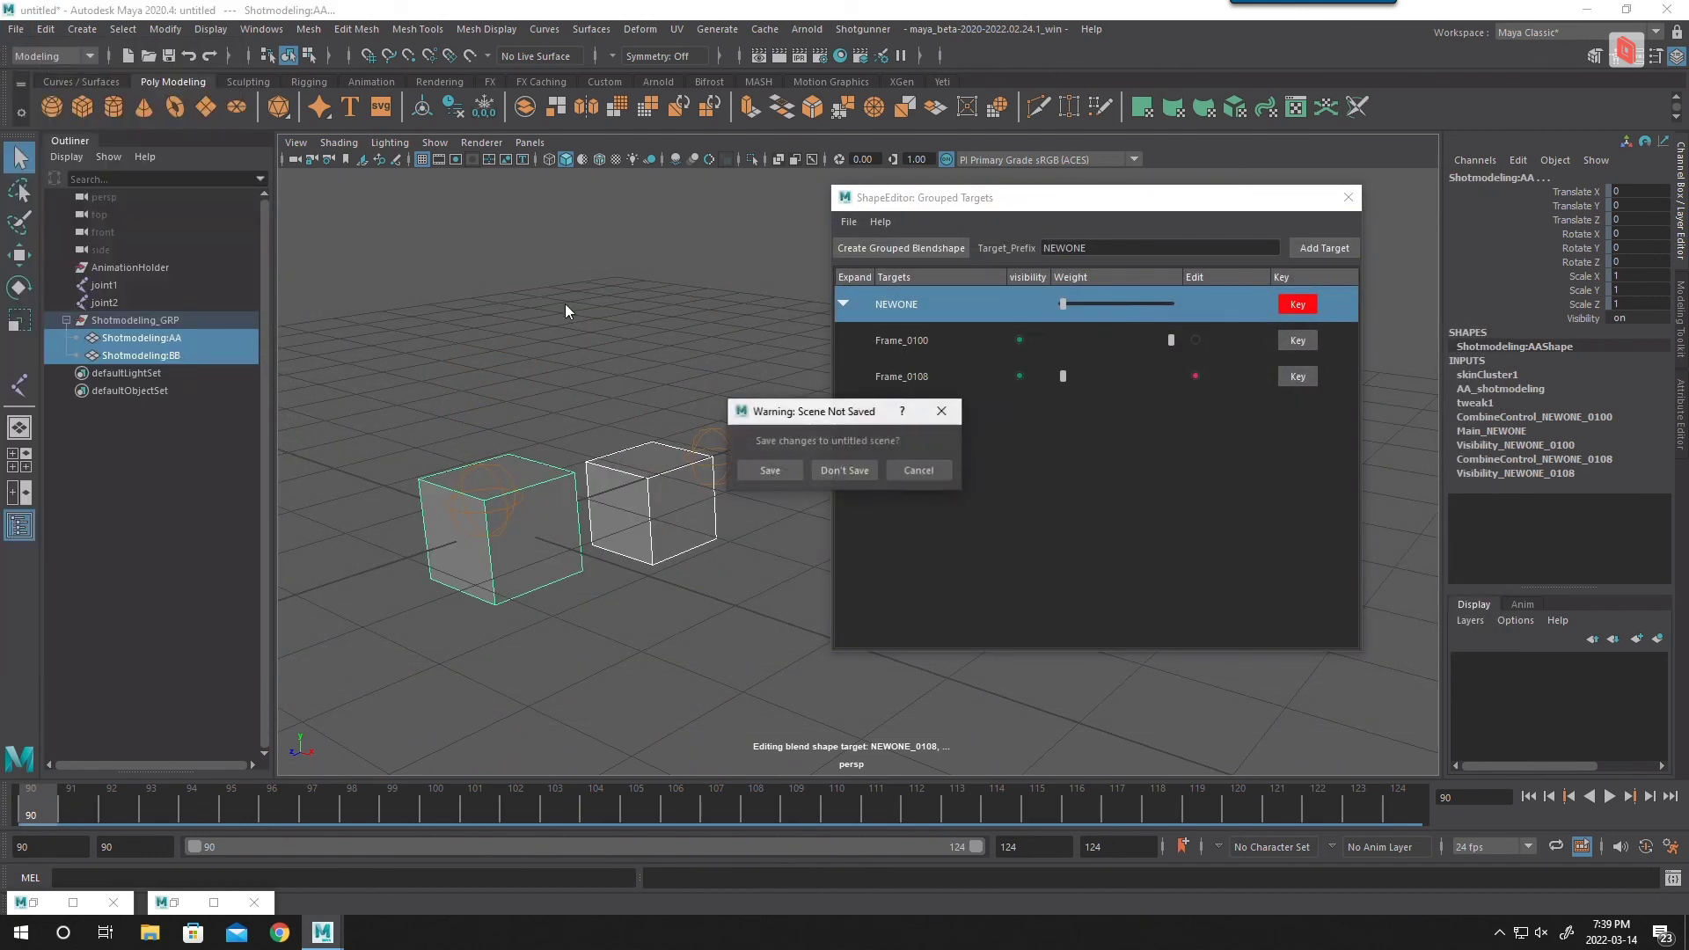
pyautogui.click(842, 471)
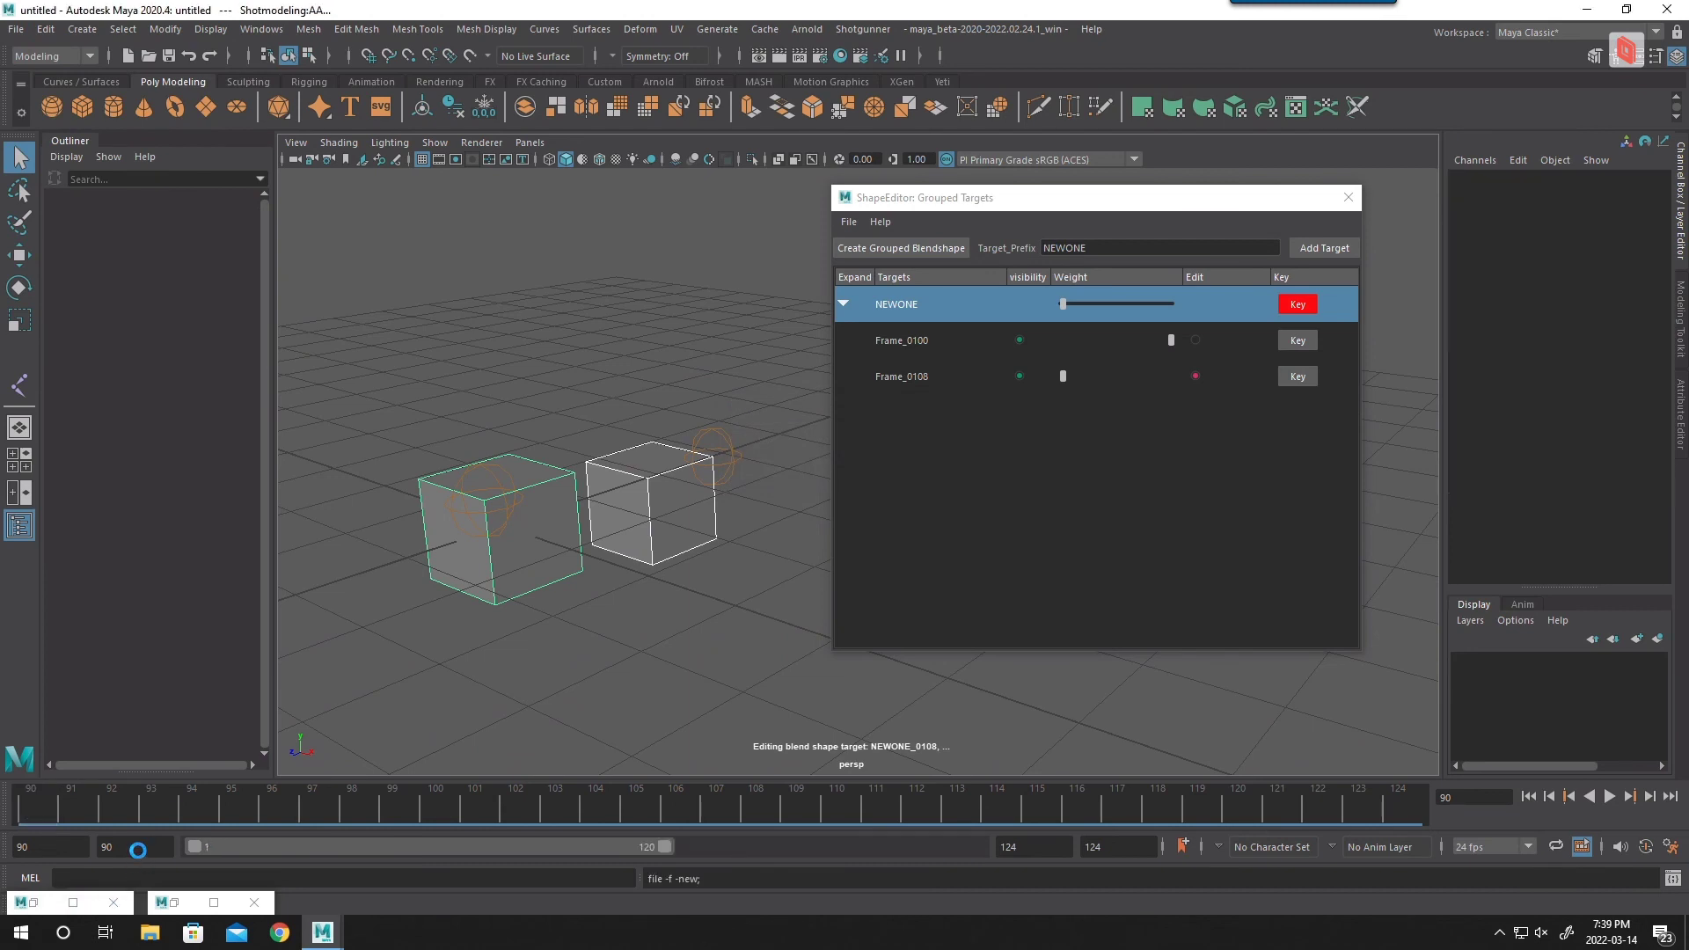
# Step: Import the wwwCheck Alembic file into the new scene with the Grouped Targets editor's Import ABC command
pyautogui.moveTo(138, 849); pyautogui.dragTo(6, 850)
pyautogui.click(335, 515)
pyautogui.click(112, 269)
pyautogui.click(849, 222)
pyautogui.click(879, 257)
pyautogui.click(587, 348)
pyautogui.click(909, 692)
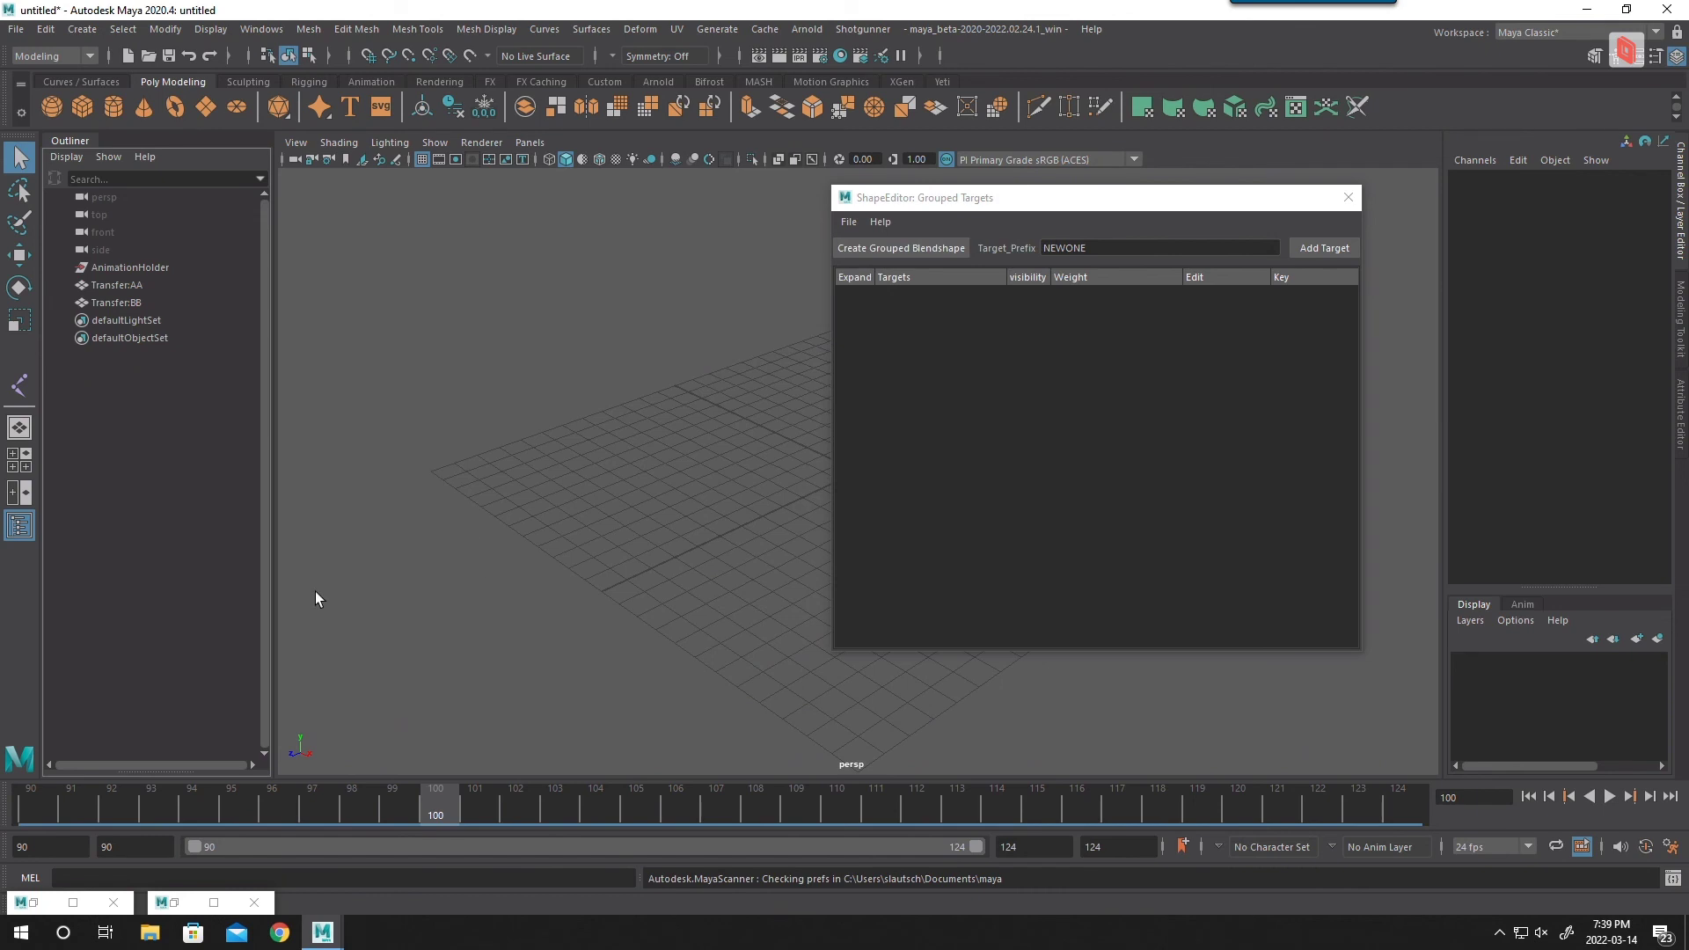
# Step: Play back the imported timeline briefly, and select Transfer:AA and Transfer:BB to inspect the imported cubes
pyautogui.hotkey('alt', 'v')
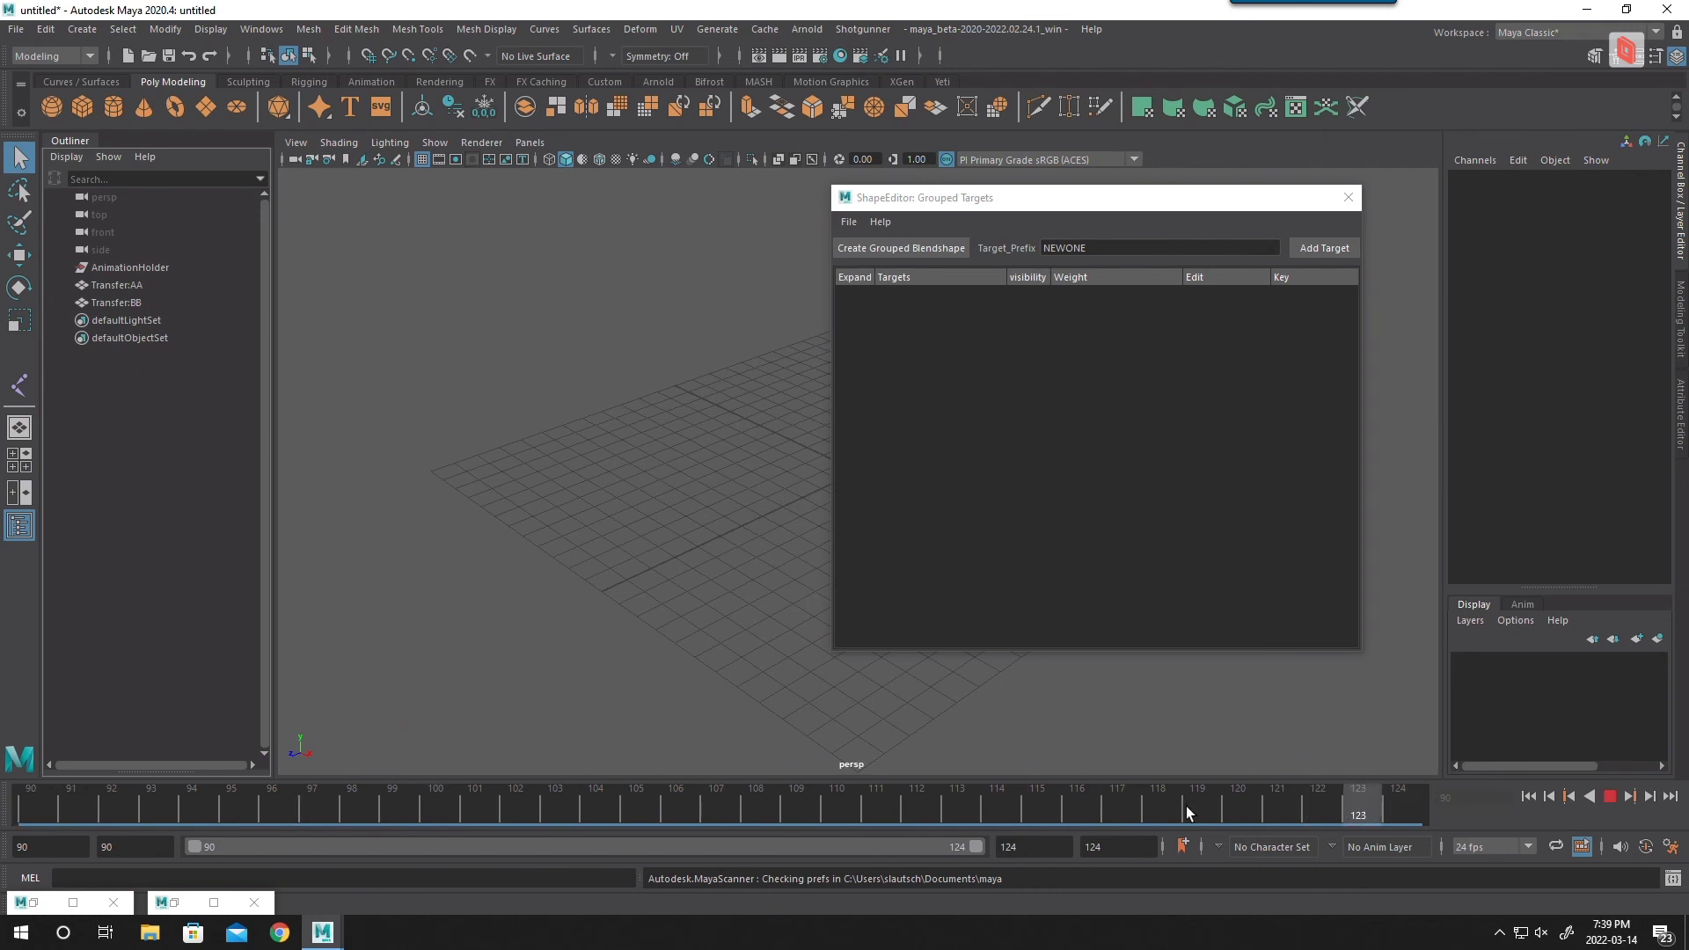
pyautogui.hotkey('alt', 'v')
pyautogui.click(123, 285)
pyautogui.keyDown('shift'); pyautogui.click(117, 302); pyautogui.keyUp('shift')
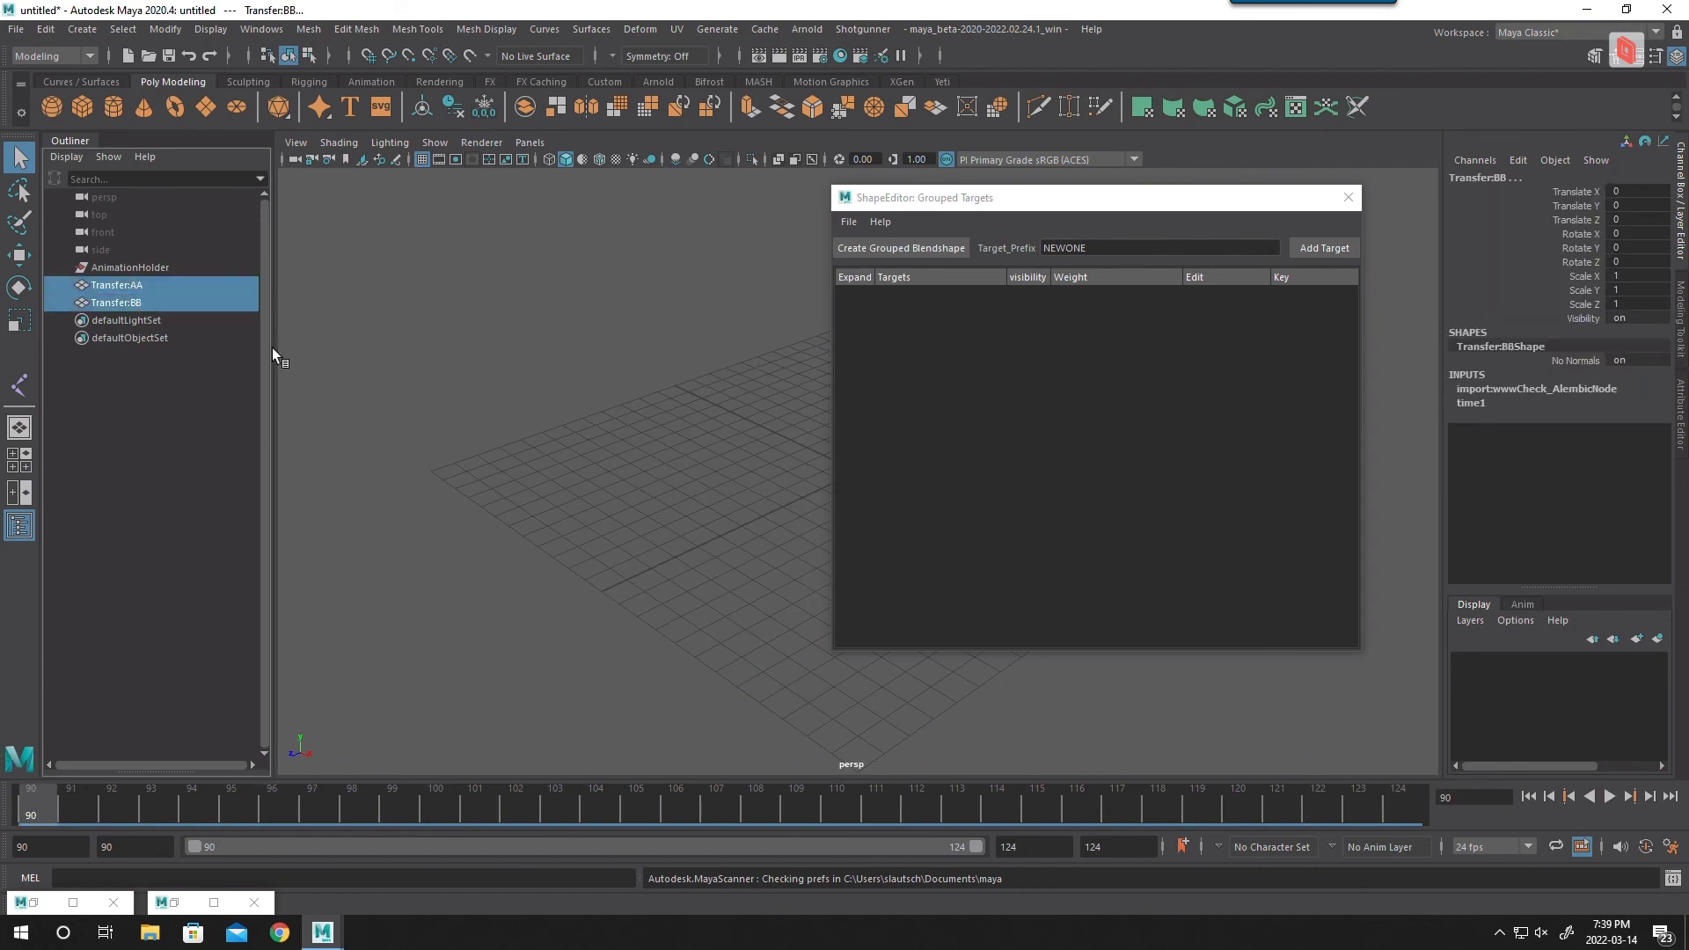
pyautogui.keyDown('alt'); pyautogui.moveTo(402, 393); pyautogui.dragTo(572, 616); pyautogui.keyUp('alt')
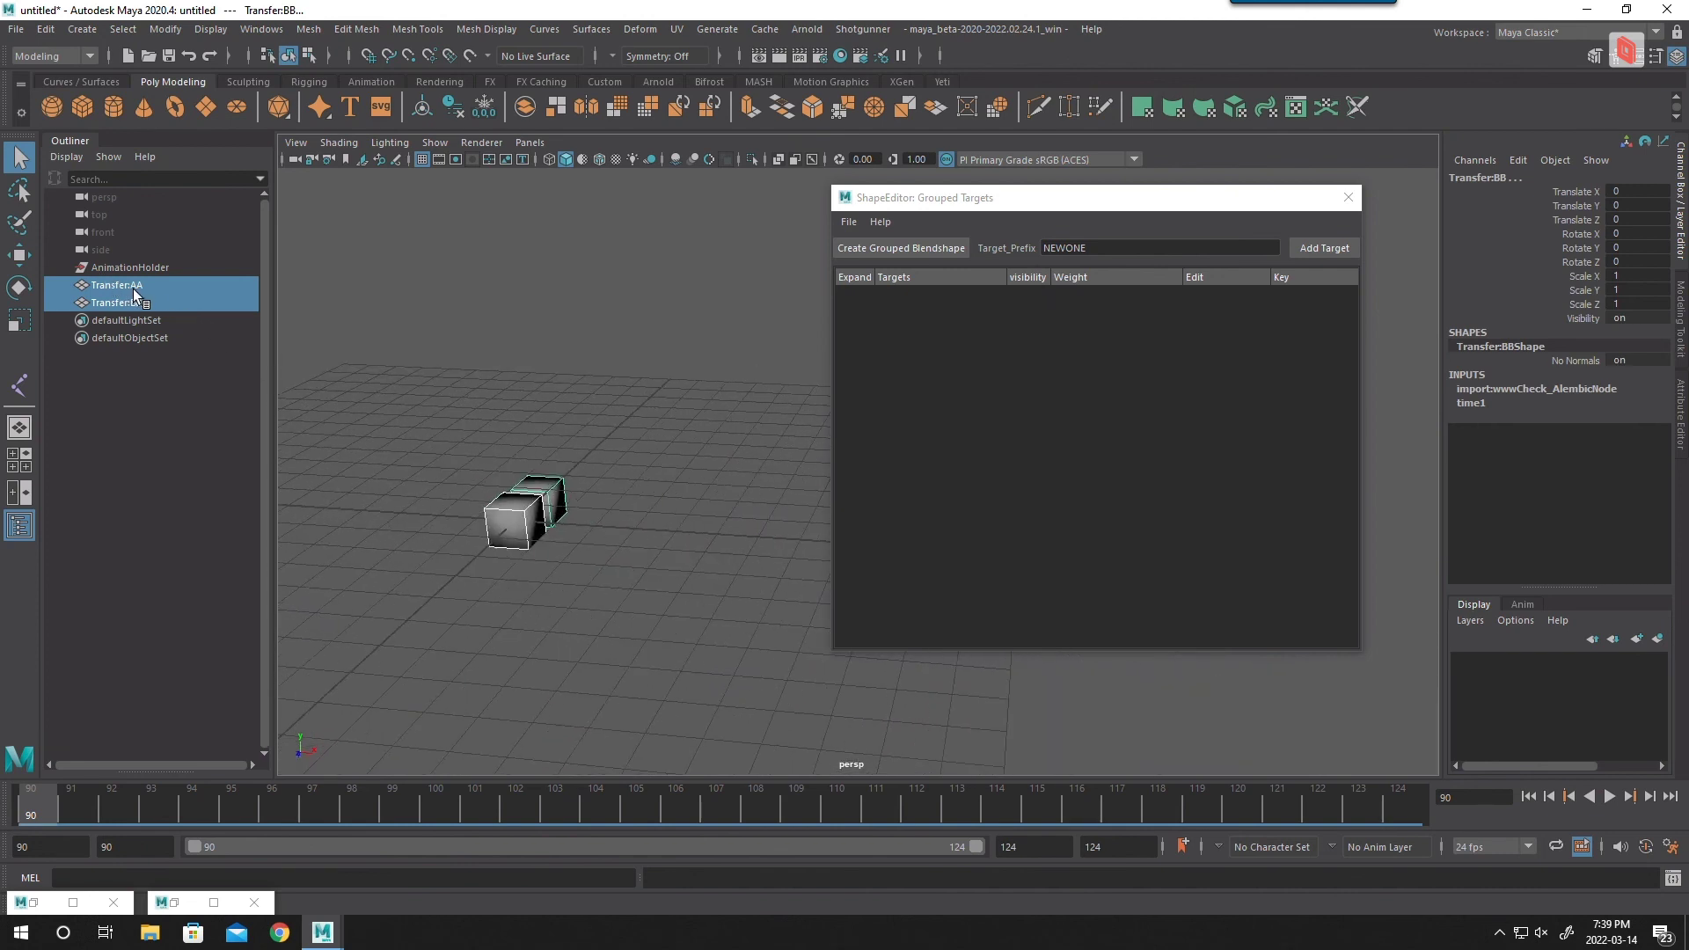
pyautogui.click(218, 304)
pyautogui.click(149, 283)
pyautogui.keyDown('shift'); pyautogui.click(141, 303); pyautogui.keyUp('shift')
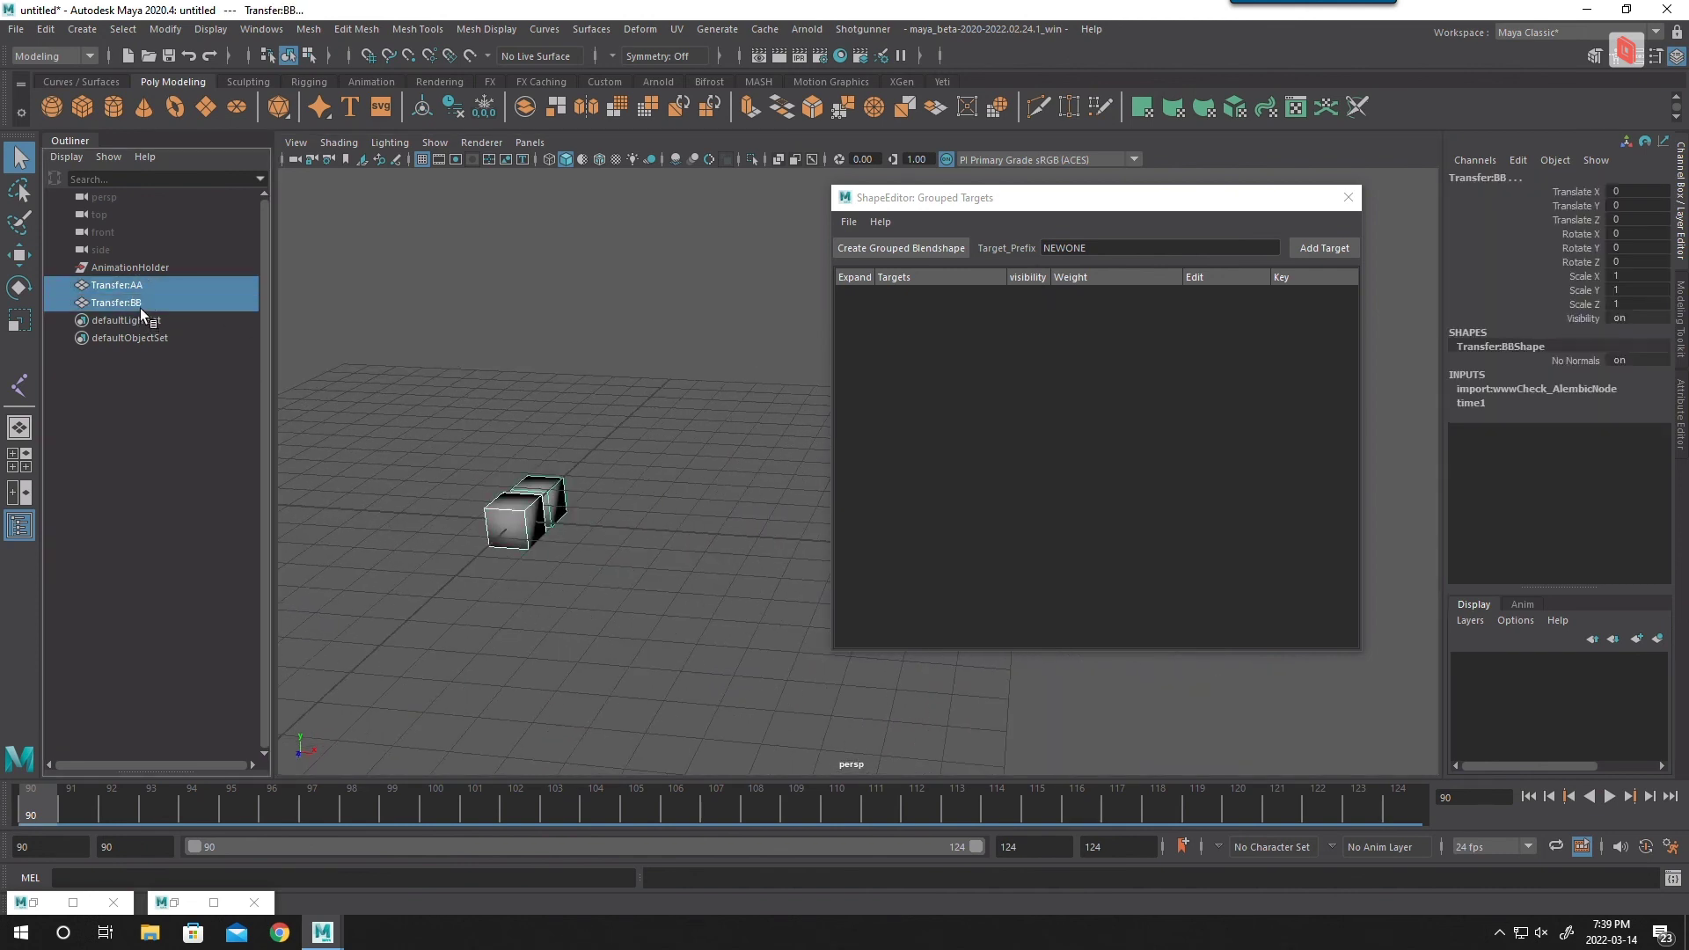
pyautogui.keyDown('alt'); pyautogui.moveTo(528, 536); pyautogui.dragTo(721, 520); pyautogui.keyUp('alt')
pyautogui.click(848, 222)
pyautogui.click(865, 274)
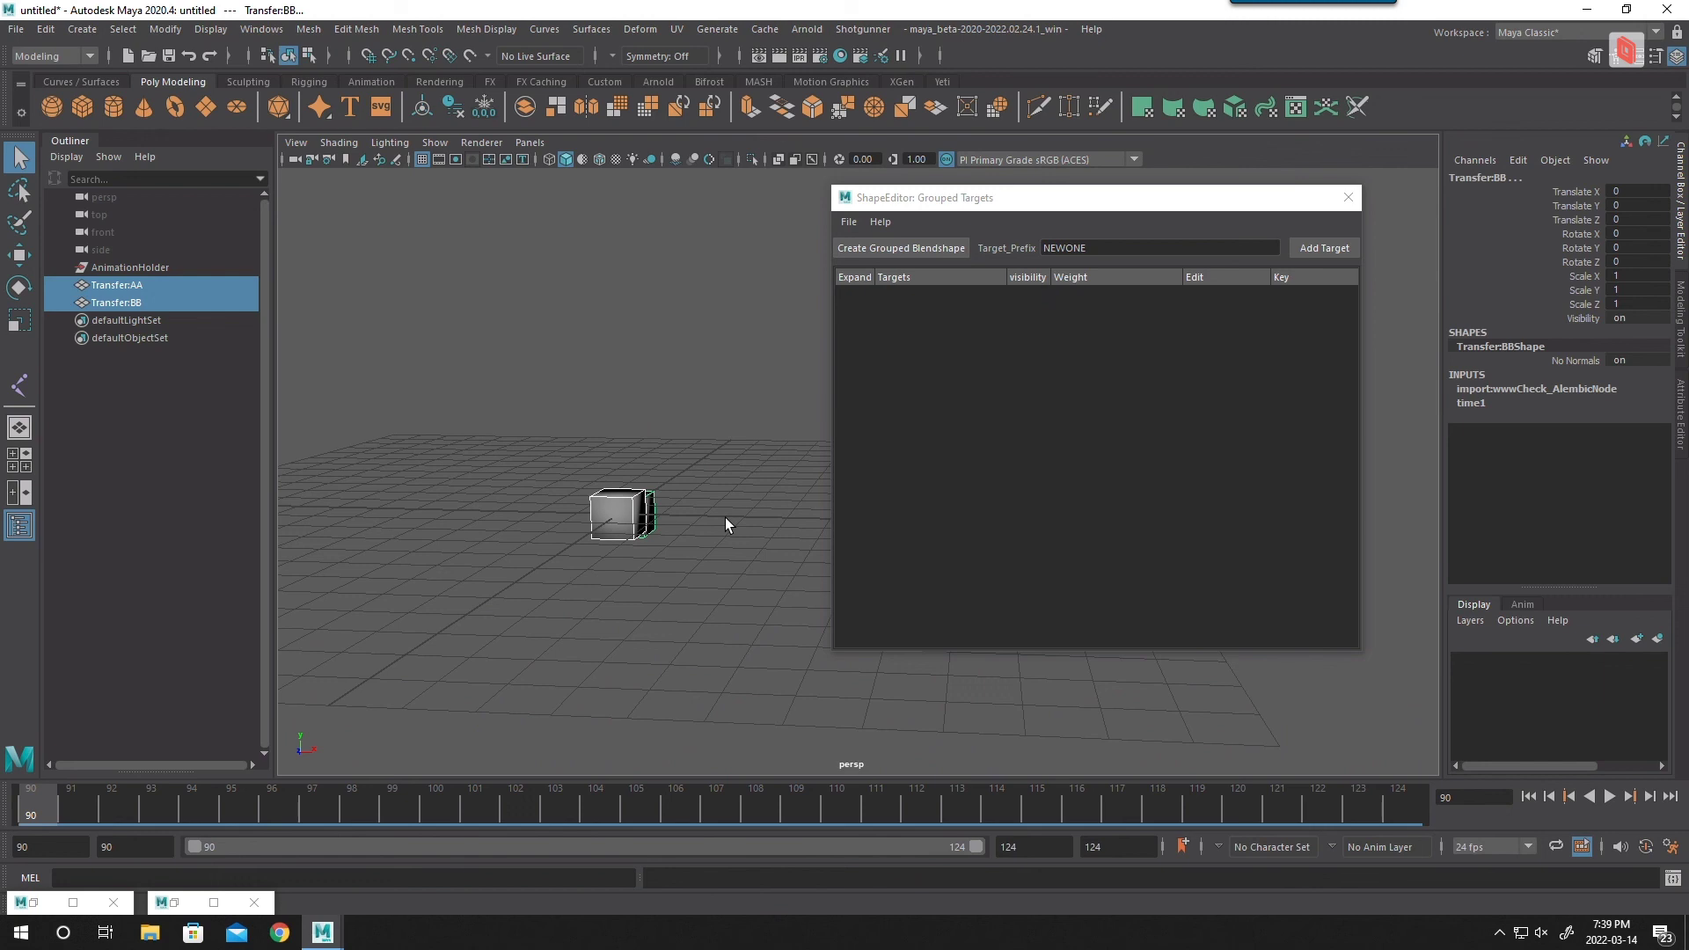
pyautogui.click(844, 221)
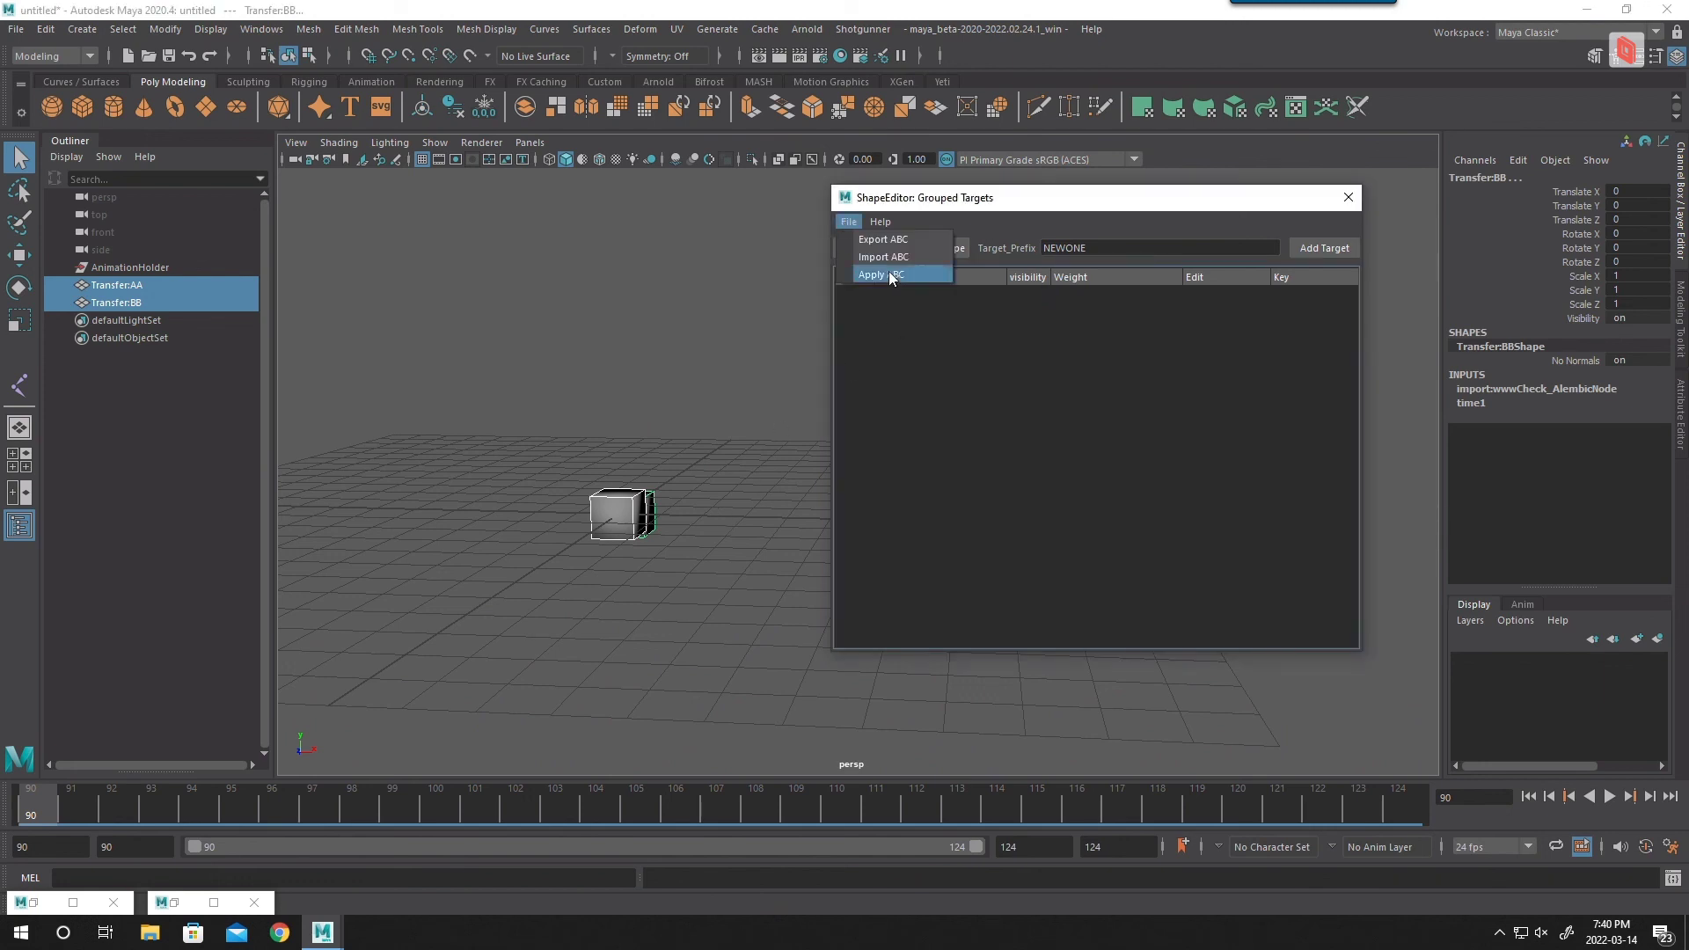
pyautogui.click(697, 538)
pyautogui.keyDown('alt'); pyautogui.moveTo(737, 516); pyautogui.dragTo(678, 510); pyautogui.keyUp('alt')
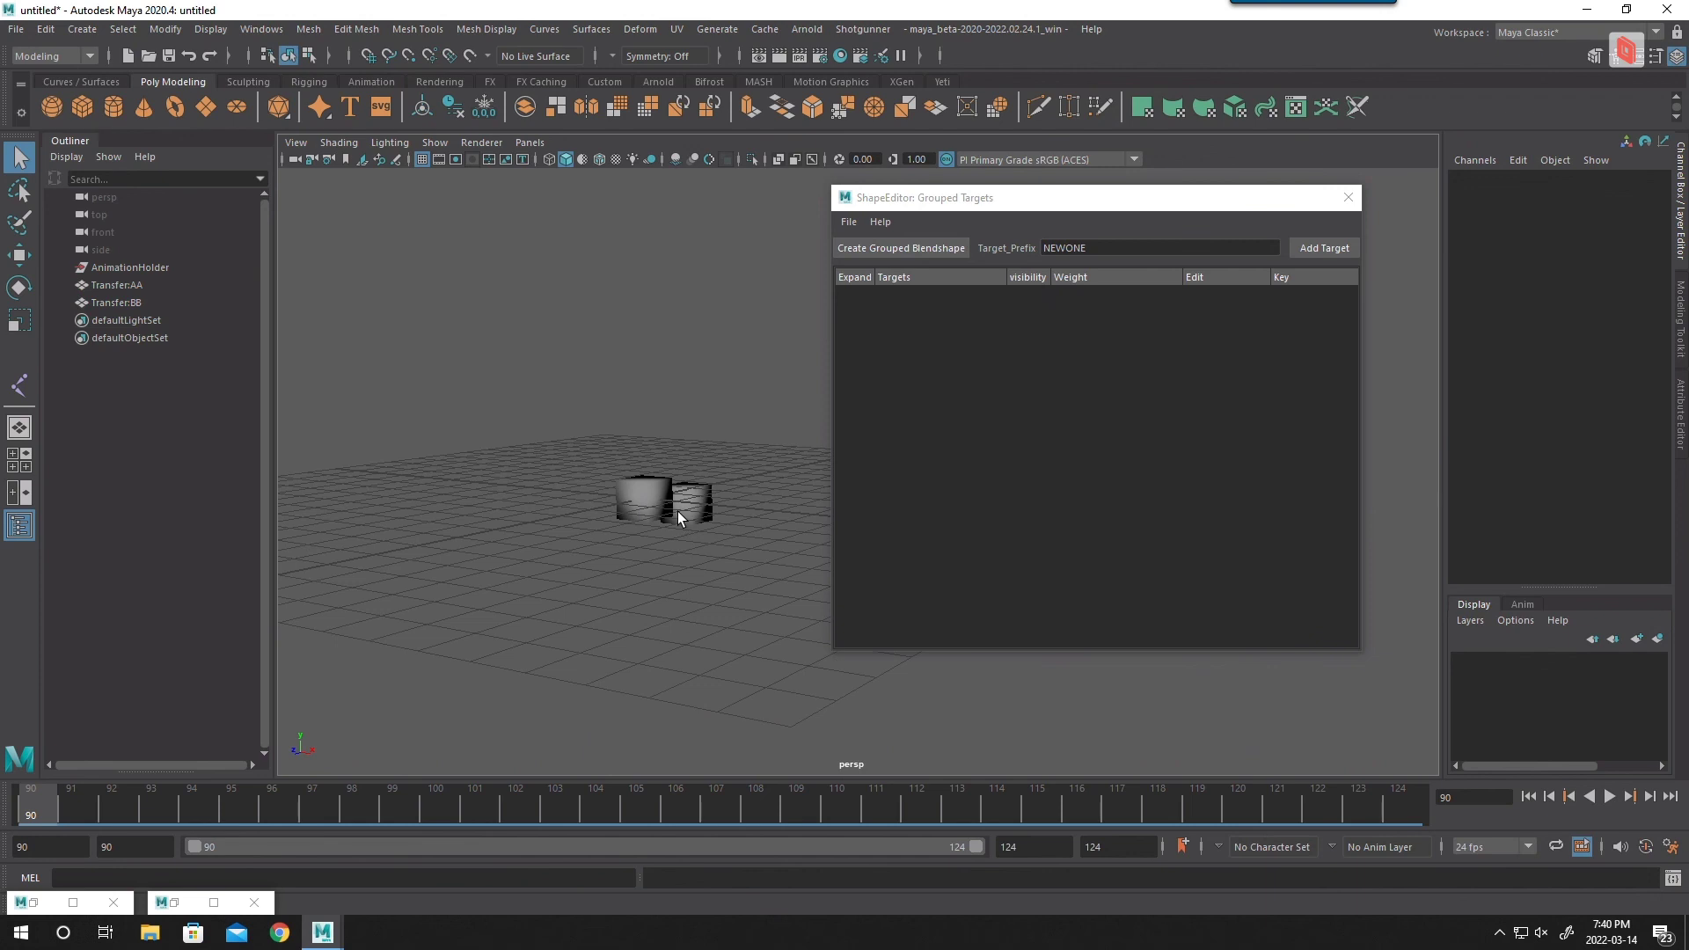
pyautogui.keyDown('alt'); pyautogui.moveTo(678, 514); pyautogui.dragTo(836, 669, button='right'); pyautogui.keyUp('alt')
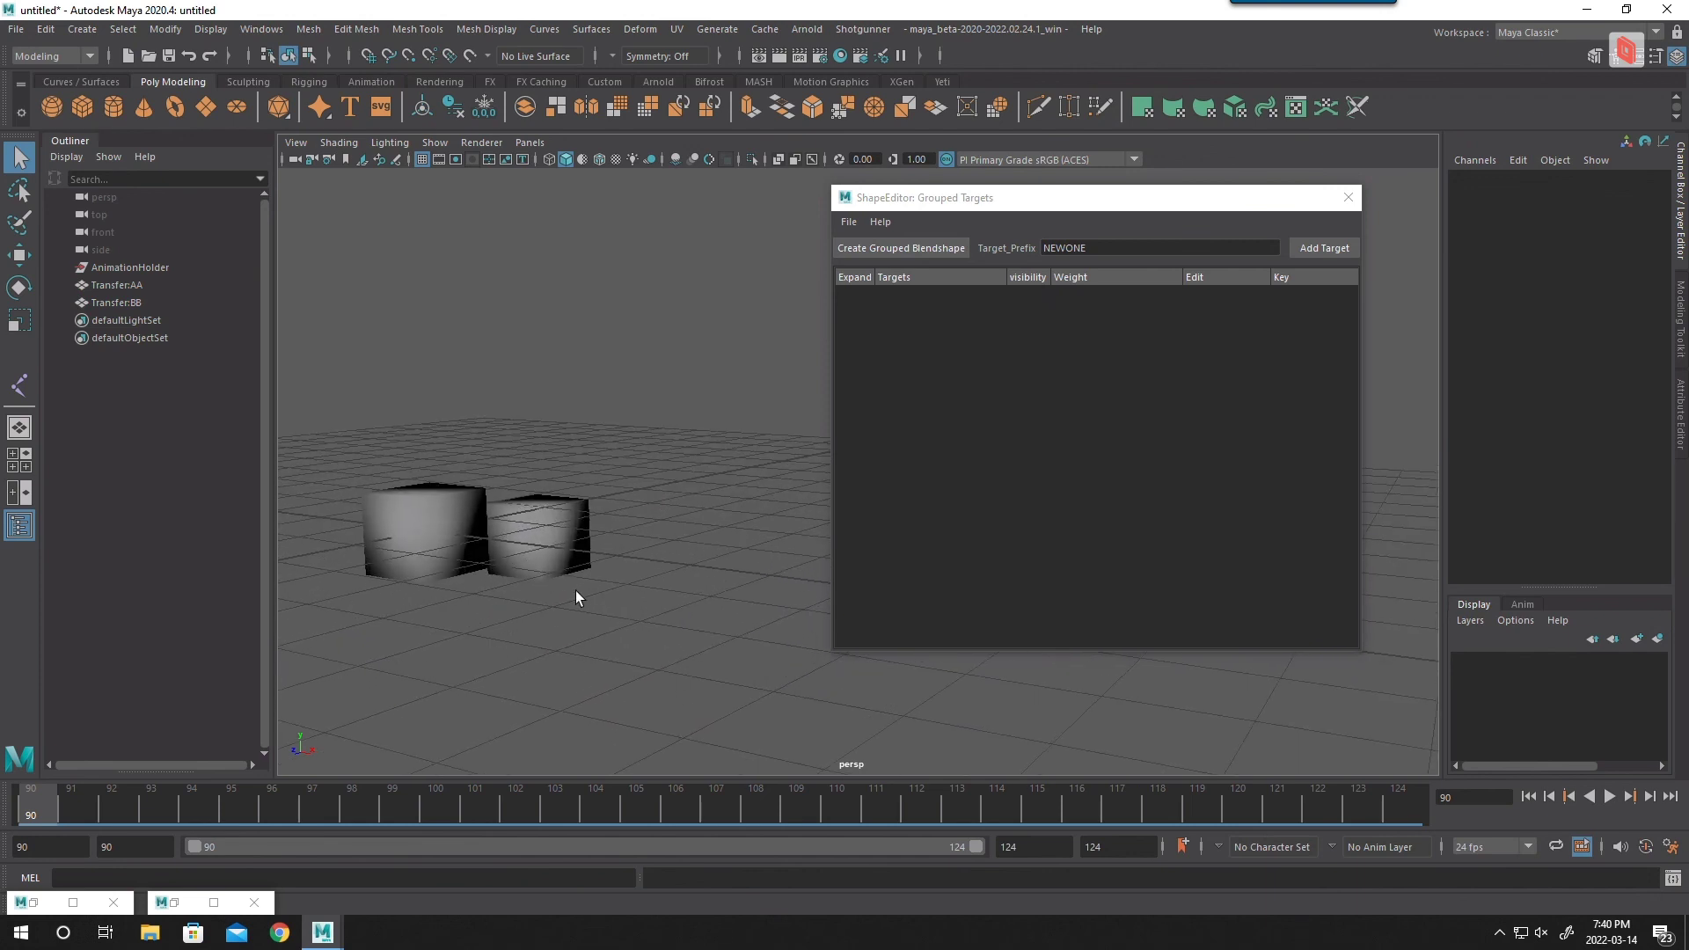
pyautogui.keyDown('alt'); pyautogui.moveTo(576, 590); pyautogui.dragTo(674, 590, button='middle'); pyautogui.keyUp('alt')
pyautogui.keyDown('alt'); pyautogui.moveTo(674, 590); pyautogui.dragTo(747, 698, button='right'); pyautogui.keyUp('alt')
pyautogui.keyDown('alt'); pyautogui.moveTo(591, 592); pyautogui.dragTo(718, 600, button='middle'); pyautogui.keyUp('alt')
pyautogui.keyDown('alt'); pyautogui.moveTo(717, 600); pyautogui.dragTo(711, 557, button='right'); pyautogui.keyUp('alt')
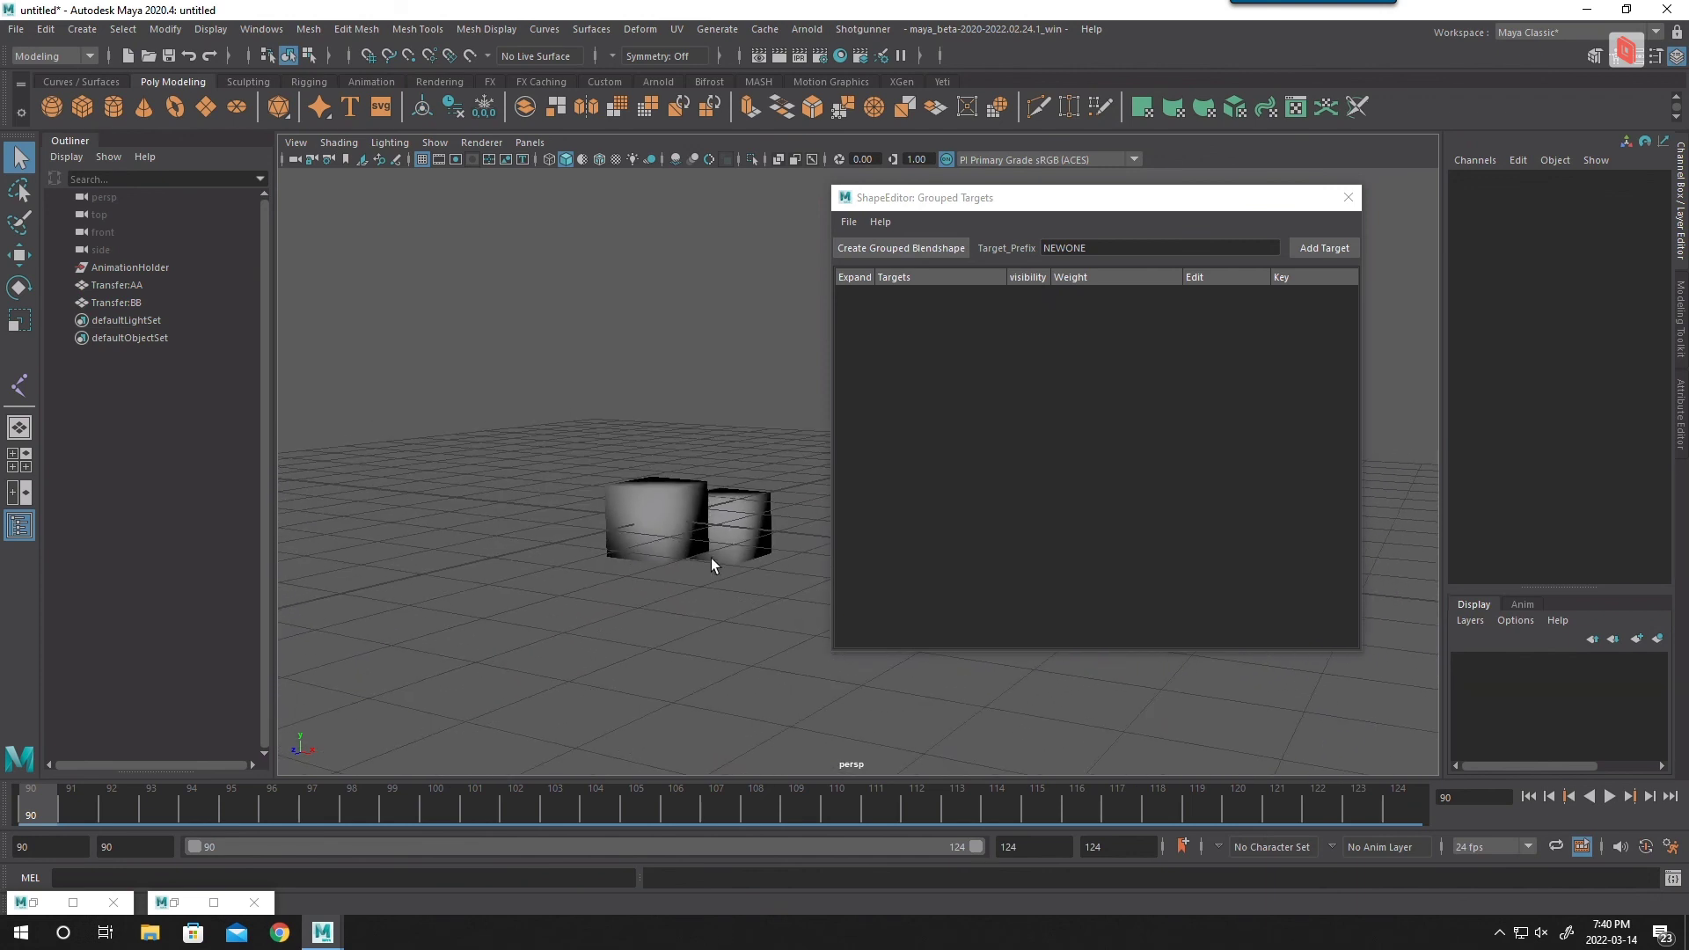
pyautogui.moveTo(711, 557)
pyautogui.keyDown('alt'); pyautogui.mouseDown()
pyautogui.moveTo(532, 577)
pyautogui.moveTo(720, 558)
pyautogui.mouseUp(); pyautogui.keyUp('alt')
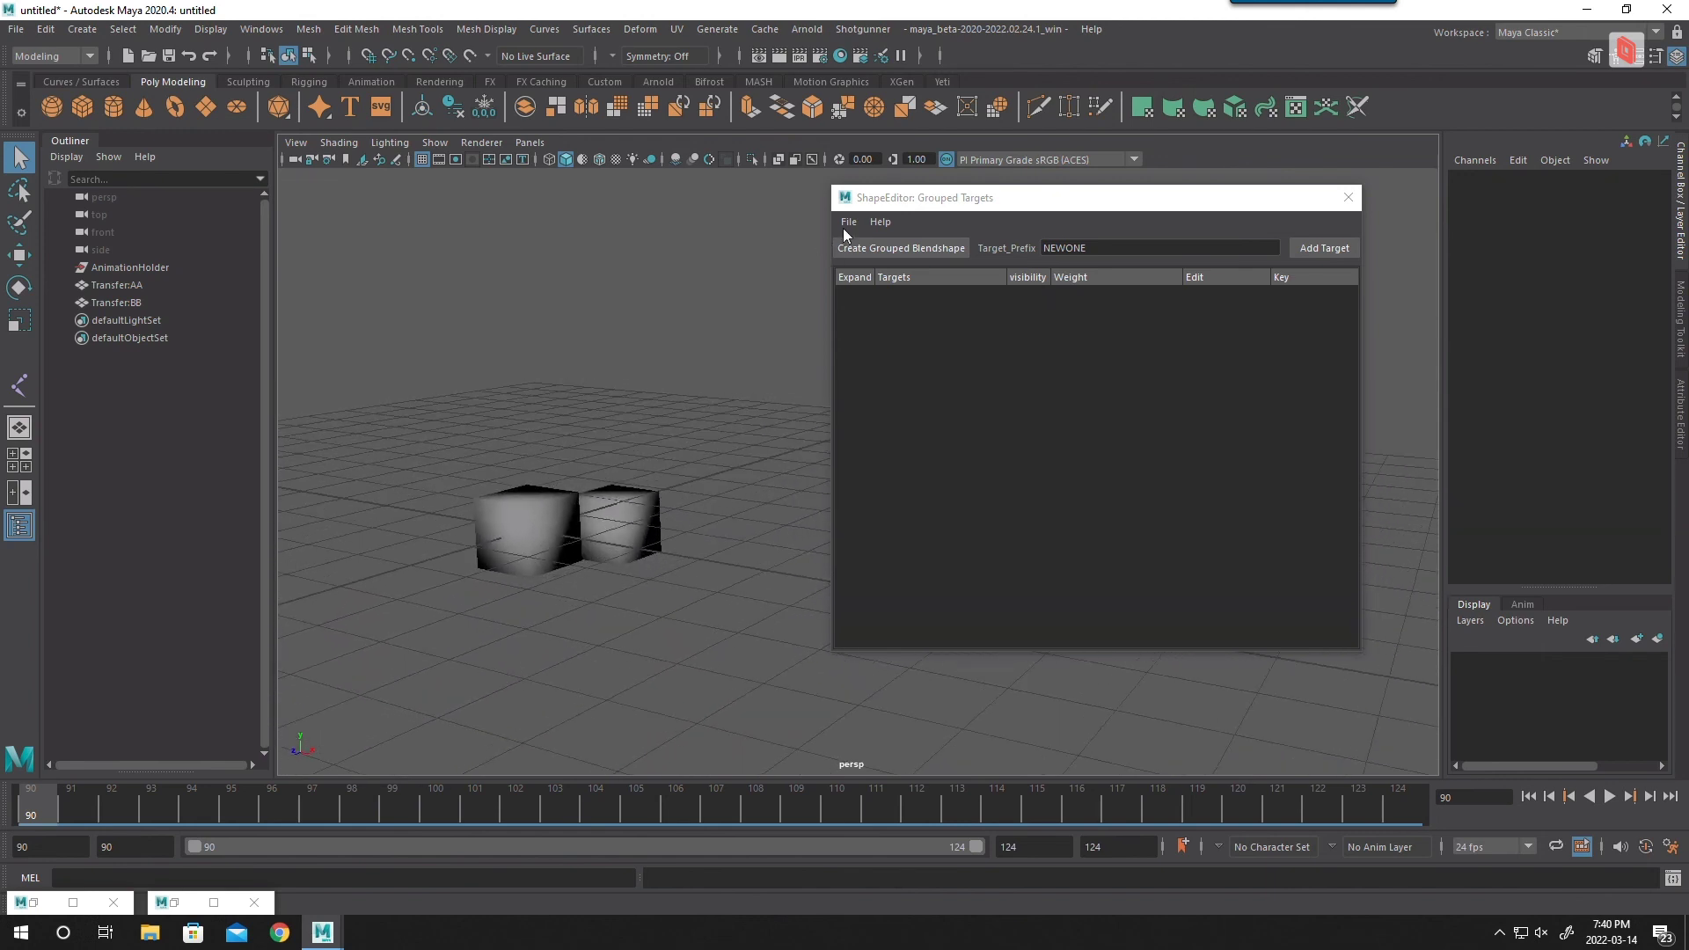
pyautogui.click(883, 224)
pyautogui.click(907, 243)
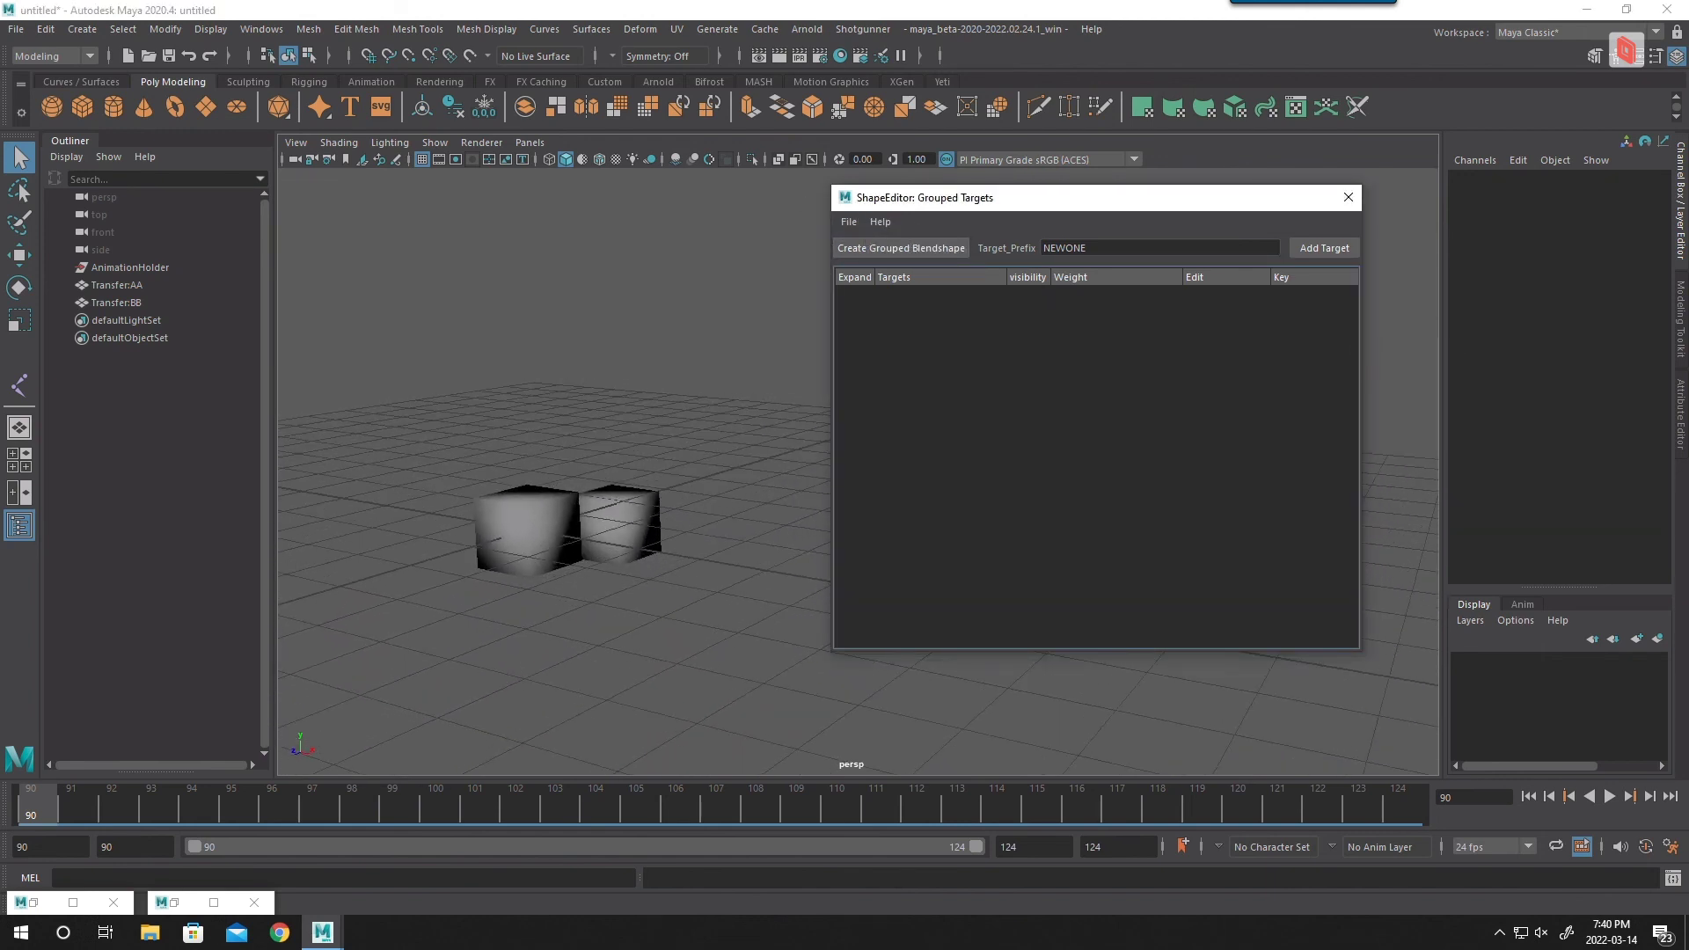
# Step: Select both imported cubes, Transfer:BB and Transfer:AA, in the perspective view
pyautogui.keyDown('alt'); pyautogui.moveTo(535, 614); pyautogui.dragTo(767, 636); pyautogui.keyUp('alt')
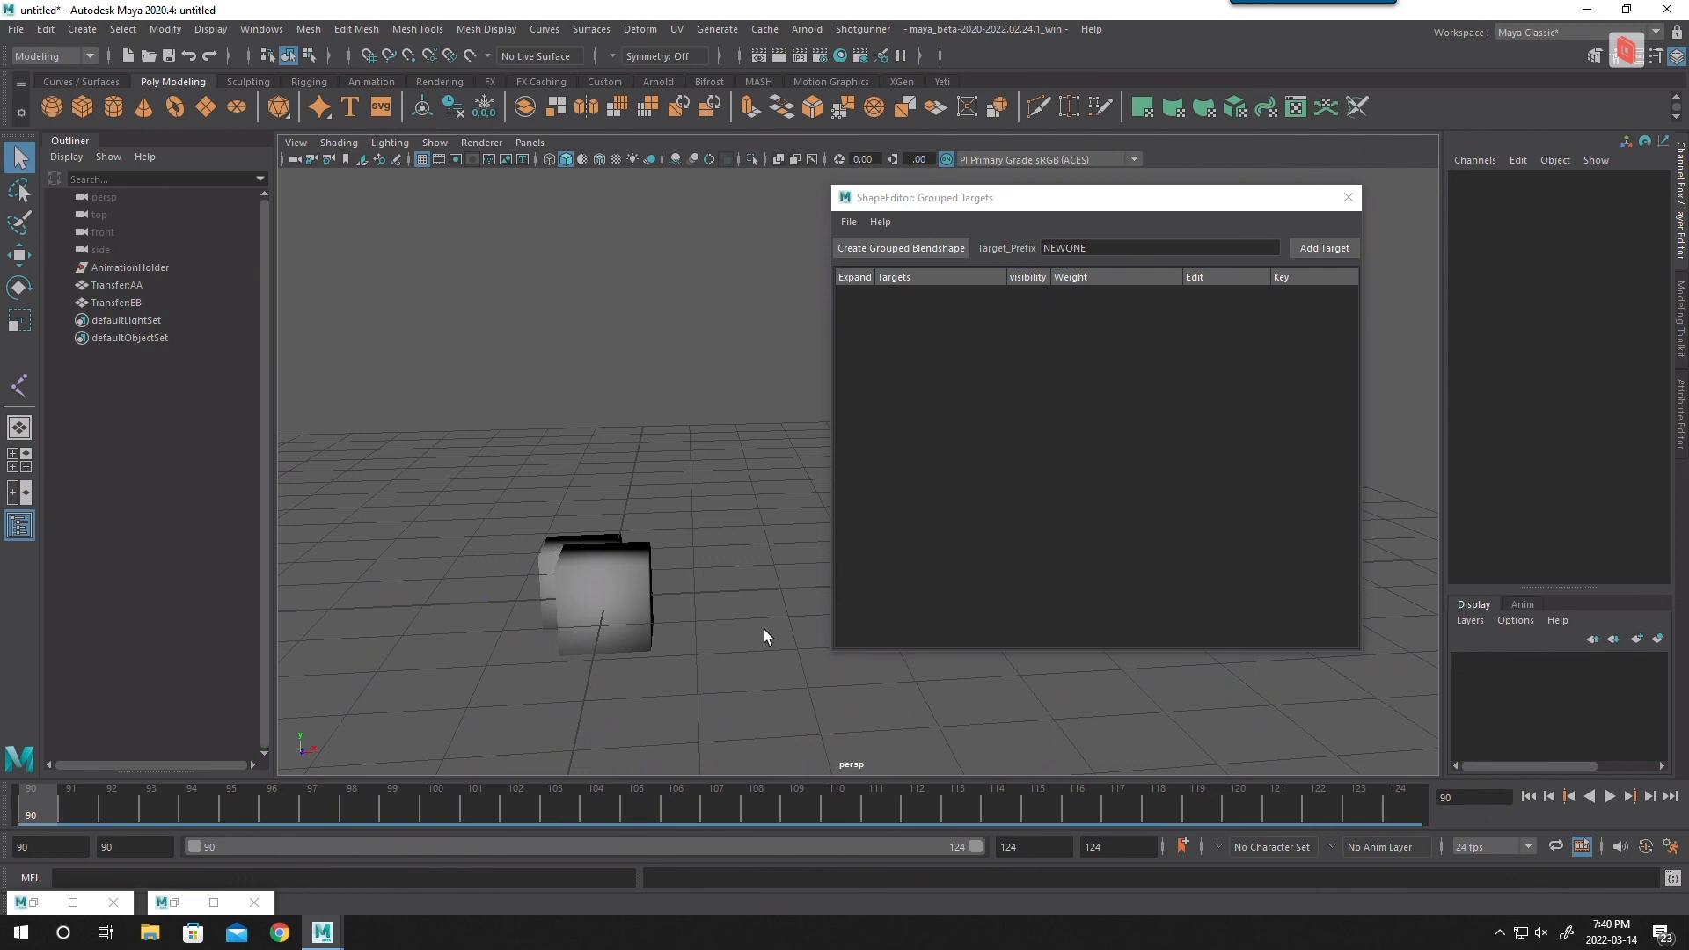
pyautogui.keyDown('alt'); pyautogui.moveTo(708, 552); pyautogui.dragTo(546, 605); pyautogui.keyUp('alt')
pyautogui.doubleClick(620, 589)
pyautogui.press('w')
pyautogui.press('q')
pyautogui.click(708, 541)
pyautogui.keyDown('alt'); pyautogui.moveTo(589, 550); pyautogui.dragTo(435, 651); pyautogui.keyUp('alt')
pyautogui.keyDown('shift'); pyautogui.click(434, 651); pyautogui.keyUp('shift')
pyautogui.keyDown('alt'); pyautogui.moveTo(532, 604); pyautogui.dragTo(774, 572); pyautogui.keyUp('alt')
pyautogui.keyDown('alt'); pyautogui.moveTo(774, 572); pyautogui.dragTo(725, 458, button='right'); pyautogui.keyUp('alt')
pyautogui.keyDown('alt'); pyautogui.moveTo(725, 457); pyautogui.dragTo(604, 483); pyautogui.keyUp('alt')
pyautogui.keyDown('alt'); pyautogui.moveTo(604, 483); pyautogui.dragTo(735, 565, button='right'); pyautogui.keyUp('alt')
pyautogui.keyDown('alt'); pyautogui.moveTo(735, 566); pyautogui.dragTo(695, 493); pyautogui.keyUp('alt')
pyautogui.keyDown('alt'); pyautogui.moveTo(695, 493); pyautogui.dragTo(774, 587, button='right'); pyautogui.keyUp('alt')
pyautogui.keyDown('alt'); pyautogui.moveTo(774, 588); pyautogui.dragTo(944, 588); pyautogui.keyUp('alt')
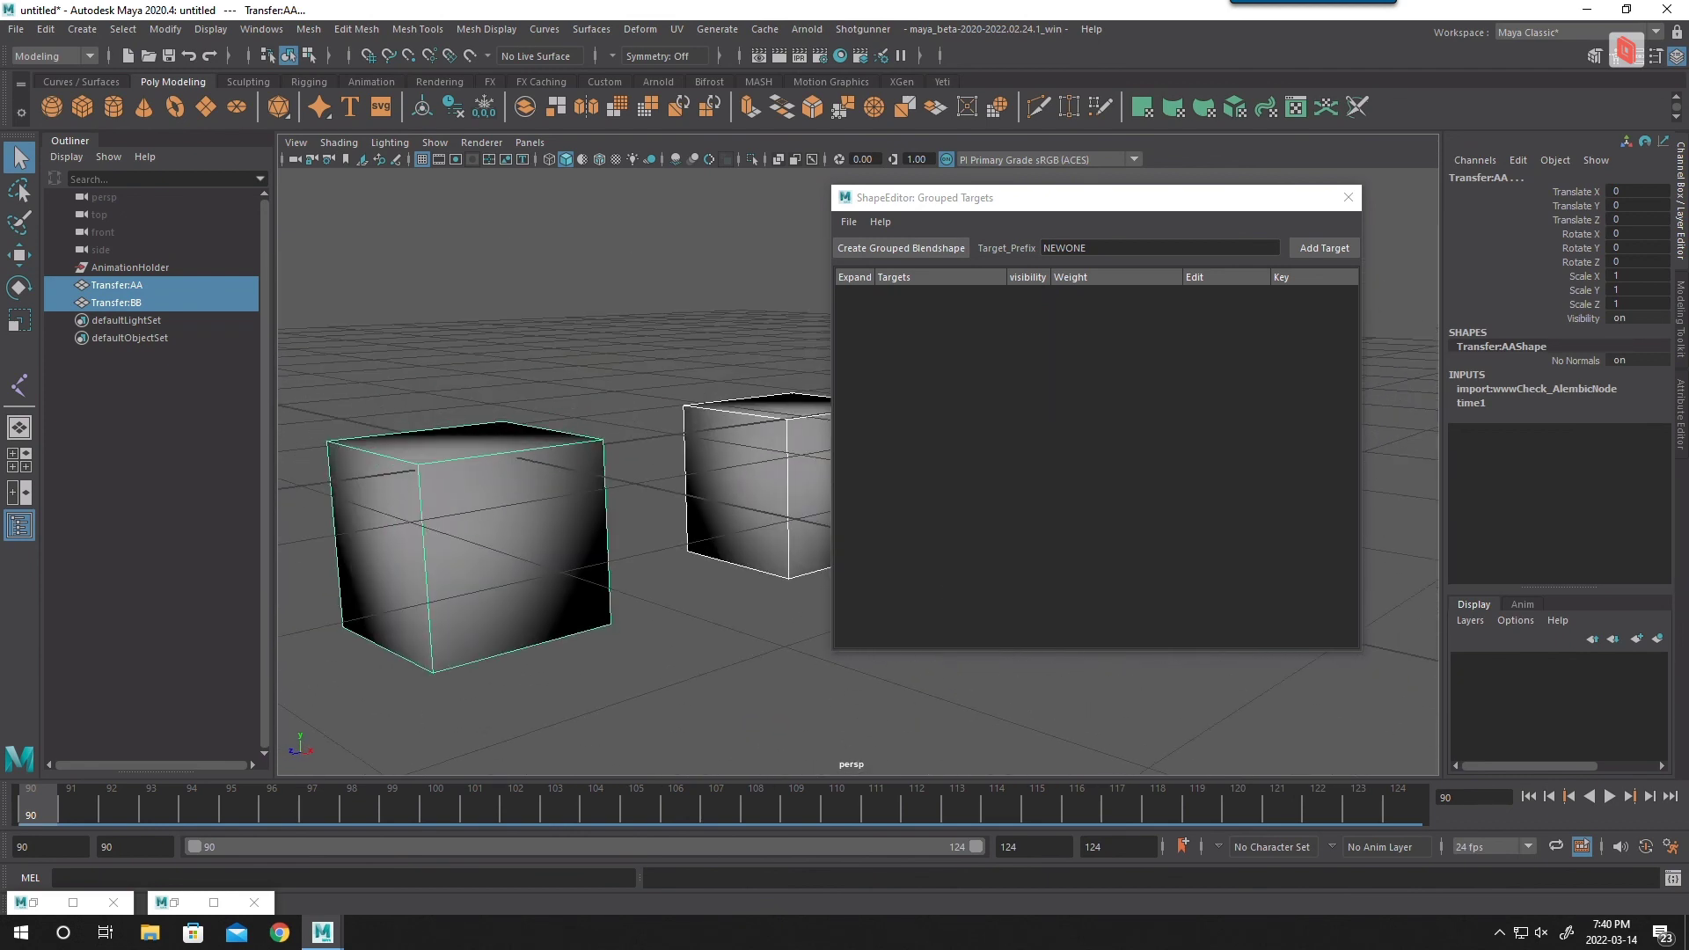